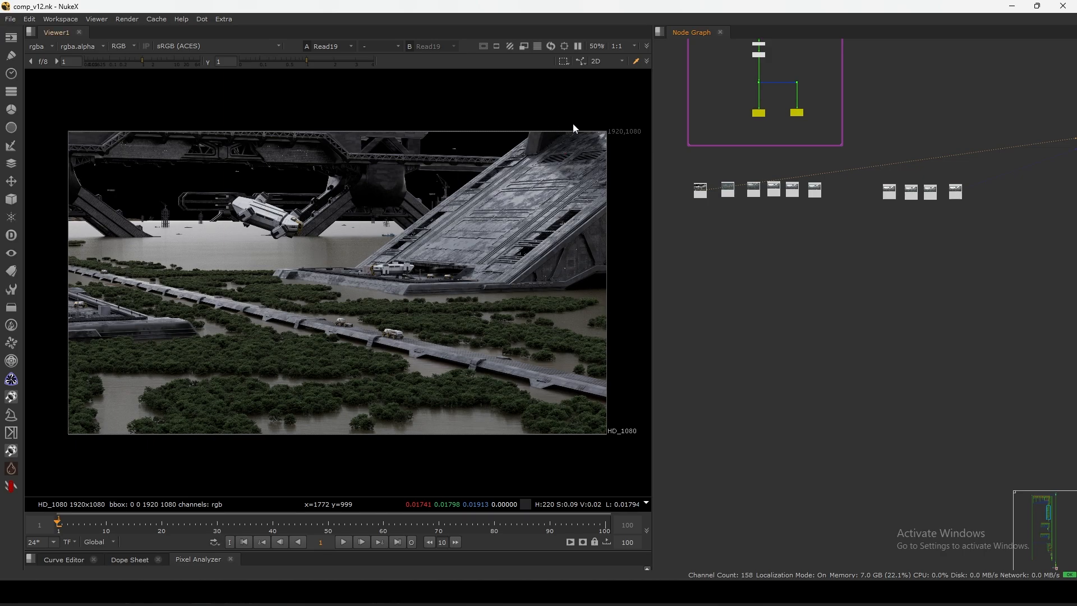
Compare the final comp in Read52 with the raw render in Read19 by alternating between them in the viewer.
scroll(929, 200, "up", 2)
key("1")
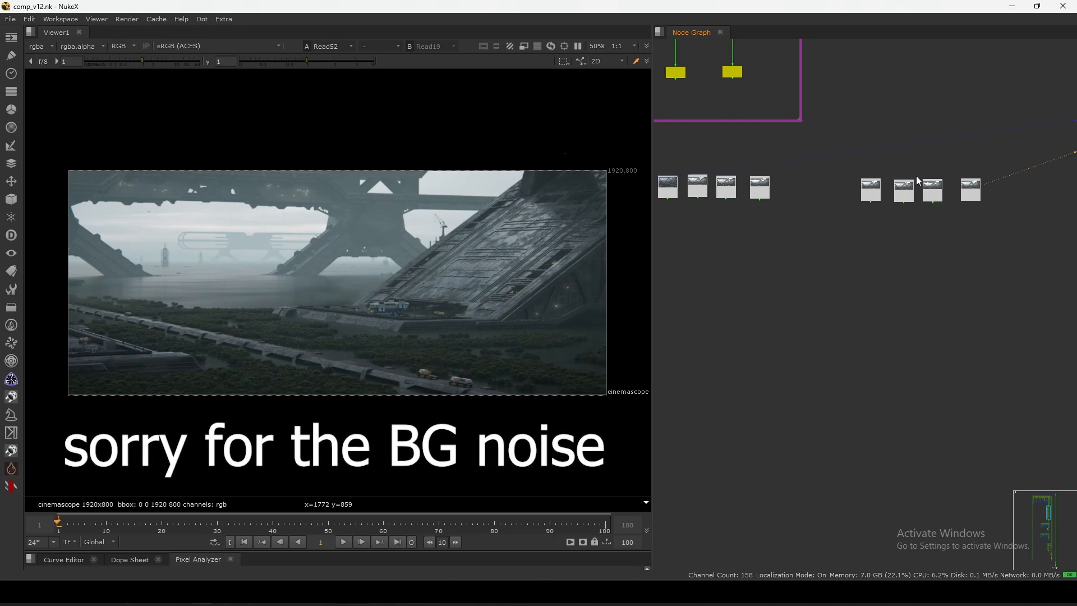
key("2")
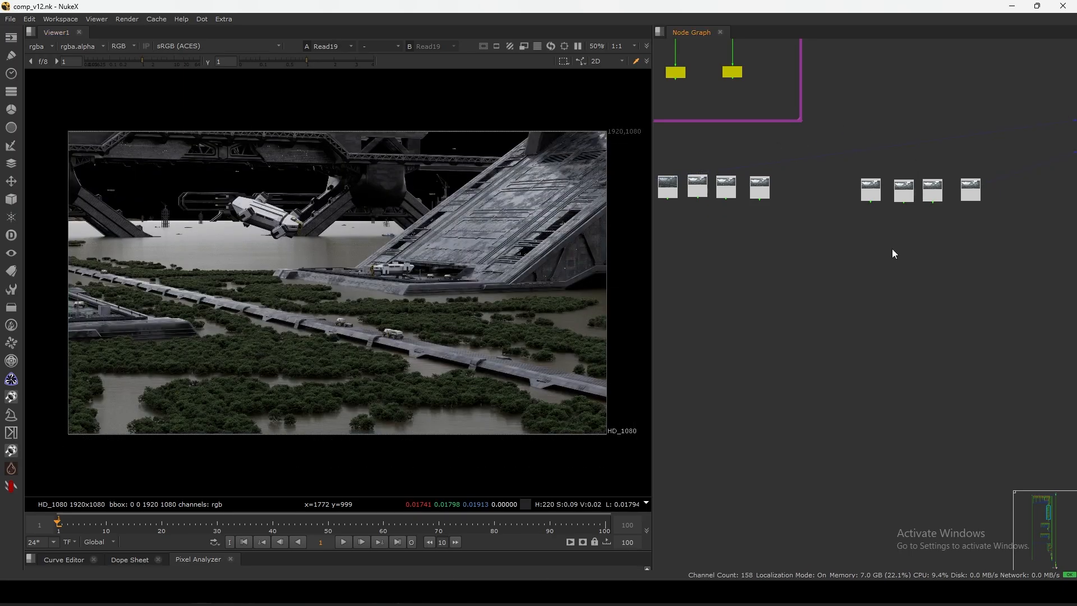
key("1")
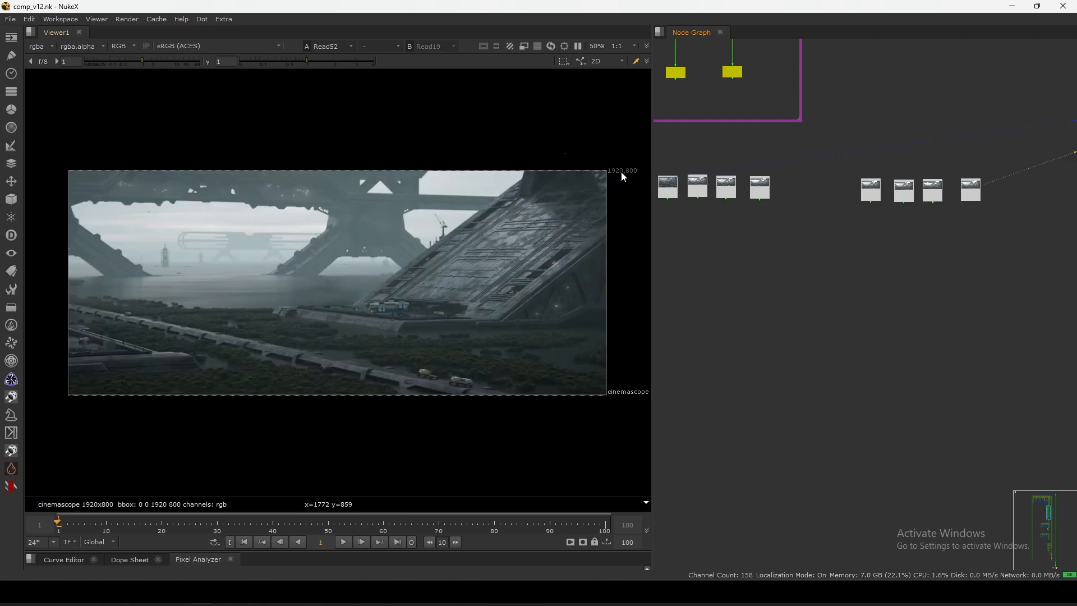
key("2")
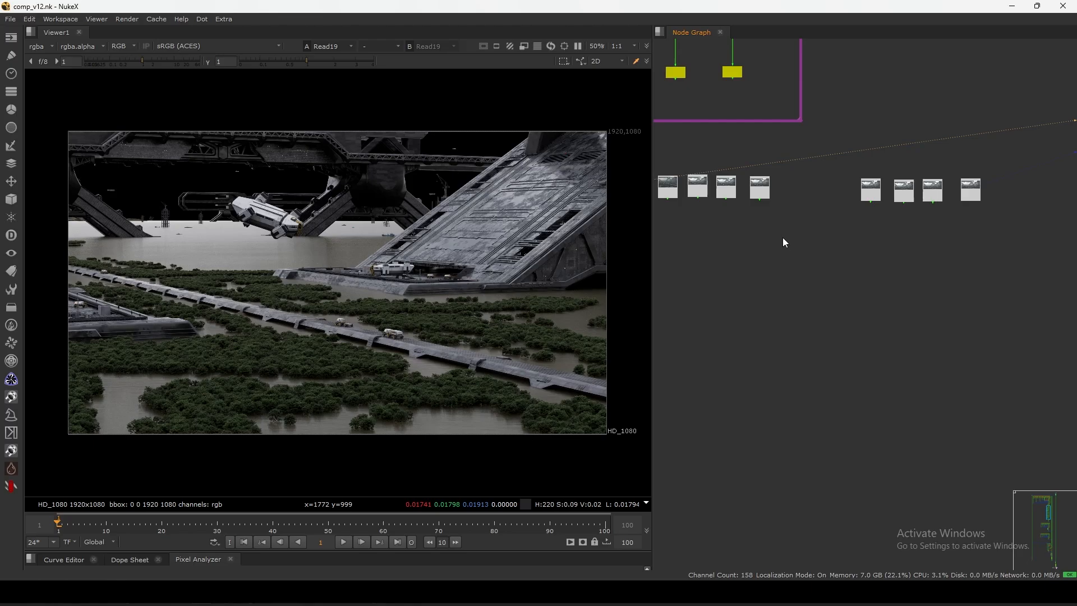
key("1")
scroll(780, 201, "down", 2)
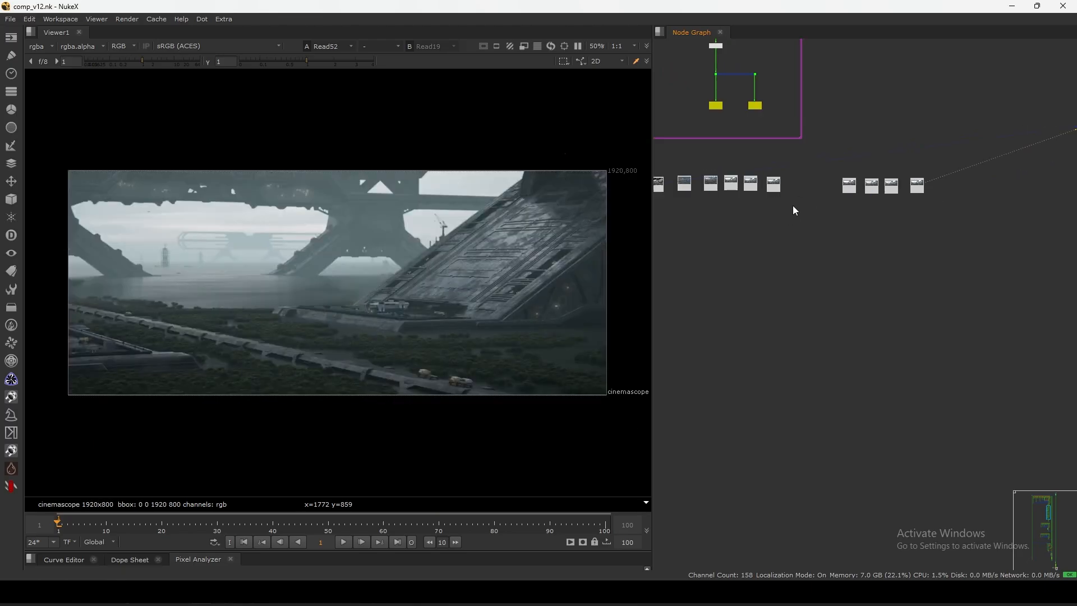
Survey the whole node graph and display the Read34 base render from the branch at its top.
key("f")
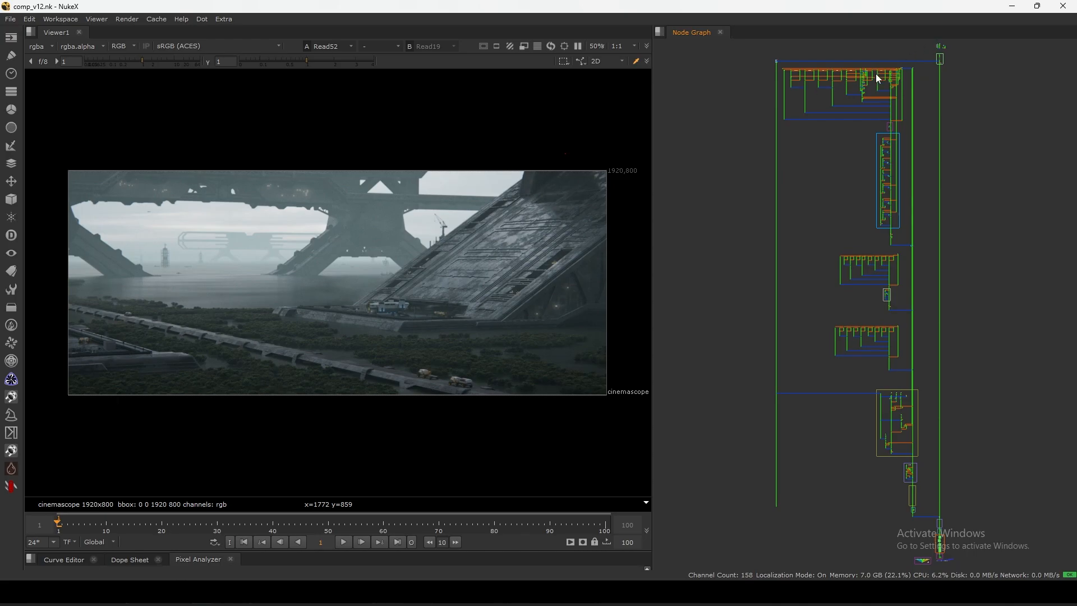
left_click_drag(632, 163, 168, 425)
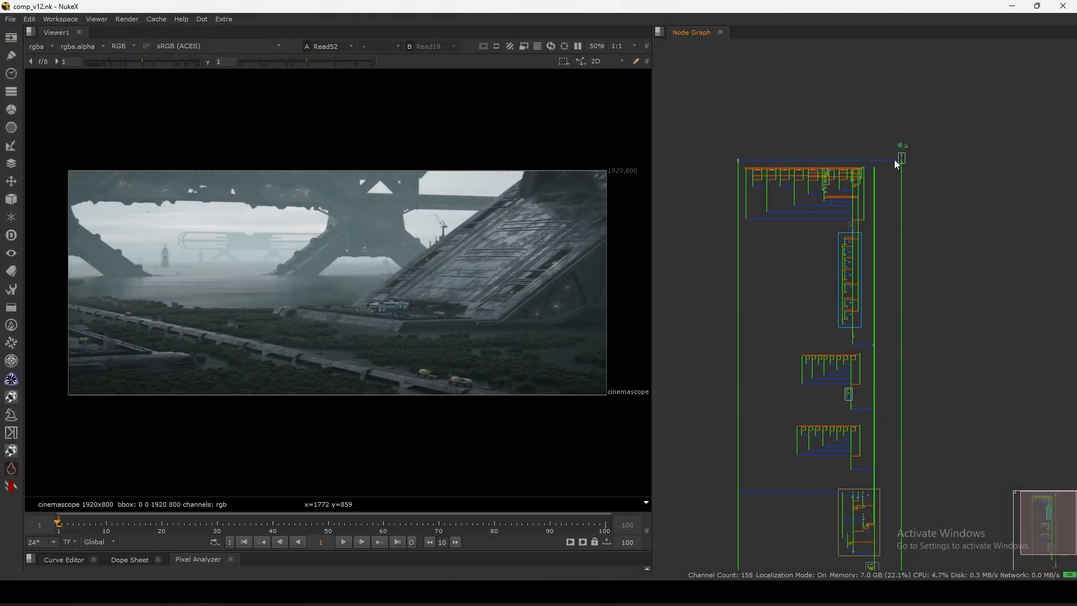
scroll(896, 164, "up", 10)
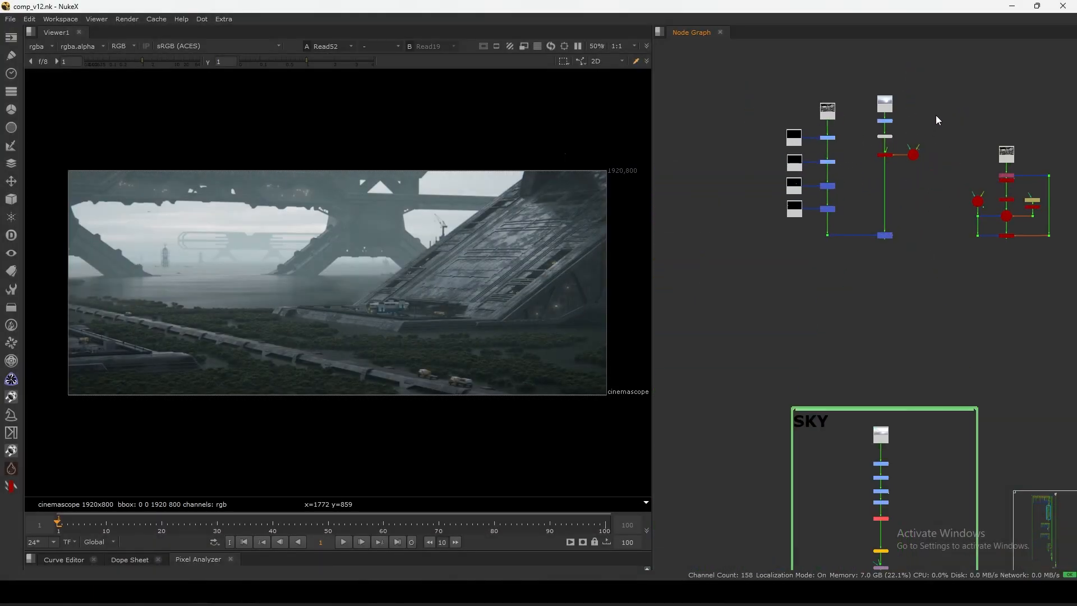
scroll(921, 162, "up", 8)
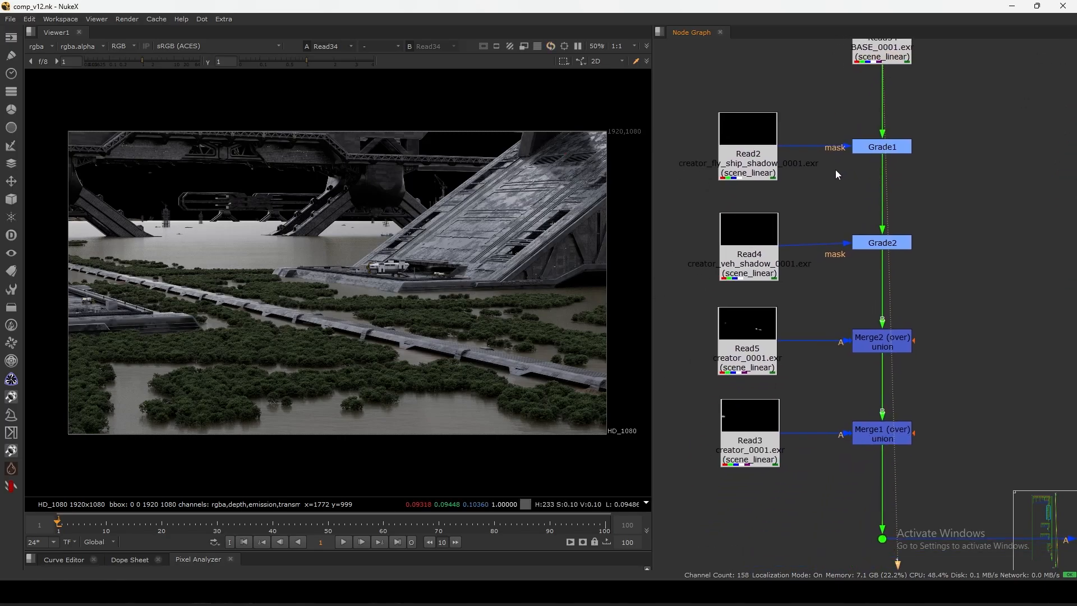
Select the whole base render branch, from Read34 and its grades and side inputs down to Merge1.
middle_click_drag(837, 174, 855, 184)
left_click_drag(728, 94, 846, 484)
scroll(825, 404, "down", 3)
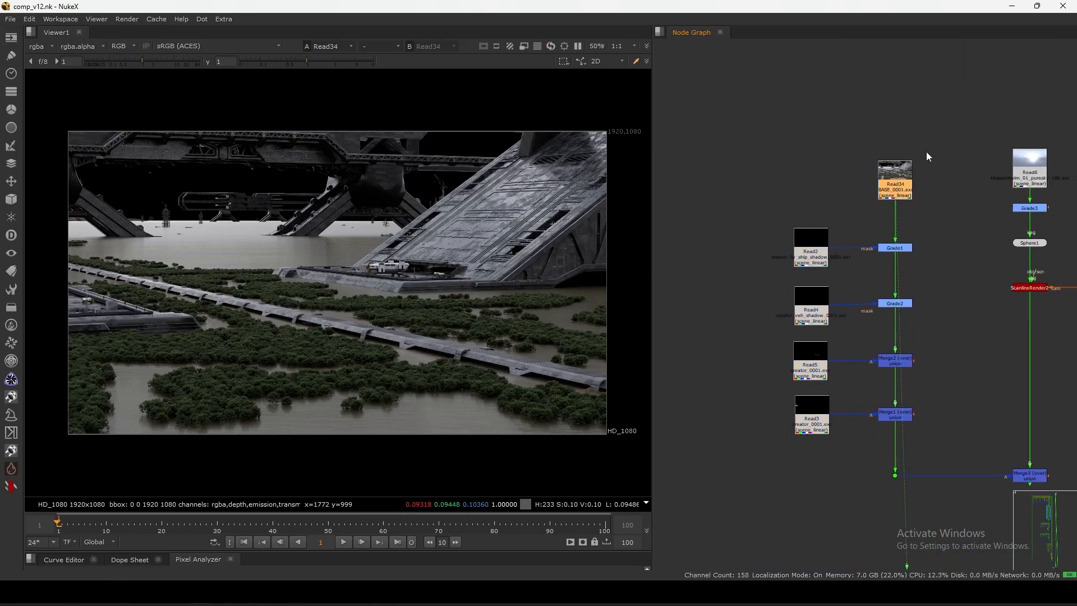
left_click_drag(948, 121, 728, 448)
left_click_drag(879, 414, 879, 408)
middle_click_drag(924, 319, 919, 231)
left_click(923, 101)
scroll(923, 87, "up", 1)
left_click_drag(934, 49, 724, 418)
left_click(887, 352)
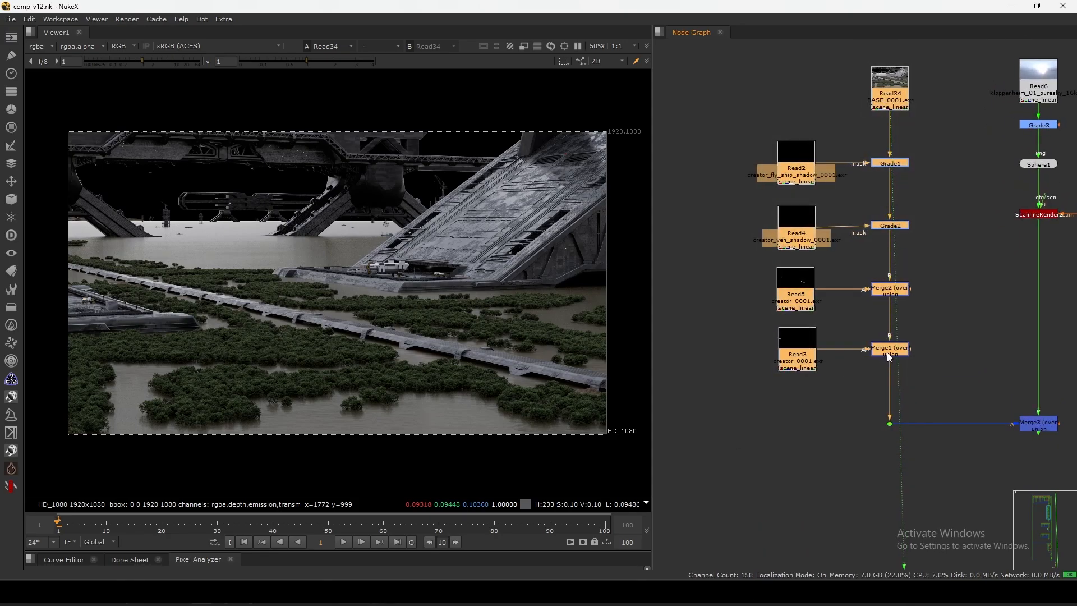
Display the combined result of the base branch at the dot below Merge1.
middle_click_drag(931, 315, 911, 217)
left_click(805, 384)
key("1")
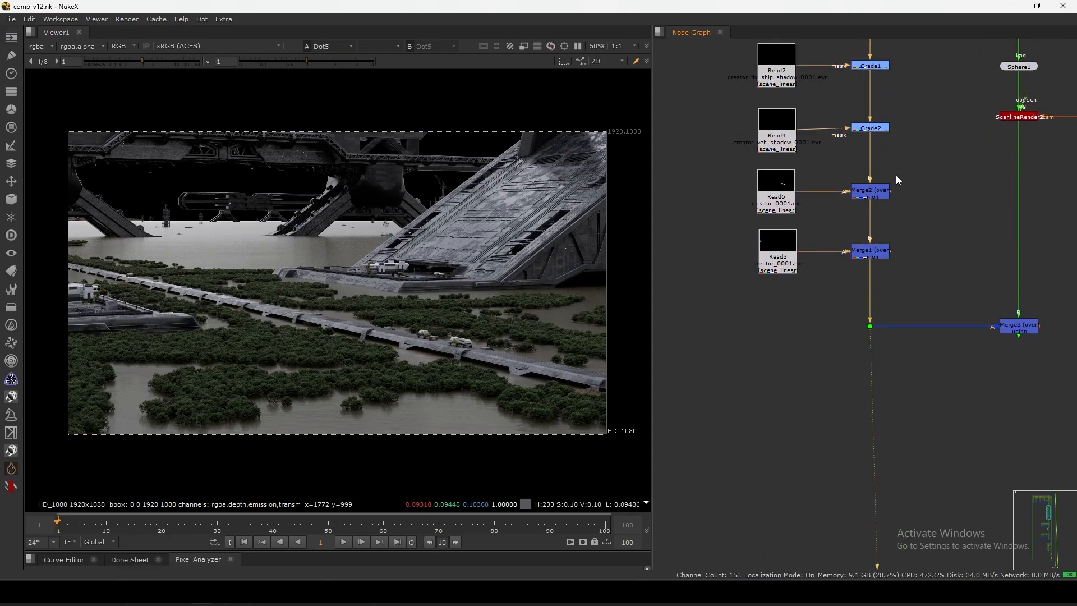
Display the Read34 base render alone, play it briefly and return to the first frame.
middle_click_drag(896, 179, 923, 310)
scroll(905, 123, "up", 1)
left_click(907, 126)
key("1")
left_click(884, 166)
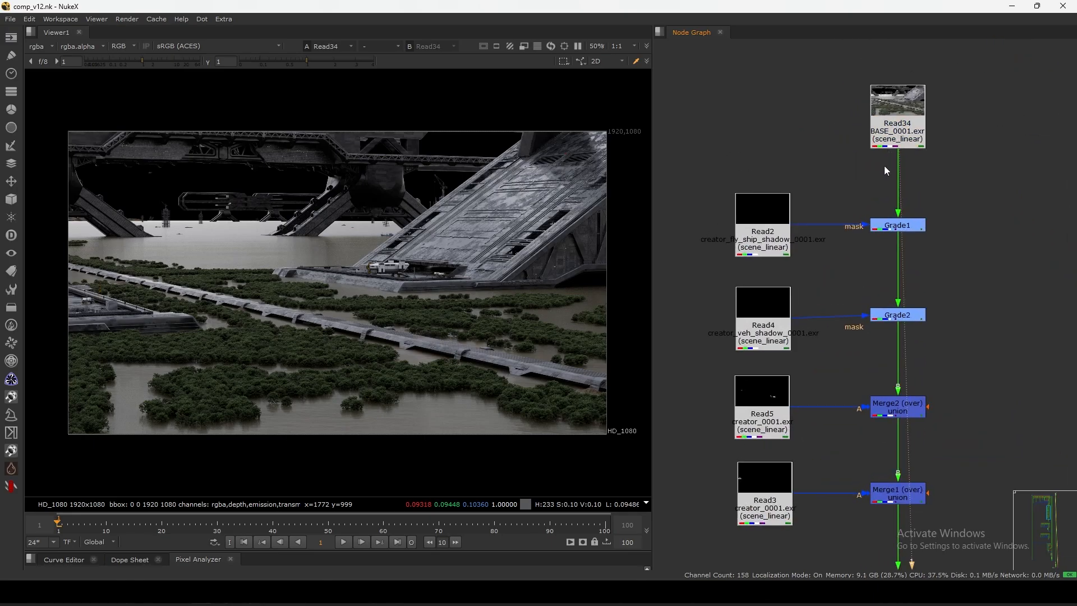
scroll(864, 191, "up", 1)
left_click(343, 543)
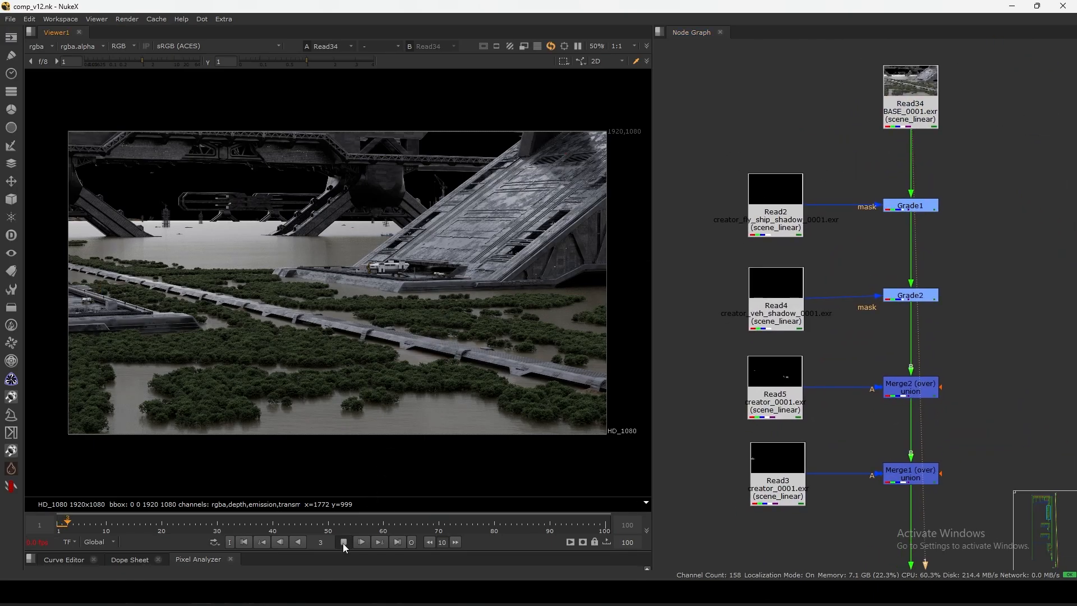
left_click(244, 542)
Display the flying ship shadow pass in Read2 and the vehicle shadow pass in Read4.
left_click(788, 219)
key("1")
left_click(782, 298)
key("1")
left_click(701, 296)
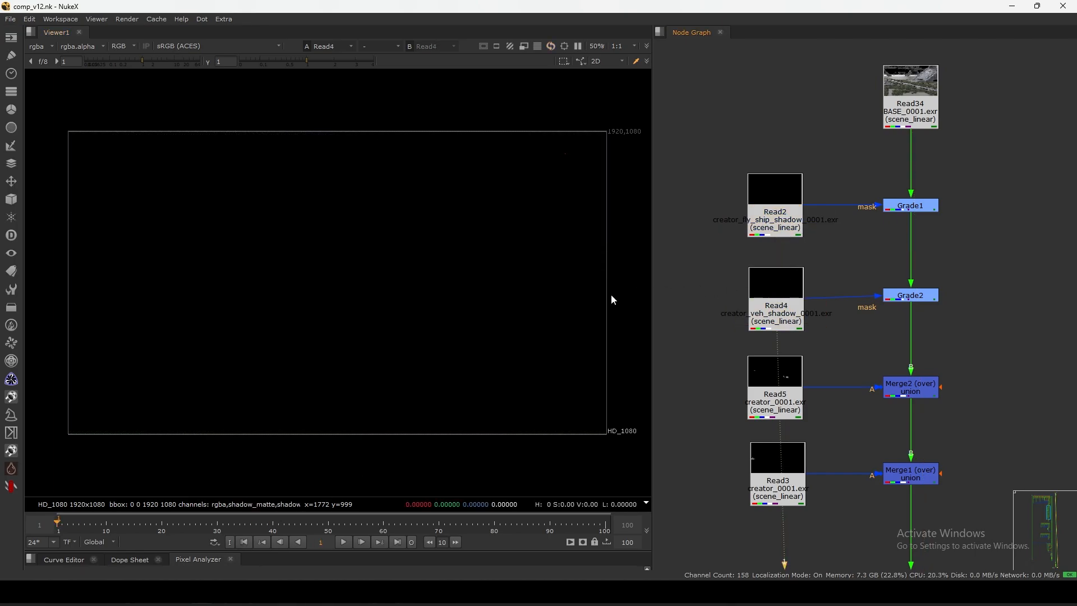
Check the results of Merge2 and Merge1, examining the vehicles on the road up close.
scroll(874, 265, "down", 3)
left_click(908, 306)
key("1")
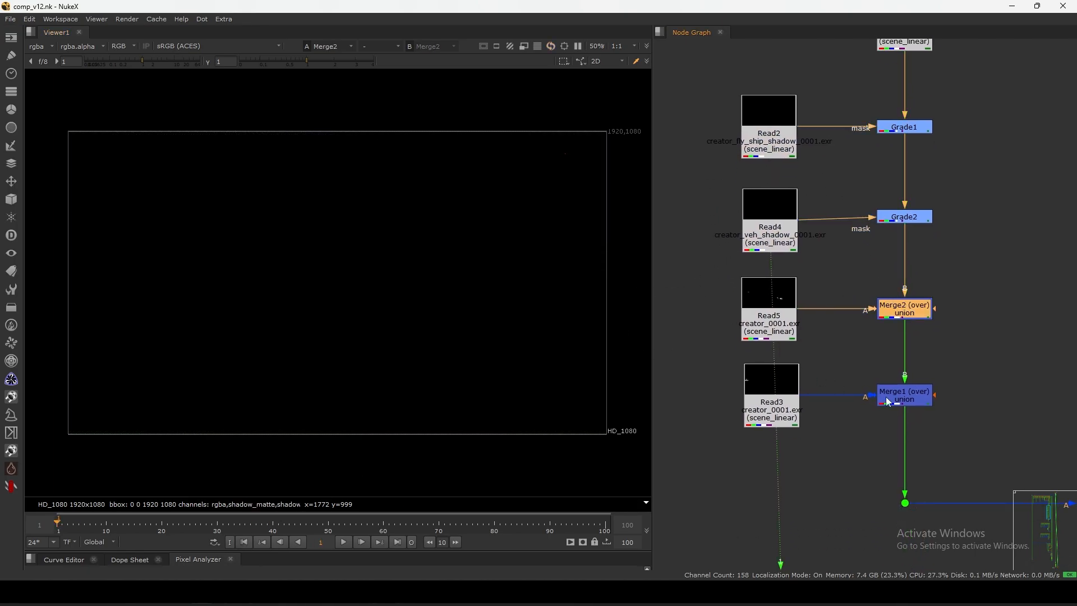
left_click(889, 402)
key("1")
left_click(705, 312)
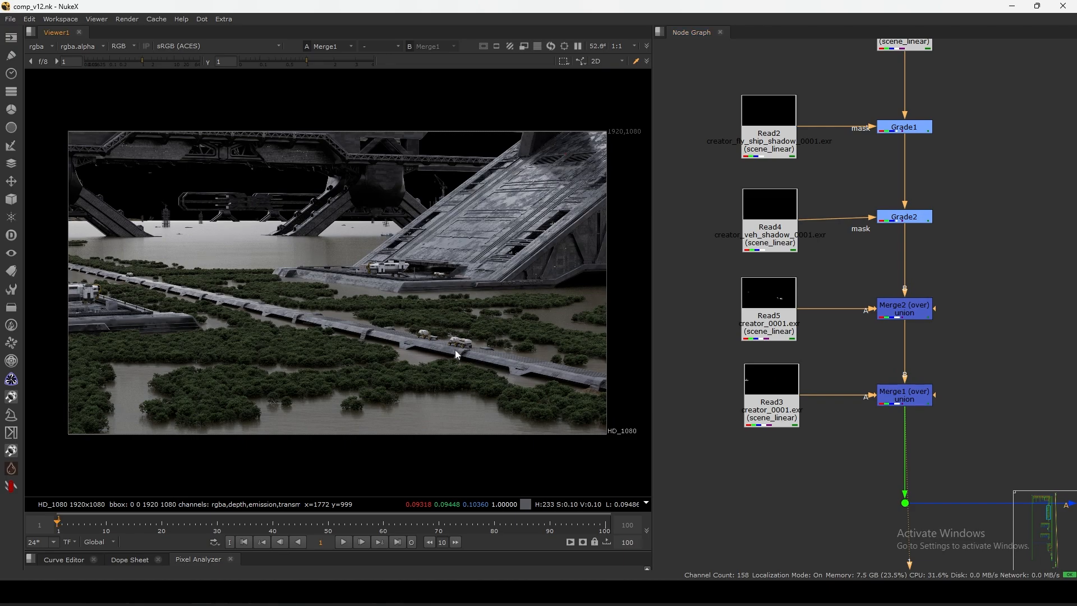
scroll(456, 349, "up", 5)
Inspect the Read3 and Read5 element passes in the close-up view.
left_click(773, 382)
key("1")
double_click(770, 307)
key("1")
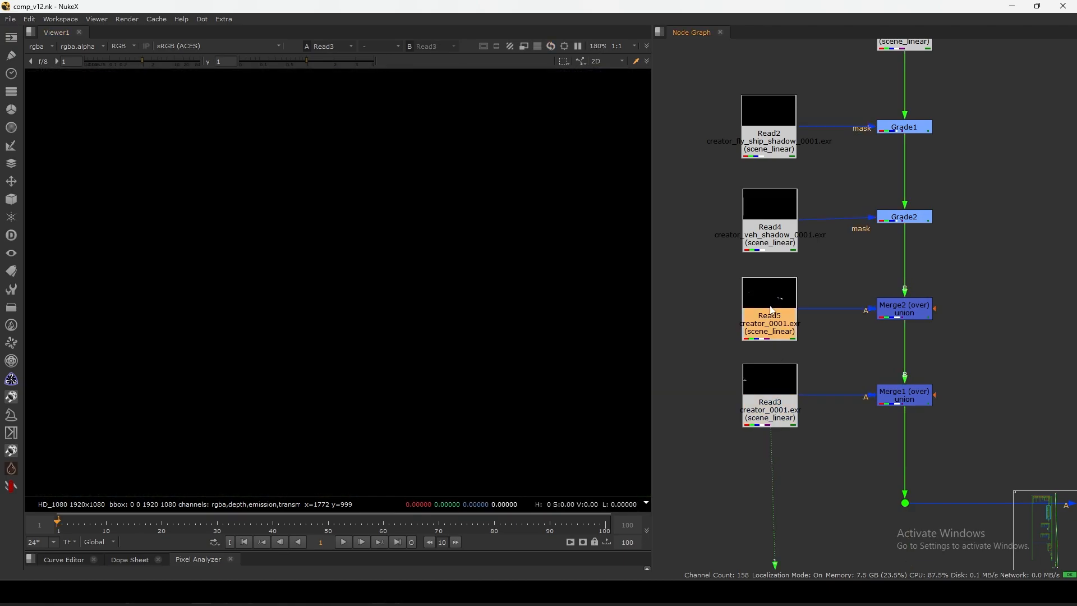
left_click(716, 209)
left_click(705, 306)
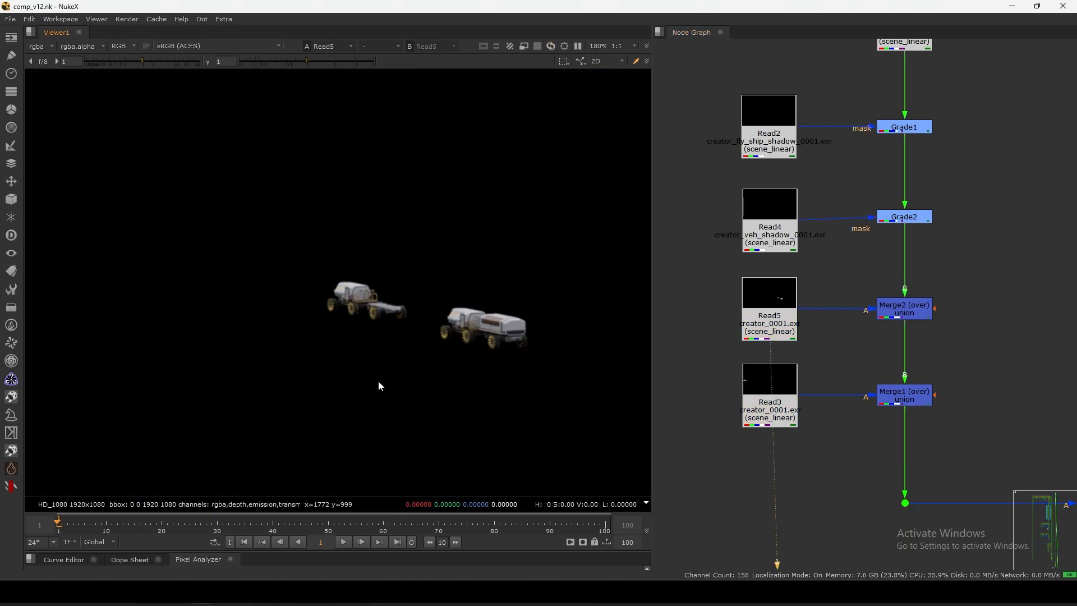
Show the flying ship pass in Read3 at full frame and check it around frame 41.
key("f")
left_click(764, 381)
key("1")
left_click(705, 383)
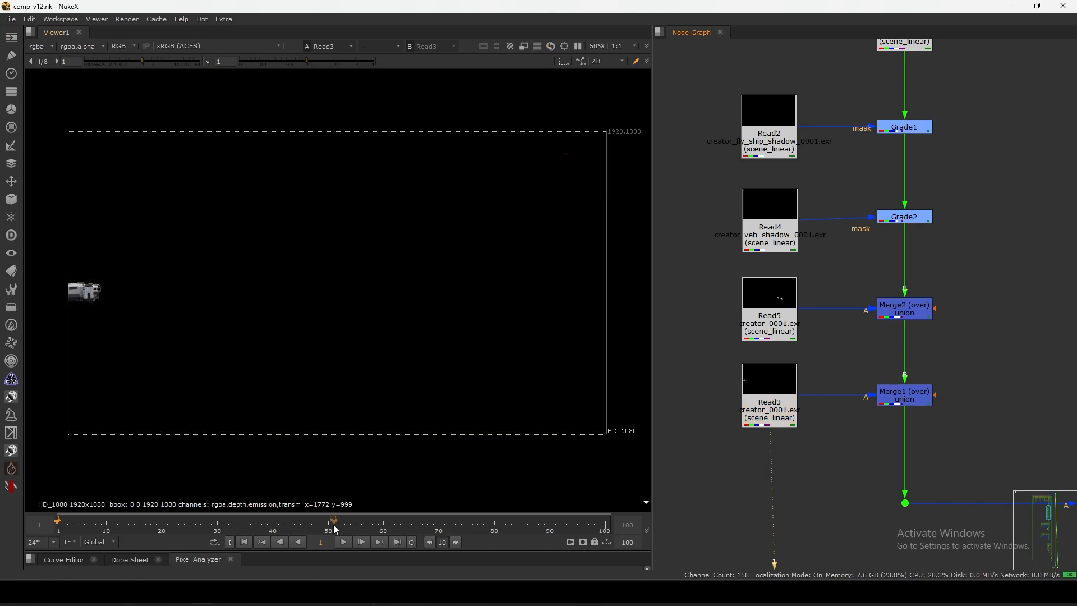
left_click(279, 526)
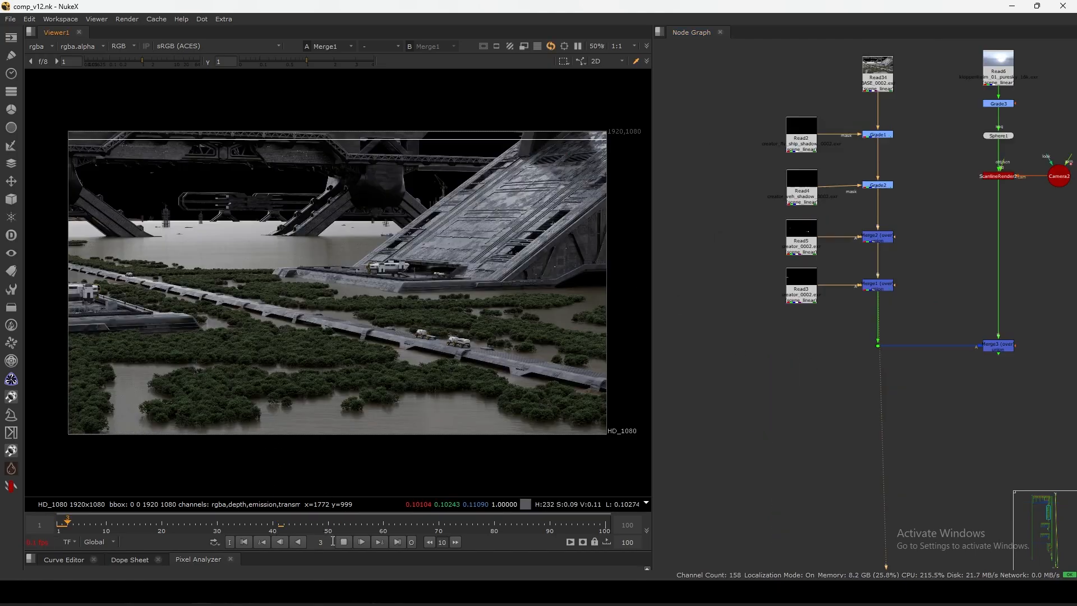
Point out the Read2 and Read4 shadow passes and select the whole Read34 branch while the Merge1 result plays.
left_click(808, 134)
left_click(804, 187)
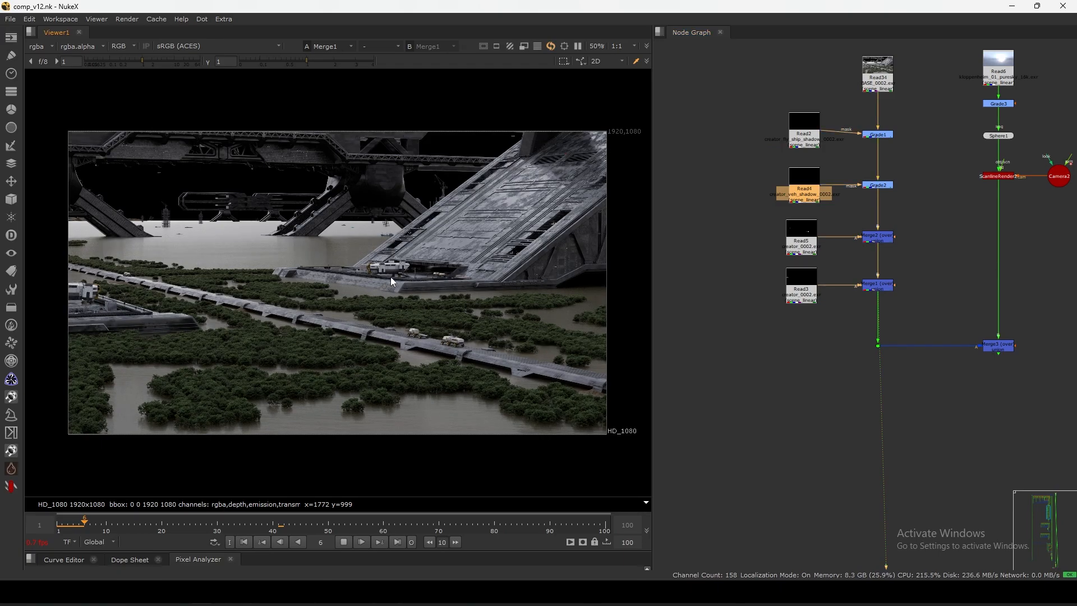
left_click_drag(816, 130, 815, 134)
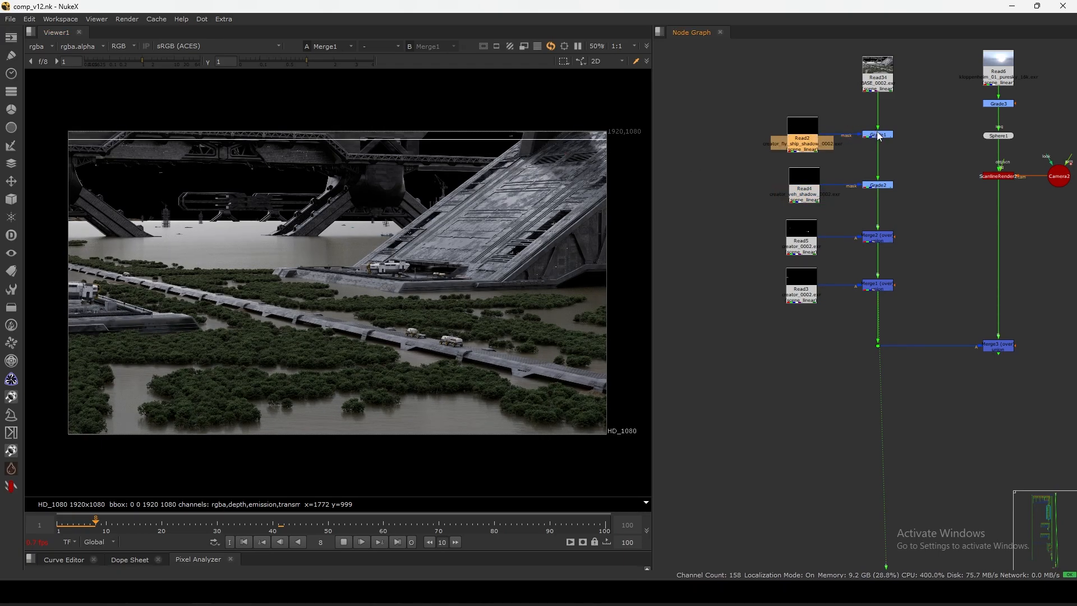
left_click_drag(926, 41, 768, 351)
left_click_drag(876, 290, 884, 290)
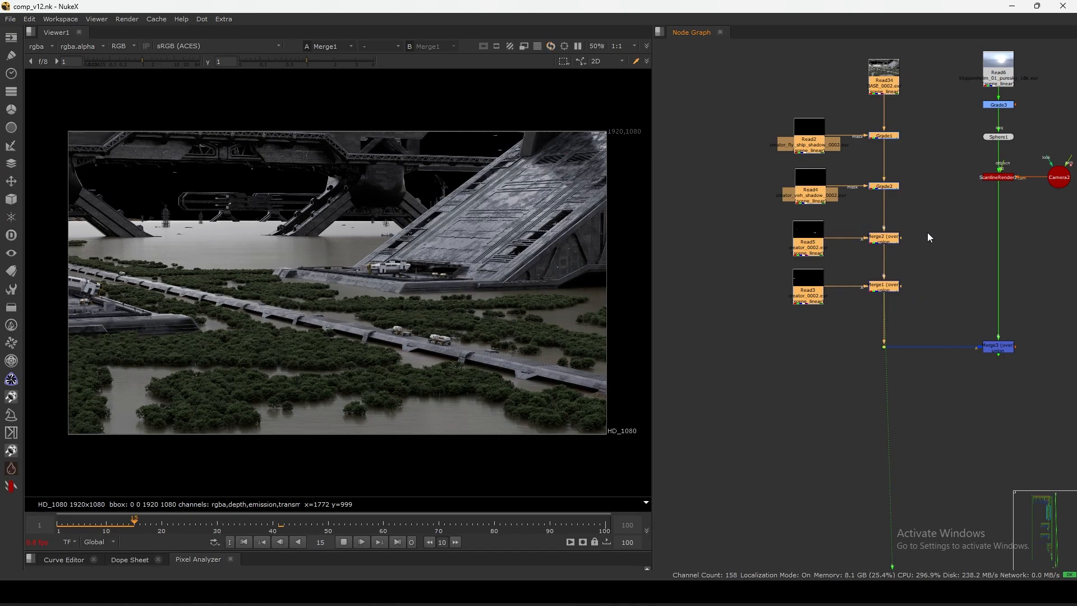
Mark out the environment, the road vehicles and the flying ship in the image during playback of Merge1.
left_click_drag(123, 153, 554, 356)
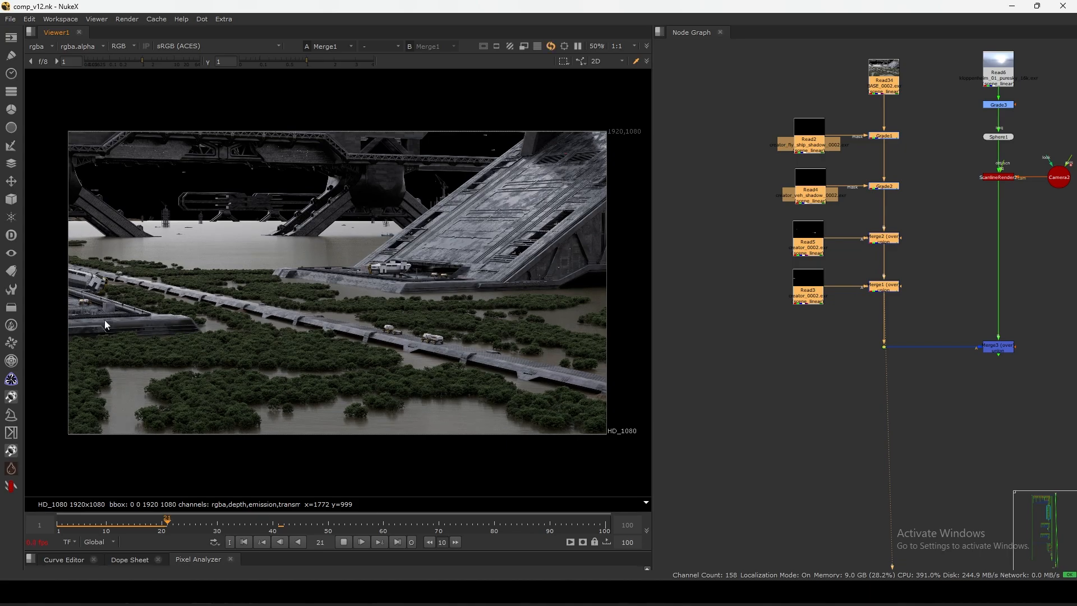
left_click_drag(343, 298, 447, 359)
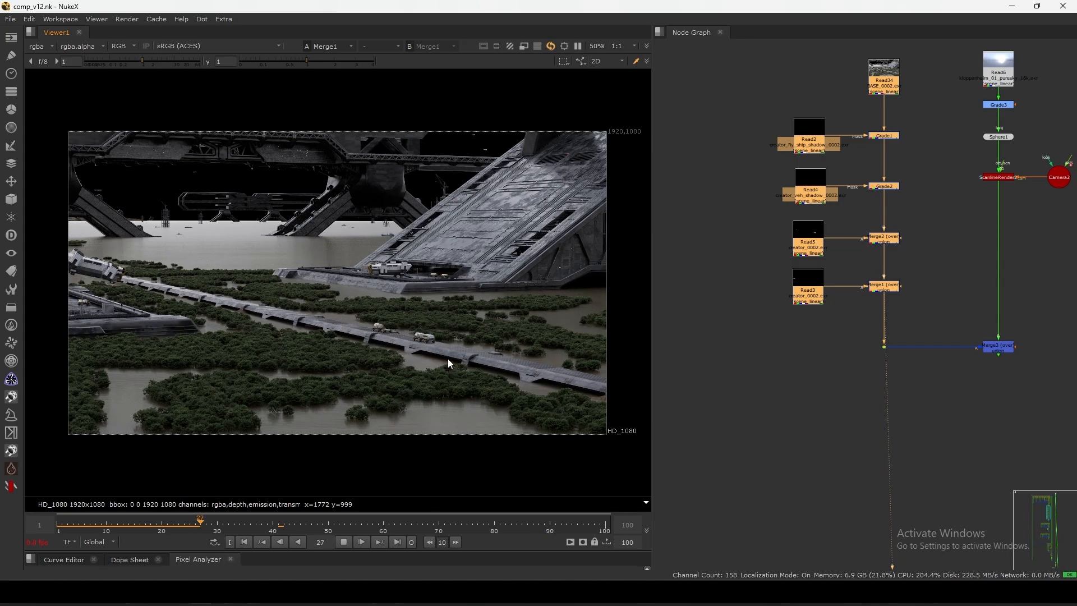
left_click_drag(156, 226, 35, 313)
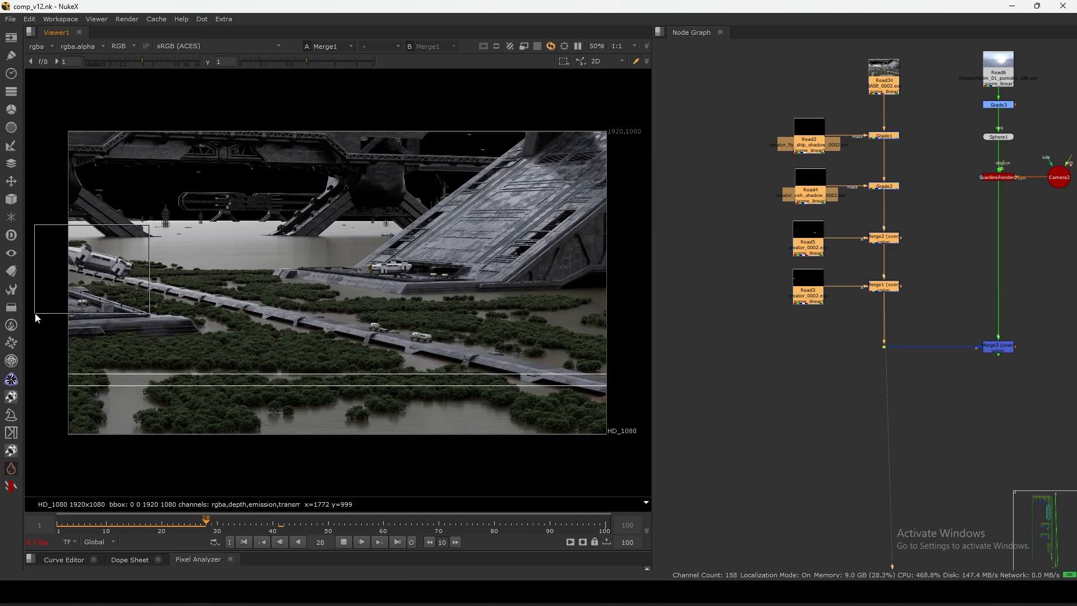
left_click_drag(161, 238, 31, 319)
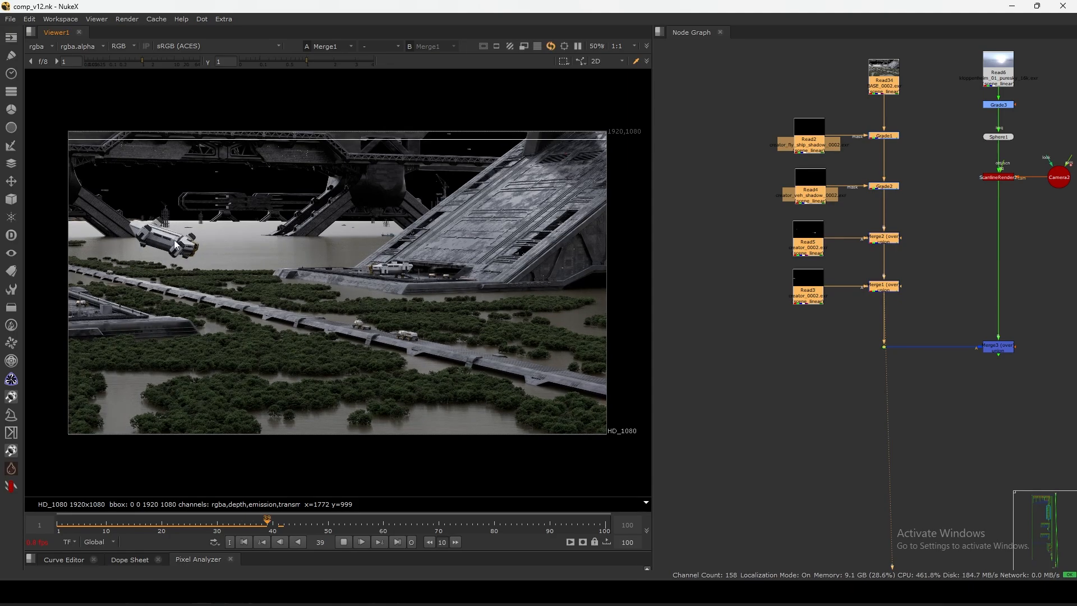
Survey the sections of the full comp in the node graph.
scroll(821, 255, "down", 5)
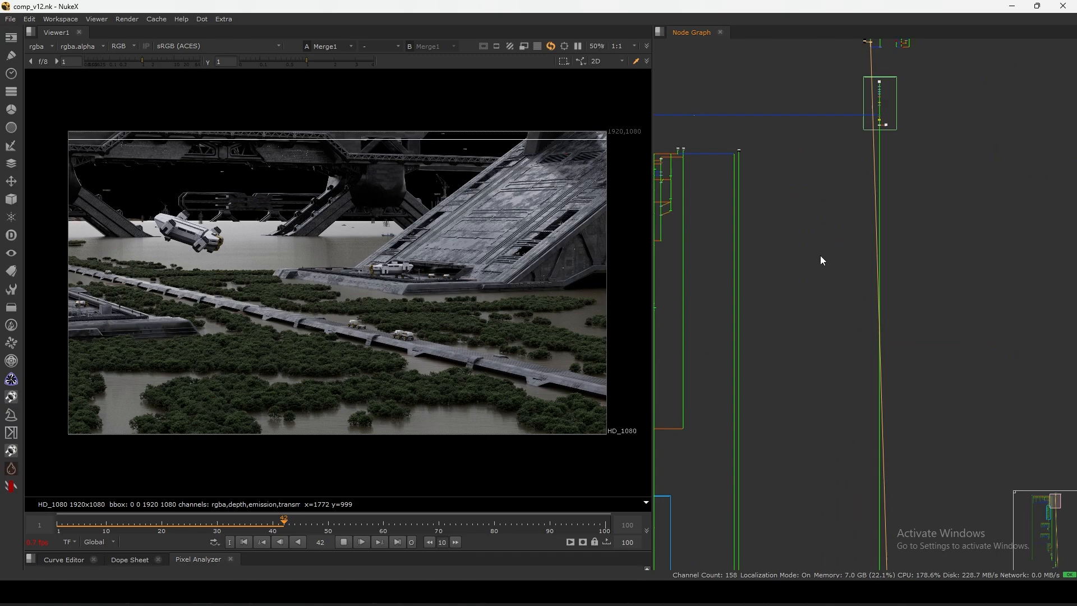
left_click_drag(791, 231, 927, 308)
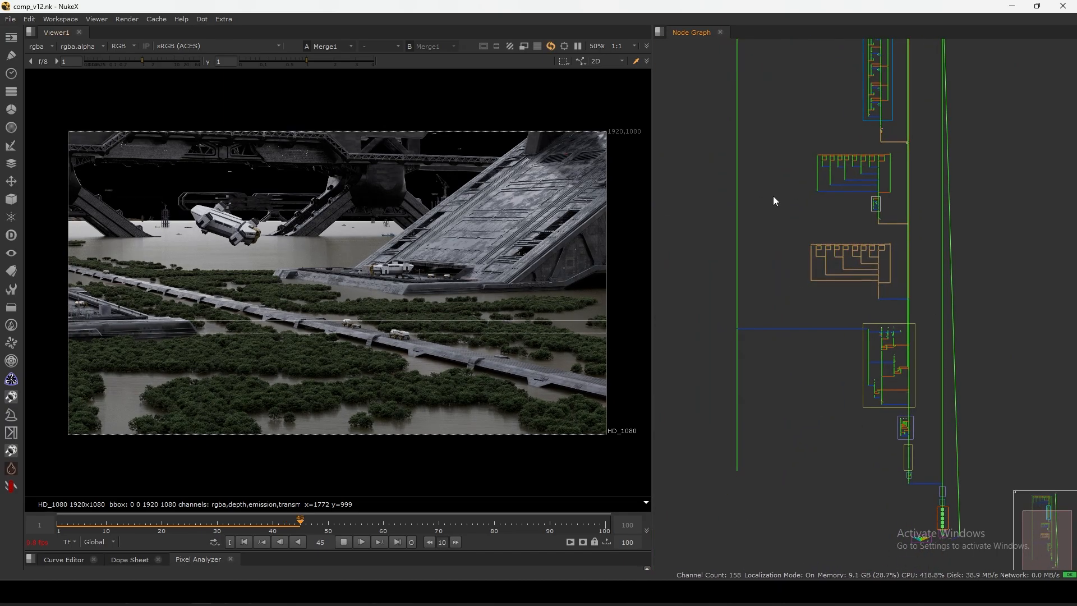
left_click(793, 210)
middle_click_drag(802, 167, 799, 286)
scroll(799, 274, "down", 3)
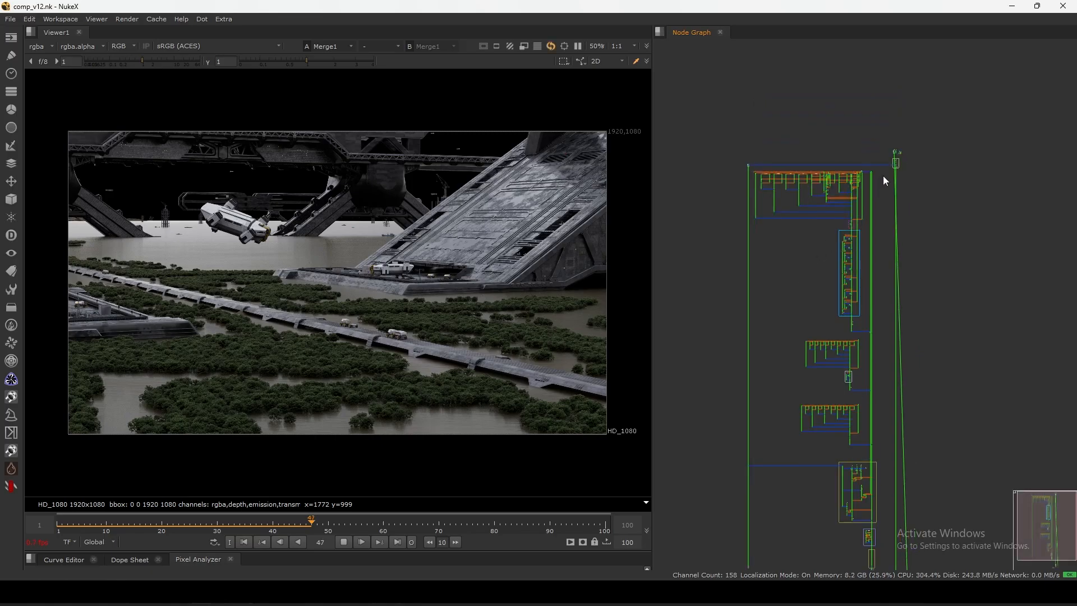
Go back to the uppermost branch of the graph and display its Read34 base render without the added elements.
scroll(884, 176, "up", 5)
scroll(909, 185, "up", 2)
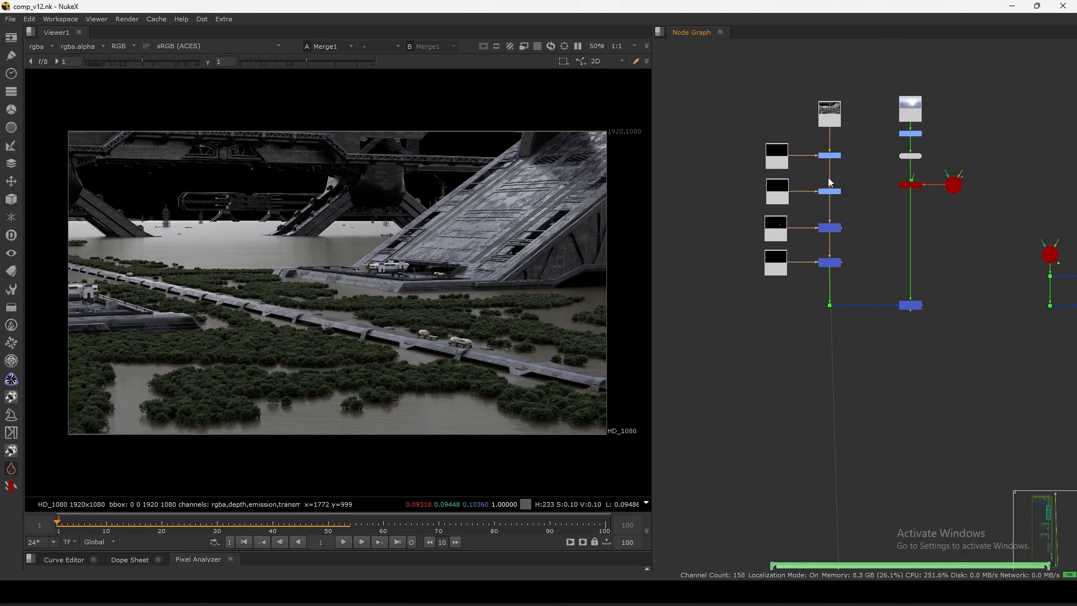
scroll(850, 135, "up", 3)
middle_click_drag(866, 127, 898, 160)
scroll(894, 149, "up", 4)
left_click_drag(856, 148, 855, 137)
key("1")
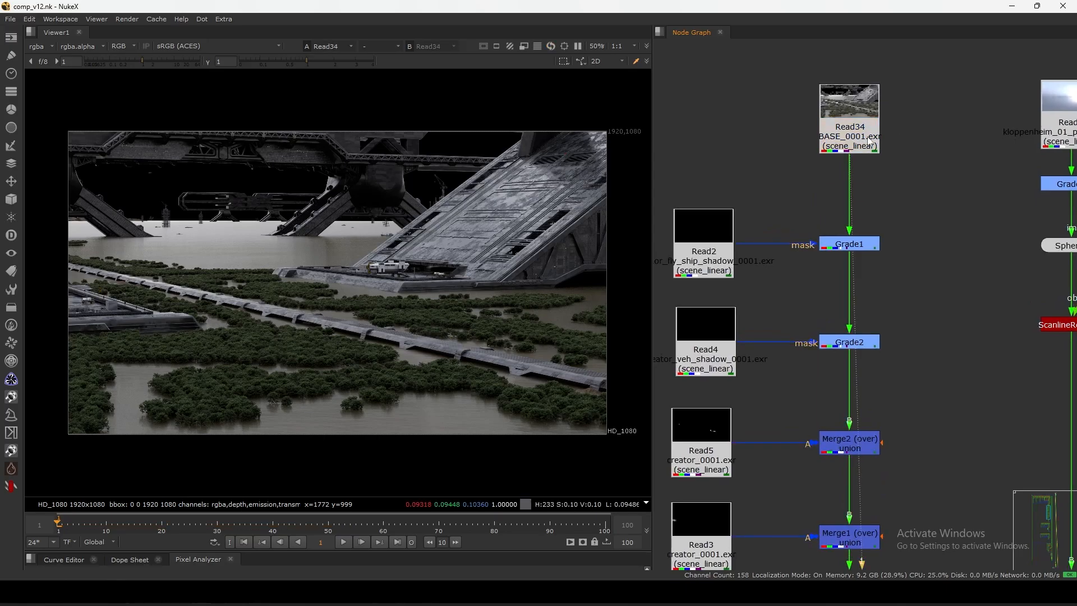
Duplicate the Read12 creator render next to the Read34 branch and display the copy in the viewer.
scroll(844, 148, "down", 2)
scroll(826, 175, "down", 5)
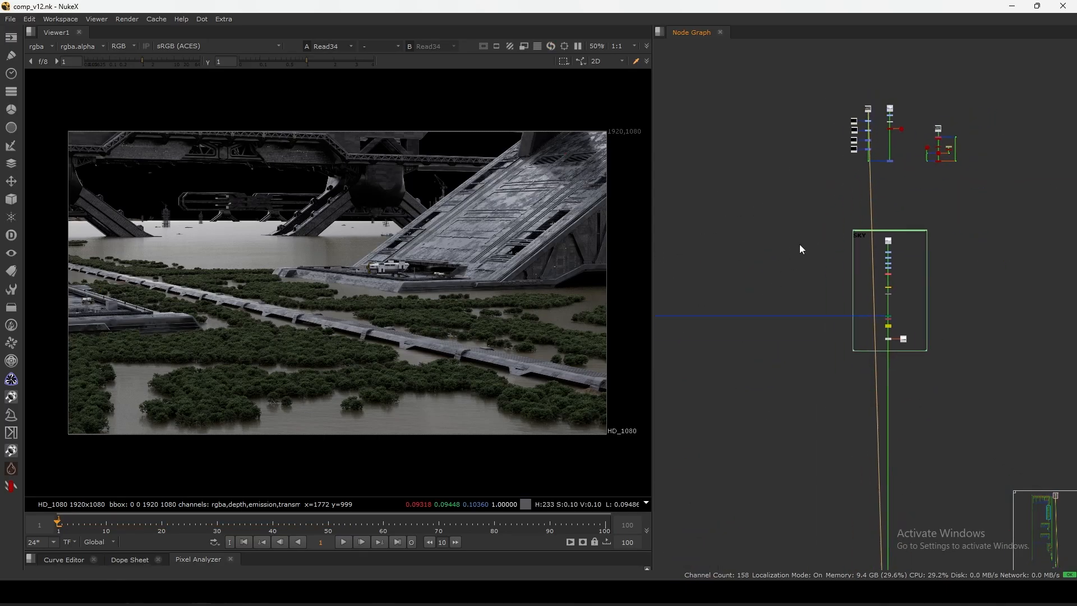
scroll(746, 202, "up", 7)
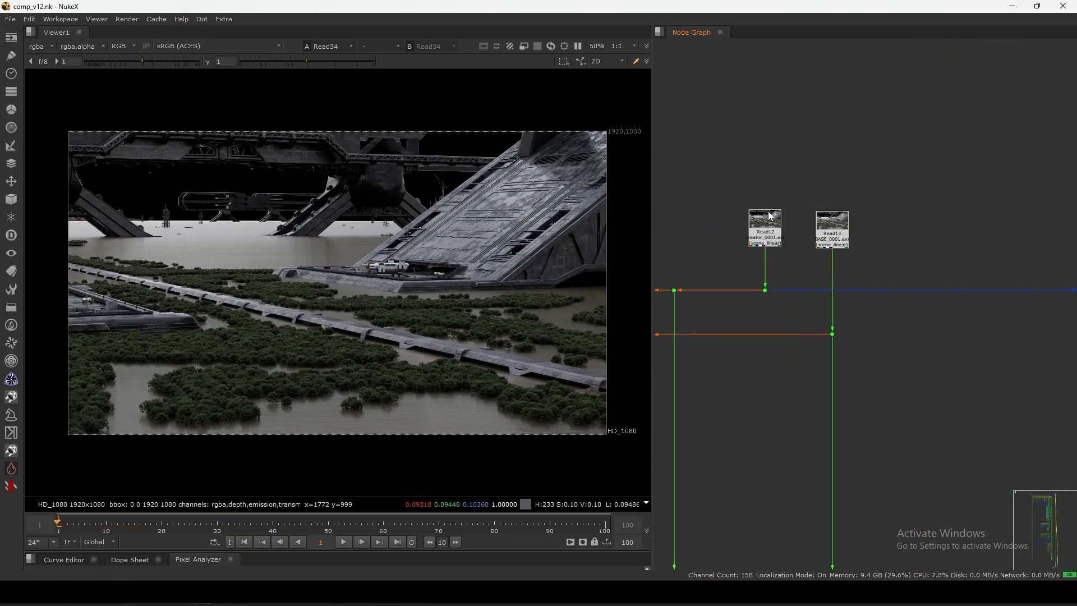
left_click(760, 239)
scroll(793, 197, "down", 6)
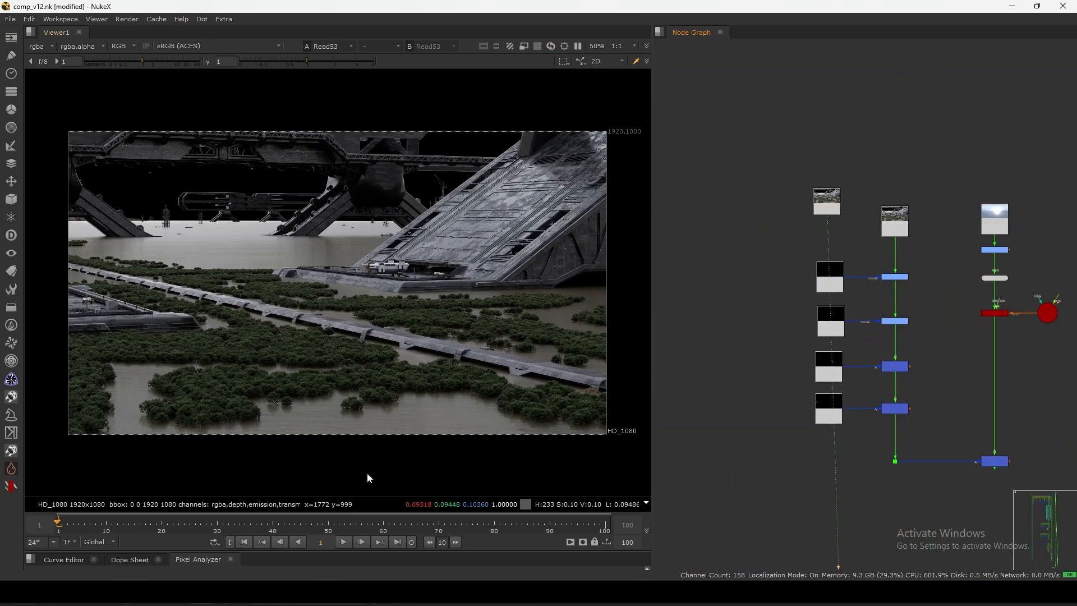
Play the opening frames of the Read53 creator render and return to the first frame.
left_click(343, 542)
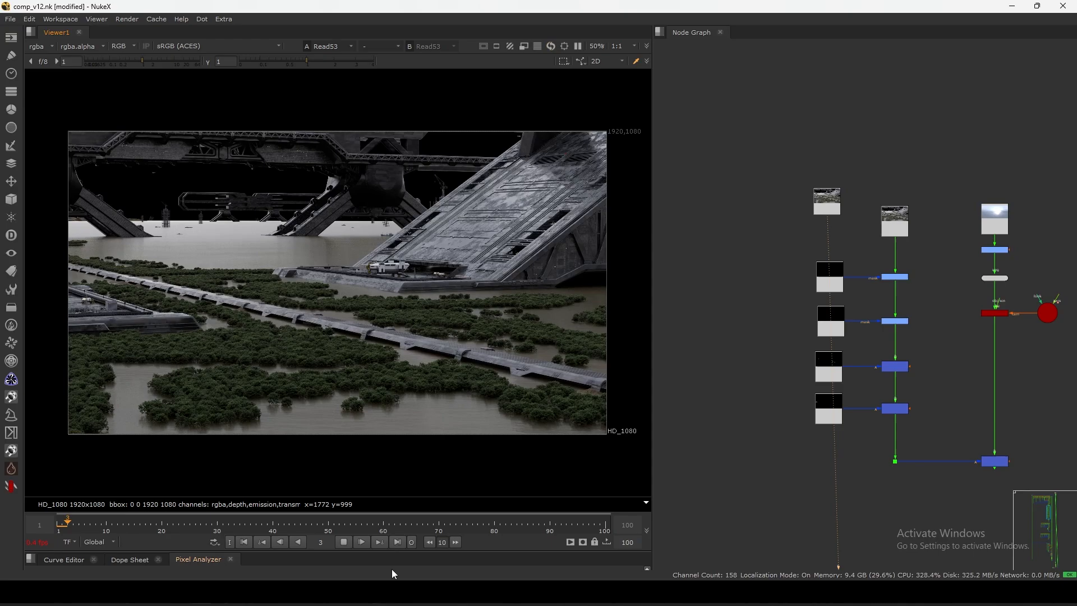
left_click(339, 542)
left_click(246, 542)
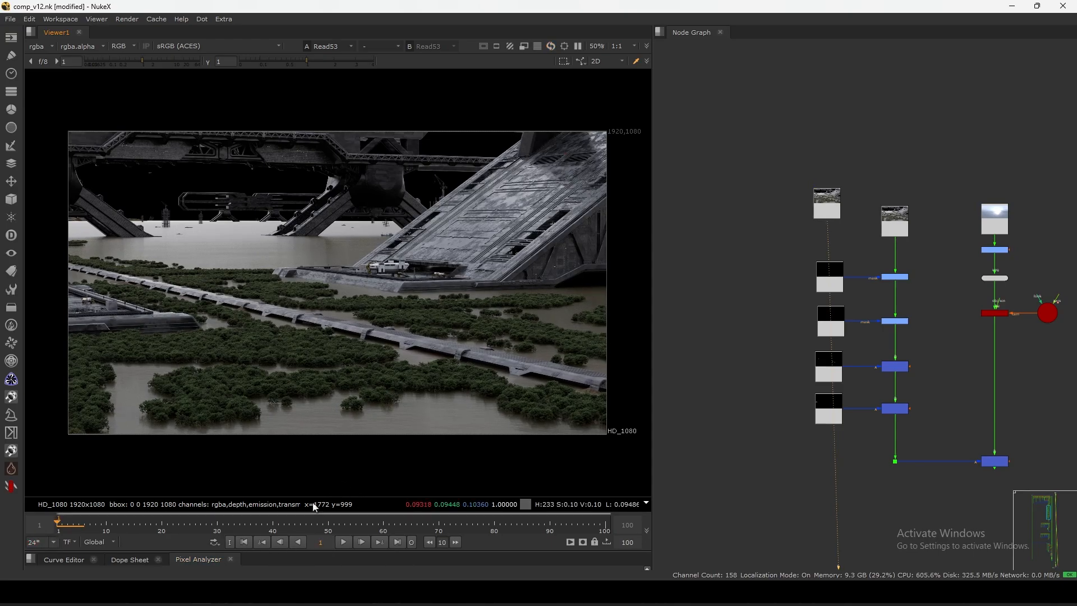
Display and play the Read34 base render for comparison, and single out Read53 in the node graph.
left_click_drag(896, 218, 894, 206)
key("1")
left_click(343, 542)
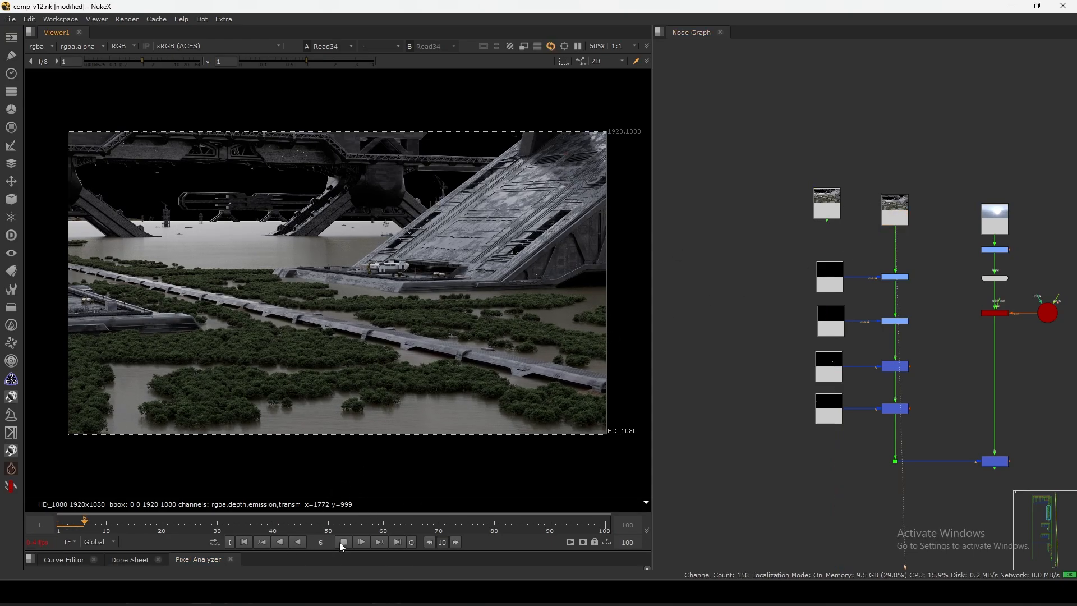
scroll(879, 240, "up", 3)
scroll(875, 235, "up", 3)
left_click(775, 182)
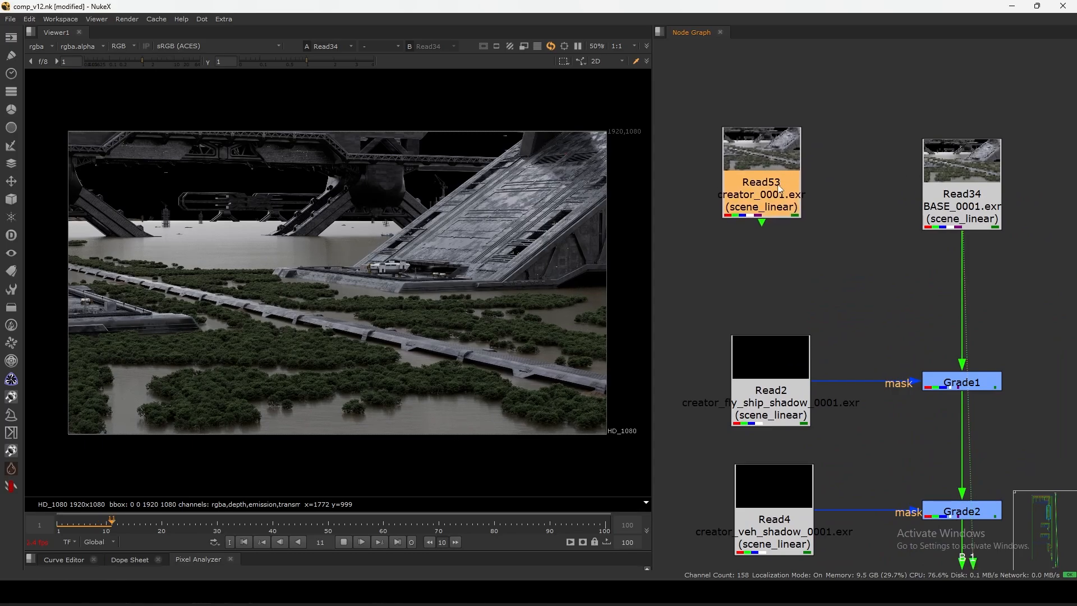
Select Read34, replay its base render and return to the first frame.
left_click(937, 214)
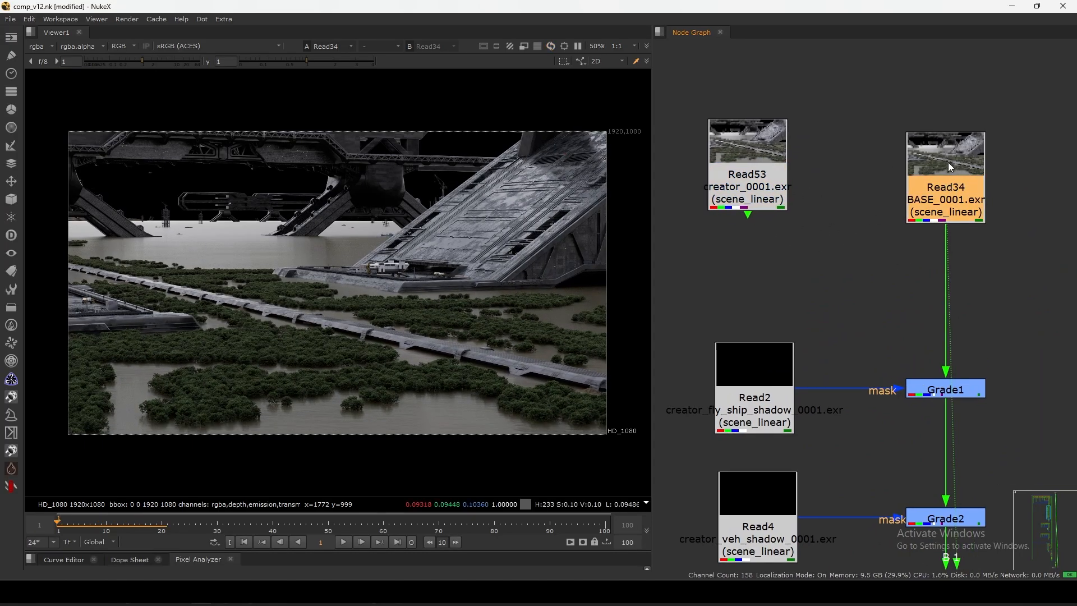
middle_click_drag(789, 231, 832, 217)
left_click(343, 542)
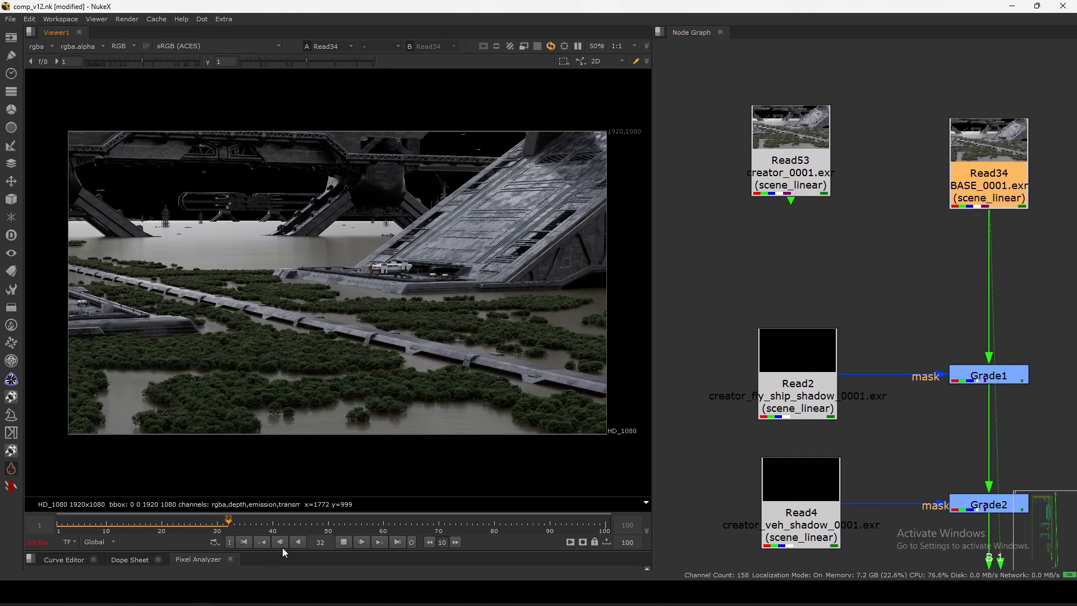
left_click(343, 542)
left_click(244, 542)
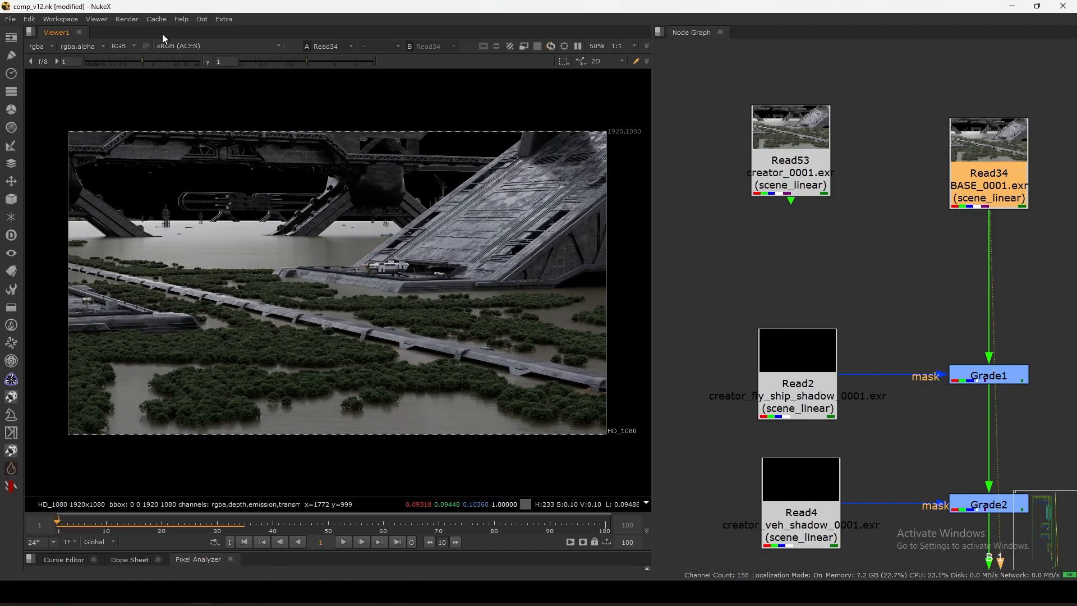
Clear the cache, display Read53 and test its playback from the first frame before rewinding.
left_click(157, 18)
left_click(174, 77)
left_click_drag(804, 187, 815, 184)
key("1")
left_click(343, 542)
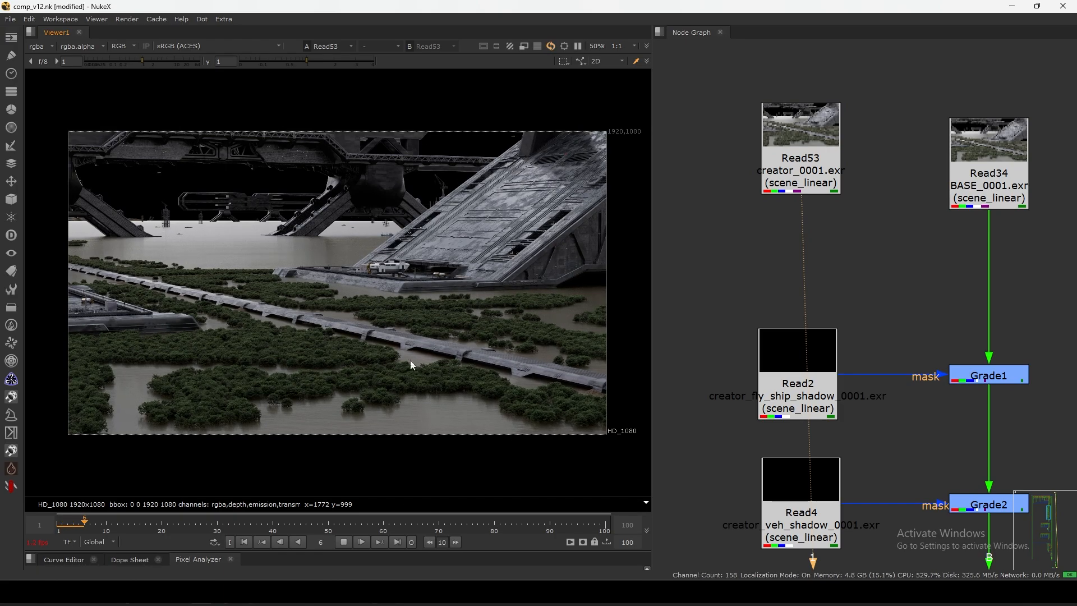
left_click(340, 541)
left_click(244, 542)
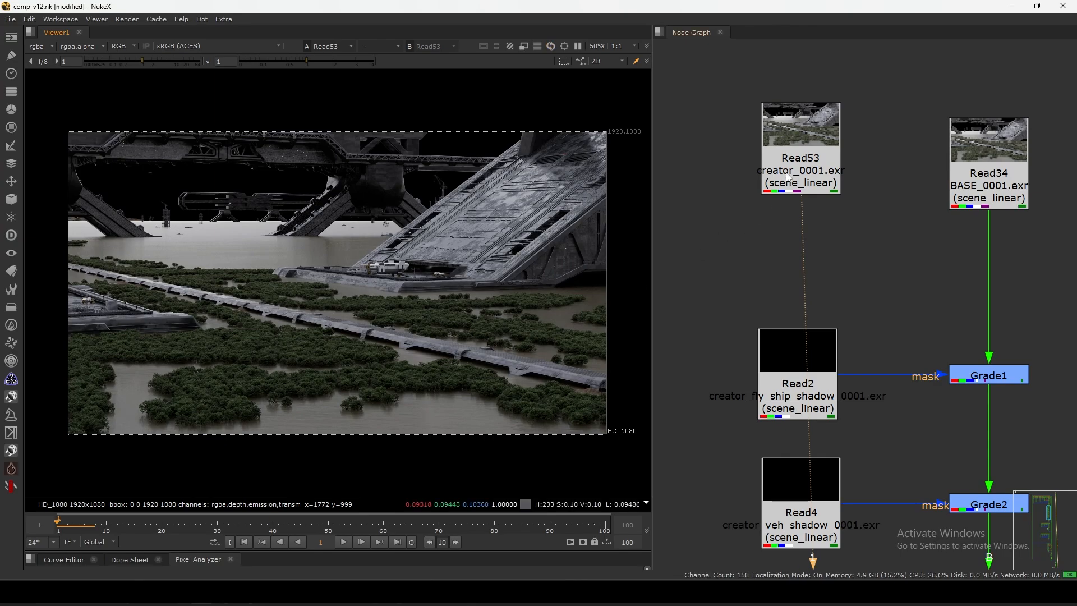
Select Read53 and review the list of layers stored in its render.
left_click_drag(788, 177, 783, 176)
left_click(39, 46)
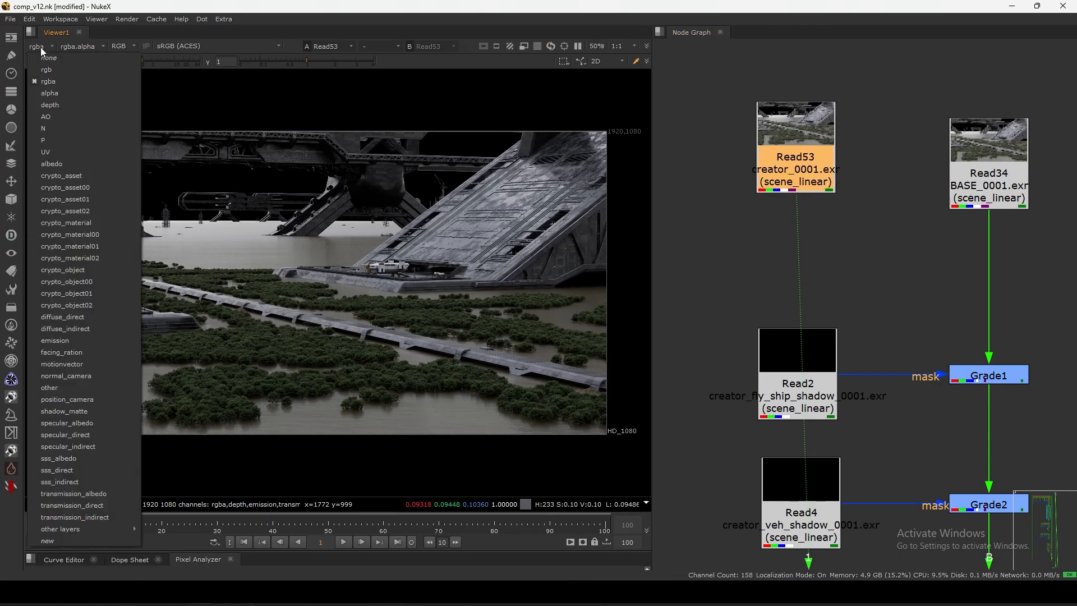
left_click(359, 283)
Display Read34 again, test its playback from the first frame and rewind.
left_click_drag(964, 172, 960, 159)
key("1")
left_click(688, 250)
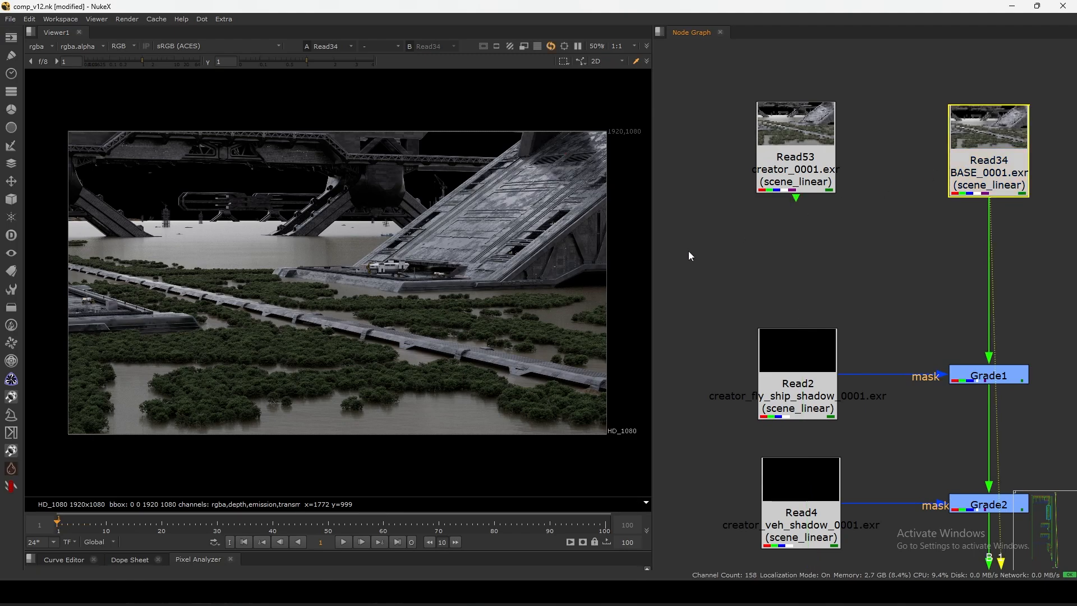
left_click(344, 542)
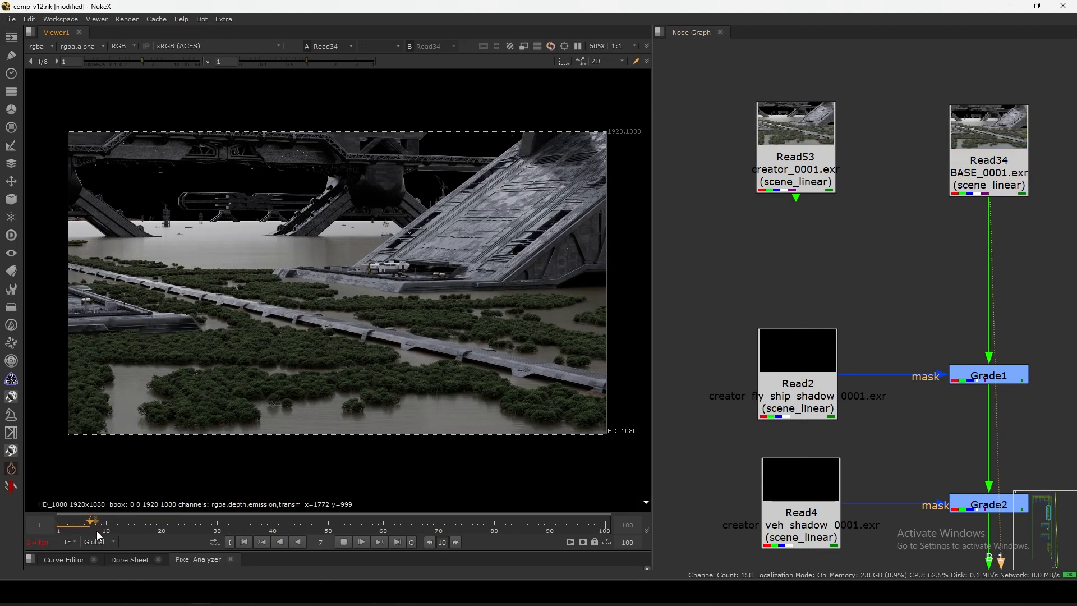
left_click(343, 543)
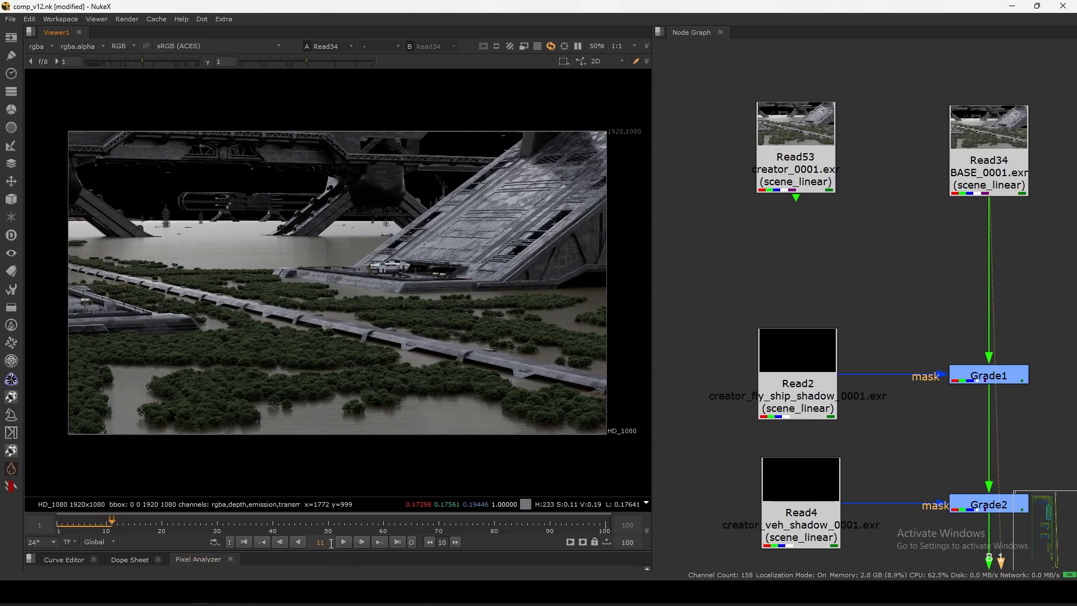
left_click(245, 542)
Attach a Write node below Read53 and set its output file to FDFD.exr.
left_click_drag(791, 170, 803, 141)
key("w")
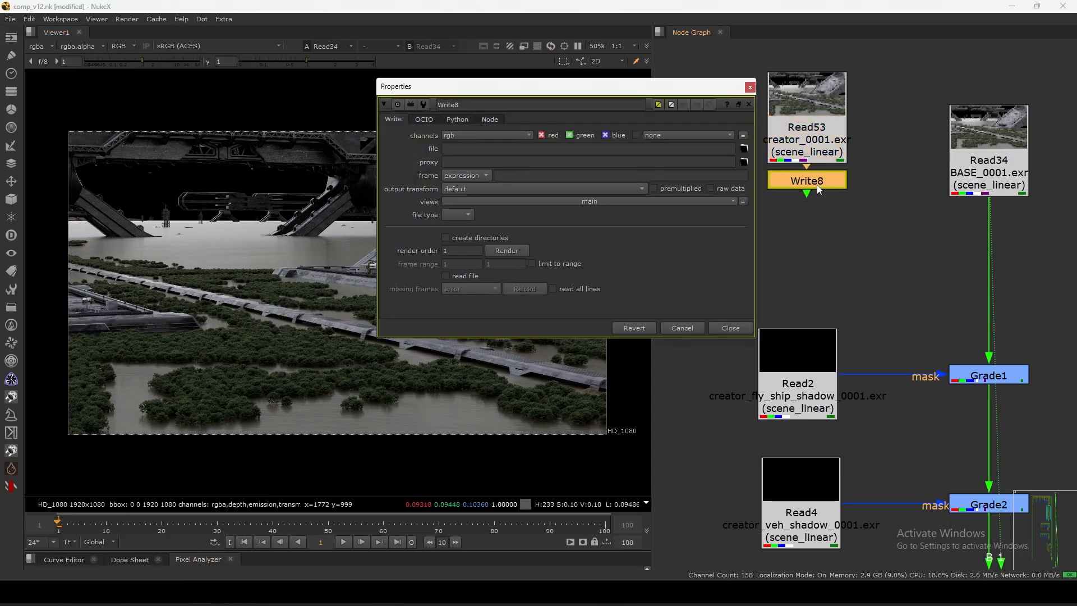
left_click_drag(818, 189, 819, 220)
left_click(607, 149)
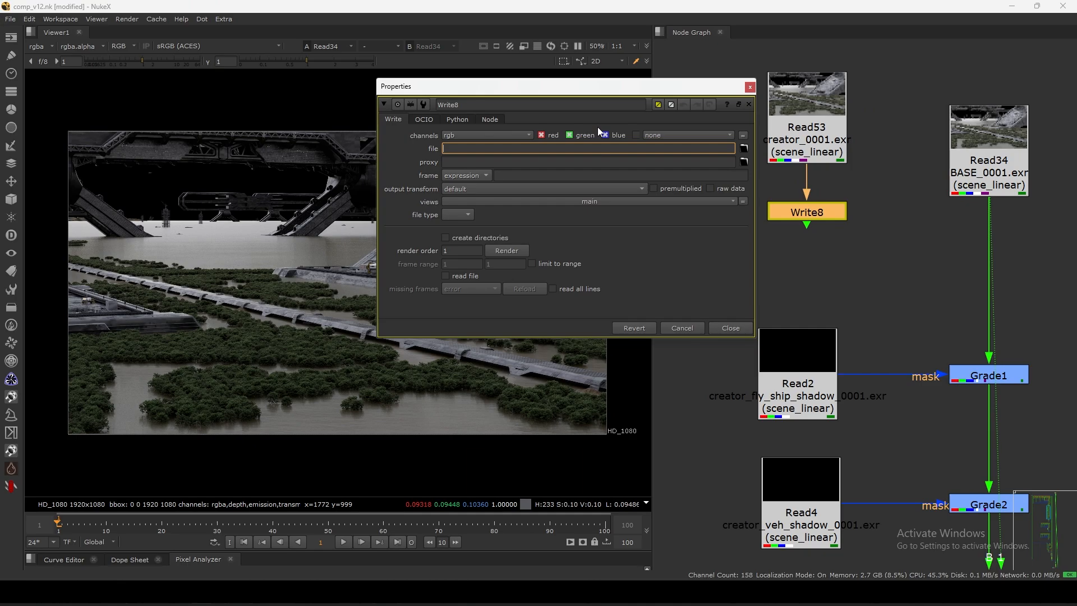
type("FDFD.exr")
key("Return")
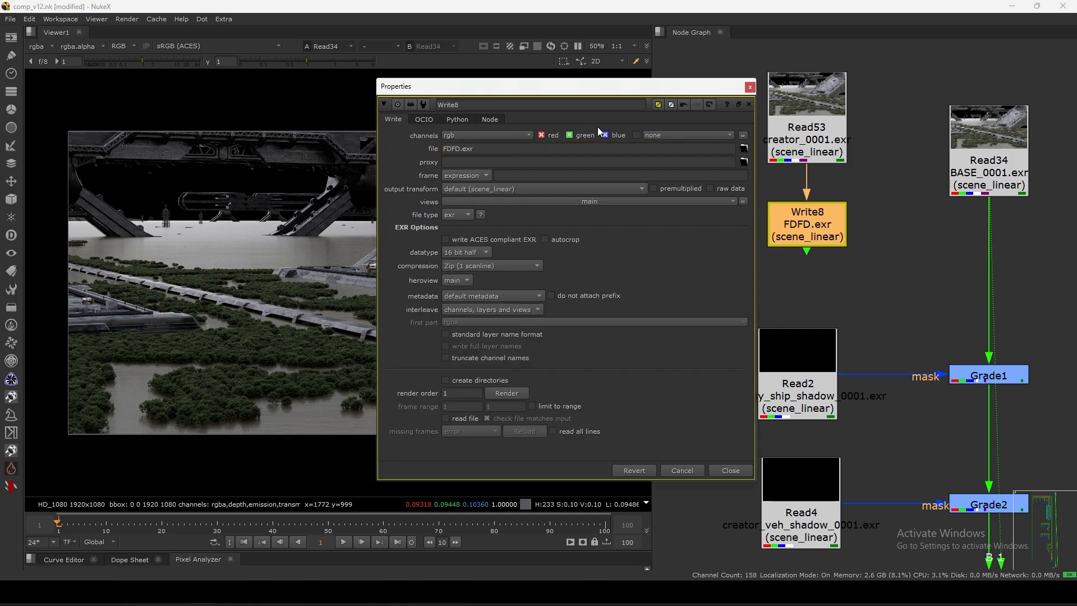
Examine the interleave choices in the EXR options of the Write node under Read53.
left_click_drag(698, 93, 648, 93)
left_click(850, 204)
left_click_drag(843, 208, 839, 211)
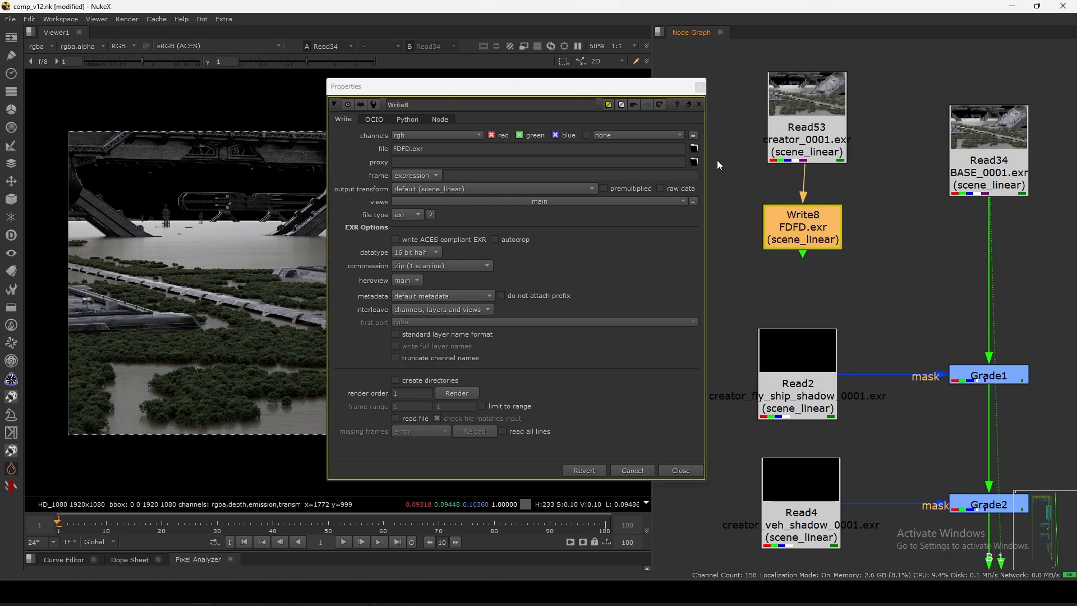
left_click_drag(610, 89, 609, 86)
left_click_drag(841, 211, 841, 210)
left_click_drag(651, 89, 655, 86)
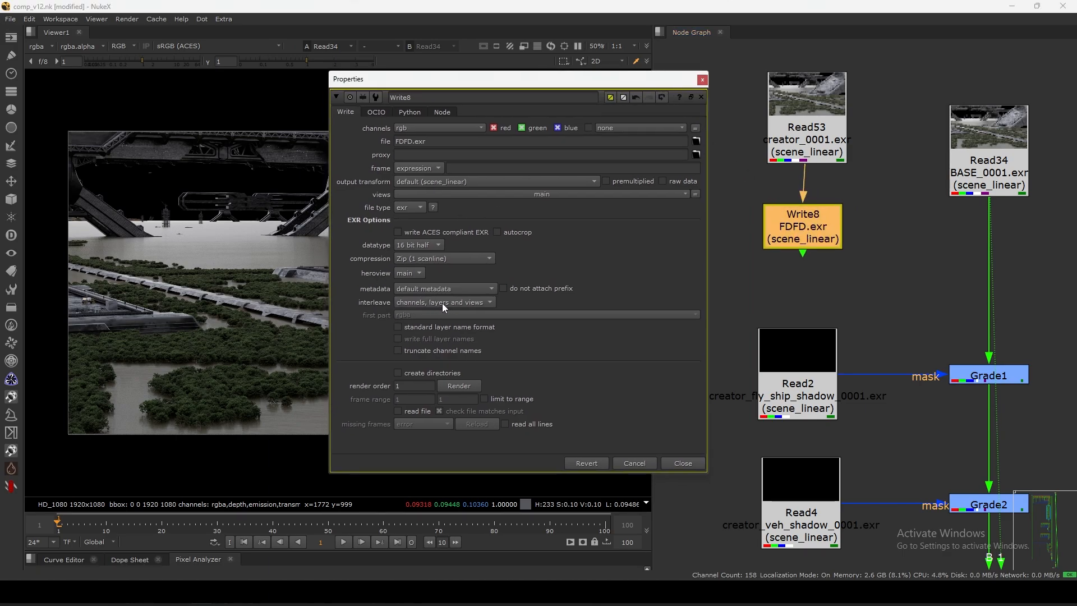
left_click(471, 302)
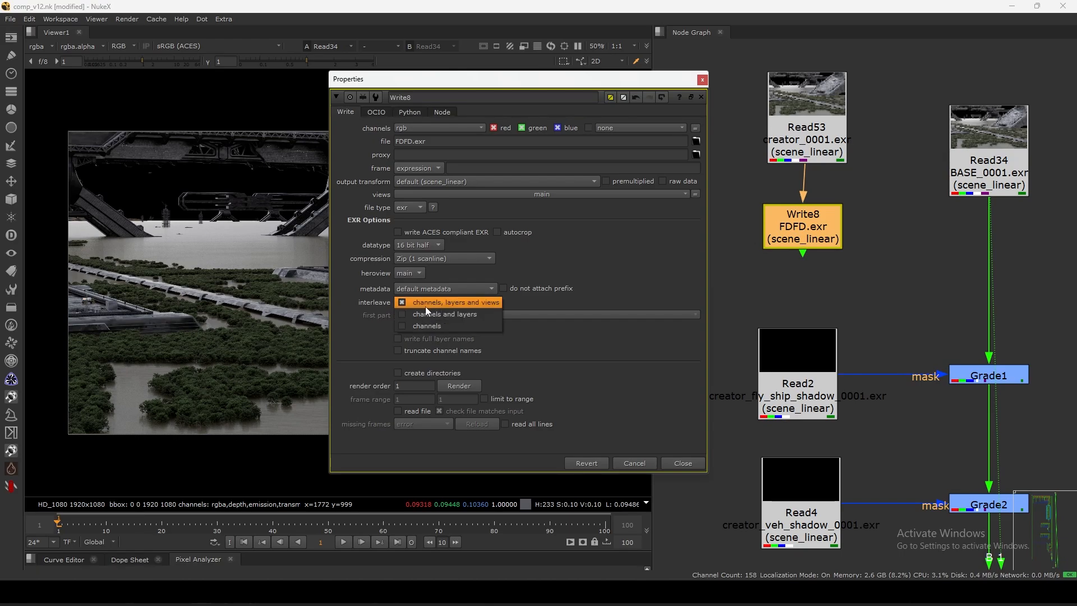
left_click(722, 231)
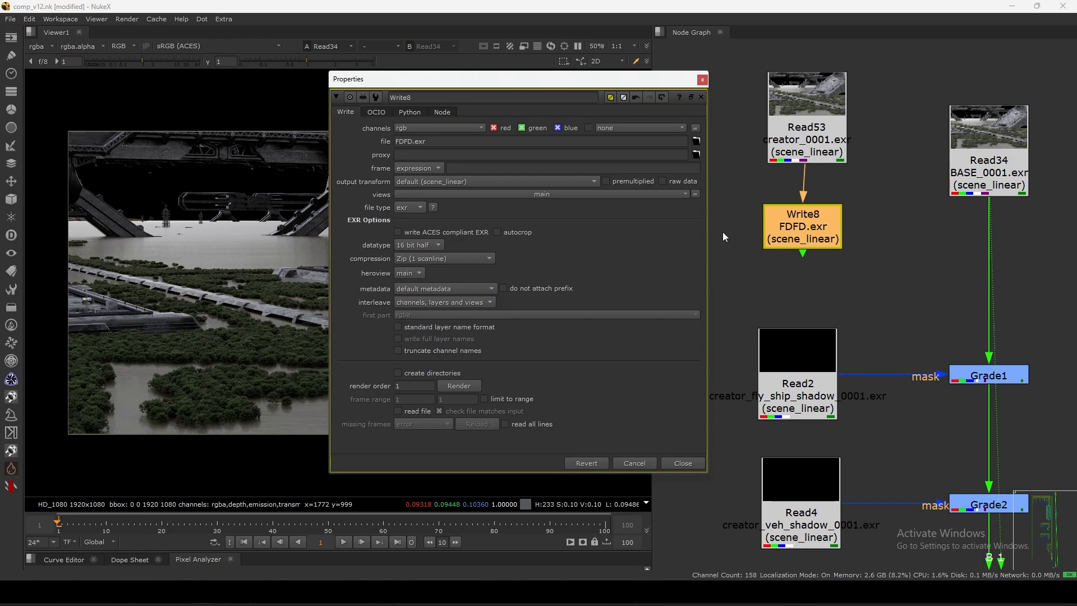
left_click_drag(810, 222, 813, 221)
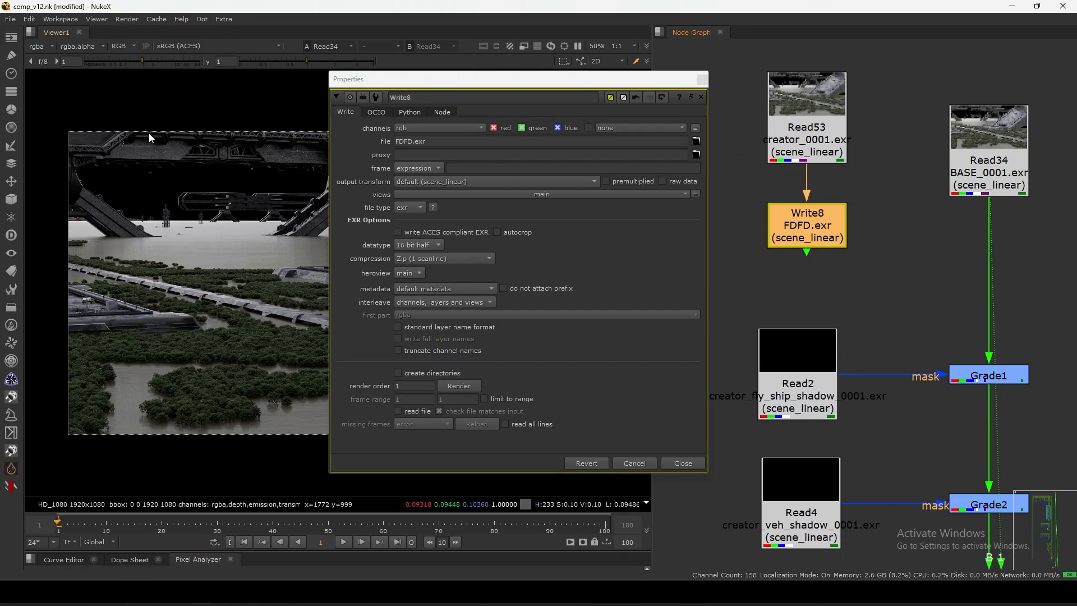
left_click(448, 303)
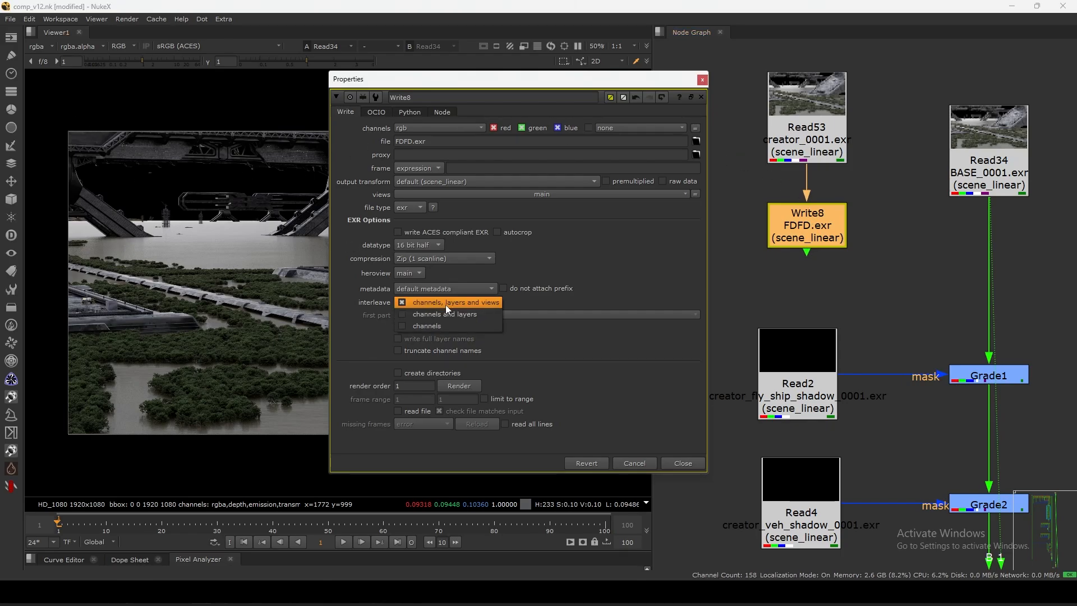
left_click(466, 304)
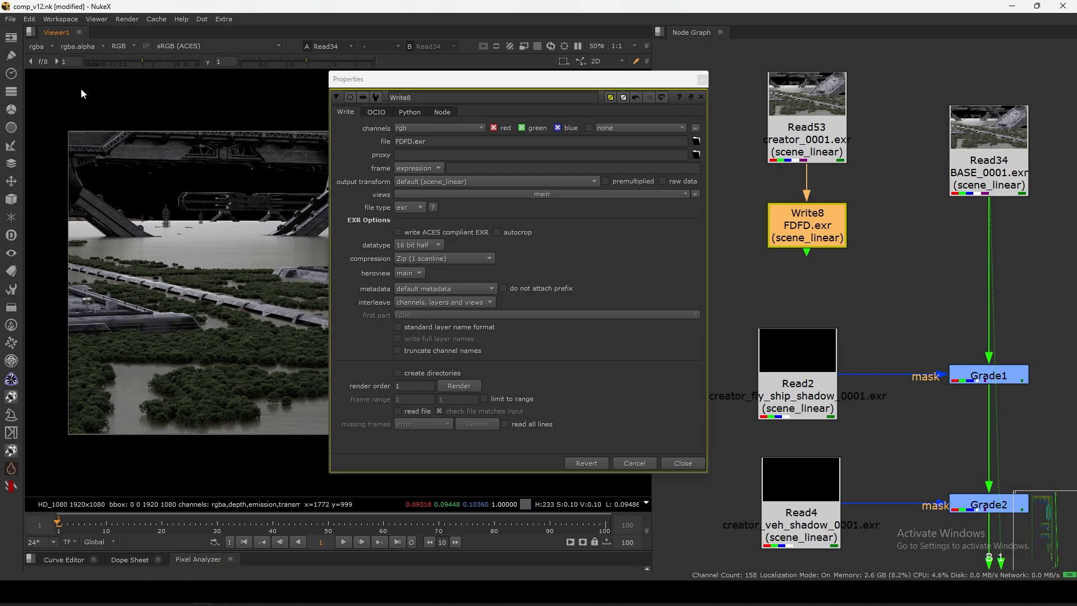
Check the viewer's layer list and set the Write node's interleave to channels and layers.
left_click(42, 49)
left_click(178, 217)
left_click(454, 289)
left_click(456, 291)
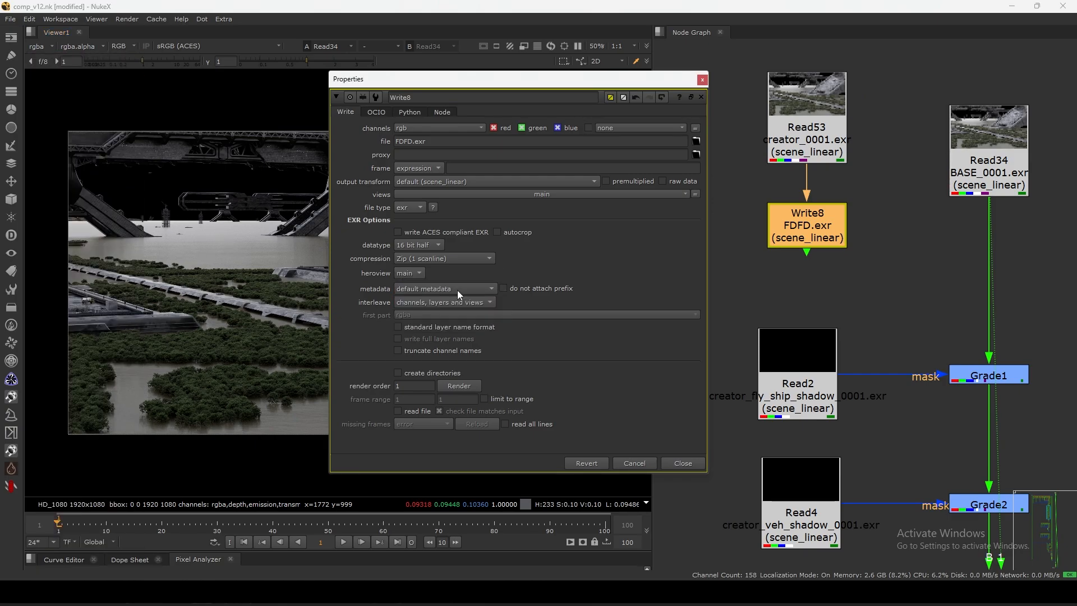
left_click(456, 301)
left_click(452, 315)
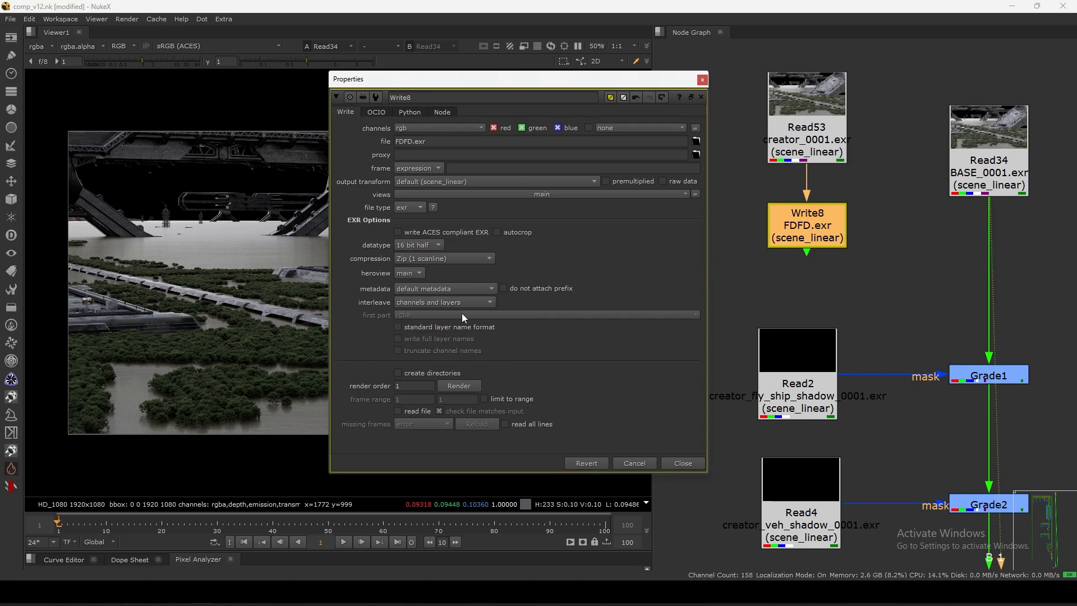
Recheck the viewer's layer list, then close the Write node's settings and delete the node from below Read53.
left_click_drag(563, 82, 607, 63)
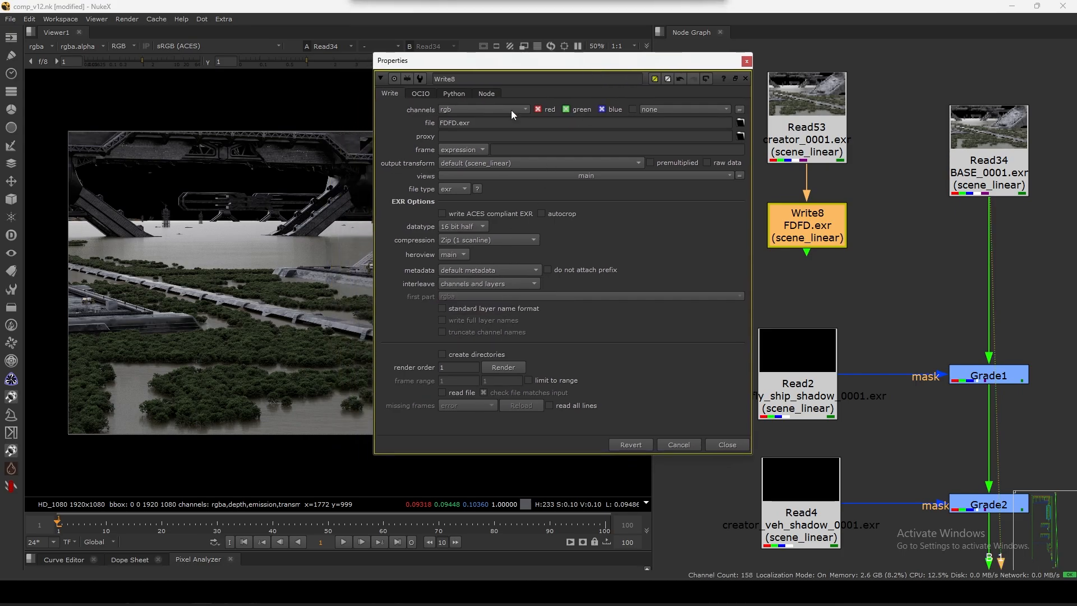
left_click(39, 46)
left_click(251, 321)
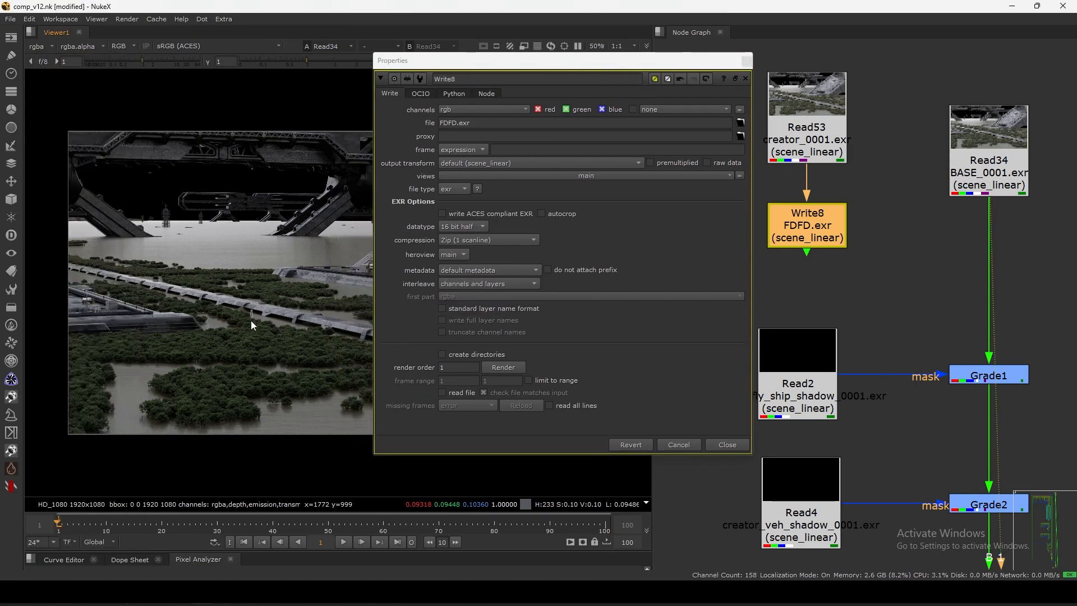
left_click(745, 79)
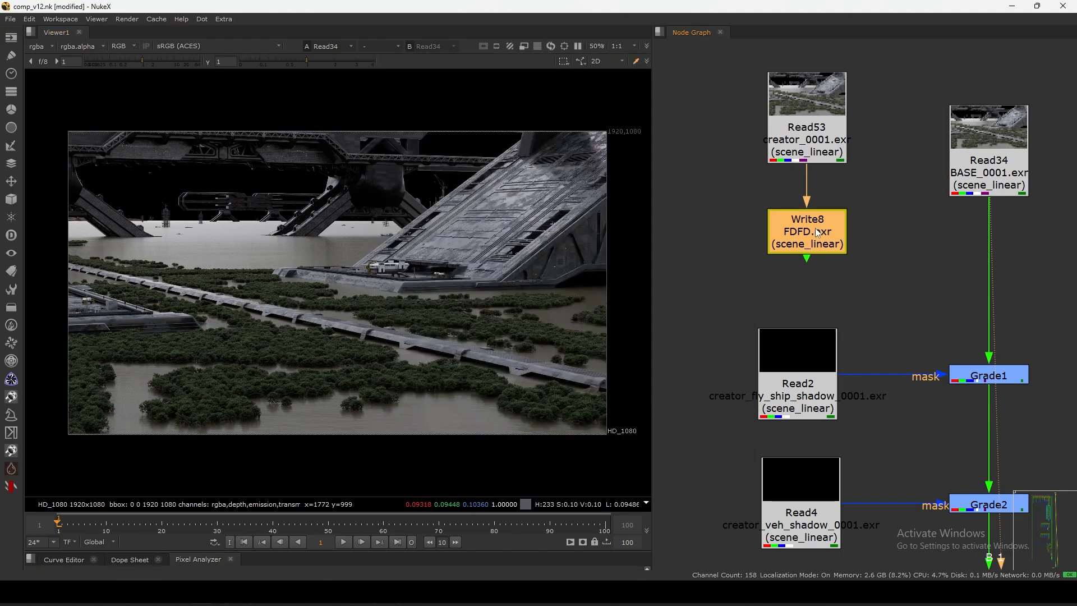
key("Delete")
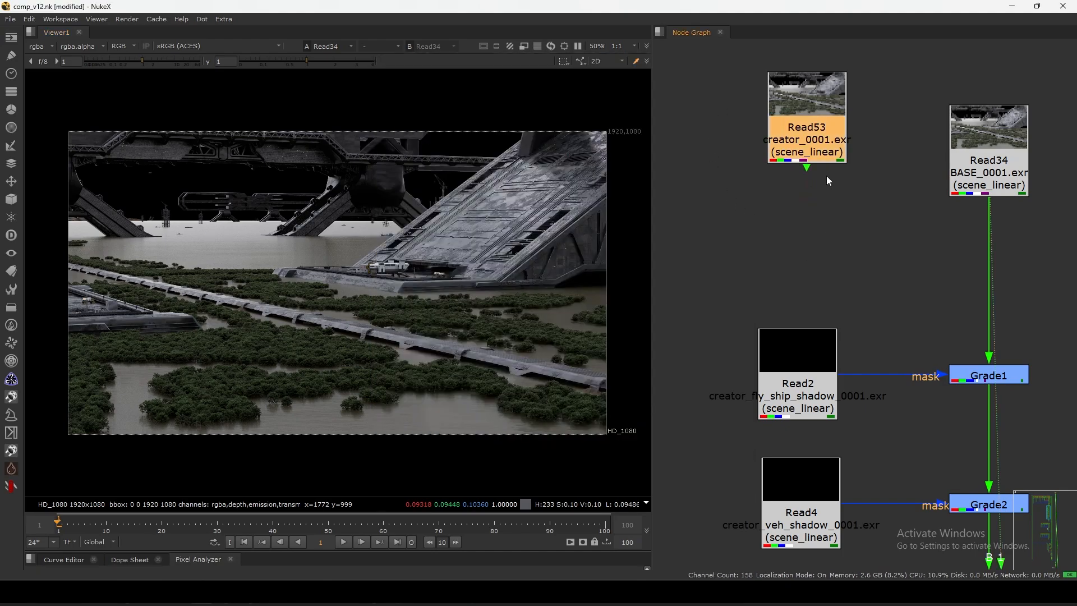
Add a Cryptomatte node in the space between Read53 and the Read34 branch.
left_click(970, 167)
scroll(965, 162, "down", 7)
scroll(954, 154, "up", 3)
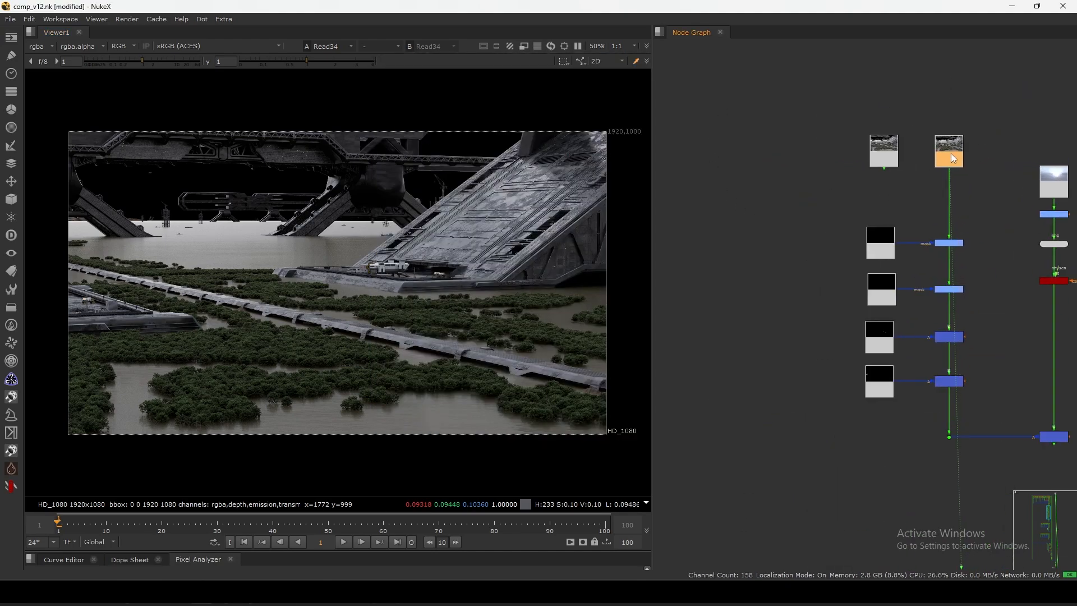
left_click(870, 177)
scroll(873, 195, "up", 5)
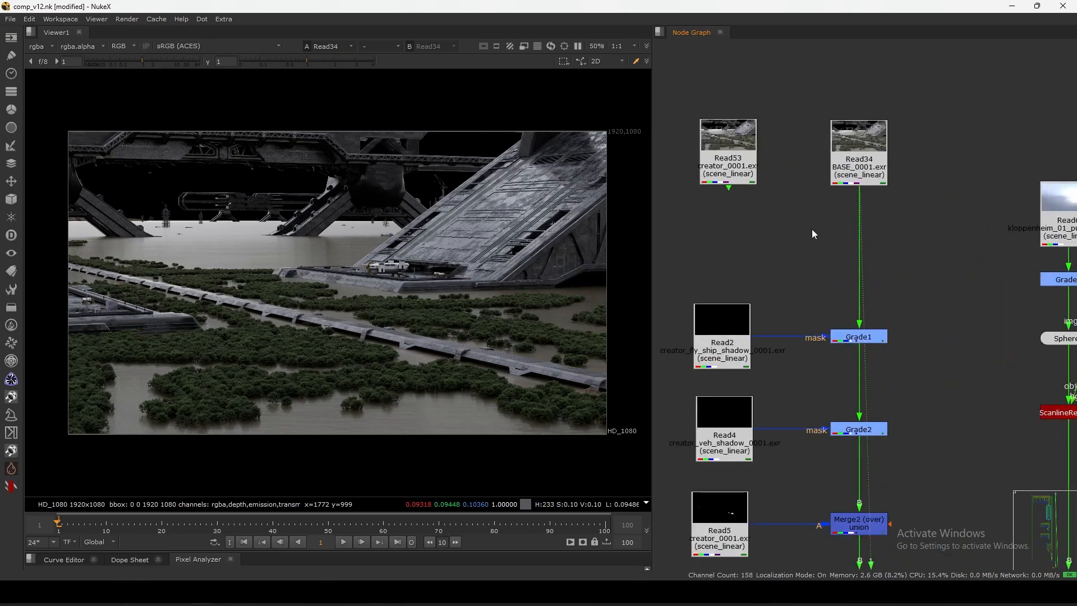
key("Tab")
type("crypto")
key("Return")
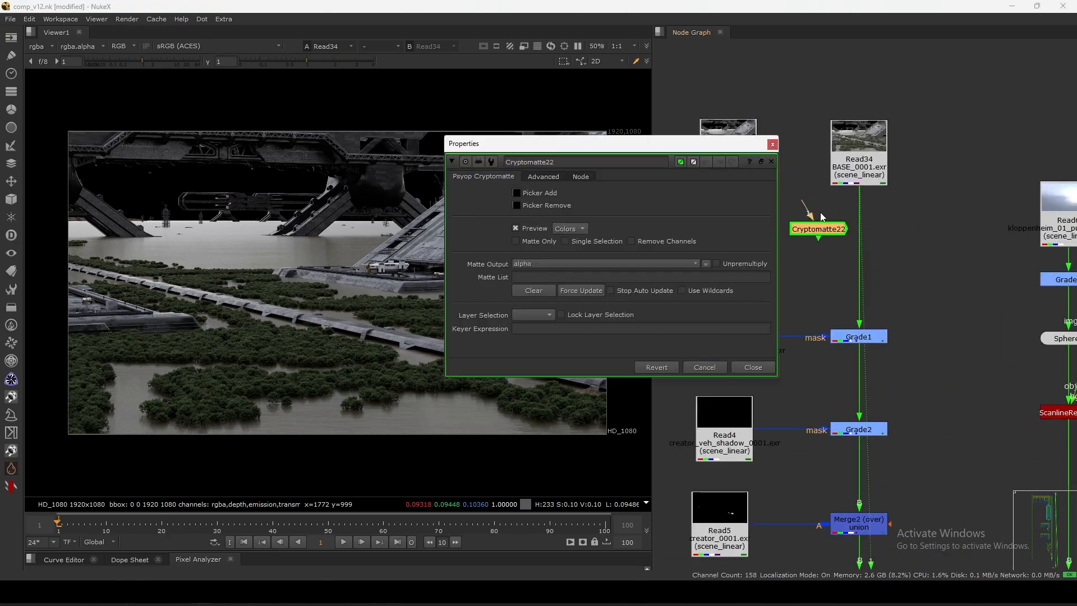
Connect the Cryptomatte node to Read34 and view it, and reconnect it to Read53 to preview its ID colours.
left_click_drag(820, 212, 837, 185)
key("1")
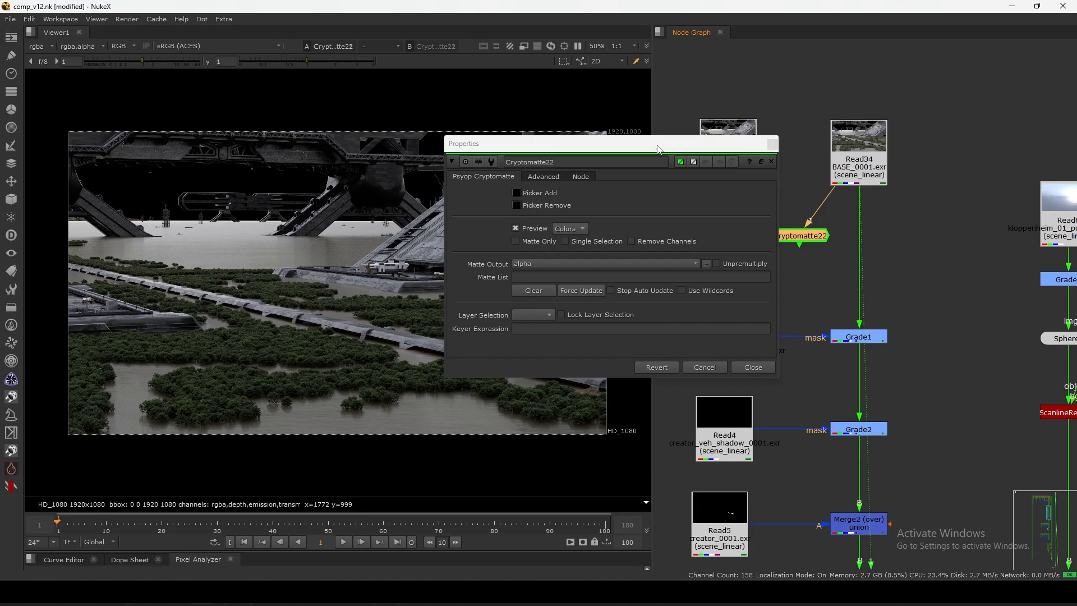
left_click_drag(632, 163, 550, 185)
middle_click_drag(767, 222, 820, 200)
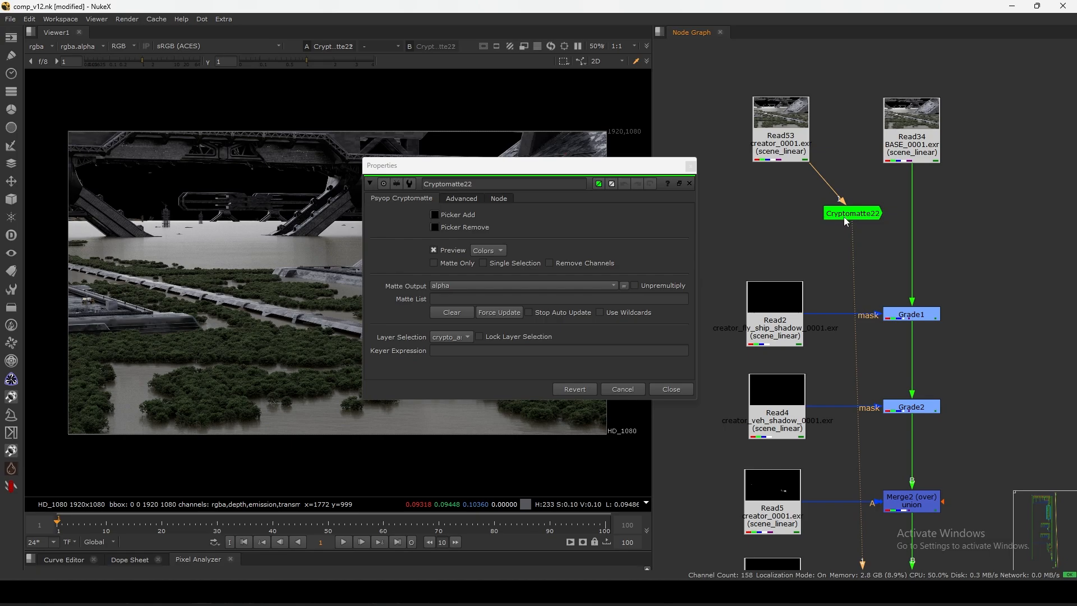
left_click_drag(837, 220, 828, 225)
left_click_drag(482, 165, 532, 288)
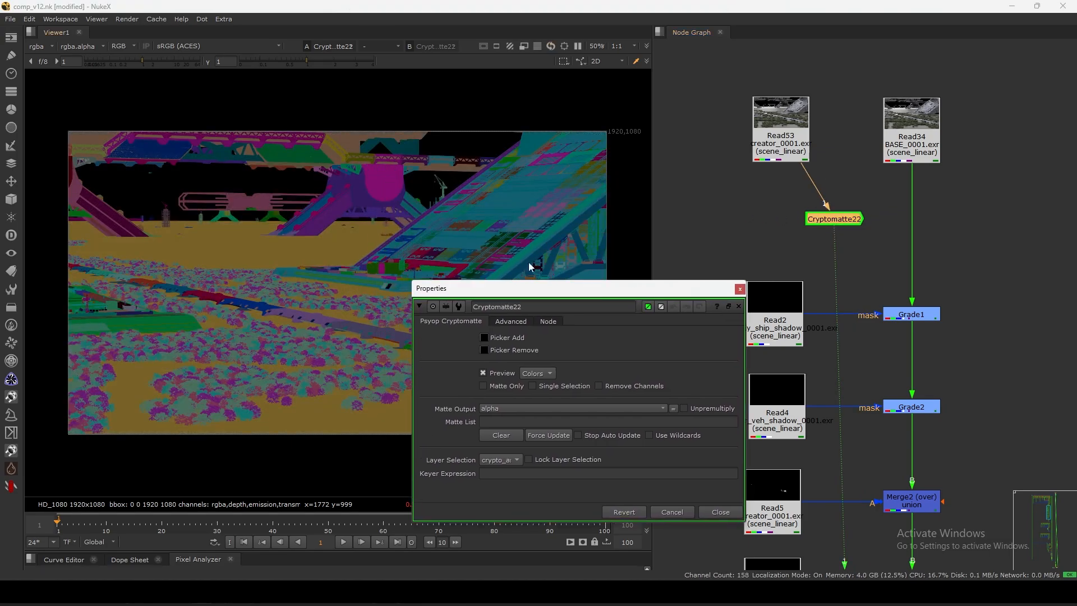
Reconnect the Cryptomatte input to Read34, then close its settings and delete the node.
left_click_drag(809, 170, 890, 162)
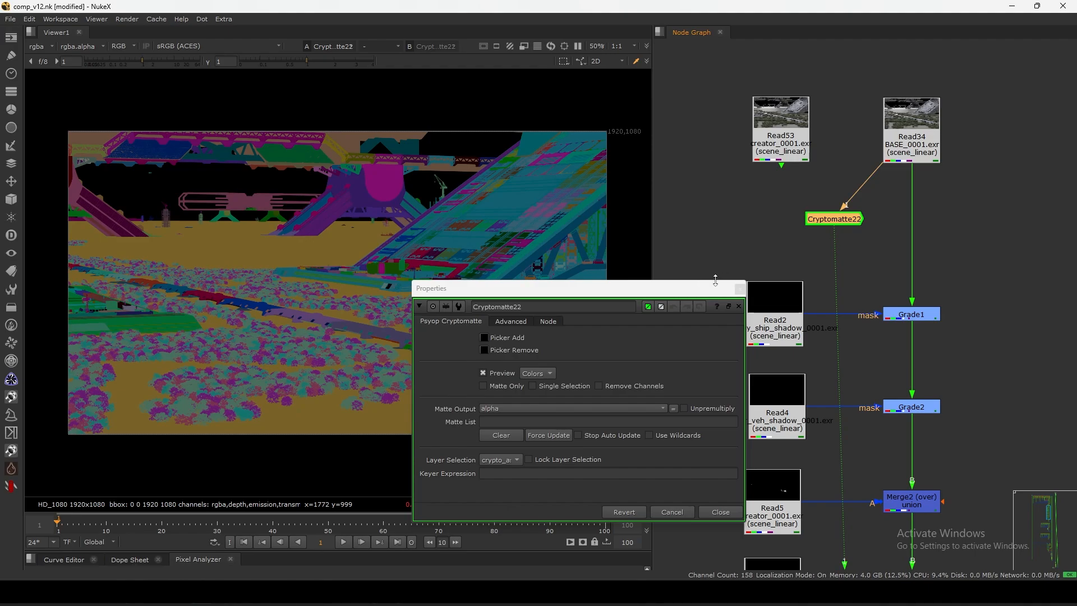
left_click(740, 288)
key("Delete")
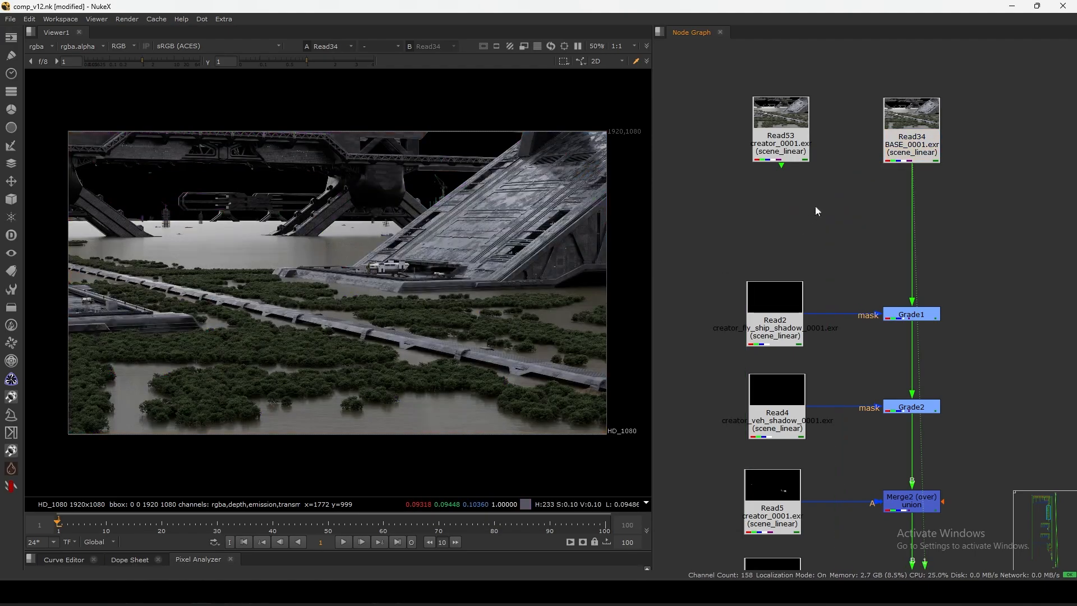
Display Read13 and Read12 in turn in the viewer to compare the base and multi-layer renders.
scroll(777, 319, "up", 6)
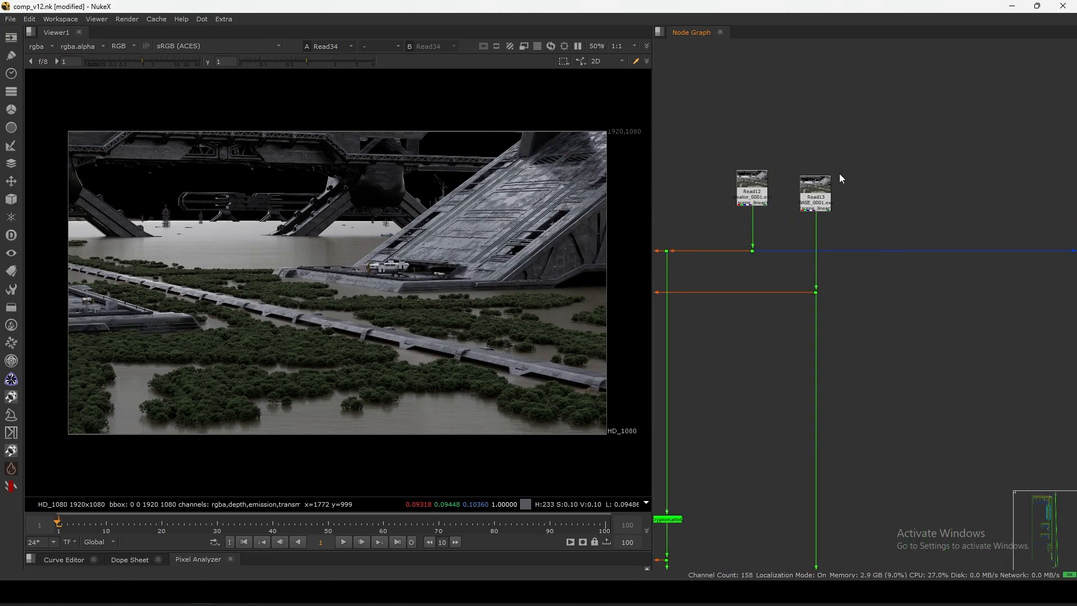
left_click(849, 200)
key("1")
scroll(807, 217, "down", 3)
scroll(806, 217, "up", 3)
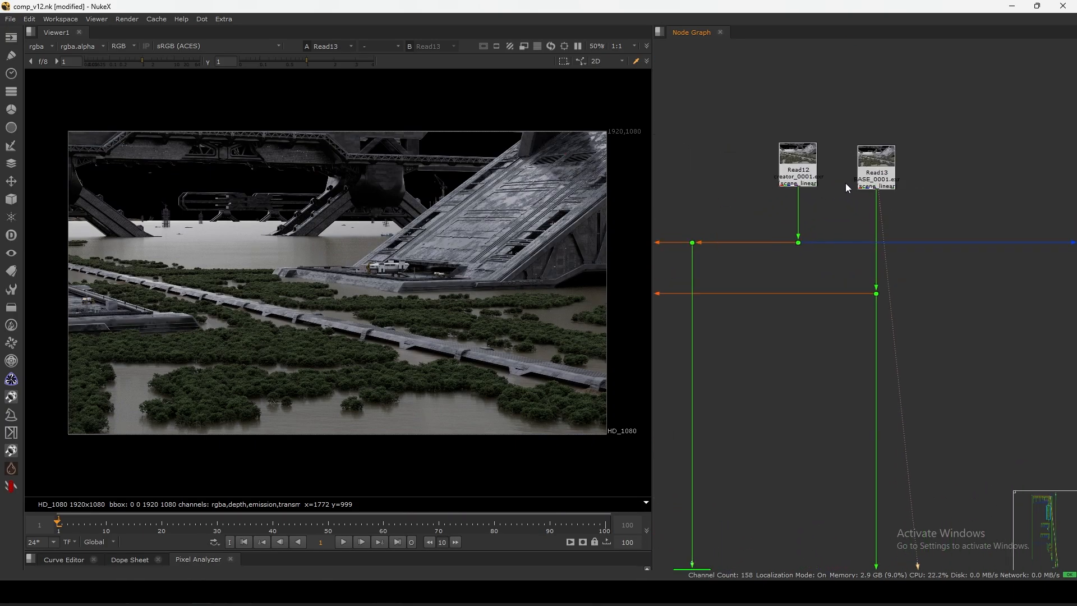
left_click_drag(798, 172, 798, 169)
left_click(774, 201)
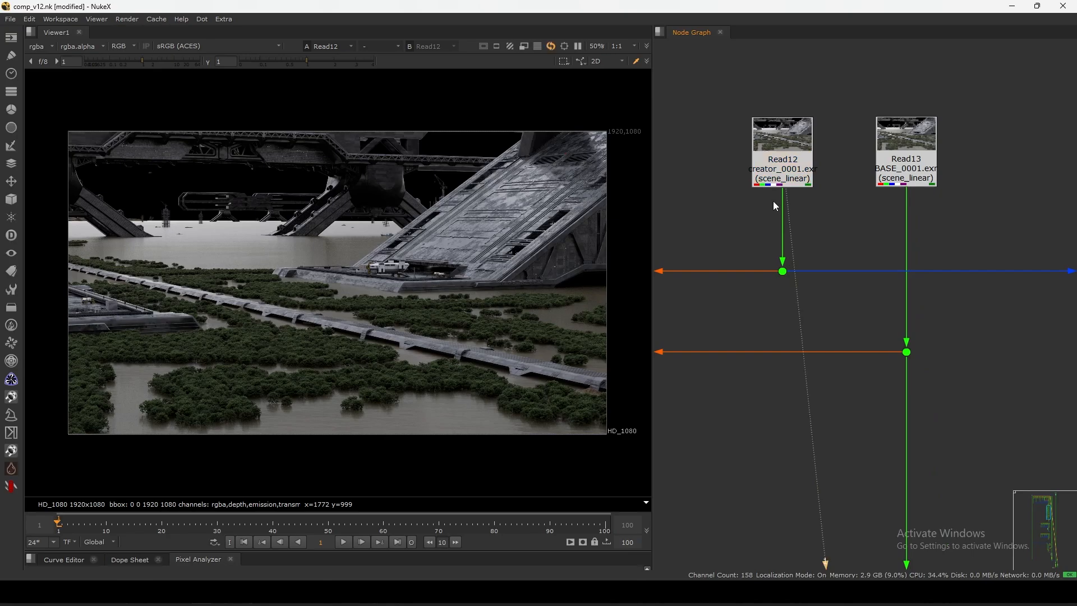
Examine the Cryptomatte and grade branches fed by Read12 and Read13, then inspect the two Read nodes up close.
scroll(774, 201, "down", 4)
middle_click_drag(739, 267, 805, 148)
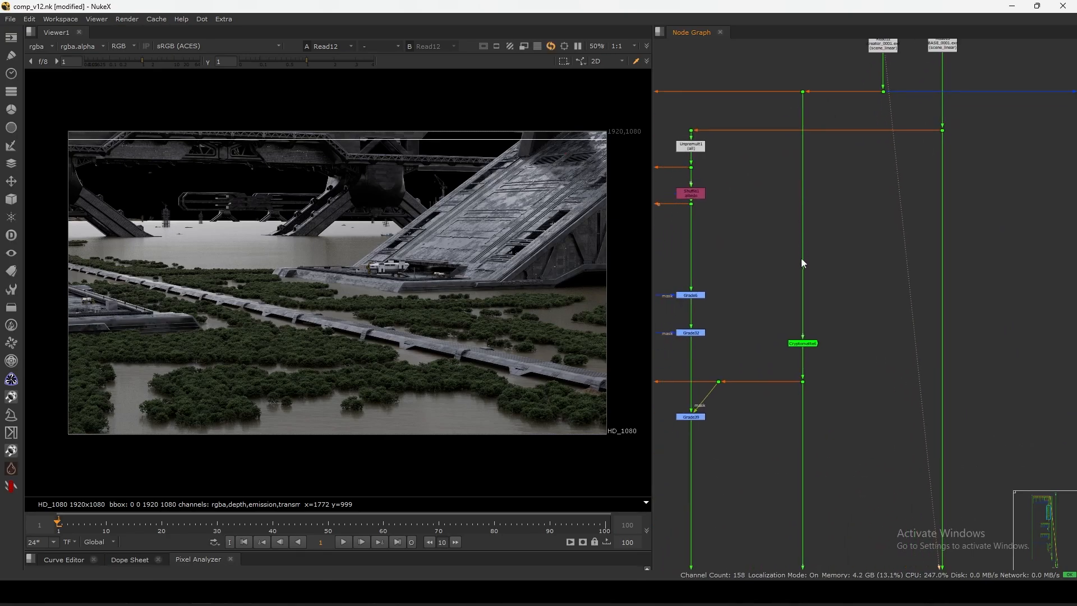
left_click_drag(861, 270, 766, 350)
left_click(843, 236)
middle_click_drag(850, 190, 829, 265)
middle_click_drag(892, 134, 856, 197)
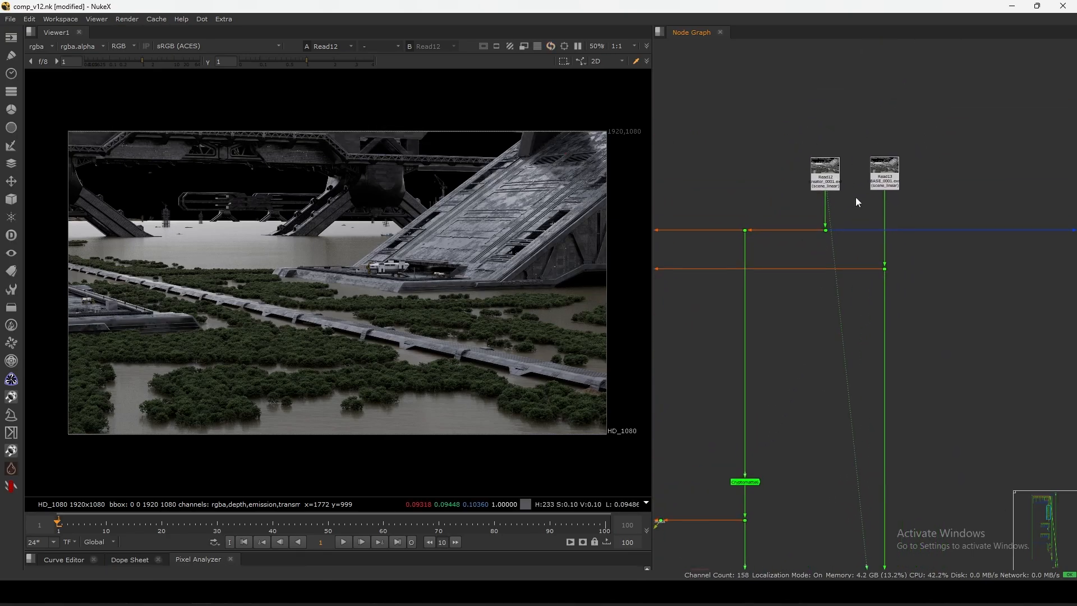
scroll(854, 198, "up", 3)
left_click_drag(822, 169, 820, 162)
scroll(821, 162, "up", 4)
left_click_drag(875, 80, 741, 203)
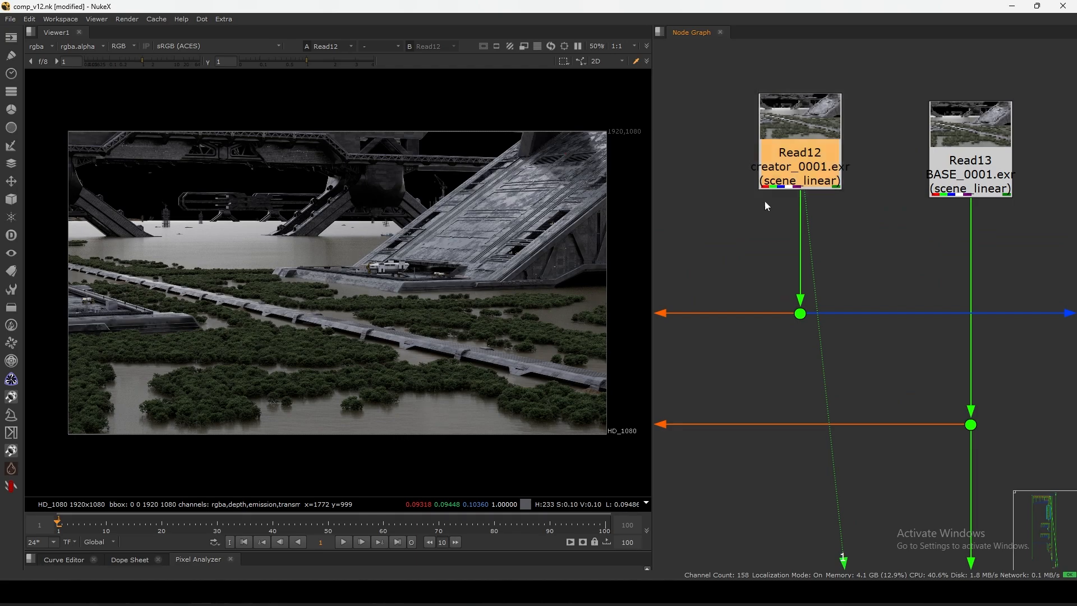
Display the Read6 sky image in the viewer and raise the viewer gain to about 1.9.
scroll(752, 235, "down", 3)
middle_click_drag(739, 275, 813, 249)
scroll(840, 346, "down", 2)
scroll(840, 346, "down", 8)
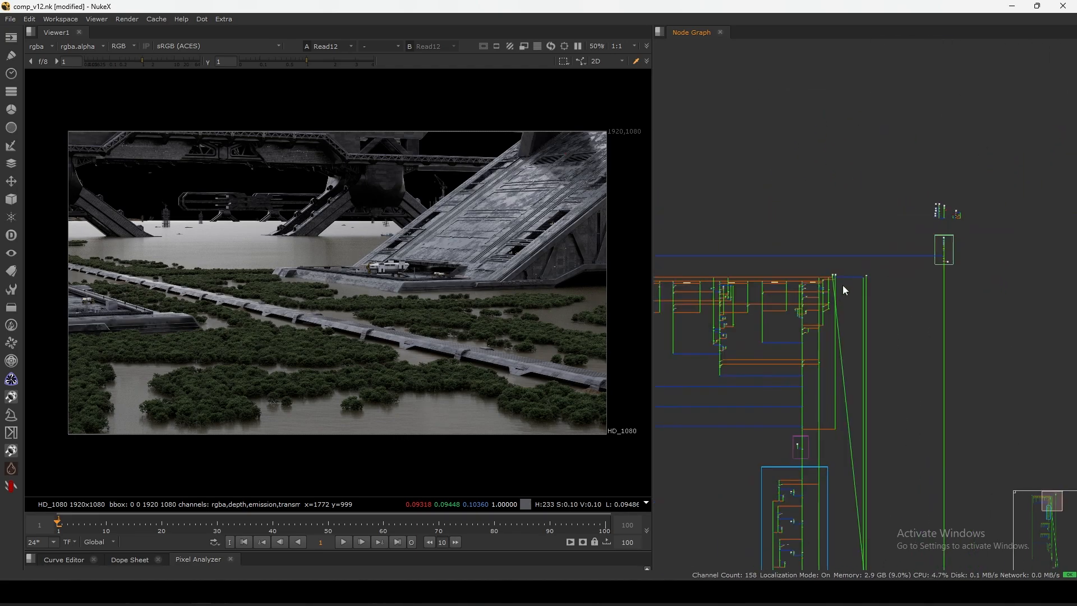
scroll(826, 200, "up", 8)
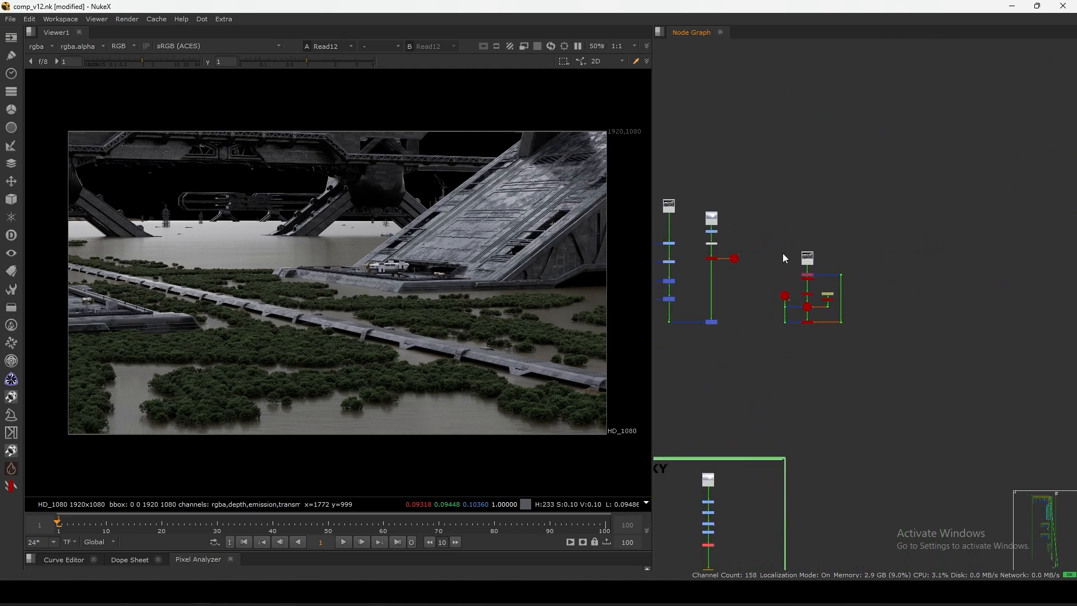
scroll(837, 168, "up", 1)
left_click(828, 163)
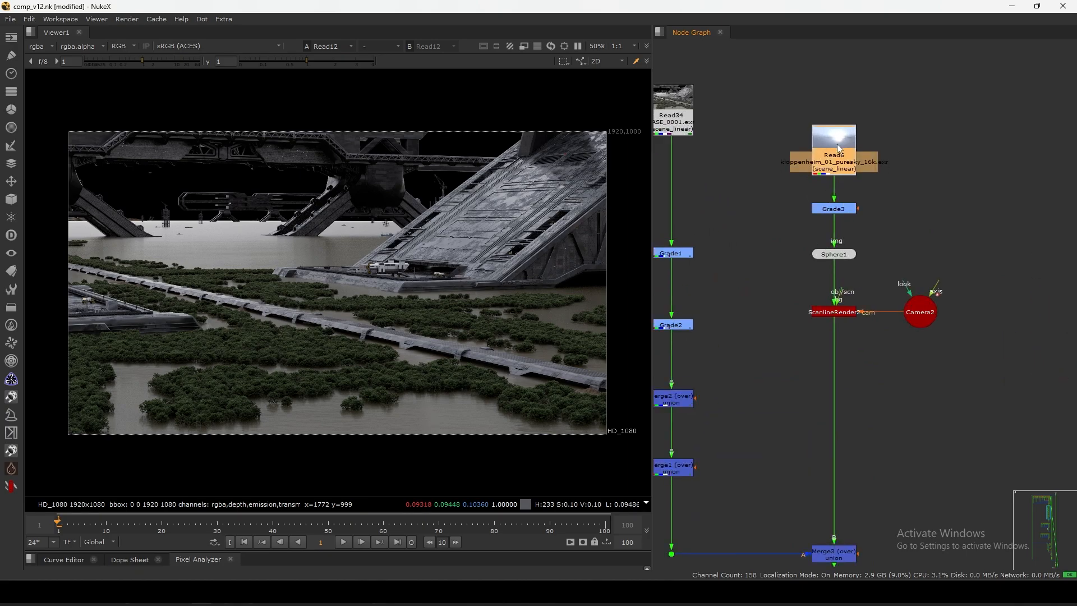
key("1")
left_click_drag(149, 66, 153, 62)
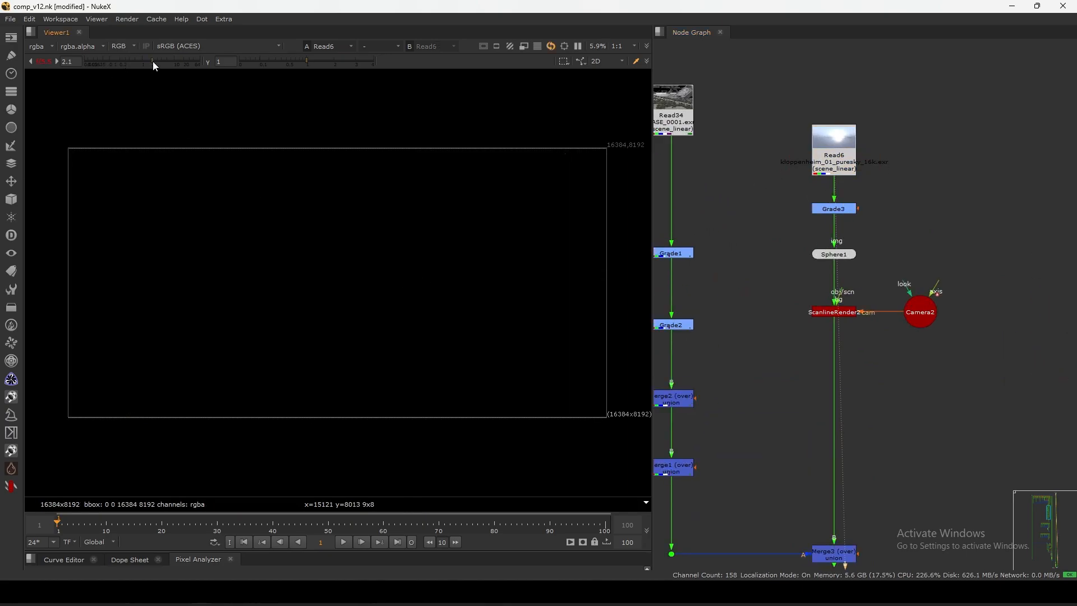
Display the Read37 sky image from the SKY backdrop with the viewer gain at 1.
scroll(785, 380, "down", 10)
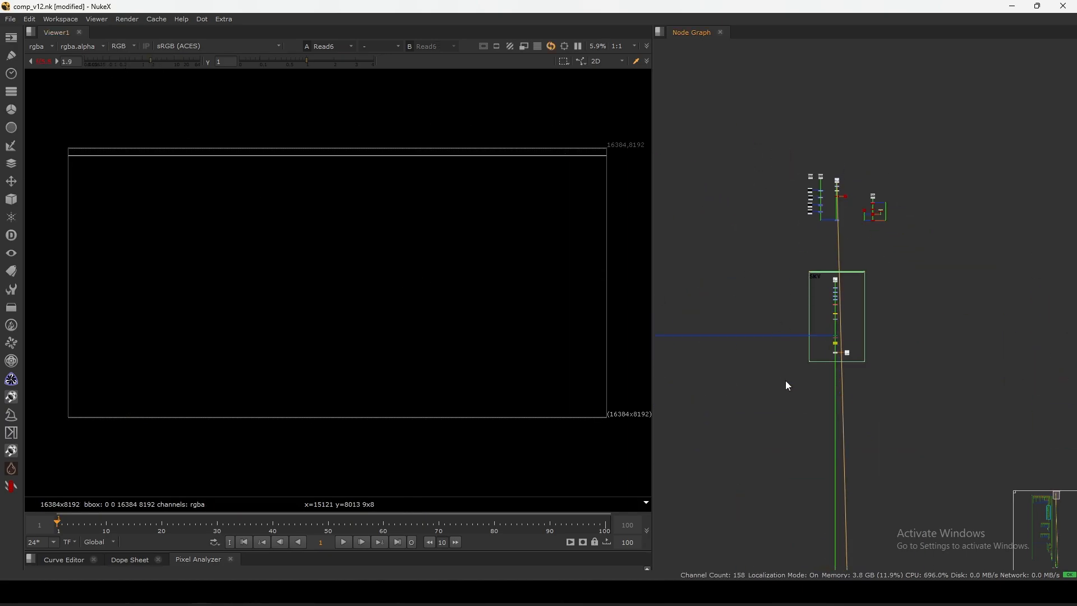
middle_click_drag(786, 380, 843, 132)
scroll(861, 132, "up", 7)
scroll(861, 133, "up", 4)
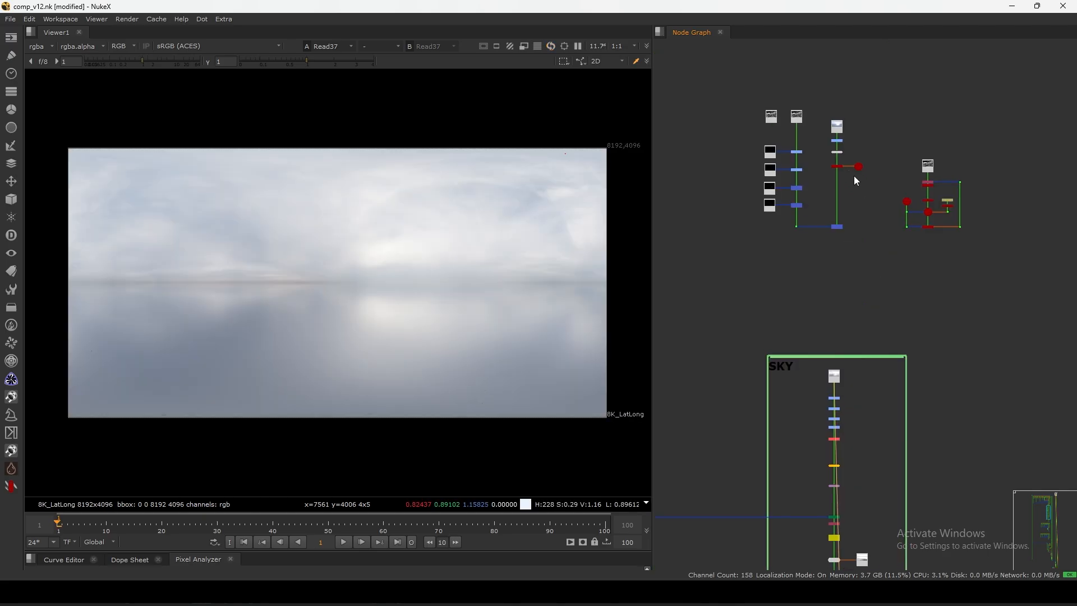
Compare the Read34 base render with the Read53 render in the viewer.
scroll(845, 135, "up", 6)
left_click(799, 89)
key("1")
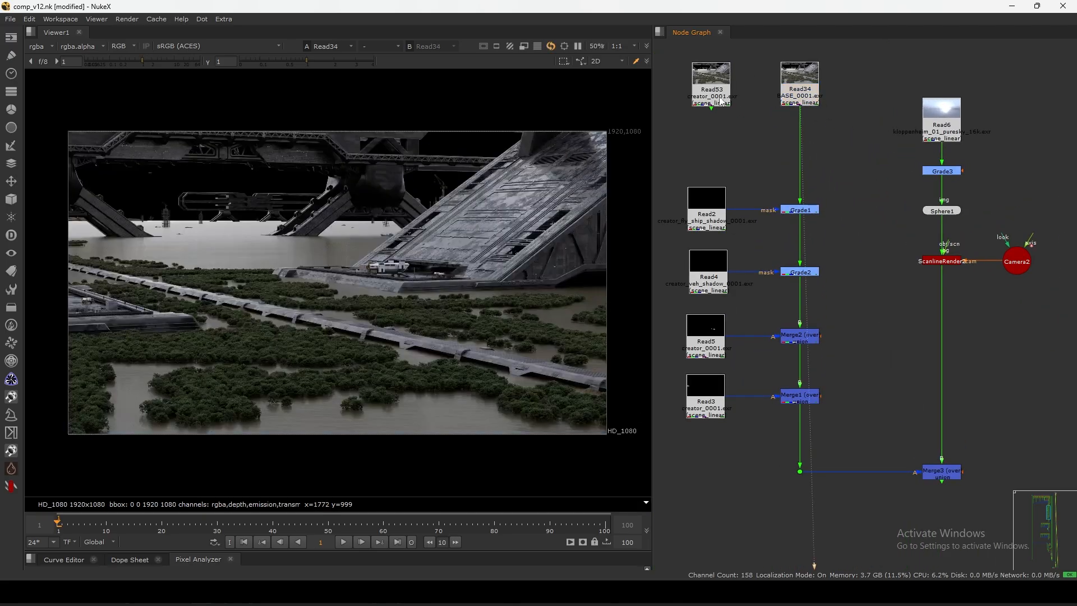
left_click_drag(721, 101, 717, 100)
key("1")
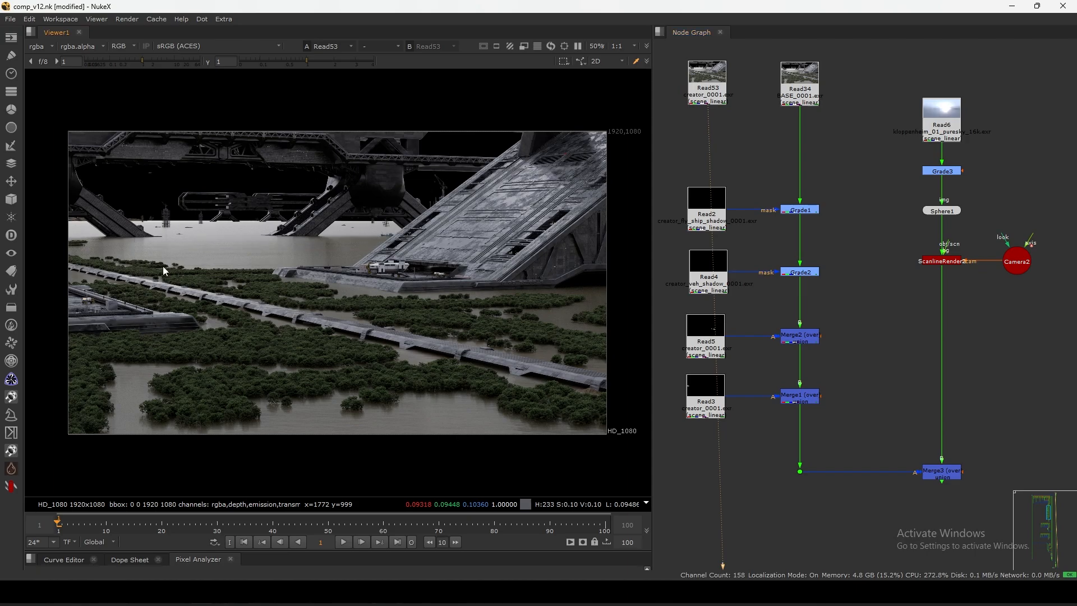
View the tracks of CameraTracker3 under Read49, check the solve error in its settings, and close them.
scroll(784, 208, "down", 5)
middle_click_drag(932, 211, 791, 199)
scroll(815, 228, "up", 6)
middle_click_drag(901, 204, 903, 196)
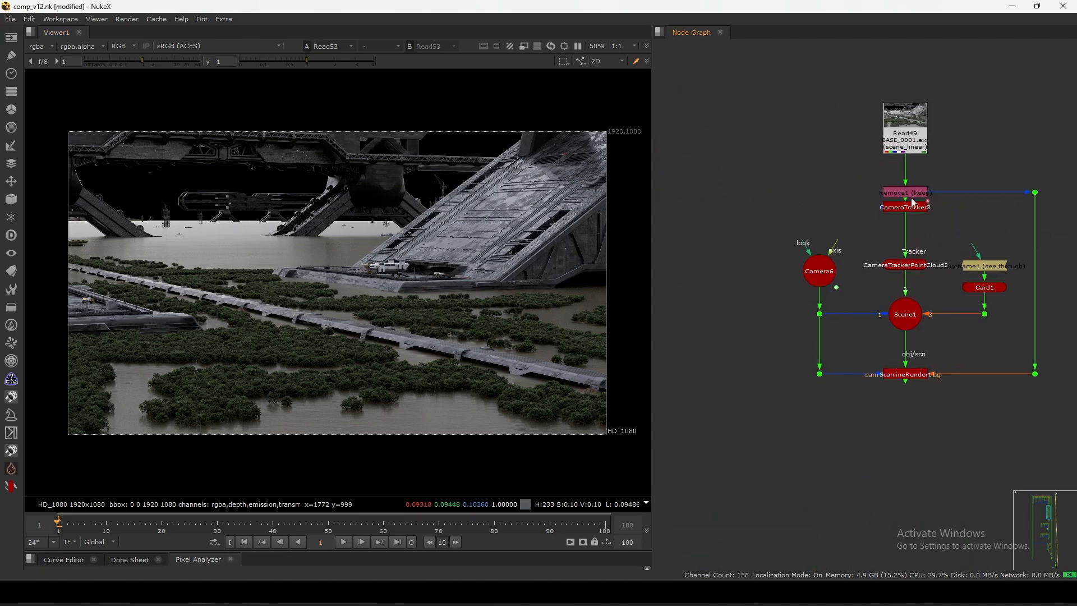
key("1")
double_click(913, 221)
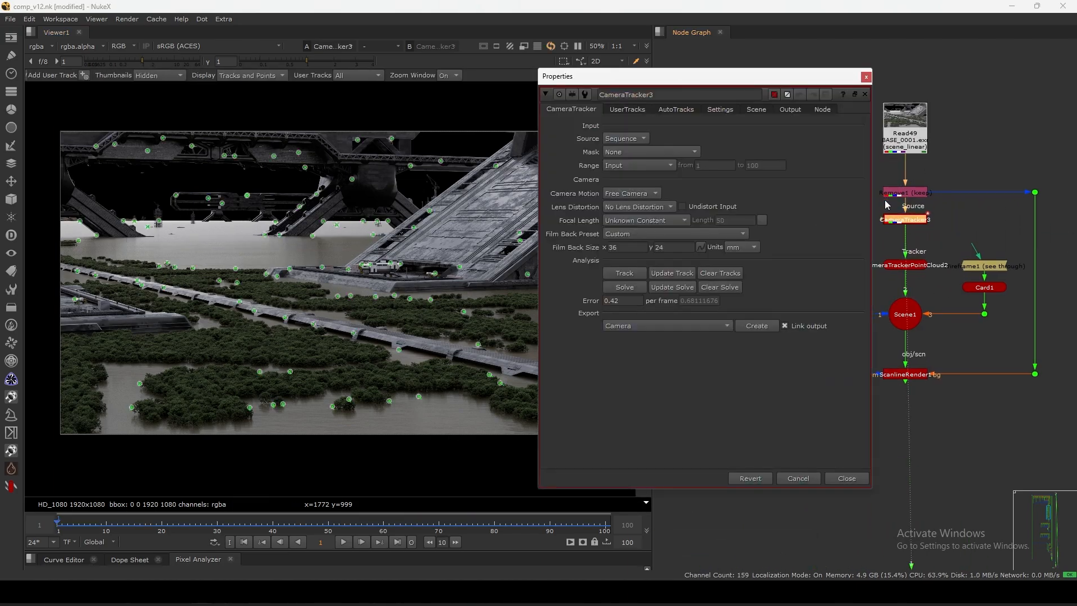
left_click_drag(731, 76, 780, 61)
left_click(671, 284)
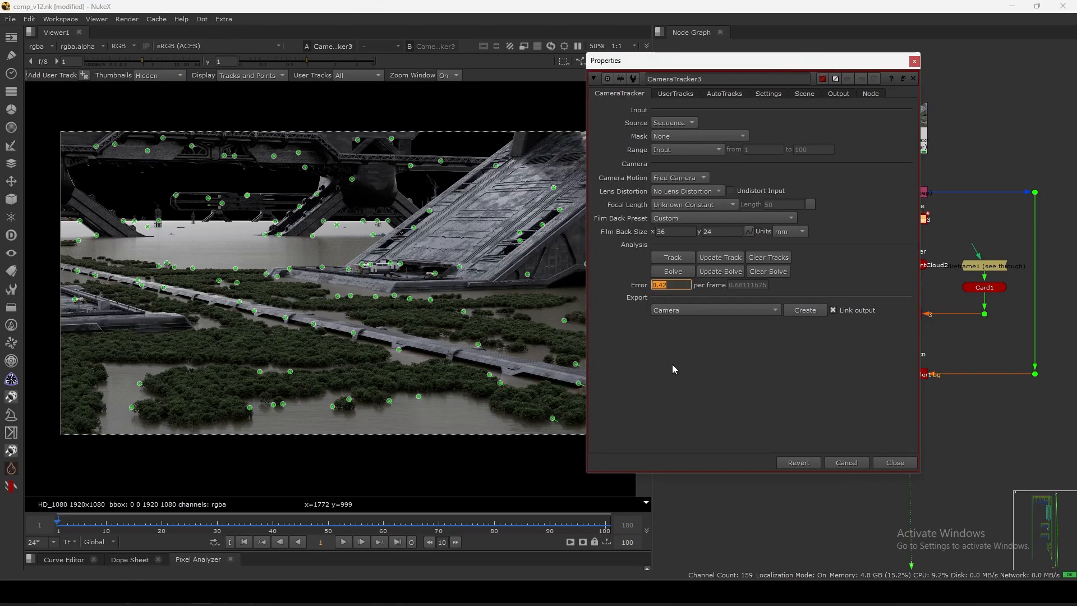
left_click(893, 463)
Display Camera6 and Scene1 in the viewer and inspect the point cloud, card and camera in 3D.
middle_click_drag(879, 375, 884, 367)
left_click(827, 271)
key("1")
left_click(909, 307)
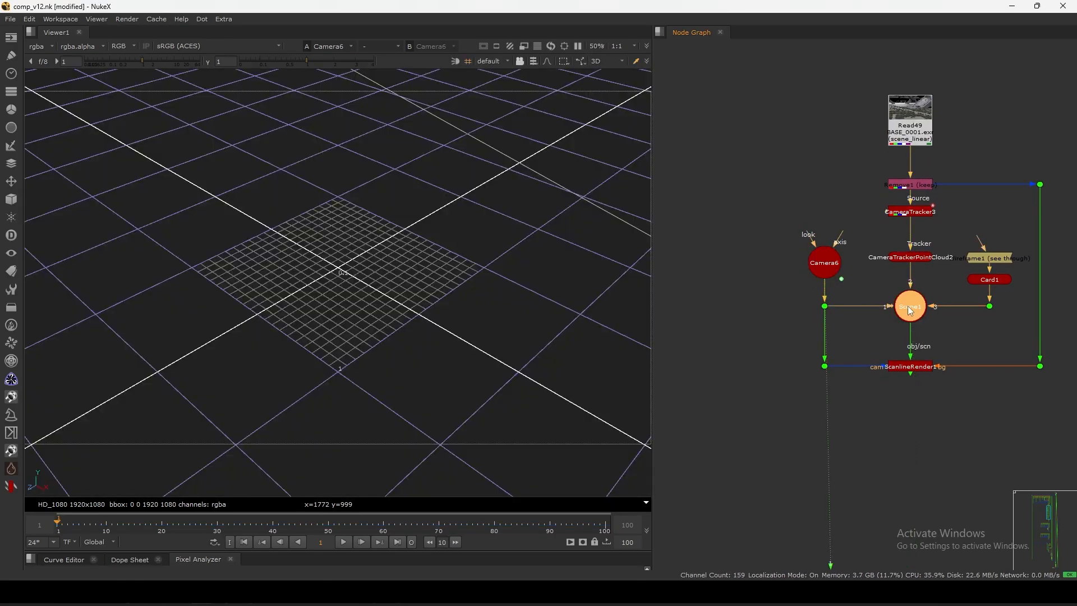
key("1")
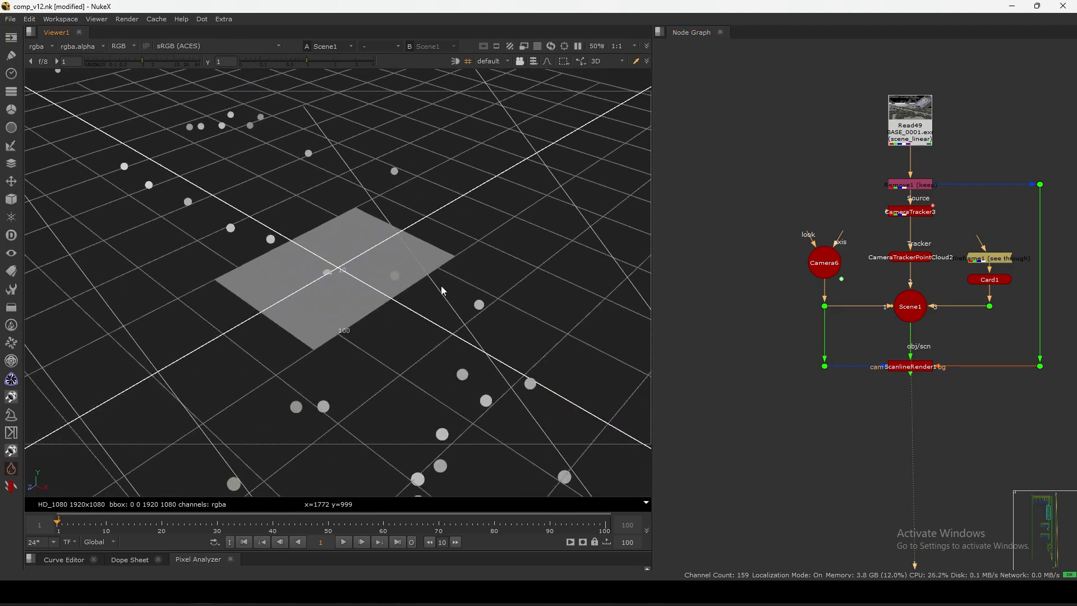
scroll(310, 272, "down", 10)
left_click_drag(256, 351, 354, 303, "ctrl")
Display the scanline render node of the SKY backdrop and inspect its scene in the 3D view.
scroll(909, 314, "down", 6)
middle_click_drag(831, 460, 868, 233)
scroll(861, 253, "up", 3)
middle_click_drag(892, 418, 899, 271)
scroll(900, 270, "up", 2)
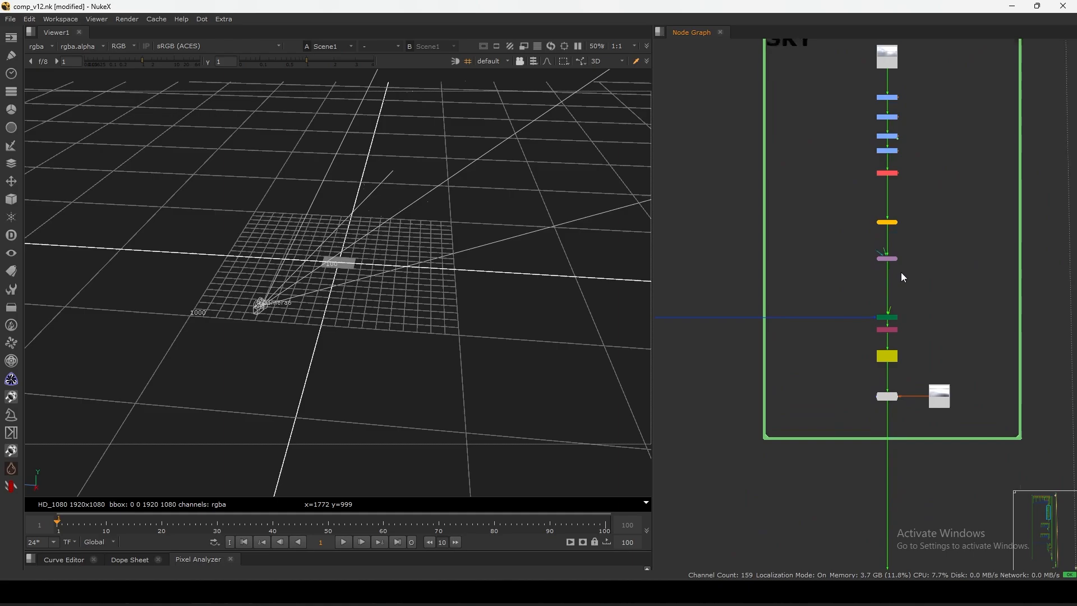
left_click_drag(938, 294, 865, 335)
key("1")
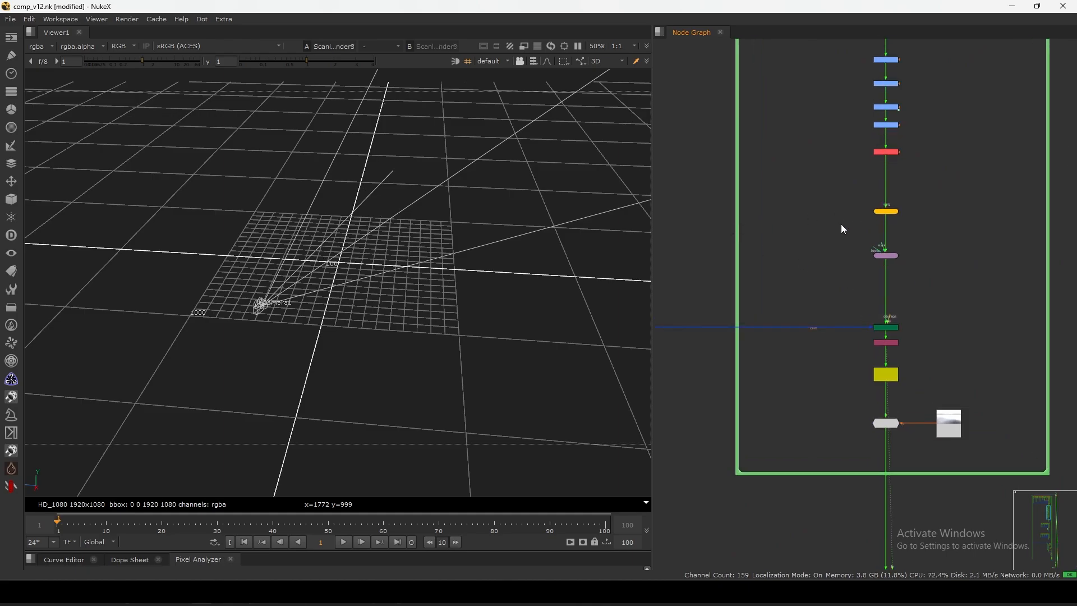
scroll(845, 229, "down", 3)
mouse_move(364, 241)
left_mouse_down("ctrl")
mouse_move(294, 252)
mouse_move(351, 246)
left_mouse_up("ctrl")
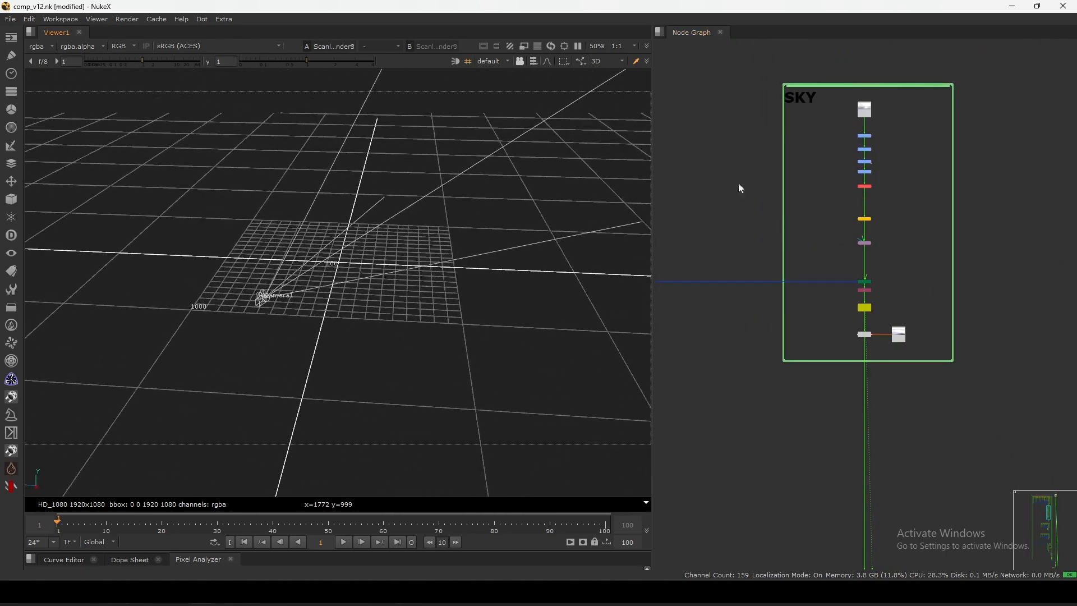
Display the Exposure2 node of the SKY backdrop to check the graded sky image.
scroll(864, 163, "up", 3)
middle_click_drag(861, 117, 868, 145)
left_click(872, 108)
key("1")
scroll(898, 221, "up", 5)
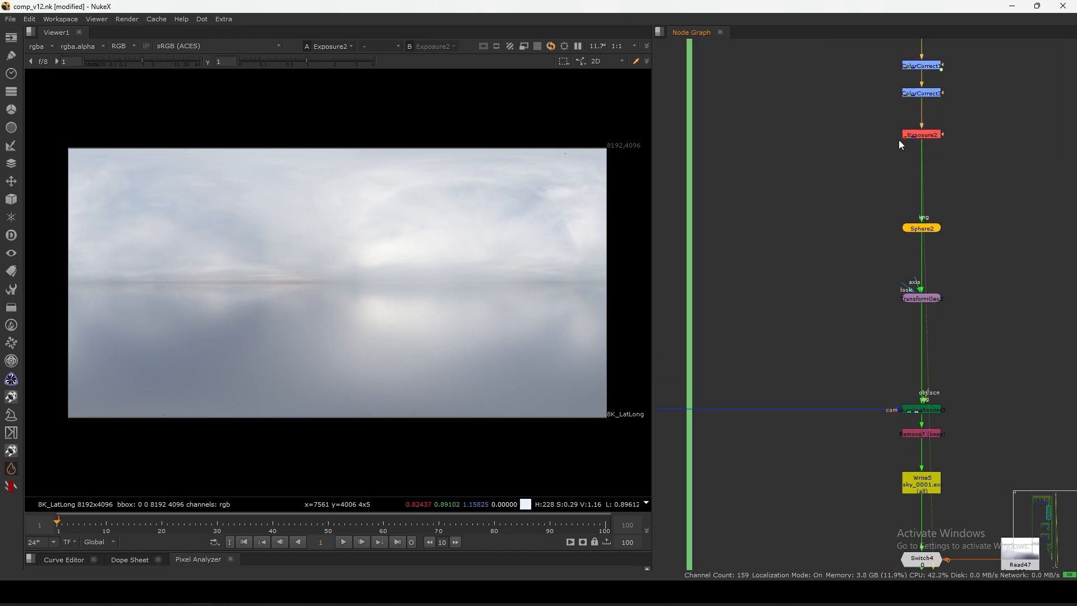
middle_click_drag(676, 149, 672, 167)
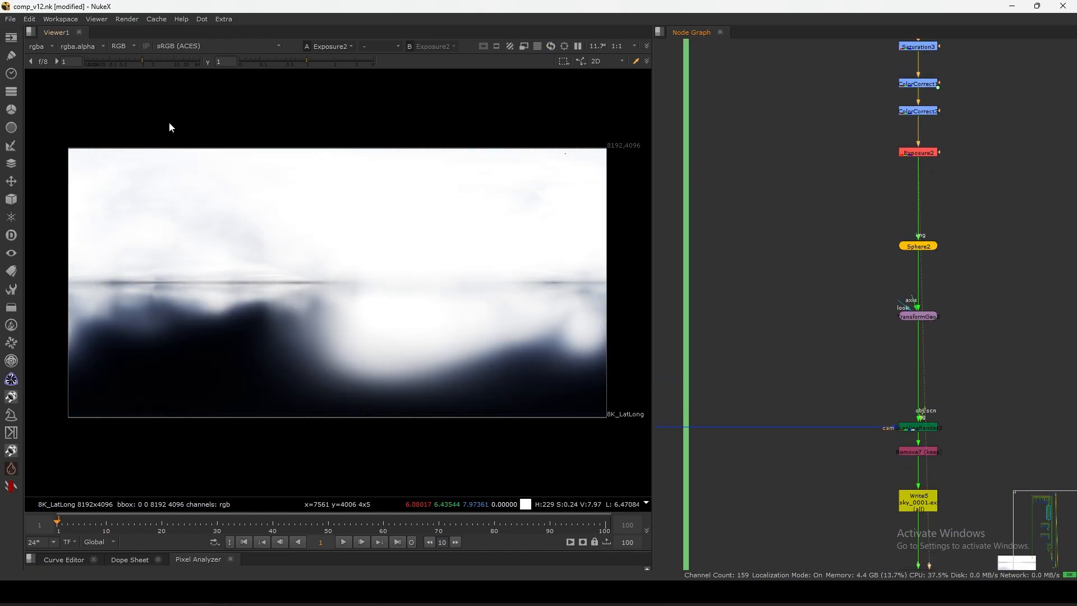
Compare the Remove7 output with the pre-rendered Read47 sky sequence in the viewer.
middle_click_drag(911, 429, 917, 283)
key("1")
left_click(882, 372)
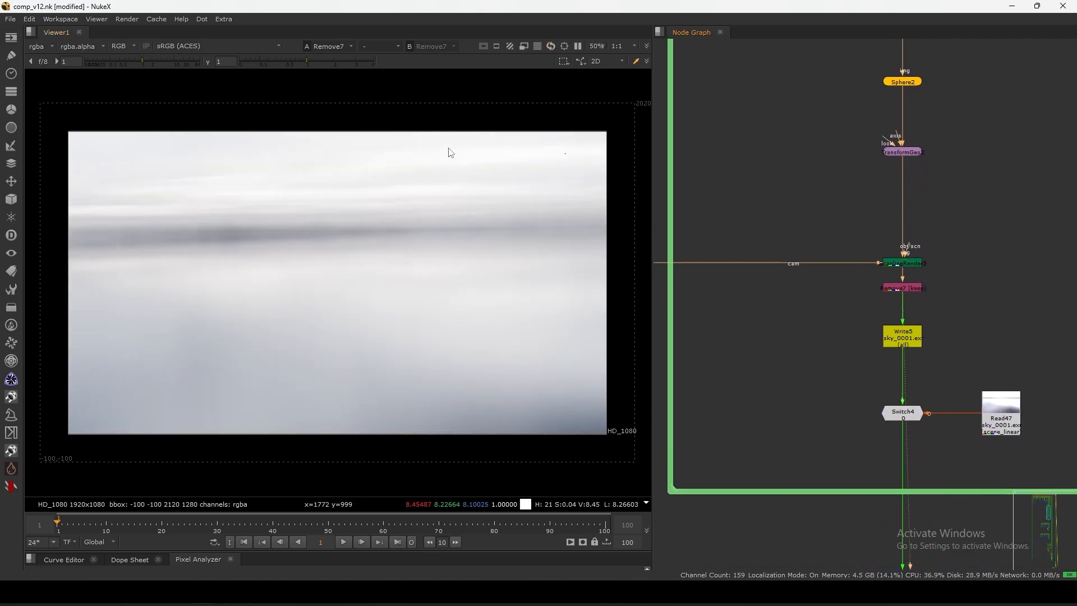
middle_click_drag(900, 353, 859, 262)
left_click(965, 327)
key("1")
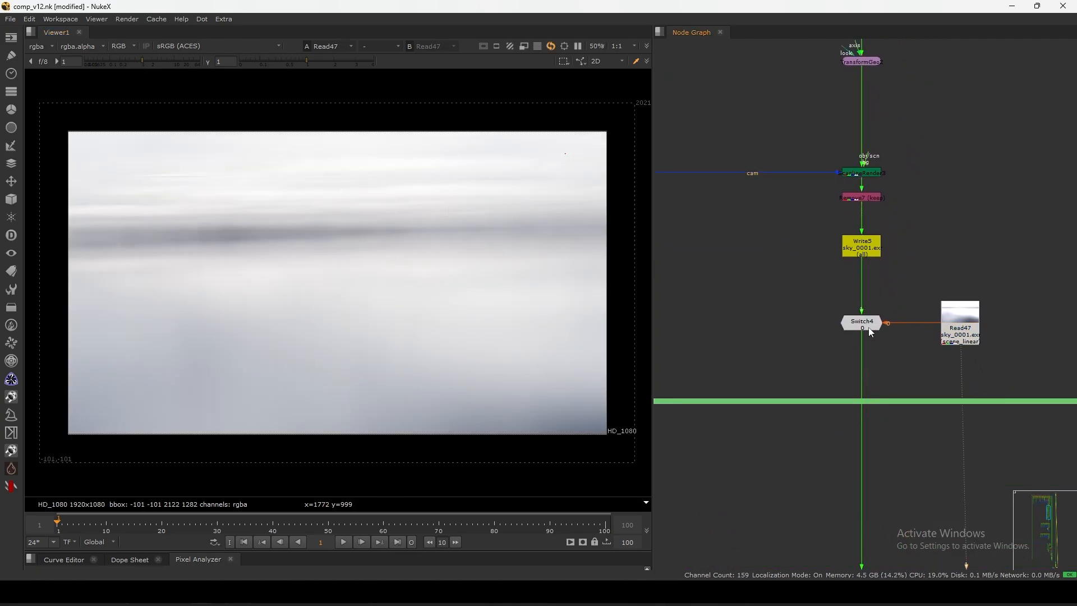
Play the Read47 sky sequence briefly, jump to its last frame and return to the first frame.
left_click_drag(966, 331, 963, 331)
left_click(926, 362)
left_click(343, 544)
left_click(343, 544)
left_click(403, 543)
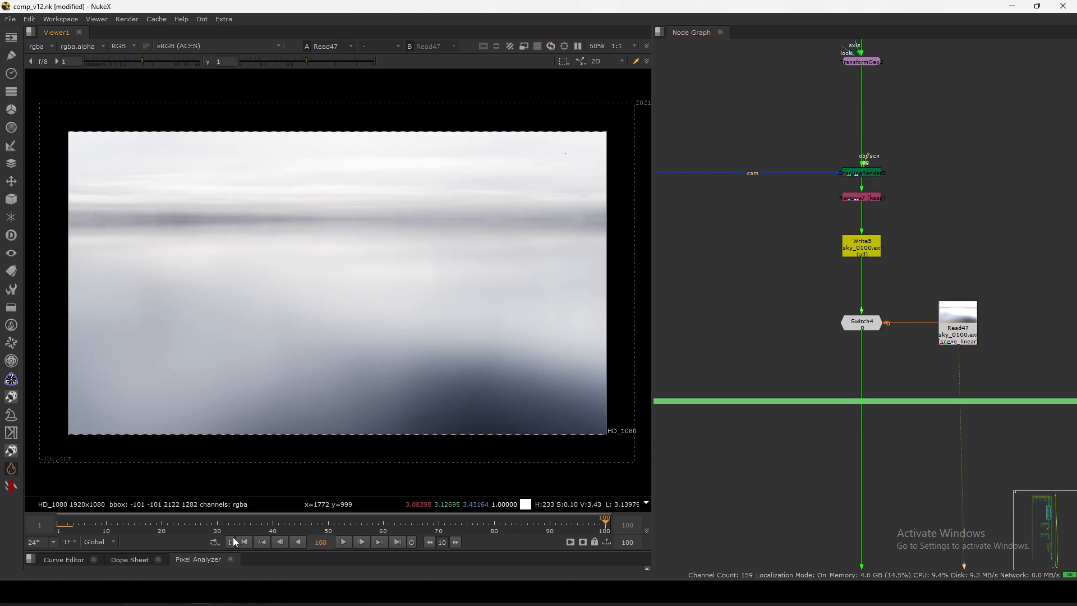
left_click(244, 543)
Locate the CAMERA backdrop in the node graph and examine its axis and camera nodes.
scroll(852, 200, "down", 5)
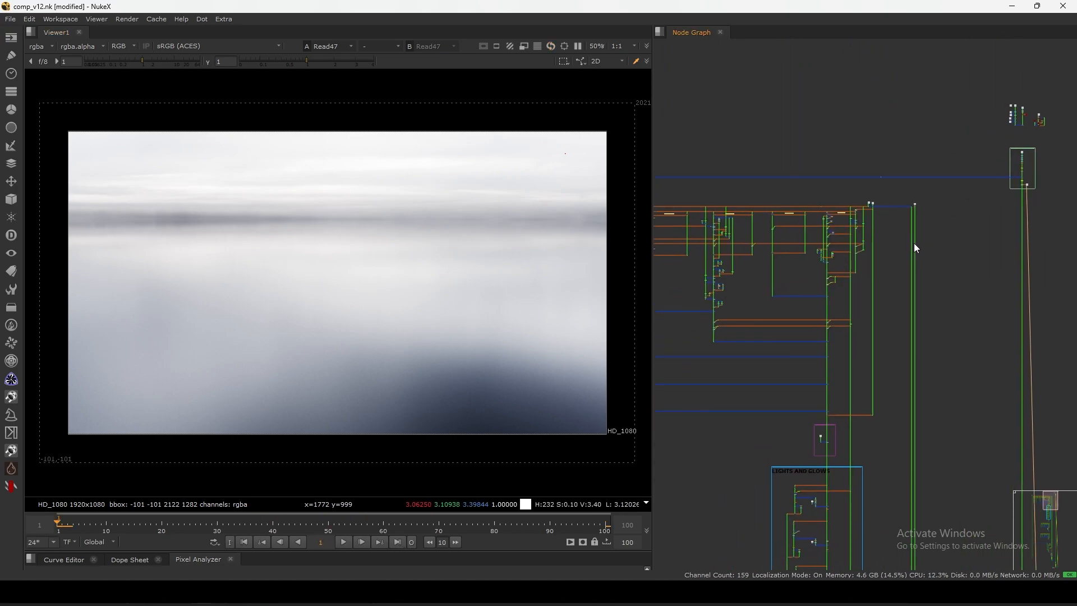
middle_click_drag(895, 241, 907, 164)
scroll(759, 115, "up", 5)
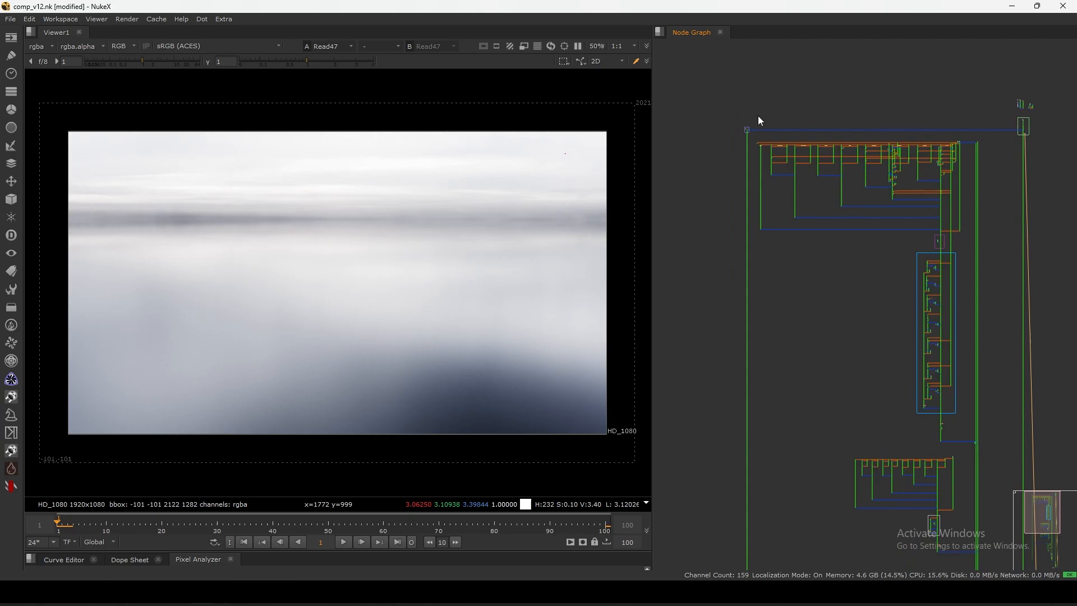
scroll(726, 158, "up", 4)
scroll(794, 121, "up", 6)
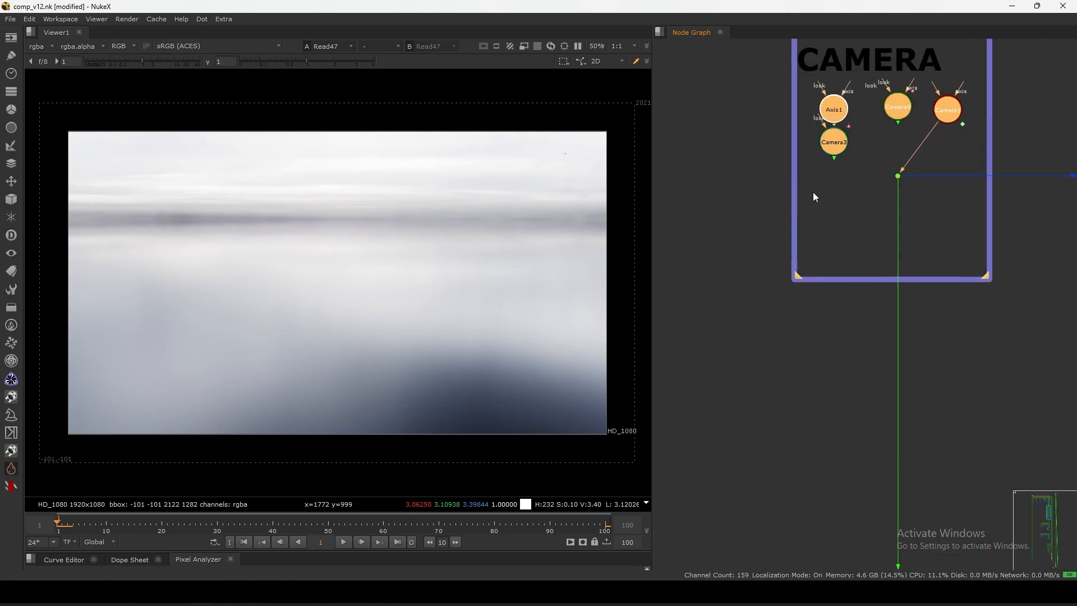
Delete the Axis1 and Camera3 nodes from the CAMERA backdrop.
left_click_drag(808, 140, 712, 281)
left_click(737, 286)
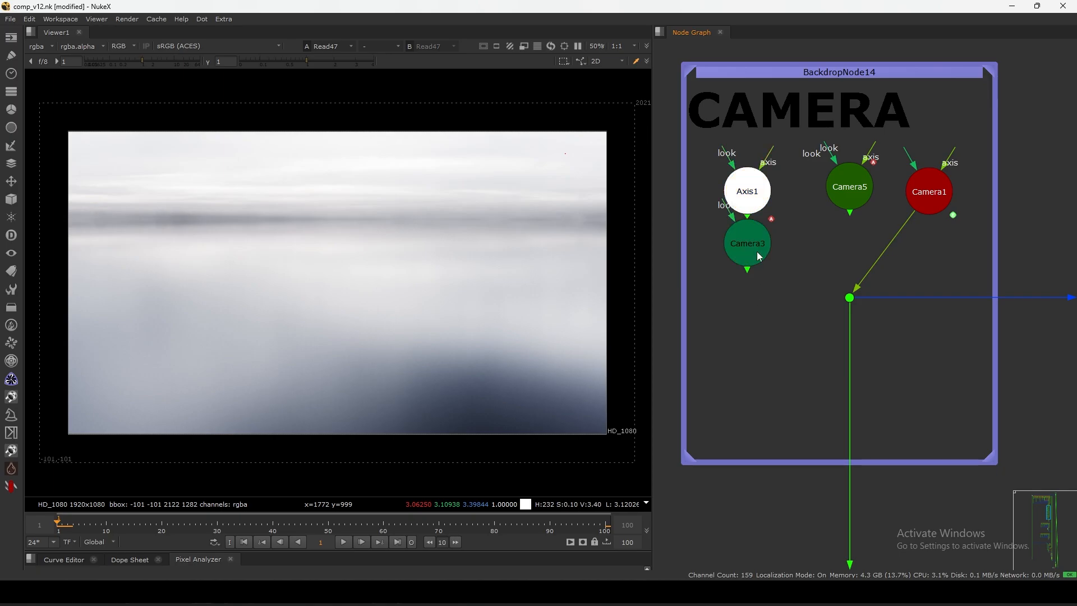
left_click_drag(789, 159, 712, 271)
key("Delete")
Delete Camera5 from the CAMERA backdrop and move Camera1 directly above the dot it feeds.
left_click_drag(846, 200, 786, 211)
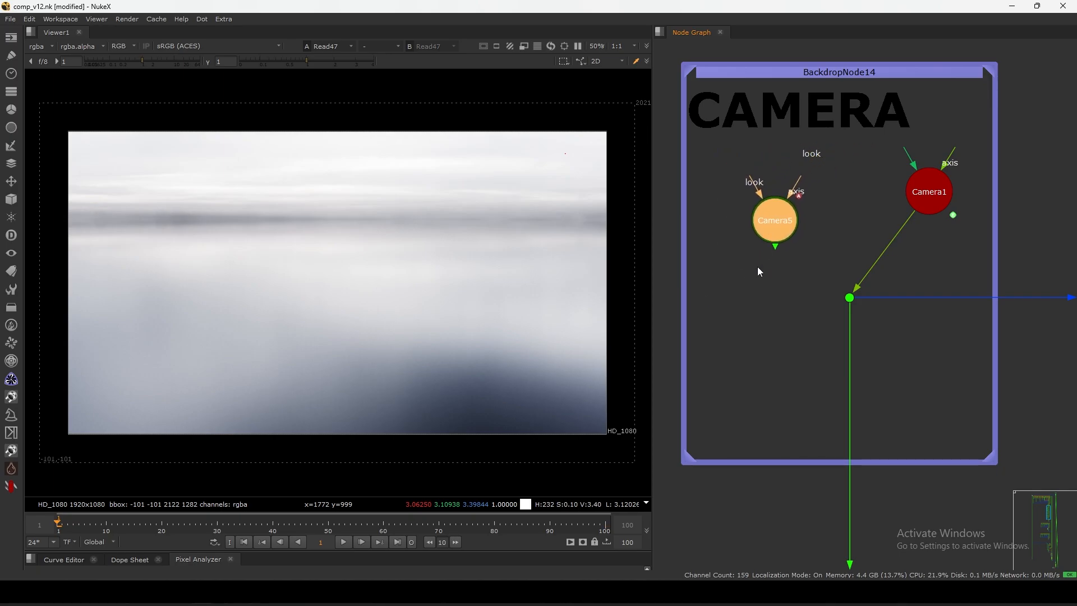
key("Delete")
left_click_drag(927, 191, 846, 208)
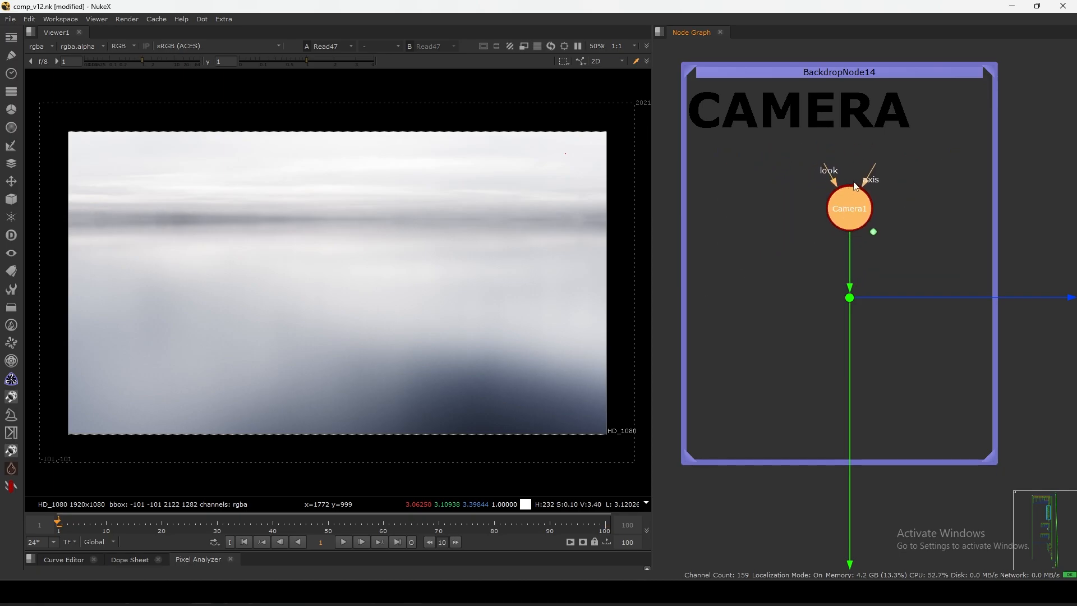
Trace the camera's connections through the whole node graph and select the lower yellow-outlined backdrop group.
scroll(833, 202, "down", 4)
scroll(763, 239, "down", 6)
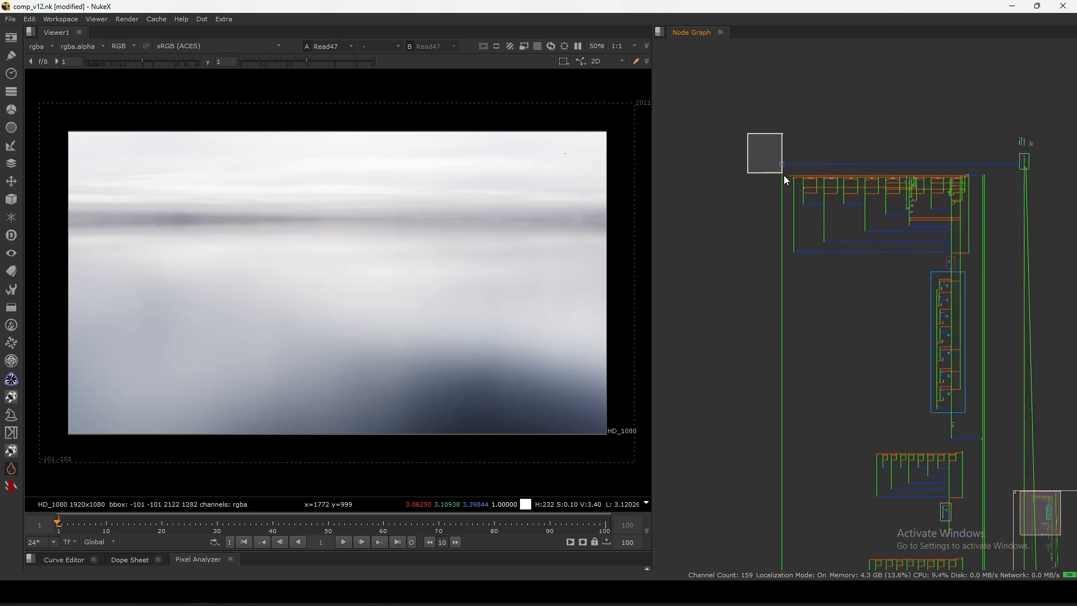
middle_click_drag(812, 169, 761, 149)
left_click_drag(1011, 92, 963, 175)
middle_click_drag(769, 284, 784, 223)
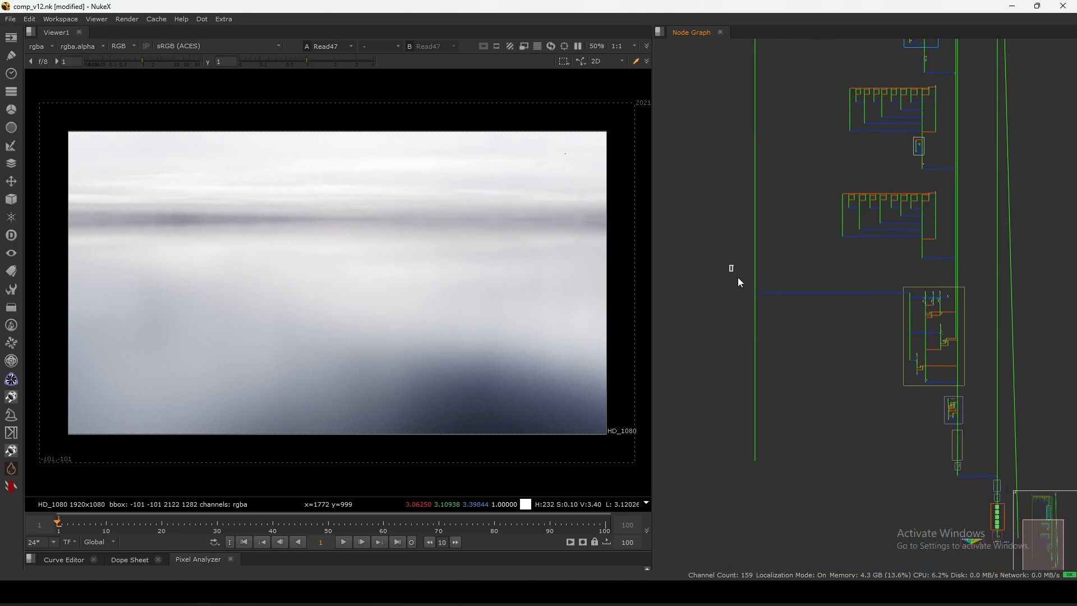
left_click_drag(739, 280, 980, 391)
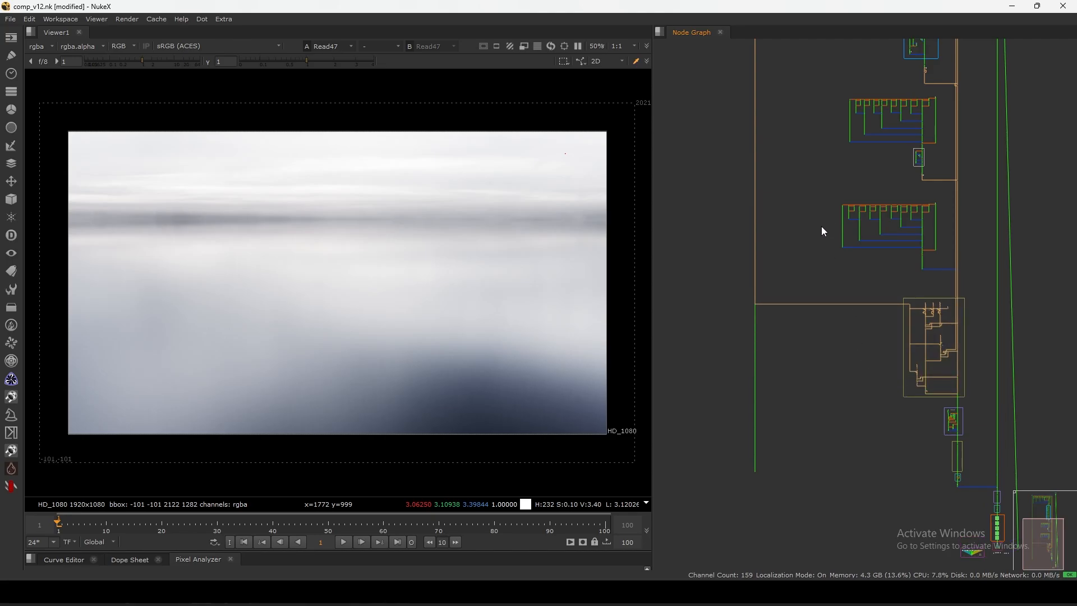
Maximize the node graph and select the large branching network above the LIGHTS AND GLOWS backdrop.
middle_click_drag(822, 226, 745, 587)
middle_click_drag(864, 181, 899, 160, "alt")
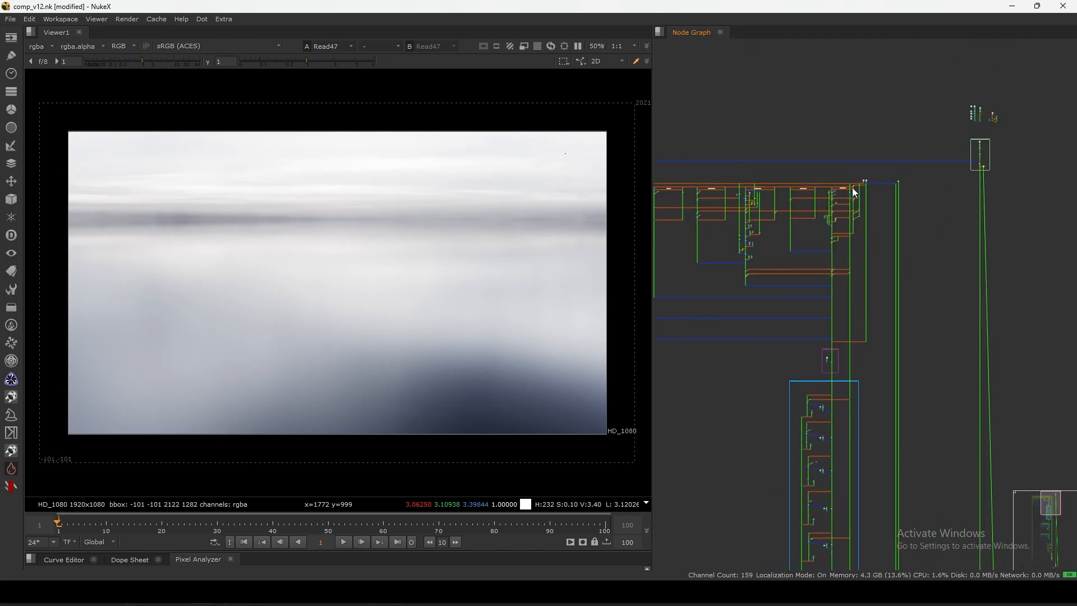
key("space")
middle_click_drag(755, 167, 783, 216, "alt")
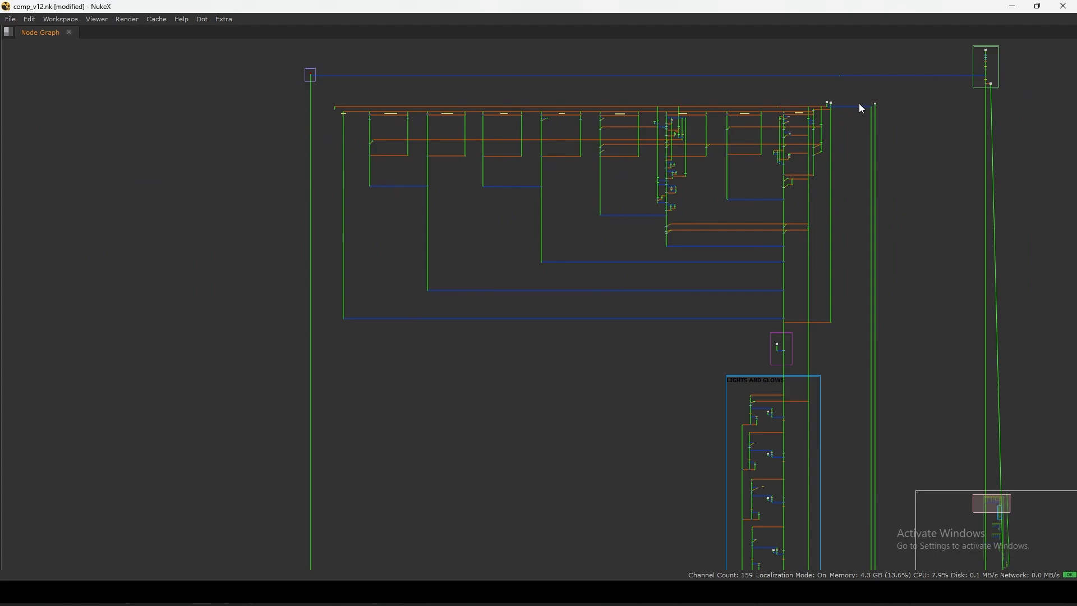
left_click_drag(849, 85, 339, 323)
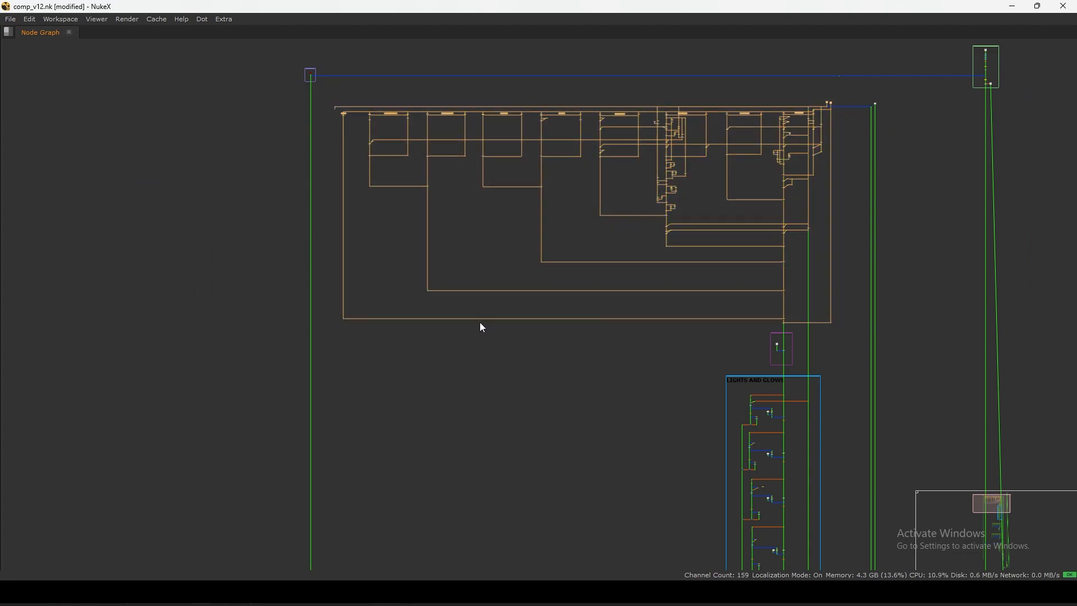
middle_click_drag(481, 327, 633, 202, "alt")
scroll(700, 253, "down", 4)
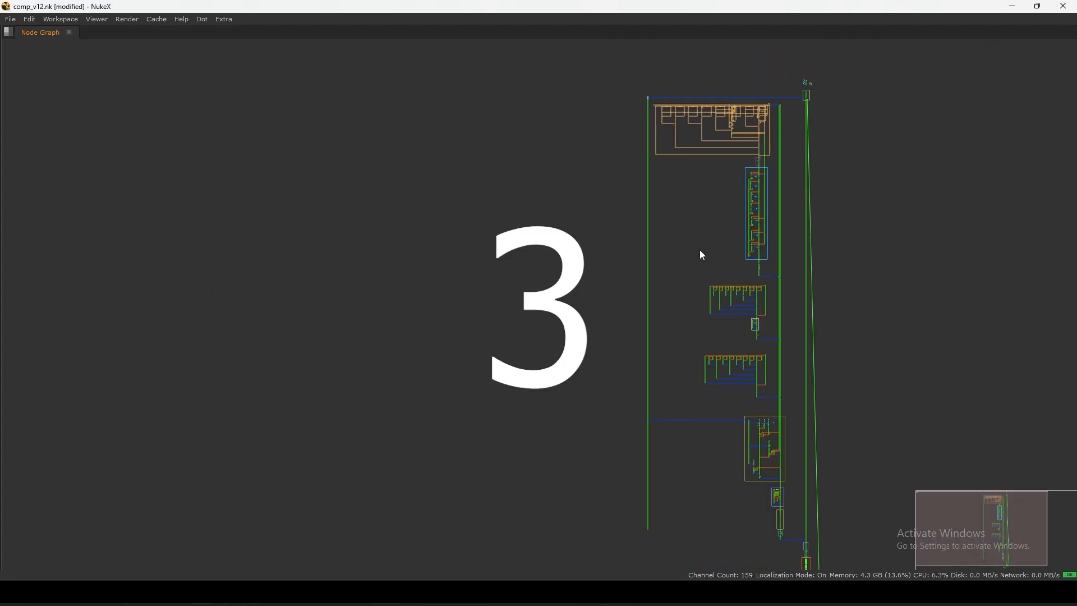
Restore the split layout and display the Read34 base render above the SKY backdrop in the viewer.
left_click(822, 125)
key("f")
key("space")
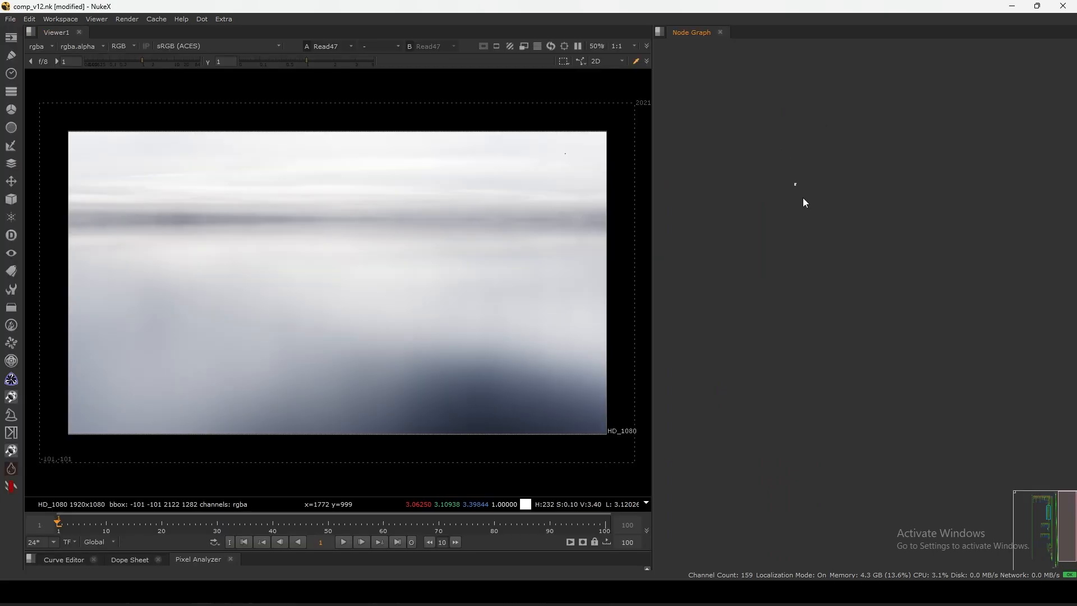
scroll(747, 214, "up", 6)
scroll(795, 160, "up", 8)
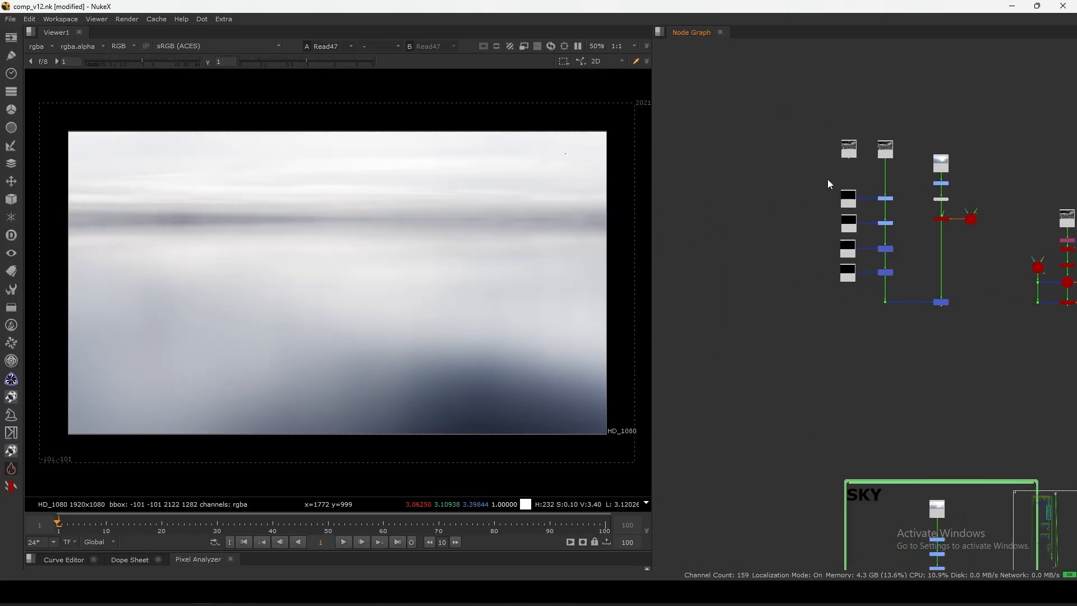
left_click(898, 135)
key("1")
middle_click_drag(866, 192, 855, 209)
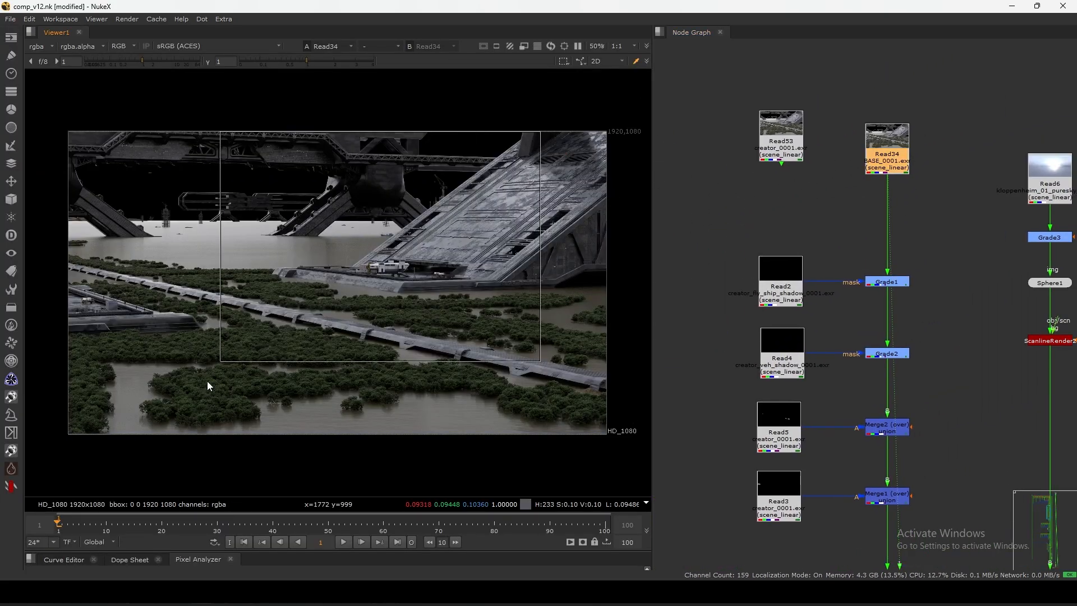
Display the Read5 render and the Read3 render one after the other in the viewer.
middle_click_drag(790, 433, 797, 321)
left_click(792, 314)
key("1")
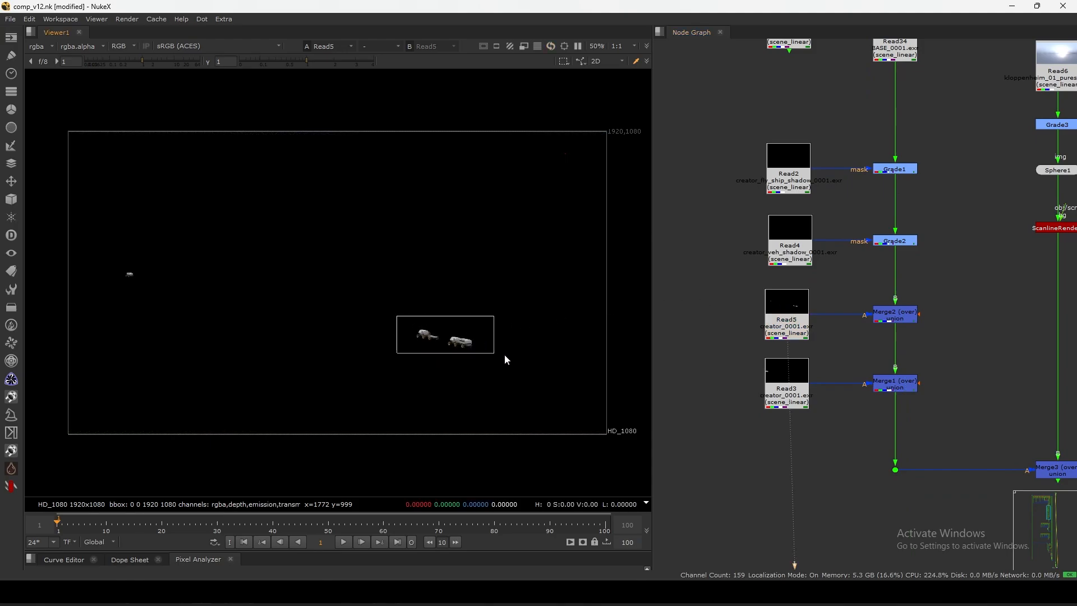
left_click_drag(787, 387, 784, 388)
key("1")
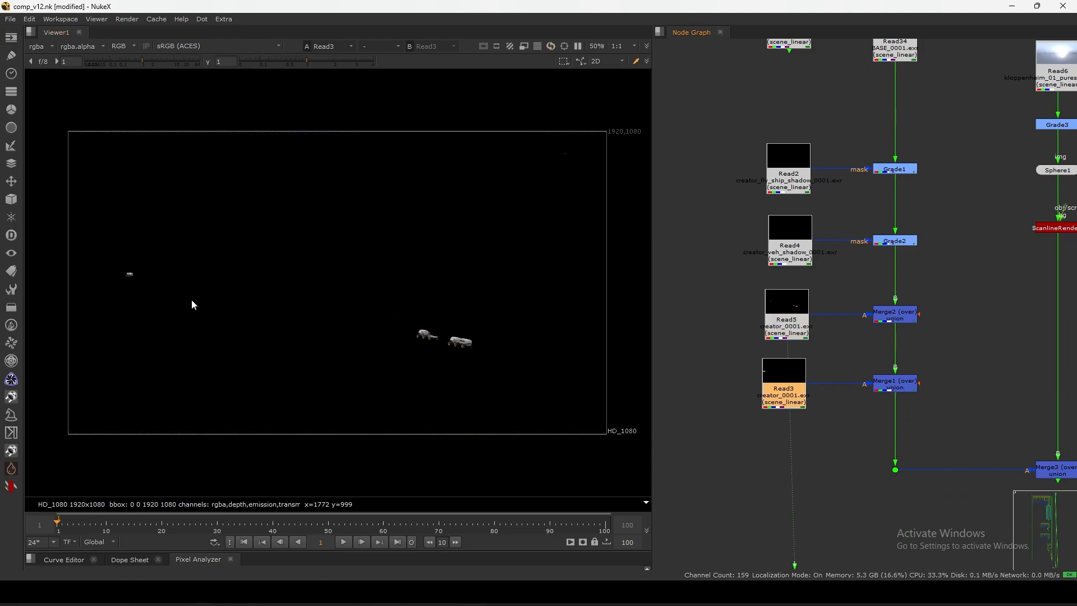
Highlight the large top network and each of the two smaller branching networks in turn.
scroll(903, 160, "down", 10)
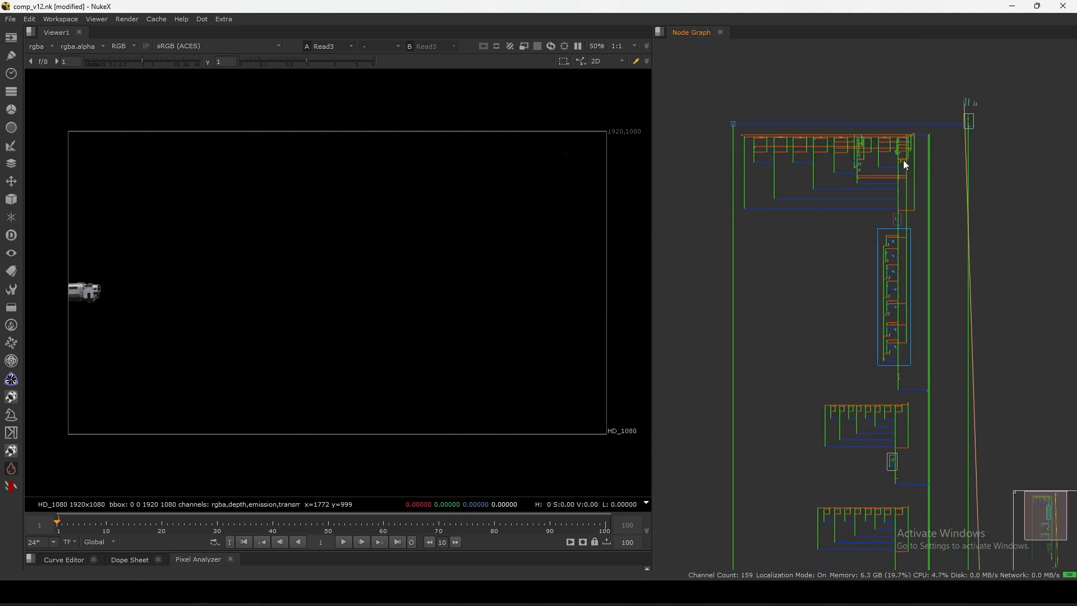
left_click_drag(759, 118, 918, 203)
middle_click_drag(894, 318, 891, 234)
scroll(890, 234, "up", 2)
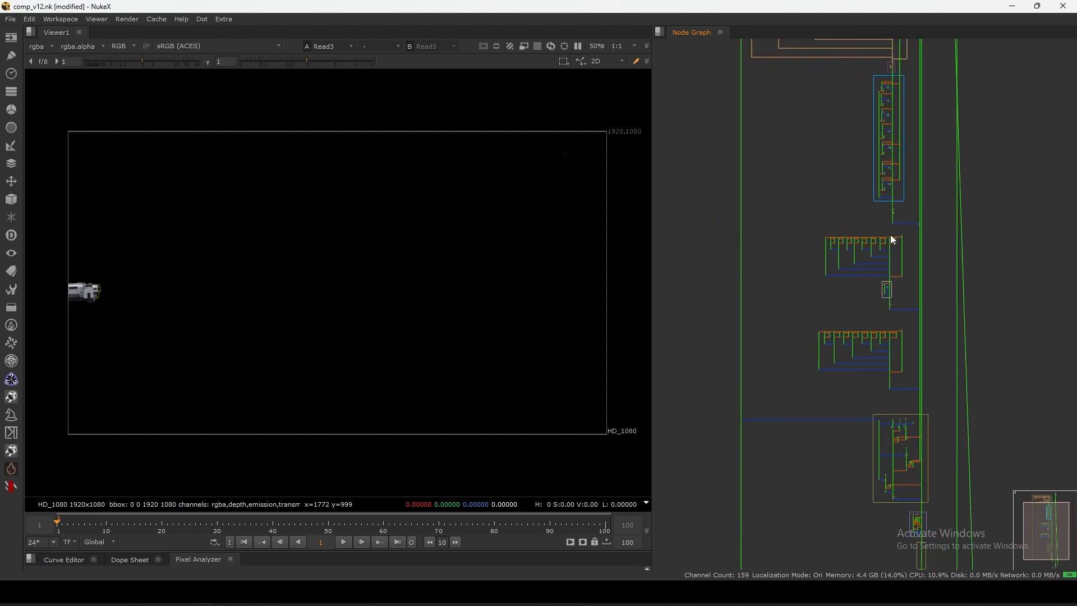
left_click_drag(814, 230, 929, 309)
middle_click_drag(899, 325, 897, 285)
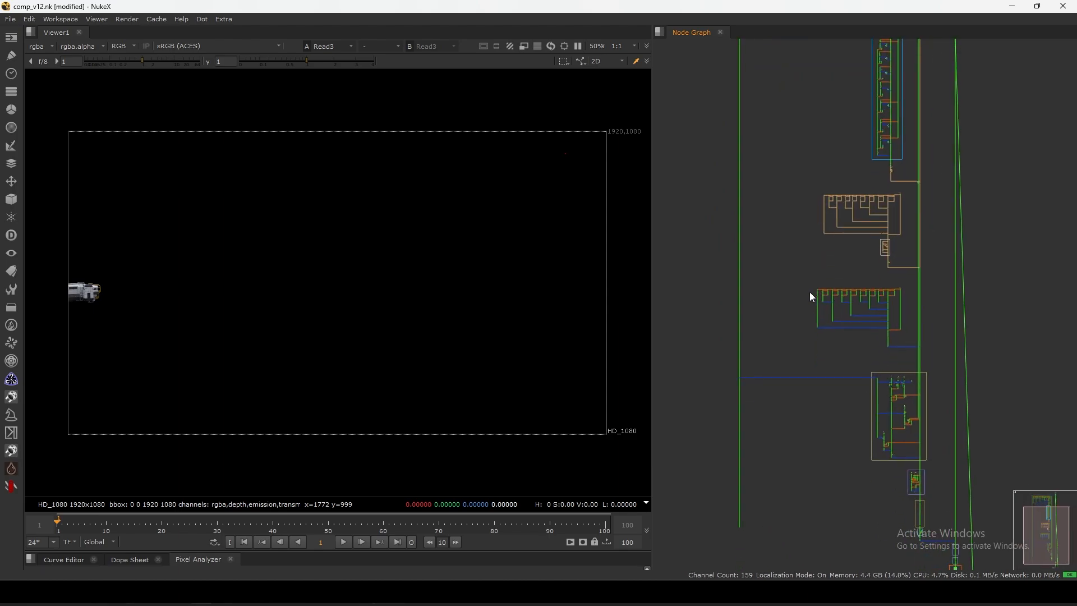
left_click_drag(801, 280, 931, 347)
scroll(895, 335, "up", 4)
scroll(879, 366, "up", 2)
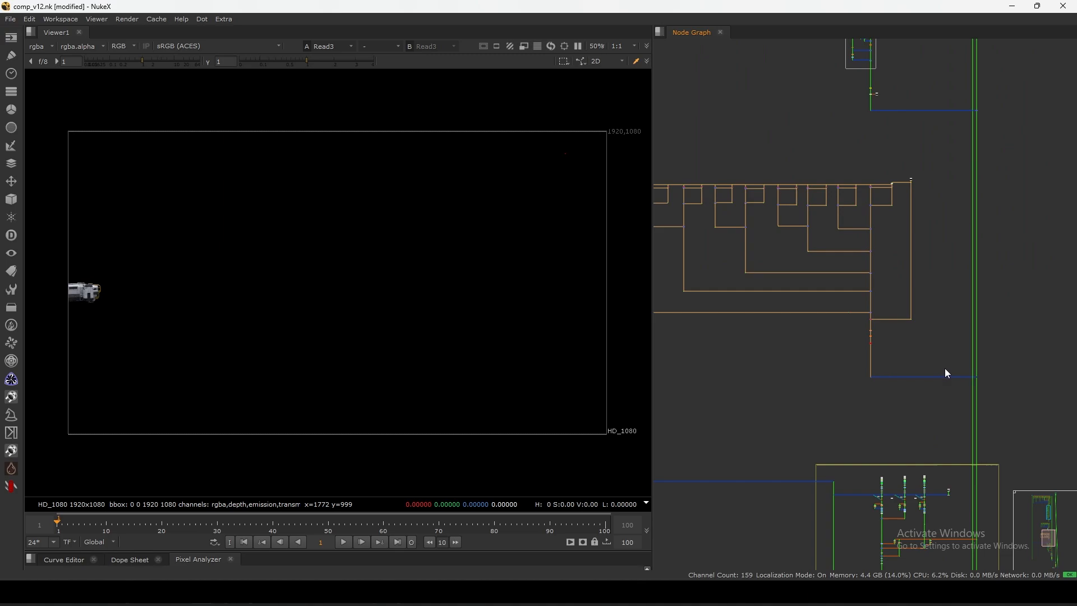
Examine where the networks join the main pipe and compare the two smaller branching networks.
scroll(944, 336, "up", 6)
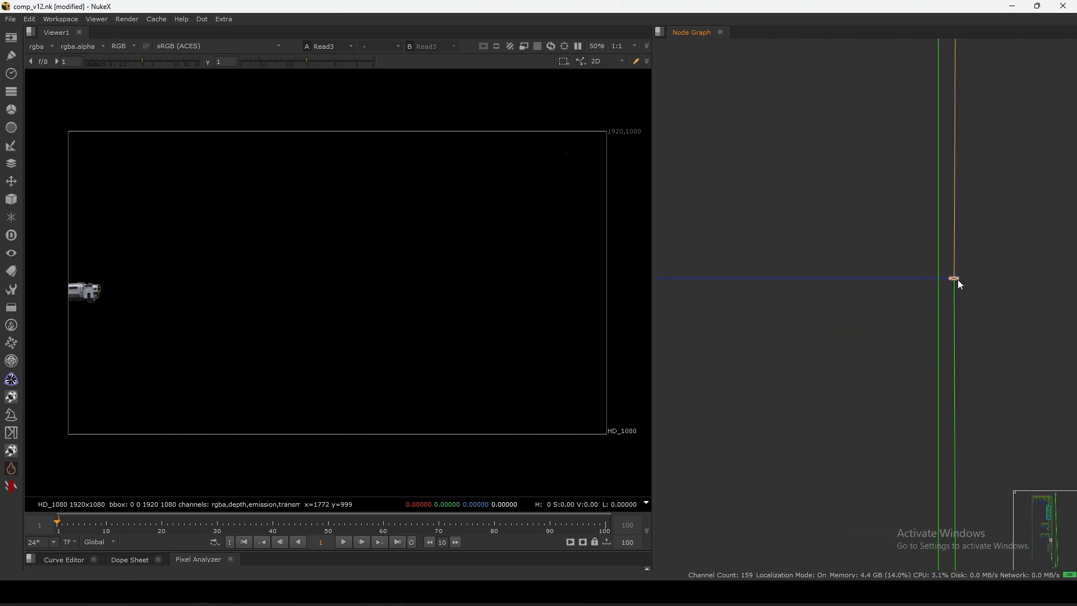
scroll(898, 236, "down", 6)
scroll(826, 318, "up", 4)
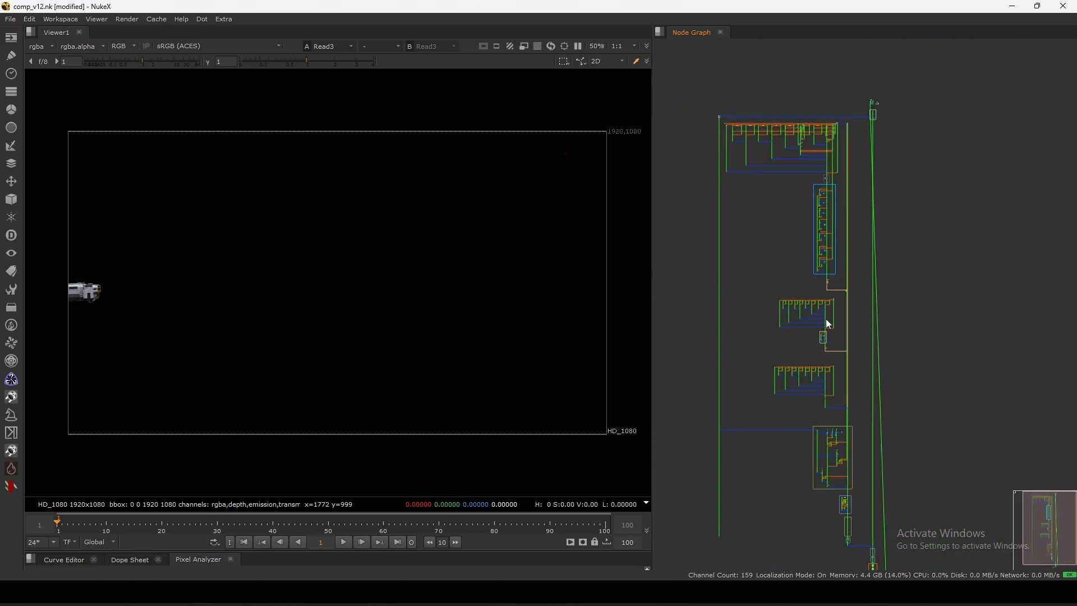
scroll(831, 222, "down", 2)
scroll(825, 224, "up", 4)
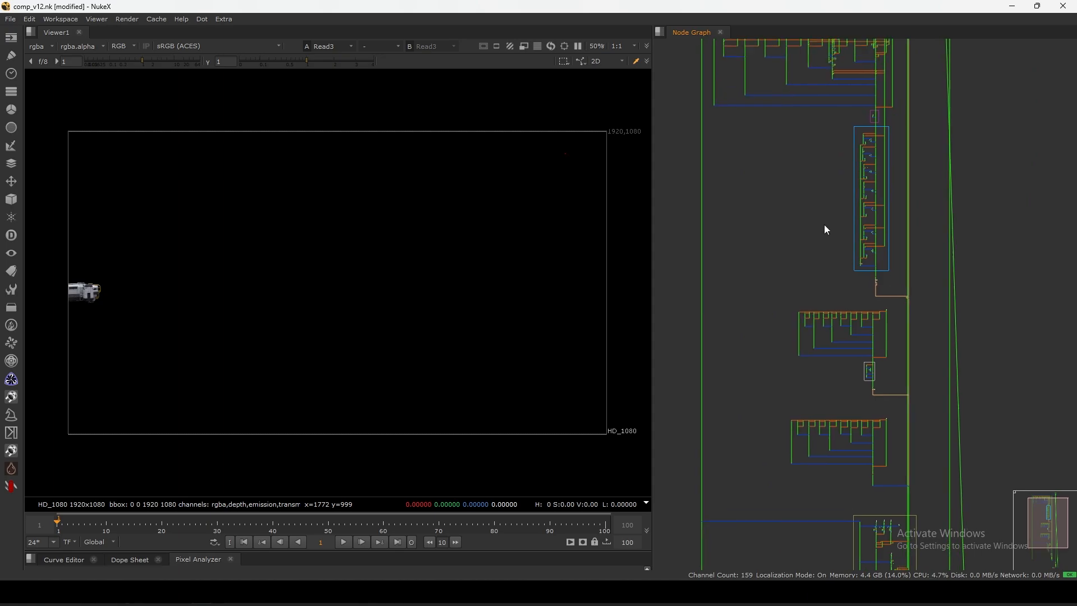
left_click_drag(775, 235, 891, 321)
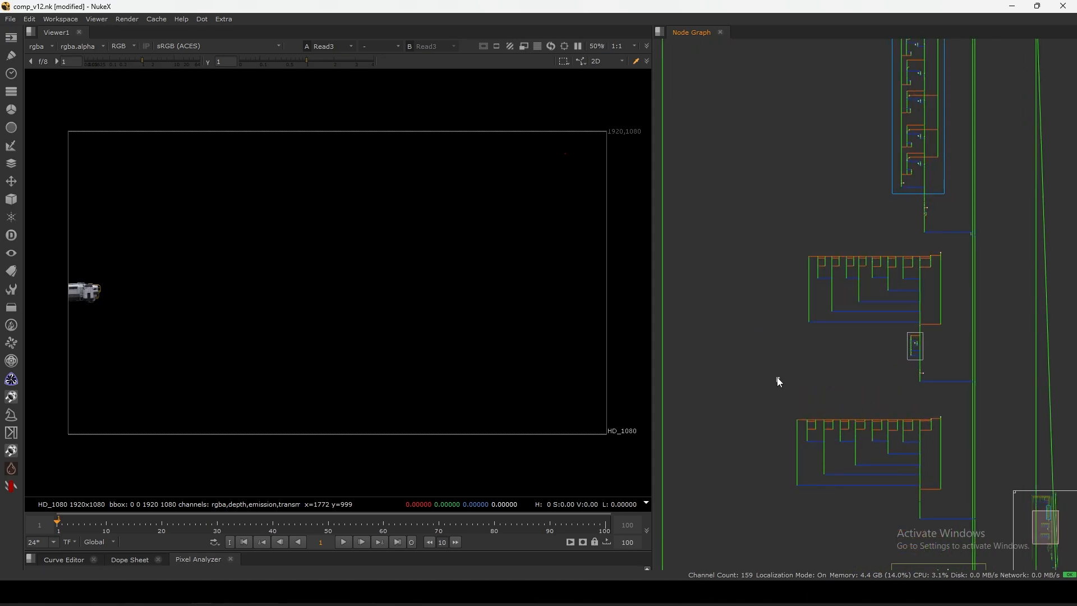
left_click_drag(776, 380, 949, 516)
scroll(878, 388, "up", 4)
scroll(927, 368, "down", 2)
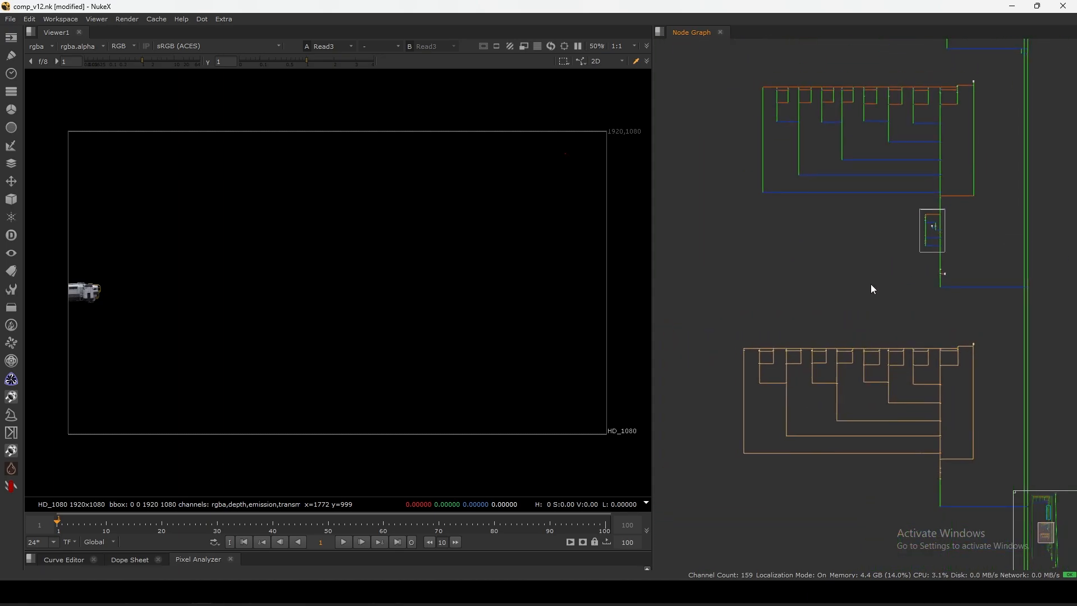
left_click_drag(730, 72, 961, 132)
left_click_drag(725, 296, 961, 390)
scroll(938, 368, "down", 6)
Add a LayerContactSheet node connected to the render read node that feeds the large top network.
middle_click_drag(850, 281, 834, 376)
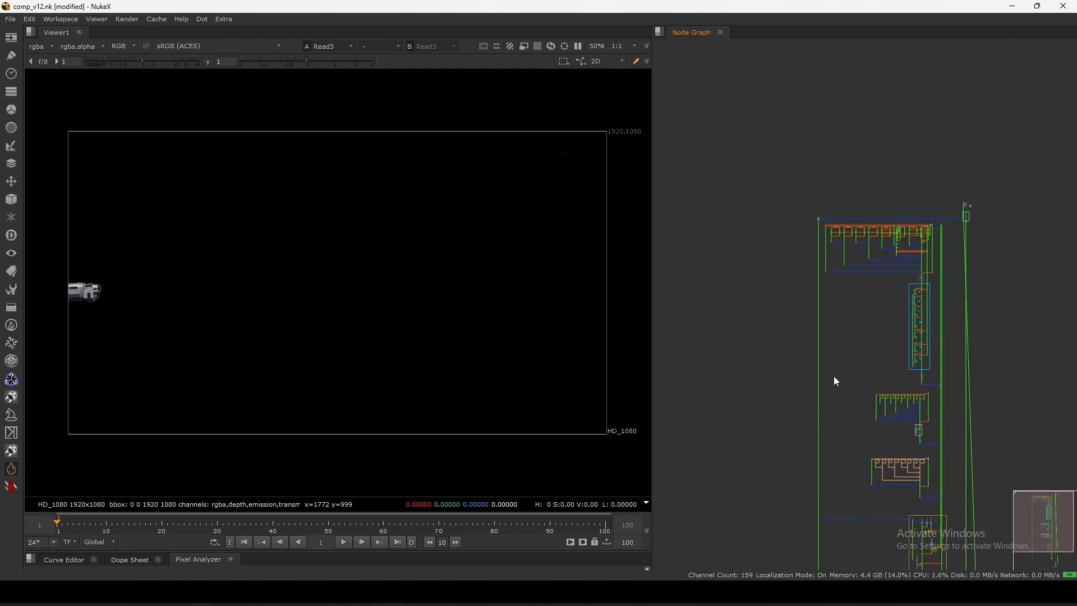
scroll(852, 280, "up", 5)
middle_click_drag(873, 184, 790, 253)
key("space")
scroll(833, 185, "up", 6)
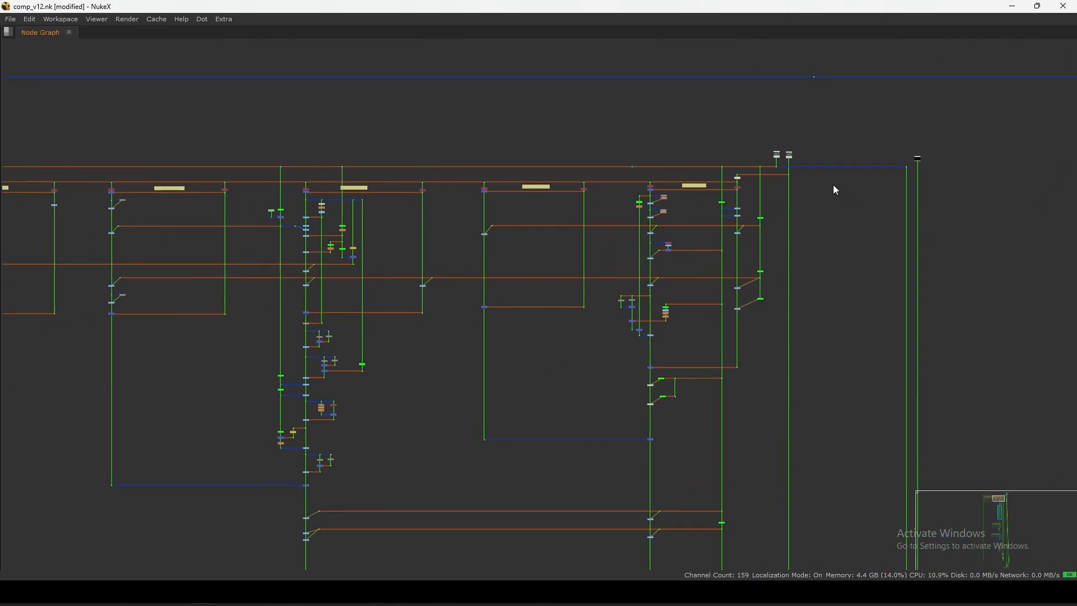
key("Tab")
type("layer")
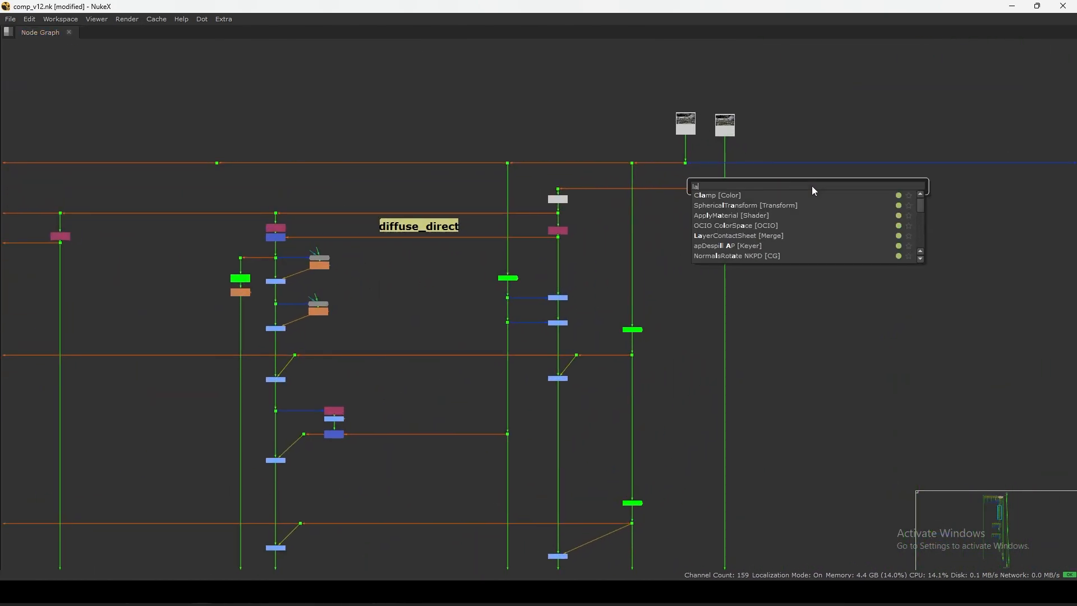
key("Return")
left_click(782, 157)
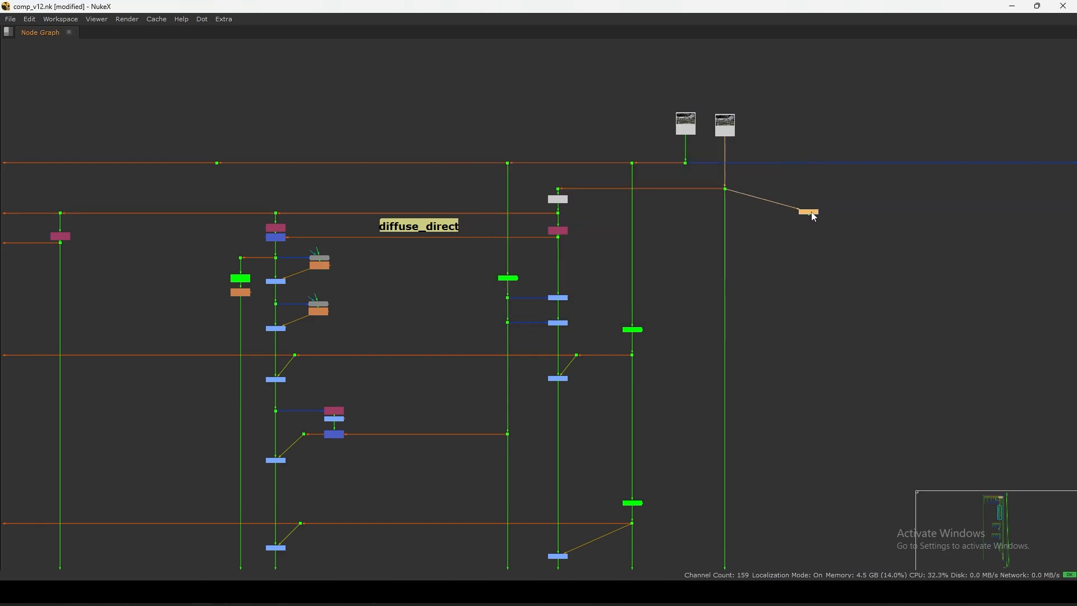
left_click_drag(812, 212, 846, 196)
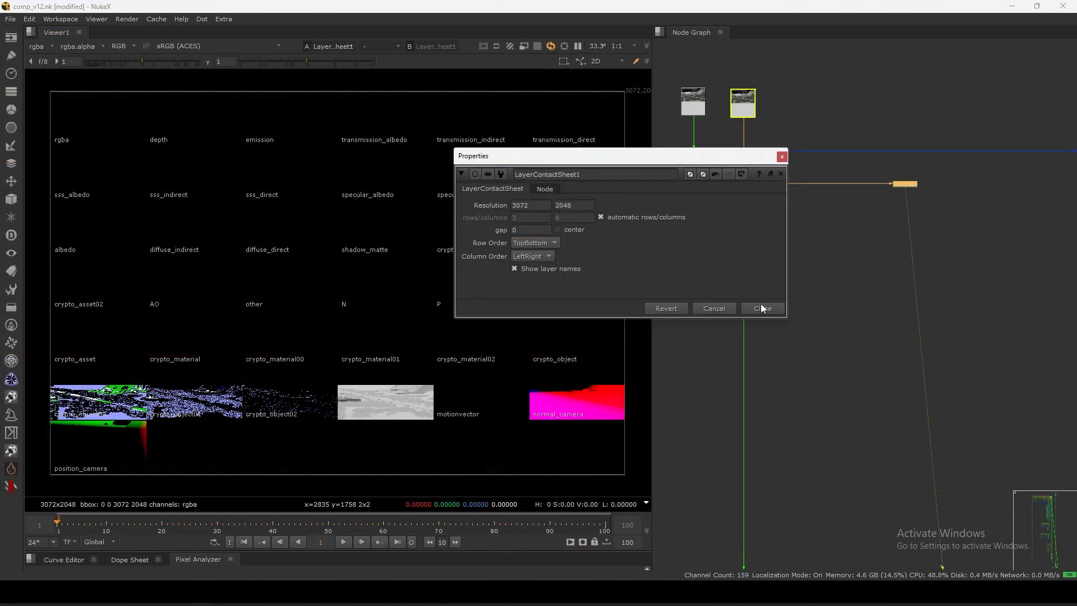
Close the LayerContactSheet properties and show all render layers fitted in the maximized viewer.
left_click(761, 305)
middle_click_drag(796, 236, 901, 217)
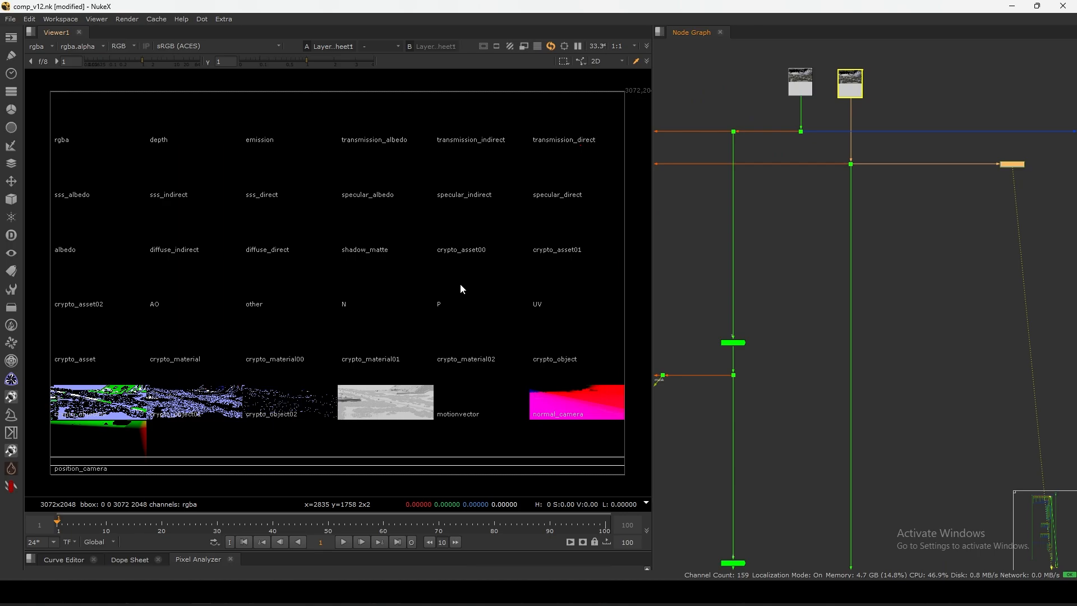
key("space")
key("f")
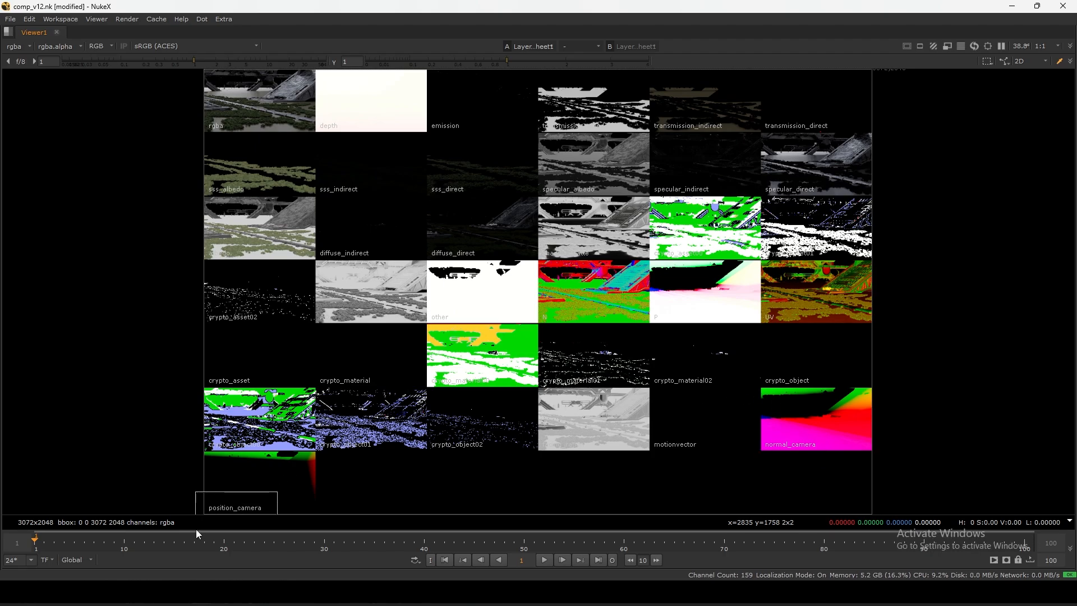
Restore the split layout and display the Dot6 output fitted in the viewer.
key("space")
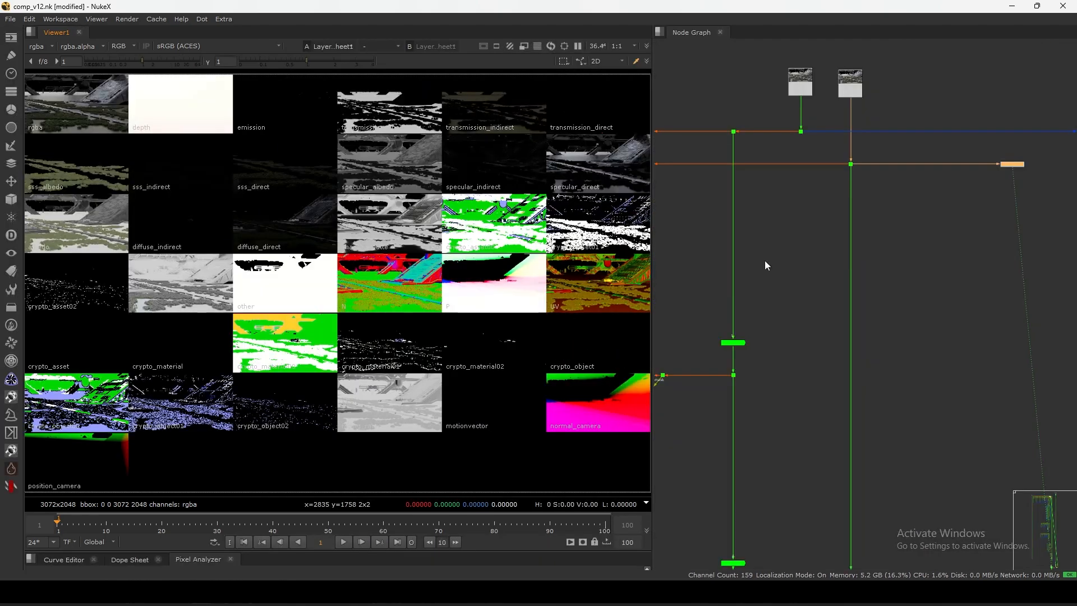
scroll(766, 254, "down", 5)
key("1")
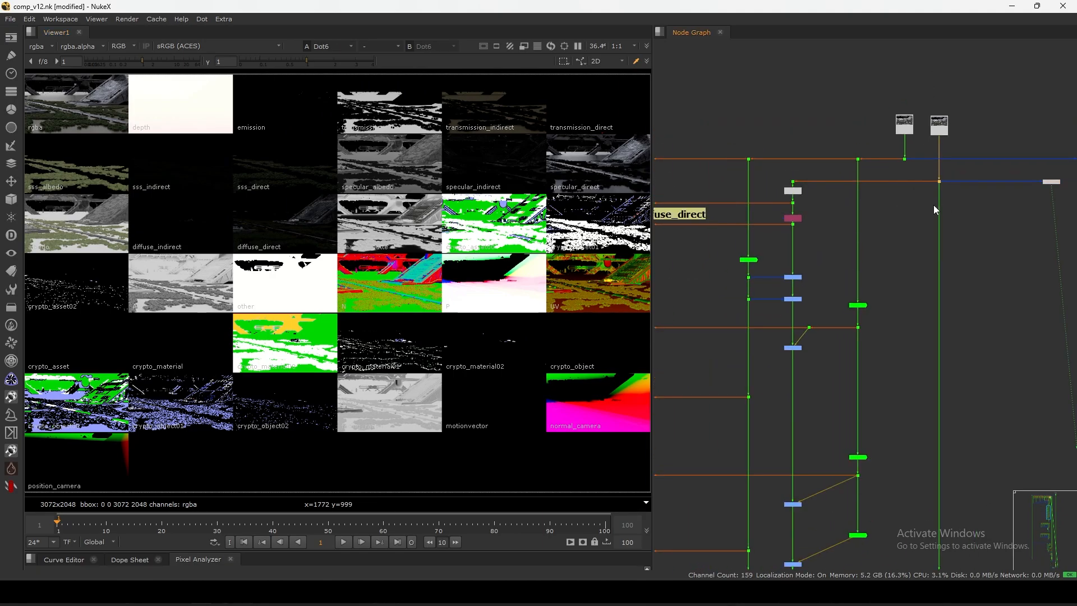
key("f")
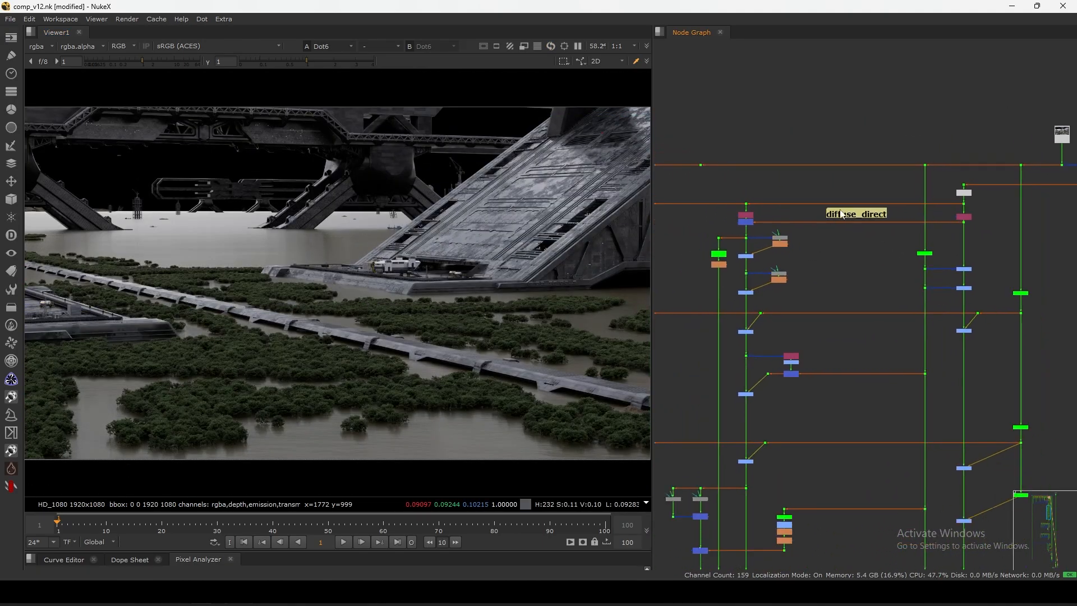
scroll(799, 242, "up", 4)
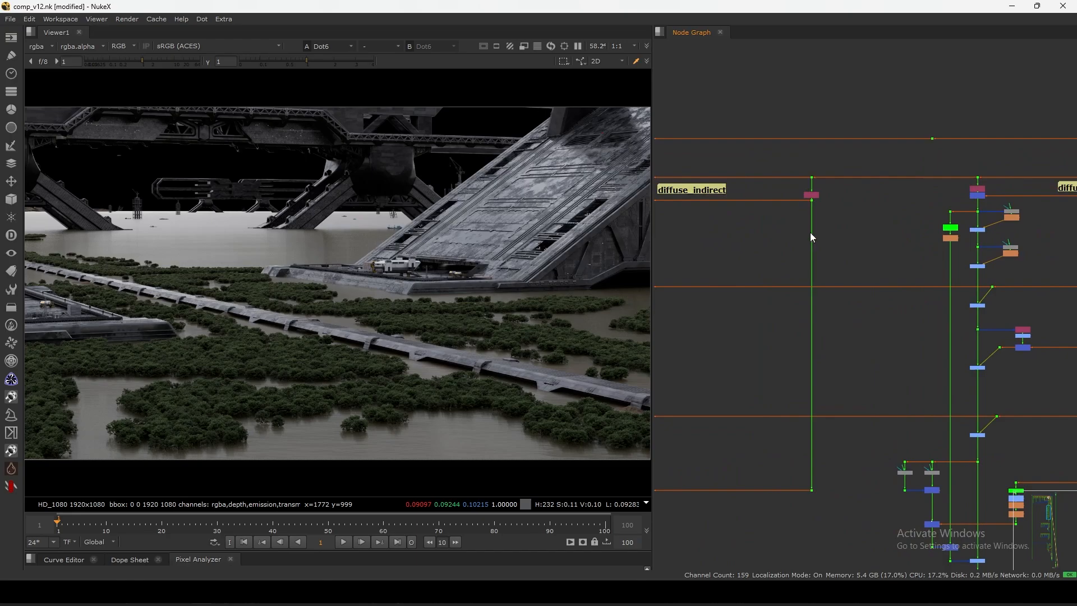
Examine the labelled pass branches from diffuse_indirect through specular and sss to emission and cryptomatte.
scroll(950, 200, "down", 4)
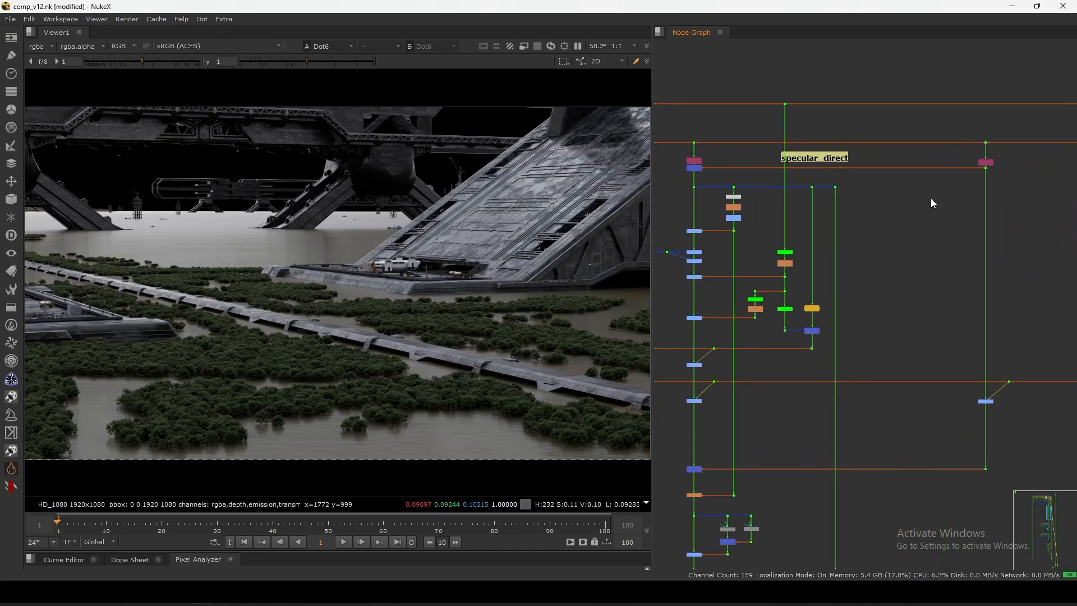
scroll(806, 185, "up", 4)
scroll(921, 204, "down", 4)
scroll(923, 212, "up", 4)
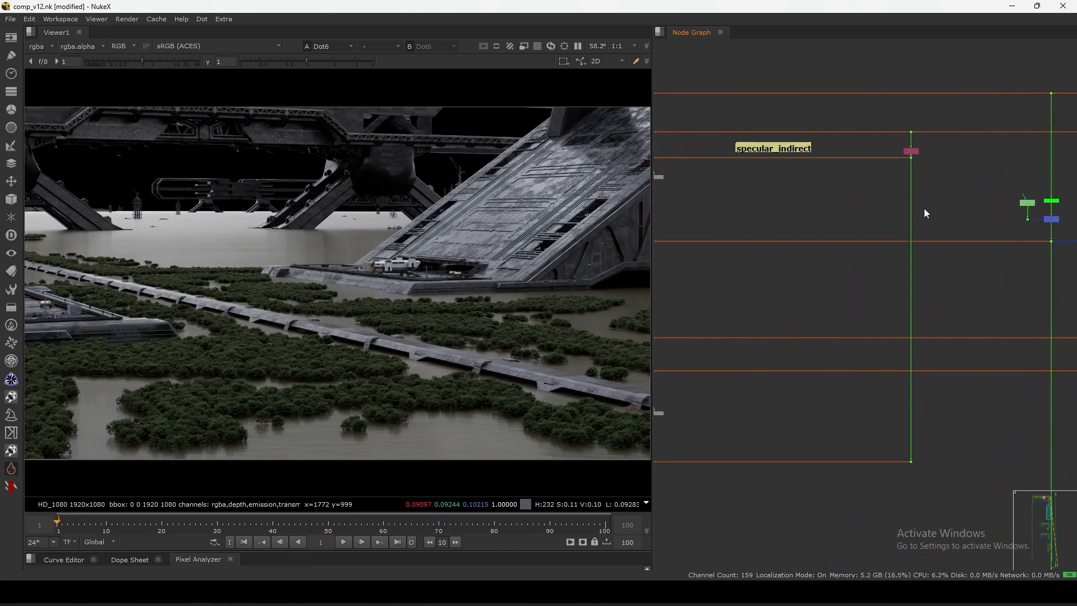
scroll(942, 177, "down", 4)
scroll(922, 186, "up", 4)
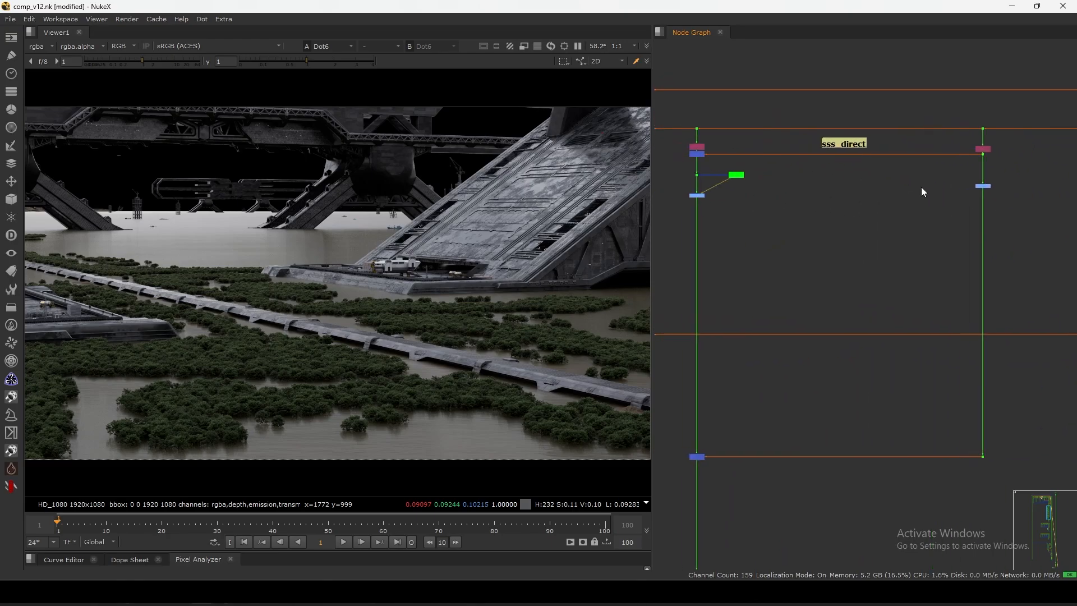
middle_click_drag(808, 199, 965, 183)
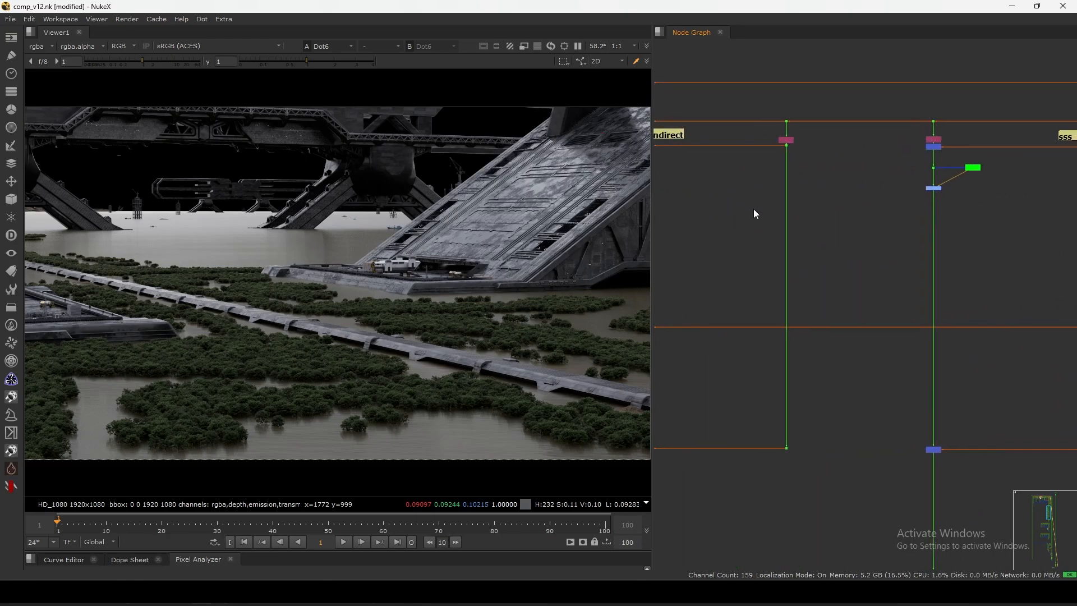
middle_click_drag(753, 211, 853, 228)
middle_click_drag(864, 165, 833, 196)
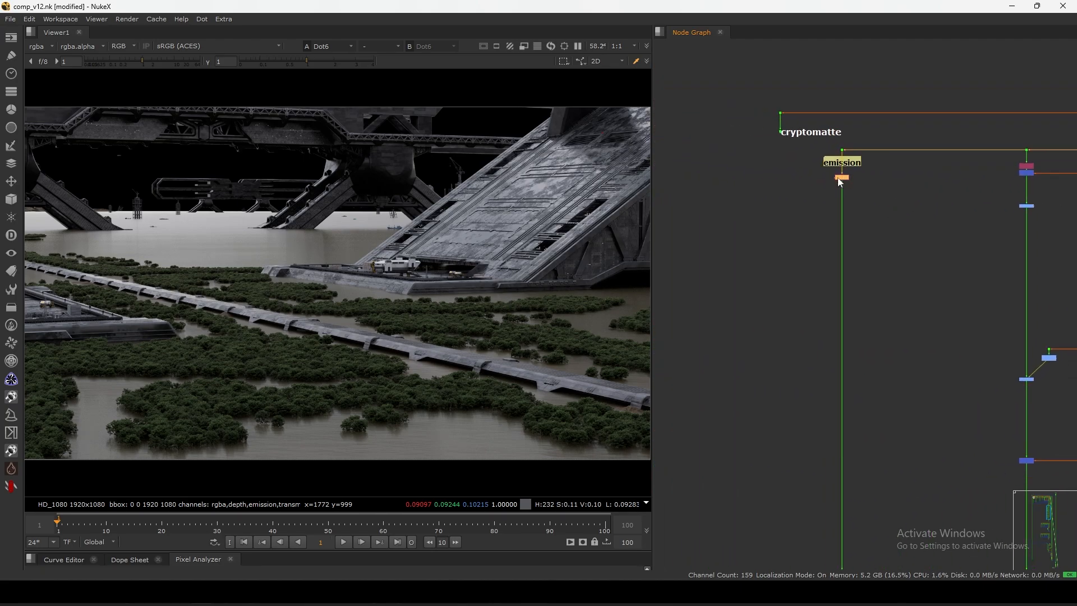
Go back to the diffuse_direct section and display the Shuffle1 albedo output in the viewer.
scroll(863, 234, "down", 5)
scroll(907, 215, "down", 6)
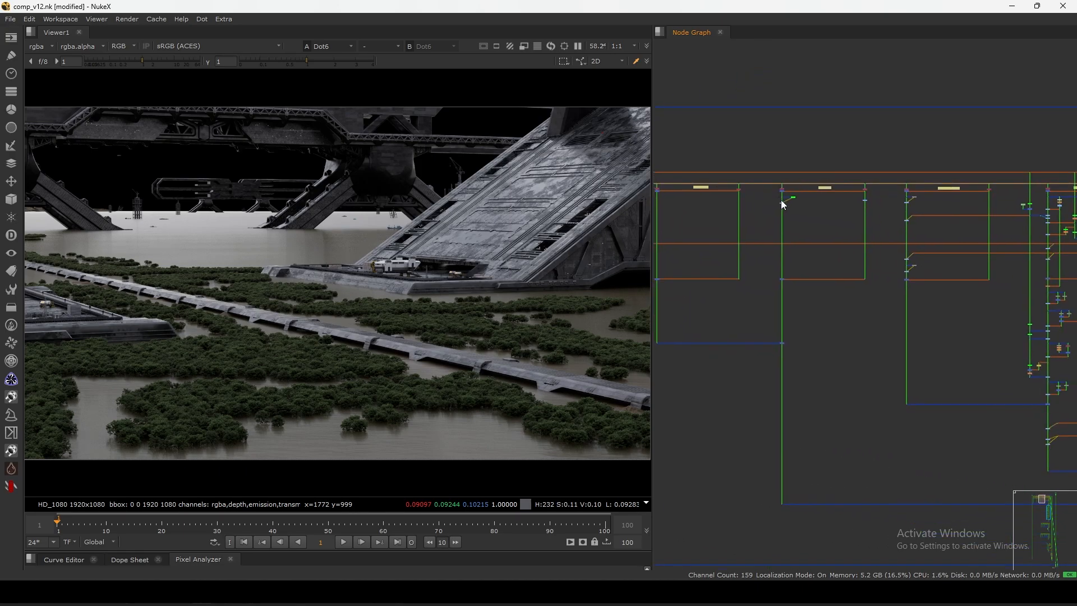
middle_click_drag(752, 223, 660, 224)
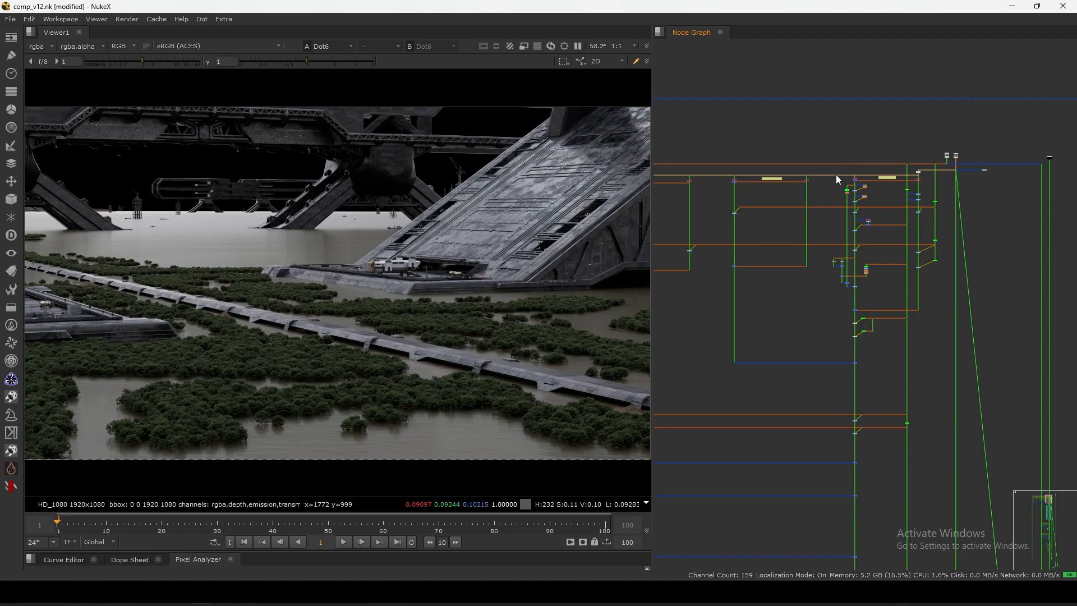
scroll(835, 183, "up", 10)
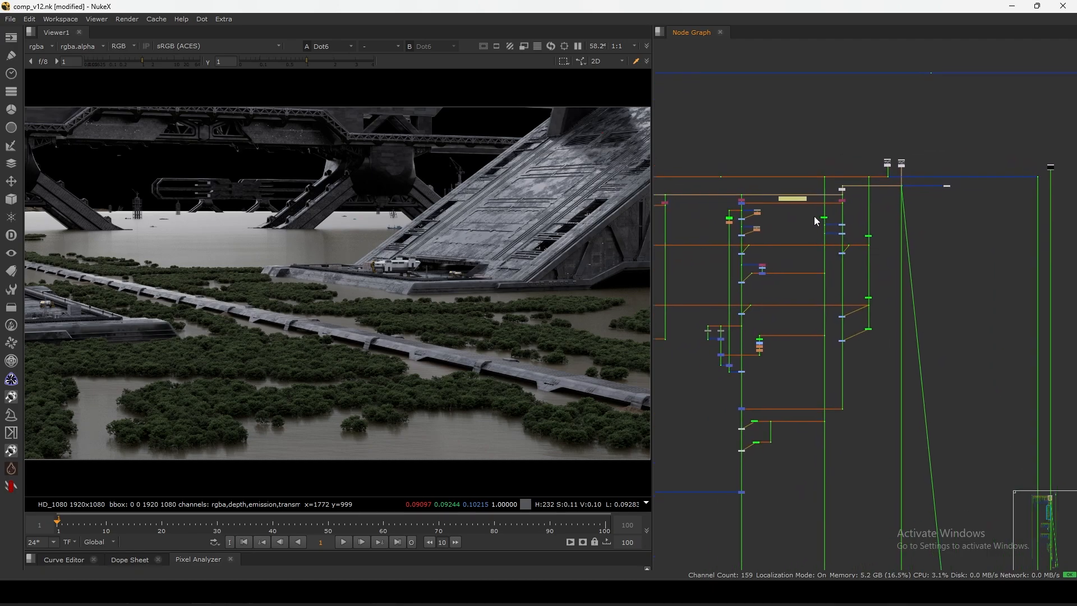
scroll(927, 210, "down", 8)
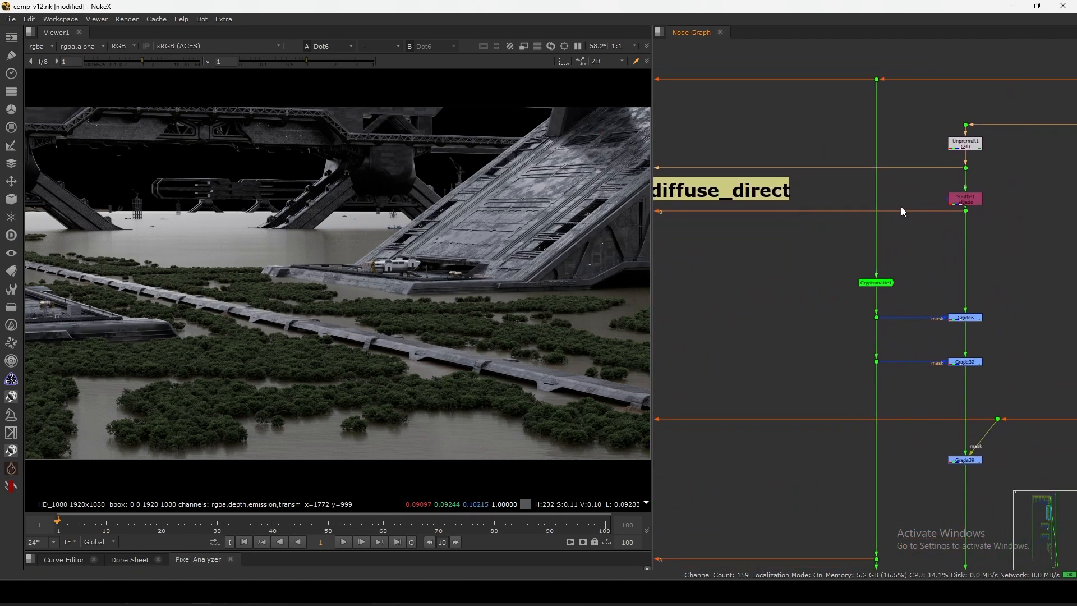
scroll(857, 194, "up", 8)
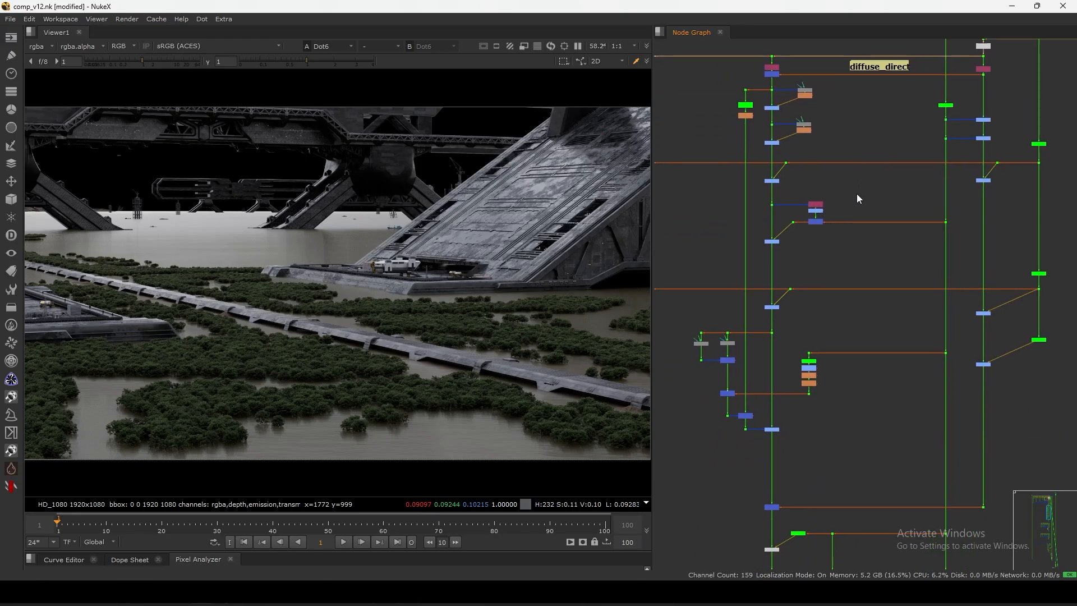
left_click(909, 219)
left_click_drag(909, 218, 908, 224)
key("1")
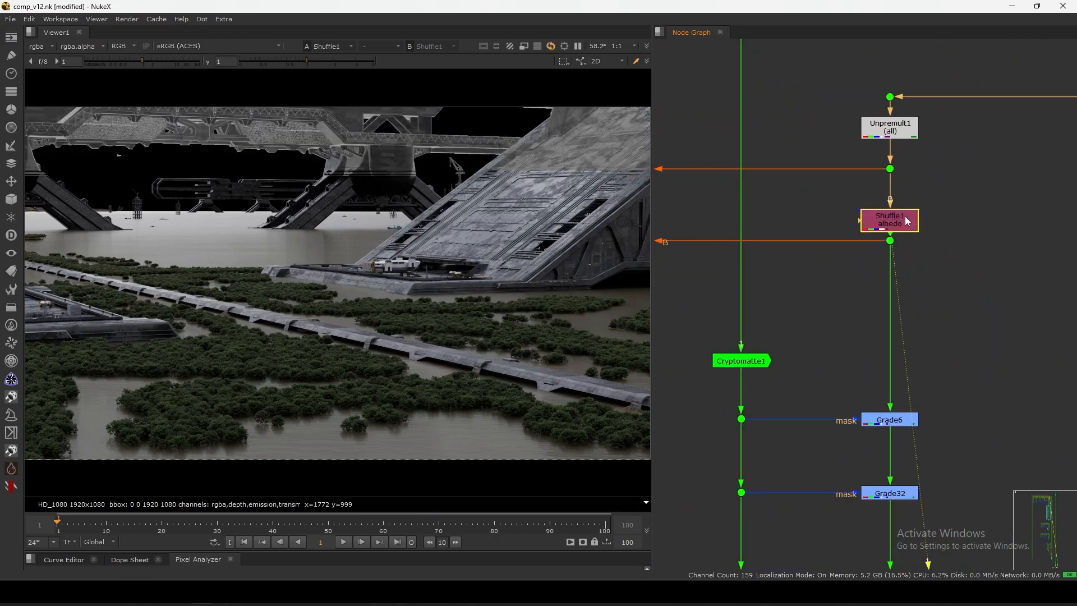
Inspect the albedo pass up close around the pipeline, the platform vehicle and the sloped structure.
scroll(817, 193, "down", 5)
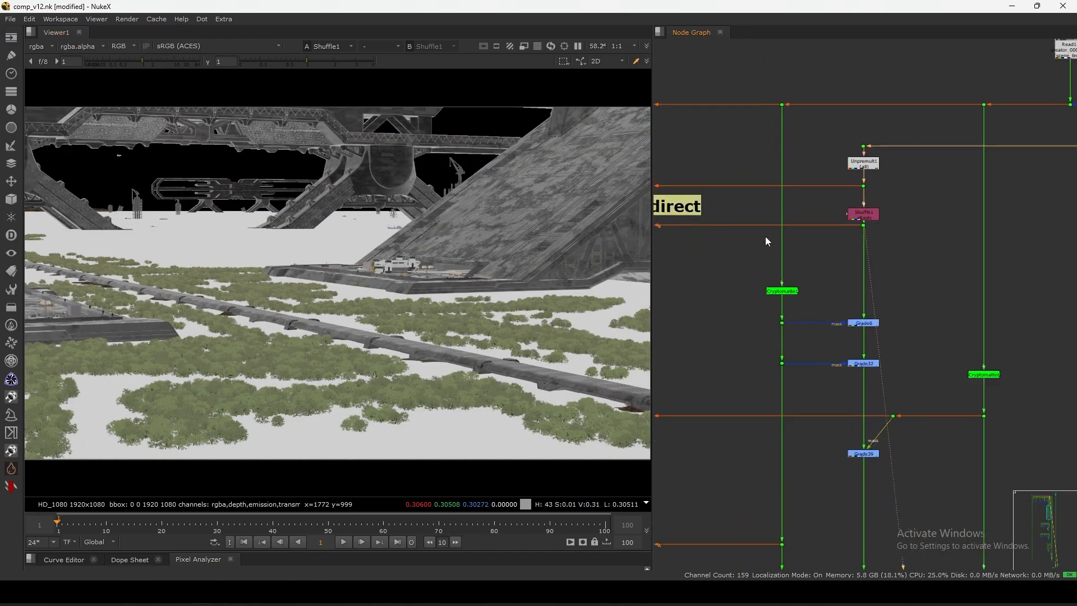
left_click_drag(496, 250, 329, 363)
scroll(395, 335, "up", 4)
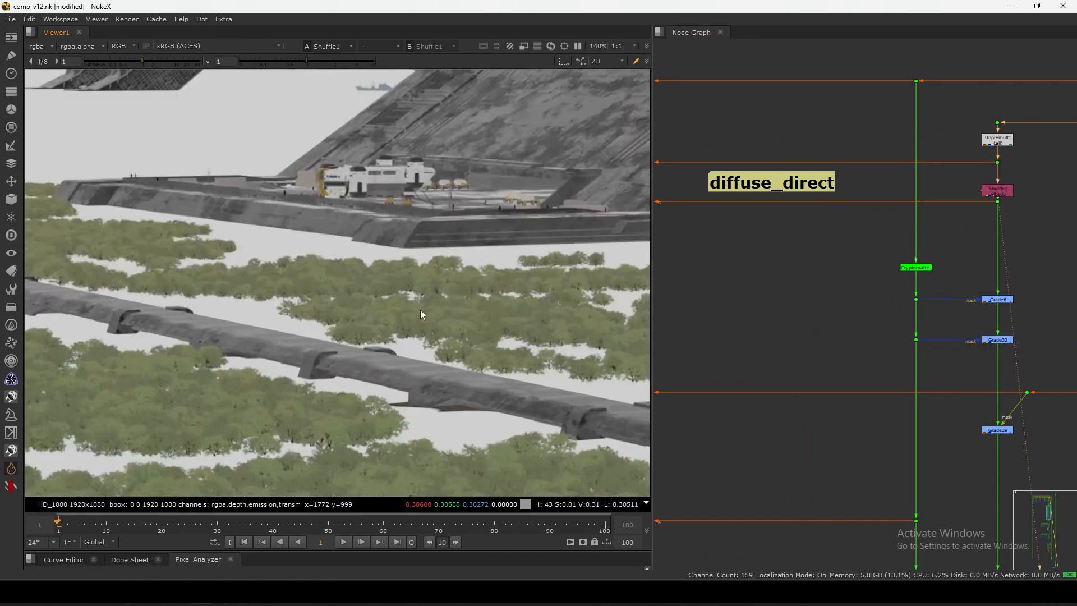
middle_click_drag(487, 185, 396, 324)
middle_click_drag(614, 136, 479, 245)
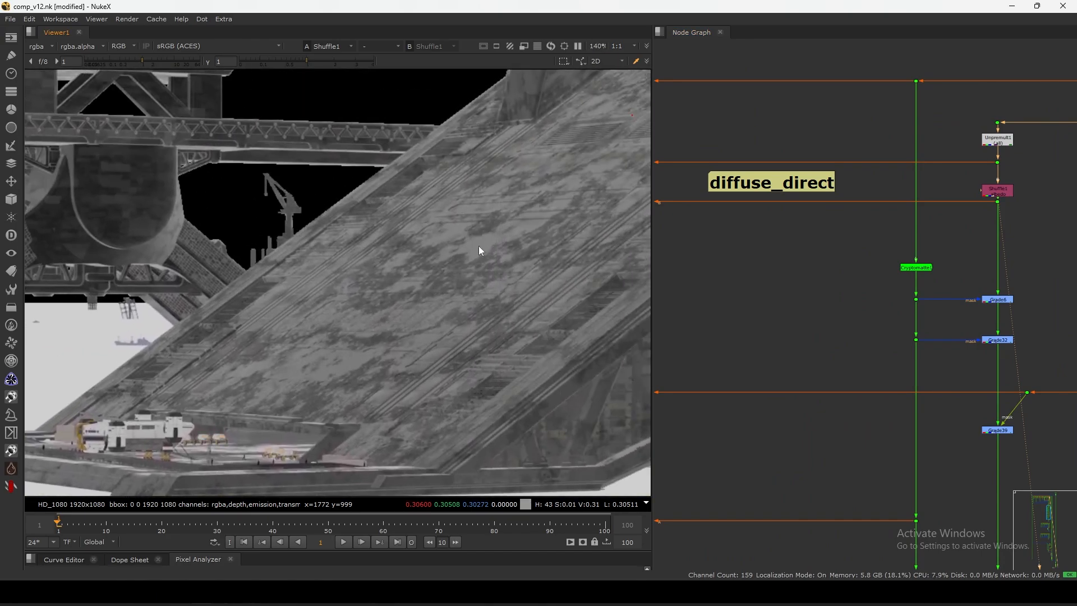
scroll(459, 251, "down", 3)
middle_click_drag(435, 334, 453, 278)
middle_click_drag(787, 224, 861, 223)
Display the Shuffle2 diffuse_direct pass in the viewer and show the whole frame.
scroll(823, 210, "up", 3)
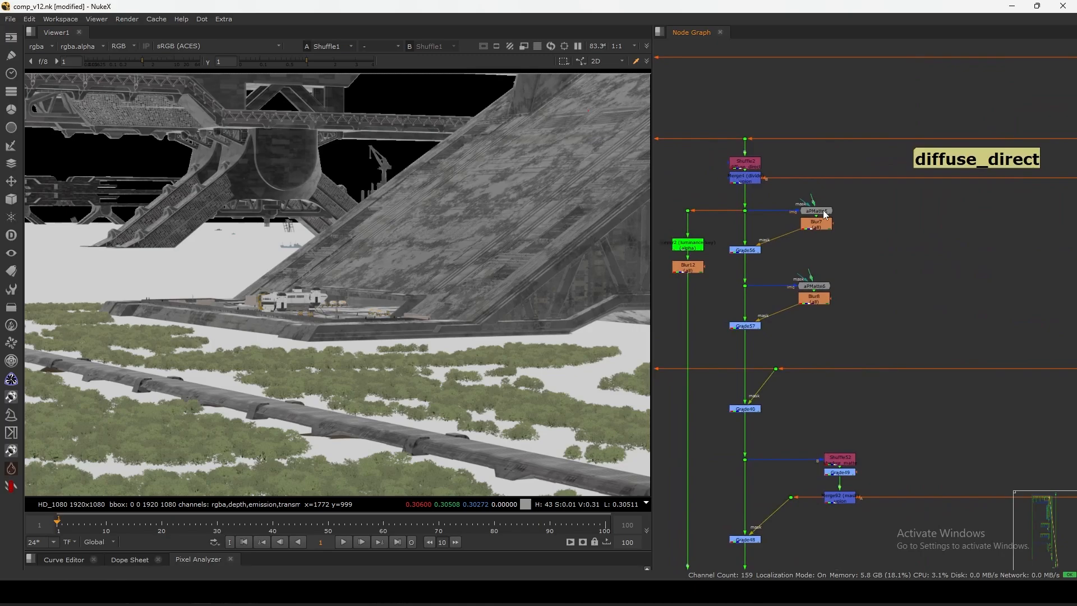
scroll(786, 170, "up", 5)
key("1")
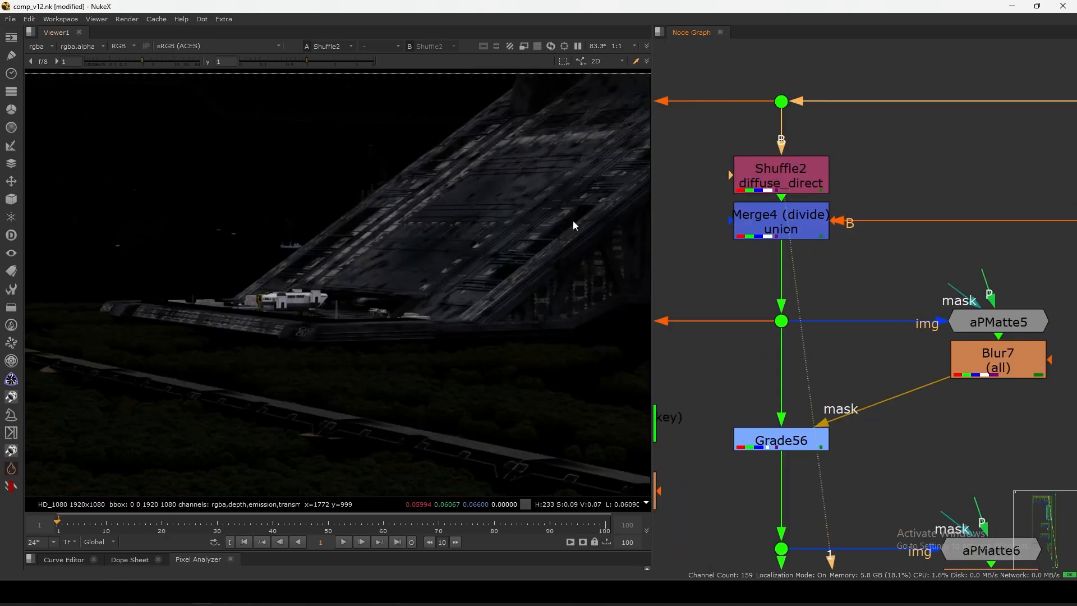
scroll(448, 264, "down", 3)
scroll(715, 205, "down", 7)
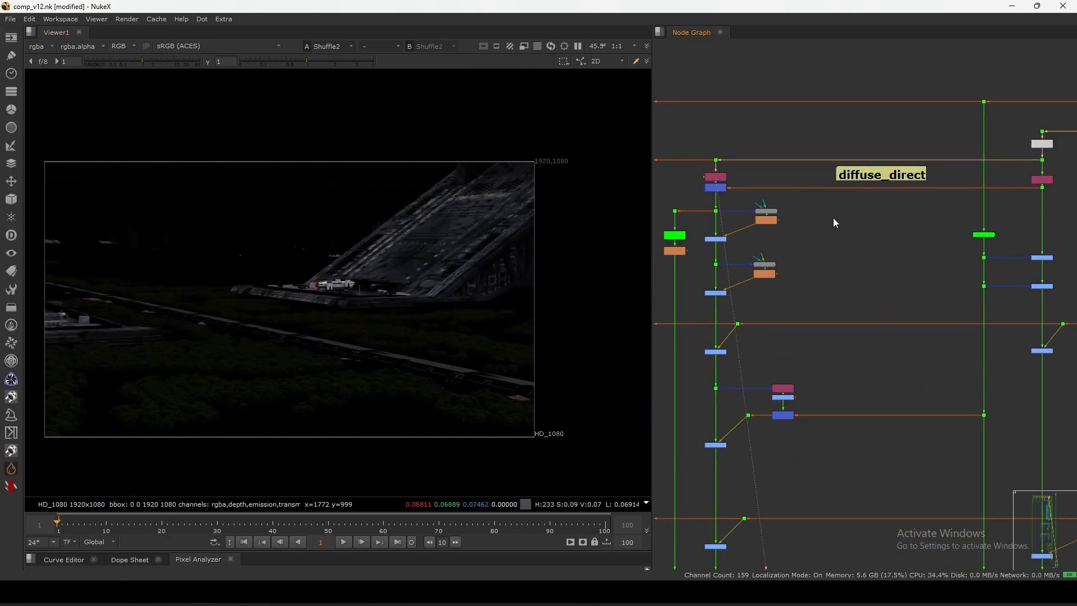
Select the Merge4 divide node and inspect the platform vehicle in the diffuse_direct pass, marking a sample area around it.
middle_click_drag(834, 219, 873, 201)
scroll(755, 189, "up", 5)
left_click(741, 164)
scroll(427, 233, "up", 6)
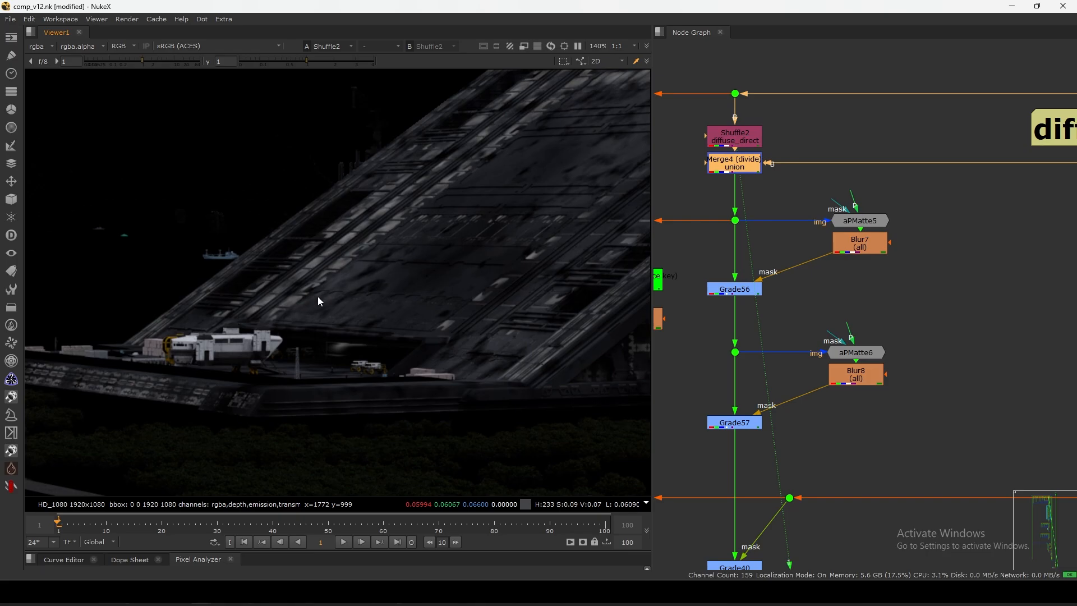
middle_click_drag(788, 191, 894, 185)
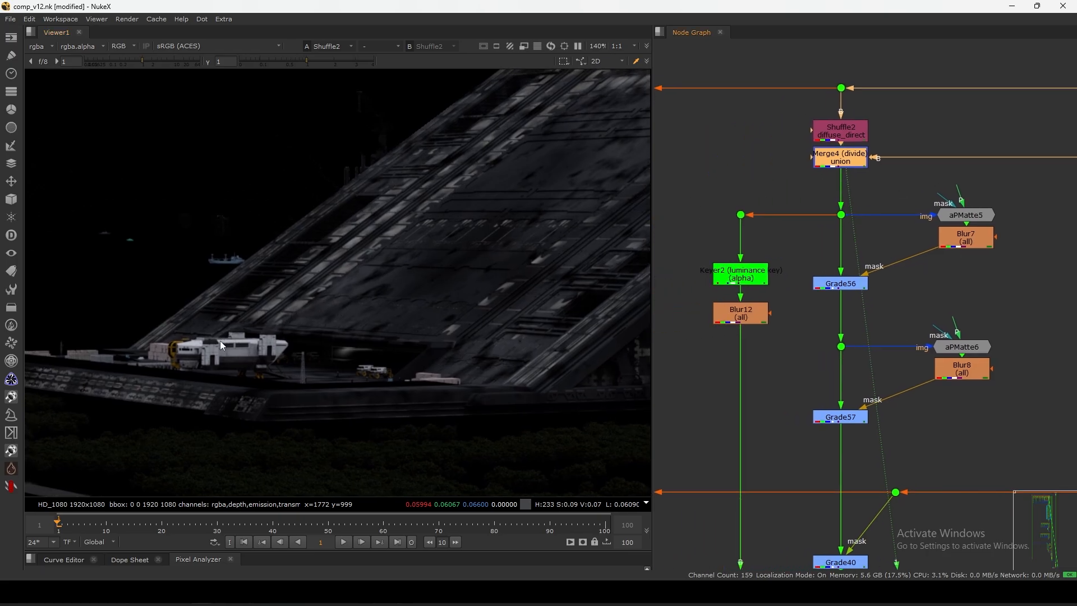
middle_click_drag(245, 343, 277, 336)
left_click_drag(290, 318, 169, 409, "ctrl+shift")
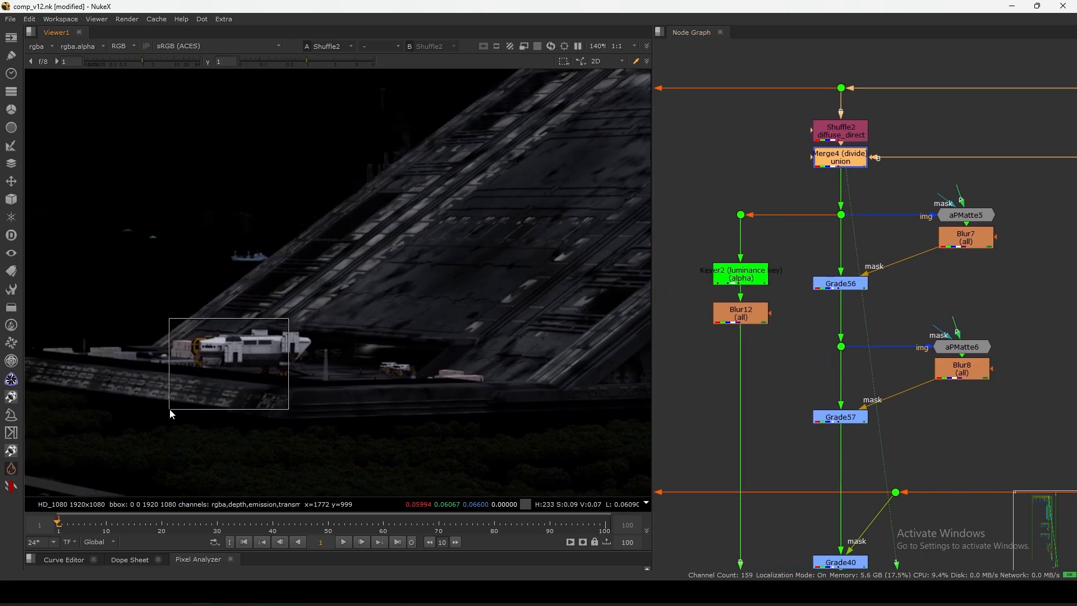
Switch the viewer back to the Shuffle1 albedo output for comparison with diffuse_direct.
scroll(845, 161, "down", 3)
scroll(856, 195, "up", 5)
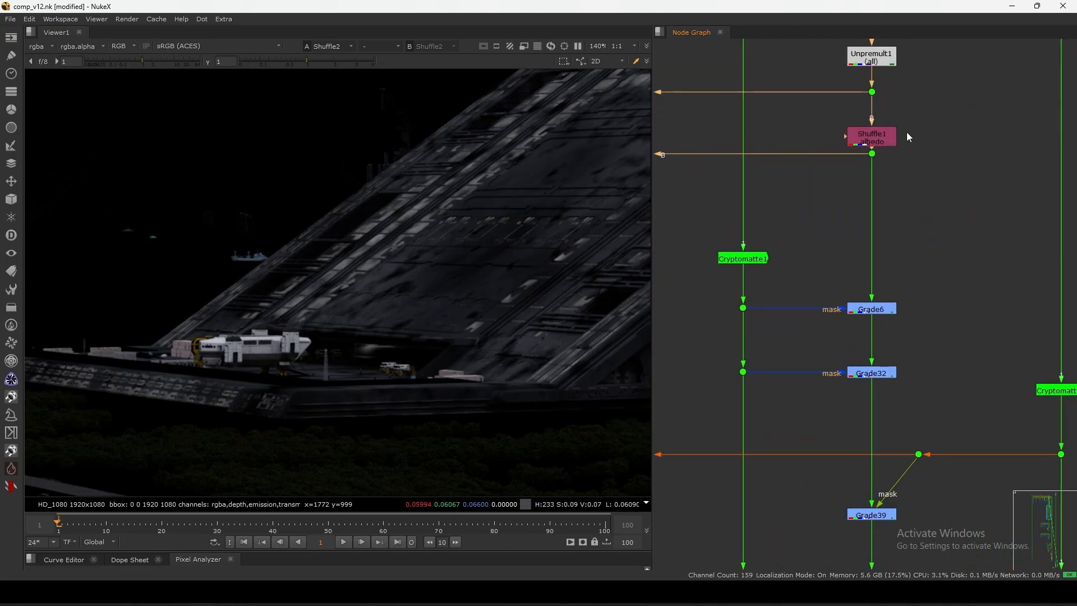
left_click(886, 143)
key("1")
Display the Merge4 divide result of diffuse_direct and albedo, showing the full frame in the viewer.
scroll(756, 253, "down", 4)
middle_click_drag(756, 252, 999, 181)
scroll(691, 139, "up", 6)
left_click(796, 147)
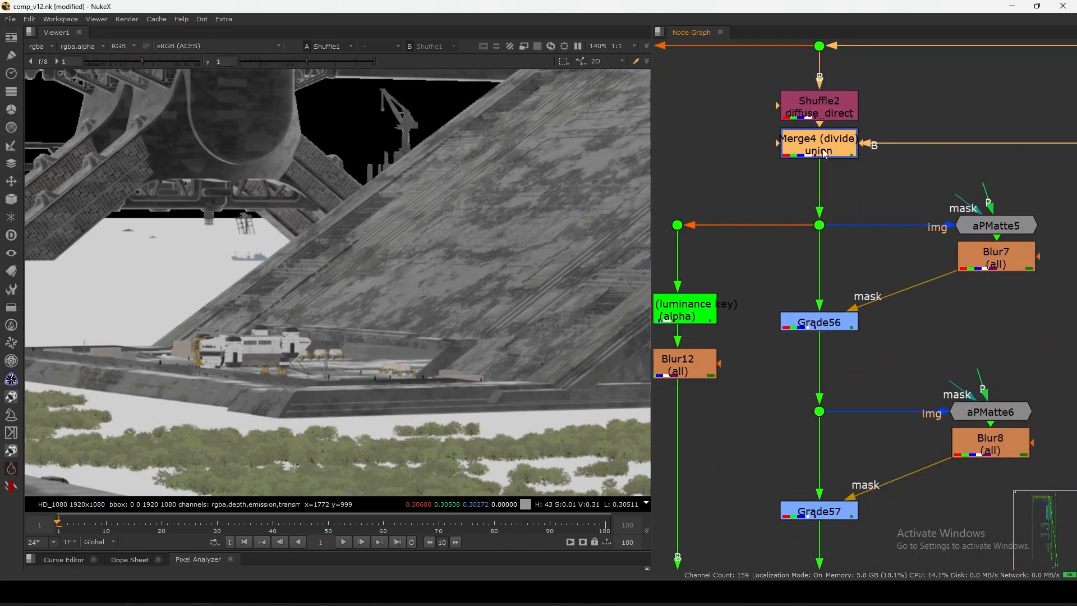
key("1")
scroll(416, 294, "down", 3)
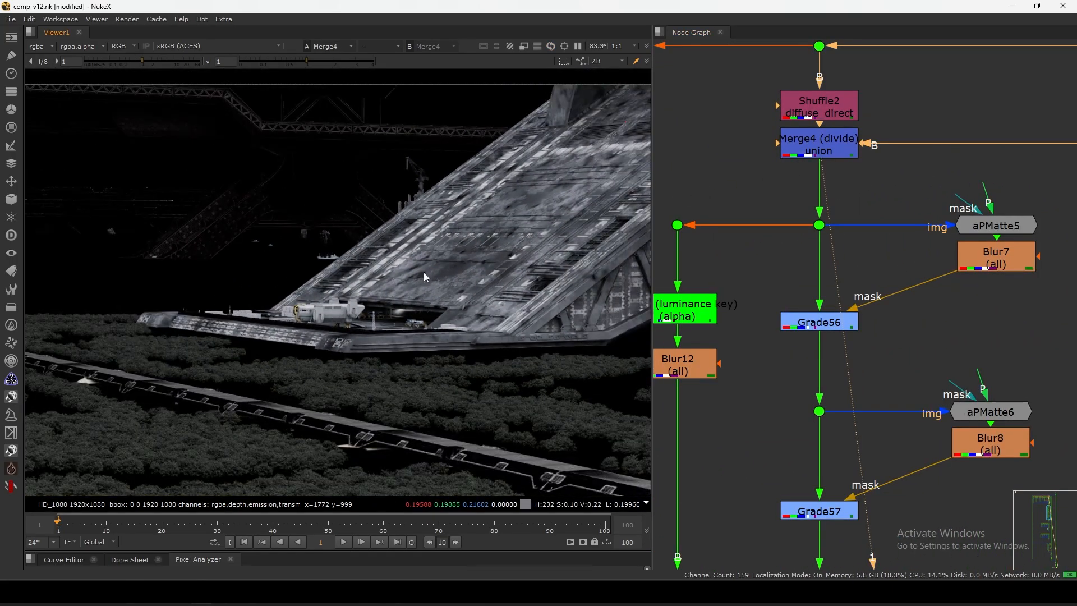
scroll(423, 272, "down", 3)
scroll(401, 286, "up", 2)
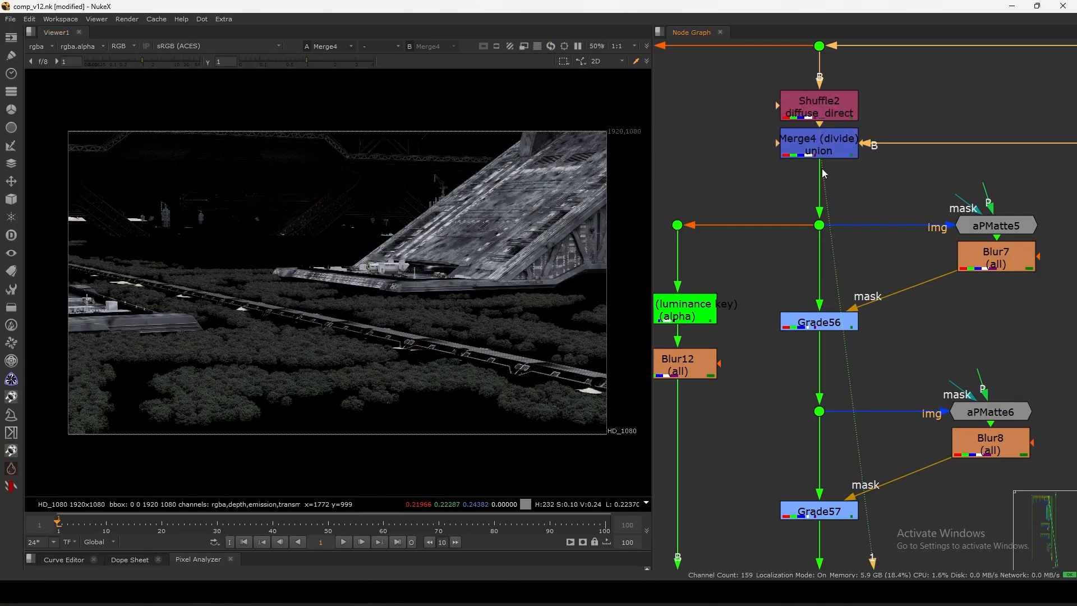
Display the output of Merge5, where the albedo branch rejoins the diffuse_direct branch.
scroll(824, 173, "down", 5)
scroll(878, 348, "down", 1)
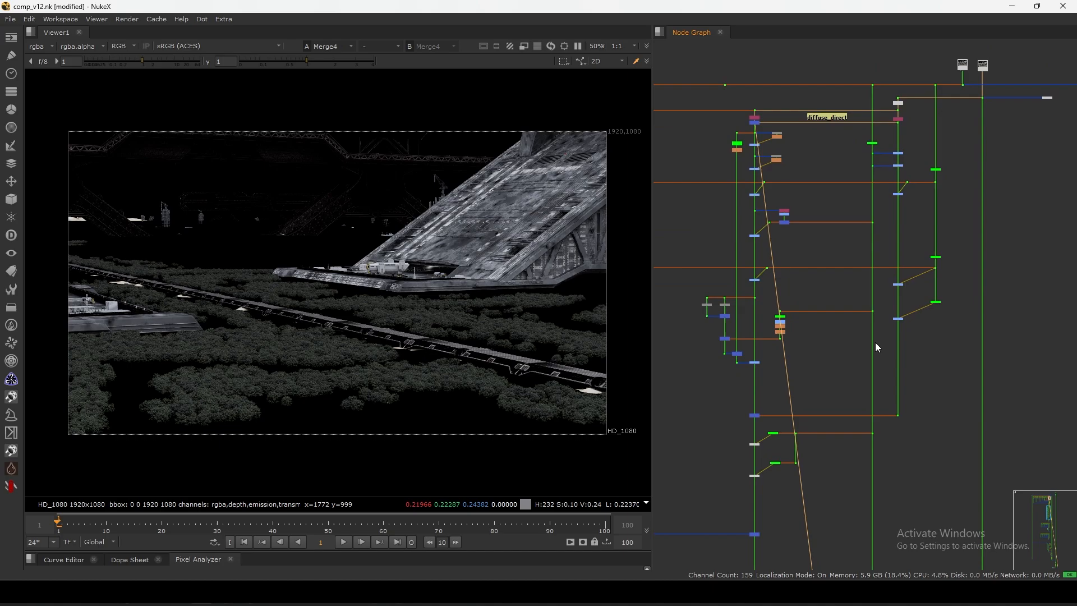
scroll(878, 347, "up", 2)
left_click_drag(690, 350, 730, 382)
key("1")
Go to the smaller branching network below and display its Shuffle33 albedo pass, close up on the two vehicles.
scroll(731, 370, "down", 5)
middle_click_drag(785, 449, 828, 163)
middle_click_drag(837, 408, 849, 277)
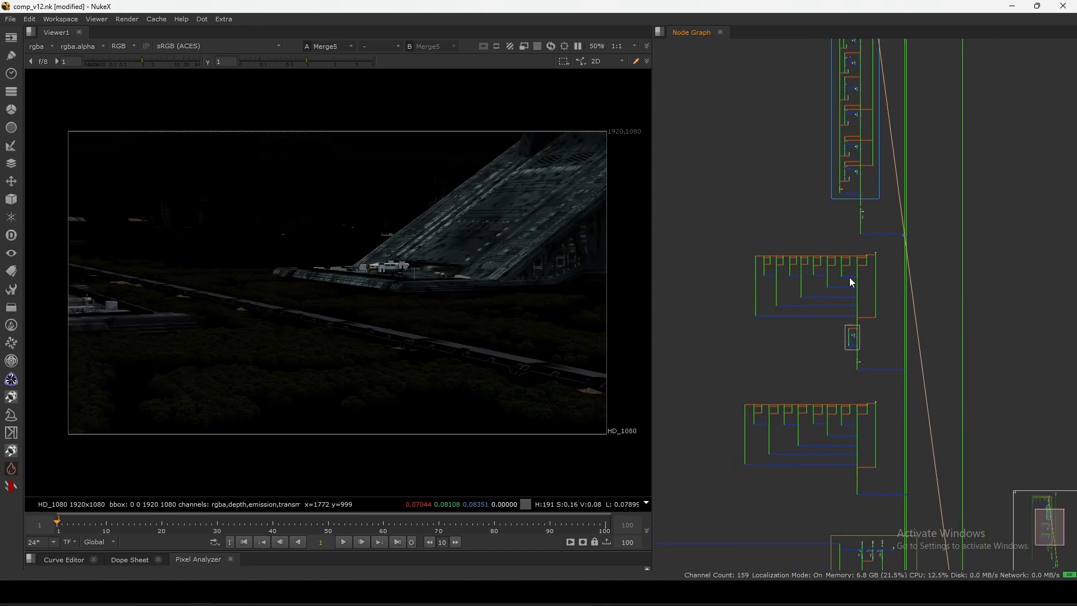
scroll(849, 277, "up", 10)
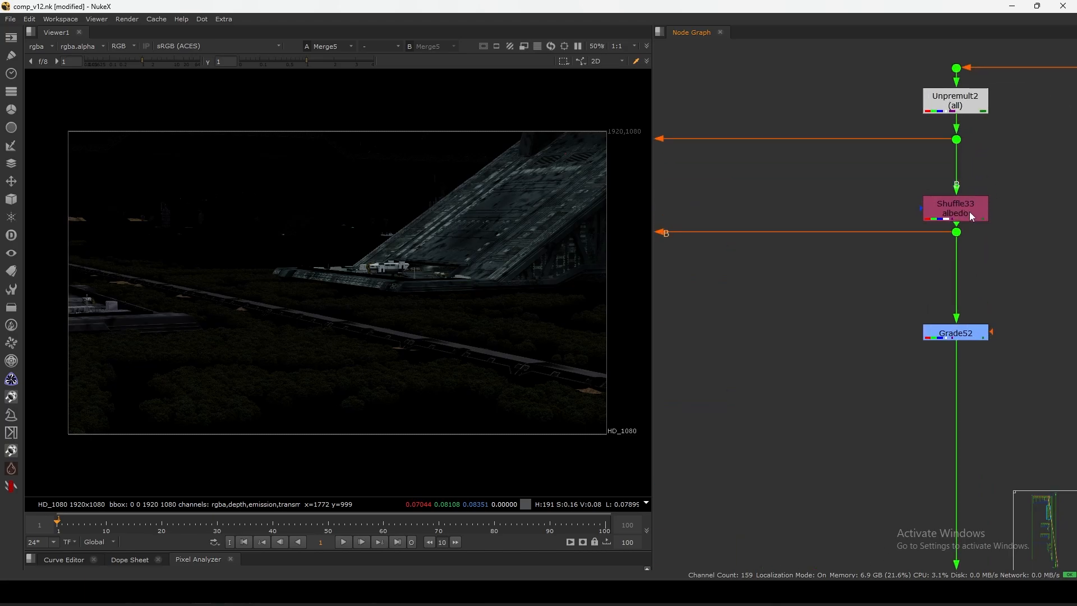
left_click(970, 213)
key("1")
scroll(471, 325, "up", 5)
Display the Shuffle34 diffuse_direct pass of the vehicle network in the viewer.
middle_click_drag(769, 256, 942, 258)
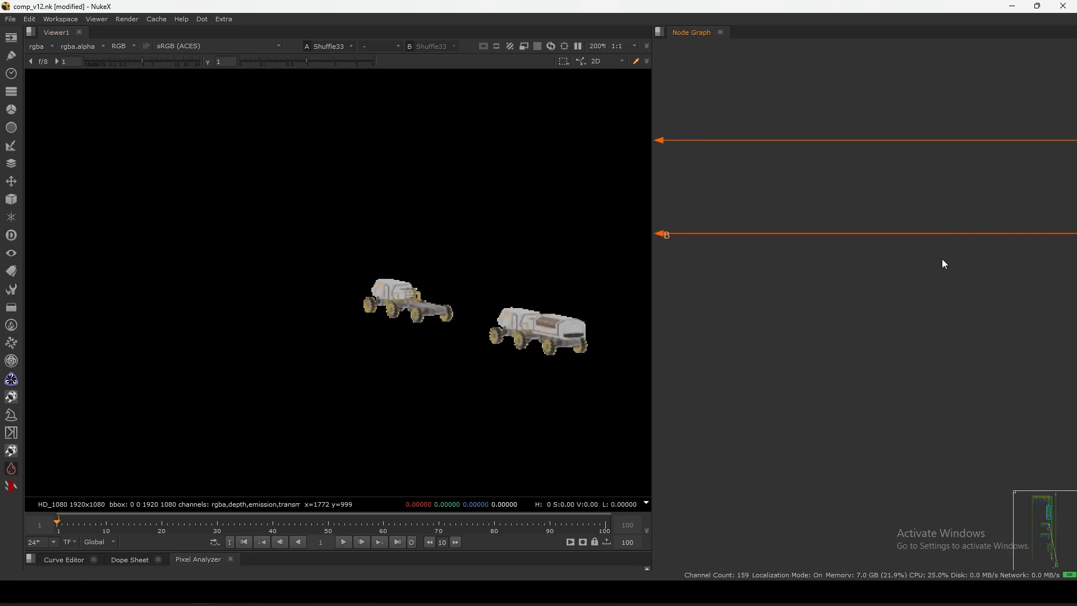
middle_click_drag(729, 247, 909, 225)
left_click(806, 180)
key("1")
Display the Merge46 divide result of the vehicles' diffuse_direct and albedo passes.
left_click(806, 164)
left_click(799, 214)
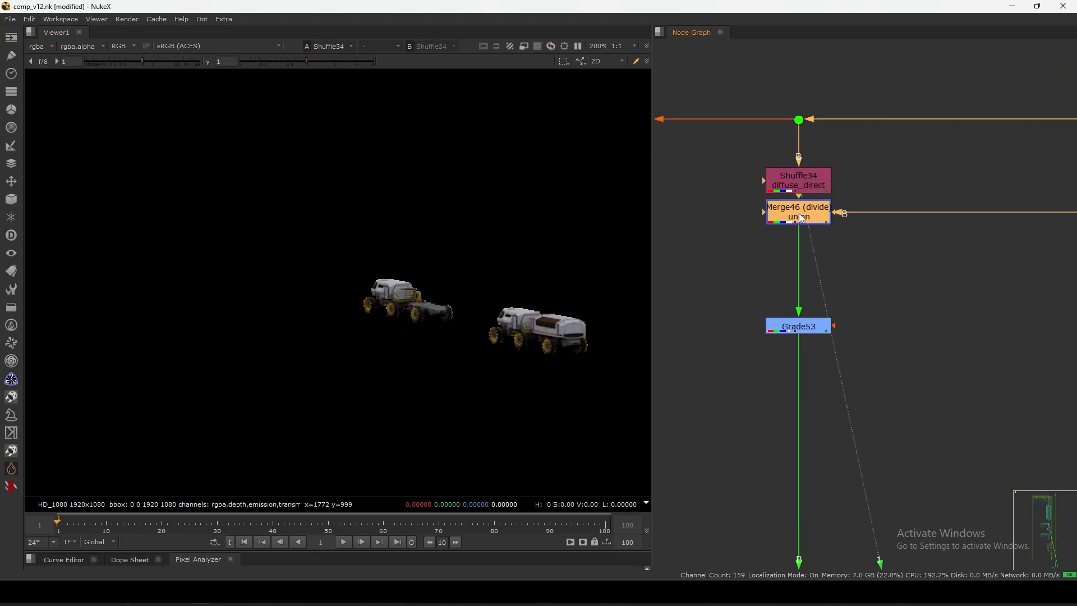
key("1")
scroll(753, 368, "down", 5)
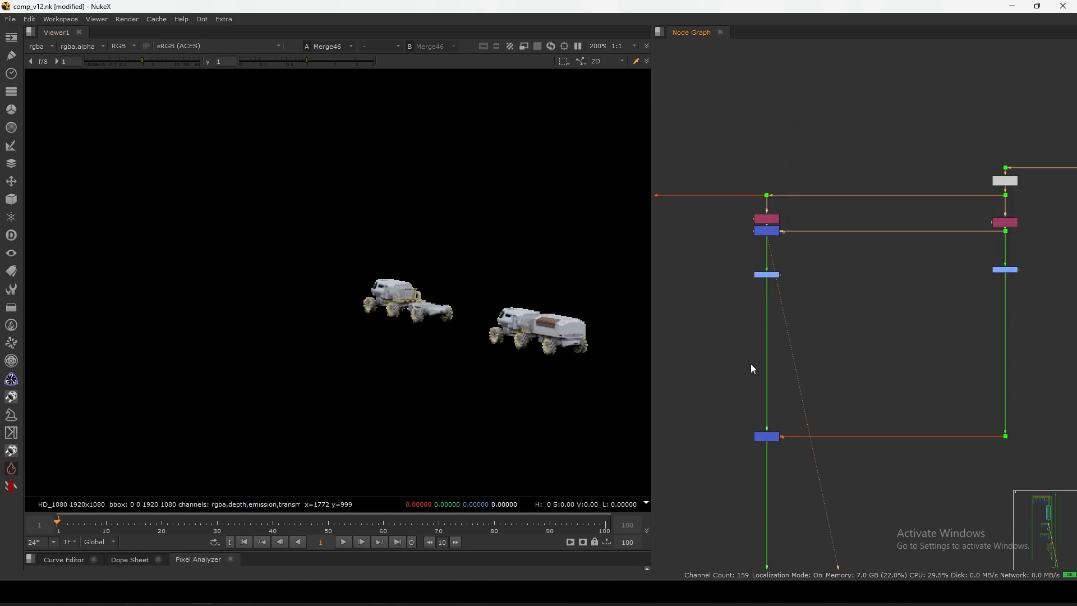
Display the graded albedo at Dot92, at the bottom of the vehicle network's albedo branch.
middle_click_drag(752, 368, 731, 257)
left_click_drag(1013, 140, 669, 211)
left_click(985, 326)
key("1")
left_click(1014, 344)
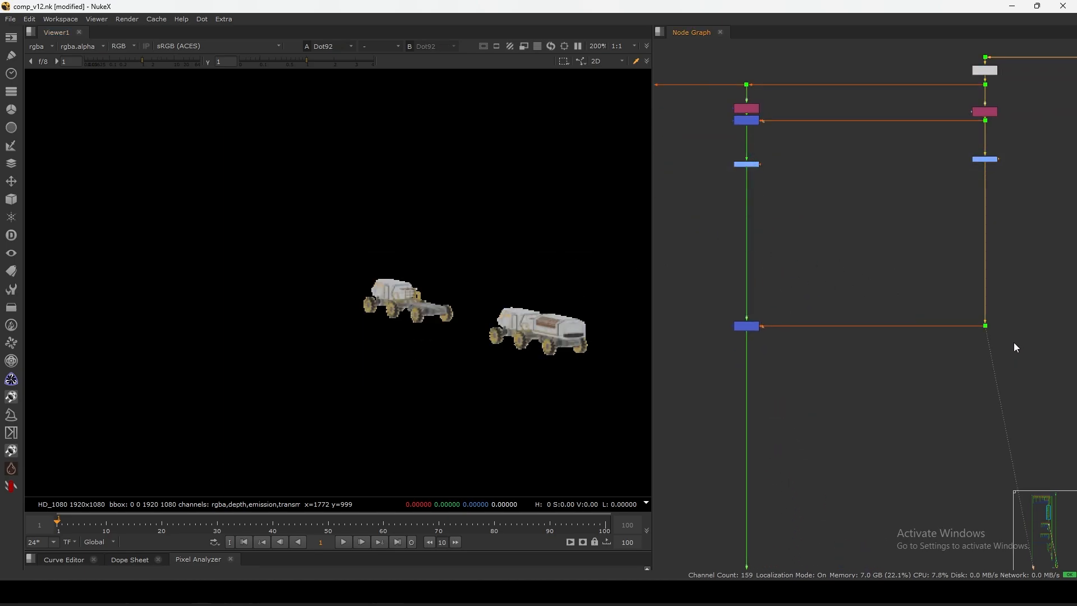
Display the Merge47 multiply result, where the graded albedo is combined with the vehicles' diffuse_direct branch.
scroll(750, 335, "up", 4)
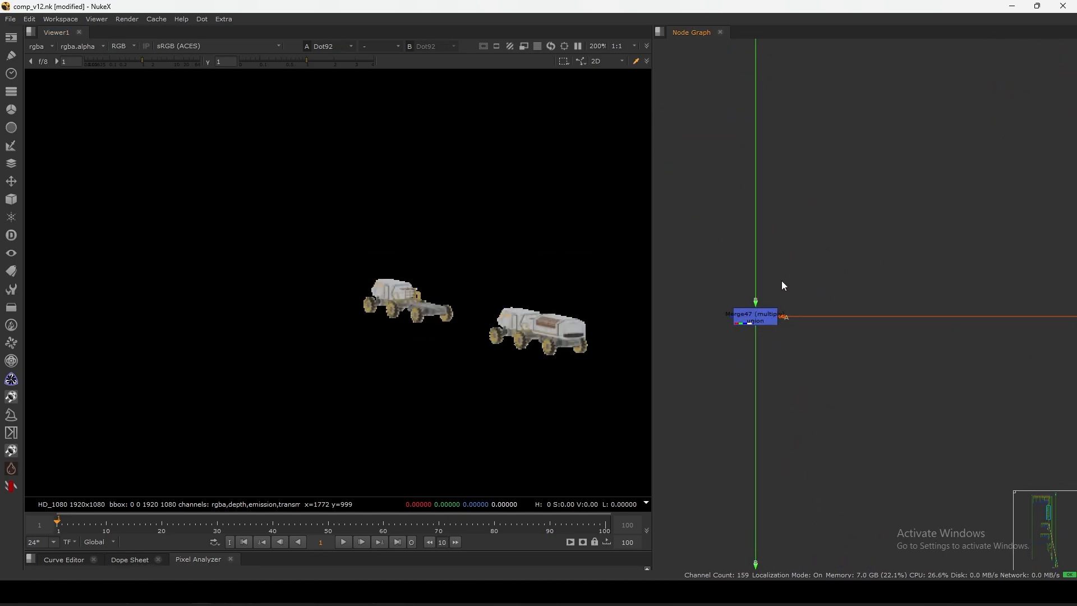
middle_click_drag(766, 117, 794, 202)
scroll(793, 193, "up", 3)
left_click(789, 162)
scroll(789, 166, "down", 3)
scroll(806, 343, "up", 2)
left_click_drag(866, 356, 753, 446)
key("1")
Display the Merge48 plus result that adds the neighbouring pass branch, and examine the branches feeding the vehicle network.
scroll(754, 443, "down", 5)
middle_click_drag(755, 477, 826, 310)
scroll(826, 310, "up", 3)
middle_click_drag(839, 371, 856, 308)
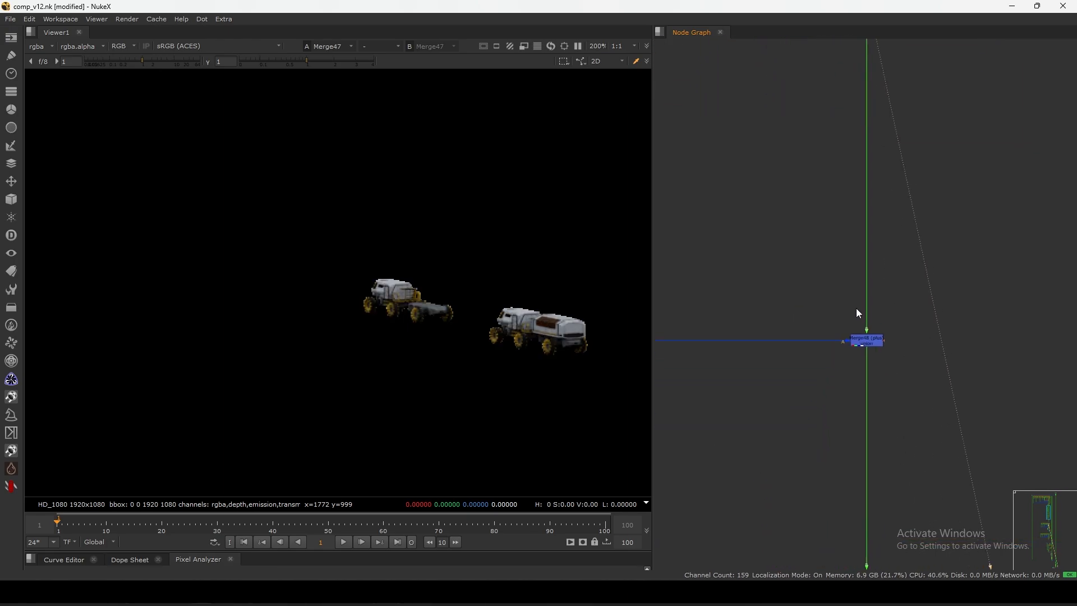
left_click(874, 331)
scroll(881, 352, "down", 5)
left_click(983, 252)
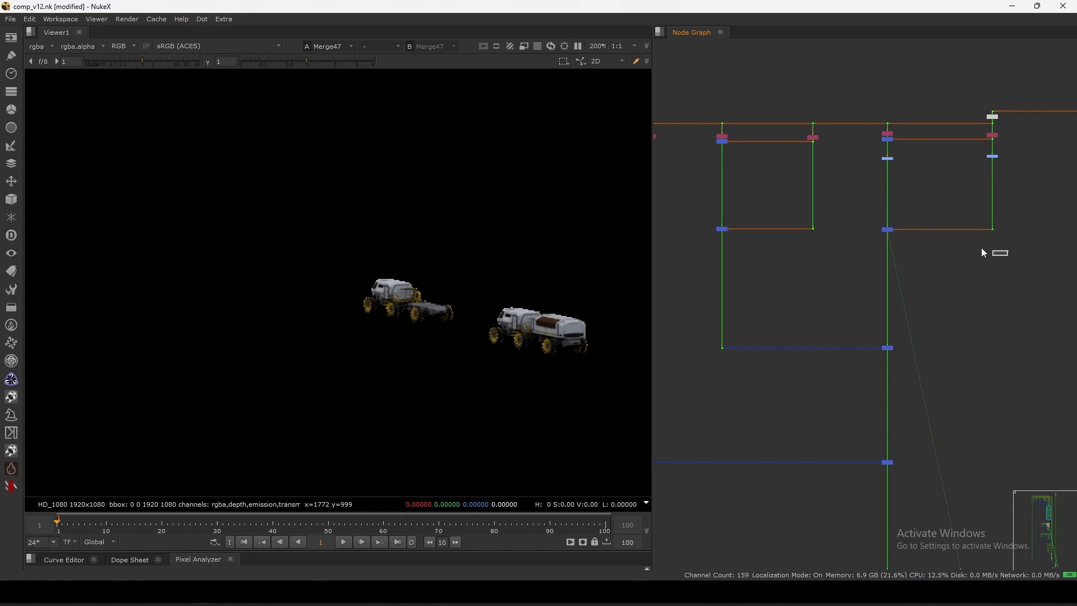
scroll(717, 241, "down", 3)
left_click_drag(893, 270, 963, 322)
key("1")
scroll(901, 305, "up", 3)
scroll(920, 253, "down", 4)
scroll(941, 203, "up", 2)
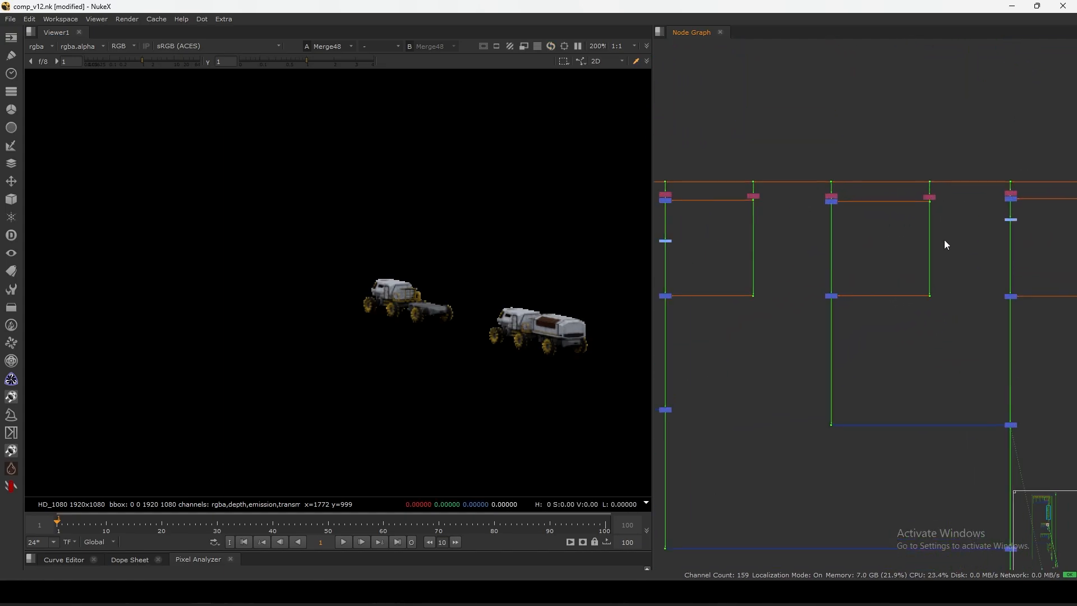
Display the Shuffle31 albedo pass beside the vehicles' diffuse_indirect branch.
scroll(836, 231, "up", 2)
scroll(875, 192, "up", 3)
left_click(875, 192)
key("1")
scroll(835, 251, "down", 2)
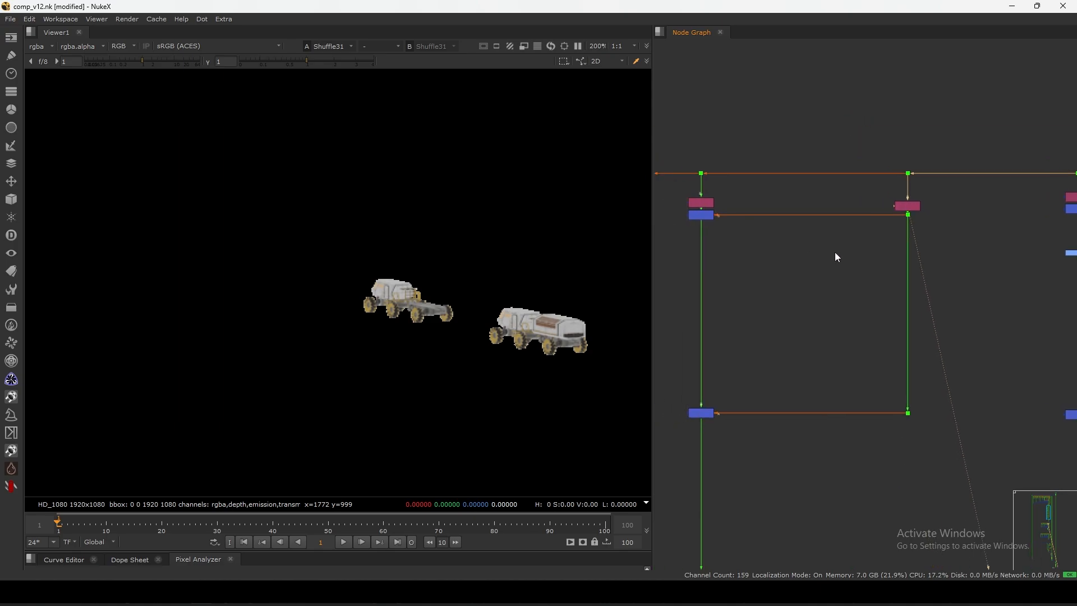
Display the Shuffle32 diffuse_indirect pass and its Merge44 divide result.
scroll(791, 196, "up", 2)
scroll(827, 180, "up", 3)
left_click(791, 192)
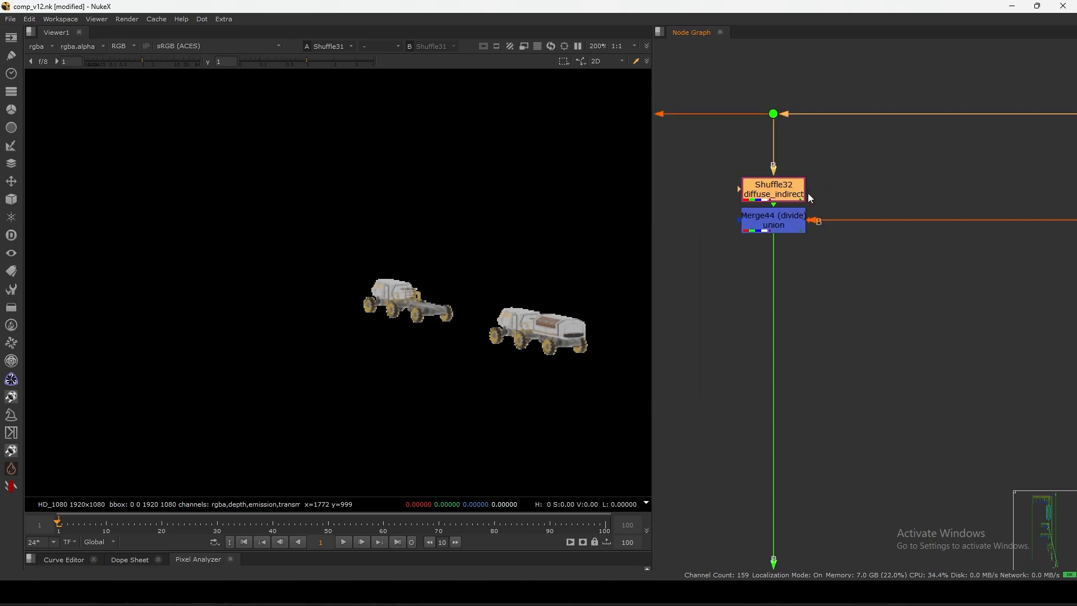
key("1")
left_click(819, 184)
scroll(815, 189, "down", 4)
left_click(793, 207)
key("1")
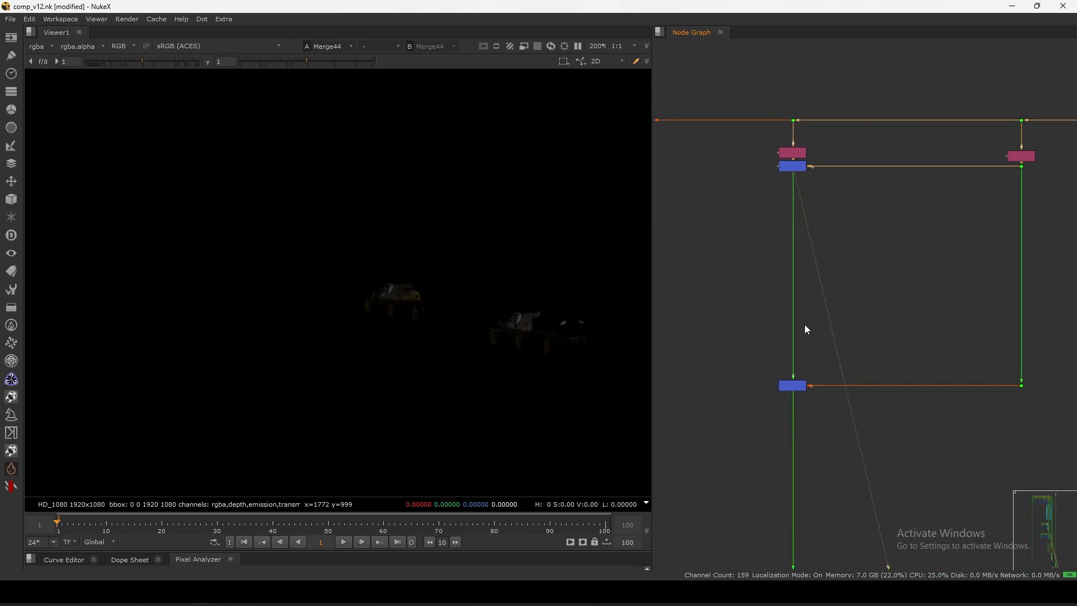
Display the Merge45 result, where the albedo is combined back into the diffuse_indirect branch.
left_click_drag(767, 331, 825, 395)
key("1")
left_click(806, 405)
Examine how the diffuse_indirect branch runs from its divide and multiply nodes into the plus merge with diffuse_direct.
scroll(805, 405, "down", 4)
middle_click_drag(799, 500, 784, 300)
left_click_drag(910, 302, 1014, 358)
middle_click_drag(836, 218, 843, 276)
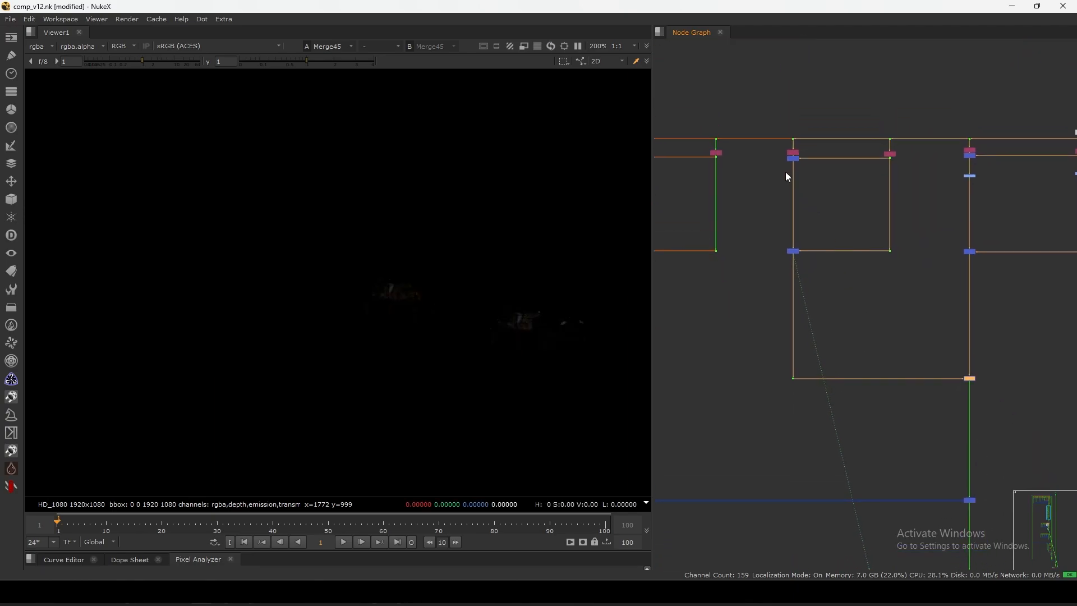
left_click_drag(772, 177, 809, 156)
left_click_drag(765, 230, 825, 281)
left_click_drag(936, 360, 996, 402)
middle_click_drag(749, 213, 800, 251)
Display the Shuffle29 specular_albedo pass and enlarge the two vehicles in the viewer.
scroll(883, 187, "up", 10)
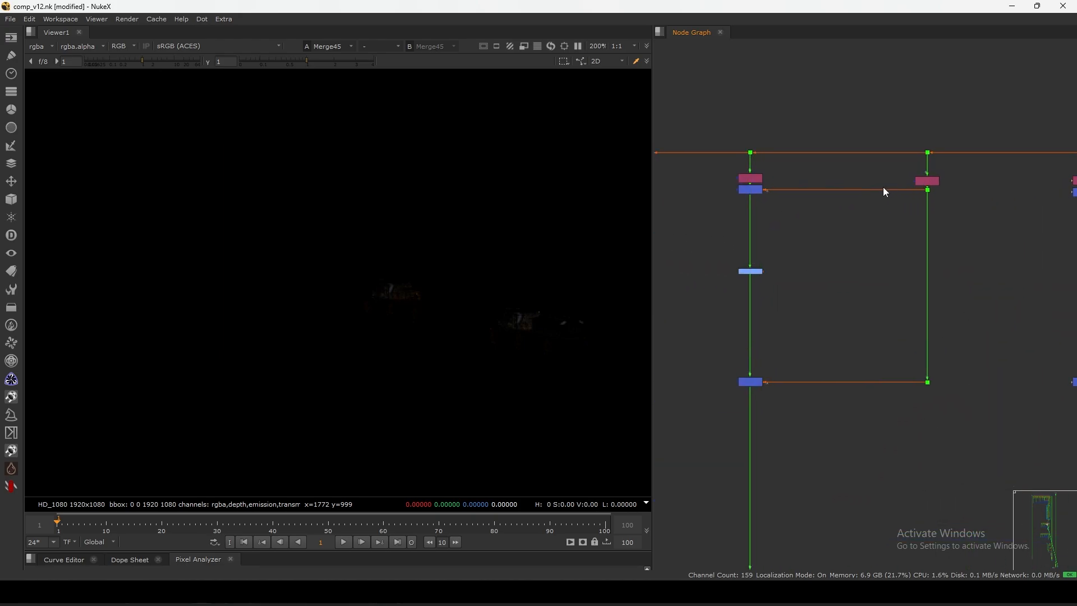
middle_click_drag(903, 192, 896, 195)
left_click_drag(896, 194, 855, 202)
key("1")
left_click(860, 207)
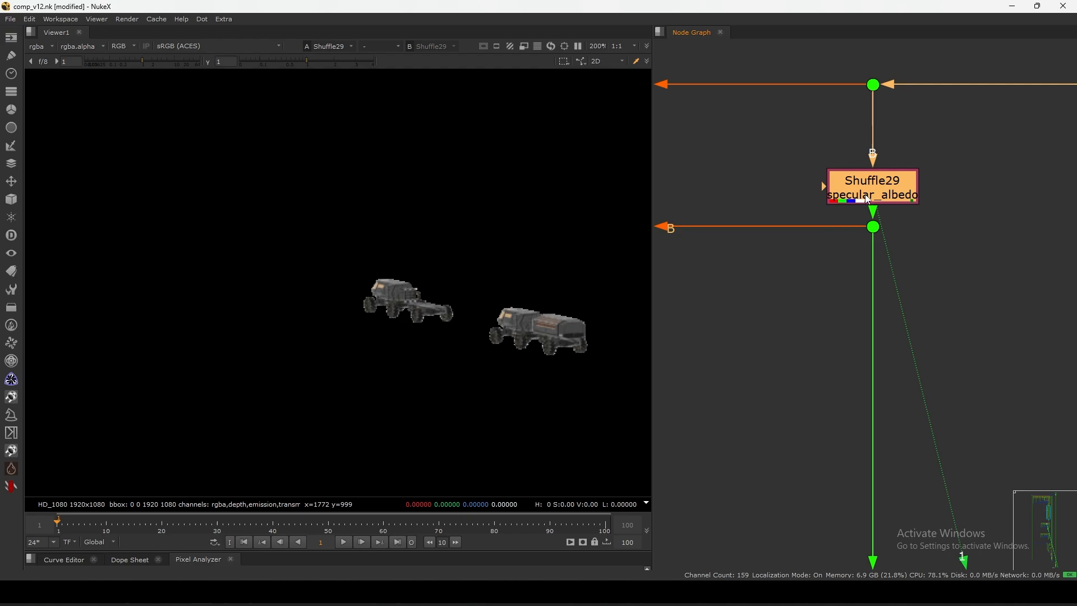
scroll(533, 297, "up", 8)
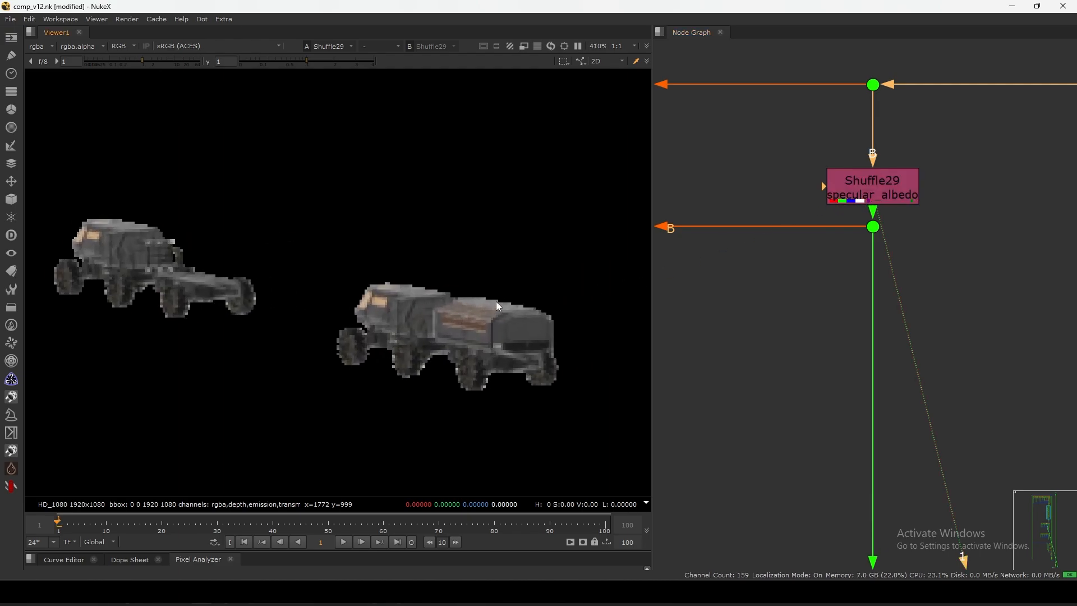
left_click_drag(520, 285, 409, 358)
Display the Shuffle30 specular_direct pass of the vehicles.
scroll(864, 174, "down", 5)
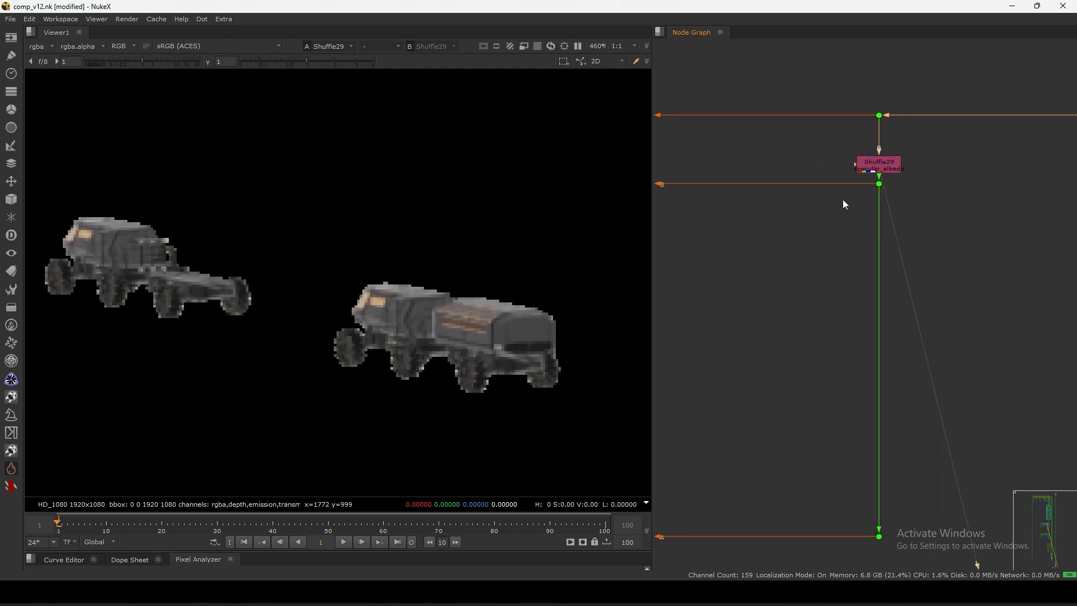
middle_click_drag(686, 218, 876, 210)
scroll(796, 160, "up", 3)
left_click(786, 143)
key("1")
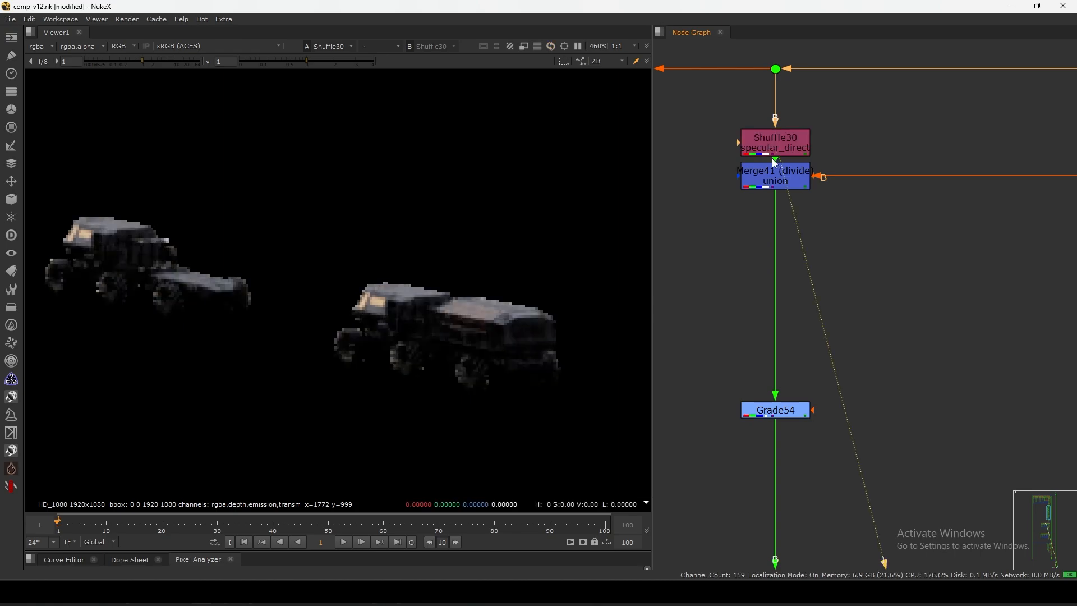
Display the specular_albedo pass at Shuffle29 again and inspect the vehicles' reflective colours.
scroll(794, 184, "down", 4)
mouse_move(877, 182)
middle_mouse_down()
mouse_move(753, 208)
mouse_move(874, 194)
middle_mouse_up()
scroll(904, 184, "up", 4)
left_click(929, 187)
key("1")
left_click(752, 211)
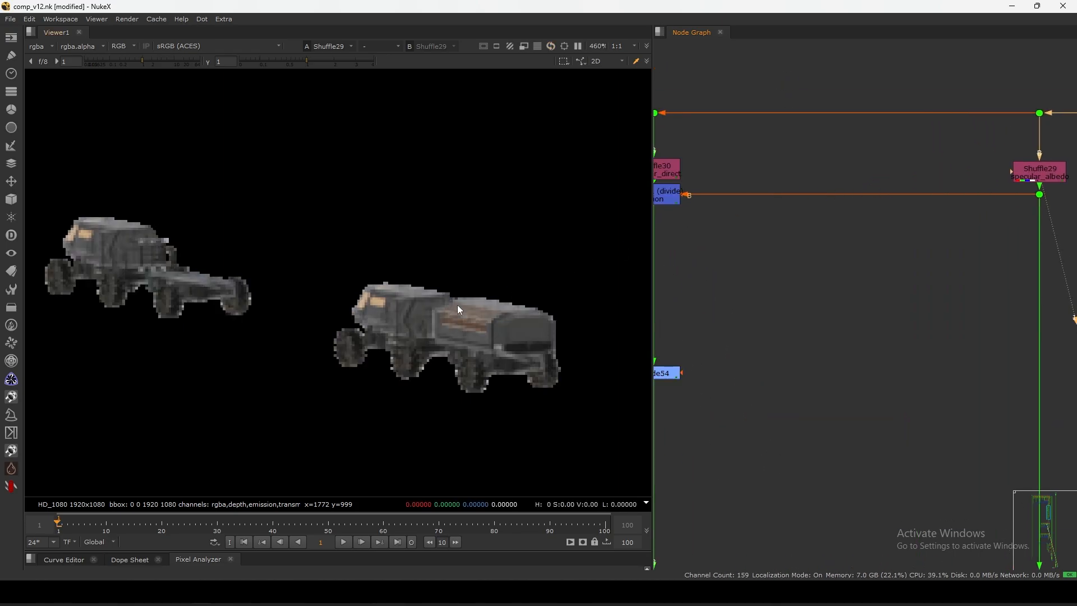
left_click_drag(385, 294, 368, 308)
left_click(1053, 169)
Display the specular_direct pass followed by the Merge41 divide result, and inspect the divided vehicles.
middle_click_drag(690, 175, 793, 172)
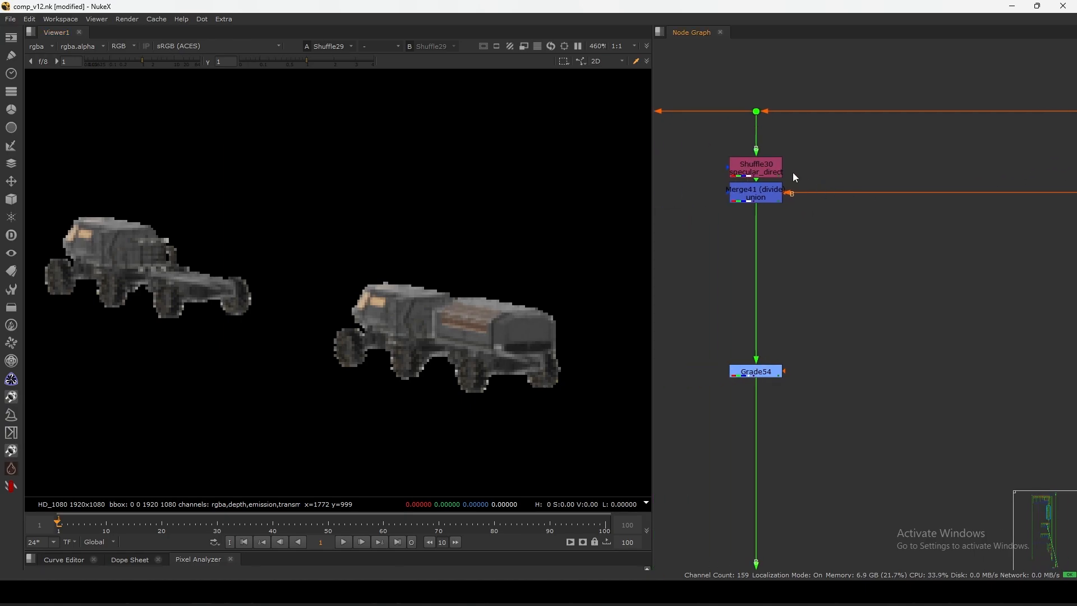
left_click(757, 168)
key("1")
left_click(682, 194)
left_click(759, 195)
key("1")
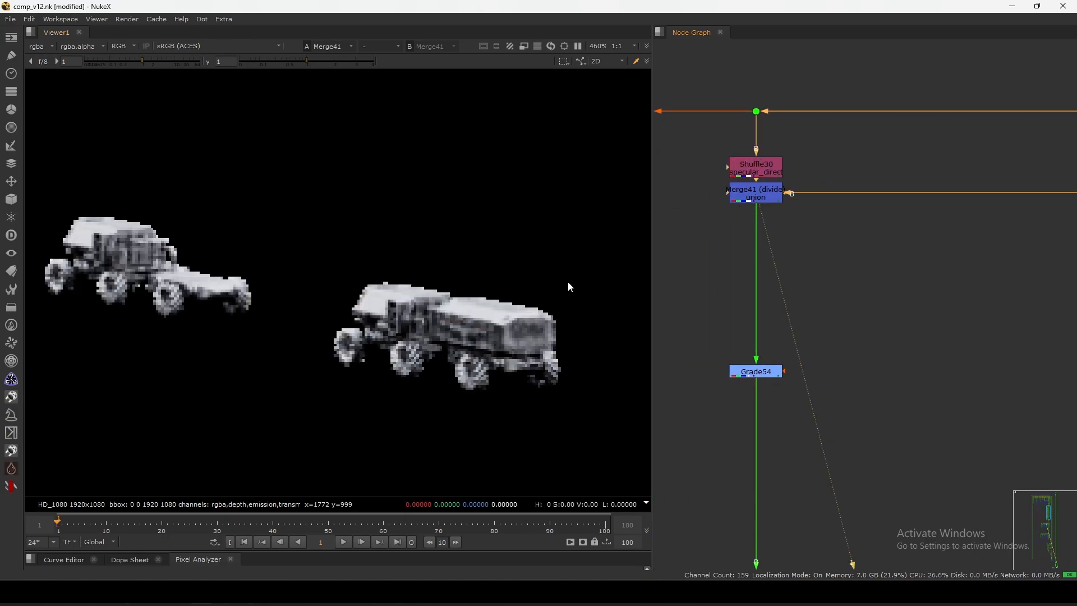
left_click_drag(576, 241, 284, 384)
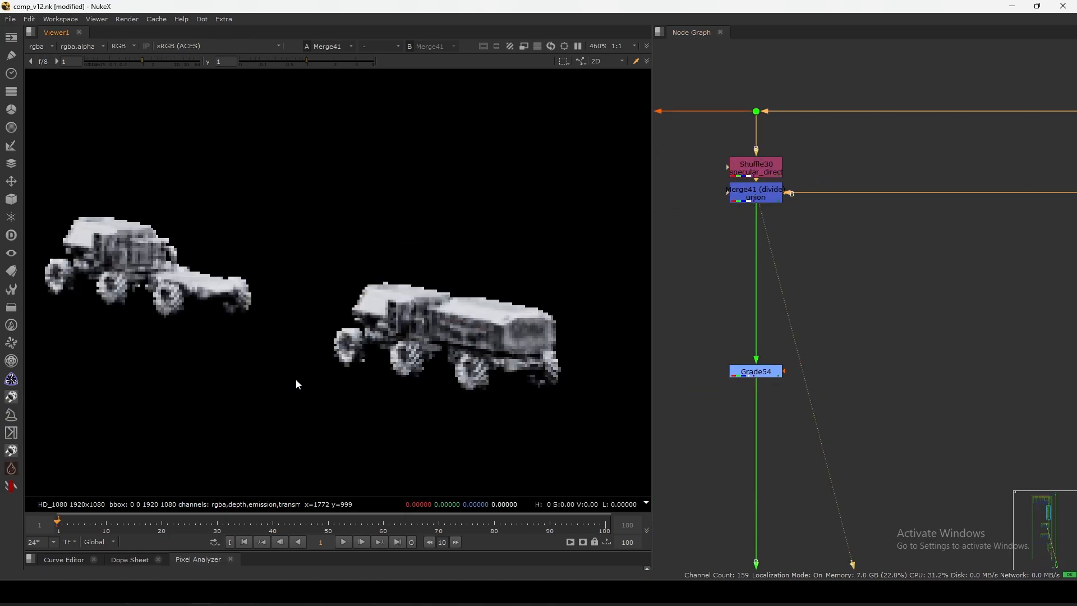
Compare Shuffle30's specular_direct pass with the Merge41 divide result by switching the viewer between them.
left_click(762, 172)
key("1")
left_click(759, 194)
key("1")
left_click_drag(542, 282, 440, 337)
Display the specular albedo at the branch's lower dot, followed by the Merge42 multiply result.
scroll(813, 197, "down", 8)
middle_click_drag(780, 329, 754, 237)
scroll(835, 182, "up", 3)
middle_click_drag(840, 172, 861, 227)
left_click_drag(925, 210, 875, 251)
key("1")
left_click_drag(797, 209, 742, 262)
key("1")
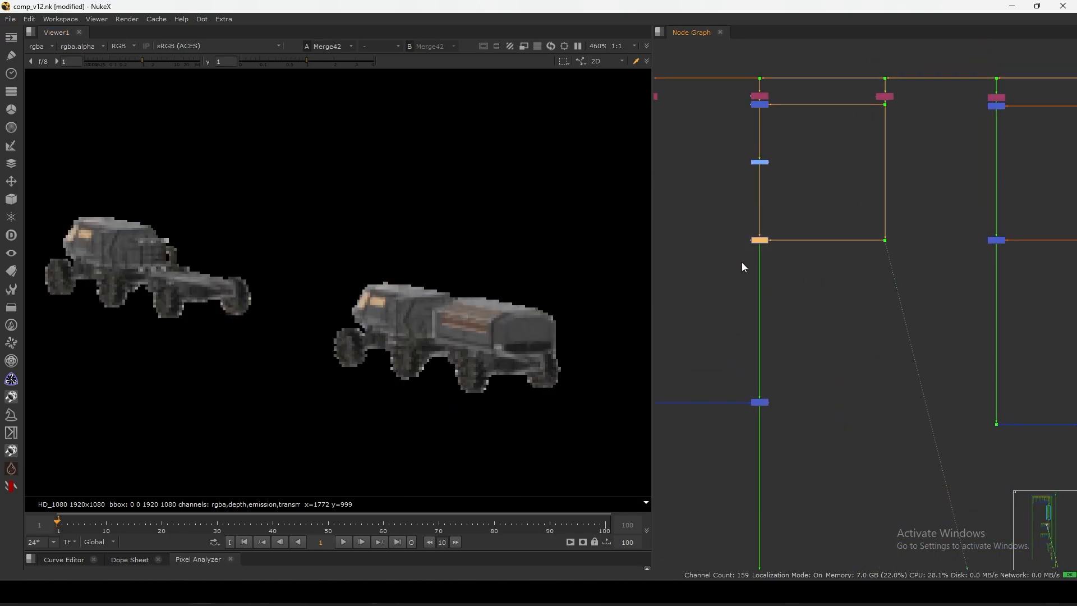
Display the original specular_direct pass at Shuffle30 for comparison with the multiplied result.
left_click(763, 183)
middle_click_drag(753, 96, 759, 143)
scroll(770, 147, "up", 3)
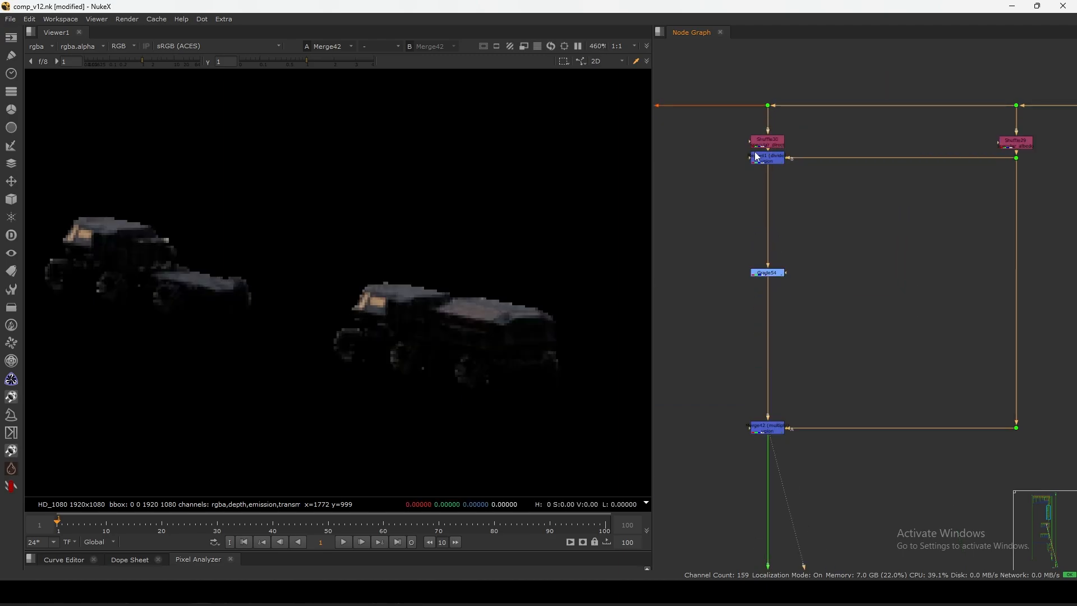
scroll(786, 144, "up", 2)
left_click(789, 149)
key("1")
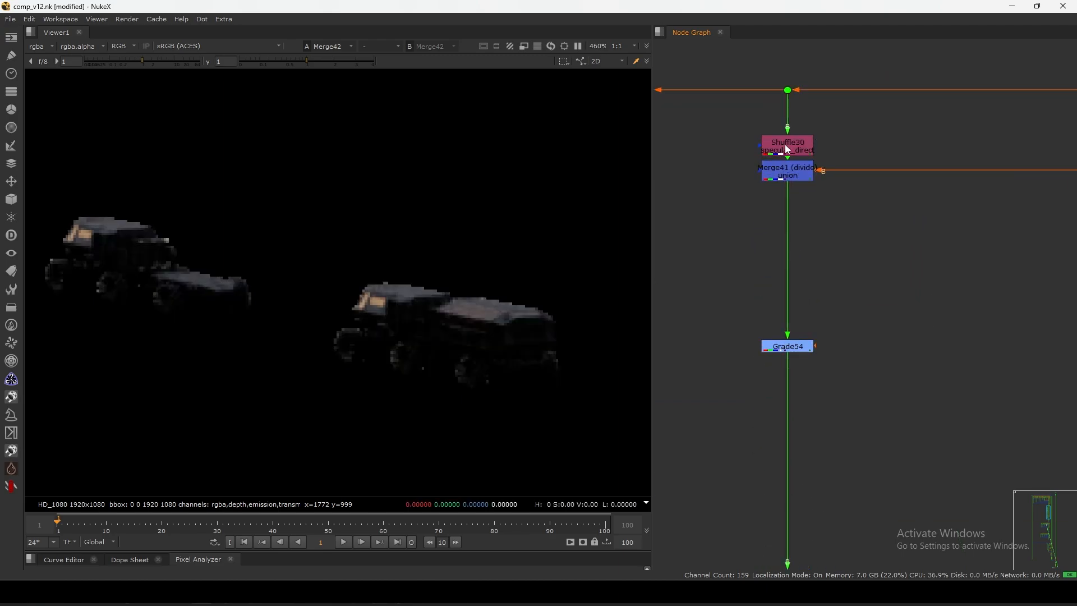
Display the Merge42 multiply result and disable Grade54 in the specular_direct branch.
scroll(791, 147, "down", 4)
middle_click_drag(767, 303, 788, 268)
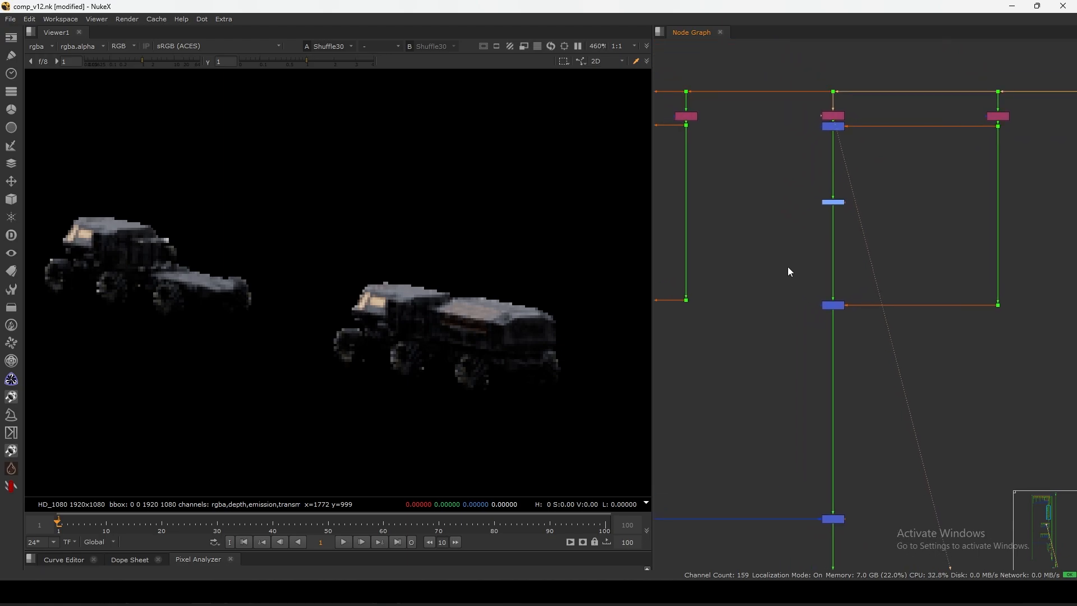
left_click(834, 306)
key("1")
left_click(840, 243)
scroll(840, 242, "up", 2)
left_click_drag(897, 156, 780, 226)
key("d")
Compare Shuffle30's specular_direct pass with the ungraded Merge42 result by switching the viewer between them repeatedly.
left_click(826, 73)
key("1")
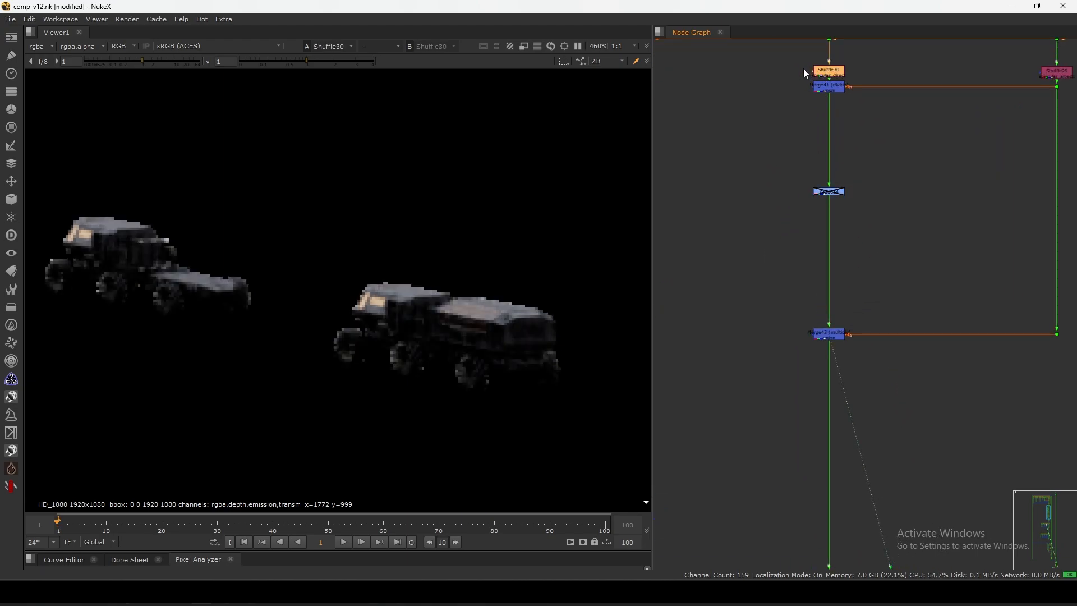
left_click(804, 68)
left_click_drag(767, 302, 874, 373)
key("1")
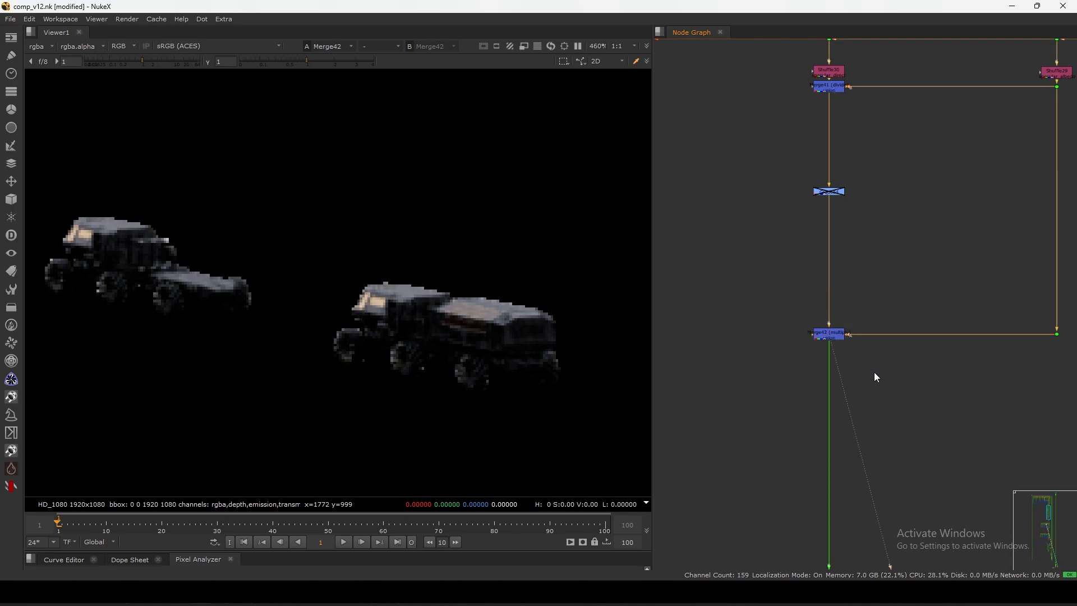
left_click(829, 73)
key("1")
left_click_drag(767, 286, 894, 383)
key("1")
Display the specular albedo at Dot86, where it feeds the Merge42 multiply.
left_click(948, 256)
middle_click_drag(948, 255, 826, 293)
left_click_drag(986, 55, 894, 335)
left_click(917, 174)
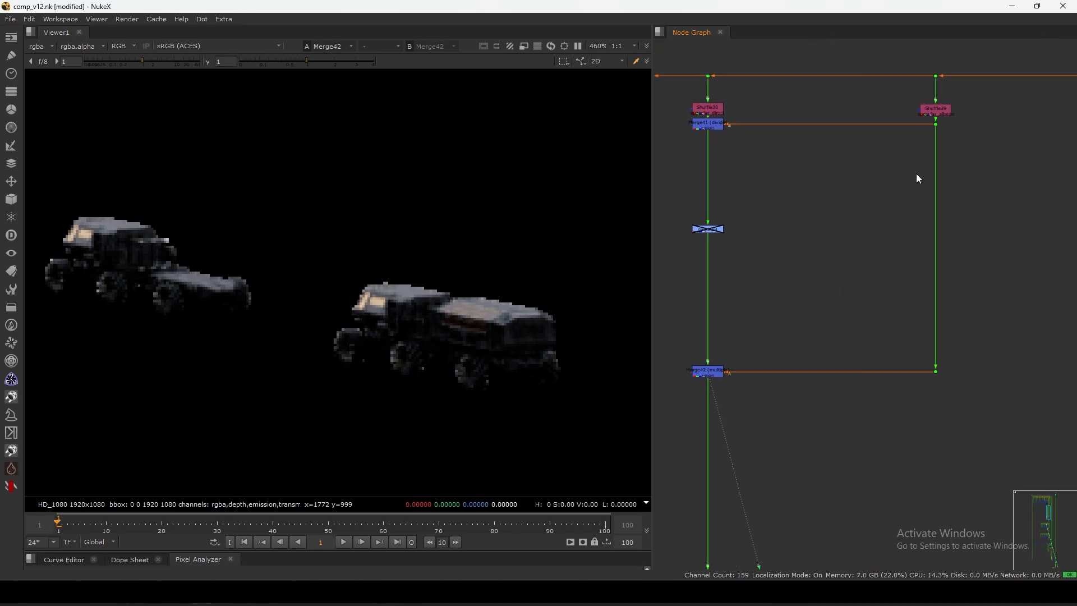
left_click_drag(1008, 335, 913, 441)
key("1")
Re-enable Grade54 and display its graded output of the divided specular_direct pass.
middle_click_drag(766, 208, 778, 206)
mouse_move(796, 196)
left_mouse_down()
mouse_move(750, 234)
mouse_move(661, 274)
left_mouse_up()
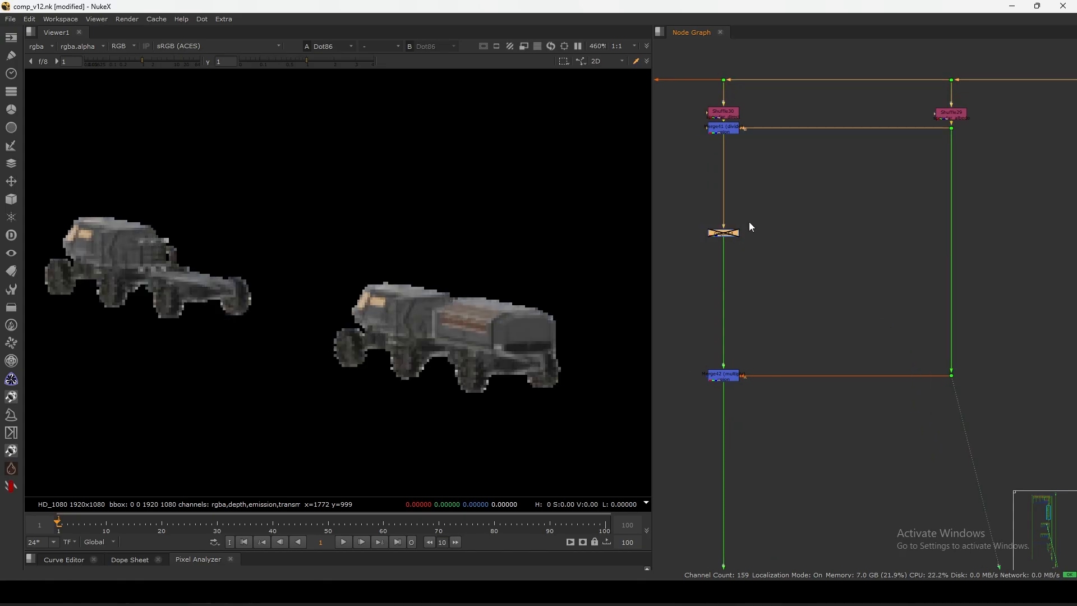
key("d")
mouse_move(818, 181)
left_mouse_down()
mouse_move(679, 259)
mouse_move(668, 278)
left_mouse_up()
key("1")
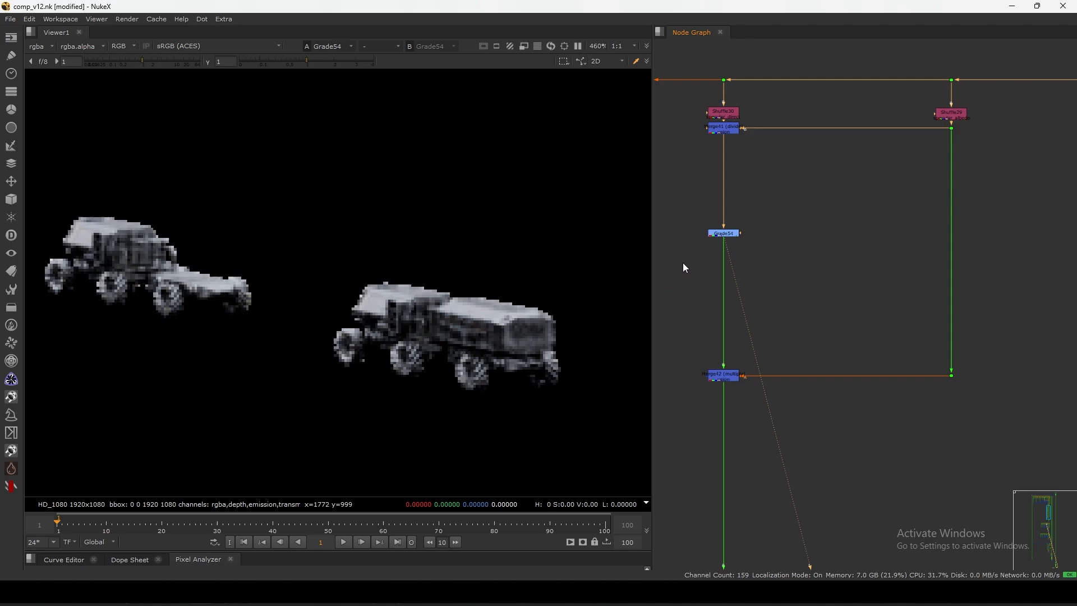
Display the Merge42 multiply result with Grade54 active, and select Grade54.
middle_click_drag(683, 262, 684, 263)
left_click(725, 374)
key("1")
middle_click_drag(781, 194, 819, 177)
left_click_drag(820, 178, 722, 243)
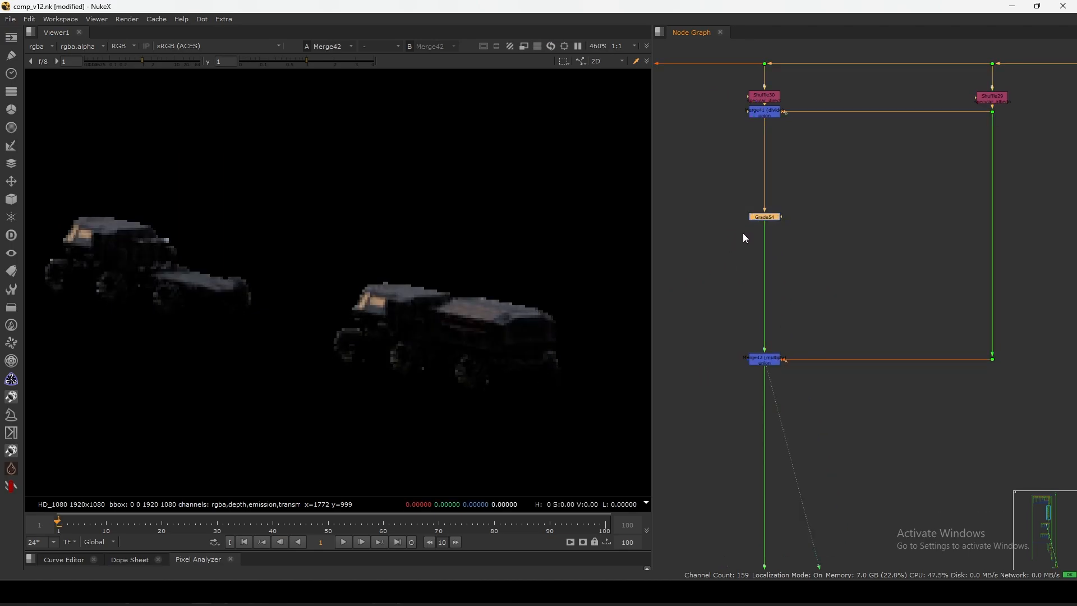
Insert a Grade node in the specular albedo branch and set its whitepoint temperature to 0.23.
scroll(926, 221, "up", 3)
key("g")
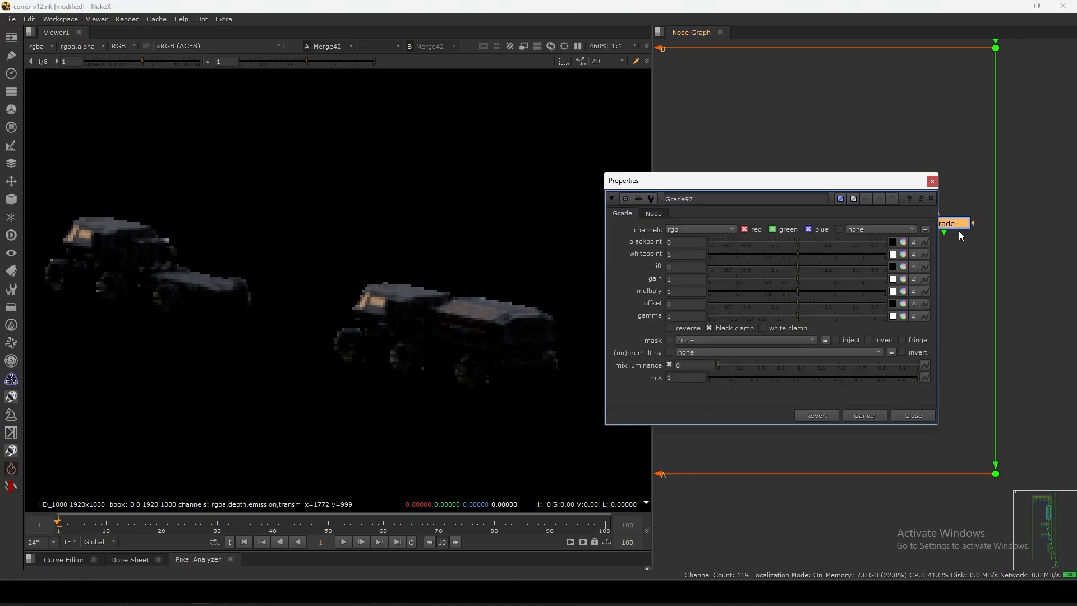
left_click_drag(974, 225, 998, 226)
left_click(904, 254)
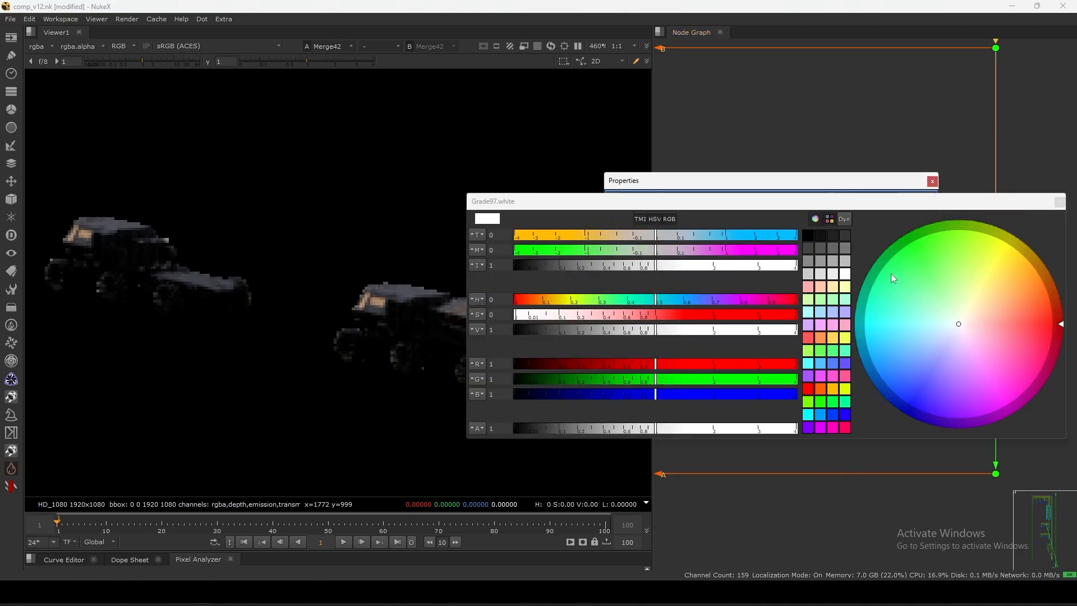
left_click_drag(671, 242, 701, 236)
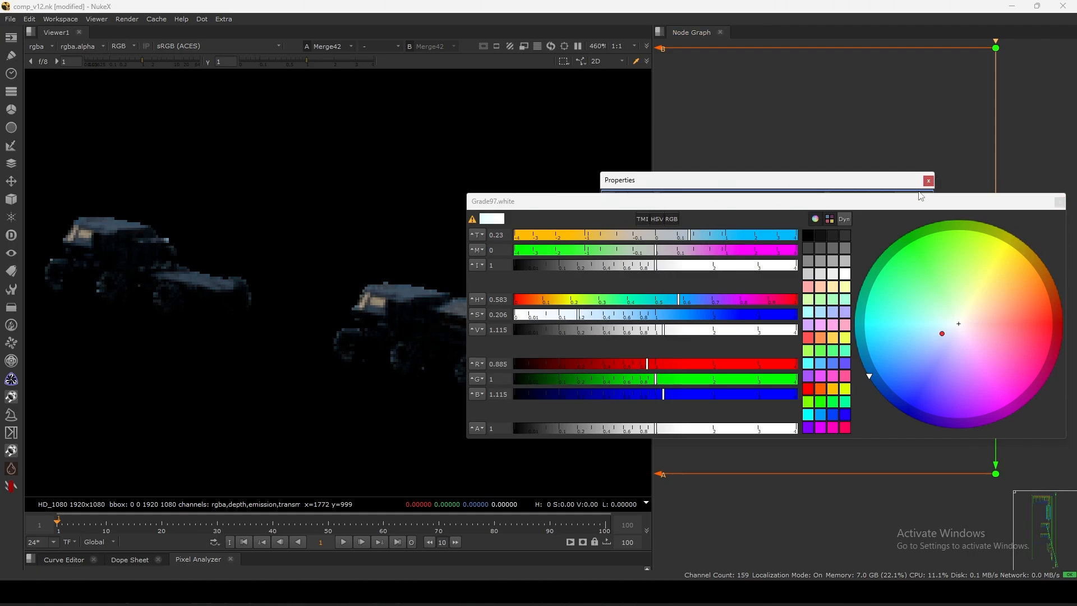
Close the properties and delete the trial Grade node from the specular albedo branch.
left_click(933, 181)
left_click_drag(946, 191, 1060, 260)
key("Delete")
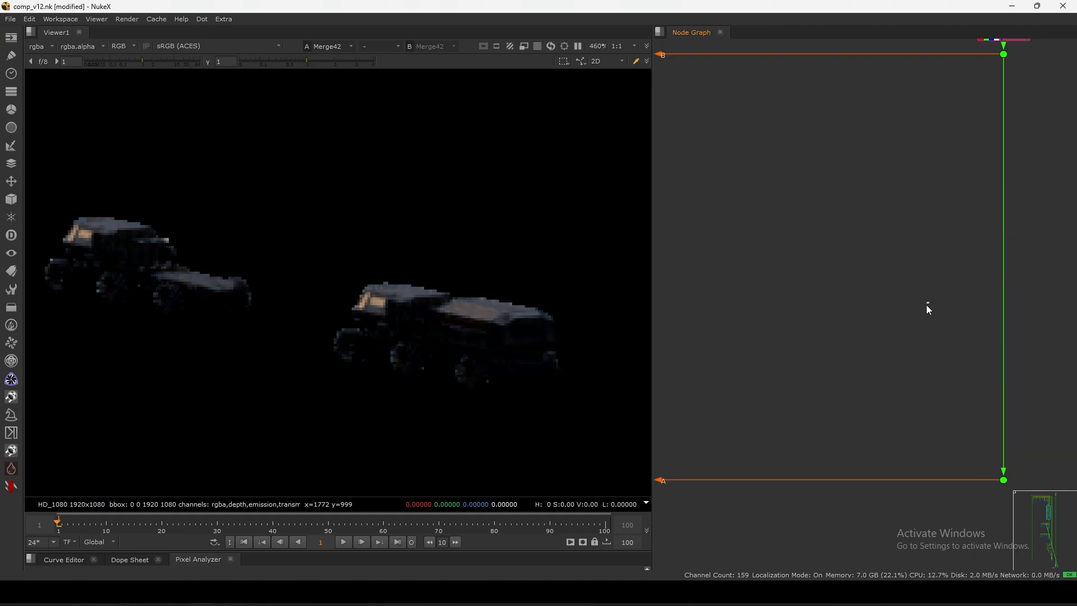
Display the Merge43 plus result, where the two specular branches are added together.
scroll(869, 166, "down", 10)
middle_click_drag(743, 197, 838, 186)
middle_click_drag(907, 260, 840, 241)
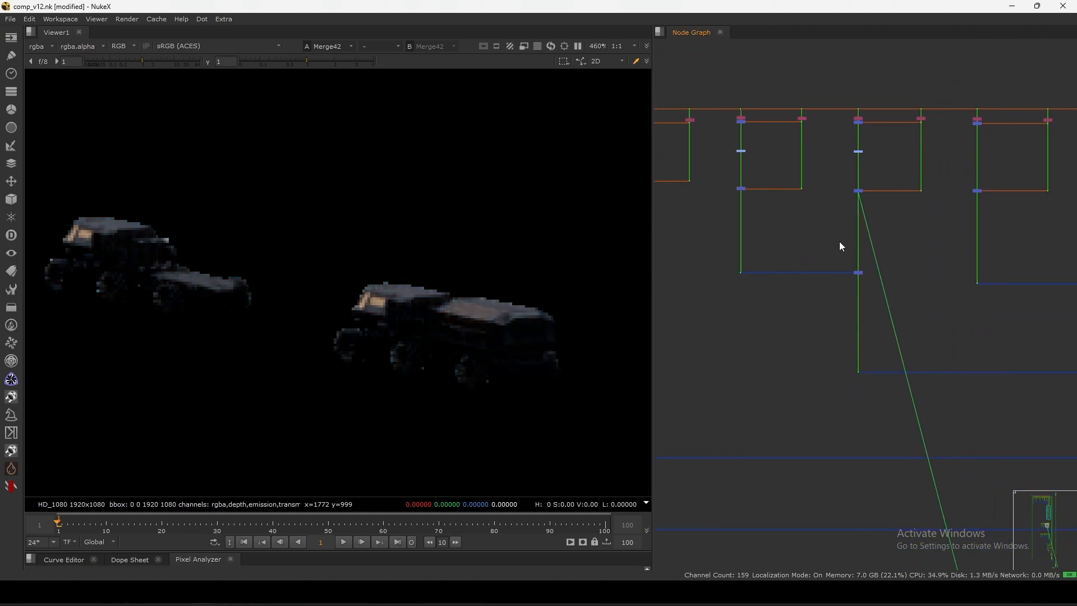
scroll(853, 235, "up", 2)
left_click_drag(913, 251, 807, 319)
key("1")
left_click(884, 278)
scroll(859, 289, "up", 6)
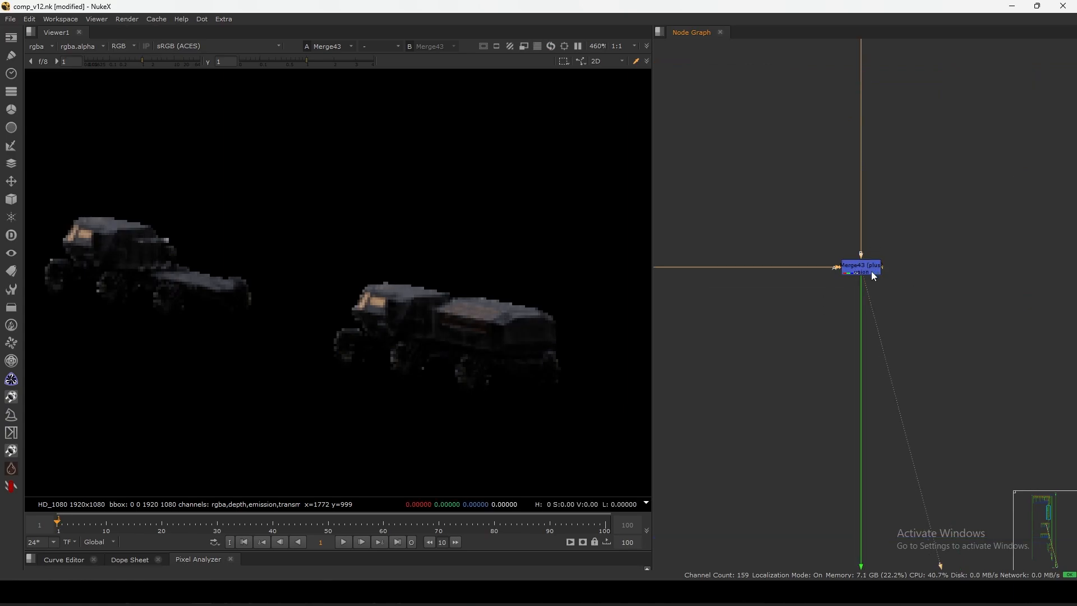
Display the Merge49 plus result, where the specular branches are added to the diffuse branches.
scroll(904, 258, "down", 9)
middle_click_drag(924, 291, 729, 268)
left_click_drag(918, 218, 872, 259)
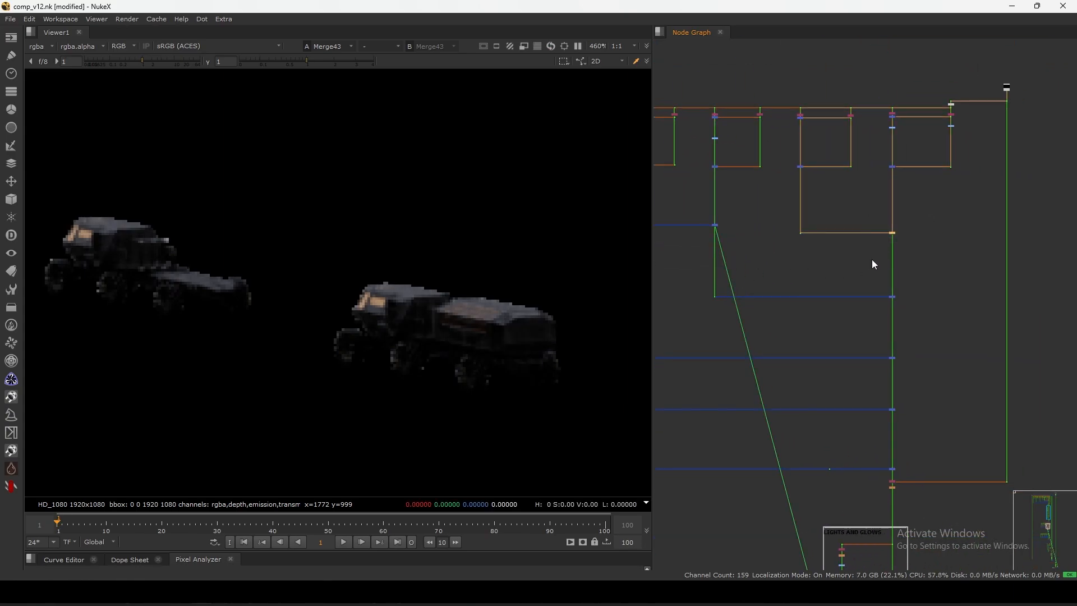
key("1")
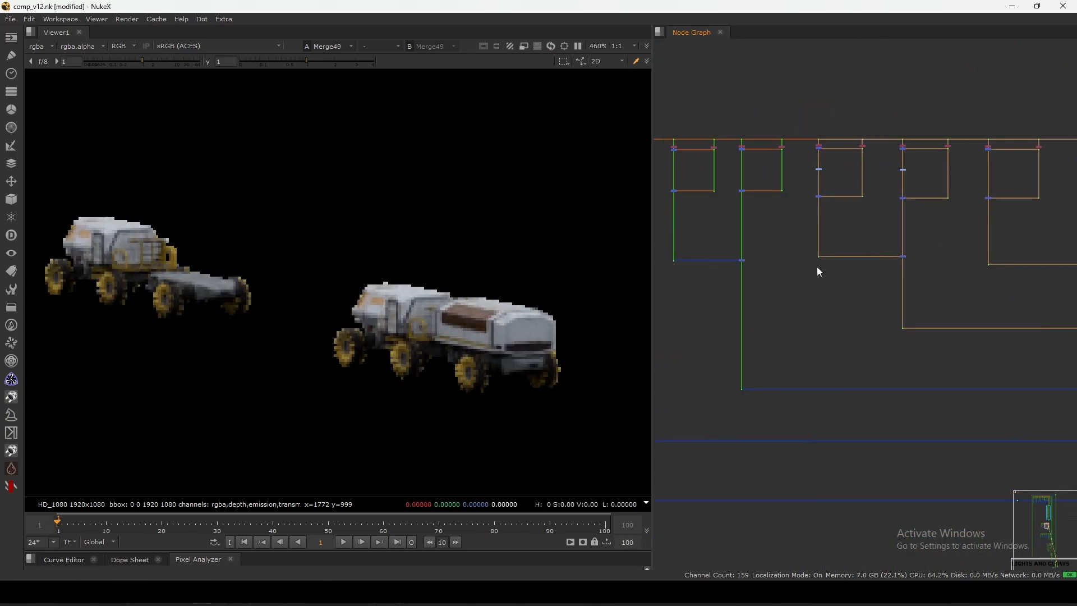
Display the combined output at the lower dot of the next pair of pass branches.
middle_click_drag(817, 267, 889, 252)
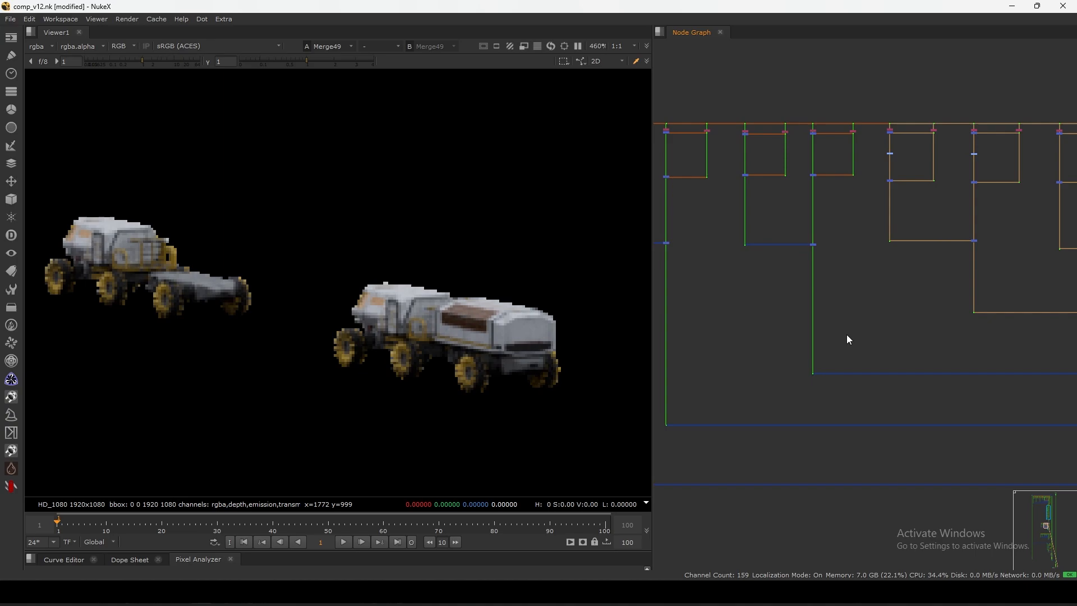
left_click_drag(861, 341, 756, 413)
key("1")
Select the chain of pass merges and display the Copy2 node below them.
scroll(841, 306, "down", 6)
left_click_drag(716, 225, 995, 373)
scroll(943, 360, "up", 10)
middle_click_drag(943, 360, 859, 203)
scroll(847, 246, "up", 3)
left_click(837, 252)
left_click(811, 265)
key("1")
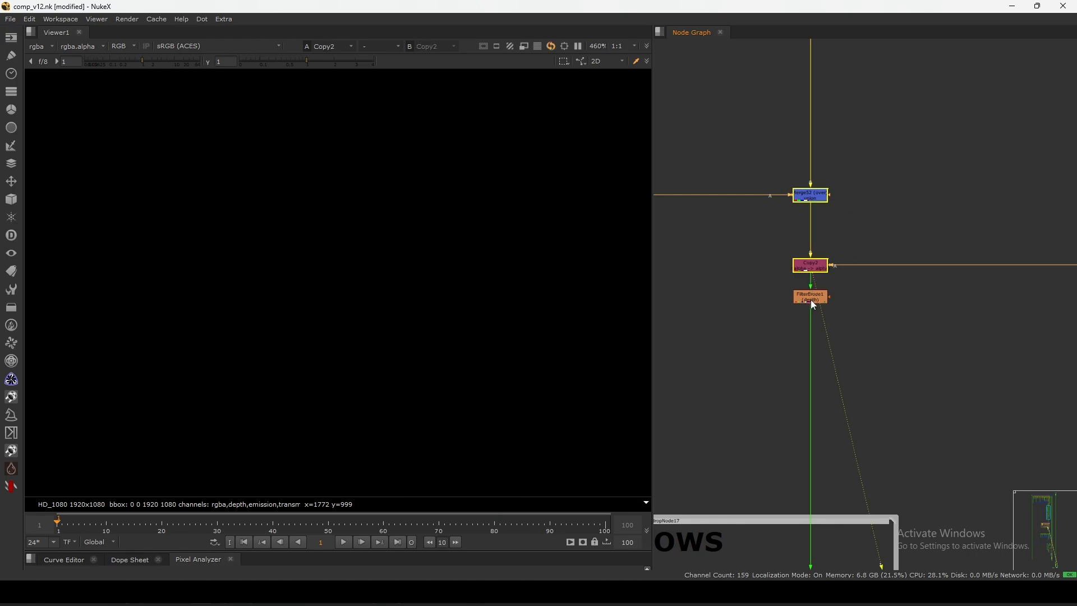
Display the FilterErode result directly below Copy2.
left_click_drag(810, 300, 814, 308)
key("1")
middle_click_drag(813, 310, 876, 162)
scroll(876, 168, "up", 4)
middle_click_drag(875, 200, 875, 202)
left_click_drag(833, 194, 834, 189)
Examine the LIGHTS AND GLOWS group and how it branches off the main vehicle stream below the FilterErode node.
scroll(808, 261, "down", 6)
middle_click_drag(797, 353, 813, 238)
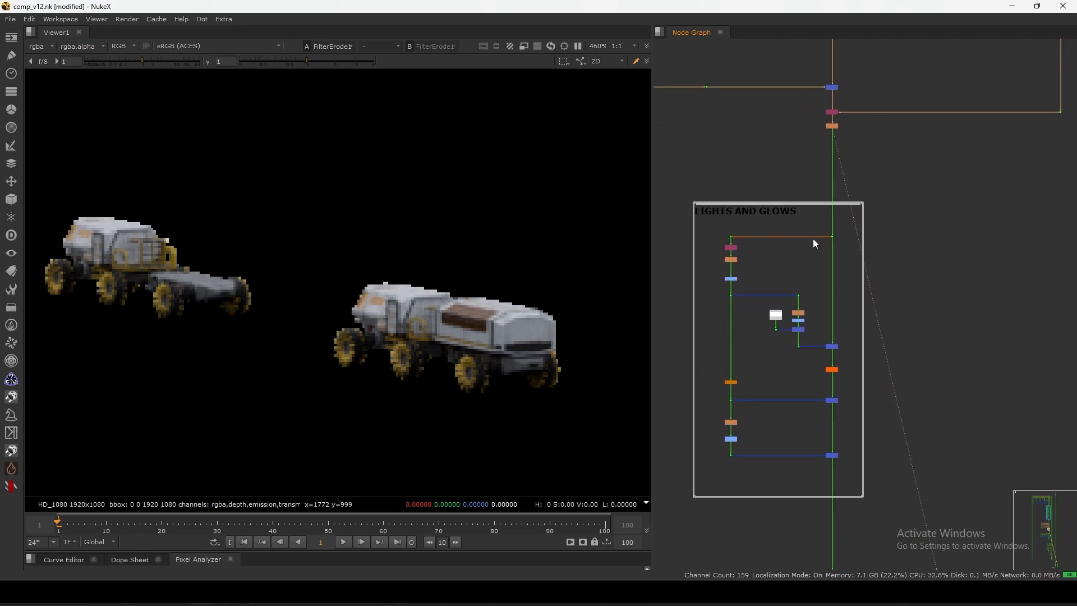
scroll(829, 139, "up", 4)
middle_click_drag(839, 117, 840, 169)
left_click(838, 160)
scroll(836, 168, "down", 6)
middle_click_drag(831, 358, 829, 322)
scroll(862, 185, "up", 8)
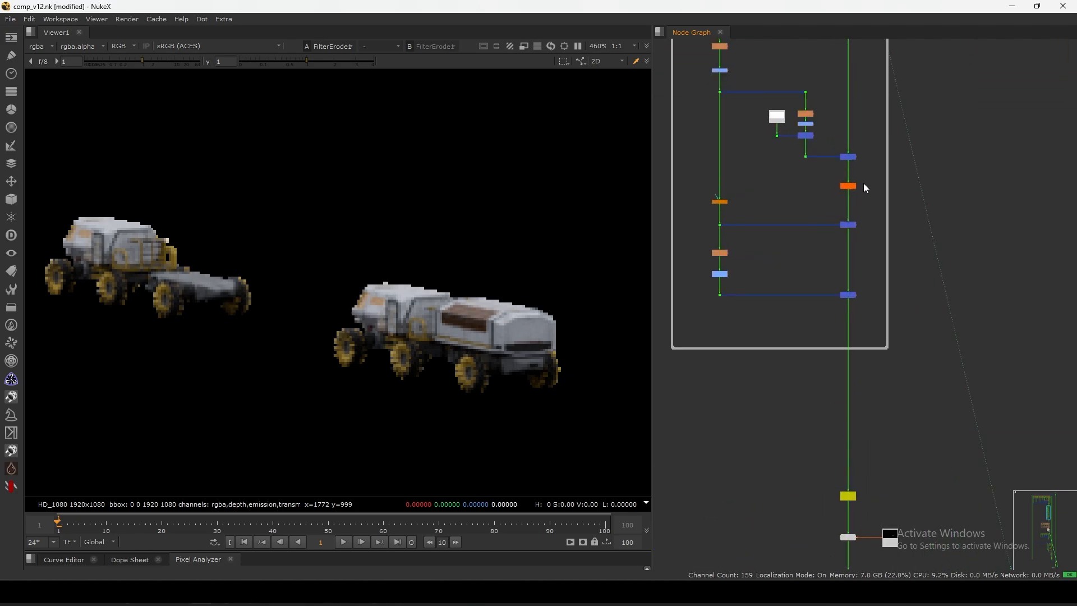
Display the Premult24 result inside the LIGHTS AND GLOWS group.
left_click(849, 196)
key("1")
scroll(849, 200, "down", 10)
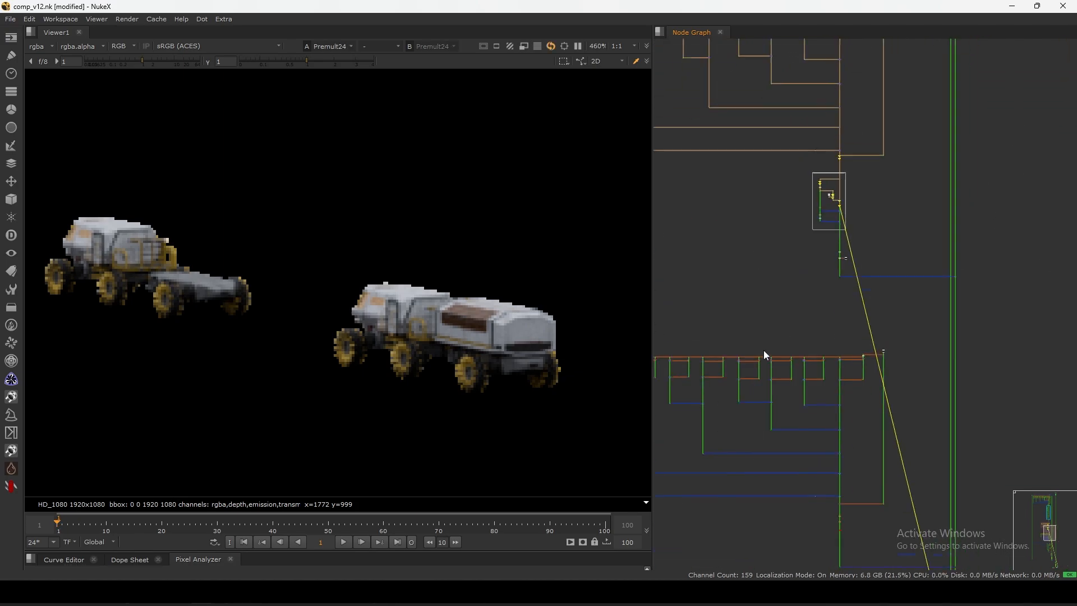
Display Unpremult2 at the start of the vehicle pass branches, followed by the Shuffle33 albedo pass below it.
scroll(829, 209, "up", 8)
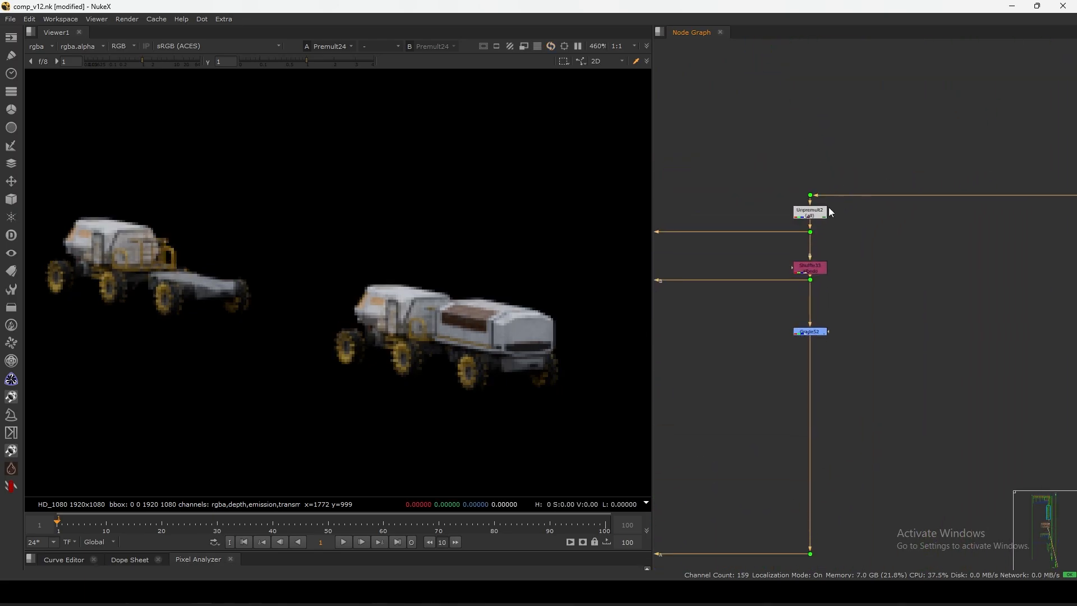
left_click(802, 228)
key("1")
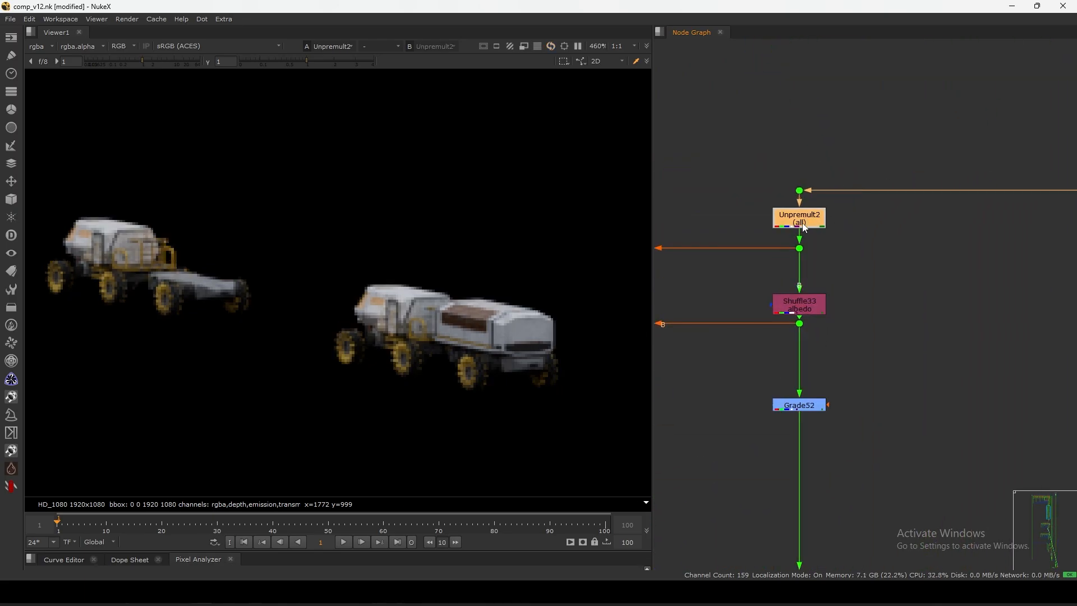
middle_click_drag(816, 214, 923, 182)
key("1")
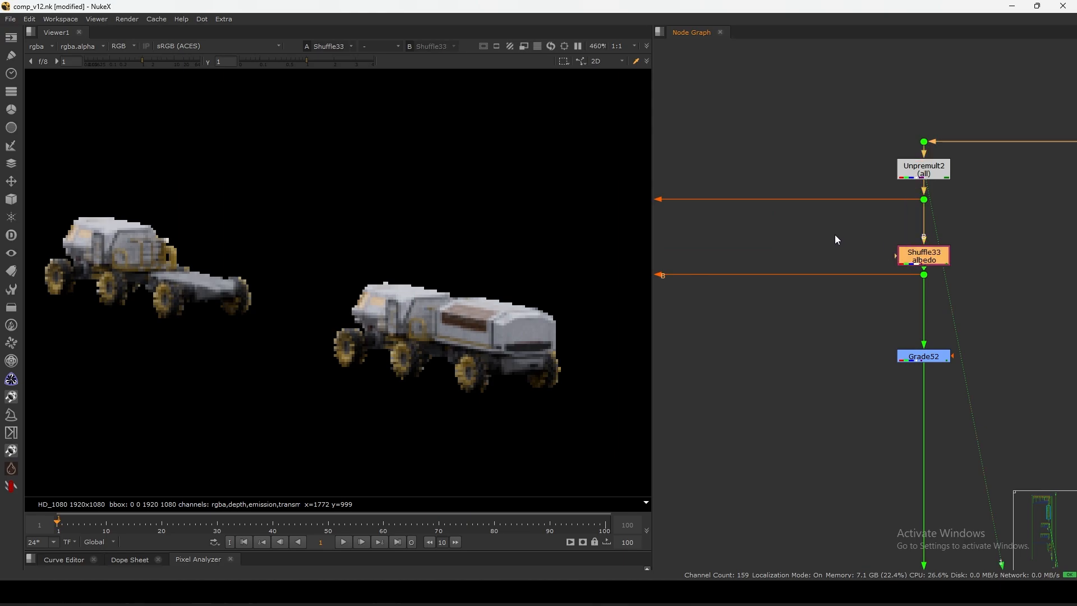
middle_click_drag(837, 240, 815, 261)
Set the Unpremult2 node to divide only the rgb channels.
double_click(903, 195)
left_click(581, 177)
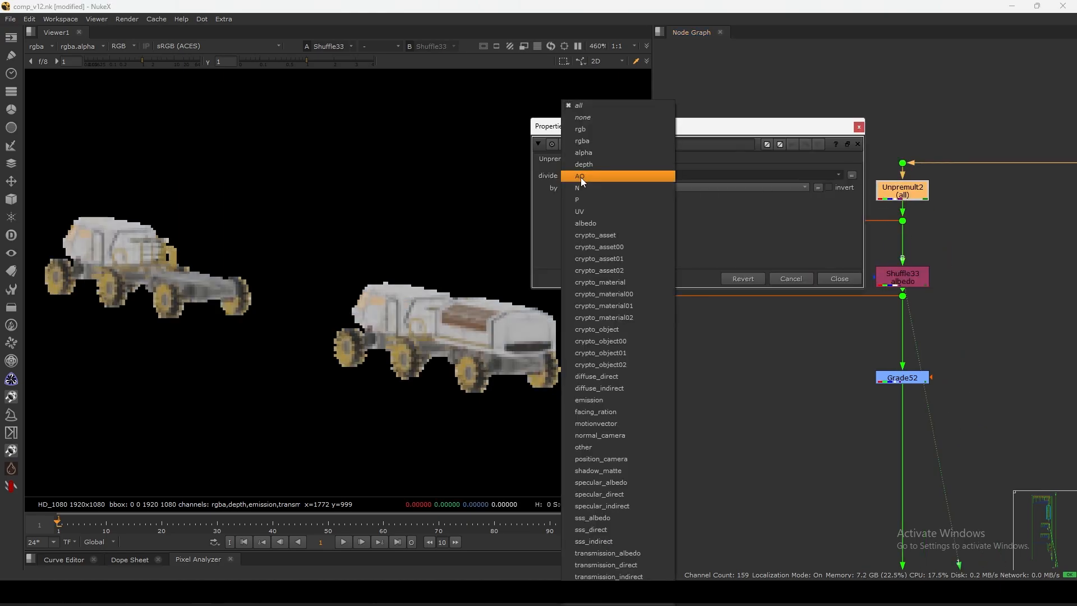
left_click(584, 131)
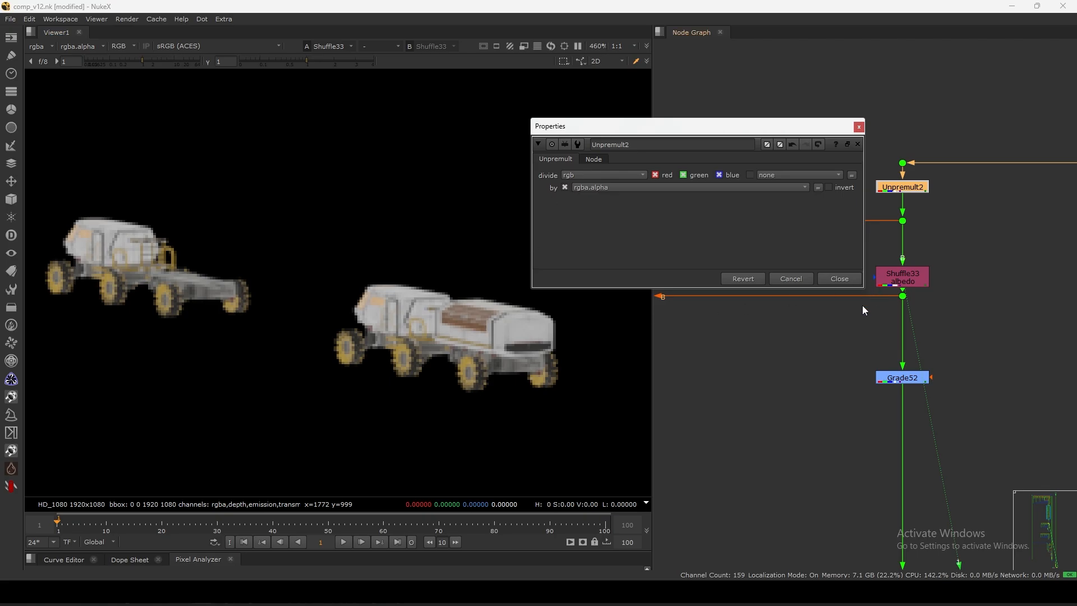
Display the Shuffle34 pass in the branch next to the albedo shuffle.
middle_click_drag(755, 365, 864, 346)
scroll(864, 345, "down", 1)
middle_click_drag(676, 338, 797, 364)
scroll(797, 365, "down", 1)
middle_click_drag(730, 324, 757, 345)
left_click(756, 332)
key("1")
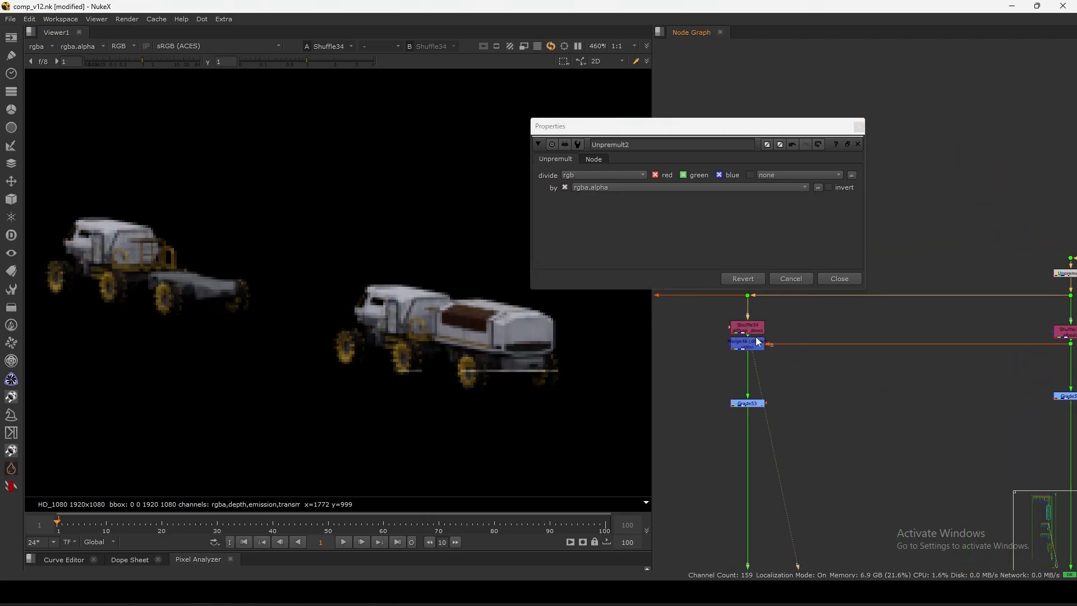
Set Unpremult2 back to dividing all channels and close its properties.
left_click(584, 175)
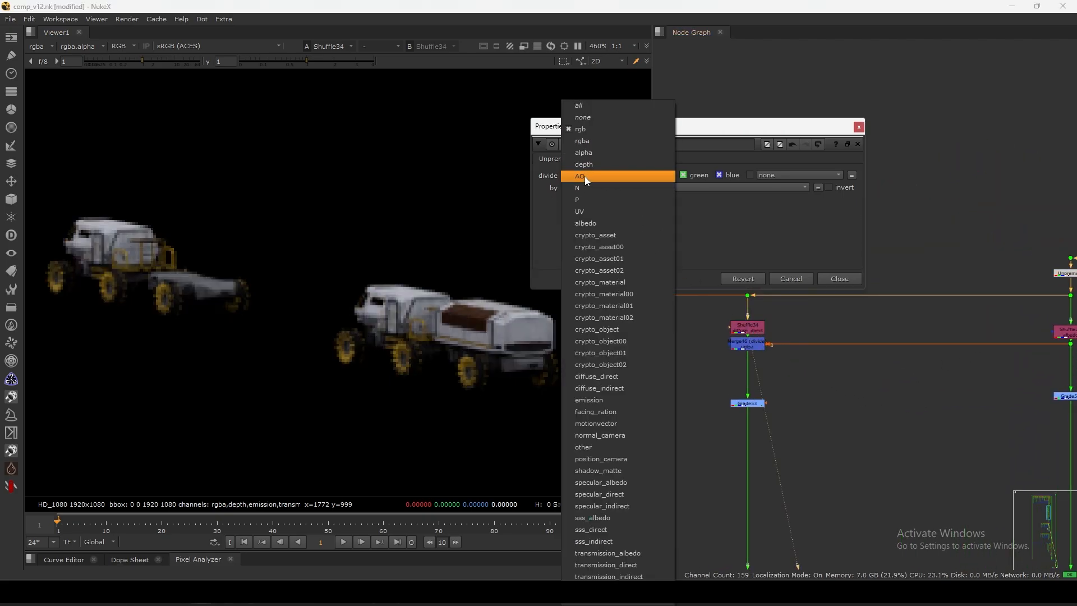
left_click(587, 110)
left_click(839, 279)
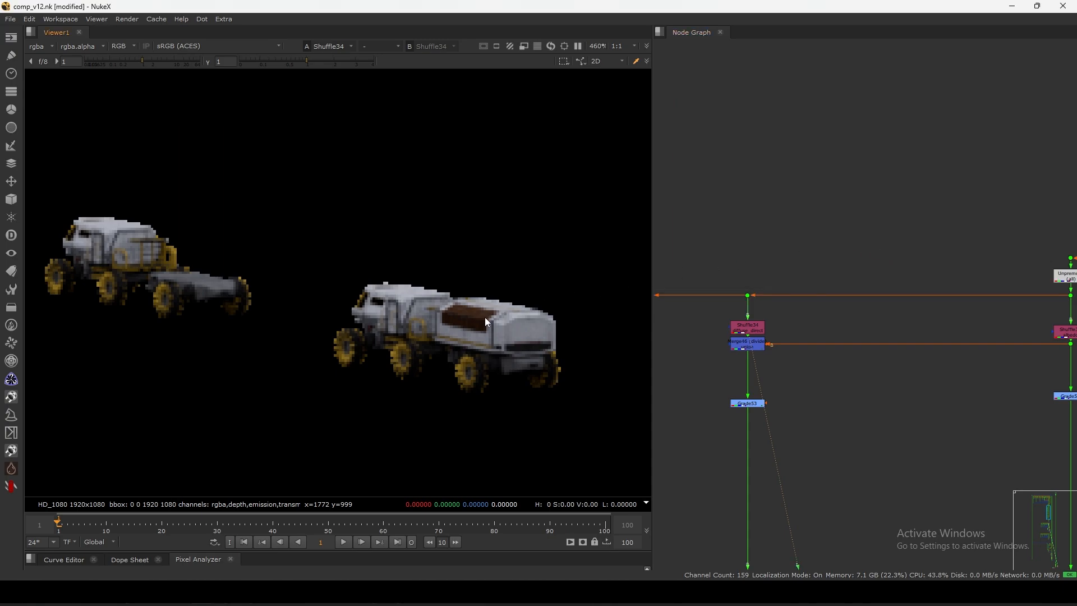
Fit the full frame in the viewer, then display Dot51 and the FilterErode node above the LIGHTS AND GLOWS group.
key("f")
scroll(842, 225, "down", 6)
middle_click_drag(841, 432, 868, 241)
scroll(899, 258, "up", 3)
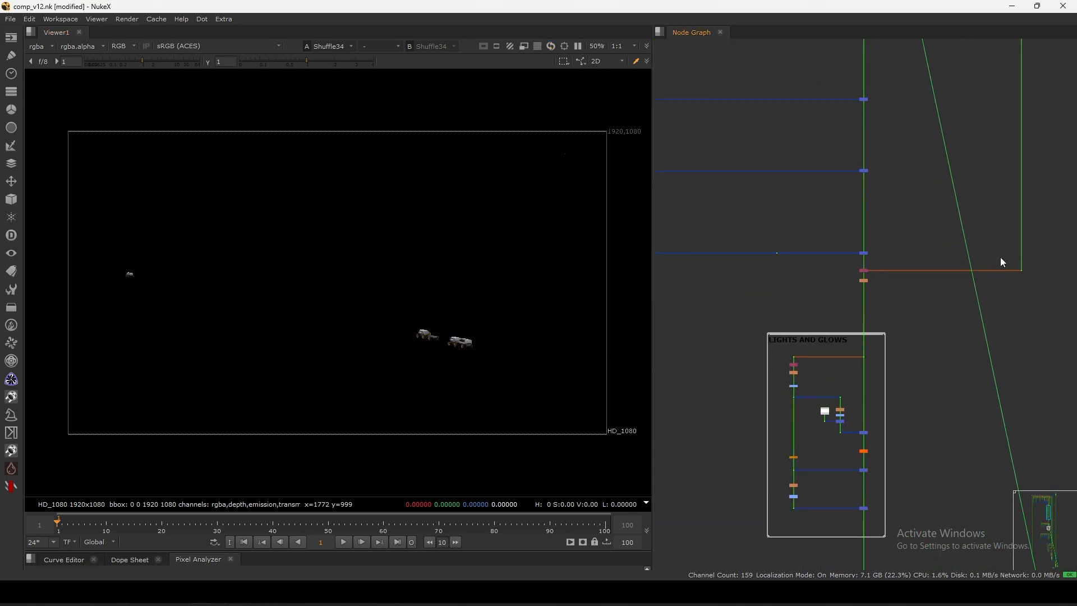
key("1")
left_click_drag(845, 297, 880, 281)
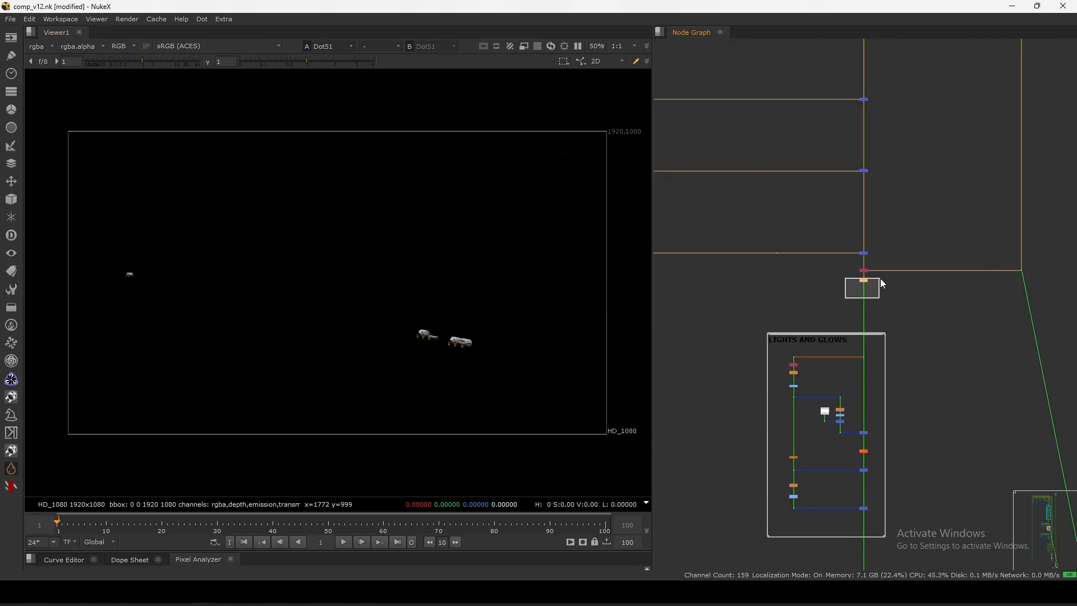
Display Premult24 with the full frame in view and select it together with the merges directly above and below it.
middle_click_drag(860, 318, 812, 186)
scroll(825, 225, "up", 6)
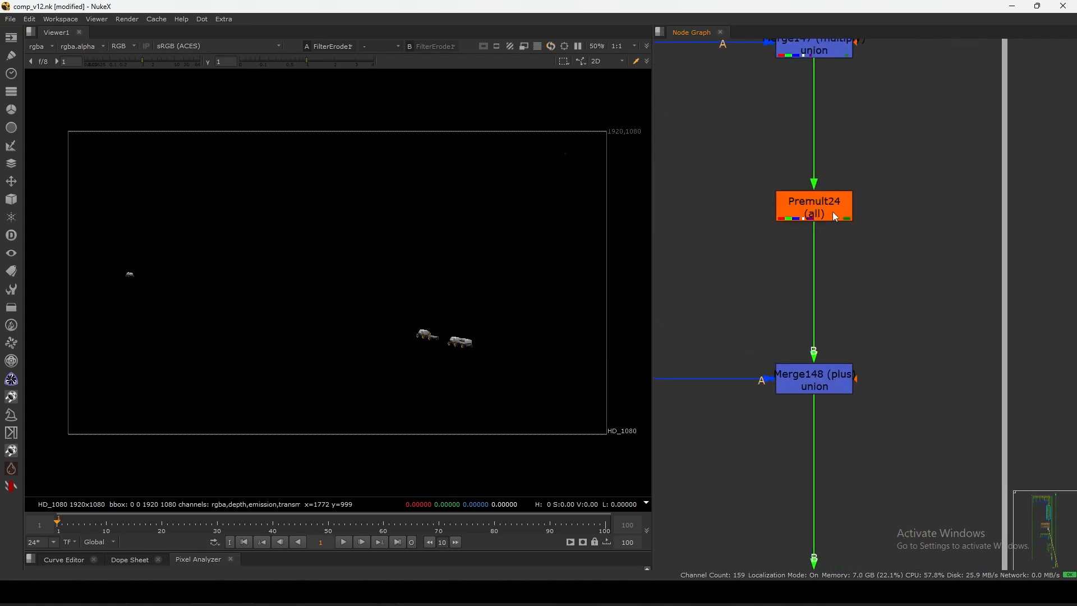
left_click(823, 210)
key("1")
scroll(786, 186, "down", 4)
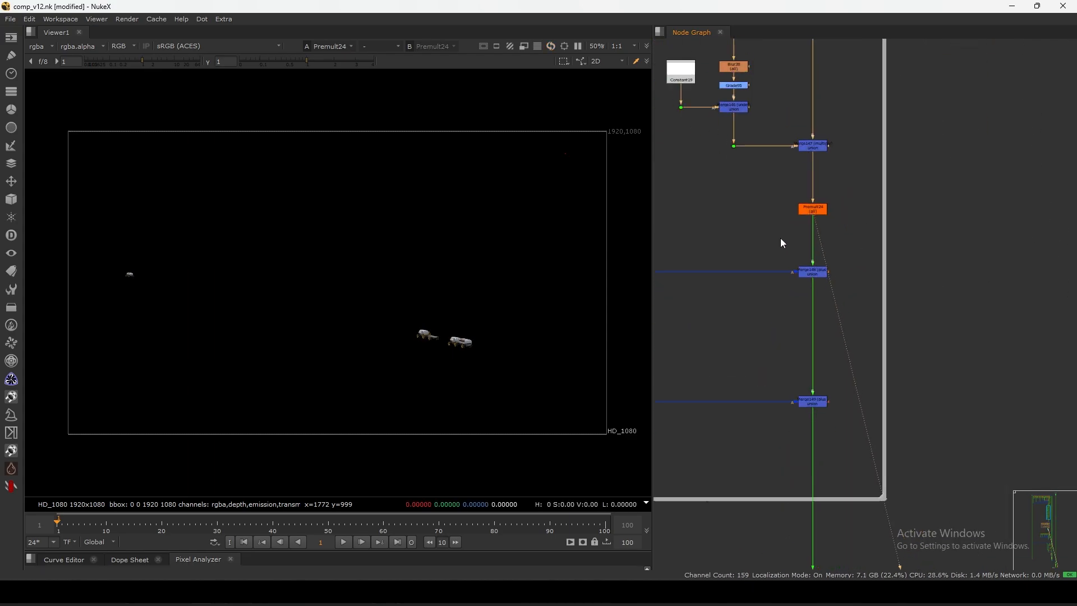
scroll(797, 224, "down", 1)
left_click_drag(803, 169, 895, 362)
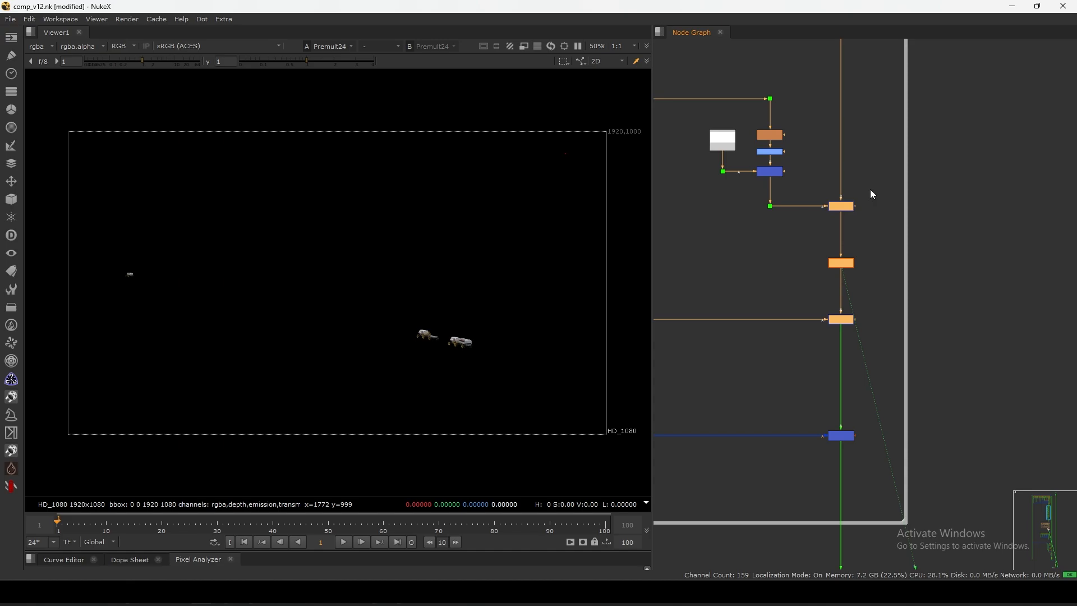
Examine how the vehicle pass tree and its LIGHTS AND GLOWS group sit within the overall graph.
scroll(873, 195, "down", 8)
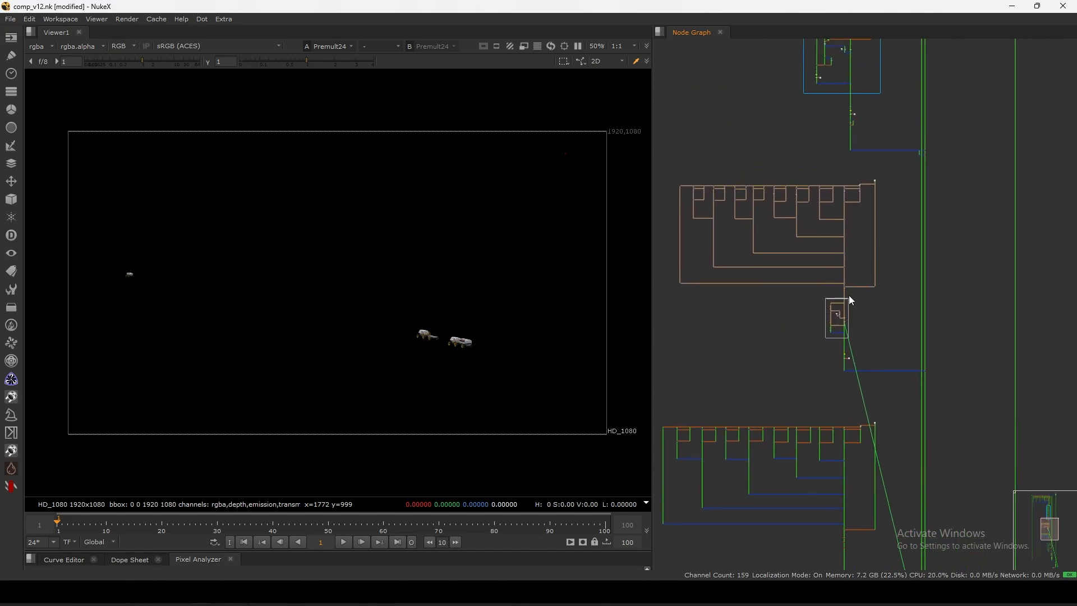
scroll(849, 295, "up", 5)
left_click_drag(896, 224, 788, 338)
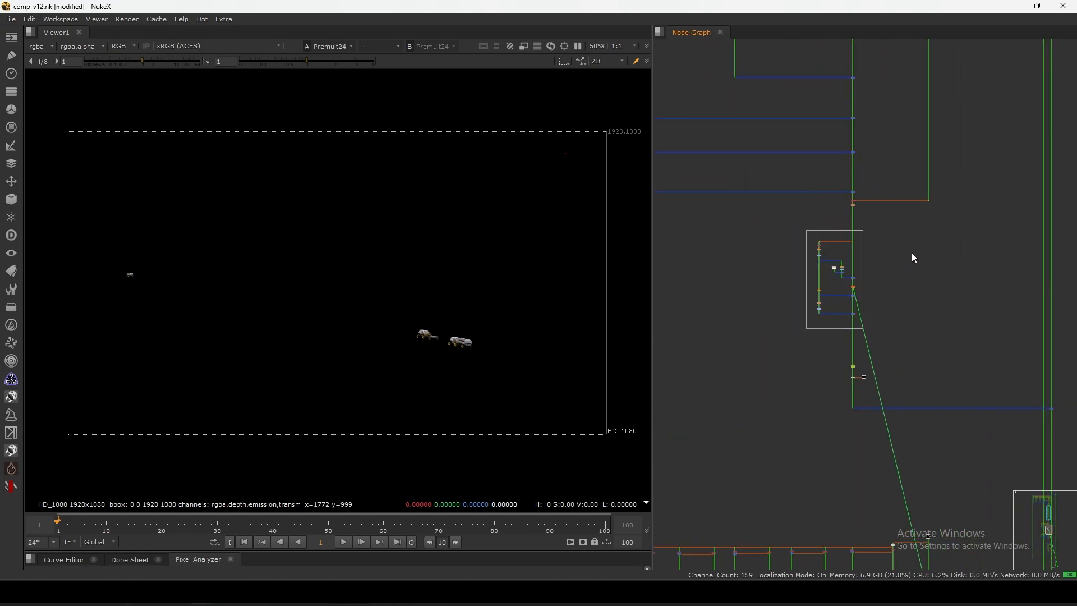
scroll(851, 368, "down", 6)
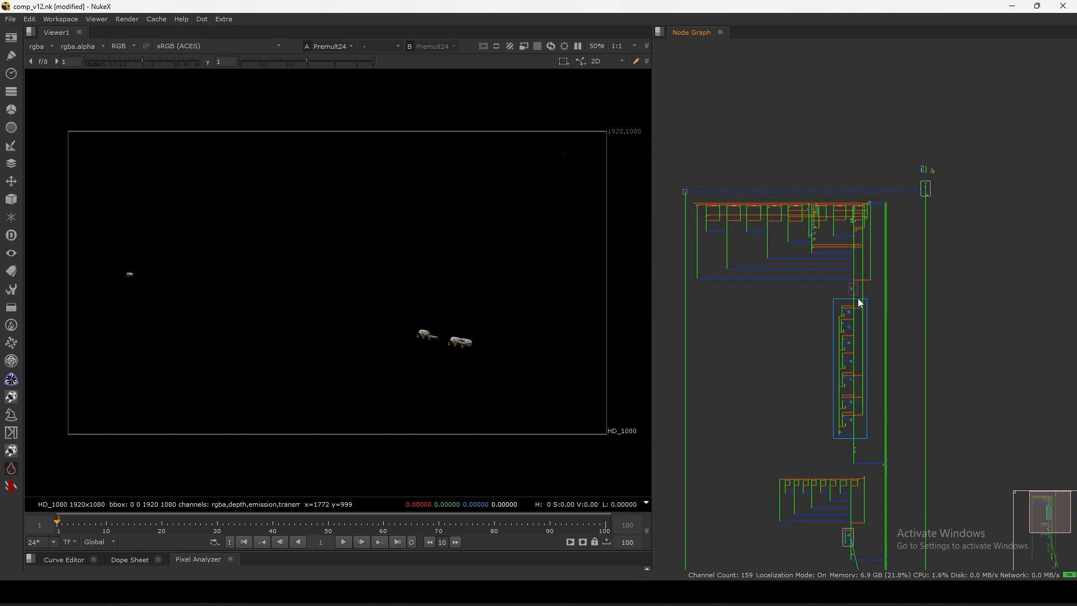
scroll(847, 183, "up", 6)
Maximize the node graph and select the entire uppermost pass network above the large LIGHTS AND GLOWS group.
key("space")
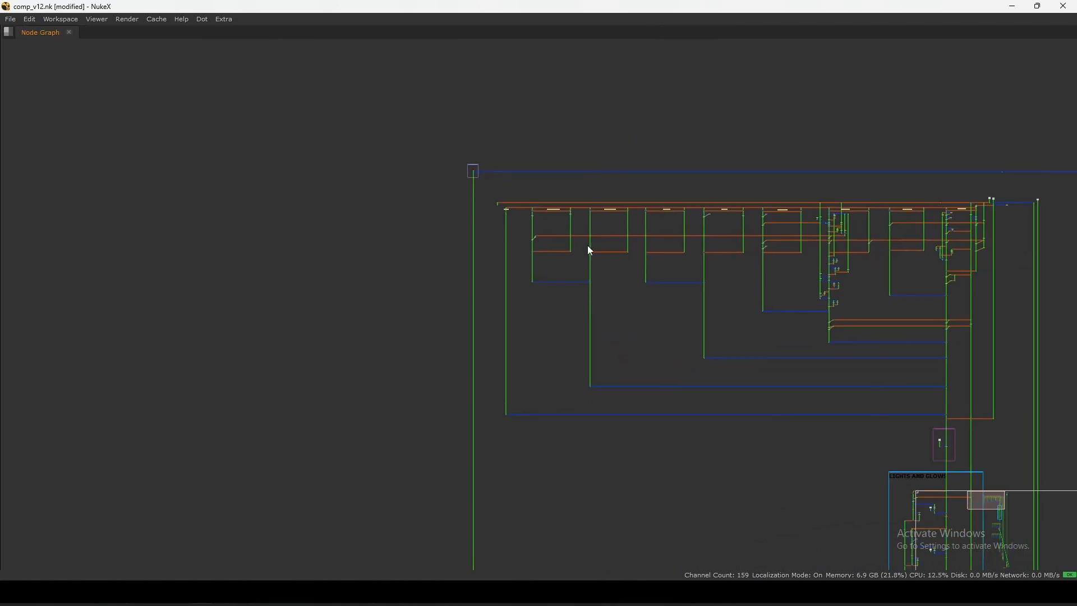
scroll(578, 225, "up", 5)
scroll(512, 204, "down", 7)
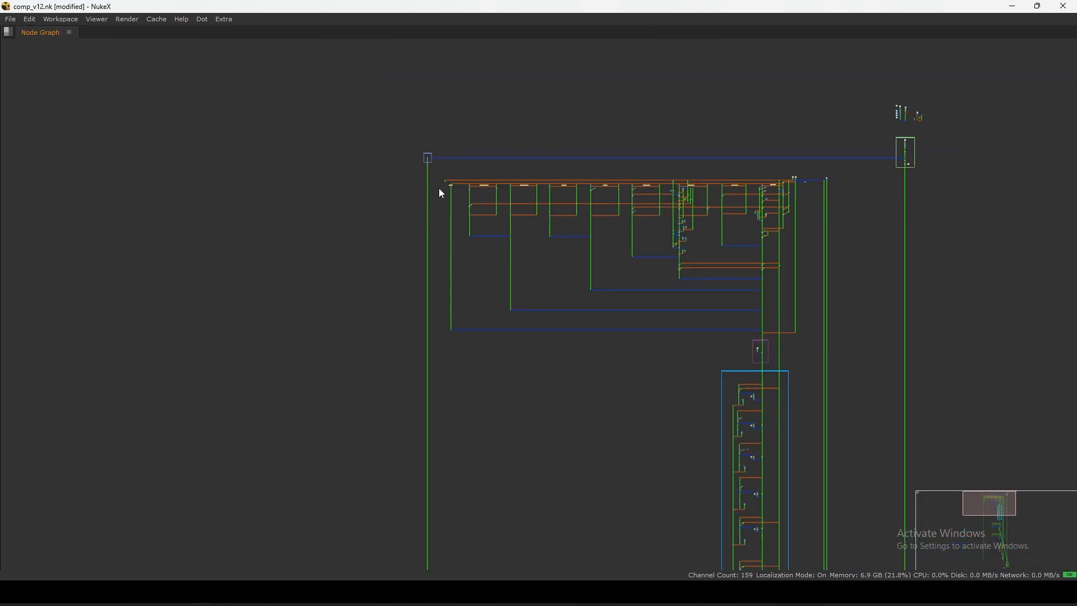
left_click_drag(438, 164, 834, 322)
middle_click_drag(818, 338, 876, 328)
key("alt+b")
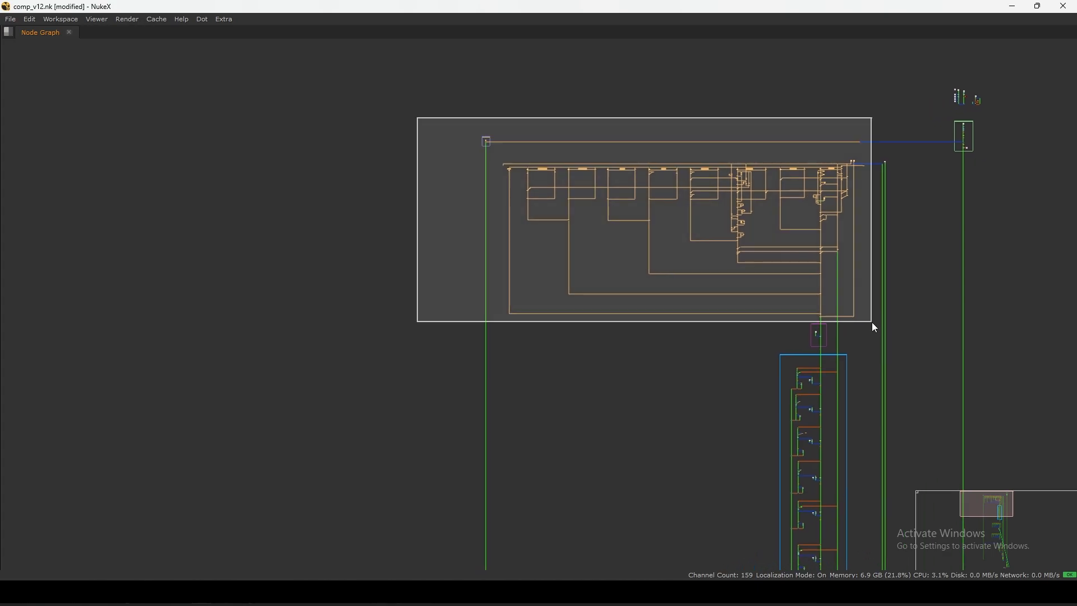
left_click_drag(872, 322, 872, 322)
scroll(804, 276, "down", 2)
middle_click_drag(777, 349, 762, 259)
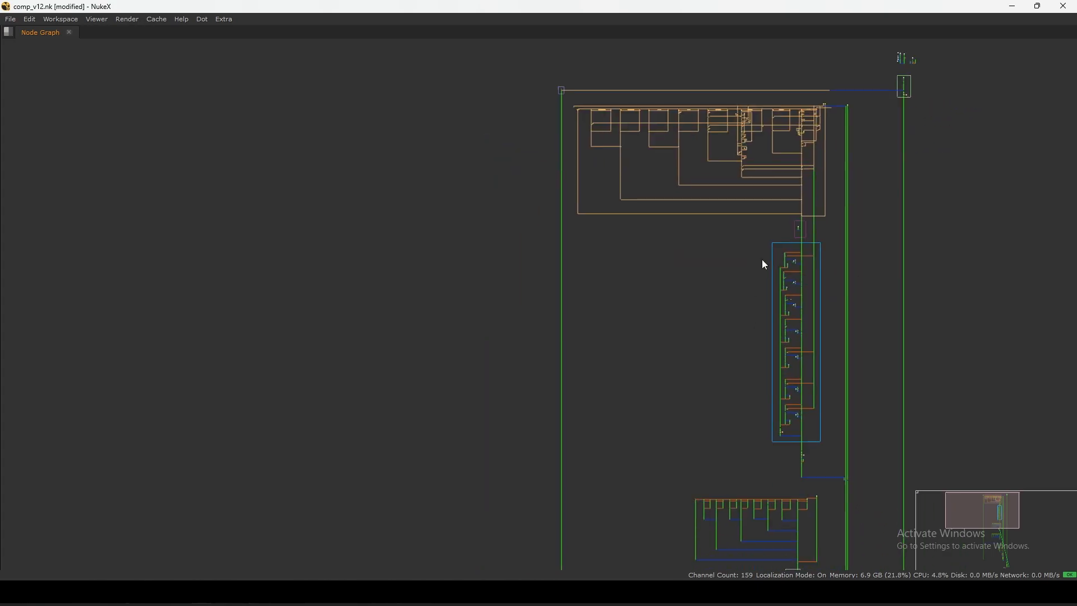
Clear the node selection, restore the split layout with the viewer, and widen the node graph.
middle_click_drag(704, 460, 726, 311)
left_click(726, 311)
scroll(849, 167, "up", 4)
middle_click_drag(851, 173, 759, 291)
key("space")
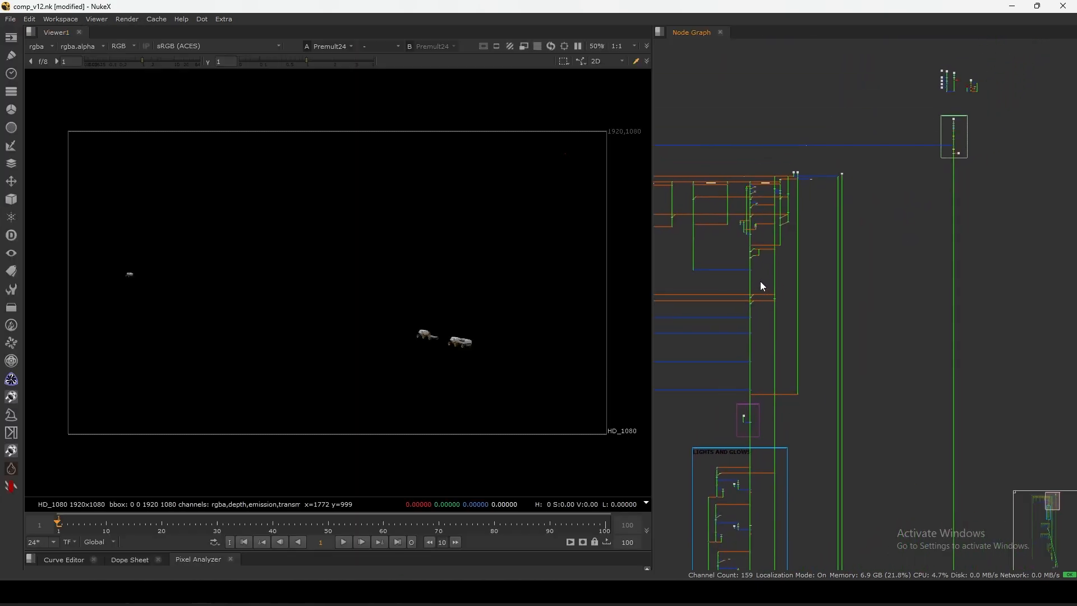
left_click_drag(652, 256, 593, 263)
Examine the specular_direct, diffuse_direct, diffuse_indirect and specular_indirect branches of the uppermost pass network.
scroll(779, 233, "up", 5)
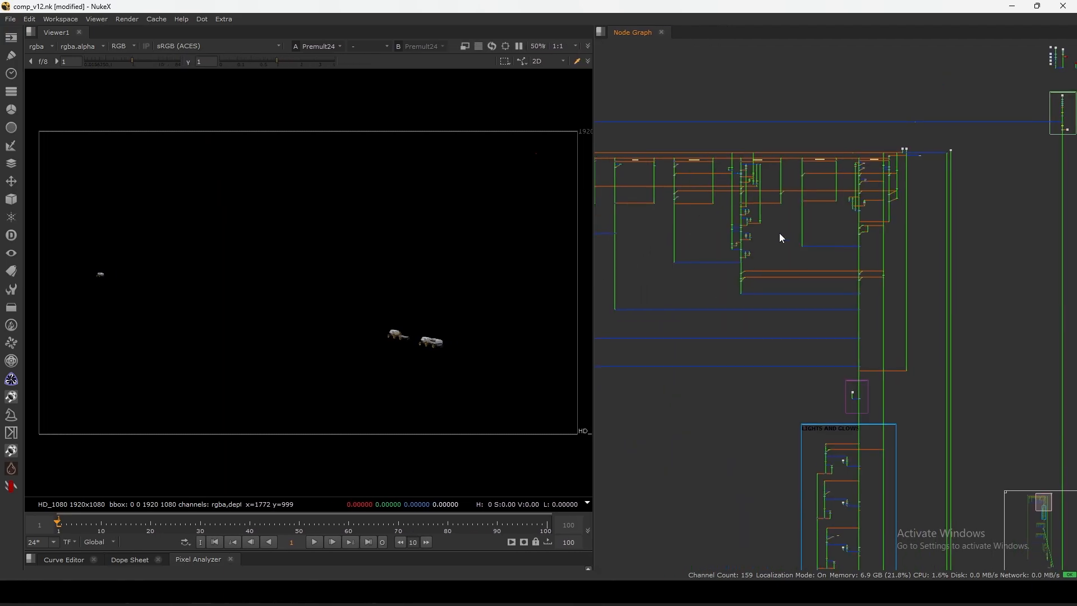
middle_click_drag(785, 149, 794, 169)
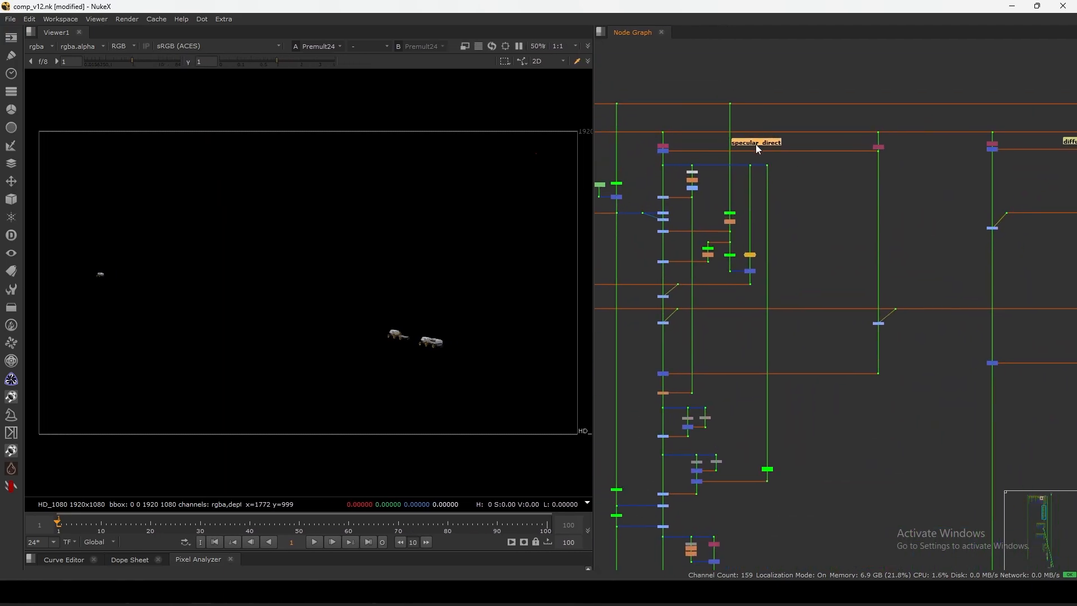
middle_click_drag(1069, 147, 851, 169)
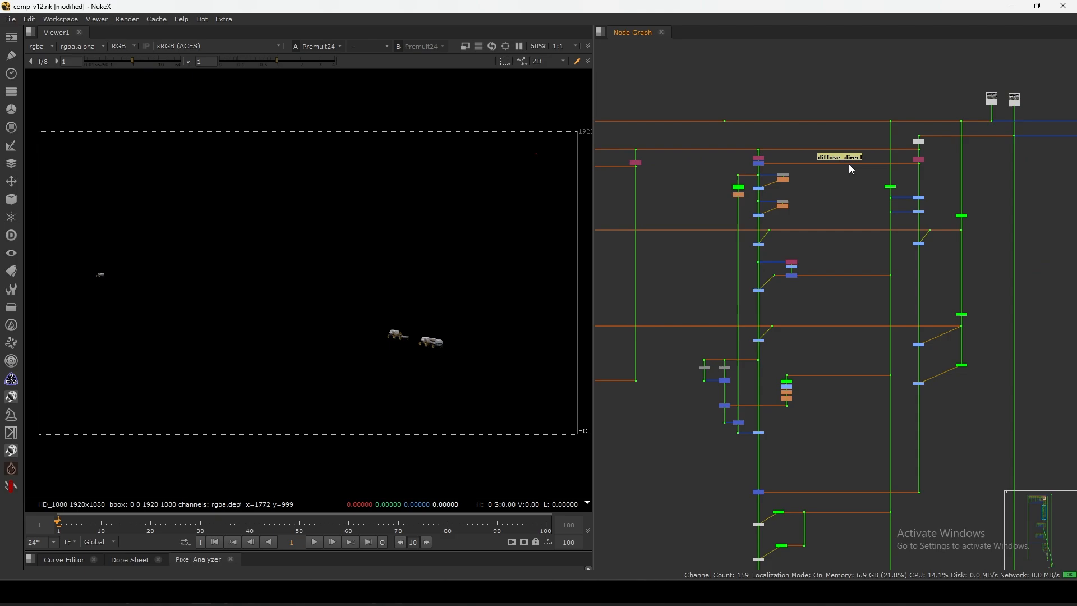
left_click(844, 159)
middle_click_drag(746, 181, 1028, 184)
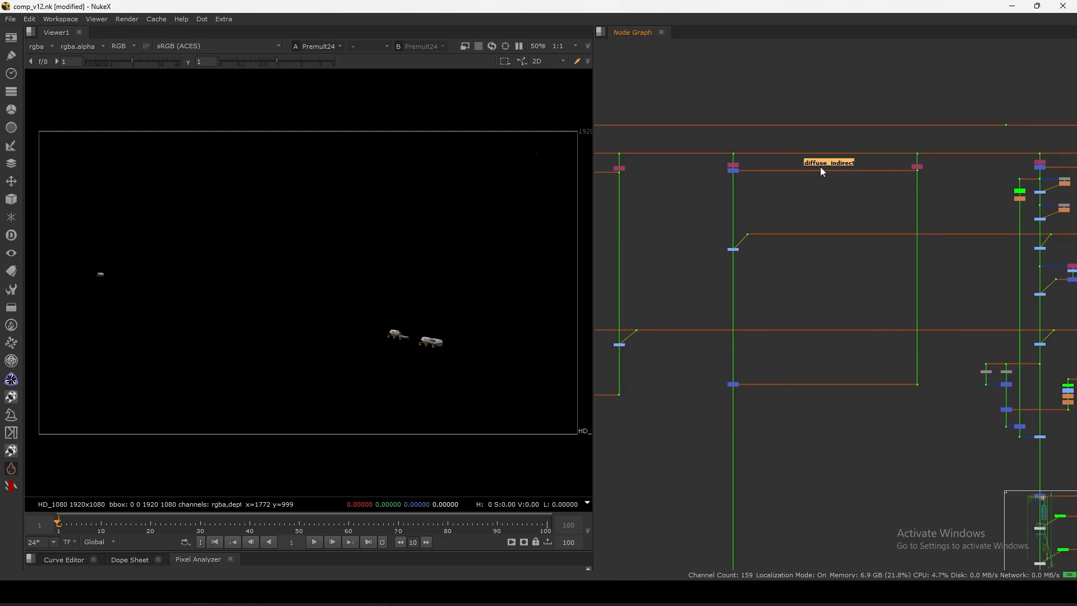
scroll(799, 179, "down", 4)
middle_click_drag(742, 210, 1068, 206)
scroll(796, 181, "up", 4)
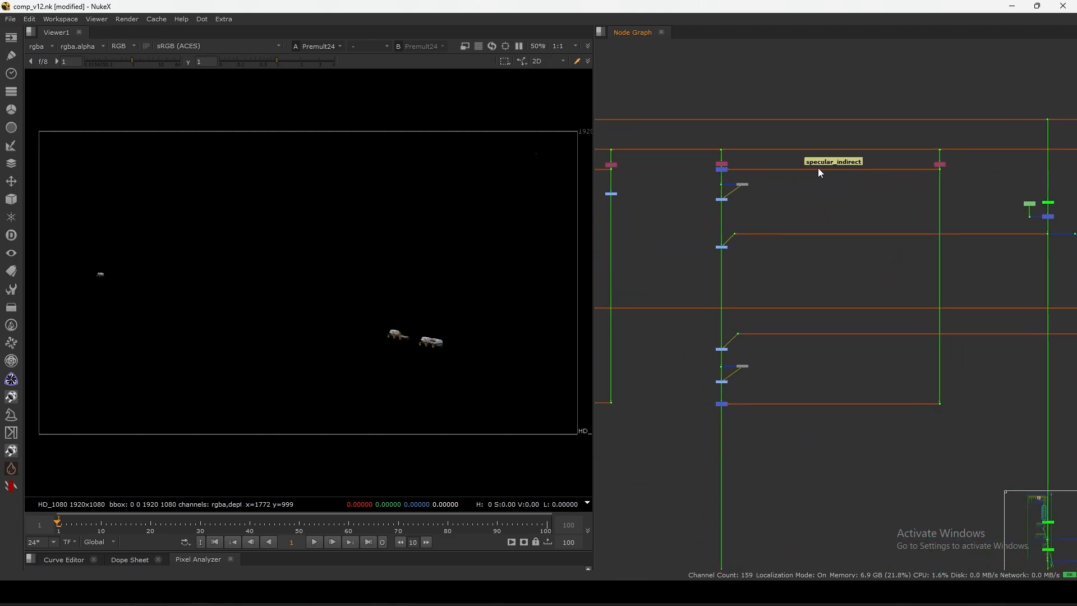
scroll(836, 162, "up", 1)
Display the Merge18 output at the bottom of the sss_indirect branch and raise the viewer gain to 64.
scroll(843, 159, "down", 4)
left_click_drag(755, 170, 806, 320)
scroll(900, 284, "up", 5)
left_click_drag(786, 230, 828, 208)
scroll(827, 217, "right", 5)
scroll(813, 205, "right", 2)
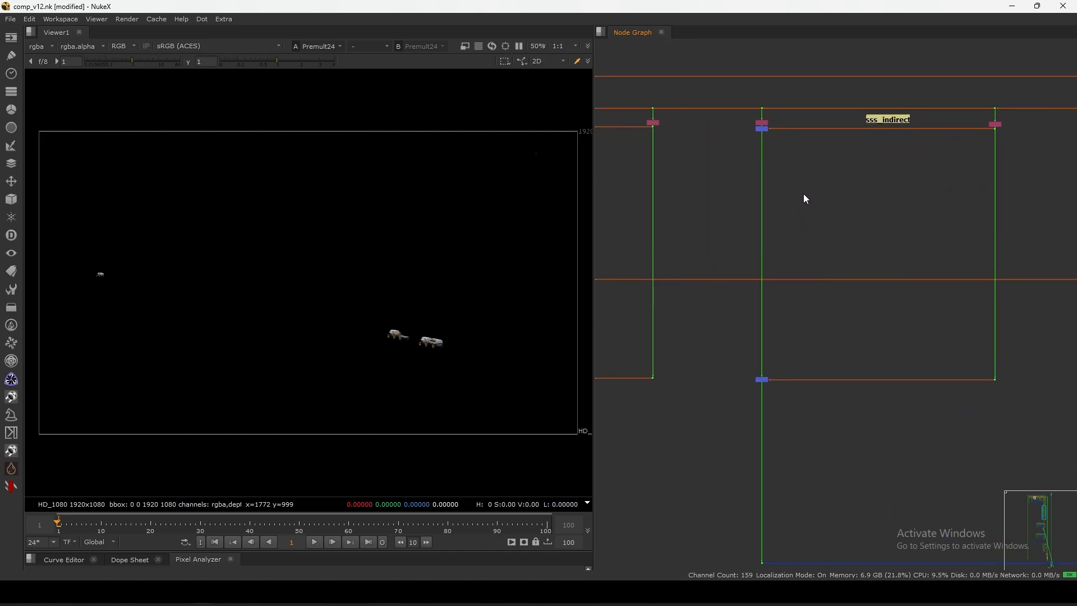
left_click_drag(804, 348, 700, 426)
key("1")
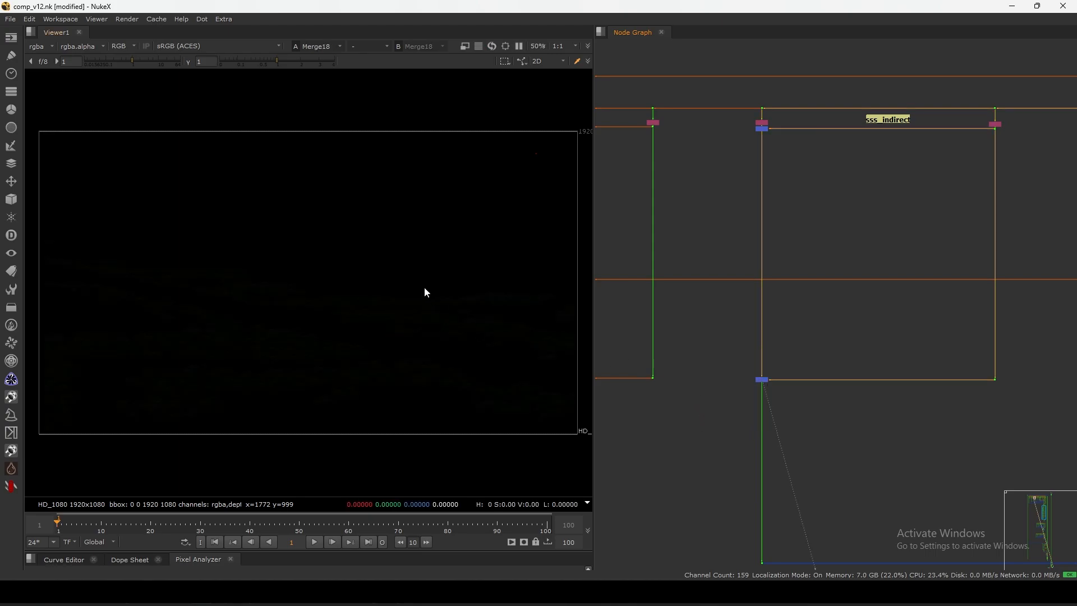
left_click(151, 63)
mouse_move(187, 66)
left_mouse_down()
mouse_move(133, 62)
mouse_move(191, 71)
left_mouse_up()
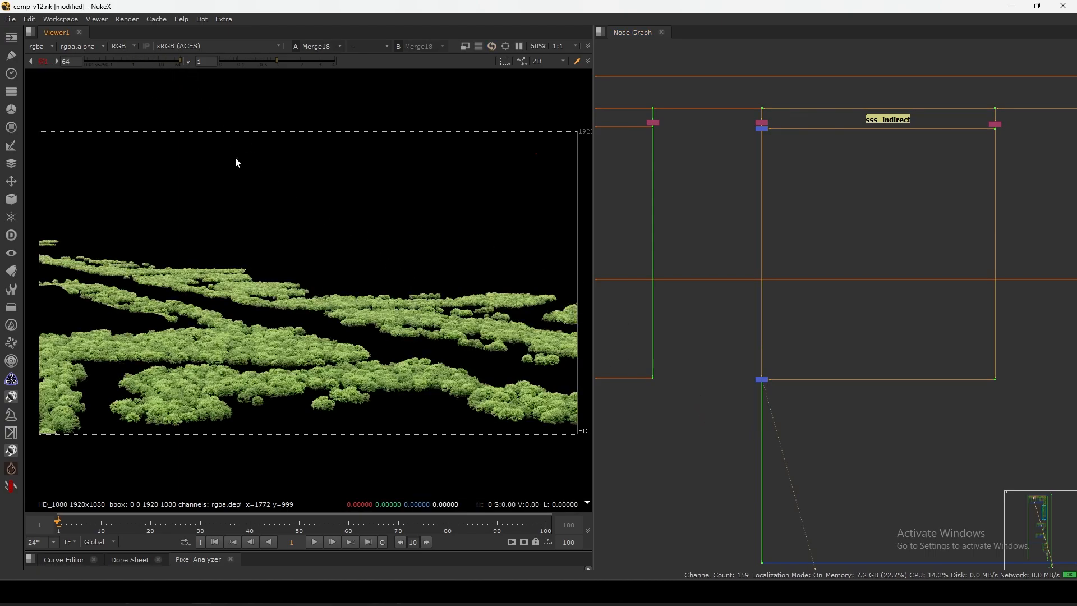
Display the bottom merge of the pass branch just beyond transmission_direct, on the side away from sss_indirect.
middle_click_drag(719, 253, 873, 211)
scroll(802, 227, "down", 2)
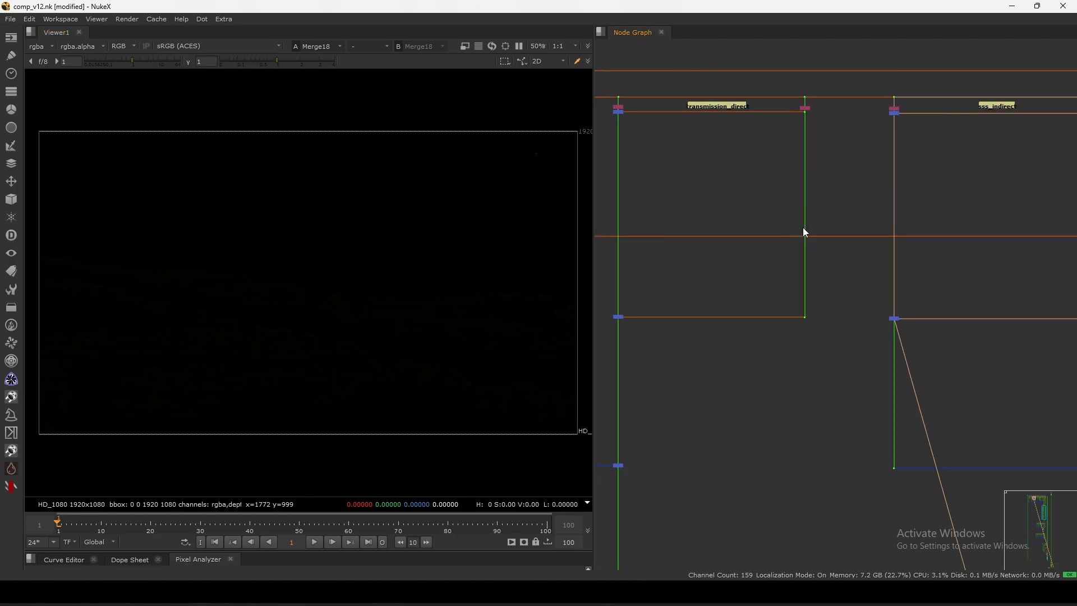
middle_click_drag(803, 227, 818, 230)
scroll(825, 253, "down", 4)
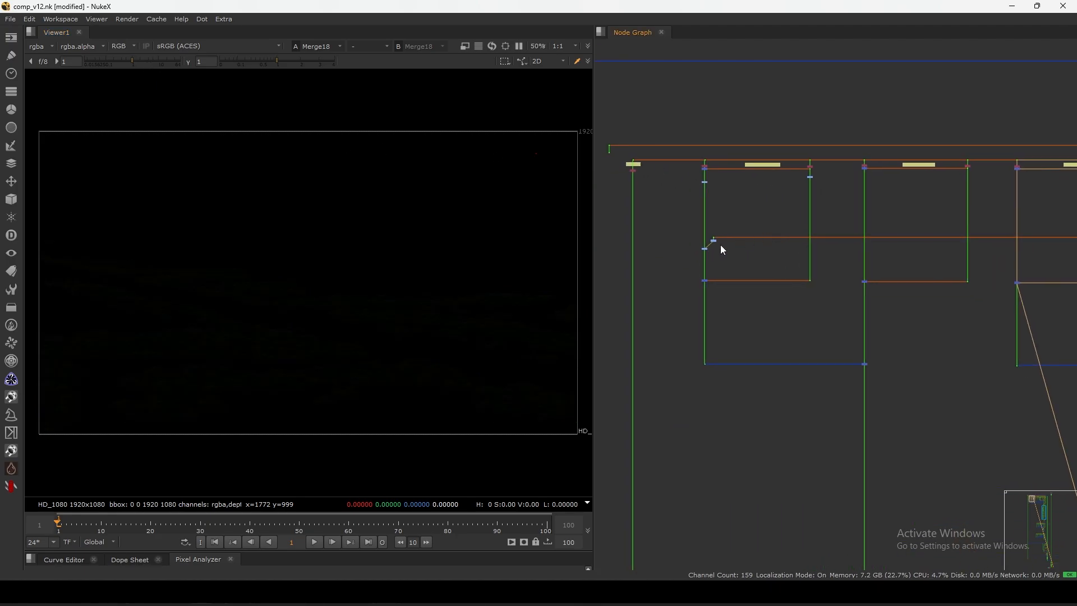
left_click(705, 280)
key("1")
Display the Merge16 output of the sss_direct branch and inspect the masked grade near the branch's top.
middle_click_drag(1016, 270, 733, 241)
left_click(894, 255)
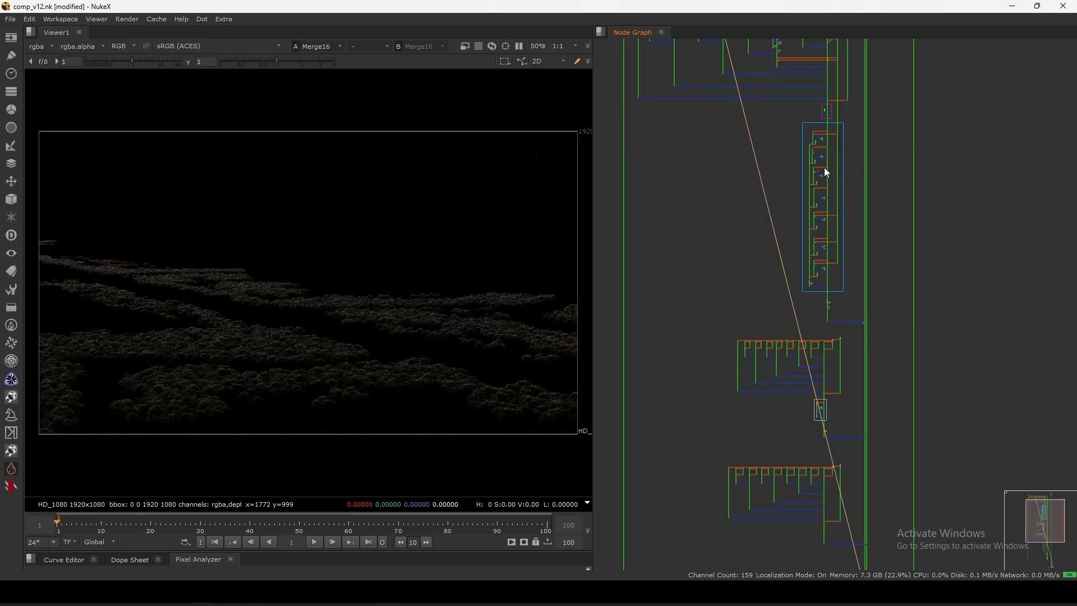
middle_click_drag(824, 167, 877, 314)
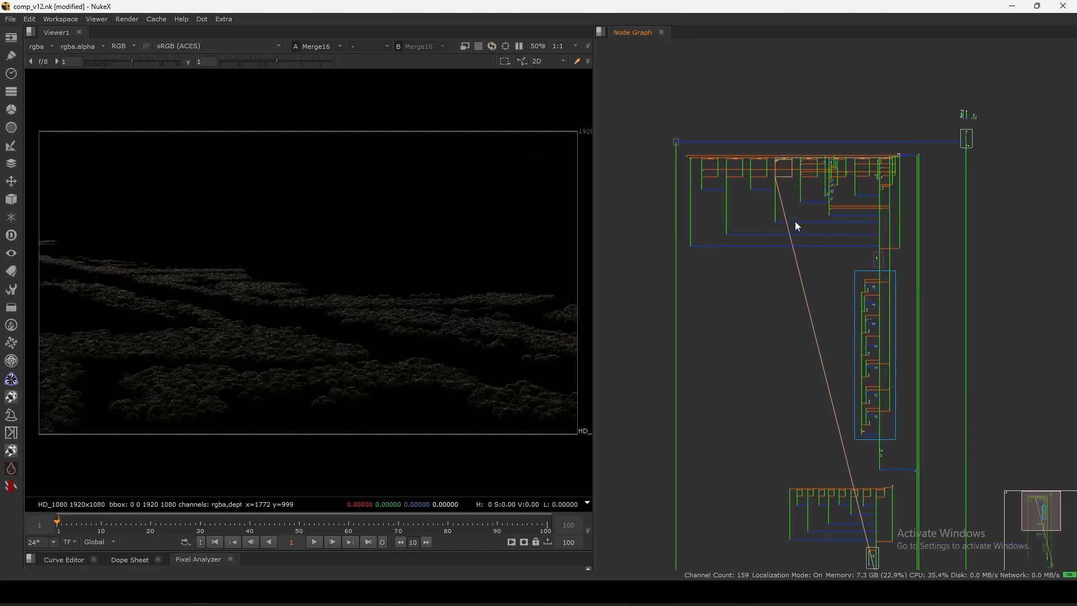
scroll(777, 178, "up", 2)
scroll(801, 161, "up", 6)
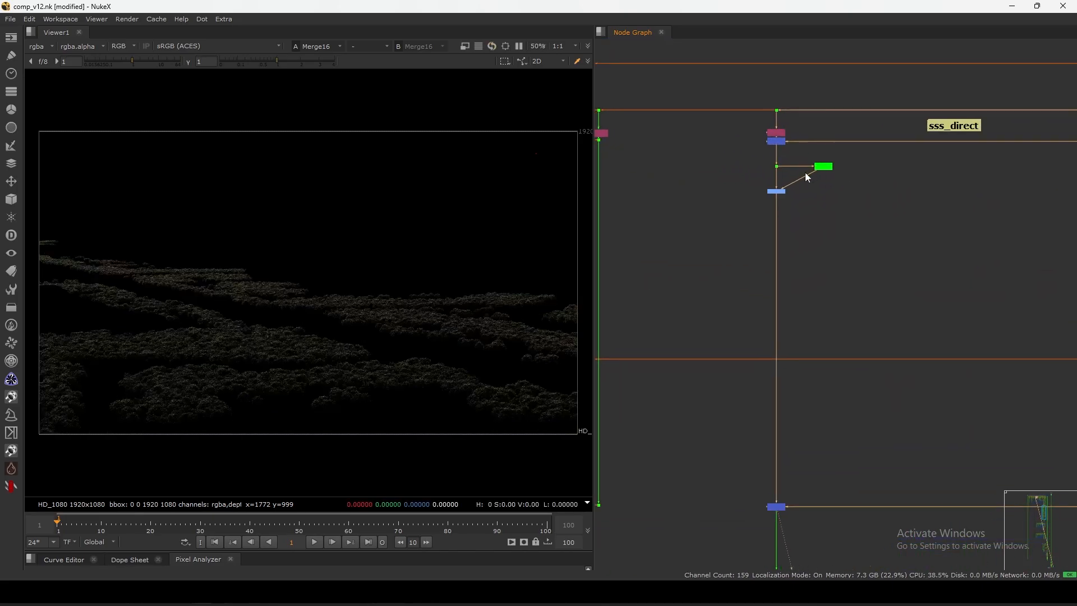
Display the masked grade's output near the top of the sss_direct branch, followed by the divide merge above it.
scroll(801, 175, "up", 2)
left_click(774, 193)
key("1")
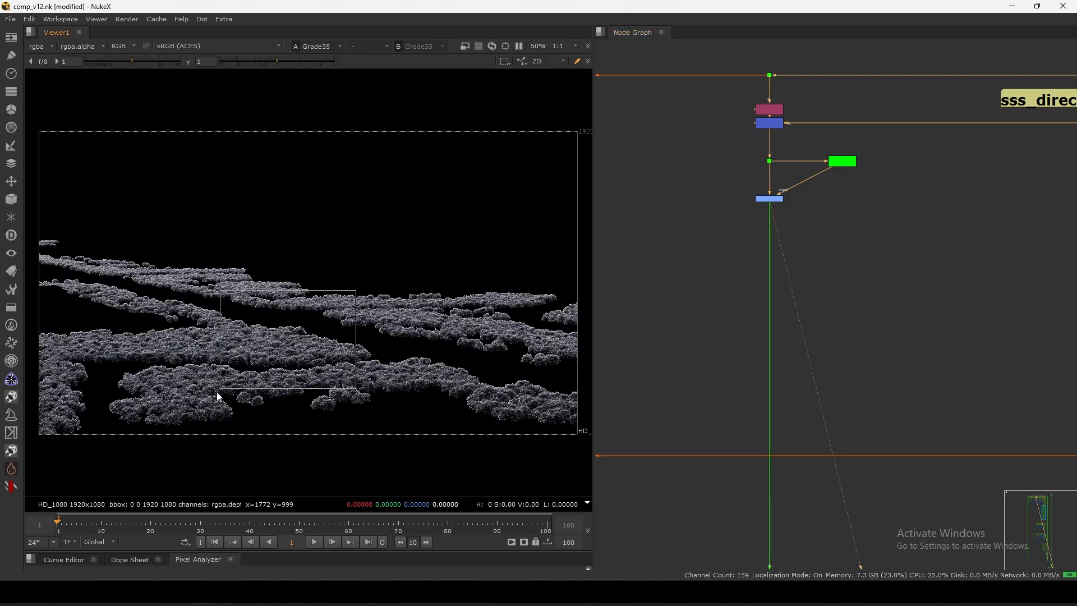
left_click(766, 124)
key("1")
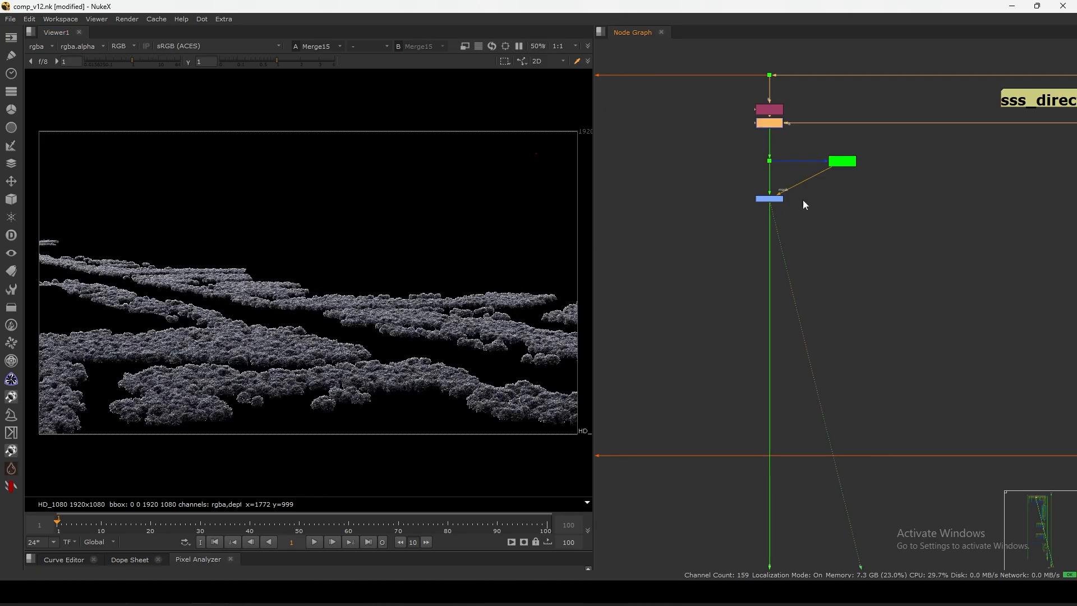
Display the Dot34 output of the albedo branch beside sss_direct and compare it with the grade near that branch's top.
scroll(808, 214, "down", 4)
left_click_drag(957, 353, 990, 381)
key("1")
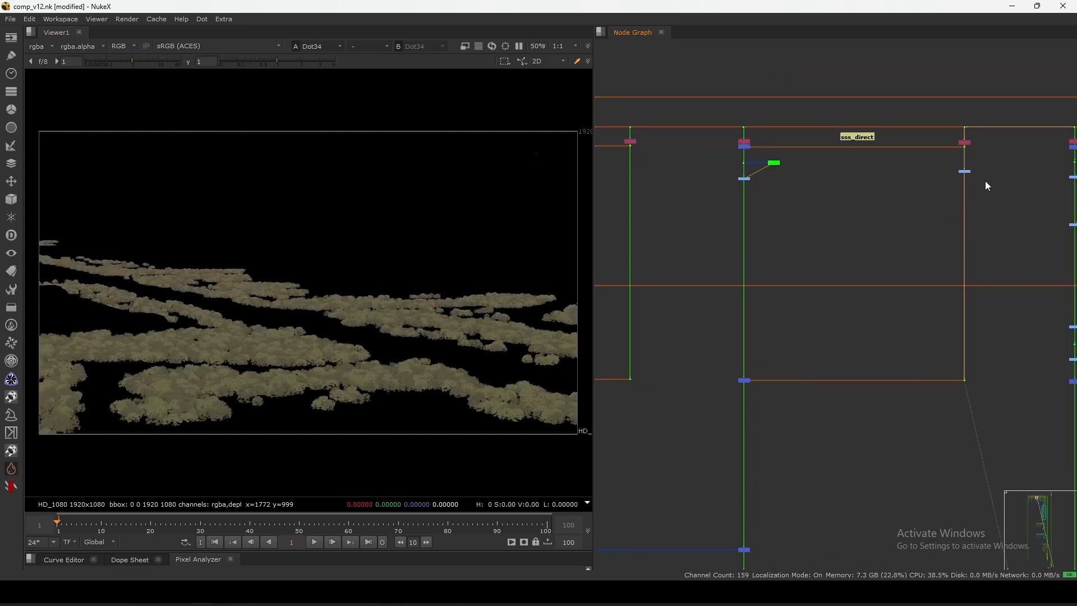
left_click_drag(917, 199, 991, 159)
key("1")
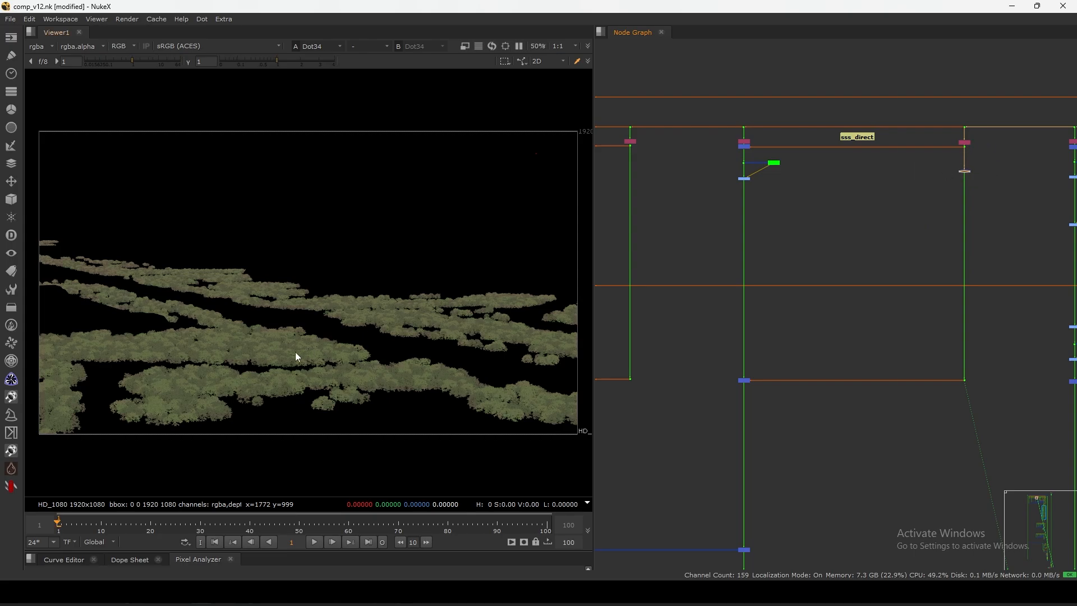
Follow the recombined passes down the main trunk and display the Copy1 output just above the SHADOW MATTE backdrop.
scroll(748, 224, "down", 5)
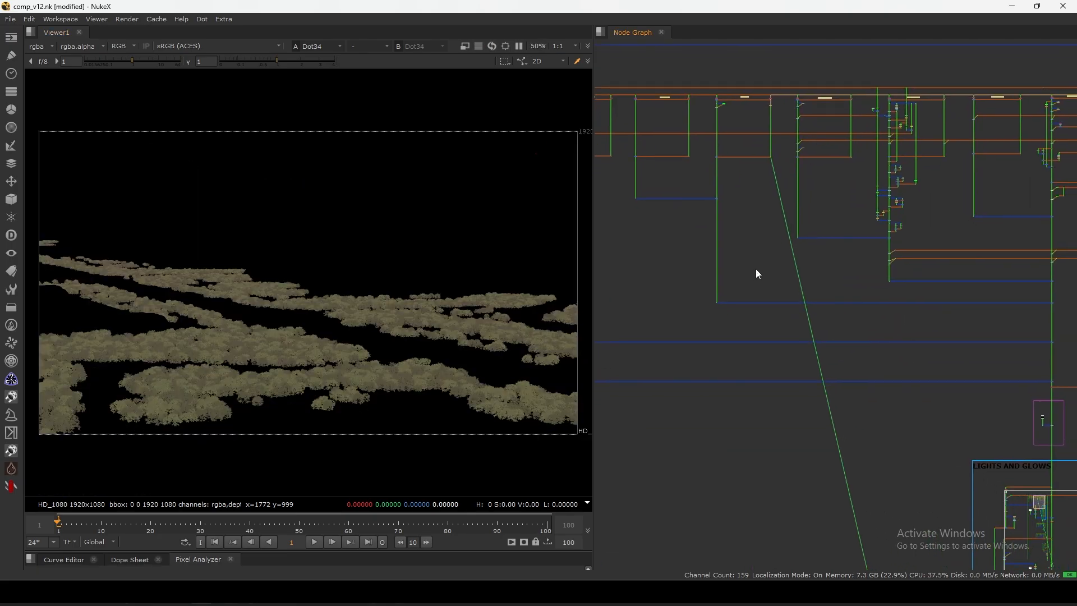
scroll(780, 275, "up", 2)
scroll(830, 283, "up", 3)
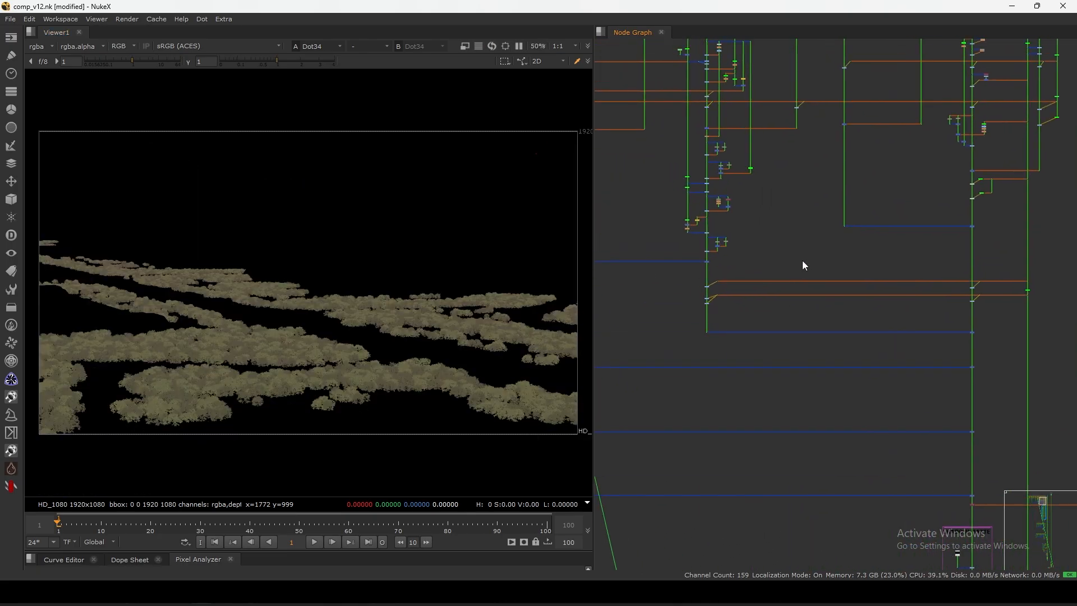
scroll(816, 289, "down", 2)
scroll(857, 294, "up", 2)
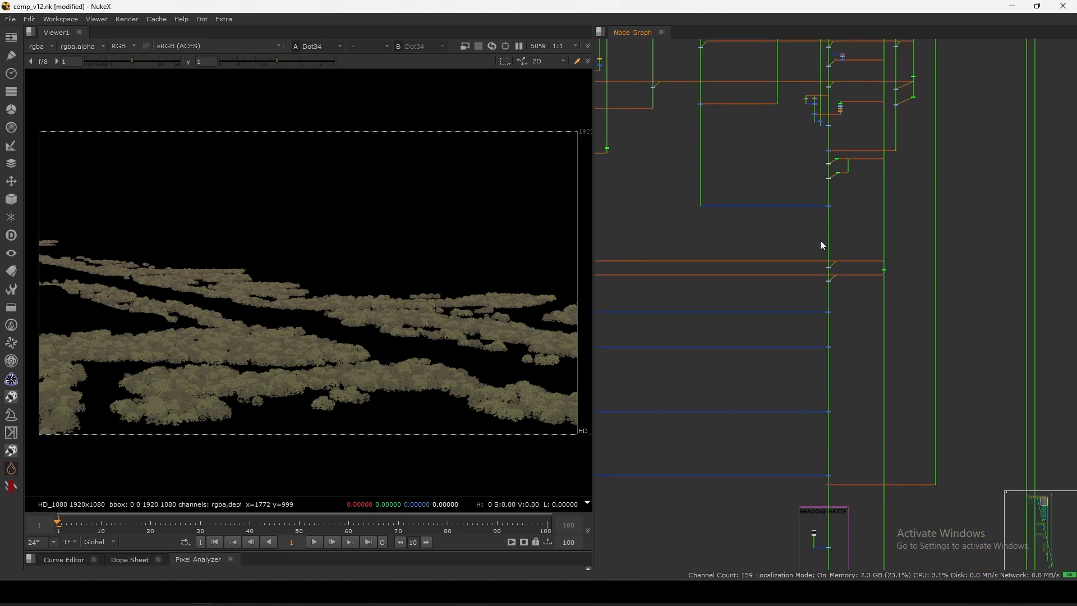
scroll(827, 375, "up", 8)
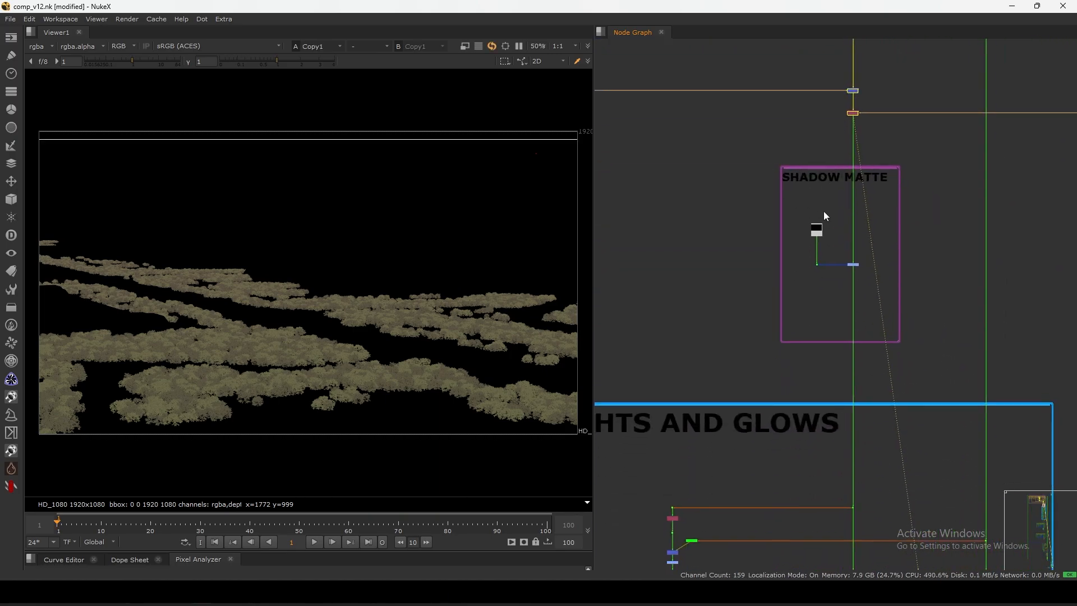
scroll(823, 233, "down", 5)
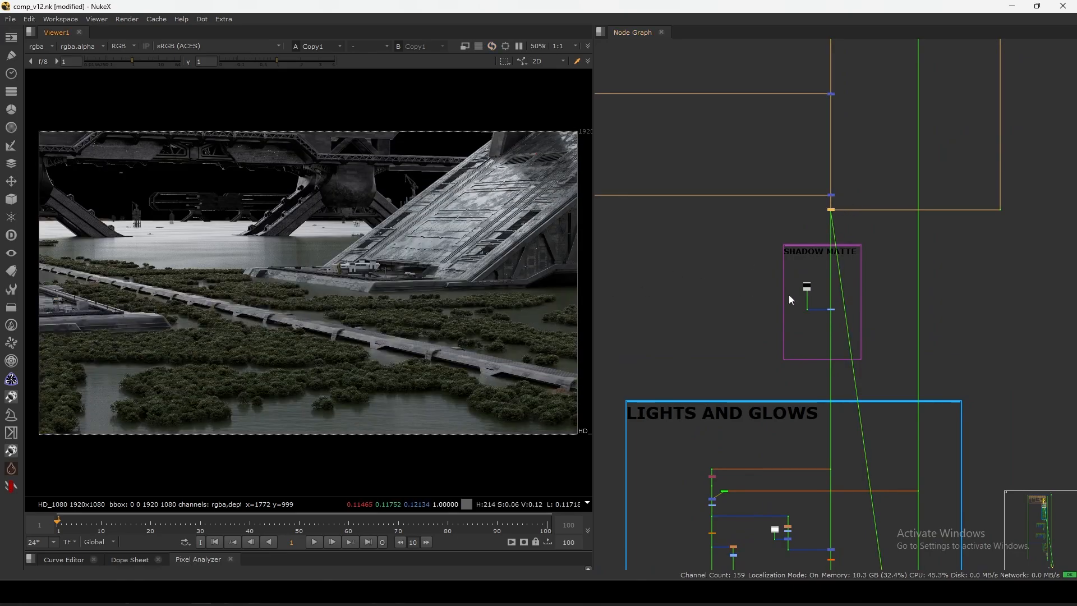
Display the alpha of Dot139 below the shadow read node and inspect the vehicle shadow areas up close.
scroll(814, 315, "up", 5)
left_click_drag(799, 254, 731, 335)
key("1")
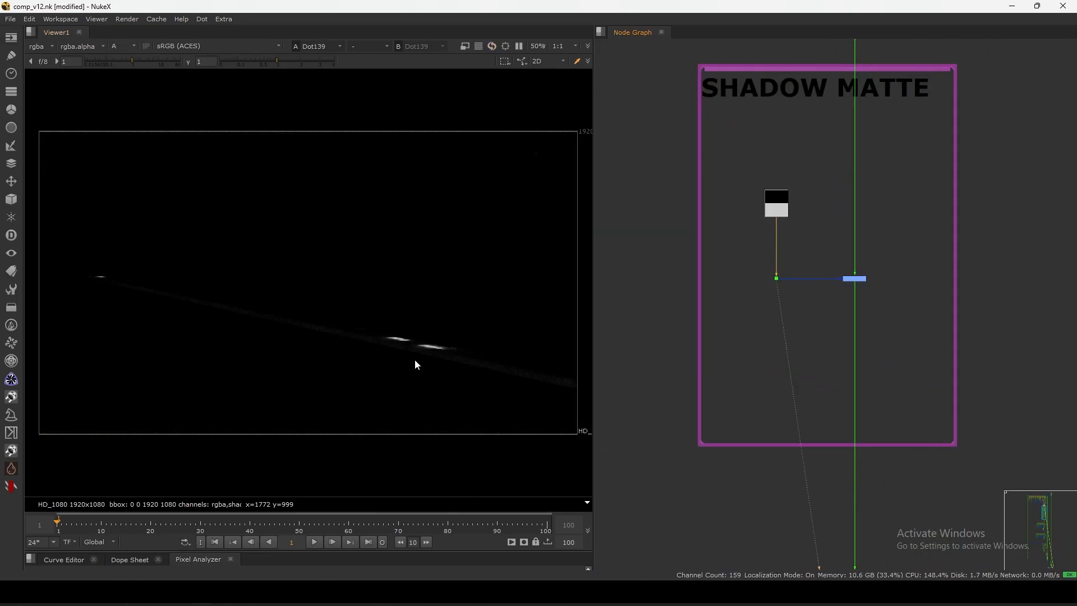
scroll(449, 326, "up", 4)
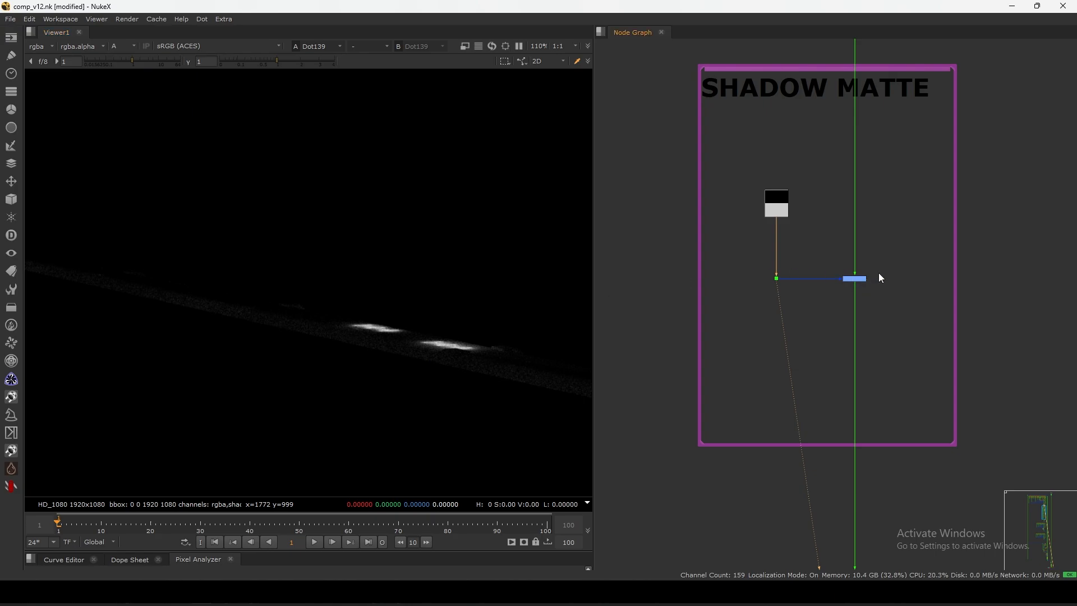
Display the Grade5 output in the SHADOW MATTE backdrop in full colour and inspect the shadows on the bridge.
scroll(882, 278, "up", 2)
left_click_drag(919, 231, 774, 337)
key("1")
key("a")
left_click_drag(918, 236, 777, 343)
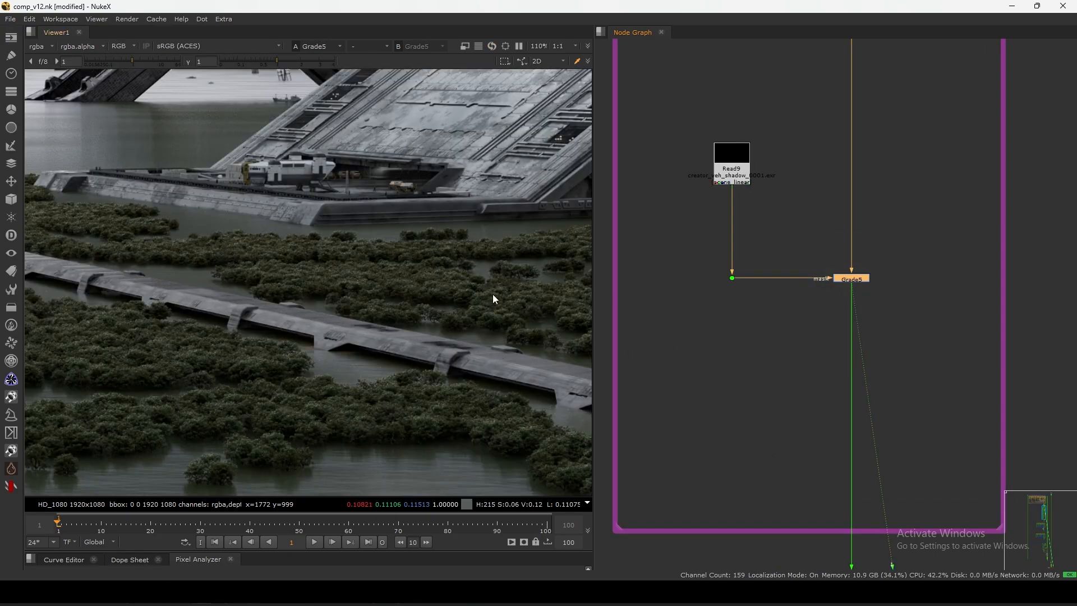
left_click(427, 352)
scroll(456, 341, "up", 4)
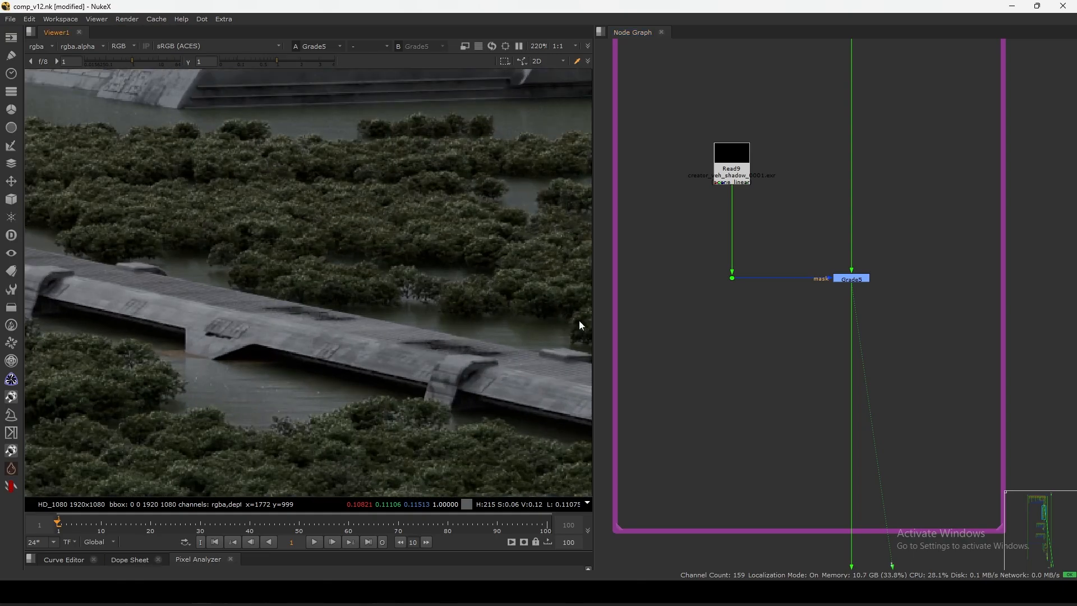
Review the Grade5 properties against the bridge shadows, close them and fit the whole frame in the viewer.
double_click(852, 278)
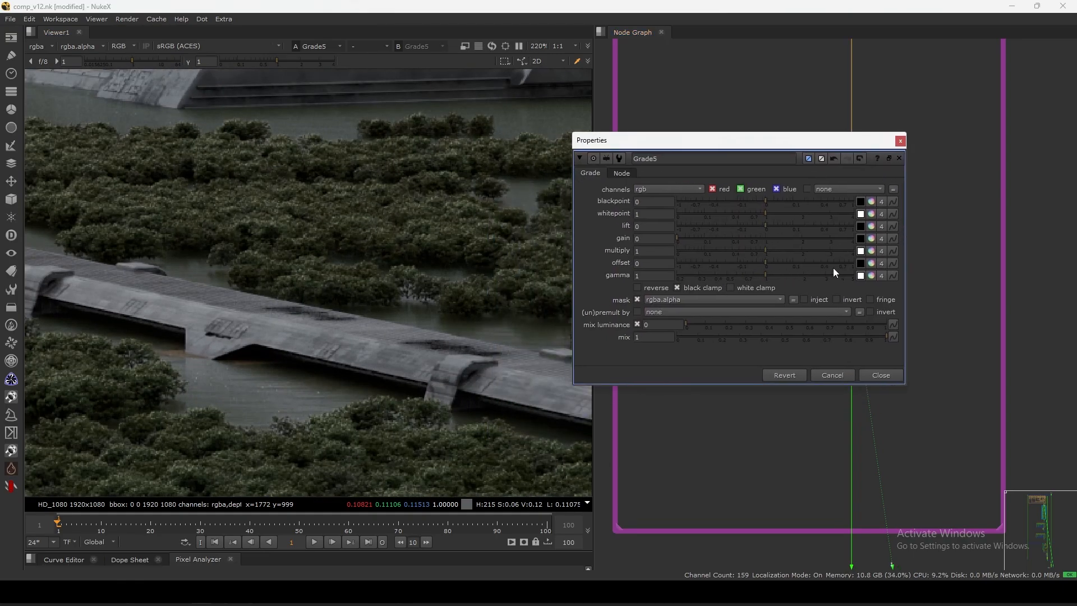
left_click(411, 347)
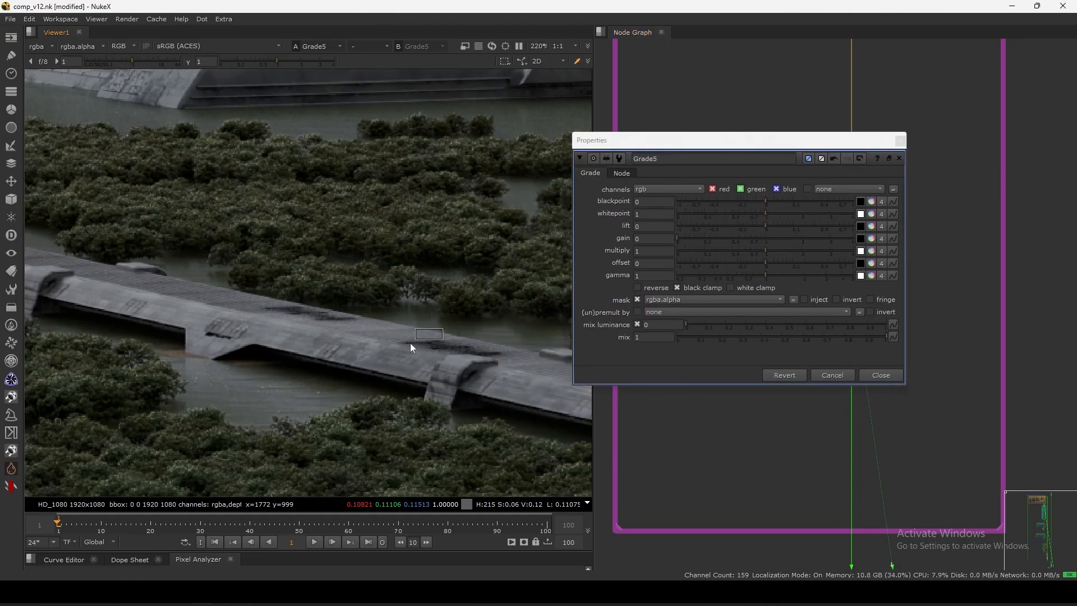
left_click(885, 376)
key("f")
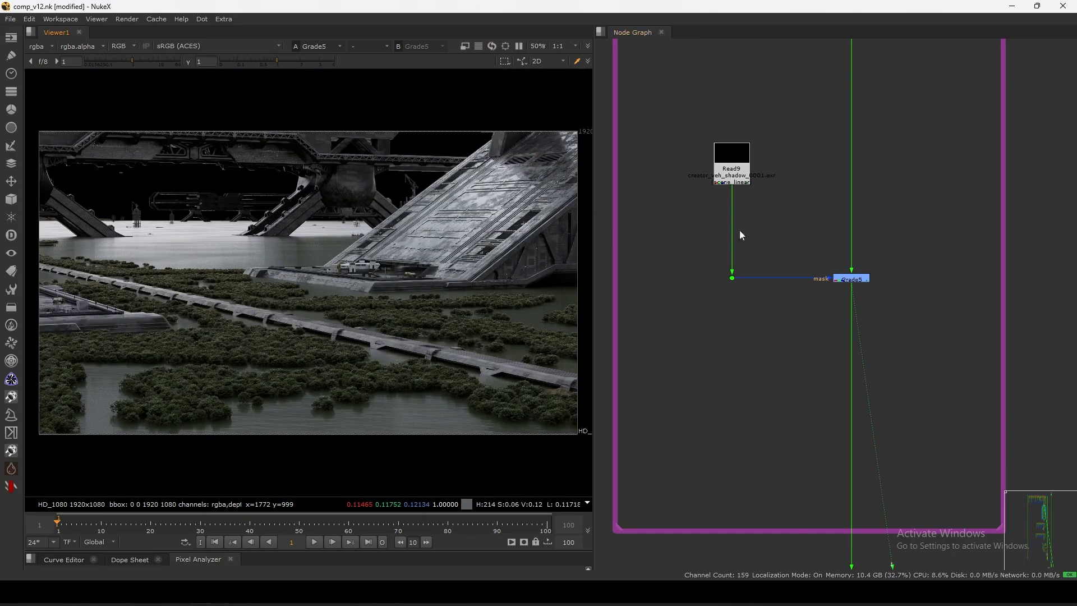
Examine the overall node graph layout, marking out the uppermost pass network and the smaller pass networks below the lights and glows.
scroll(742, 235, "down", 3)
scroll(775, 272, "down", 5)
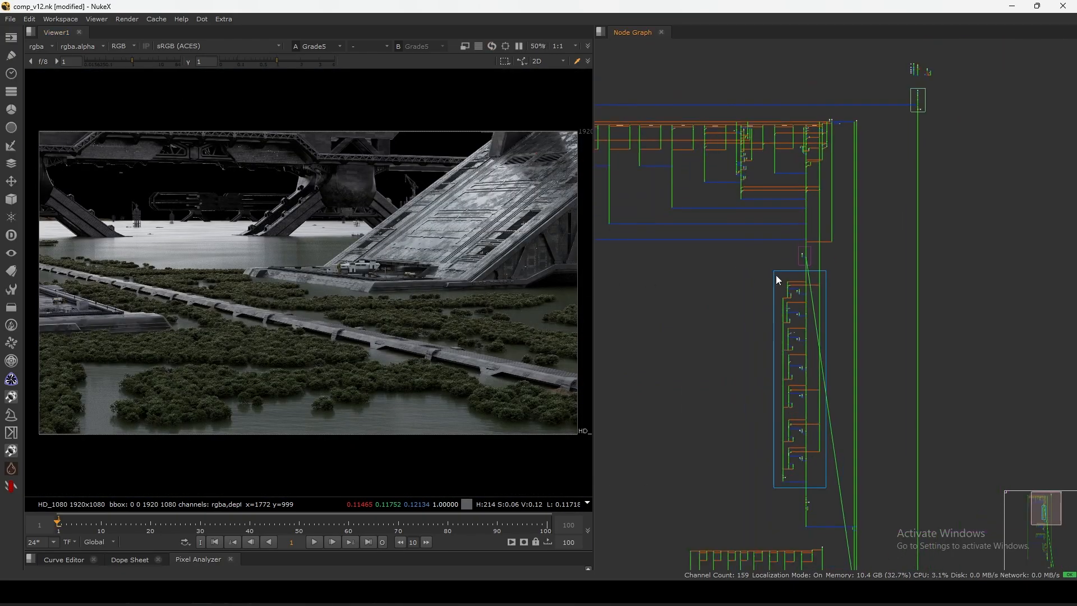
scroll(776, 279, "down", 3)
left_click_drag(666, 106, 909, 234)
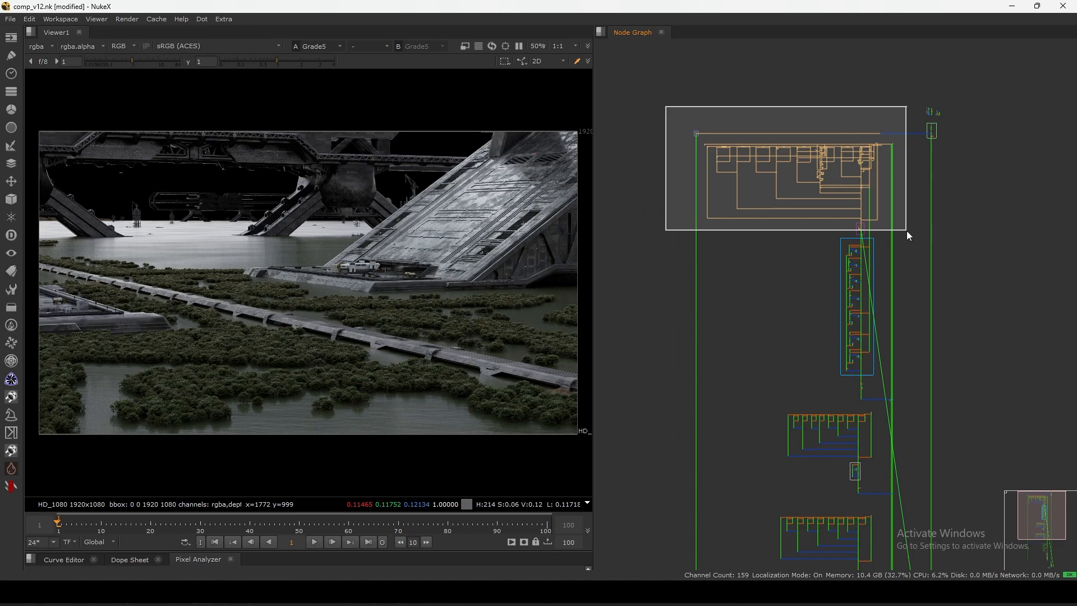
middle_click_drag(825, 387, 821, 201)
left_click_drag(762, 208, 920, 403)
scroll(900, 350, "down", 4)
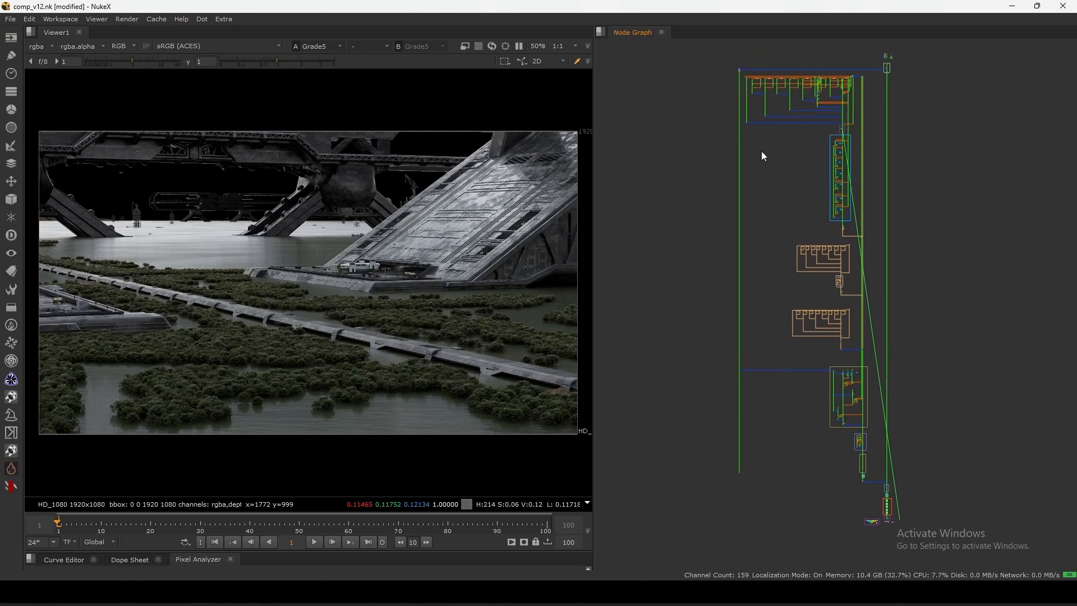
left_click_drag(714, 60, 874, 138)
middle_click_drag(876, 294, 877, 270)
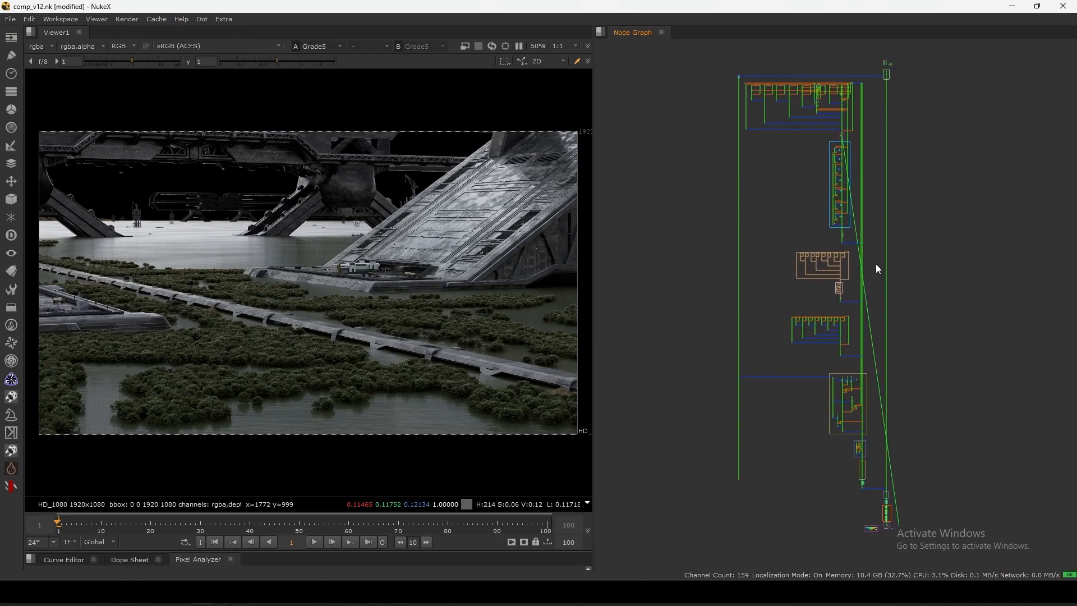
left_click_drag(711, 52, 872, 139)
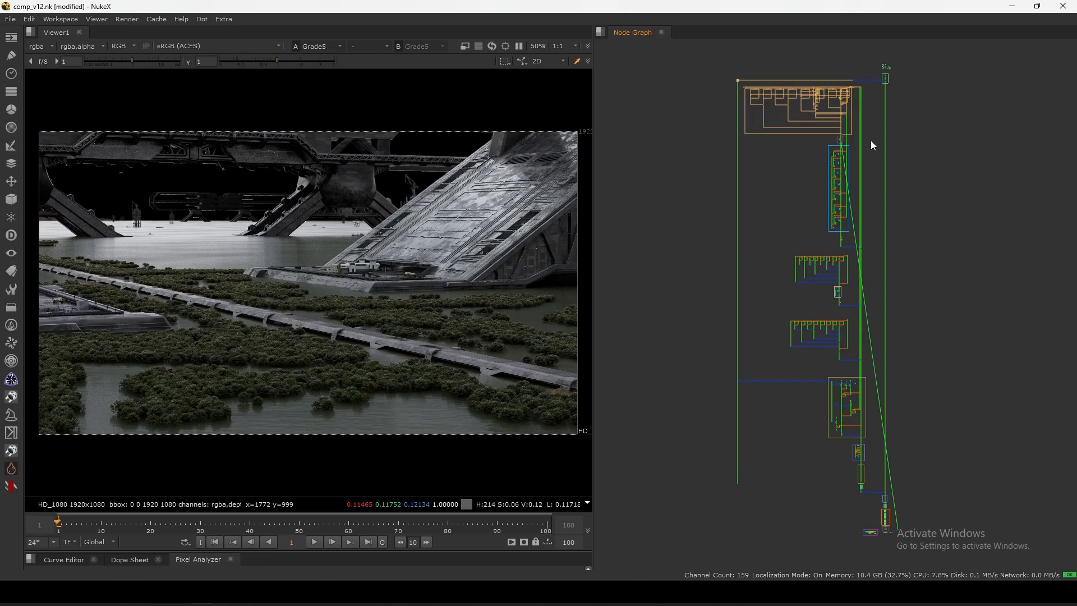
Display the pass_00.png read node in the row of saved renders at the bottom of the graph.
middle_click_drag(853, 330, 793, 164)
scroll(847, 267, "up", 4)
scroll(813, 170, "up", 3)
middle_click_drag(849, 382, 822, 227)
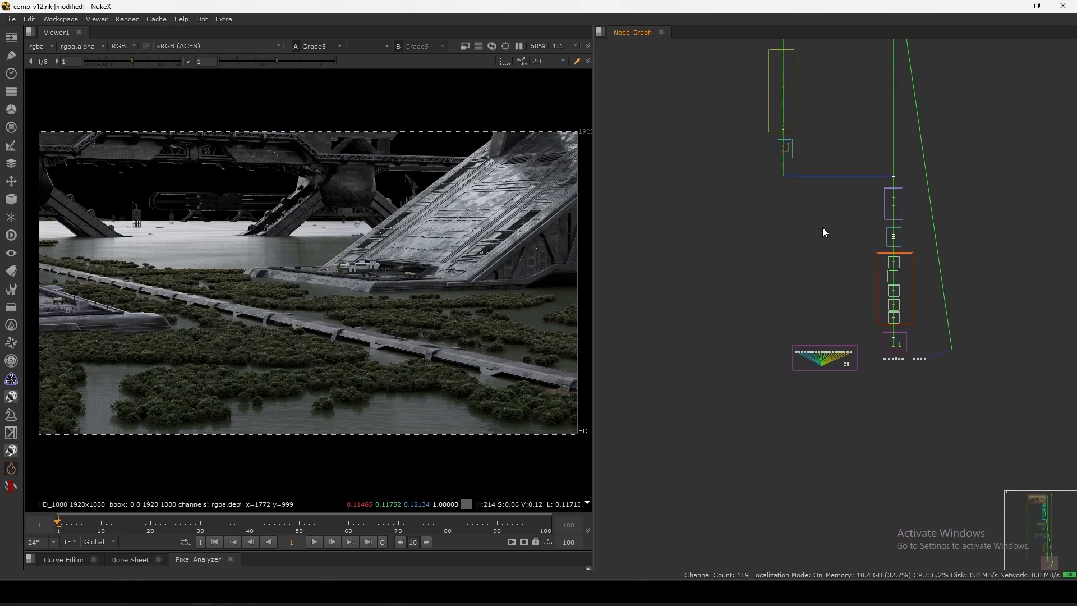
middle_click_drag(874, 337, 817, 247)
scroll(826, 281, "up", 8)
scroll(910, 184, "up", 5)
left_click(744, 206)
key("1")
left_click(773, 209)
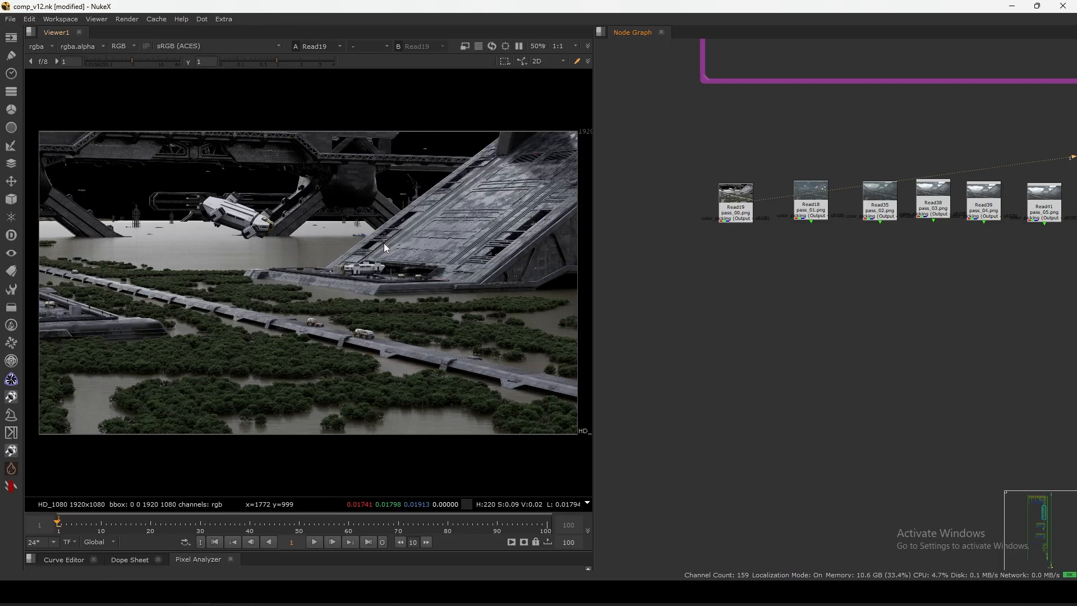
Compare the Read52 version of the shot with the pass_00.png render in the viewer.
middle_click_drag(975, 267, 670, 299)
middle_click_drag(1011, 263, 837, 254)
left_click(940, 242)
key("1")
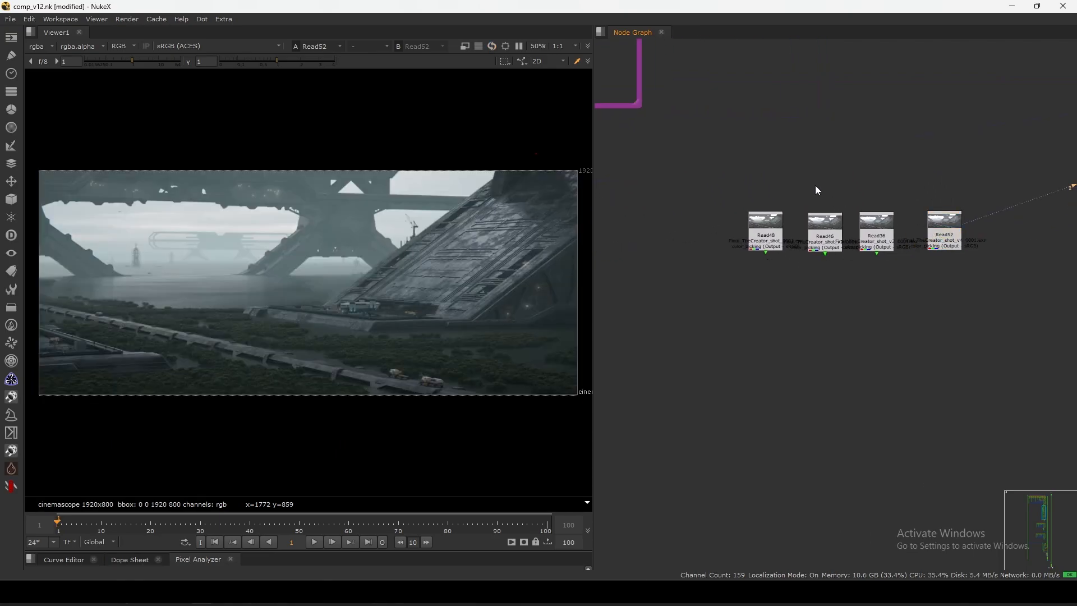
scroll(798, 236, "down", 2)
left_click(717, 196)
key("1")
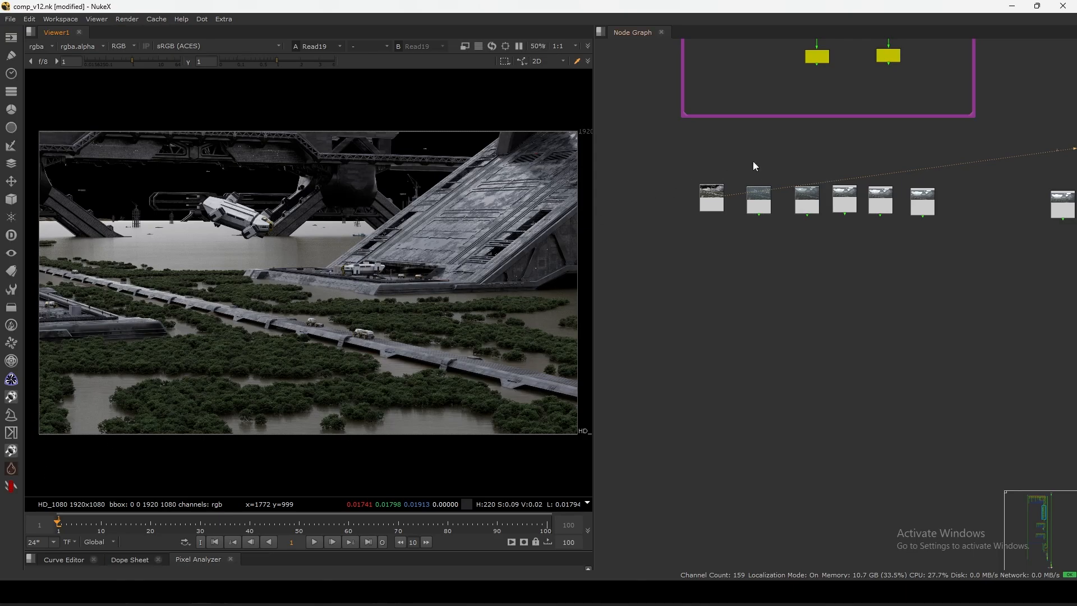
Display the reference images' contact sheet in a maximized viewer and fit the whole sheet in view.
scroll(753, 160, "down", 6)
middle_click_drag(612, 227, 840, 205)
scroll(783, 186, "up", 2)
middle_click_drag(783, 187, 814, 214)
scroll(798, 220, "up", 3)
left_click_drag(728, 225, 850, 176)
key("1")
key("space")
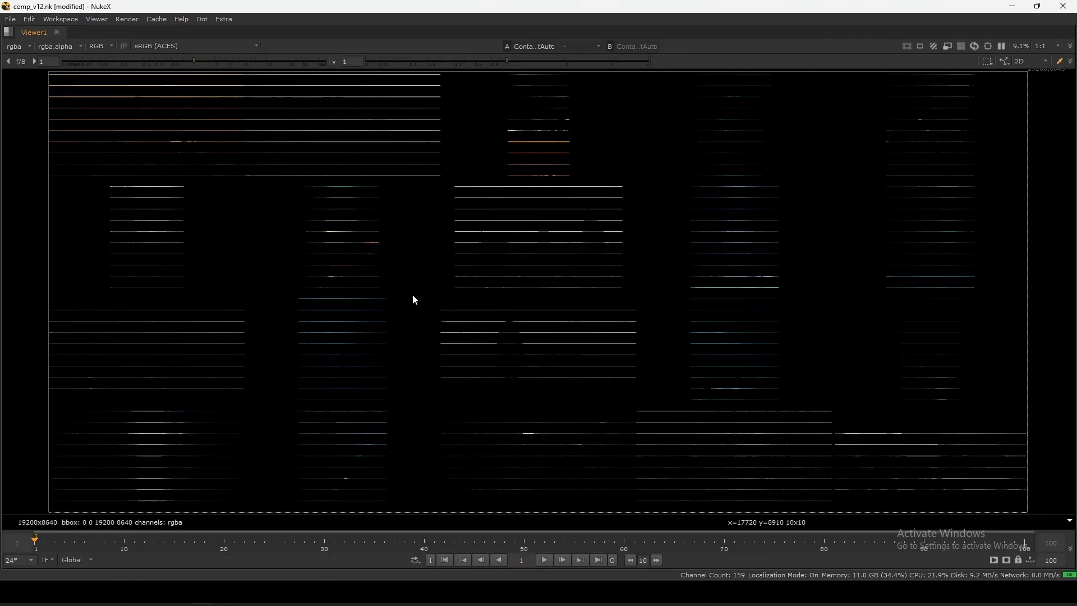
key("f")
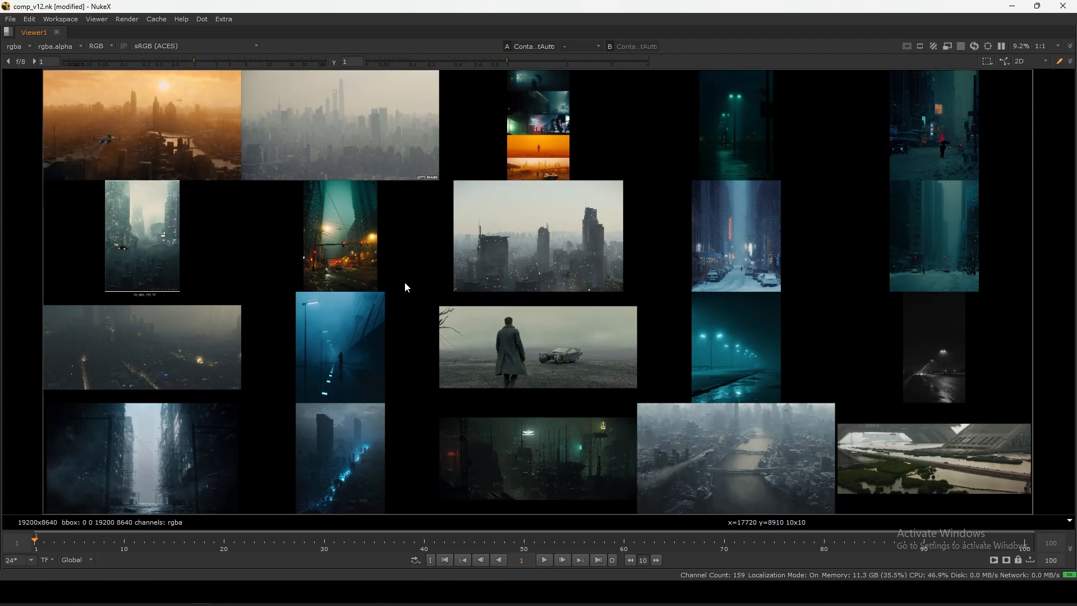
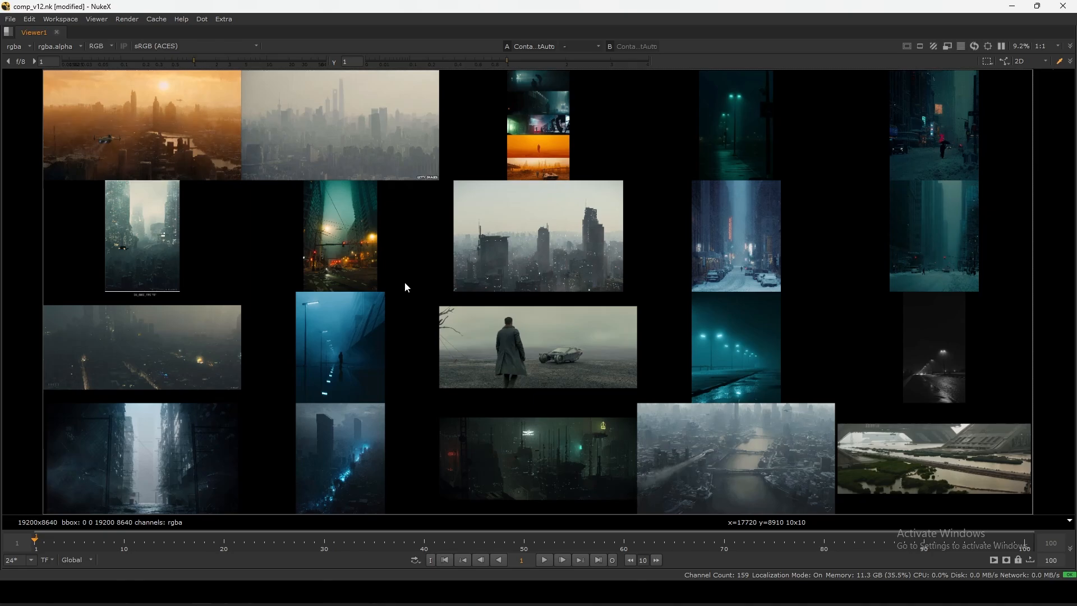
Inspect the marshland reference image in the contact sheet's bottom row, including the craft beneath its overhead structure.
scroll(816, 306, "up", 5)
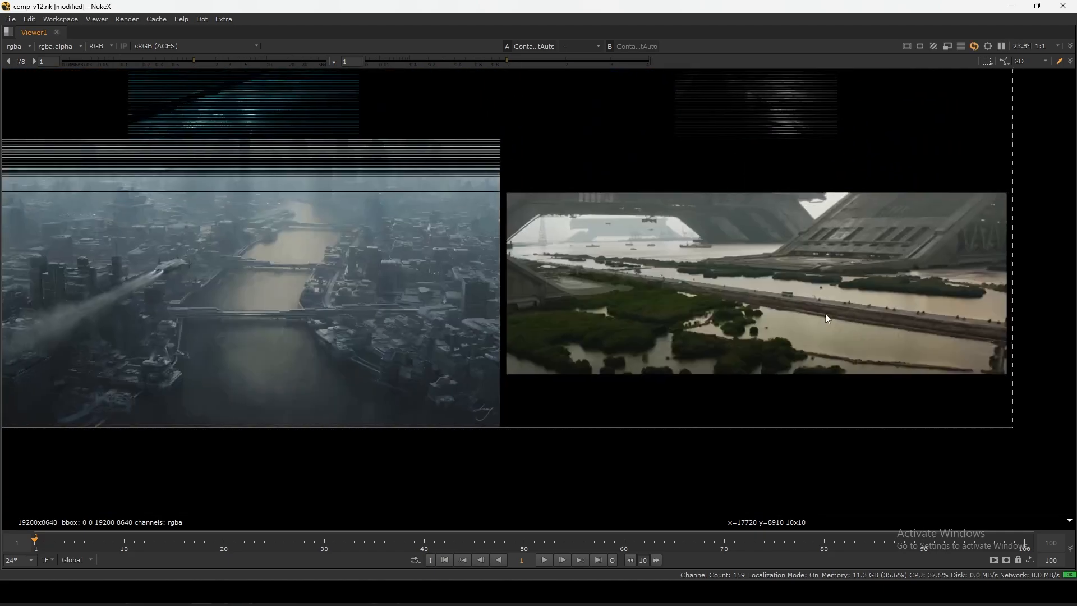
middle_click_drag(826, 314, 721, 325)
left_click_drag(902, 205, 402, 389)
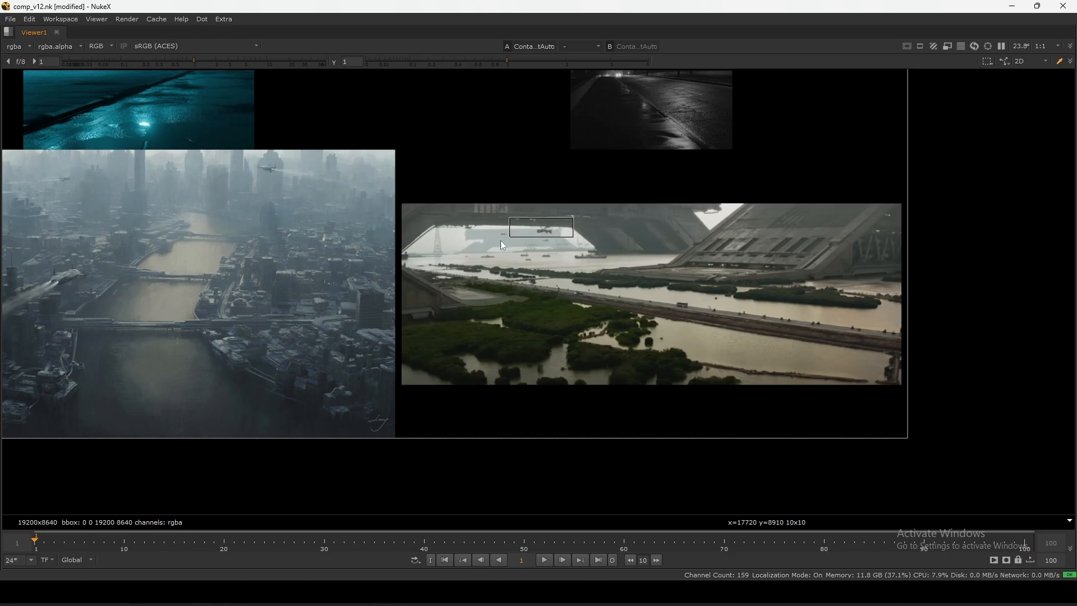
left_click_drag(500, 240, 443, 260)
left_click_drag(911, 200, 400, 399)
scroll(884, 260, "down", 5)
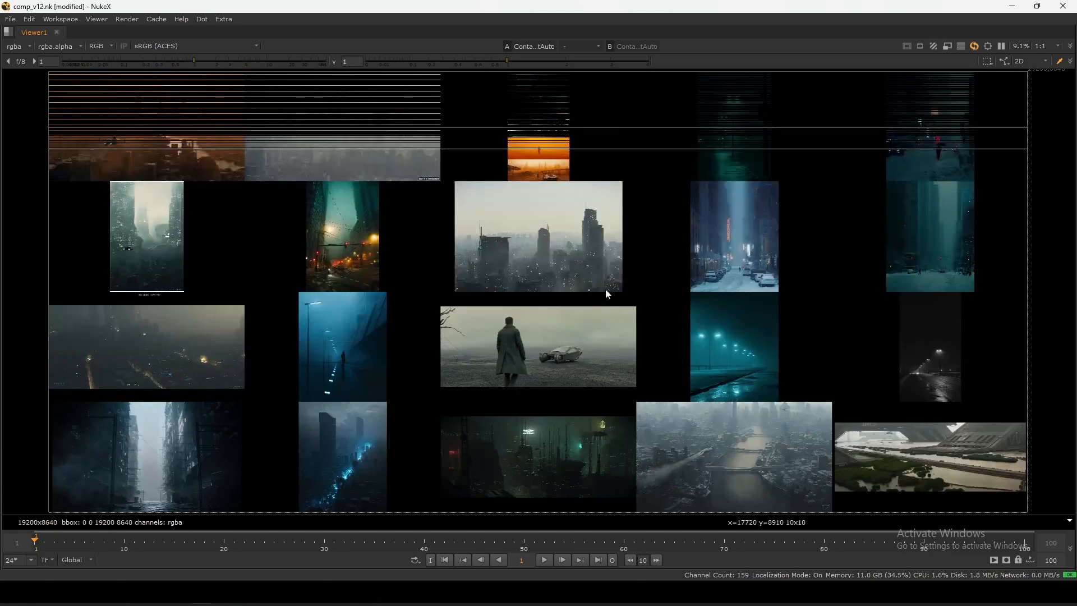
Examine the blue and teal snowy street reference images in the contact sheet, including how the buildings fade into the haze.
key("f")
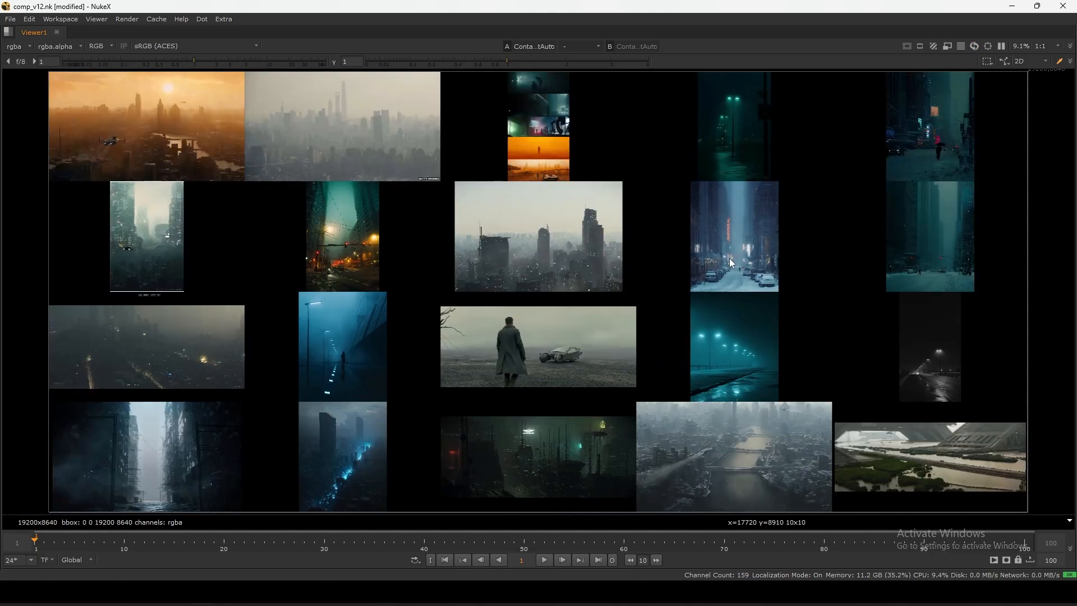
scroll(797, 216, "up", 3)
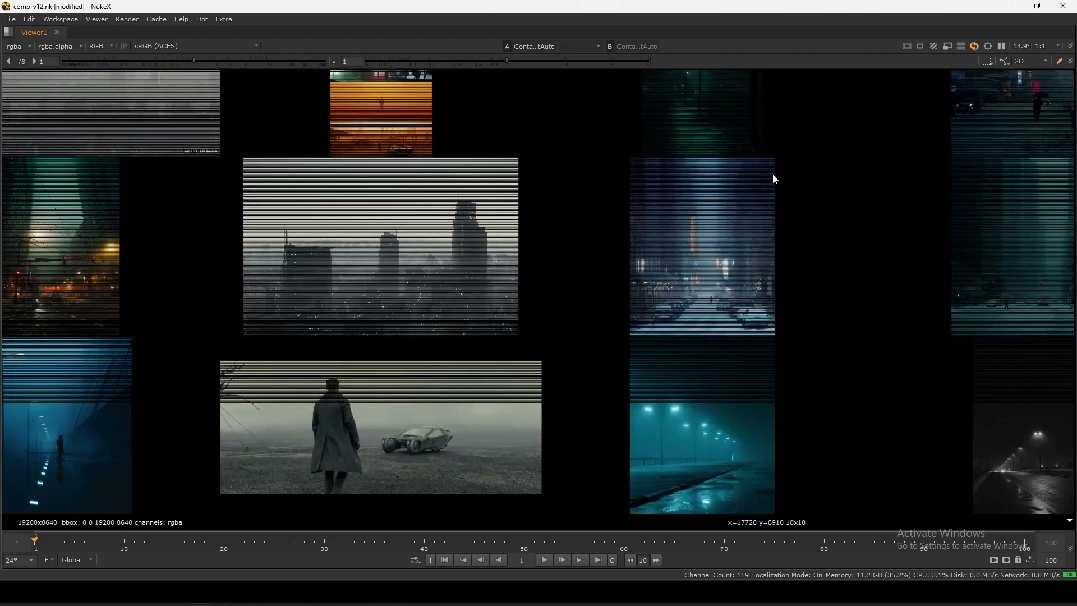
left_click_drag(775, 158, 629, 332)
middle_click_drag(939, 195, 762, 197)
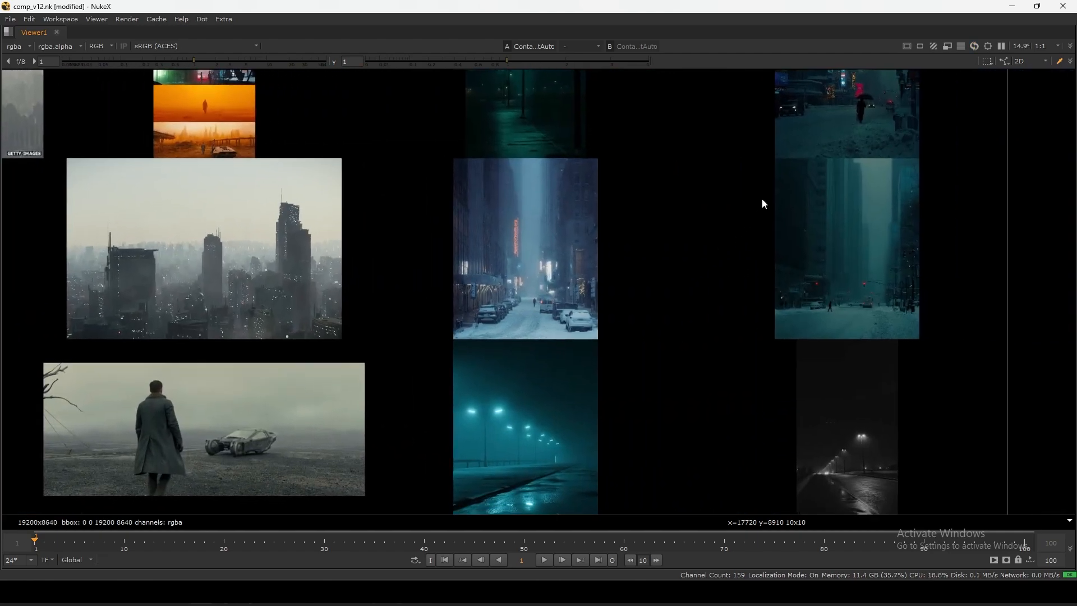
left_click_drag(819, 205, 926, 317)
scroll(903, 270, "up", 3)
middle_click_drag(928, 259, 920, 261)
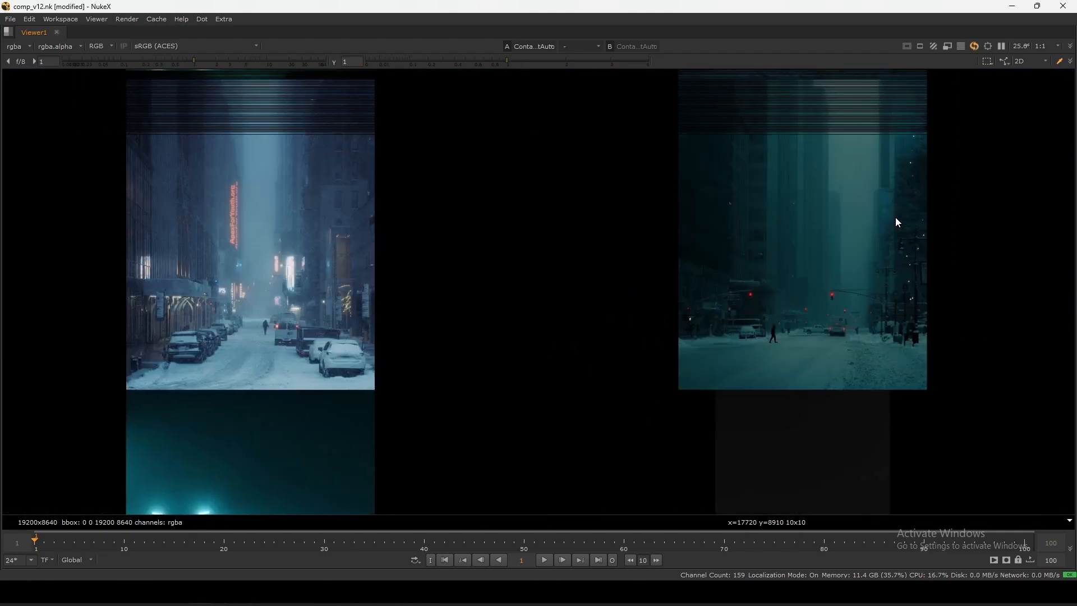
left_click_drag(950, 122, 909, 185)
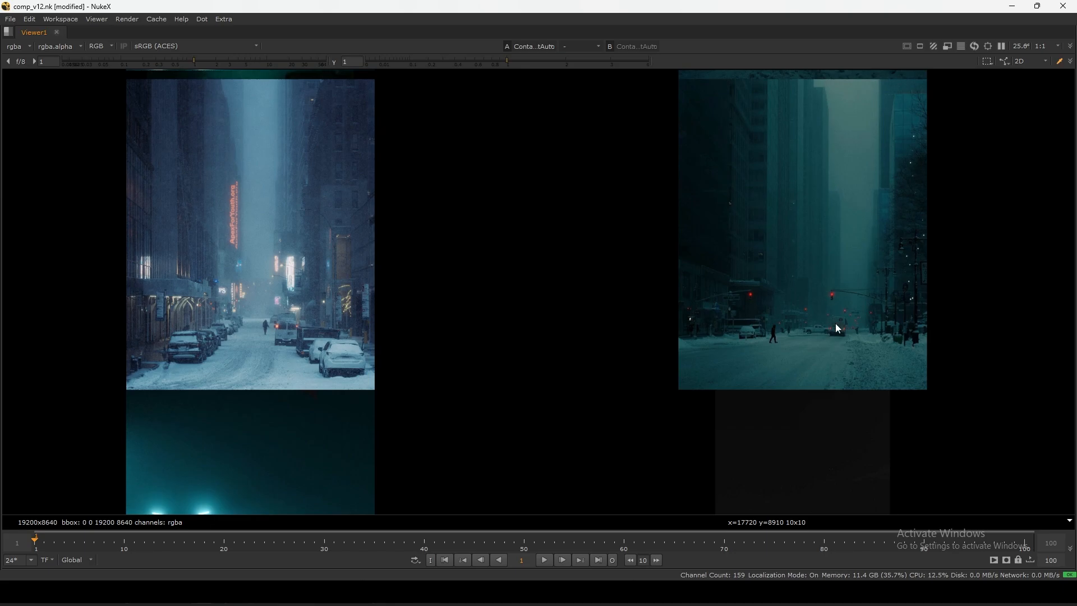
scroll(836, 323, "up", 5)
scroll(745, 216, "down", 8)
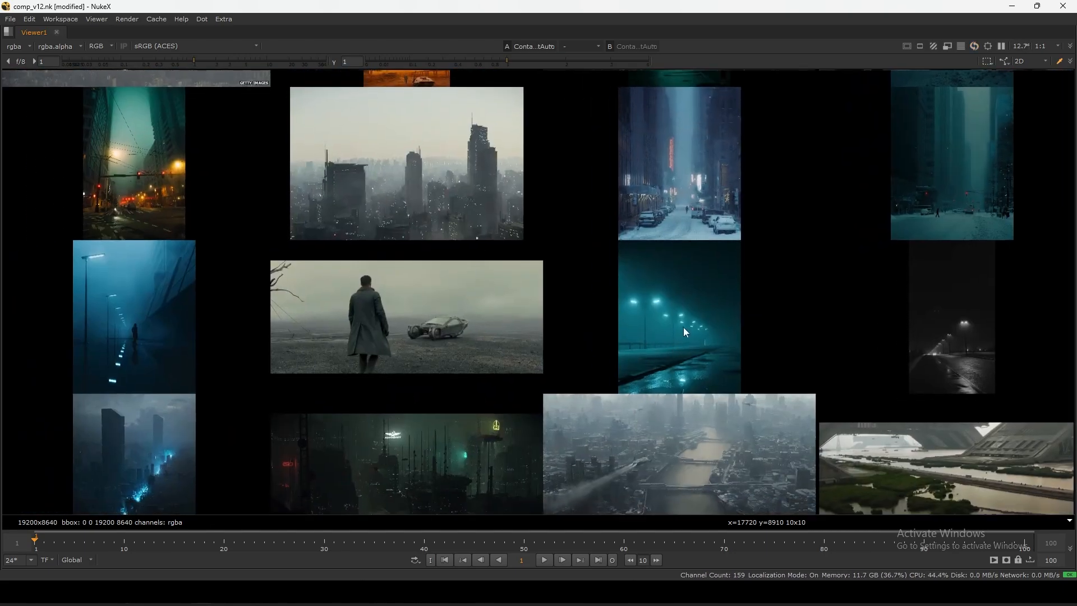
Inspect the teal street-lamp reference and the dark skyline reference in the contact sheet, then fit the whole sheet in view.
scroll(660, 349, "up", 3)
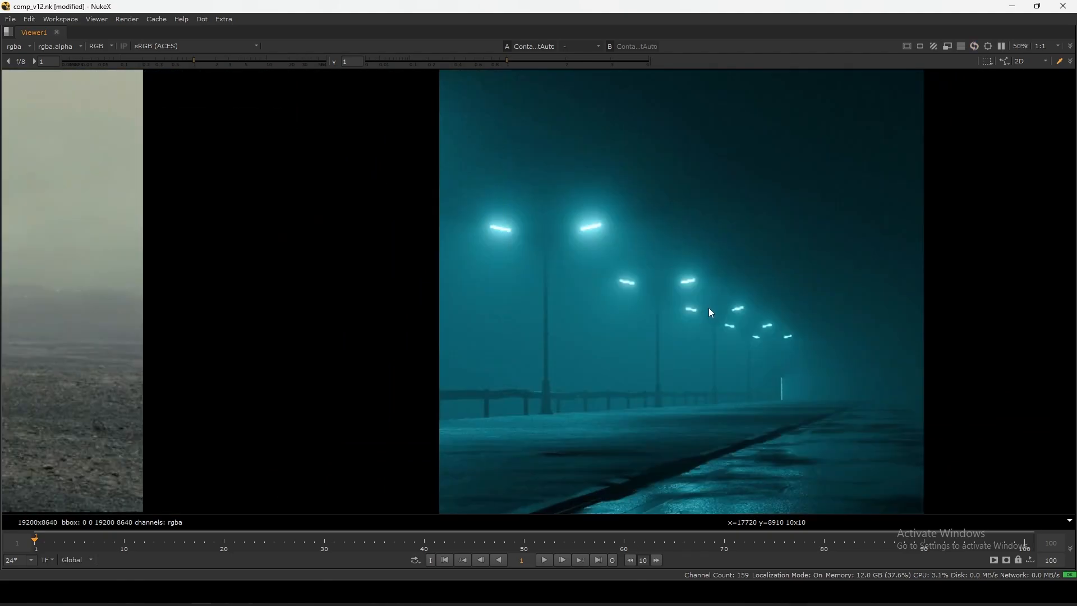
key("f")
scroll(635, 336, "up", 5)
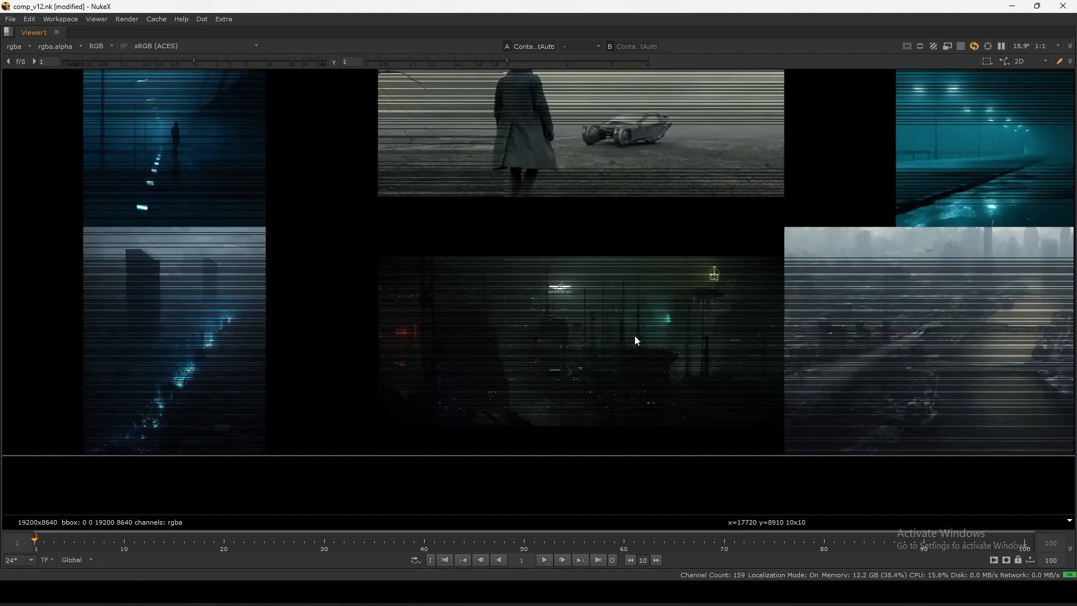
key("f")
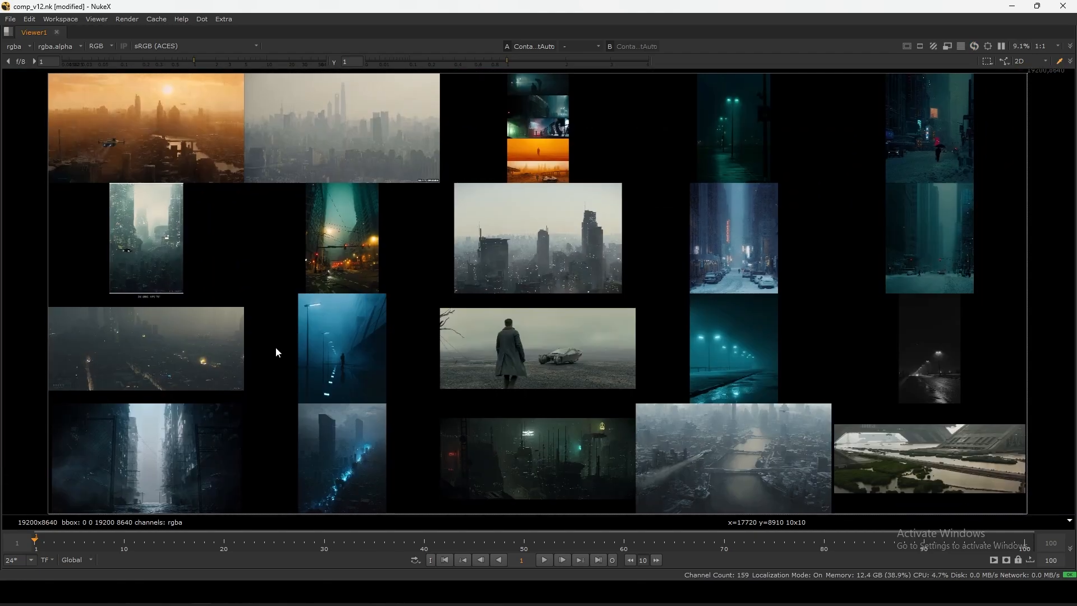
Compare the foggy skyscraper reference captioned 011_0080_FPS 1101 with the green-tinted traffic-light street reference beside it.
middle_click_drag(275, 349, 376, 336)
scroll(376, 337, "up", 4)
left_click_drag(638, 187, 99, 440, "ctrl+shift")
middle_click_drag(436, 352, 413, 393)
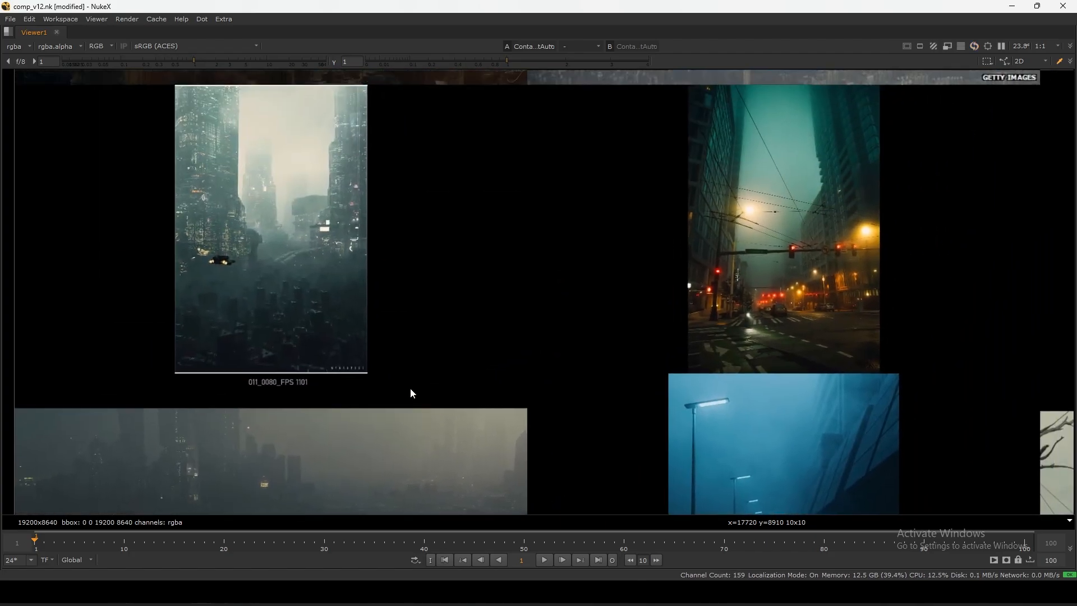
middle_click_drag(602, 278, 725, 192)
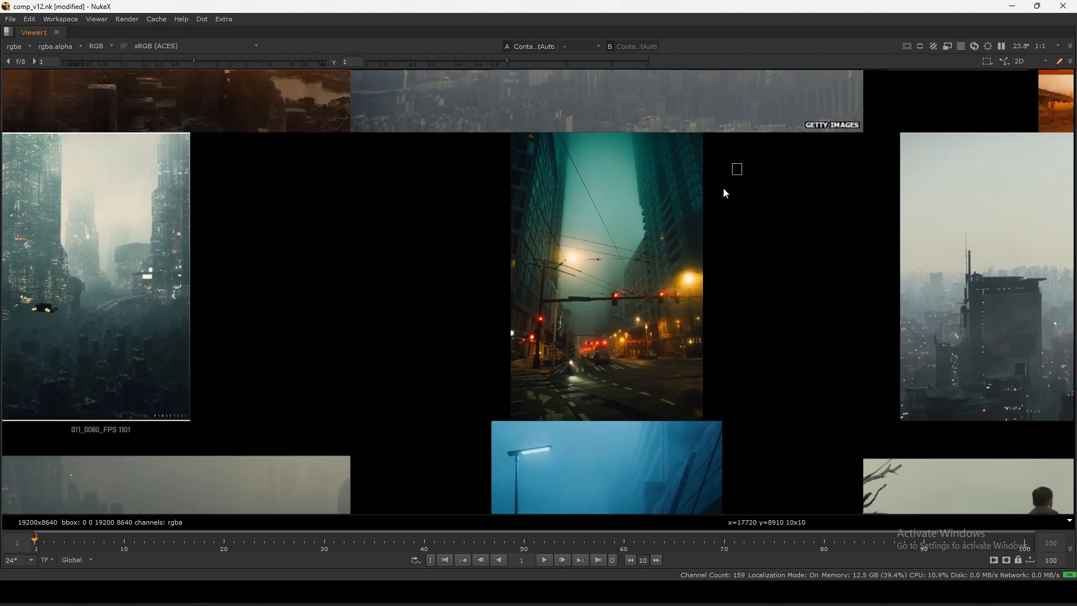
left_click_drag(726, 194, 540, 381, "ctrl+shift")
left_click_drag(651, 232, 519, 347, "ctrl+shift")
middle_click_drag(369, 335, 456, 325)
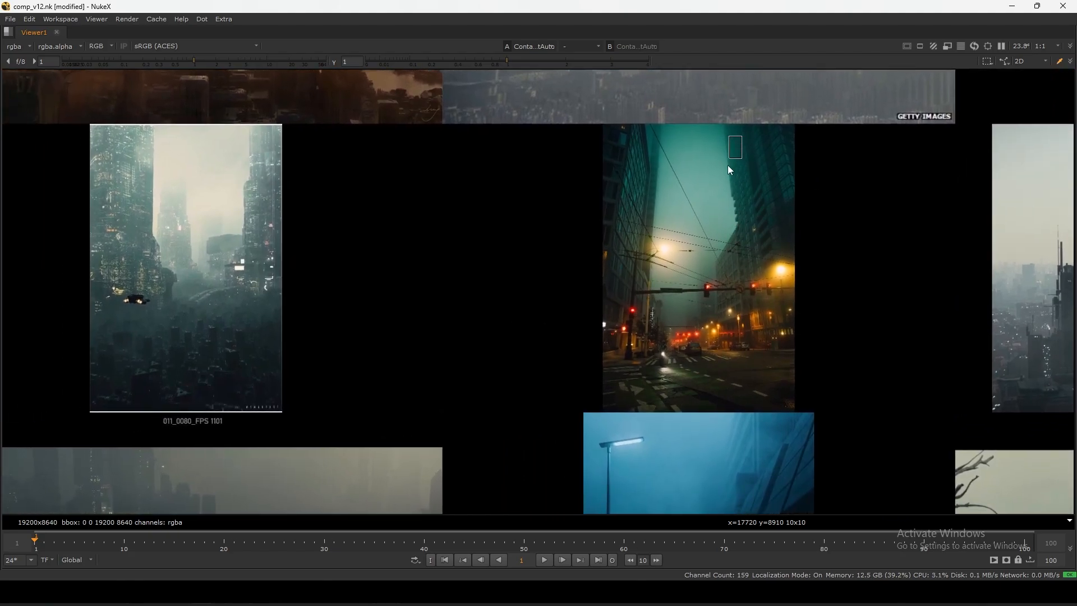
left_click_drag(729, 166, 623, 337, "ctrl+shift")
middle_click_drag(314, 340, 578, 311)
Examine the hazy night cityscape reference below the skyscraper image, covering its small lights, horizon haze and distant towers.
middle_click_drag(552, 430, 562, 243)
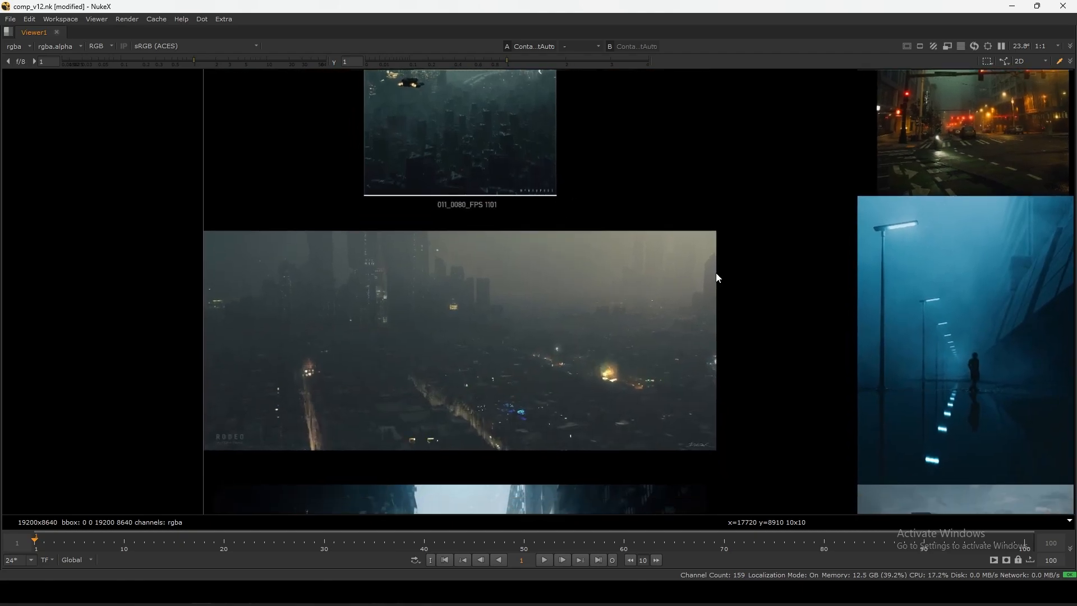
left_click_drag(736, 202, 335, 350, "ctrl+shift")
left_click_drag(614, 225, 715, 315, "ctrl+shift")
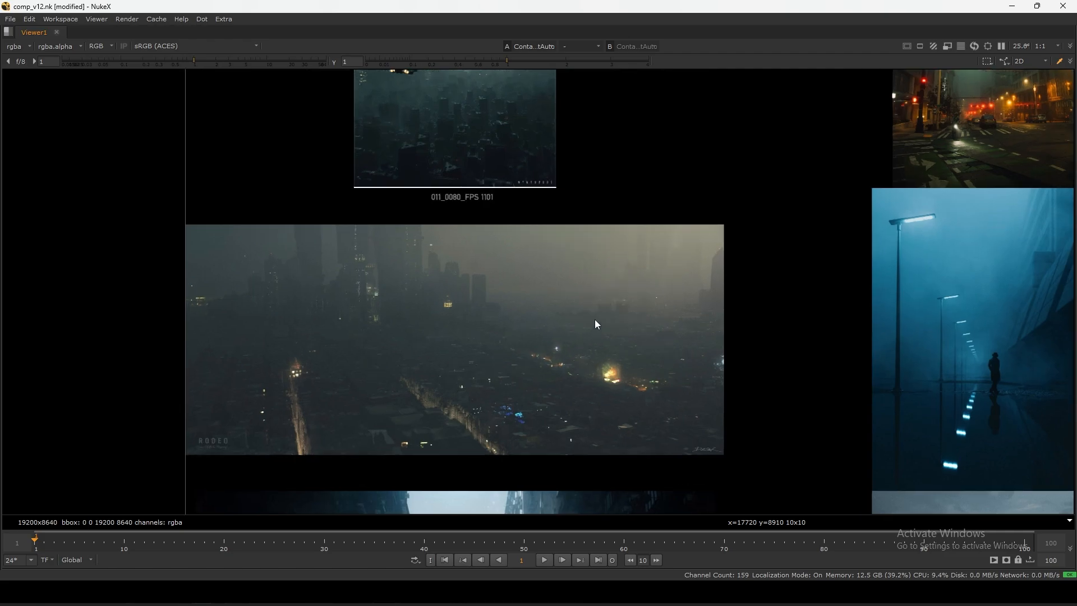
scroll(584, 320, "up", 5)
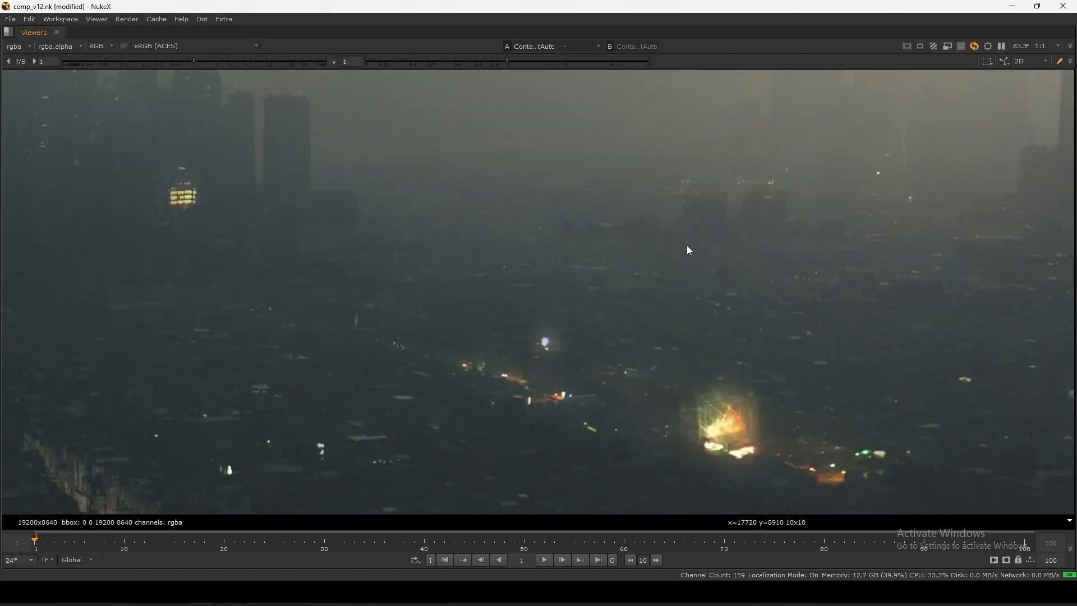
middle_click_drag(479, 319, 713, 369)
middle_click_drag(420, 276, 539, 319)
mouse_move(300, 272)
middle_mouse_down()
mouse_move(432, 302)
mouse_move(498, 339)
mouse_move(556, 342)
middle_mouse_up()
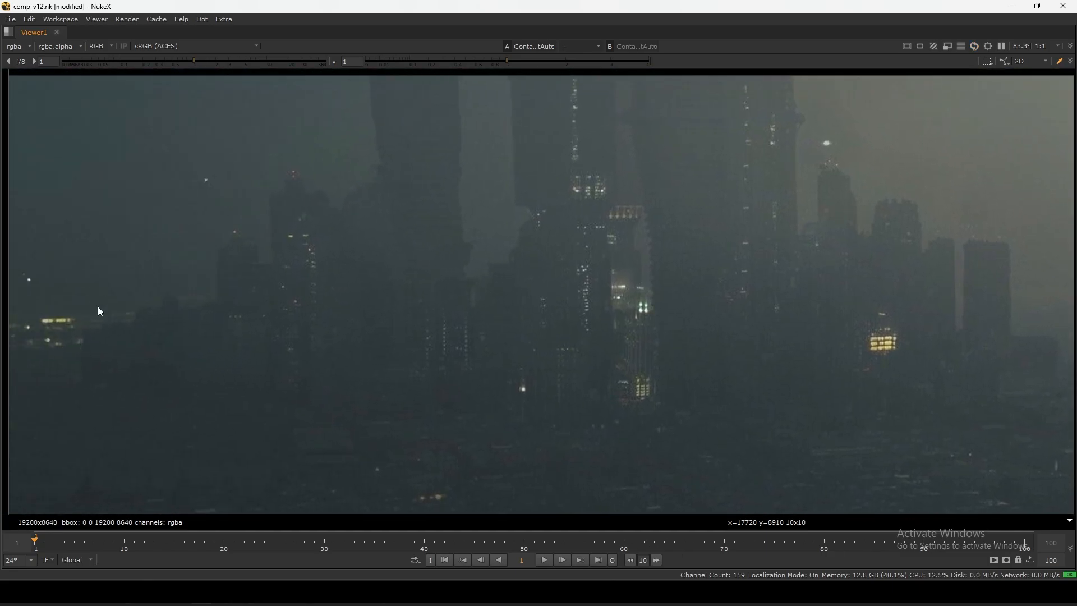
middle_click_drag(99, 308, 228, 217)
Restore the split layout and display the pass_00.png read node from the saved renders row, fitted in the viewer.
key("space")
key("f")
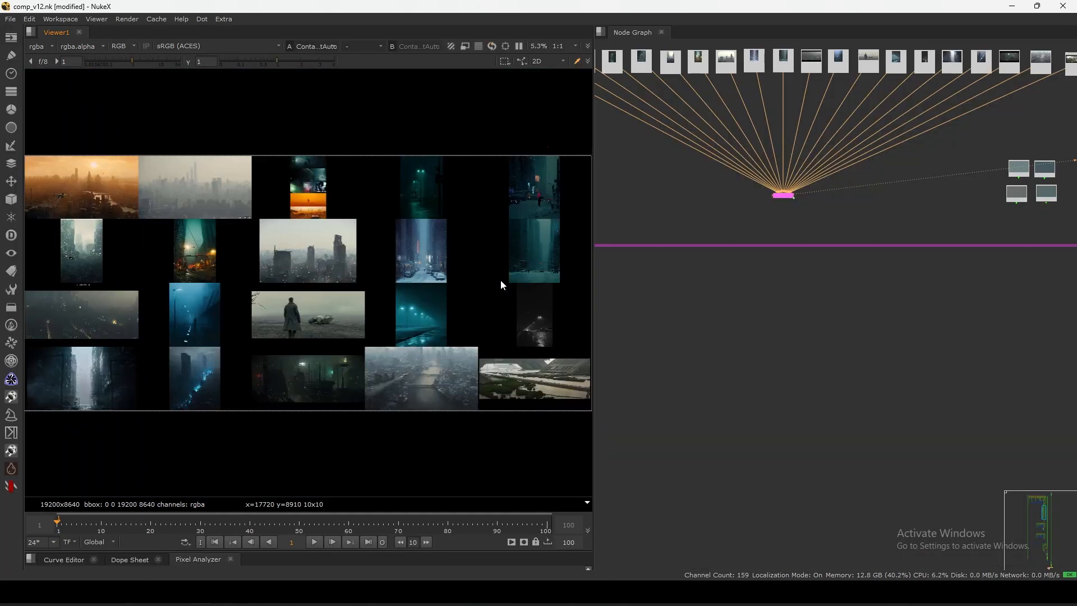
scroll(796, 230, "down", 5)
middle_click_drag(903, 229, 731, 274)
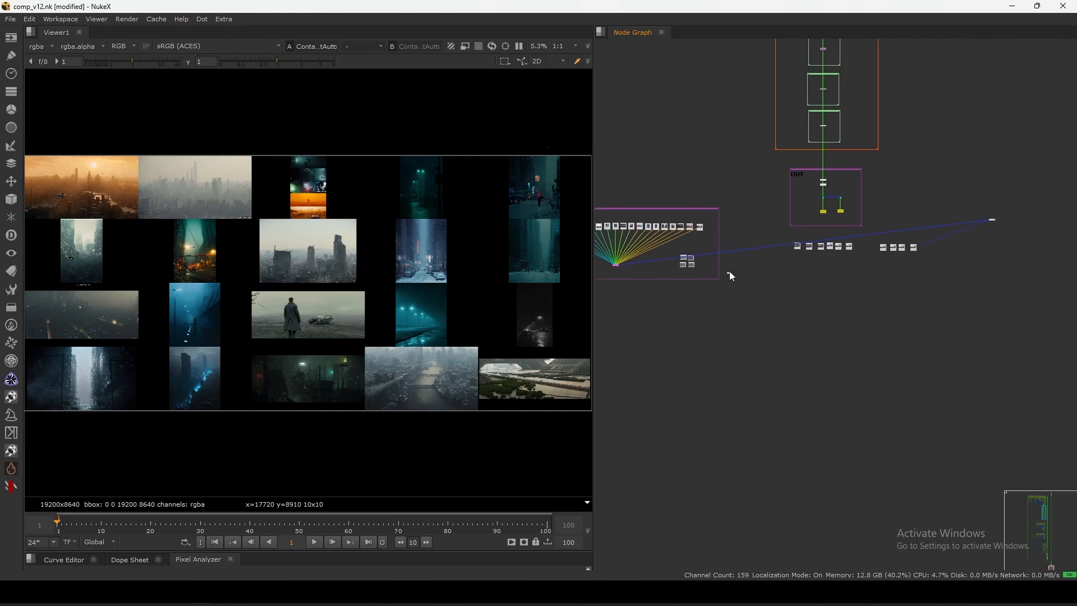
scroll(780, 254, "up", 5)
left_click(854, 224)
key("1")
key("f")
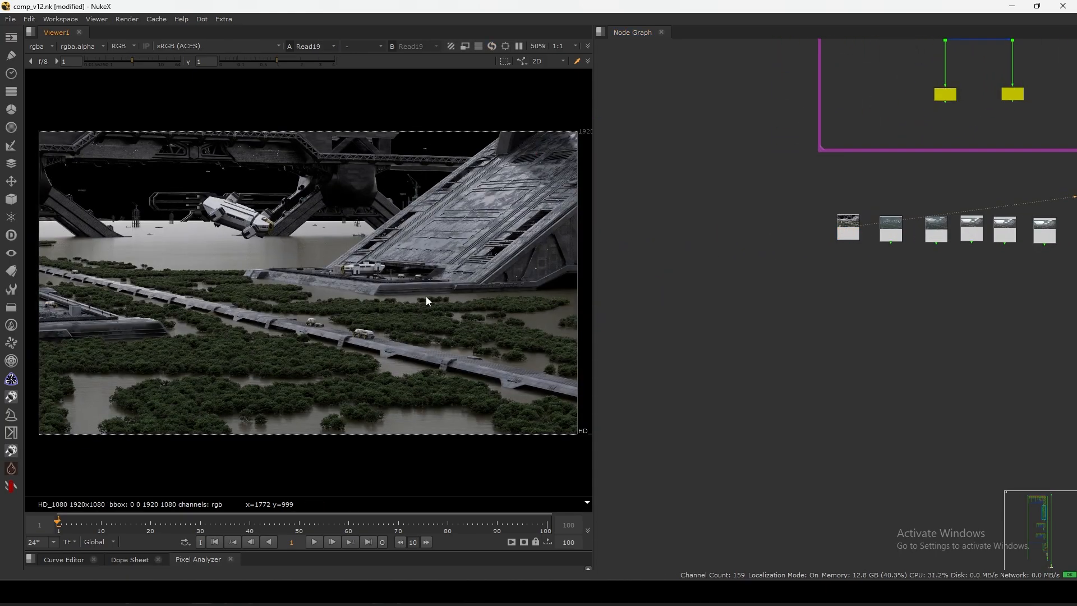
Compare the pass_01.png render with the pass_00.png render in the viewer, ending on pass_01.png.
middle_click_drag(881, 228, 758, 234)
scroll(758, 234, "up", 3)
left_click(772, 238)
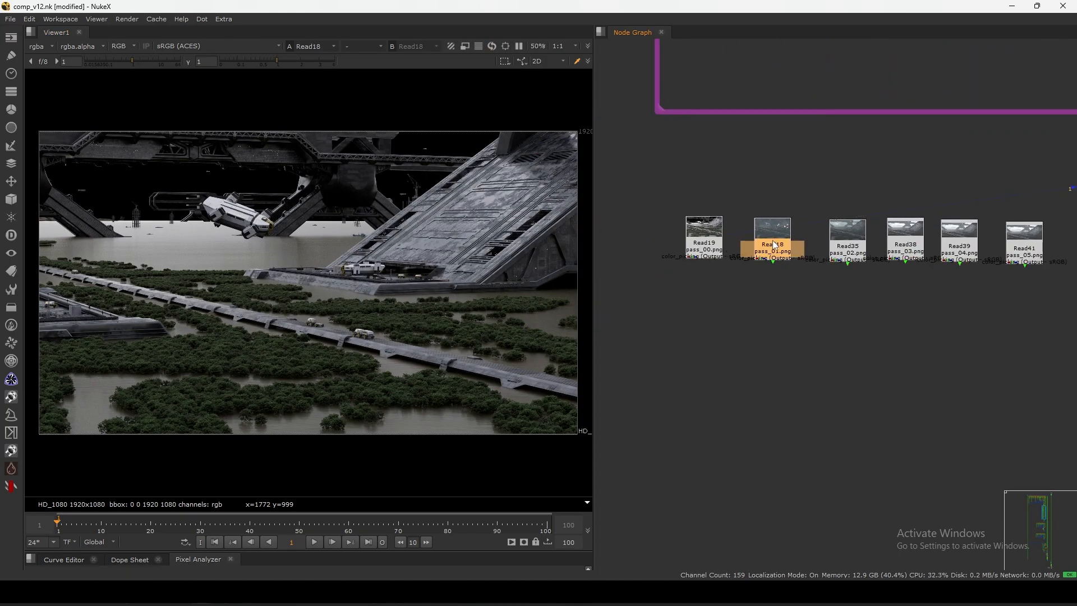
key("1")
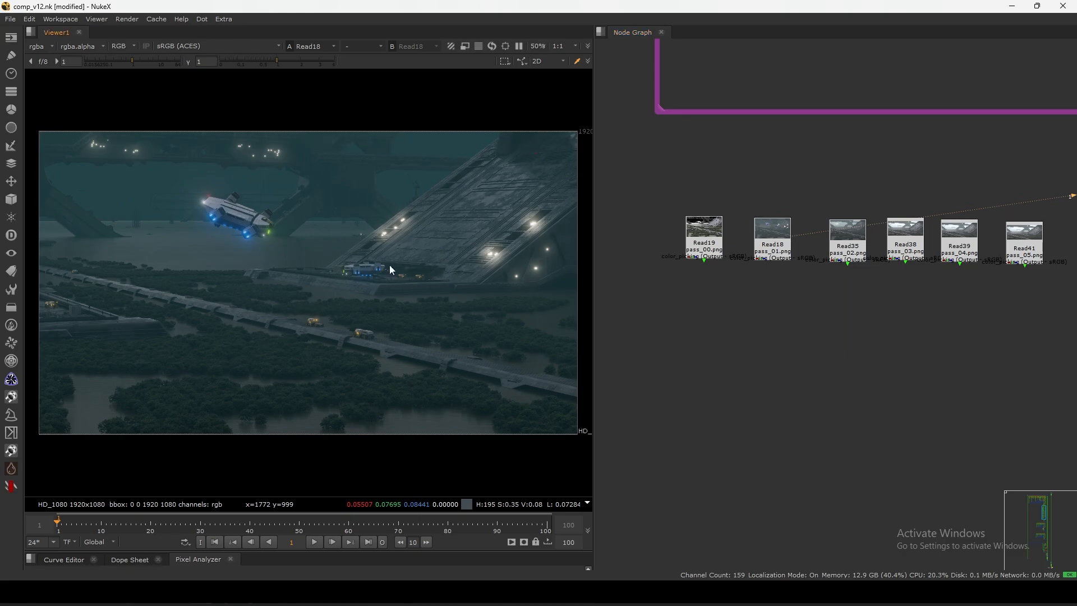
left_click(704, 245)
key("1")
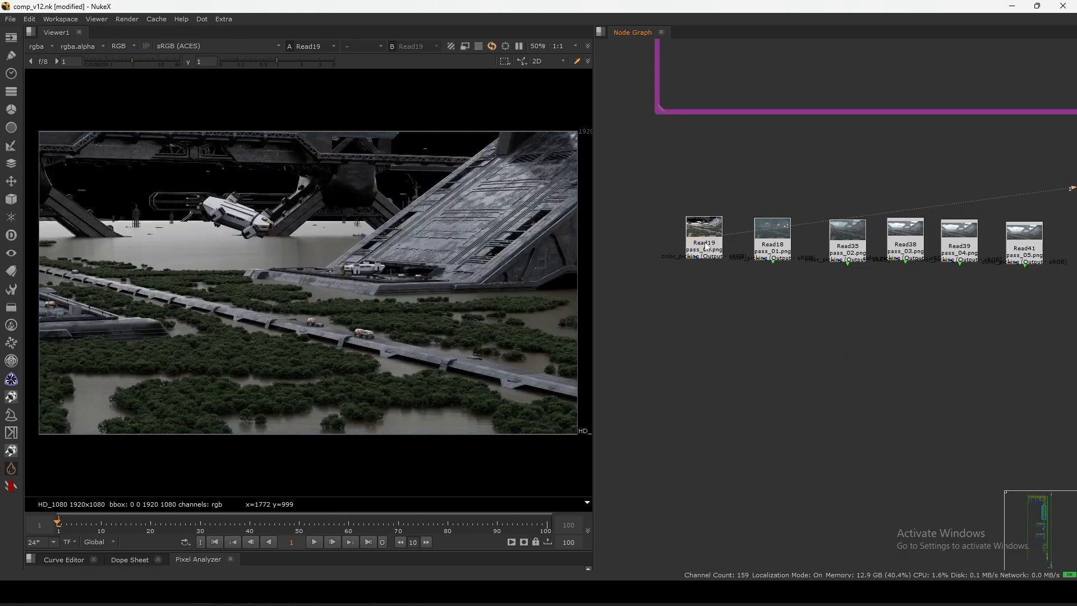
left_click(773, 240)
key("1")
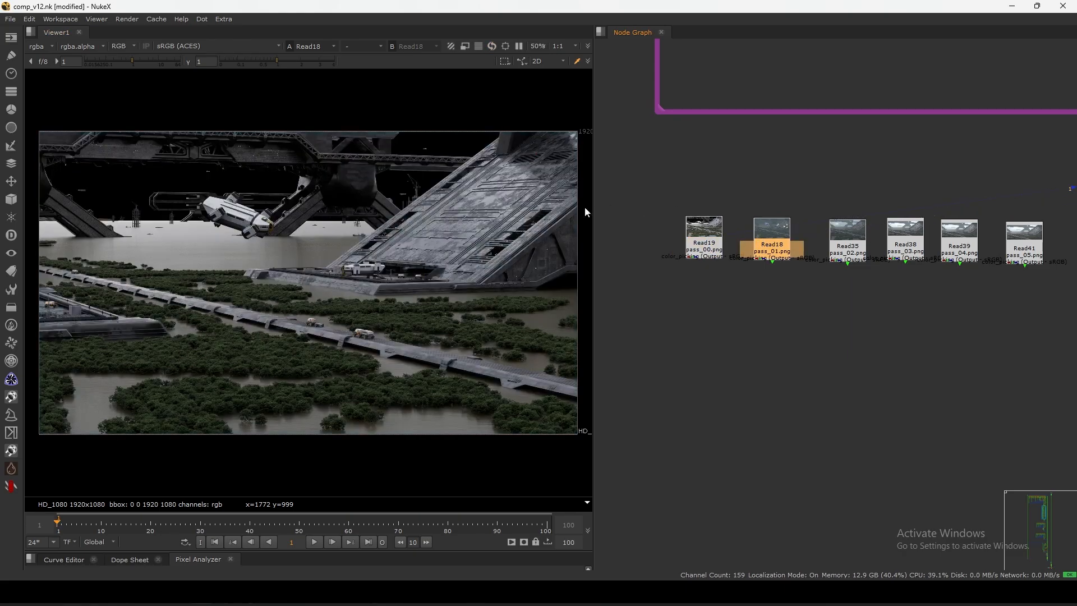
left_click_drag(147, 186, 122, 343, "ctrl+shift")
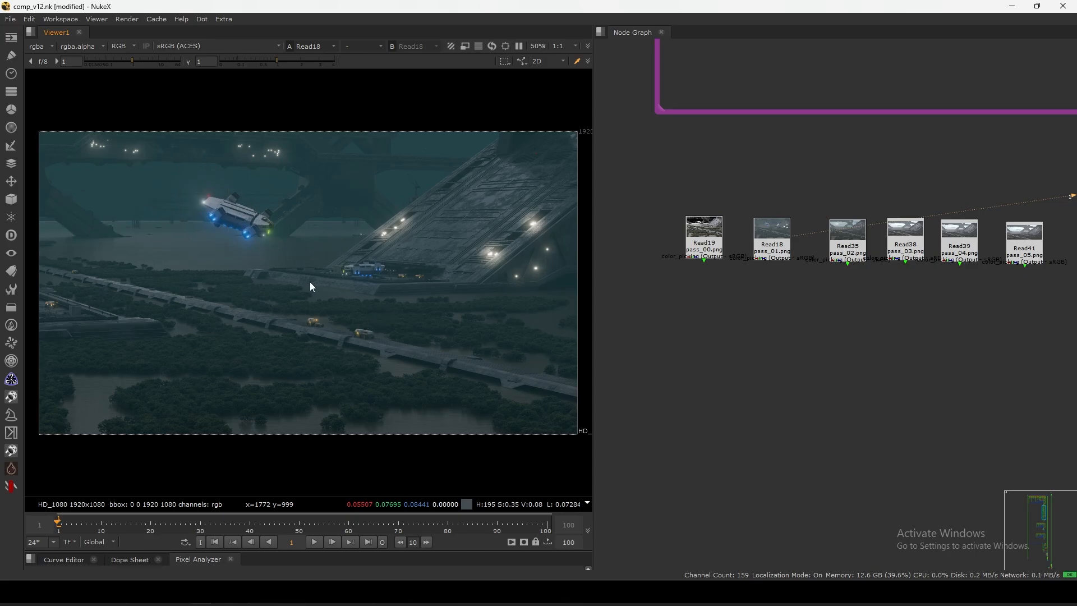
Inspect the pass_01.png render fitted in a maximized viewer, including the area around the flying craft, and restore the layout.
key("space")
key("f")
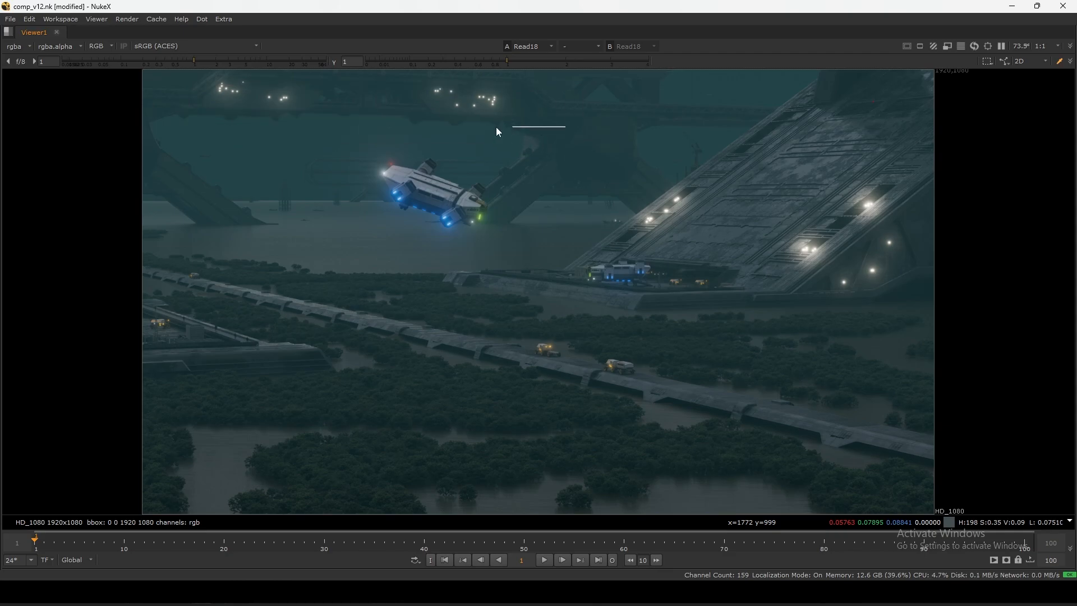
left_click_drag(497, 128, 456, 161)
key("space")
Review the overall node graph from the upstream pass branches down to the OUT section and the saved renders row.
left_click(705, 251)
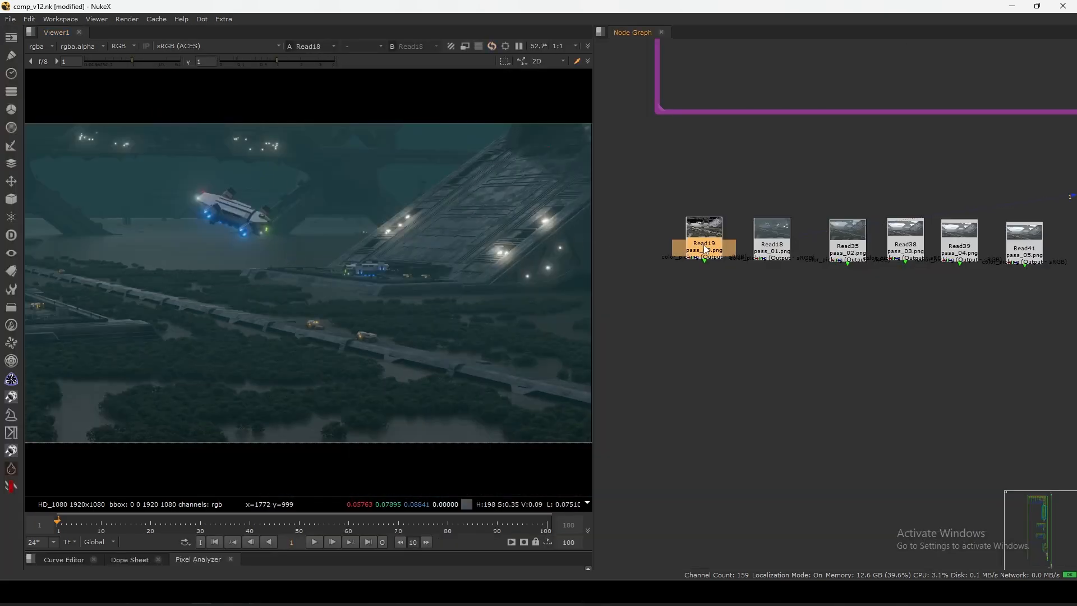
left_click(770, 249, "ctrl+shift")
scroll(772, 264, "down", 2)
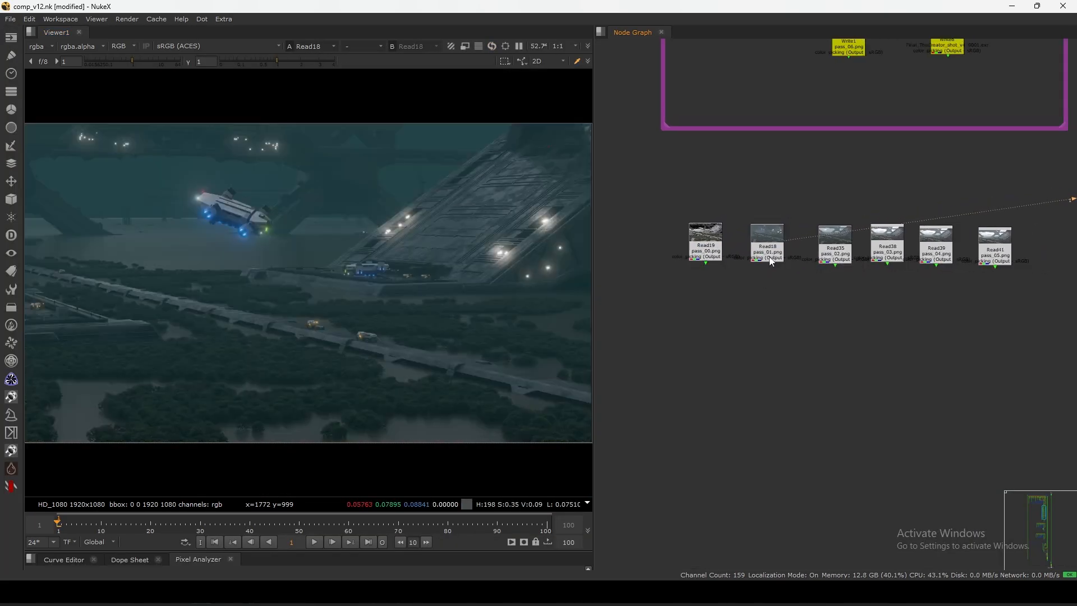
scroll(737, 334, "down", 10)
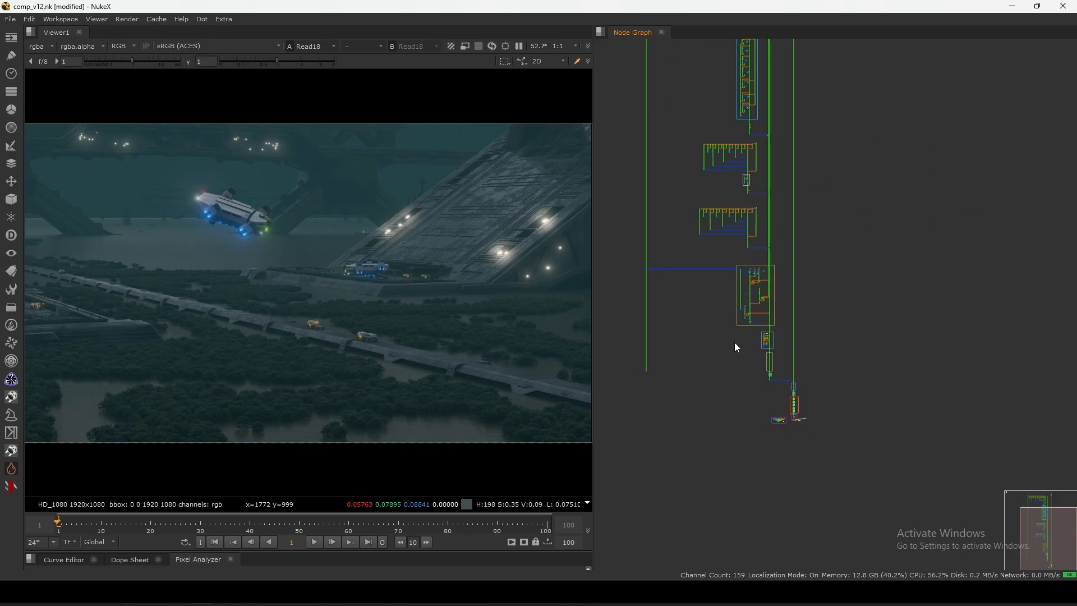
middle_click_drag(738, 203, 761, 388)
left_click_drag(867, 106, 651, 505)
middle_click_drag(769, 564, 783, 246)
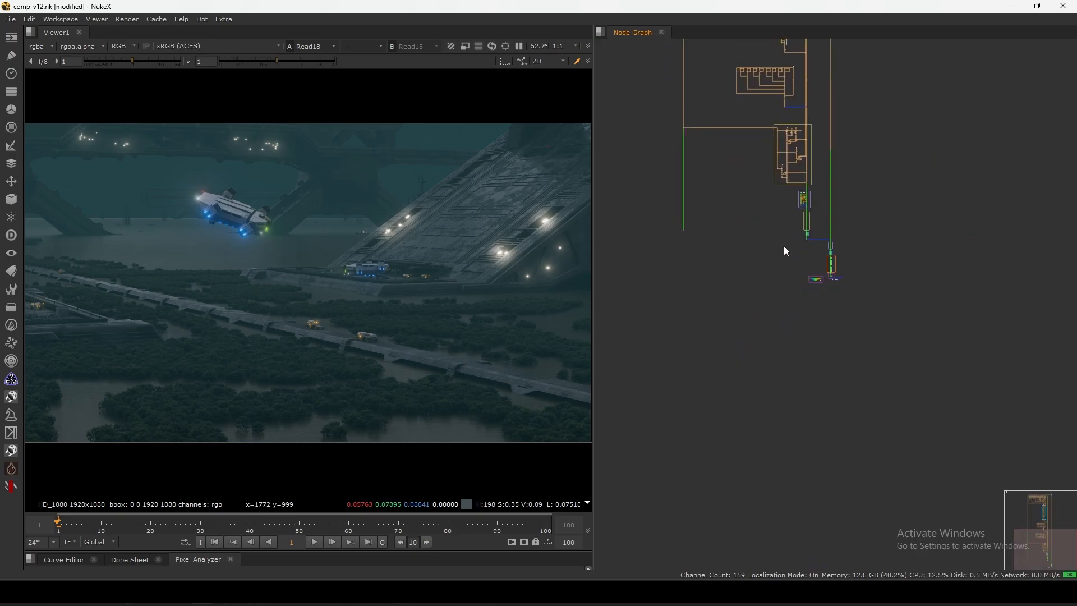
scroll(830, 274, "up", 9)
scroll(859, 250, "up", 10)
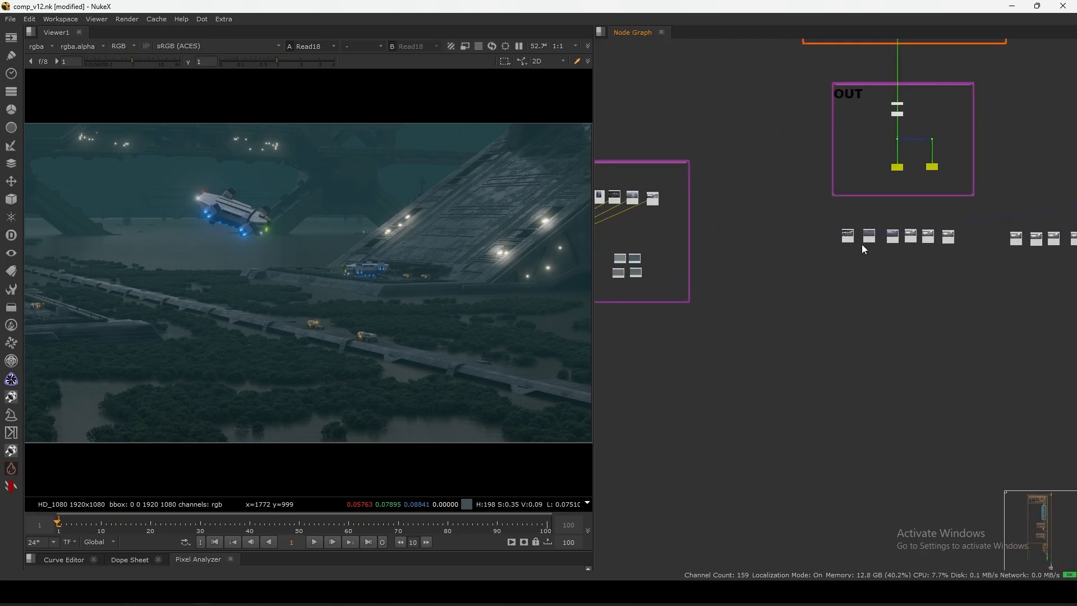
middle_click_drag(815, 439, 785, 213)
scroll(839, 293, "up", 10)
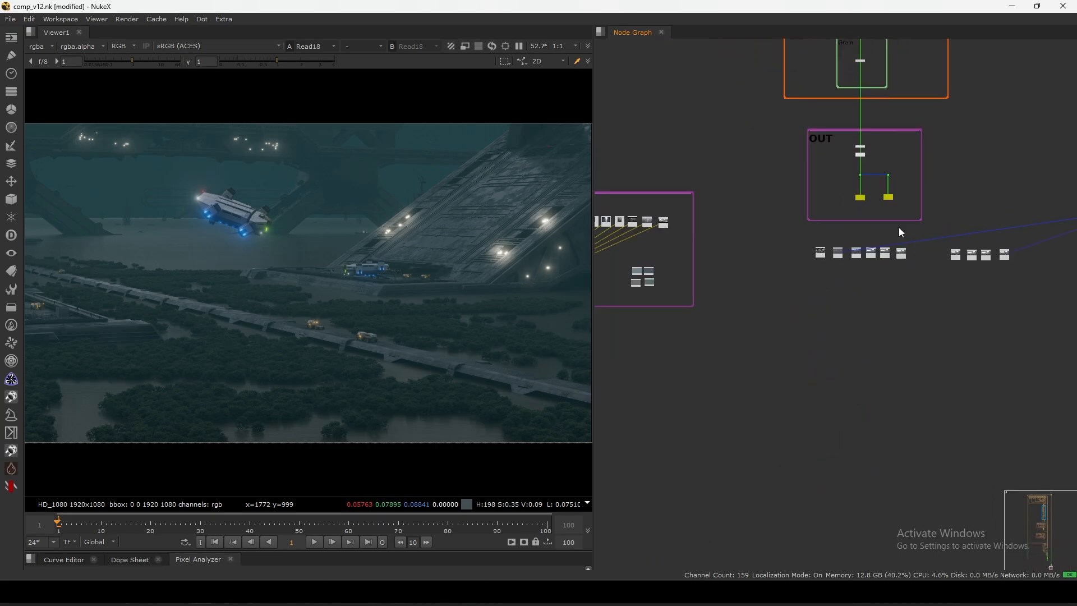
scroll(836, 263, "up", 6)
left_click(862, 219)
Display the reference images' contact sheet node in the viewer again.
scroll(792, 244, "down", 6)
middle_click_drag(738, 284, 943, 234)
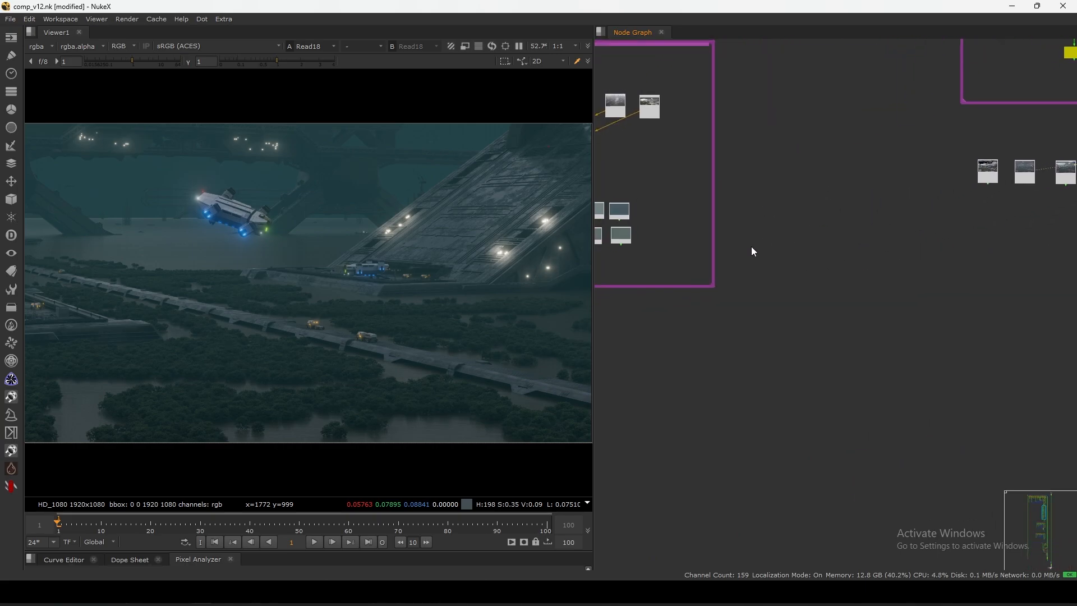
middle_click_drag(636, 225, 896, 220)
middle_click_drag(686, 231, 715, 230)
left_click_drag(615, 245, 675, 200)
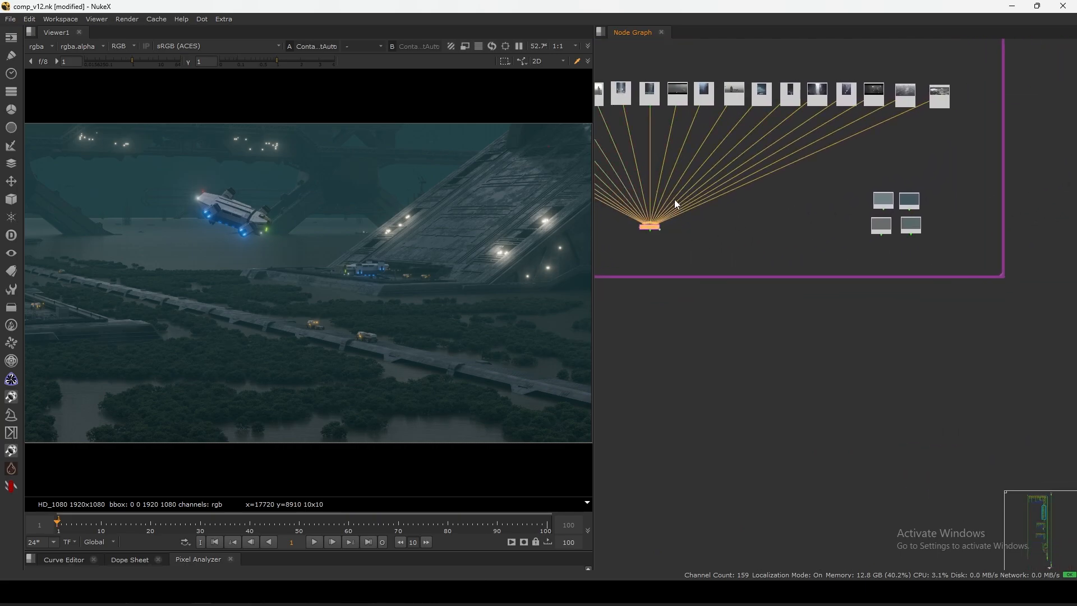
key("1")
Inspect the teal snowy street reference up close and switch the viewer to its luminance channel.
scroll(481, 245, "up", 8)
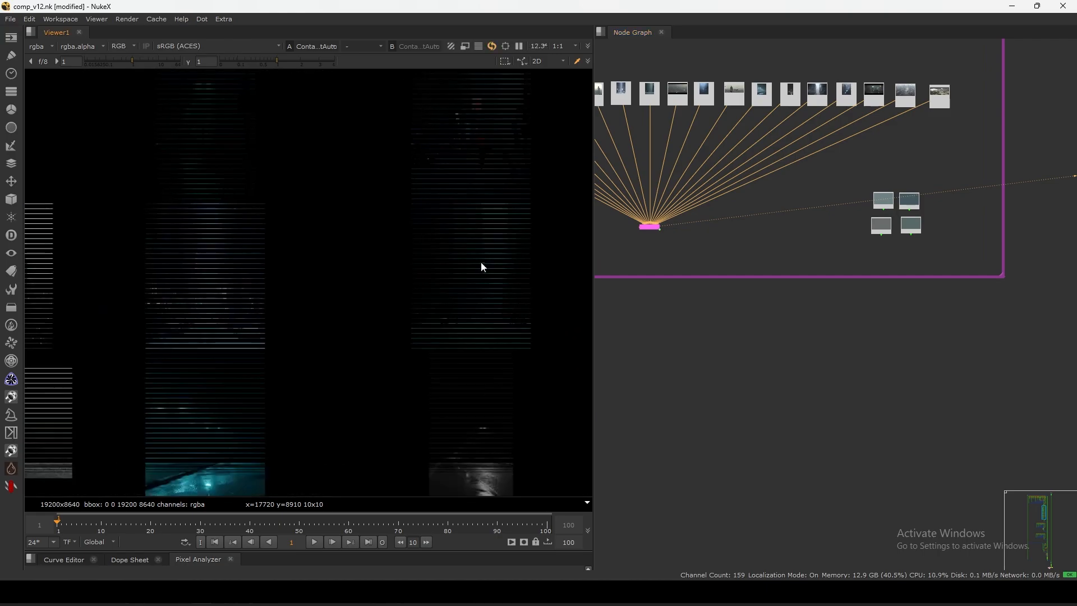
scroll(503, 236, "up", 1)
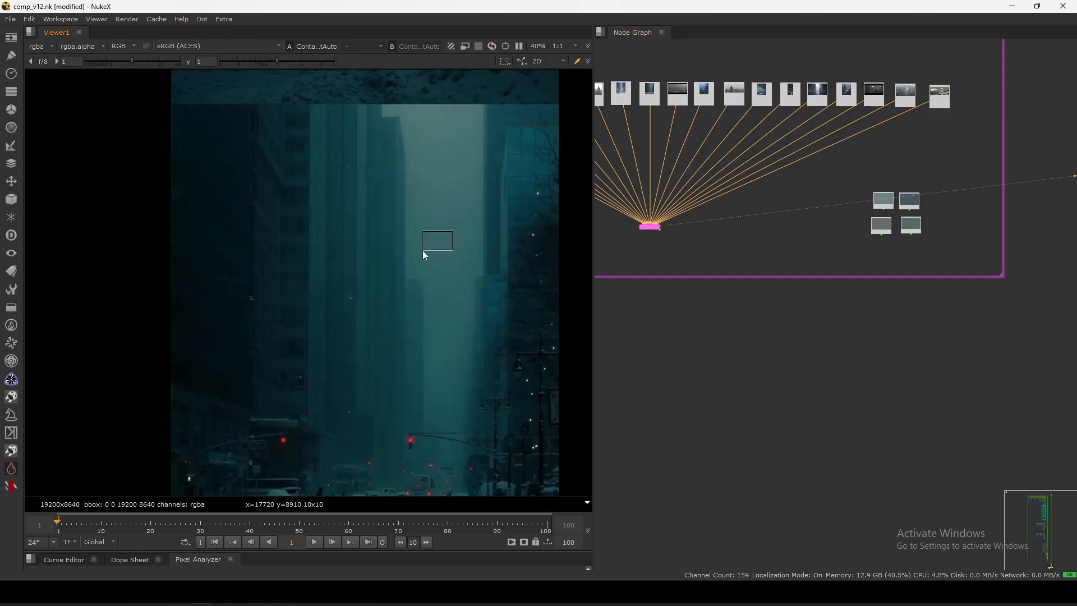
key("y")
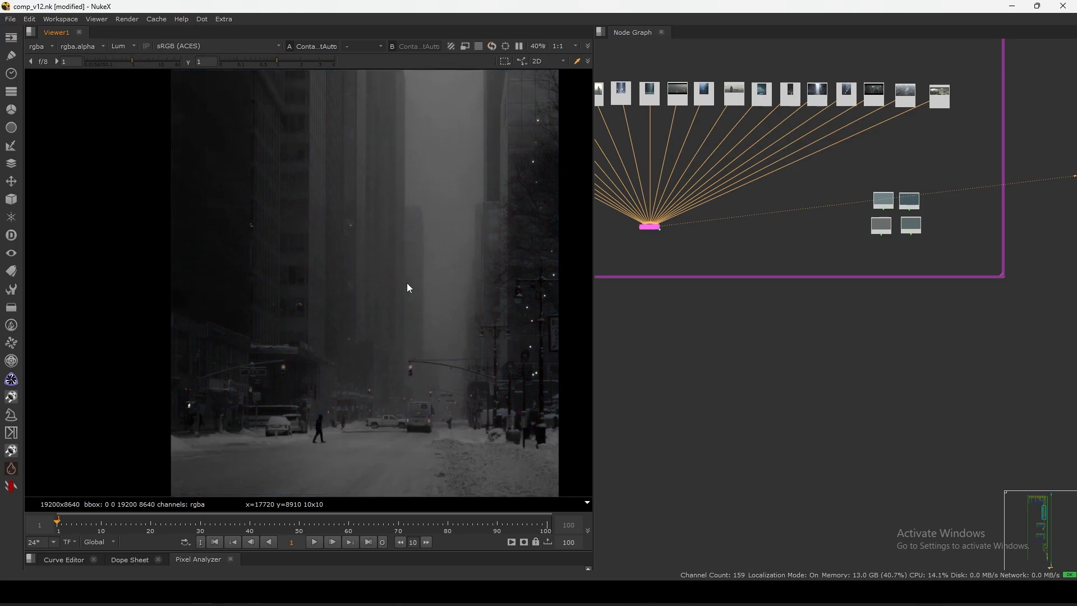
Switch the viewer from luminance back to RGB and sample the foggy sky colour in the snowy street reference.
key("y")
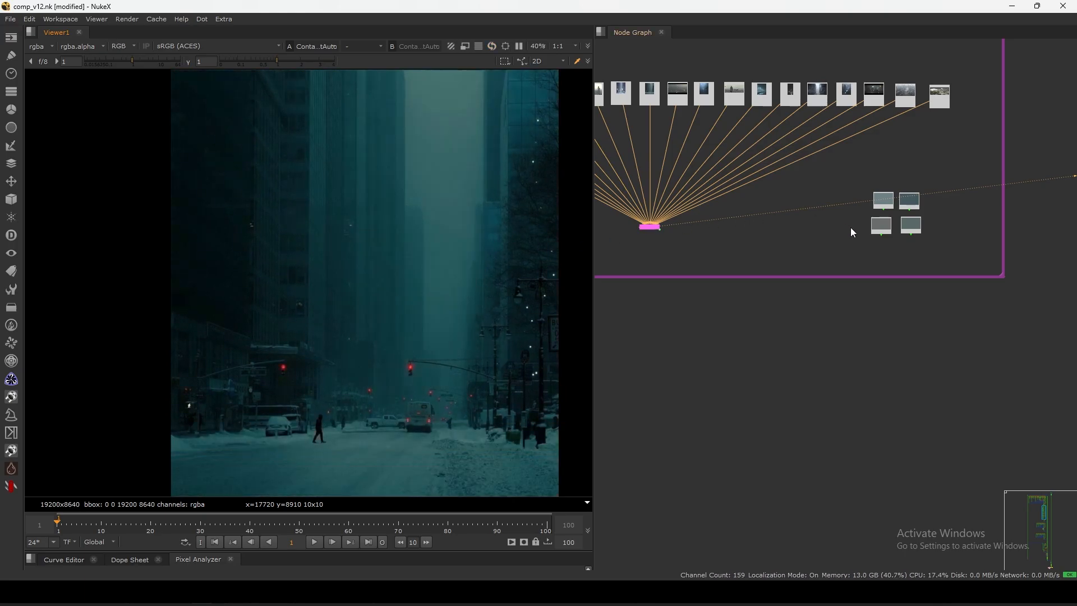
scroll(805, 227, "up", 4)
scroll(829, 222, "up", 1)
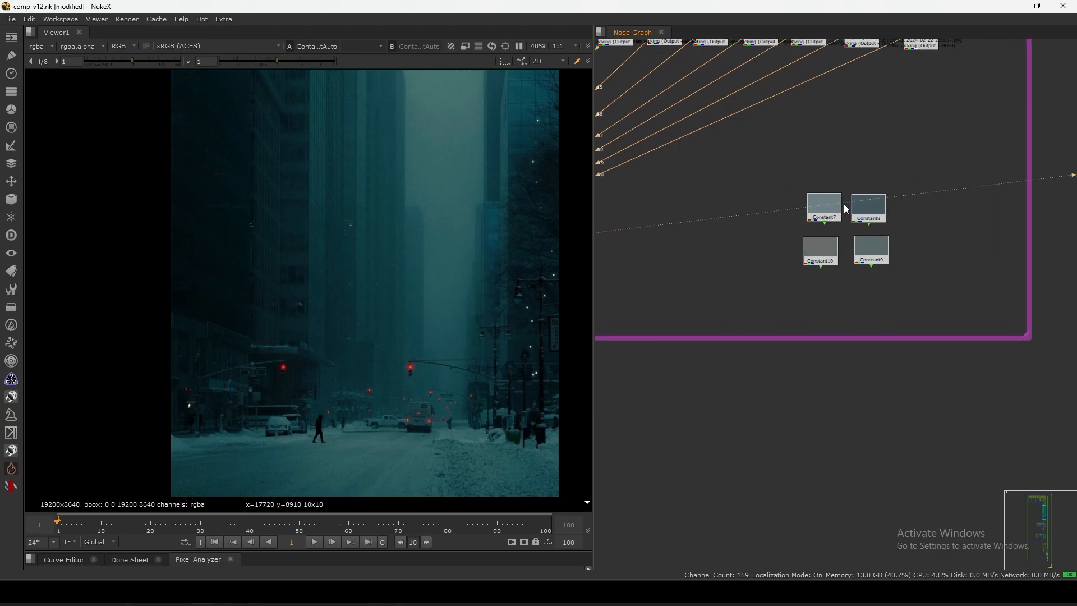
left_click(430, 172, "ctrl")
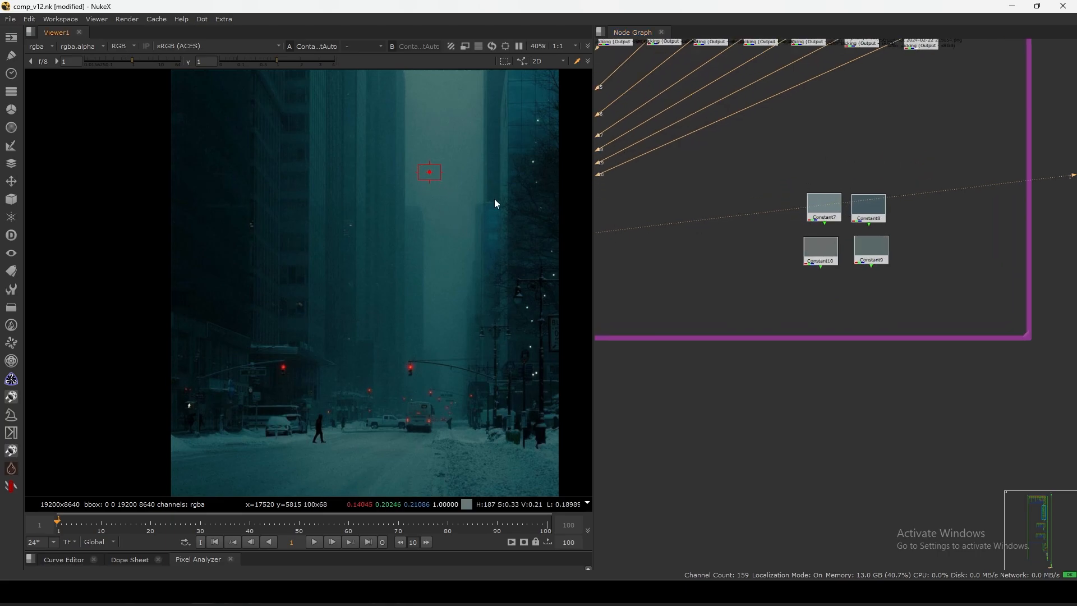
View the four Constant colour swatches beside the reference images one after another, ending on Constant8.
key("1")
left_click_drag(823, 207, 874, 206)
left_click(818, 209)
key("1")
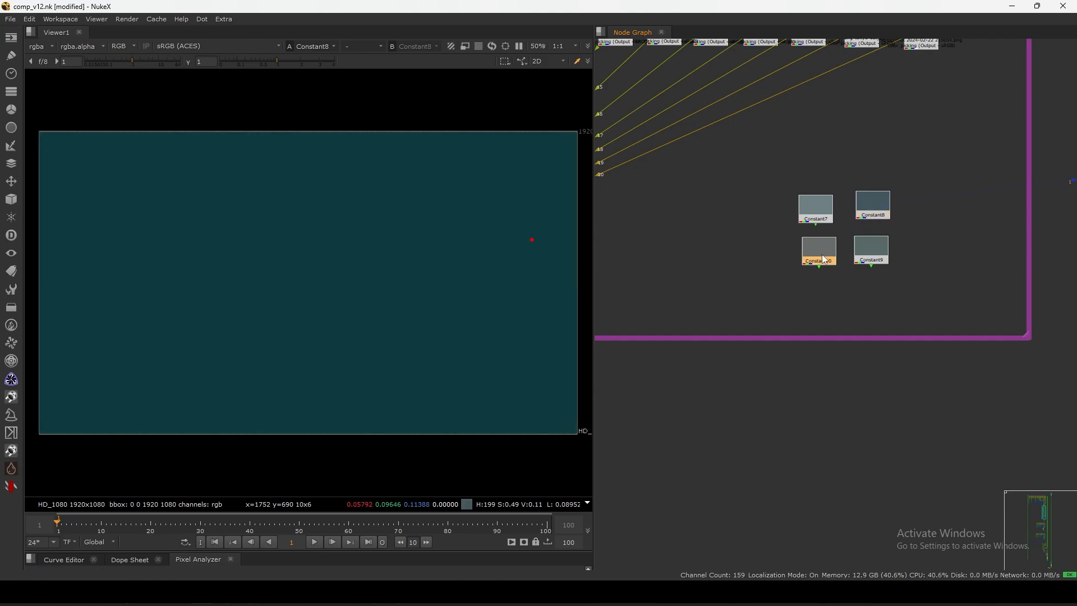
key("1")
left_click(875, 254)
key("1")
left_click(873, 214)
key("1")
Go to the DEPTH HAZE backdrop in the node graph and select all of its nodes.
scroll(828, 261, "down", 12)
scroll(869, 224, "up", 4)
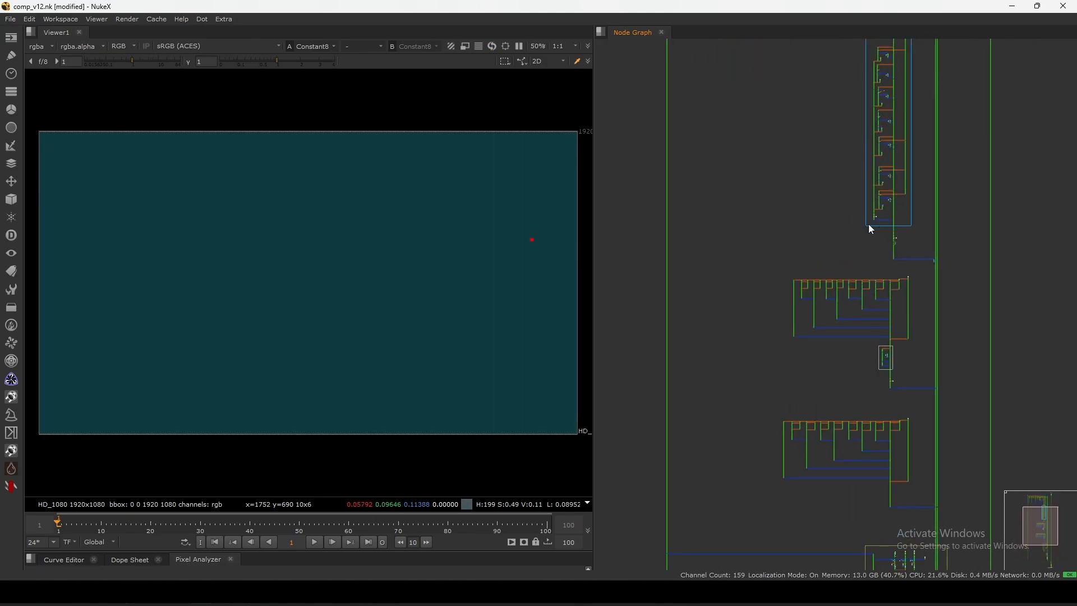
scroll(796, 321, "up", 8)
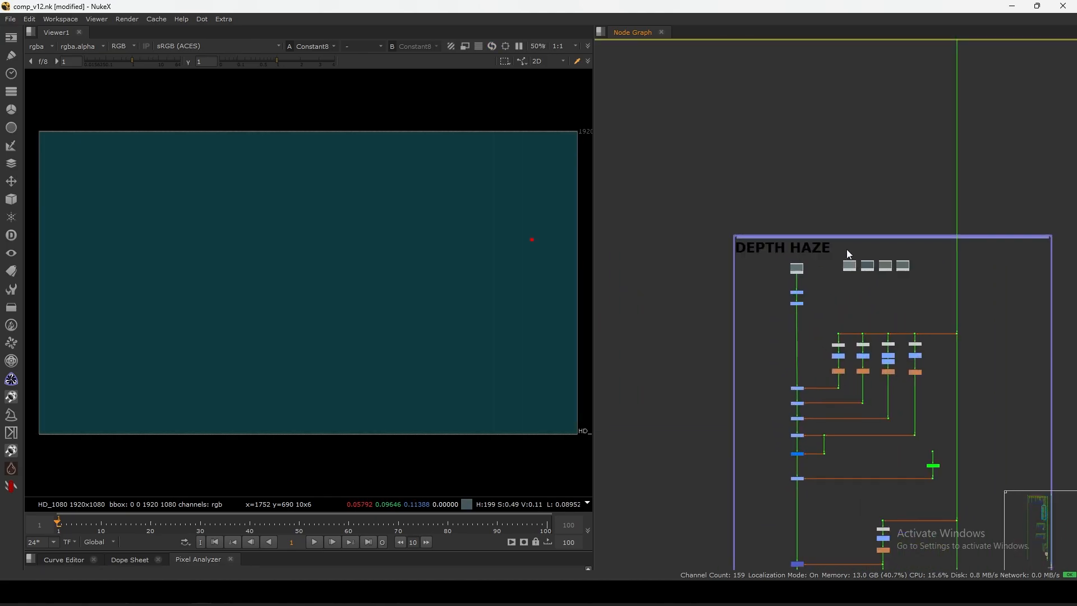
scroll(825, 247, "down", 2)
scroll(836, 219, "up", 3)
scroll(813, 236, "down", 6)
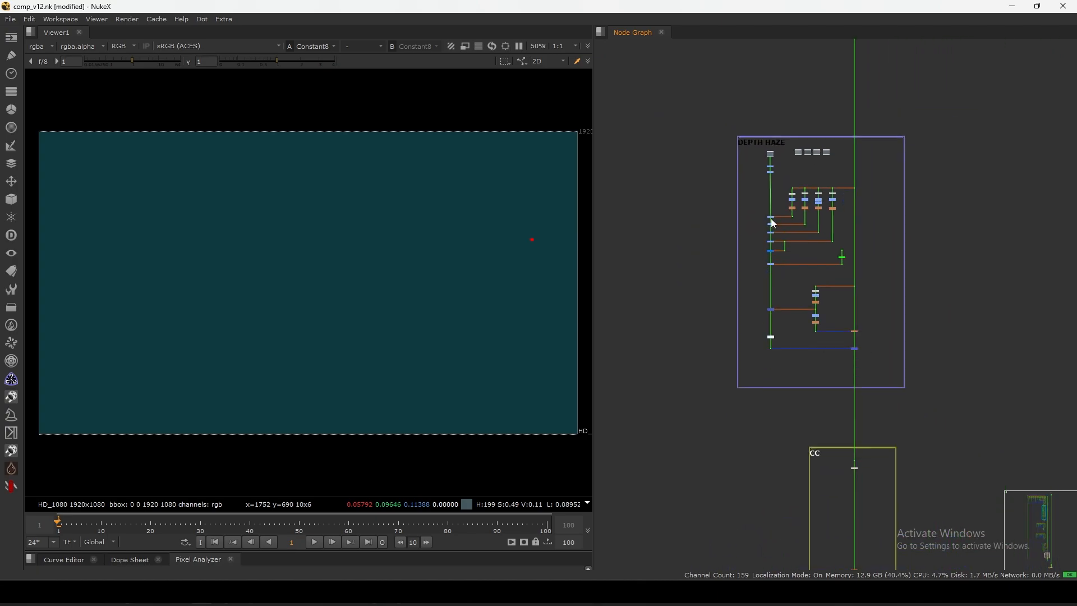
left_click_drag(710, 103, 947, 400)
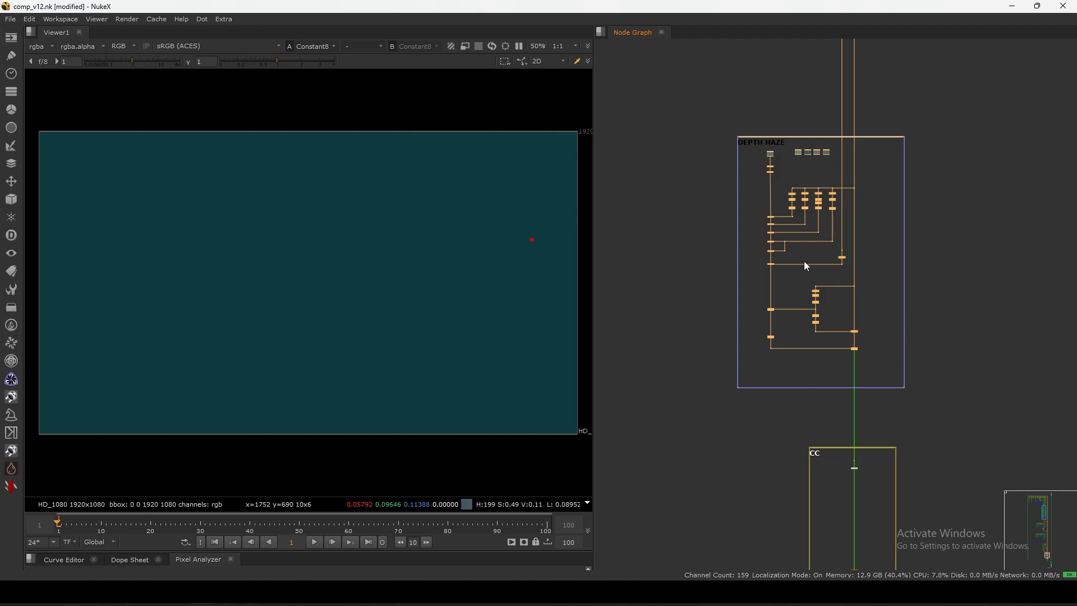
Examine the DEPTH HAZE node layout, from the base constant and its two correction nodes to the masked grades.
scroll(768, 171, "up", 4)
mouse_move(768, 153)
left_mouse_down()
mouse_move(788, 130)
mouse_move(772, 162)
left_mouse_up()
scroll(775, 167, "up", 2)
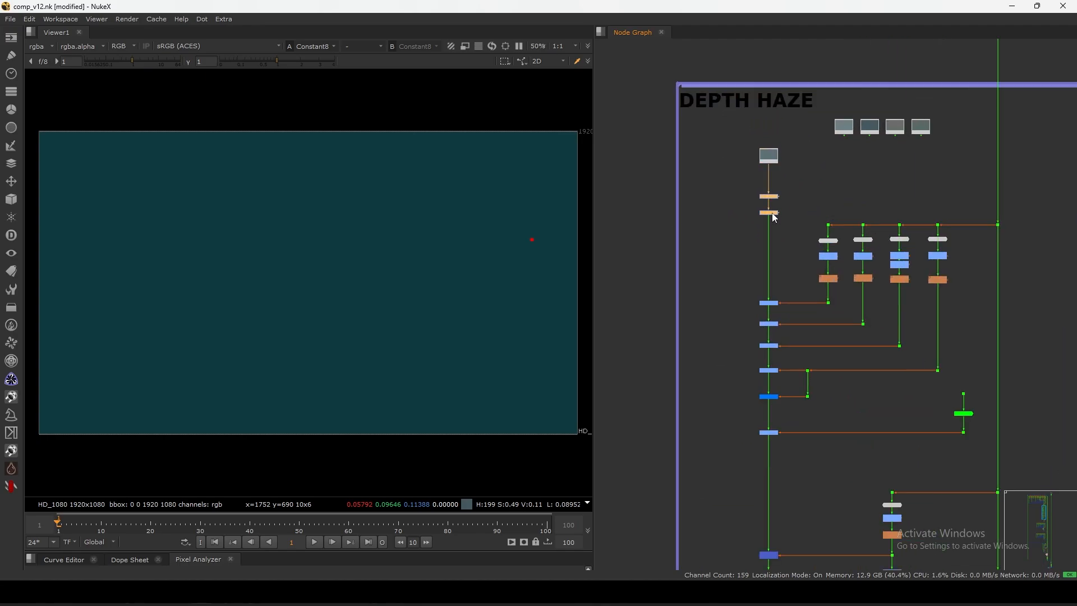
left_click(772, 214)
scroll(793, 162, "up", 3)
scroll(796, 164, "down", 6)
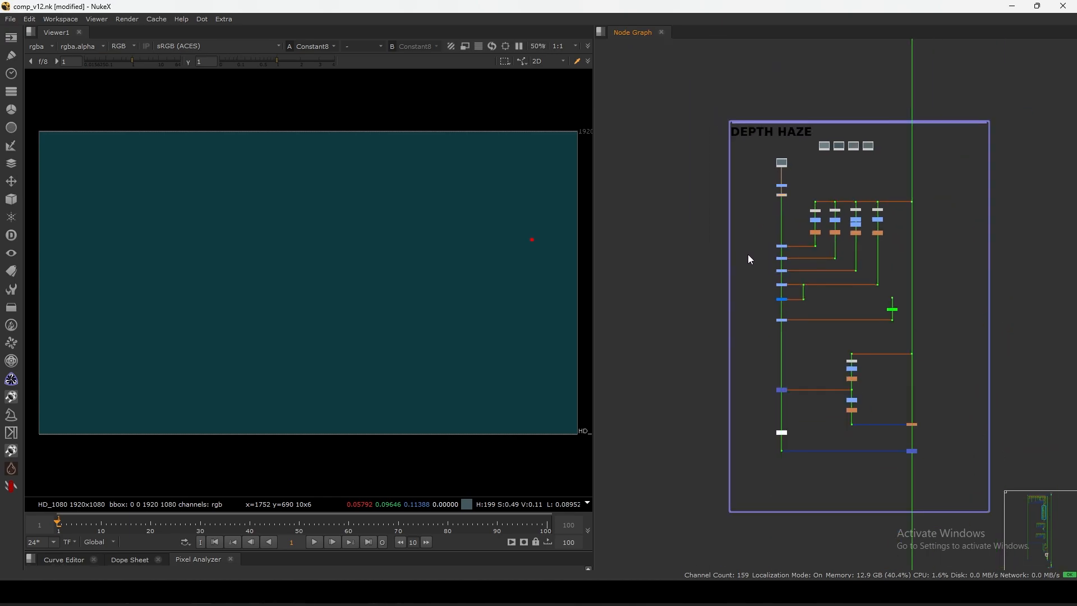
scroll(814, 174, "up", 4)
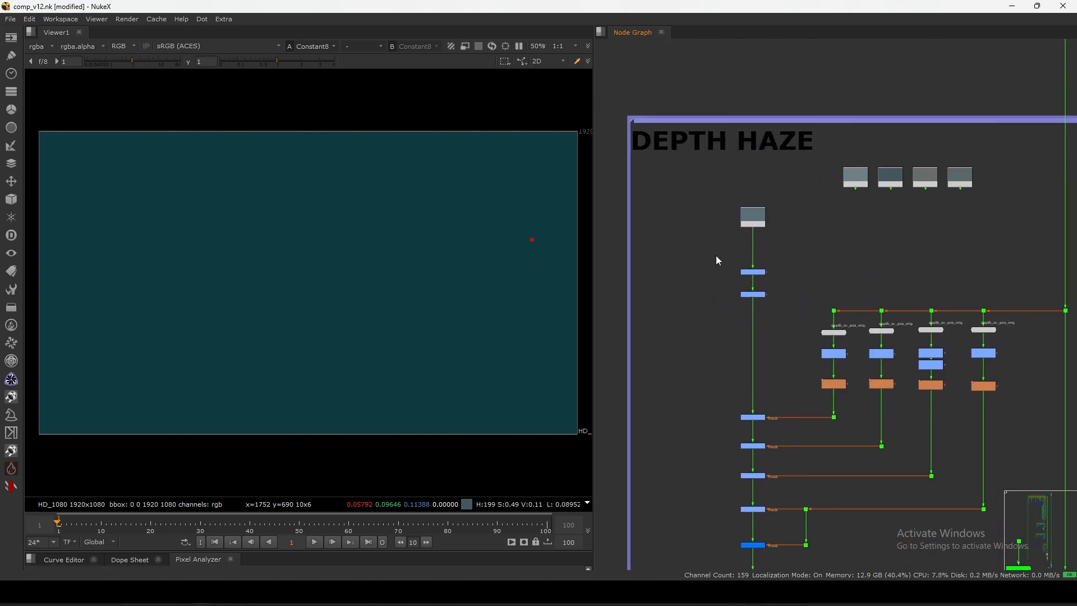
scroll(719, 261, "down", 5)
left_click_drag(678, 162, 960, 488)
scroll(773, 244, "up", 5)
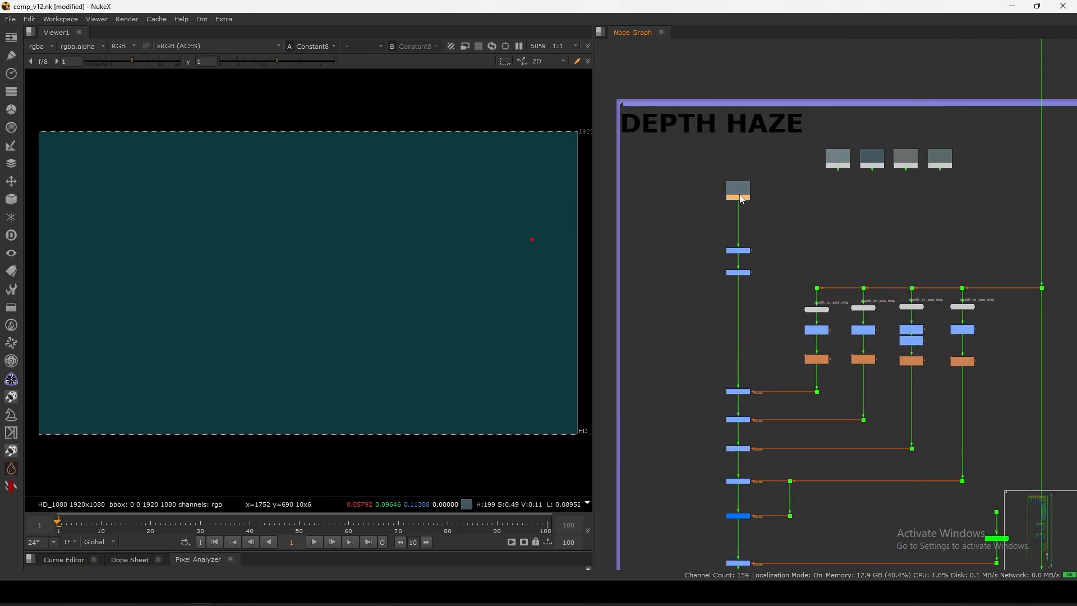
View the haze colour swatches in the DEPTH HAZE setup and compare them with the base colour Constant2.
key("1")
left_click(839, 160)
key("1")
left_click(873, 159)
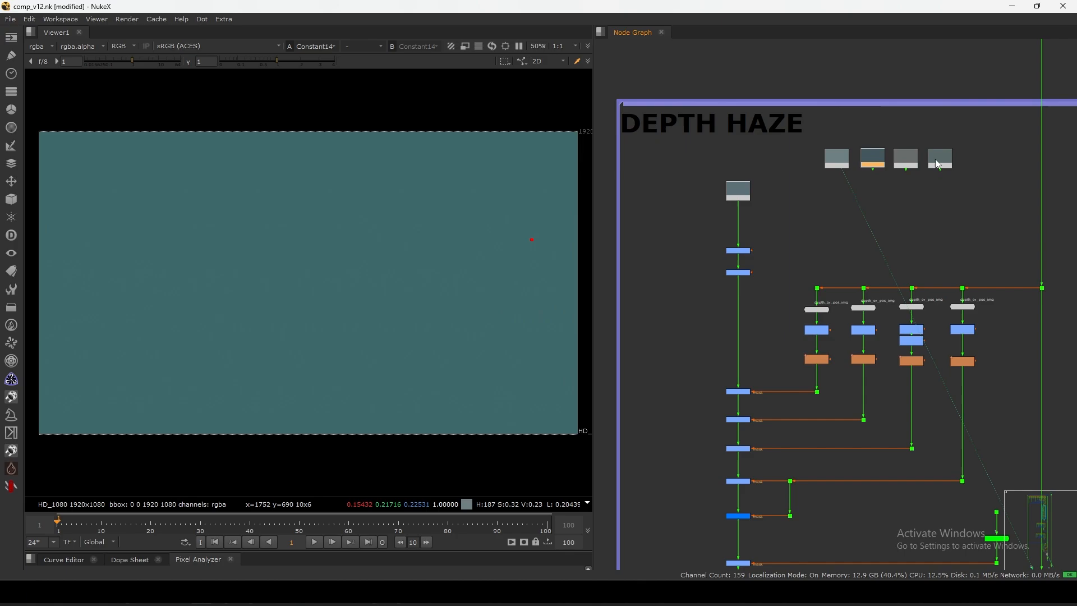
left_click(937, 161)
key("1")
left_click(739, 194)
key("1")
View the Saturation1 output and toggle Grade10 and Saturation1 off and on to compare the base haze colour.
middle_click_drag(740, 266, 768, 248)
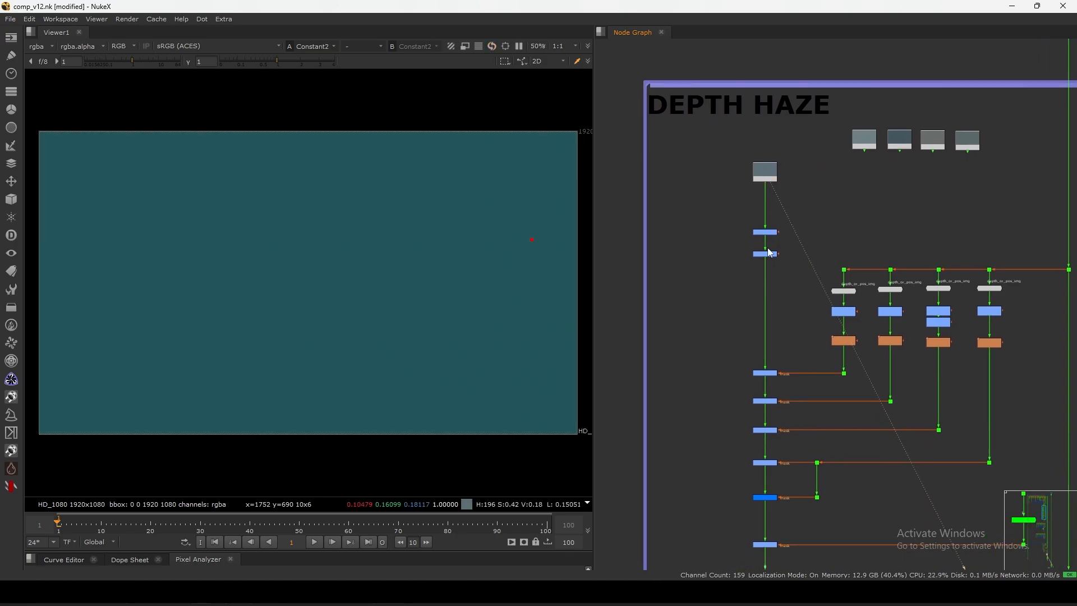
scroll(770, 251, "up", 3)
key("1")
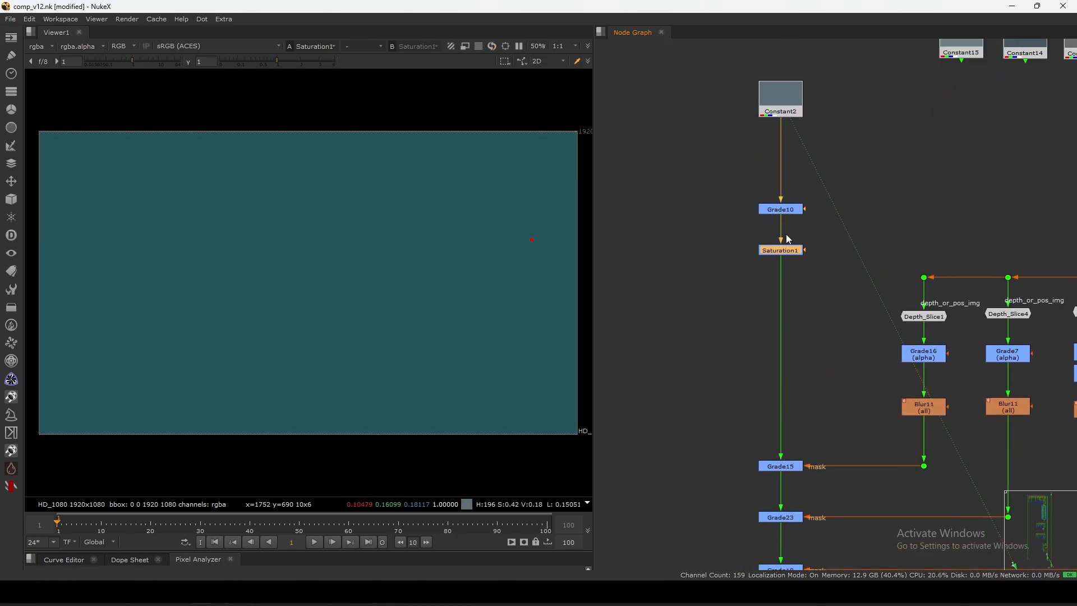
left_click_drag(853, 171, 724, 275)
key("d")
key("d")
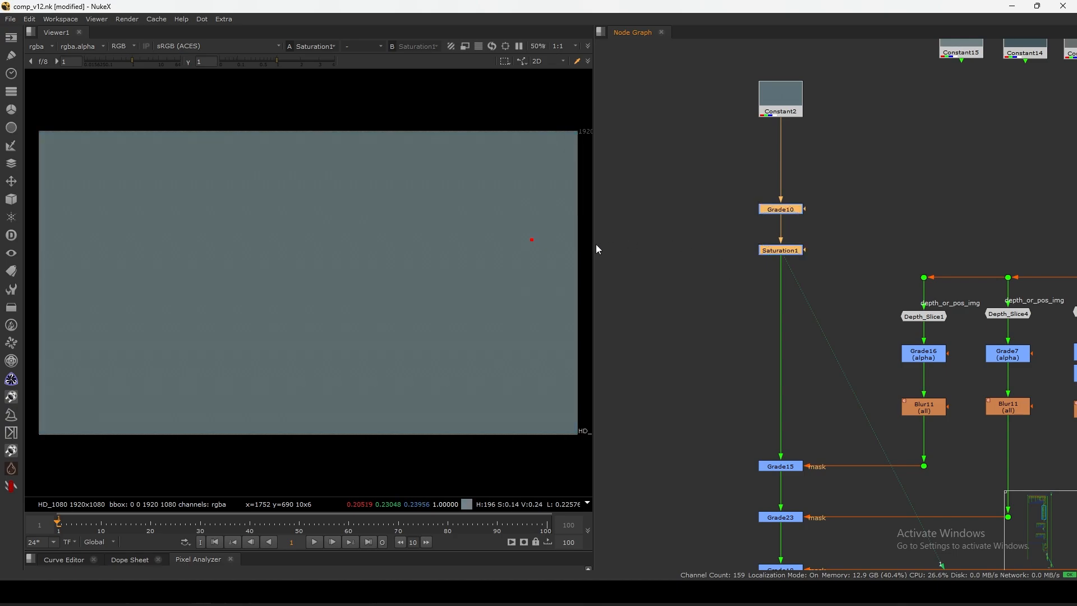
View the alpha channel of the Depth_Slice10 depth mask.
scroll(816, 220, "down", 8)
scroll(816, 220, "up", 8)
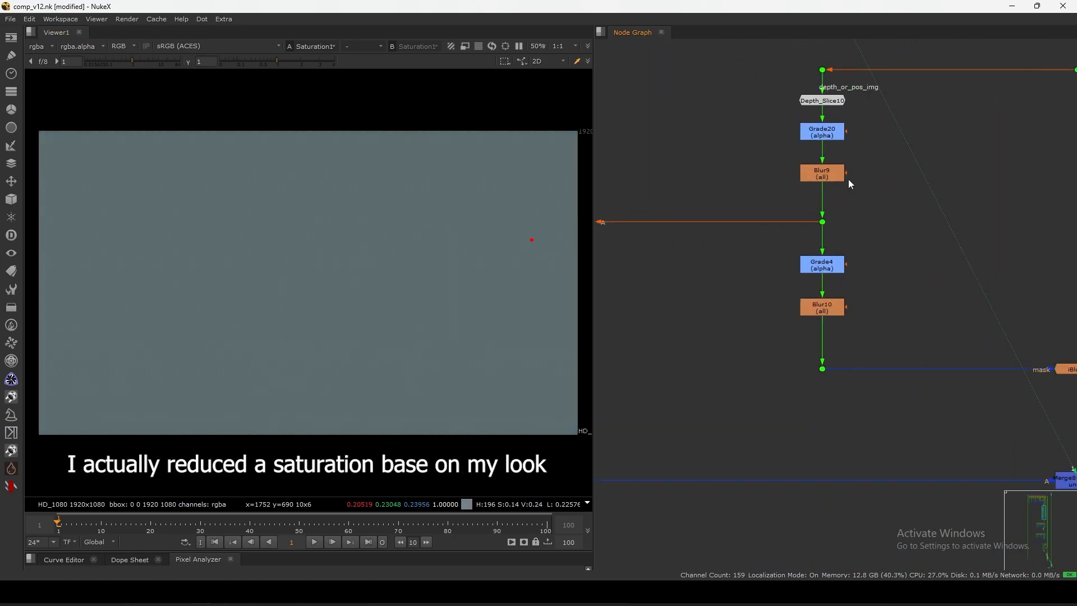
left_click(823, 101)
key("1")
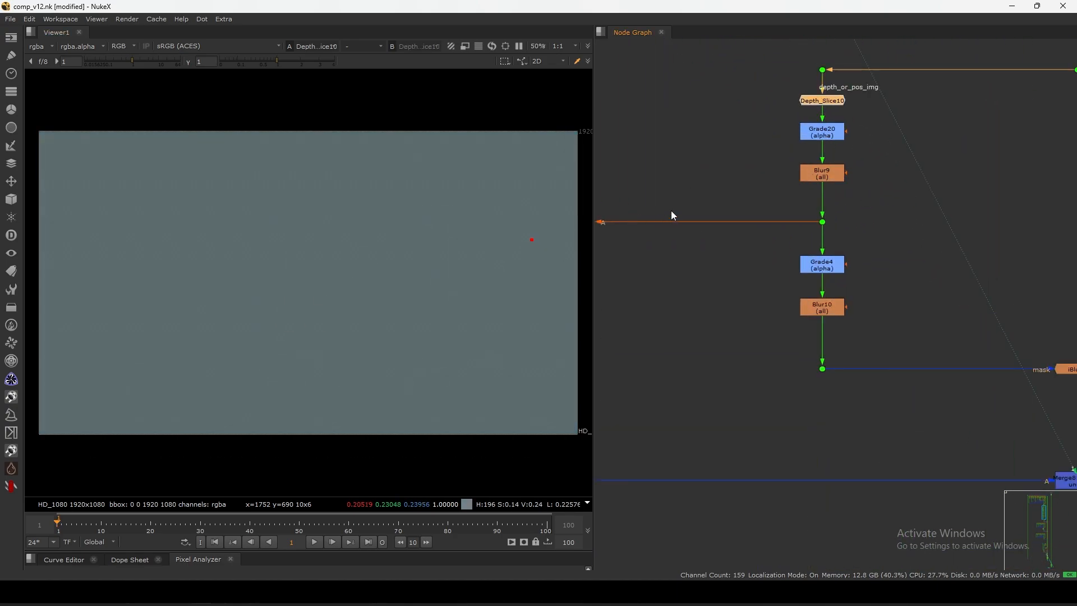
middle_click_drag(671, 210, 709, 249)
left_click(823, 120)
key("a")
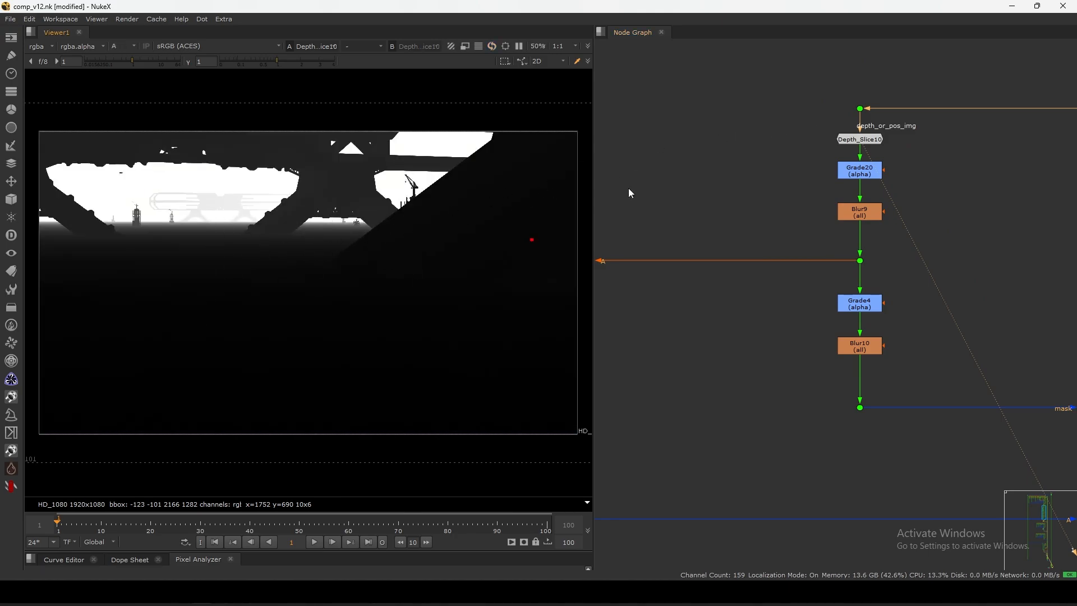
View the depth mask's alpha after the Grade20 adjustment and after Blur9.
left_click(852, 175)
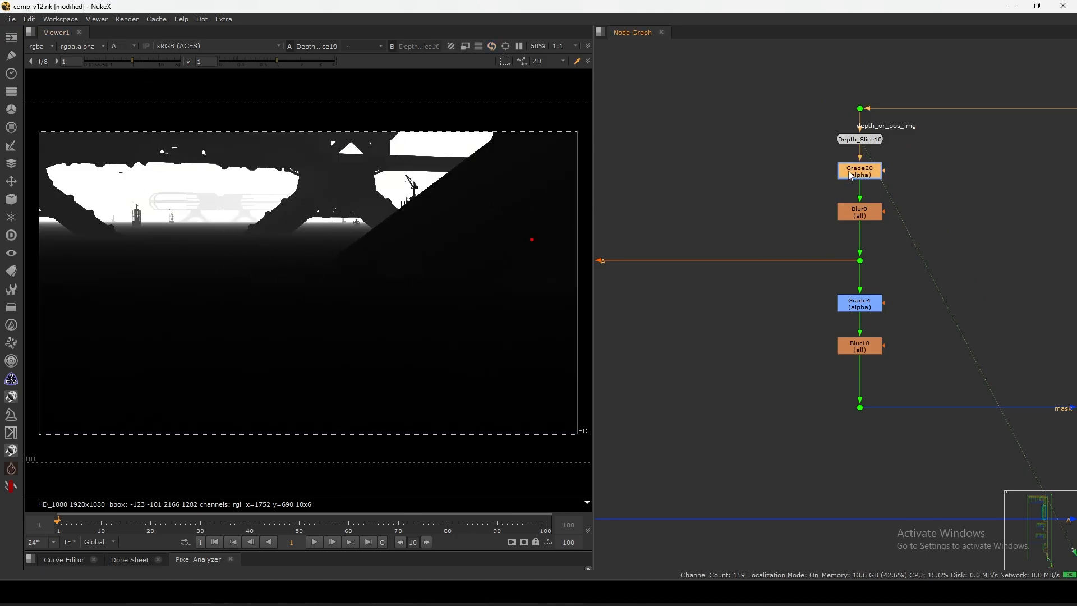
key("1")
left_click(780, 171)
left_click_drag(334, 205, 188, 339)
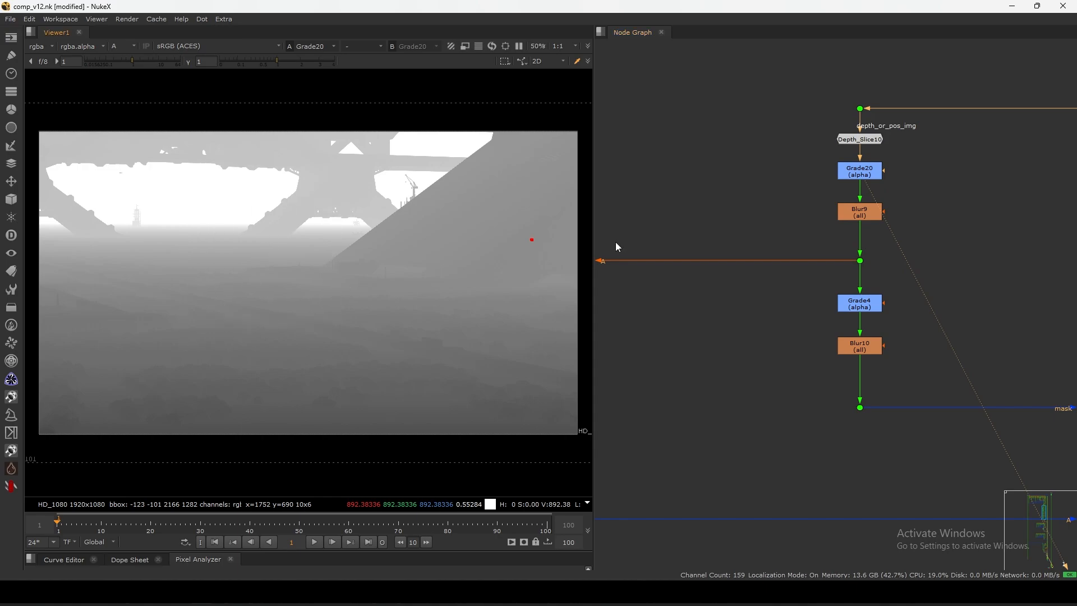
left_click(865, 218)
key("1")
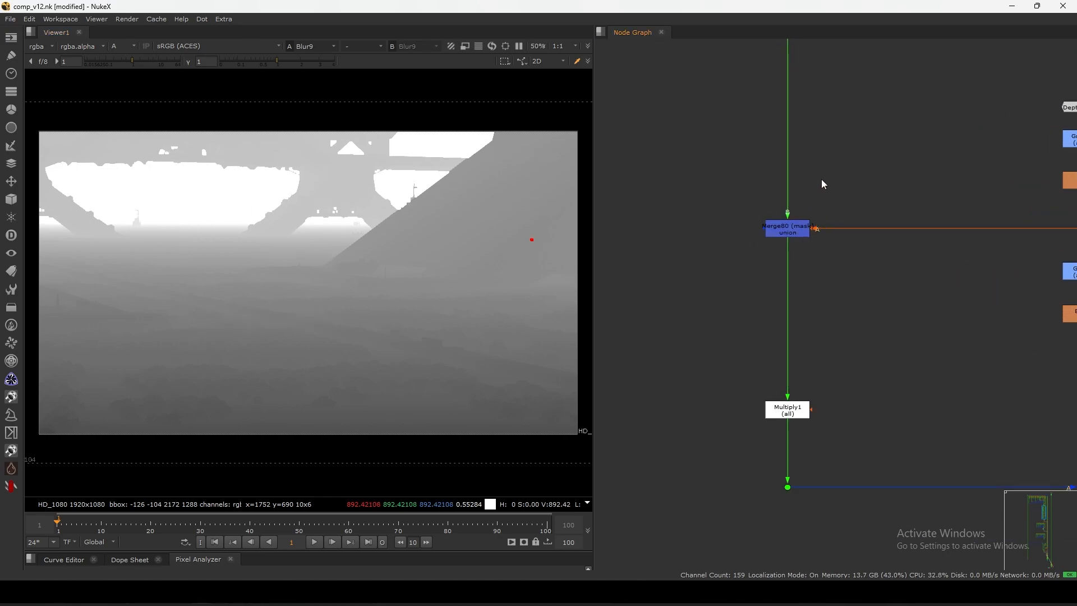
View the haze masked by depth at Merge80 and switch the viewer from alpha back to RGB.
left_click(787, 230)
key("1")
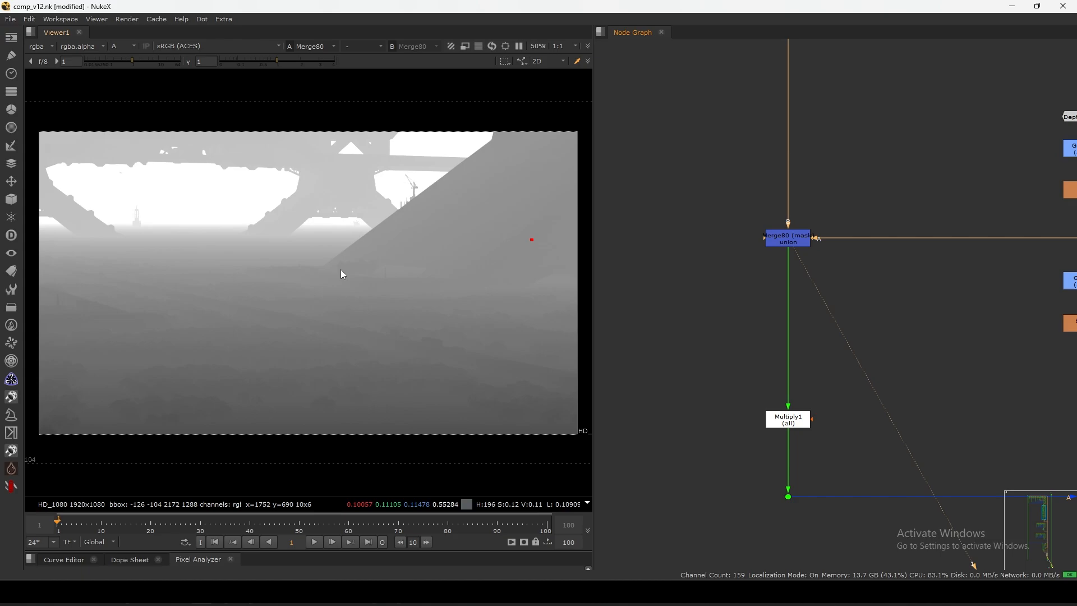
key("a")
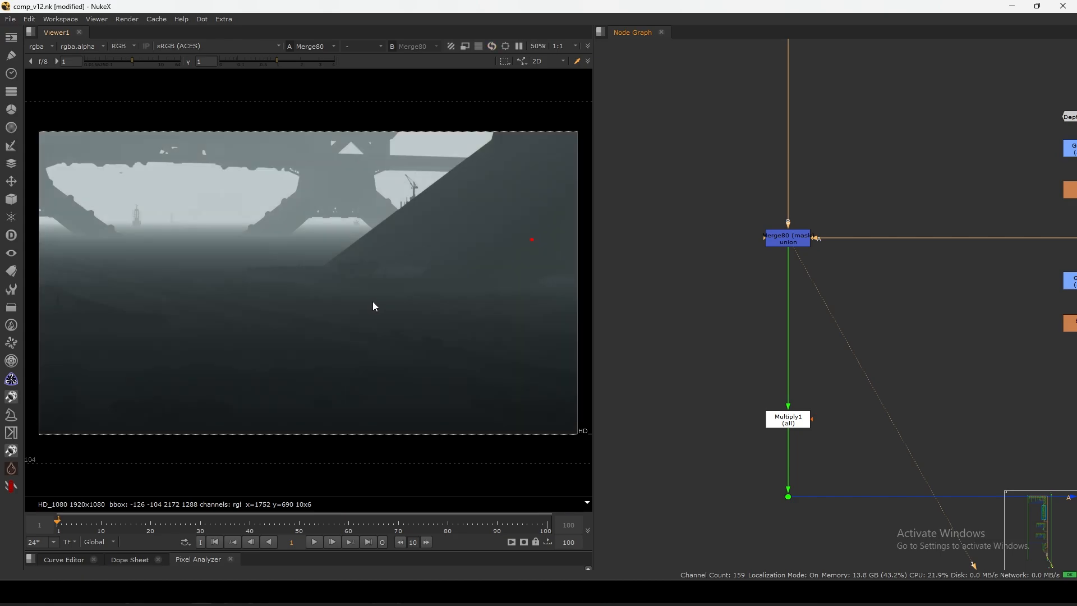
scroll(372, 299, "down", 4)
left_click_drag(507, 177, 193, 368)
scroll(213, 350, "up", 3)
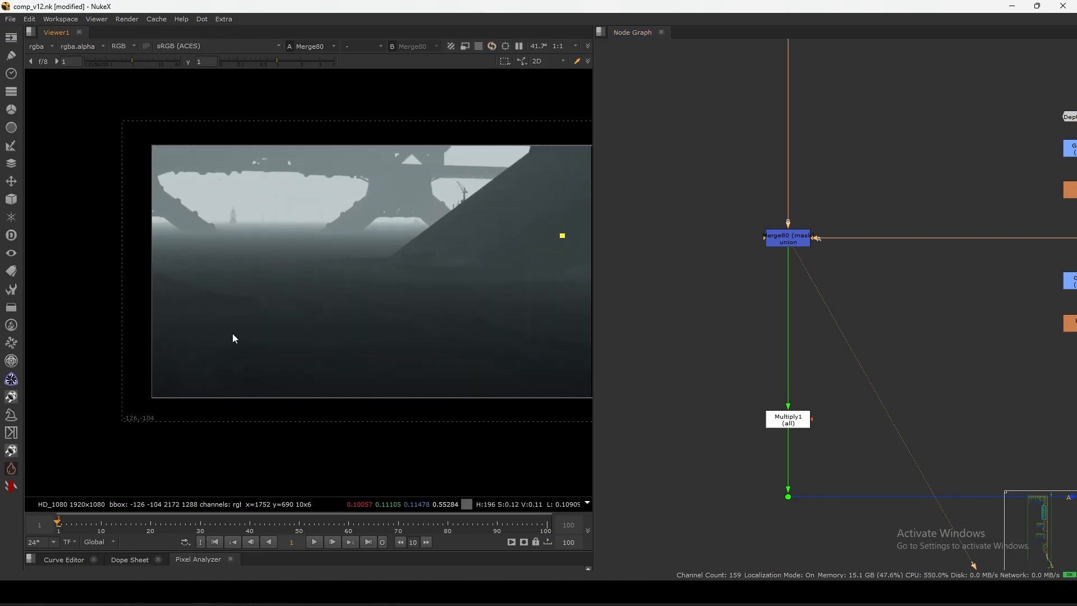
scroll(432, 280, "down", 2)
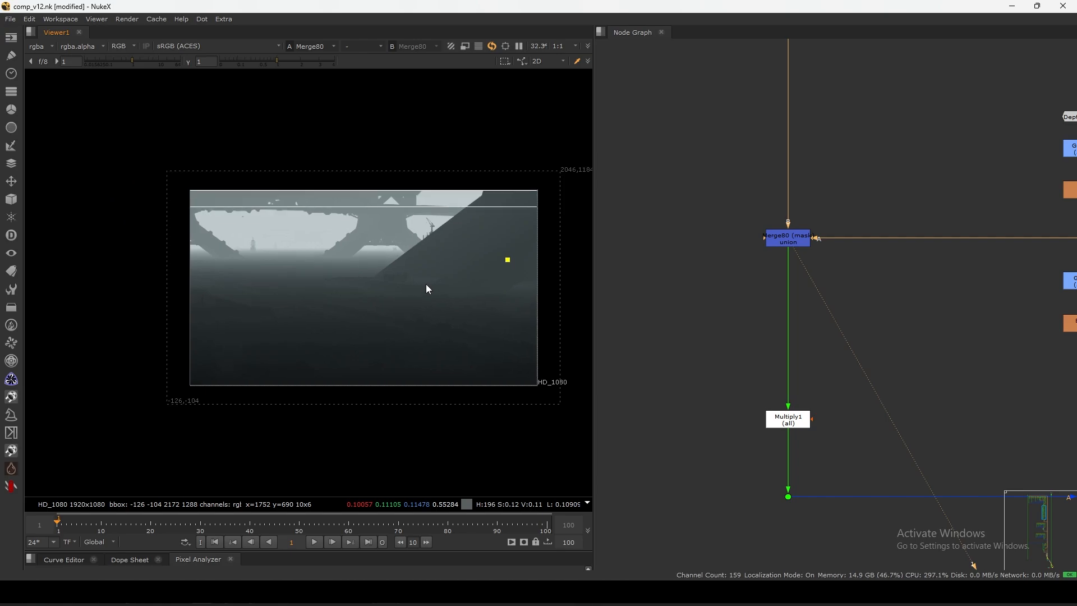
View the haze merged over the full scene at the Merge81 node.
middle_click_drag(788, 424, 635, 270)
left_click(777, 373)
key("1")
left_click_drag(916, 251, 1028, 309)
key("1")
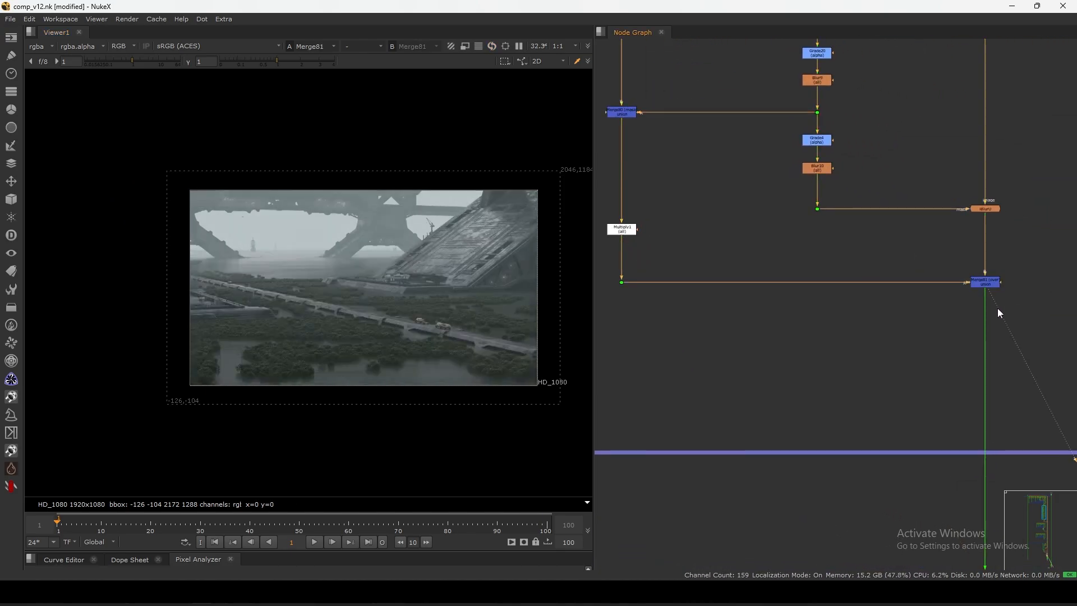
Toggle Multiply1 off and on to compare the haze intensity, and check the node's properties.
middle_click_drag(624, 249, 726, 258)
scroll(726, 258, "up", 2)
left_click(729, 234)
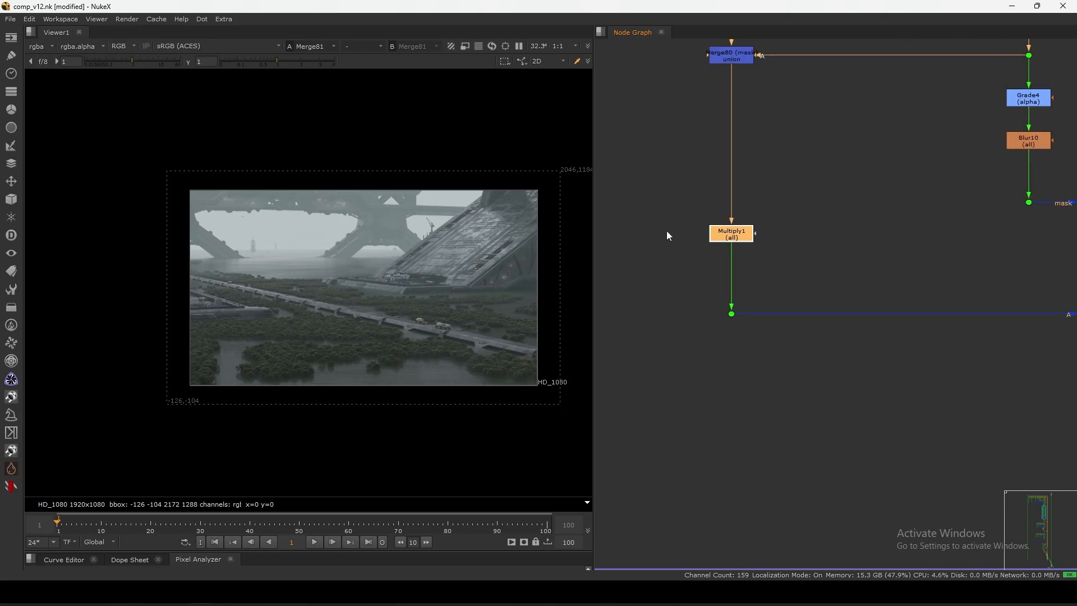
key("d")
scroll(416, 278, "up", 2)
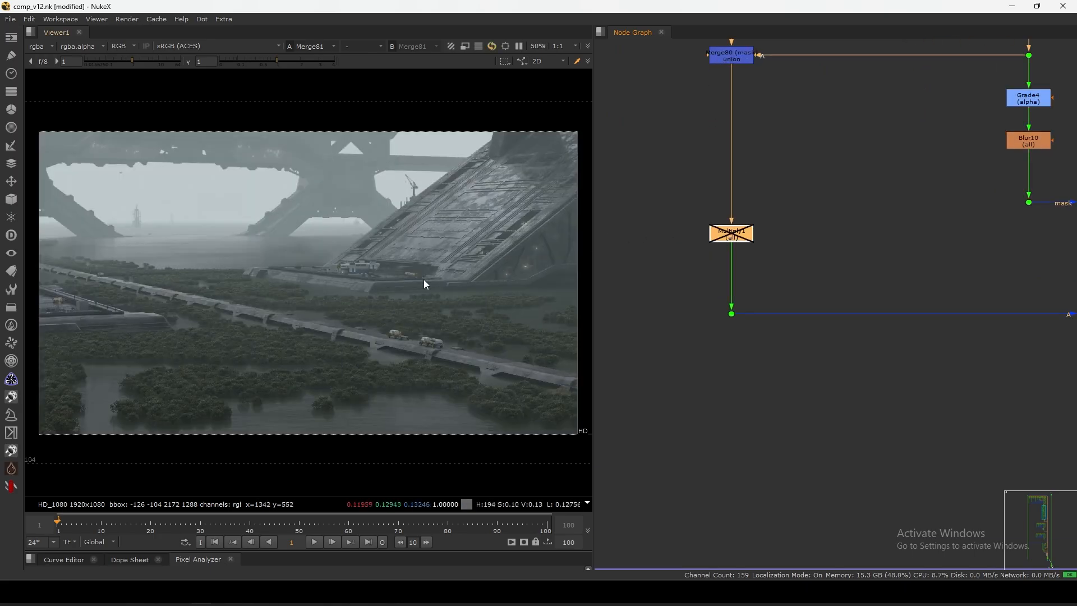
key("d")
left_click(719, 261)
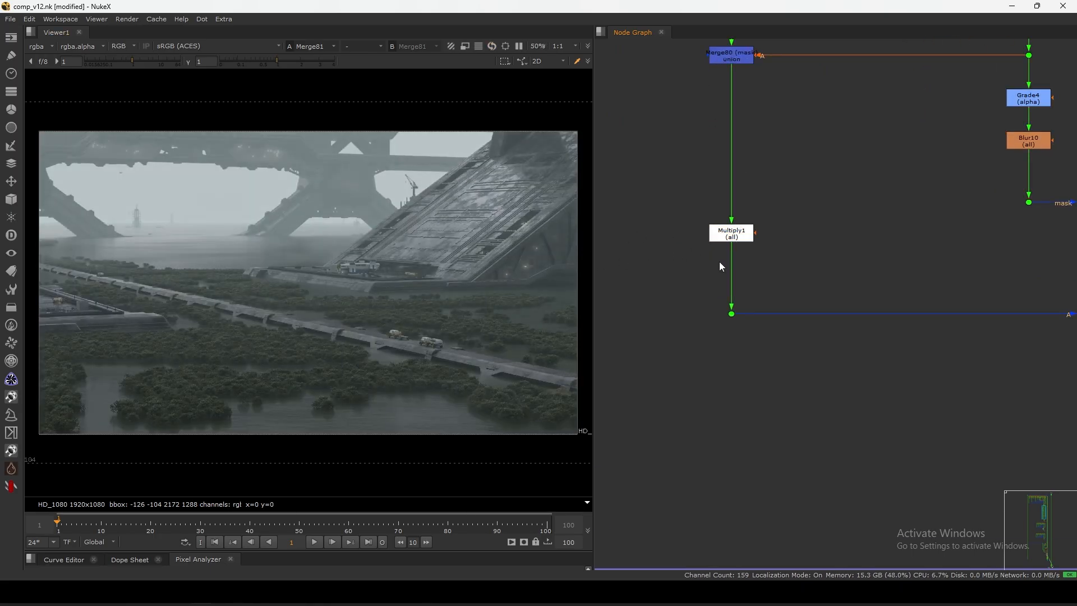
double_click(734, 235)
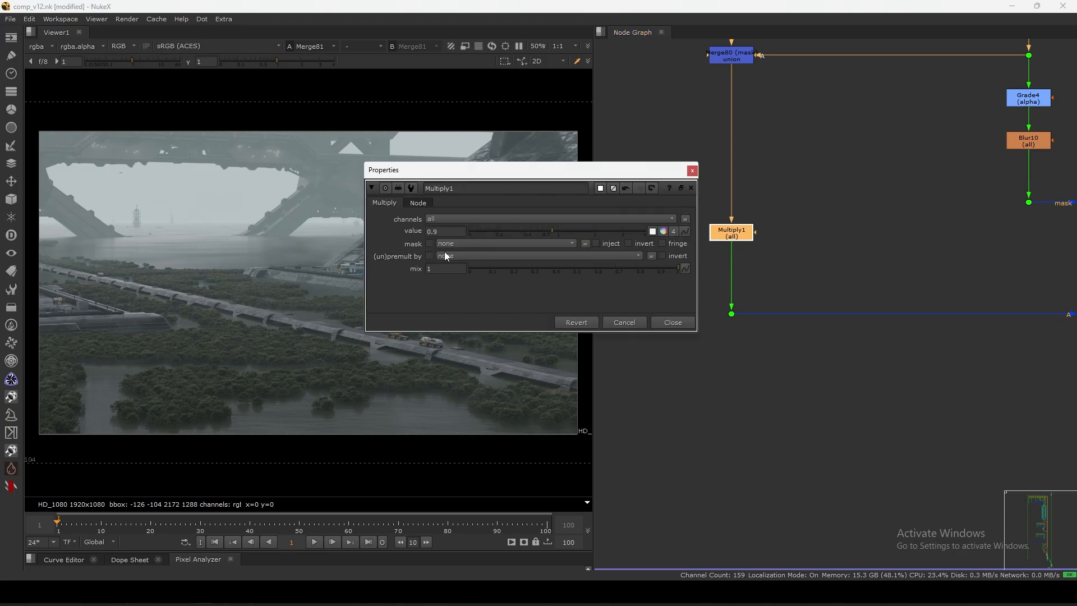
left_click(681, 326)
Select the six masked Grade nodes on the haze branch and toggle them off and on to compare their effect.
scroll(640, 283, "down", 4)
scroll(828, 282, "up", 3)
left_click_drag(970, 274, 838, 380)
scroll(842, 292, "down", 5)
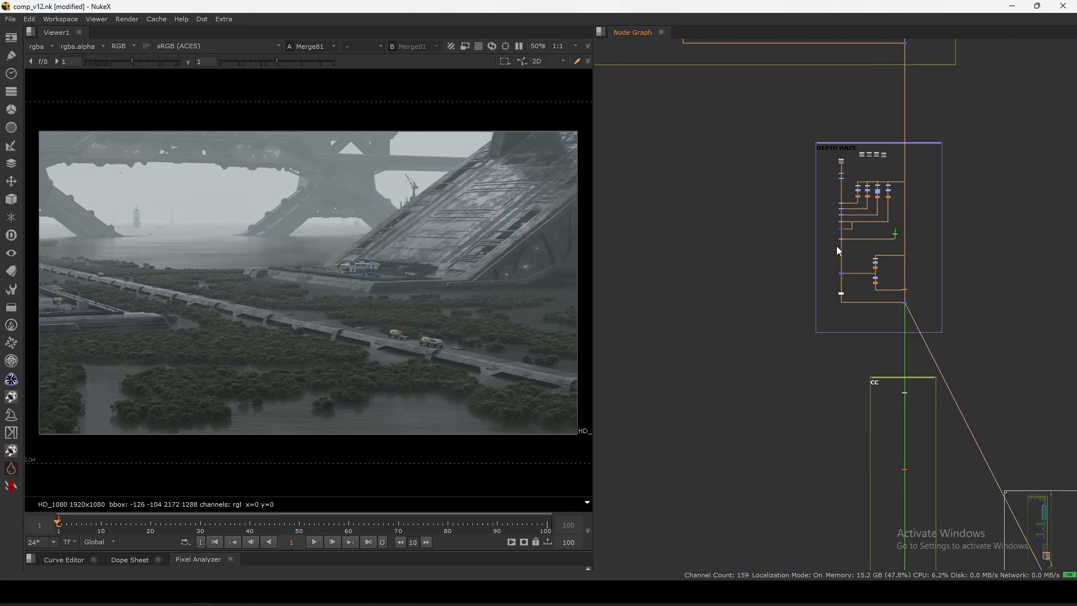
scroll(818, 231, "up", 5)
left_click_drag(753, 165, 828, 307)
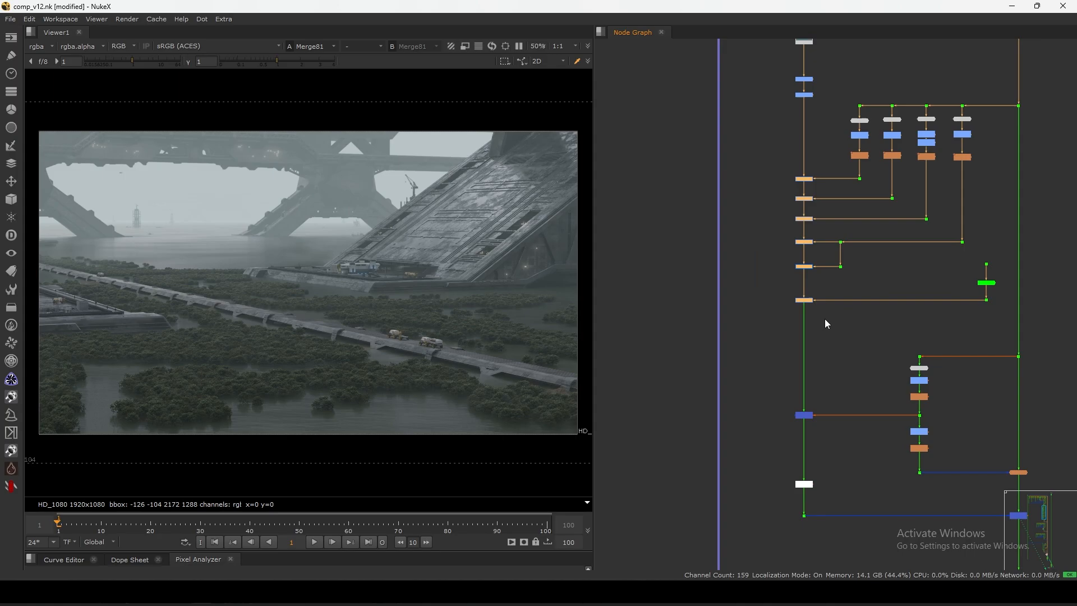
key("d")
key("d")
View the output of Grade81, the last grade on the haze branch before the depth mask merge.
left_click_drag(837, 390, 799, 415)
left_click_drag(768, 332, 828, 292)
key("1")
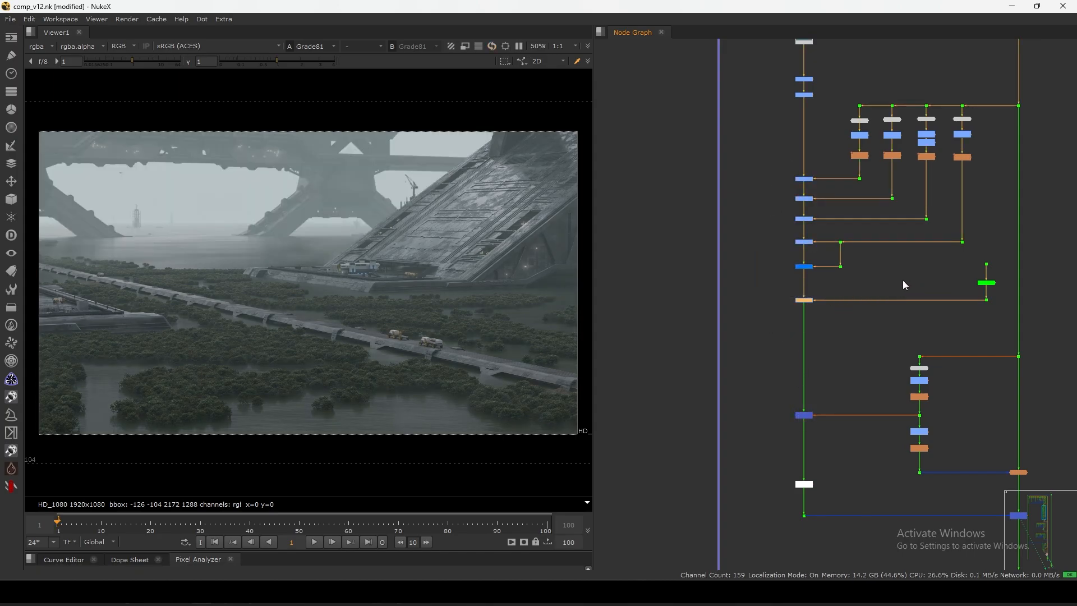
left_click(772, 188)
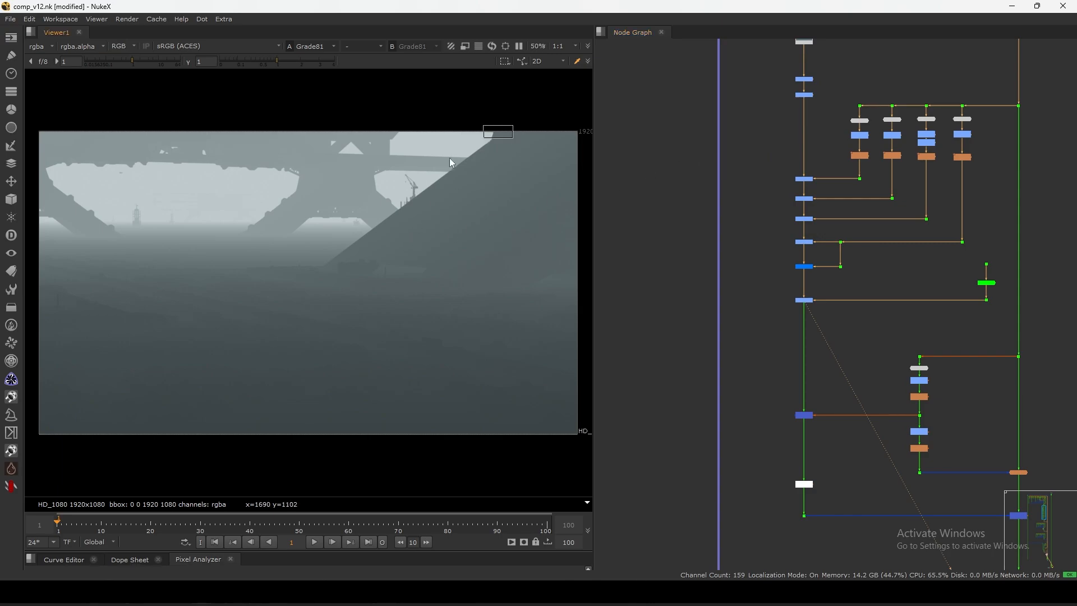
Disable the six masked Grade nodes on the haze branch and view the result at the Merge80 depth-mask merge.
scroll(830, 399, "up", 5)
scroll(835, 349, "down", 6)
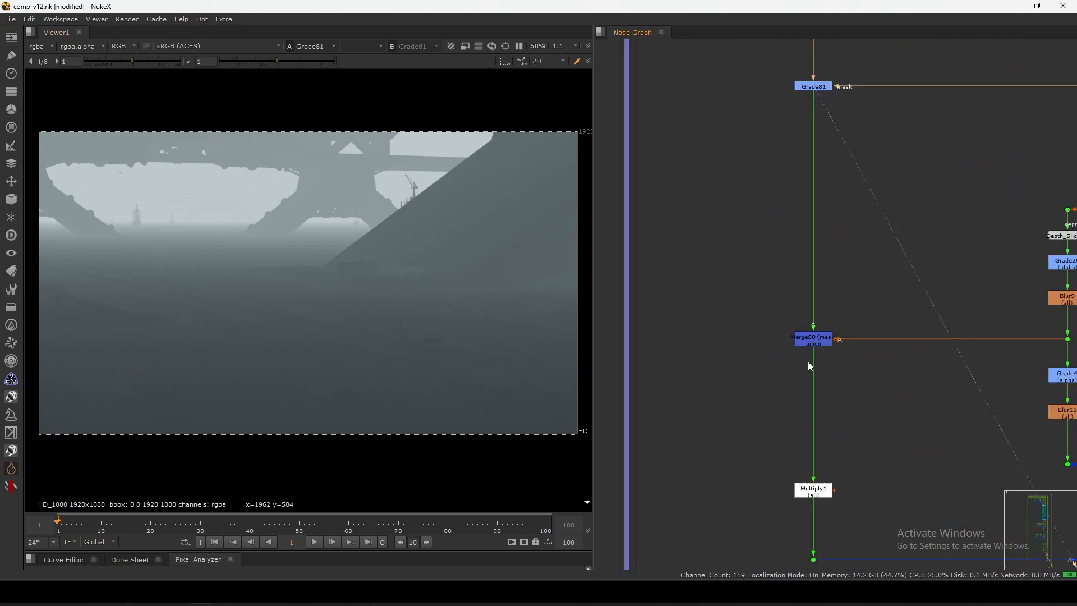
left_click_drag(762, 135, 815, 306)
key("d")
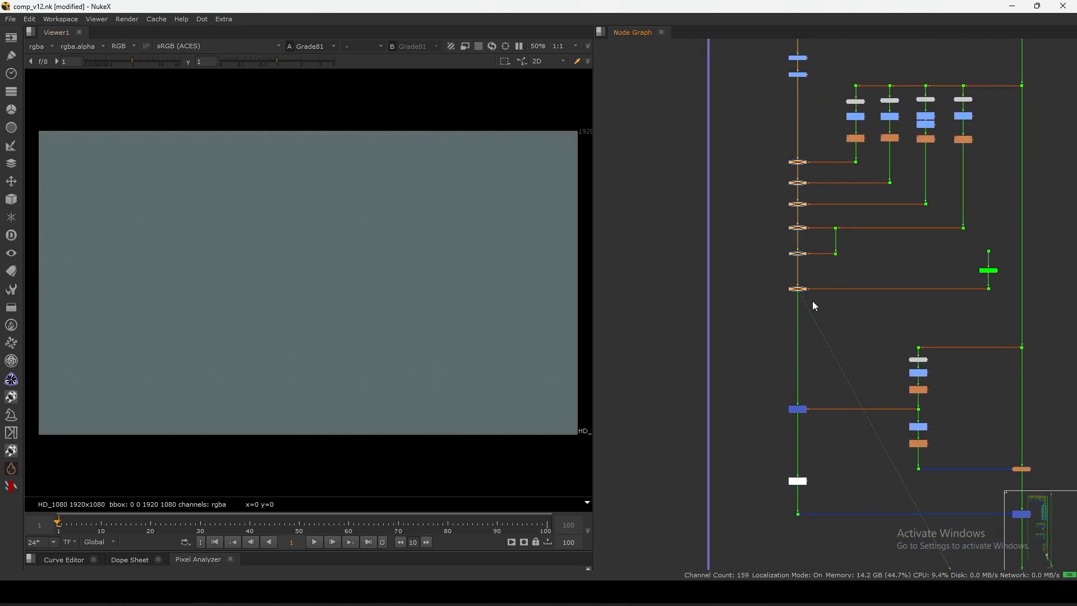
left_click_drag(769, 377, 837, 435)
key("1")
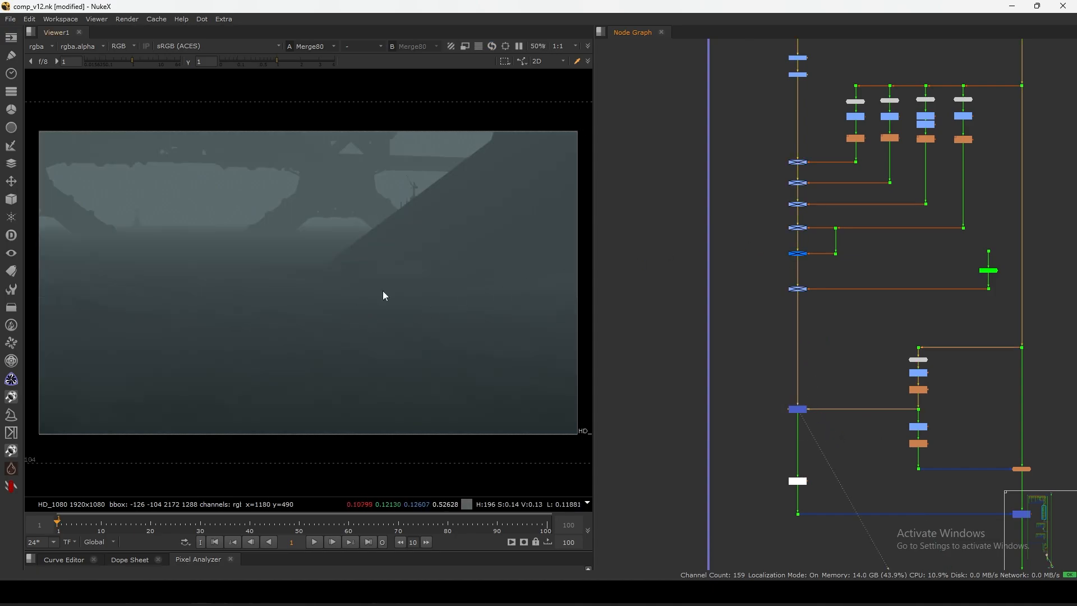
Toggle the six Grade nodes off and on while viewing Merge80 to compare the masked haze.
left_click_drag(754, 138, 819, 314)
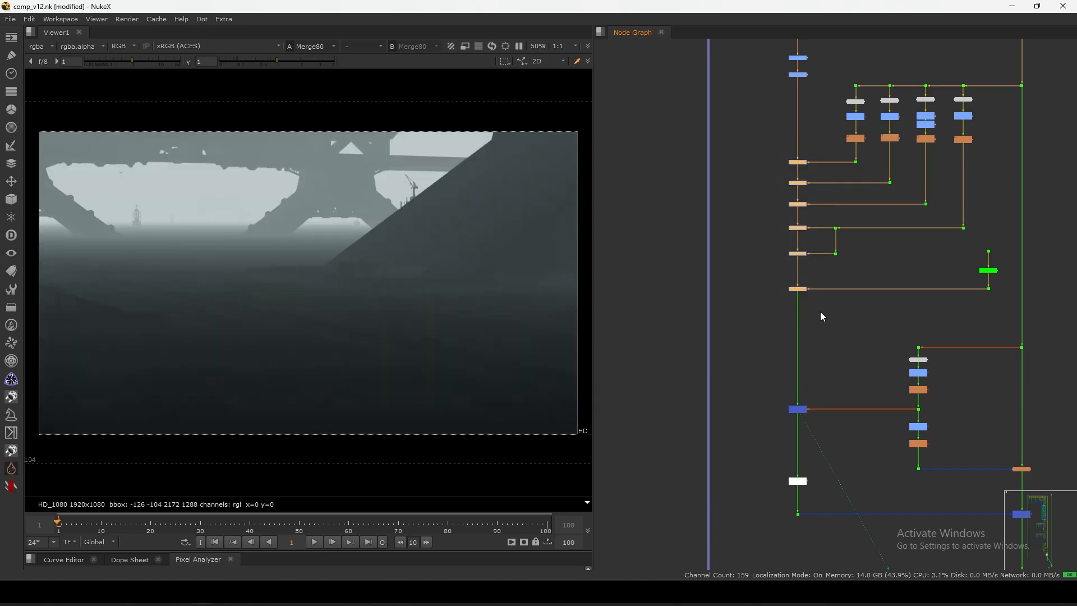
key("d")
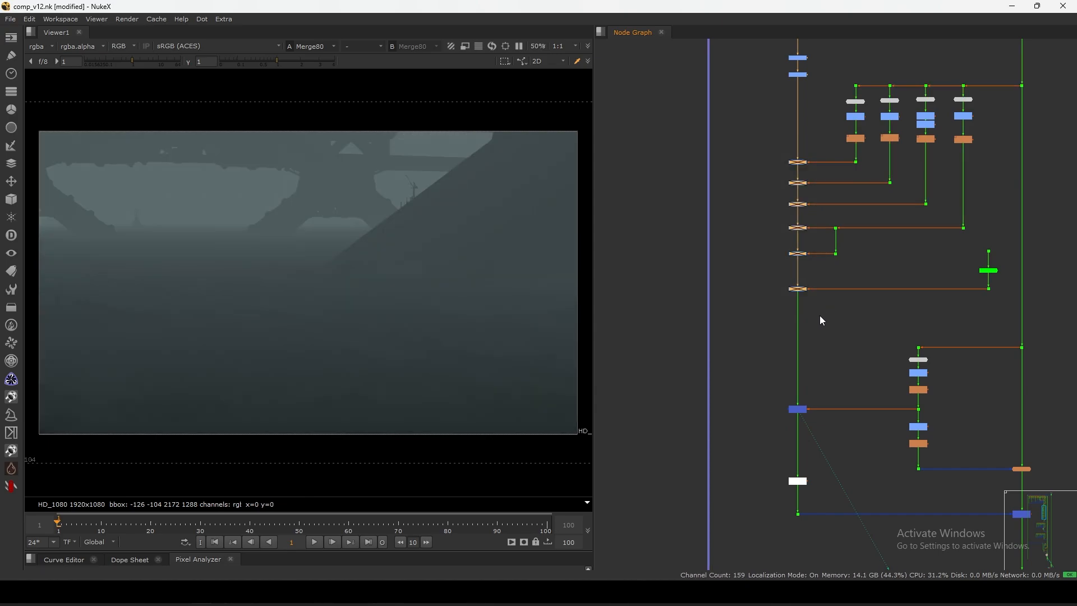
key("d")
left_click_drag(755, 156, 821, 317)
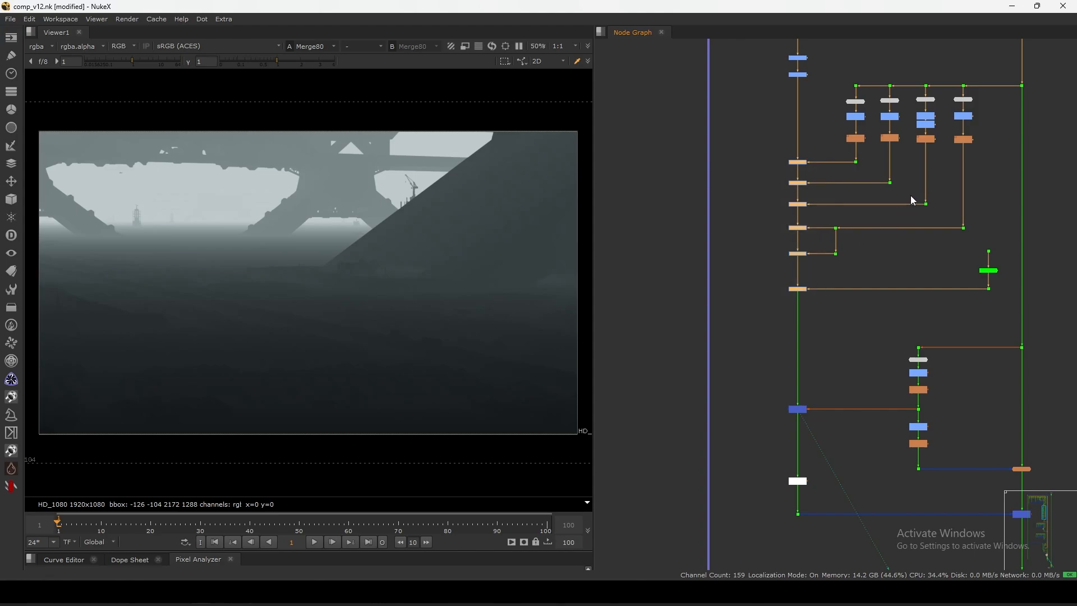
View the alpha of the depth-slice masks feeding the Grade nodes, one mask branch after another.
left_click(990, 252)
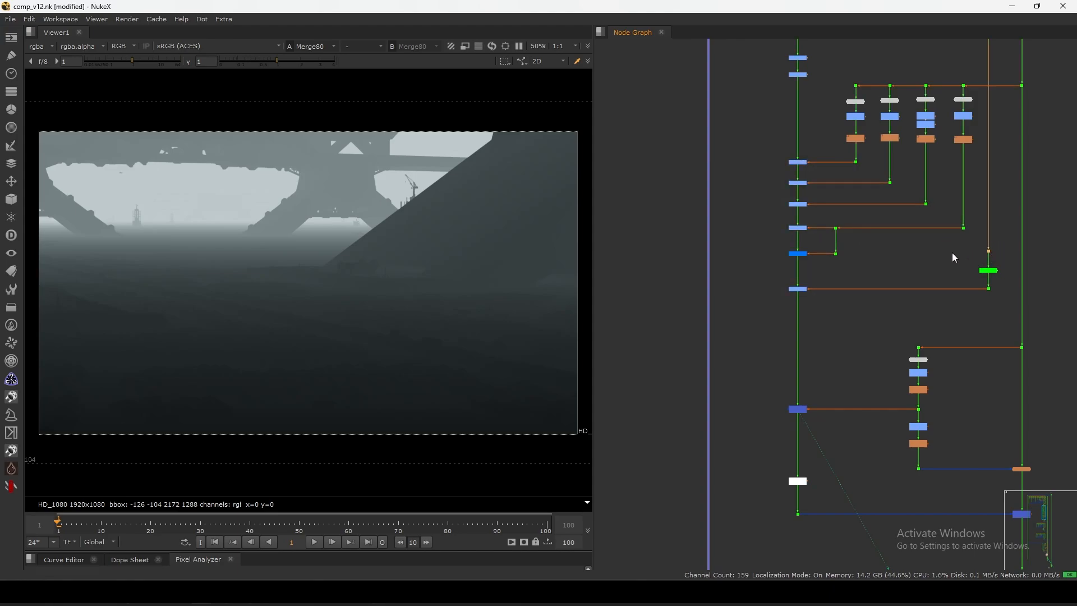
scroll(921, 225, "up", 1)
left_click_drag(869, 181, 875, 214)
key("1")
key("a")
key("1")
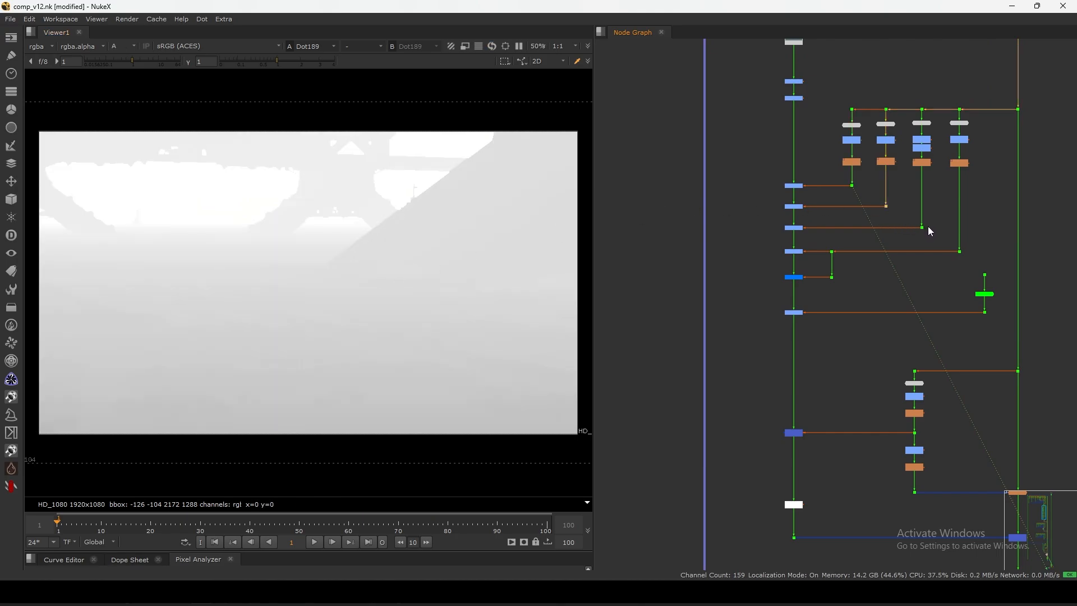
left_click(960, 251)
key("1")
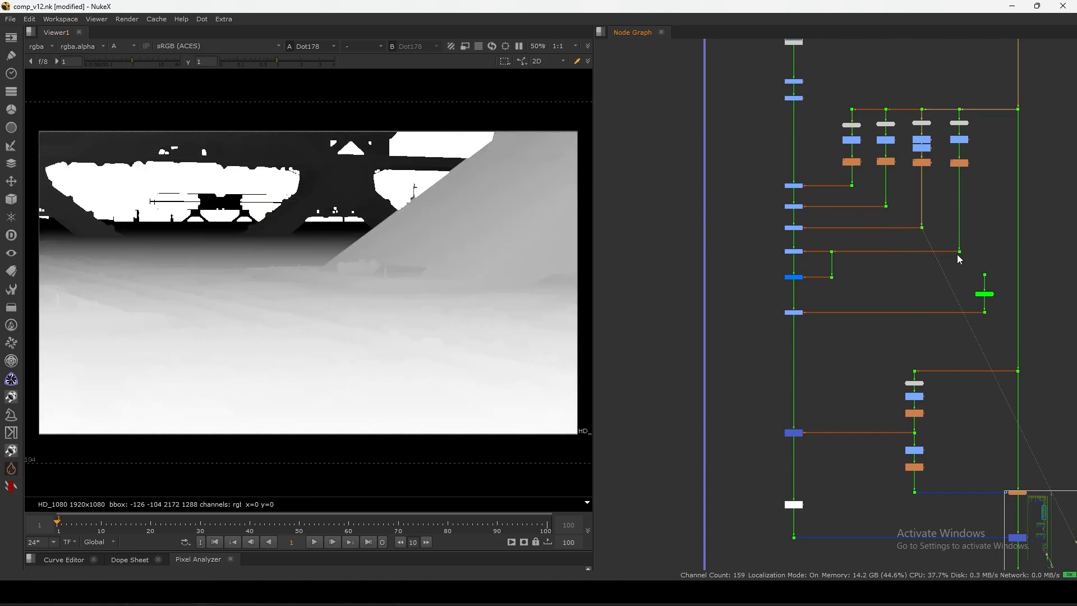
left_click_drag(974, 241, 955, 267)
key("1")
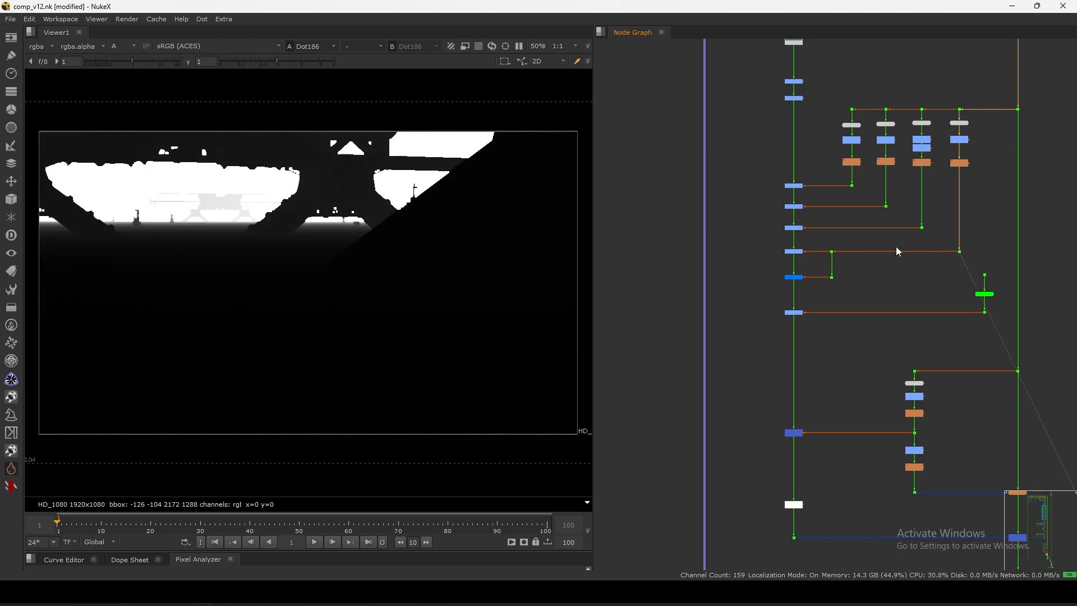
Return the viewer from alpha to full colour and view the graded haze at Merge80.
left_click(794, 312)
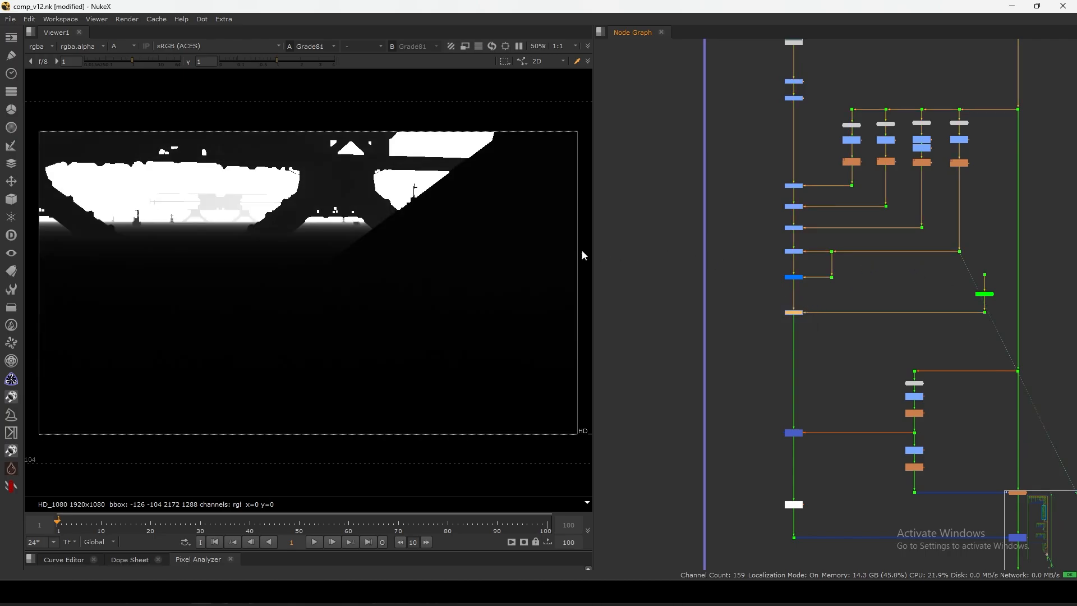
key("a")
left_click_drag(735, 164, 816, 346)
left_click(794, 433)
key("1")
middle_click_drag(814, 448, 808, 355)
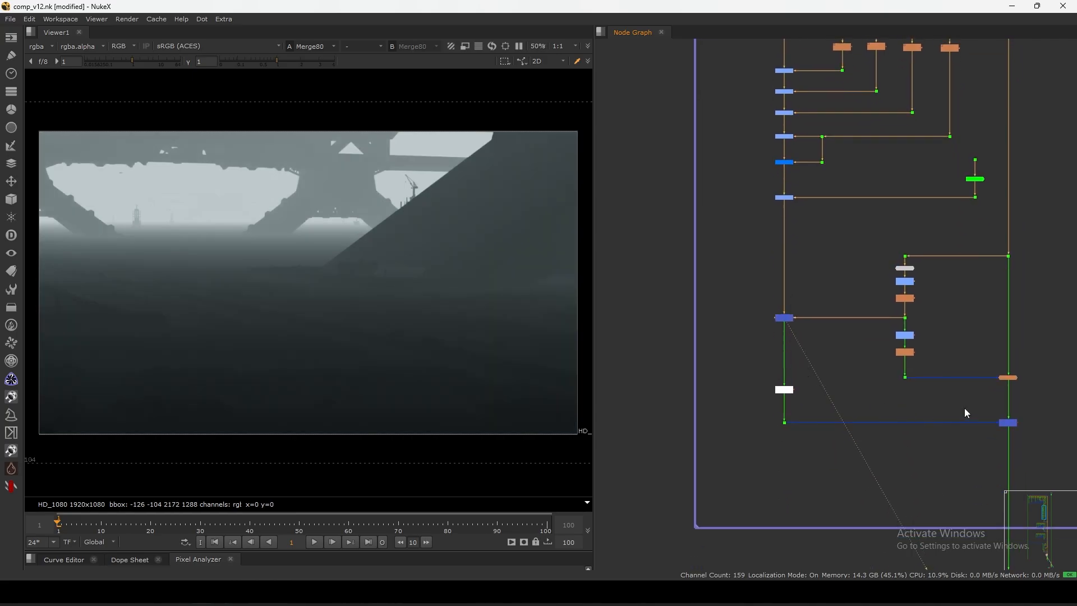
View the full scene at Merge81 and toggle the six haze Grade nodes off and on to compare their effect.
left_click_drag(958, 396, 1036, 443)
key("1")
middle_click_drag(770, 269, 772, 297)
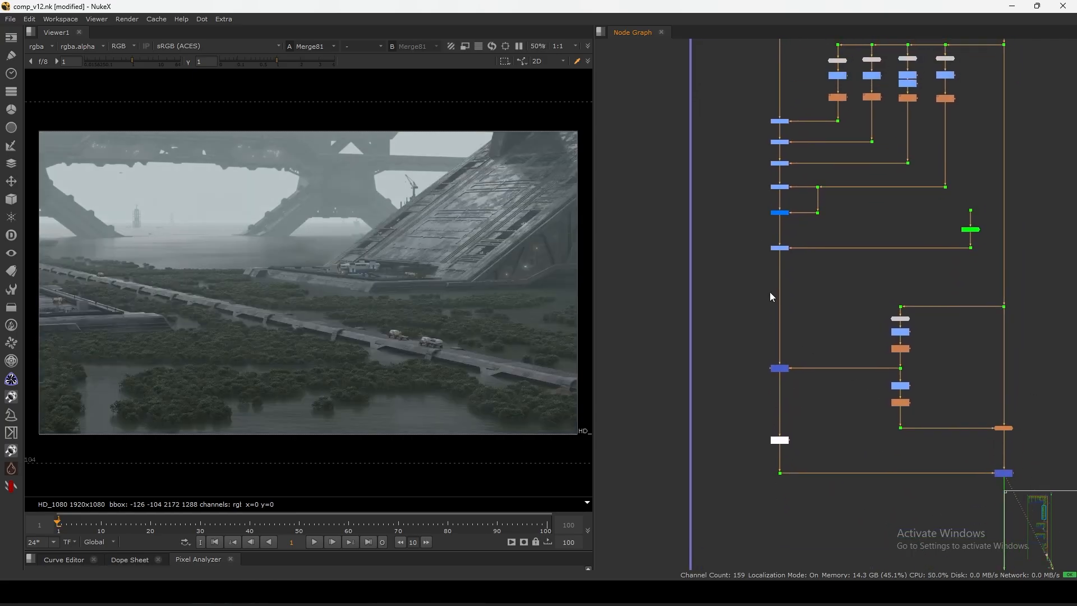
left_click_drag(742, 110, 795, 265)
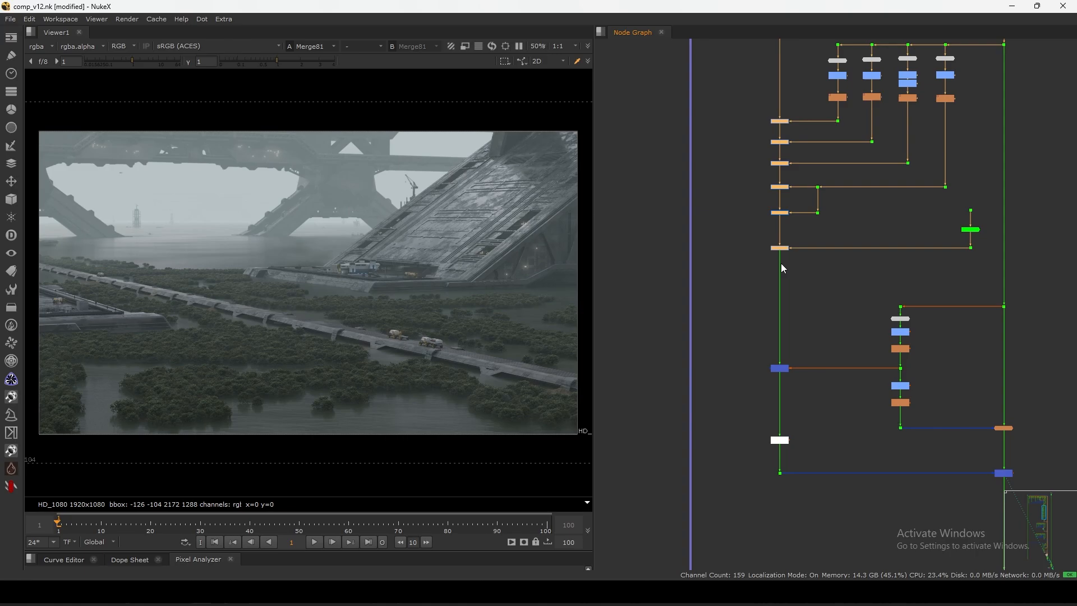
key("d")
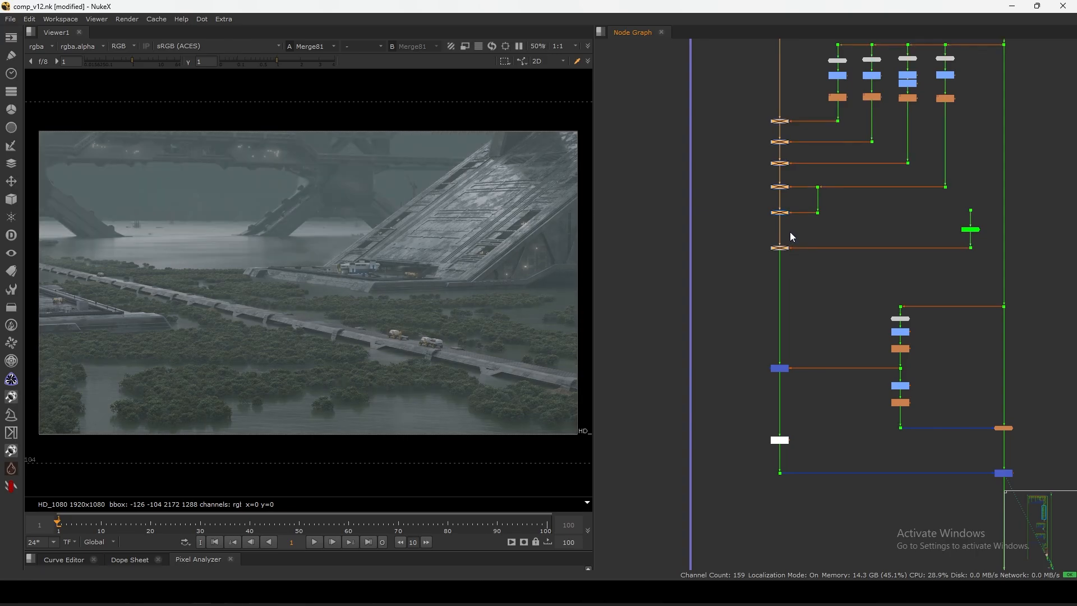
key("d")
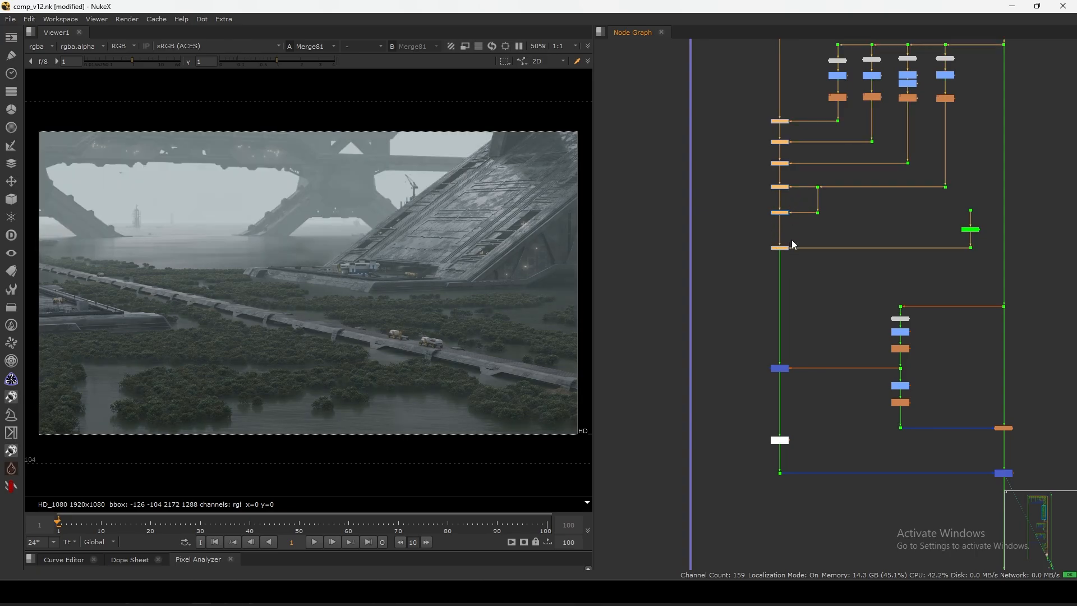
View the scene at the Copy1 node just above the shadow matte group.
scroll(793, 240, "down", 5)
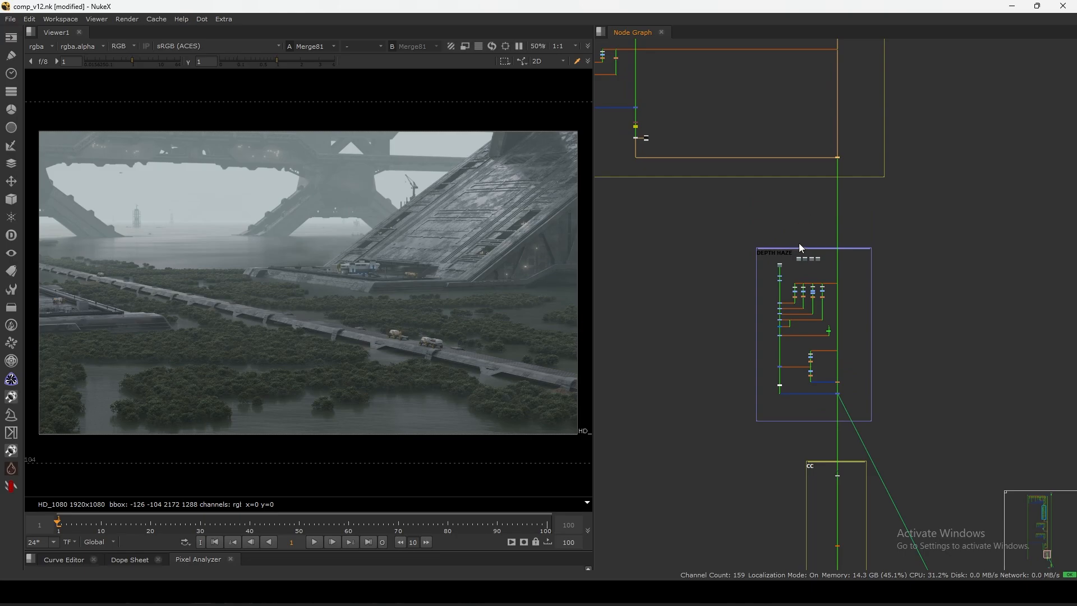
scroll(801, 248, "up", 4)
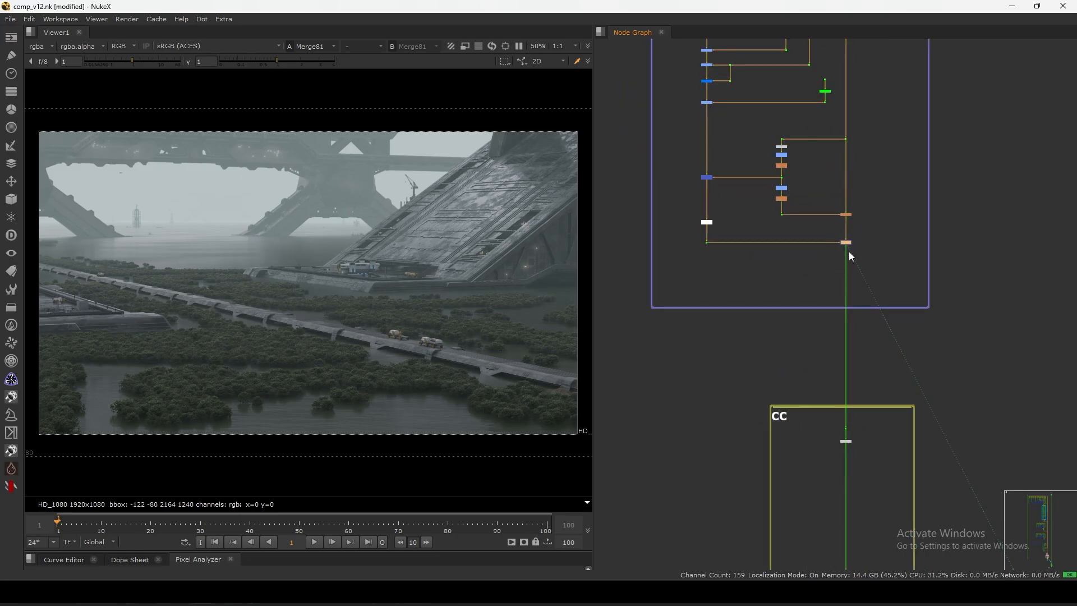
scroll(850, 251, "down", 6)
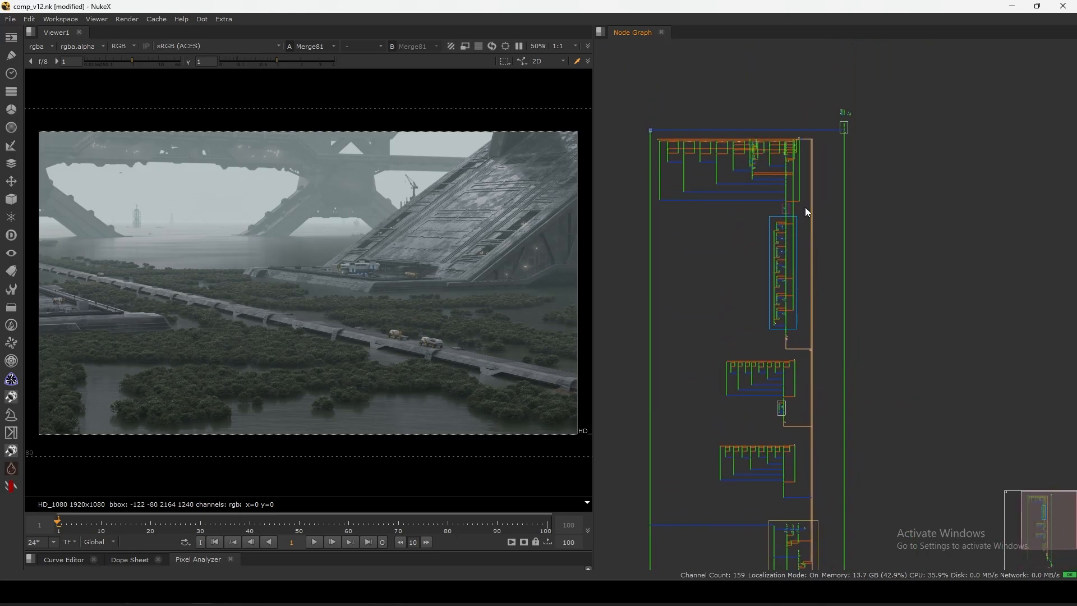
scroll(806, 207, "up", 5)
left_click(759, 168)
key("1")
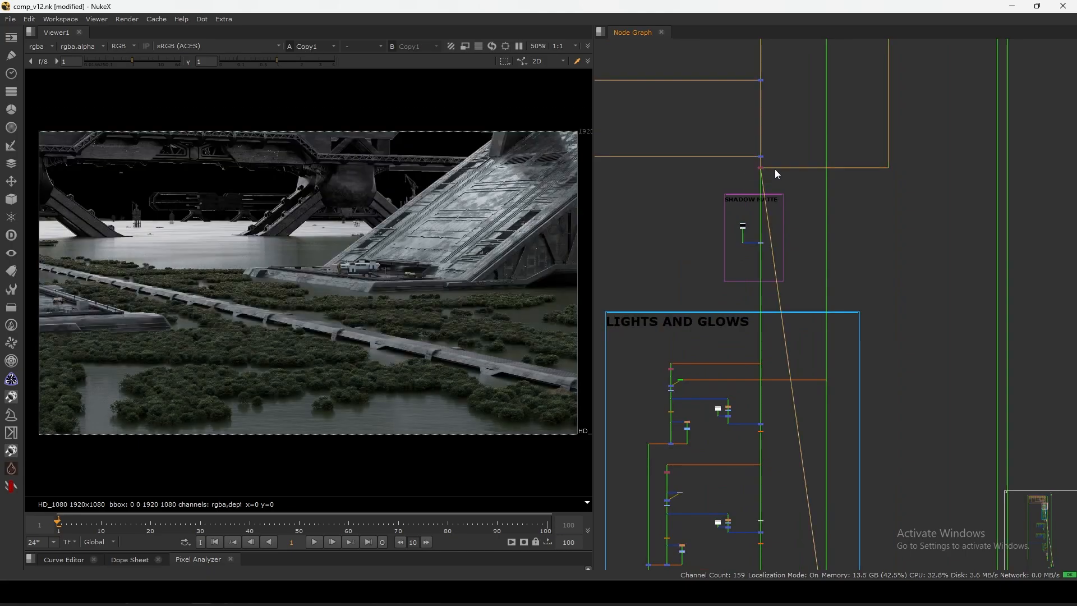
View the output of Shuffle54 at the start of the first branch in the LIGHTS AND GLOWS group.
scroll(757, 302, "down", 5)
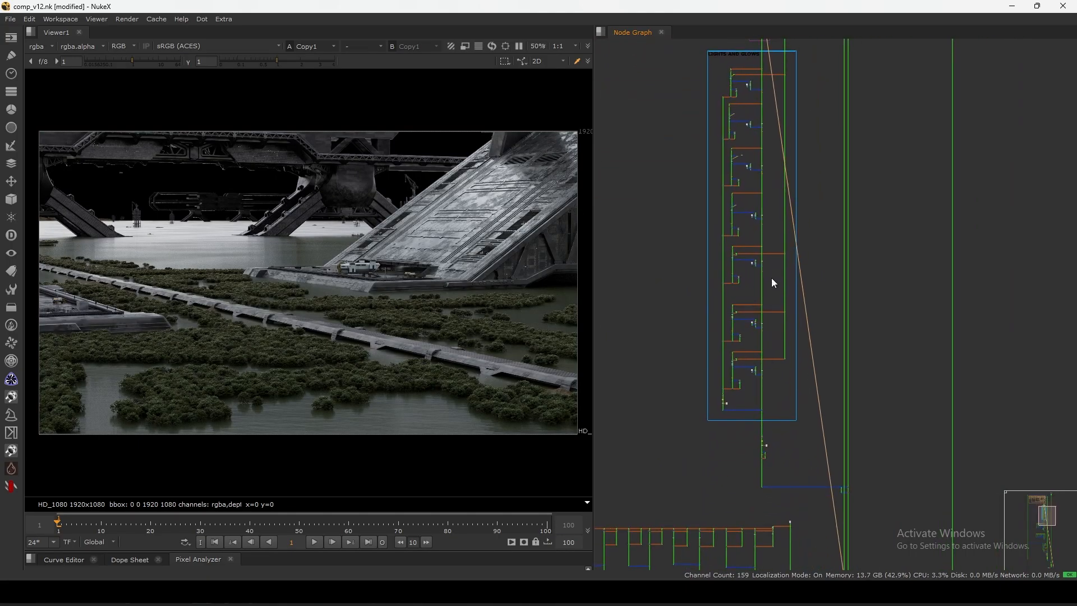
middle_click_drag(772, 278, 773, 374)
scroll(746, 169, "up", 5)
middle_click_drag(762, 153, 782, 177)
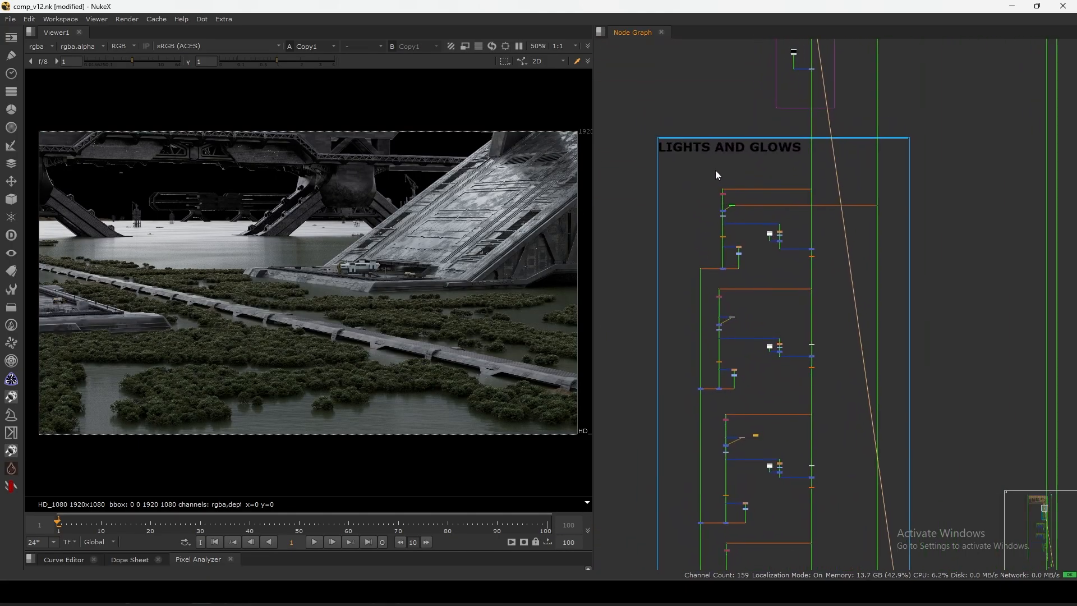
left_click_drag(640, 128, 813, 170)
scroll(786, 242, "down", 3)
scroll(758, 219, "up", 2)
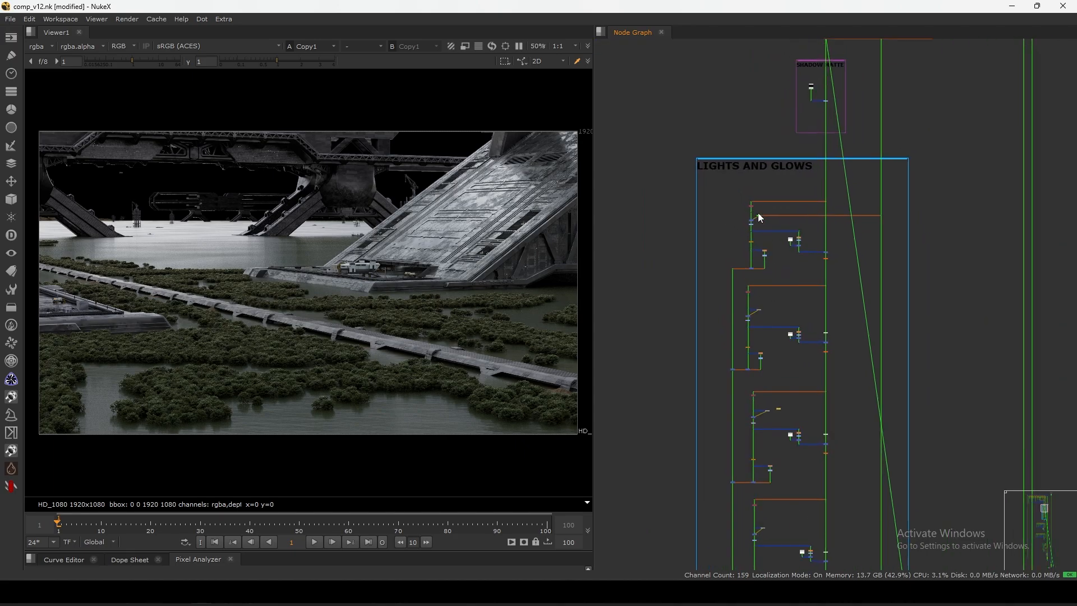
scroll(761, 217, "up", 5)
left_click(754, 208)
key("1")
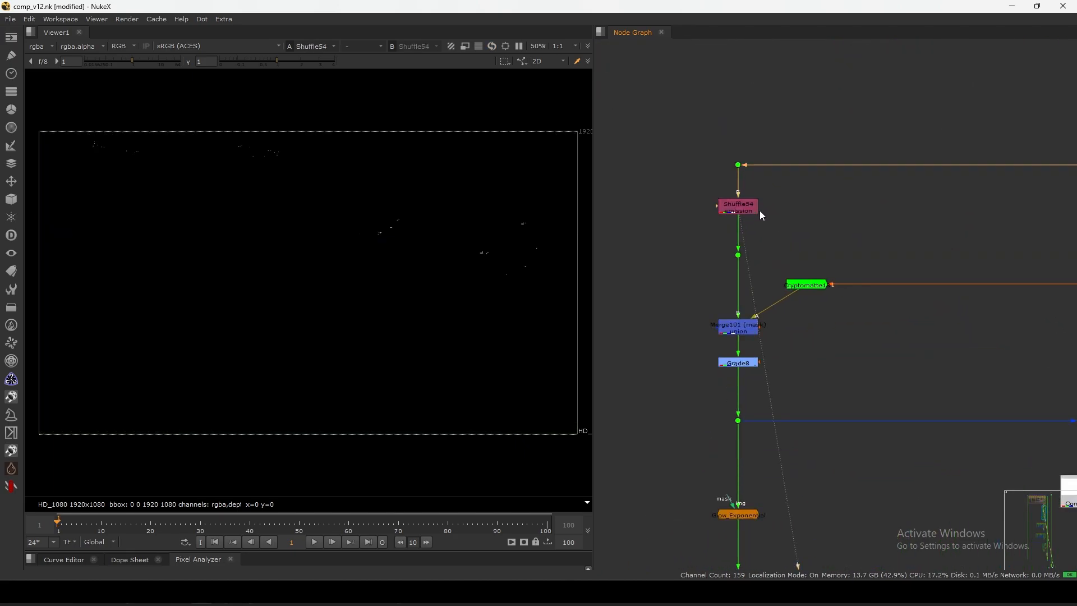
View the Cryptomatte-masked lights at Merge101, and the first branch's finished glow at Merge83.
left_click(742, 319)
key("1")
left_click_drag(803, 285, 808, 284)
scroll(817, 267, "down", 3)
scroll(787, 352, "up", 3)
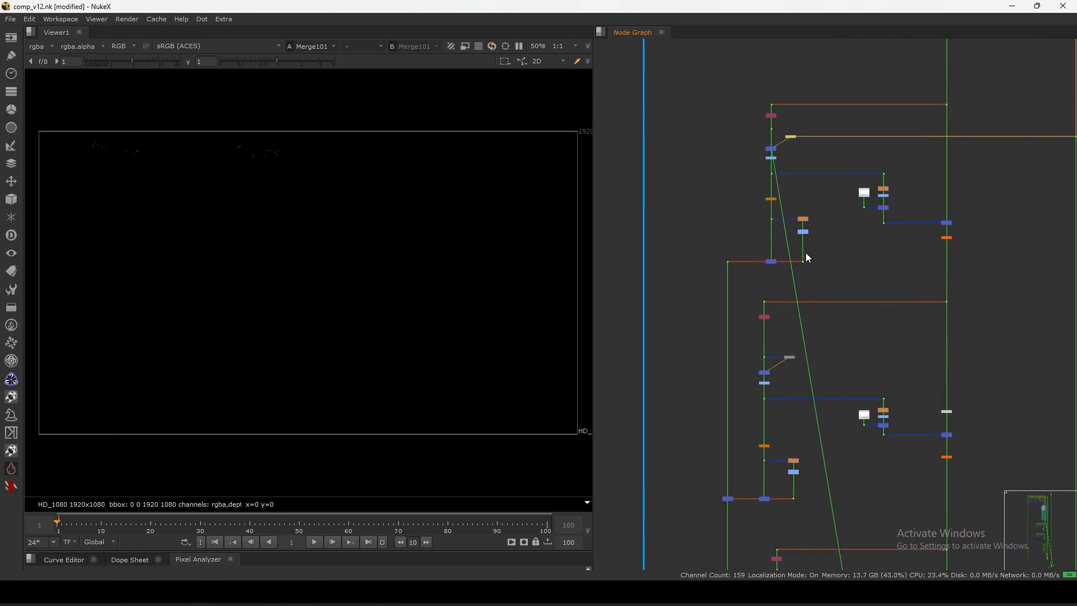
left_click(767, 259)
key("1")
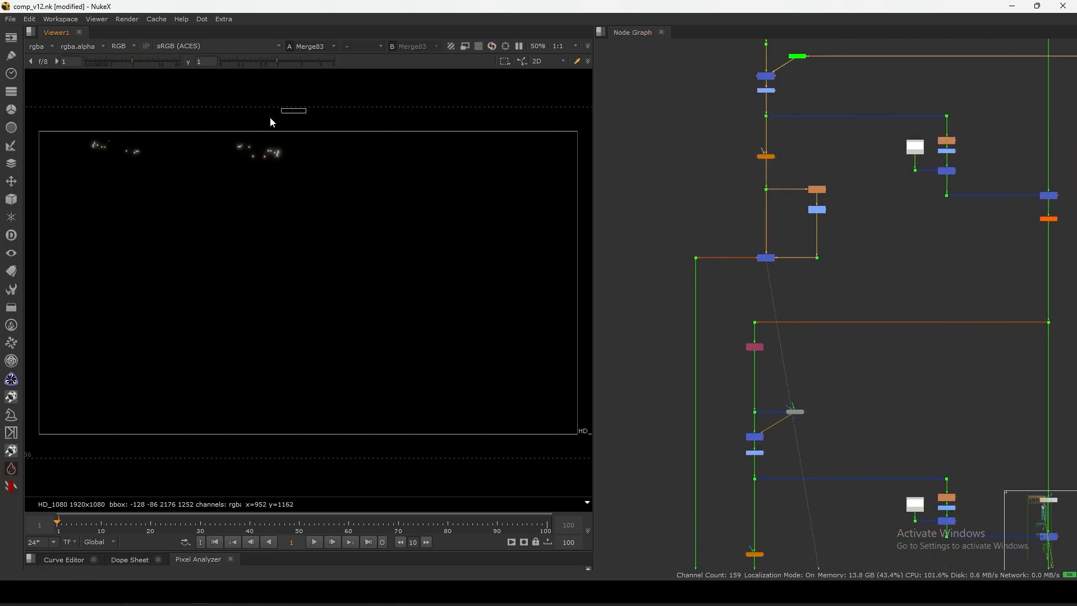
View the glow output of the second light branch at Merge82.
scroll(756, 293, "down", 3)
scroll(767, 285, "up", 4)
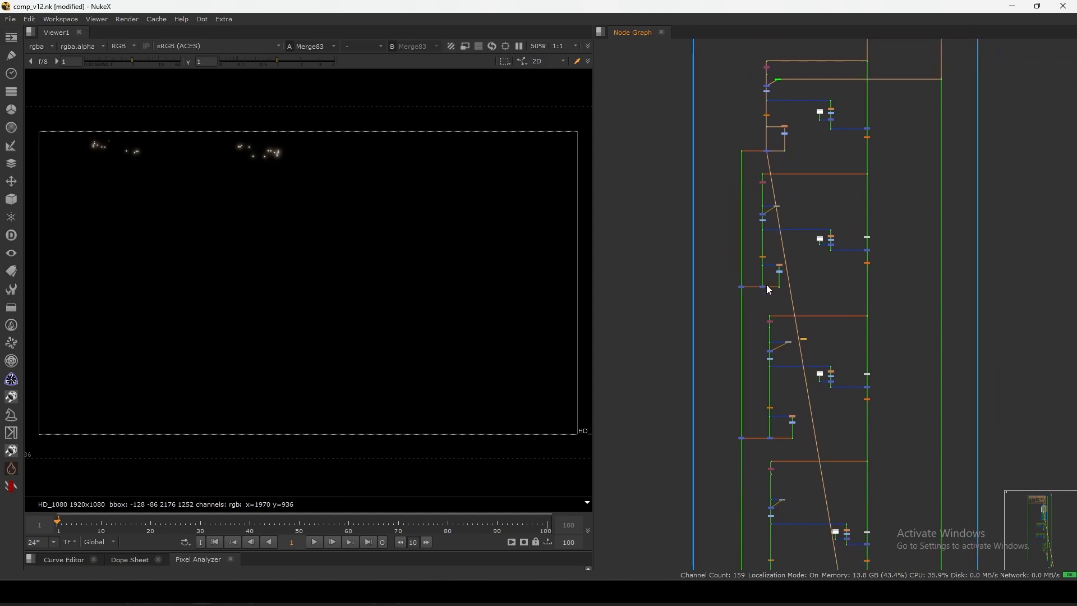
left_click(770, 274)
key("1")
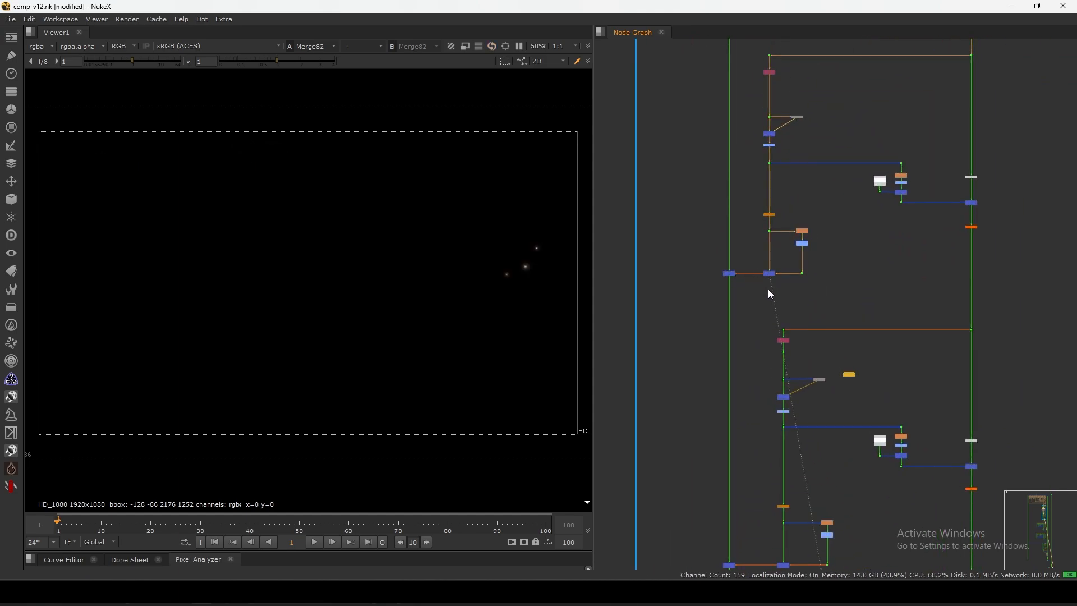
View the first two light branches combined at Merge126.
scroll(770, 281, "down", 2)
left_click_drag(901, 123, 737, 287)
scroll(747, 303, "down", 2)
middle_click_drag(739, 365, 748, 298)
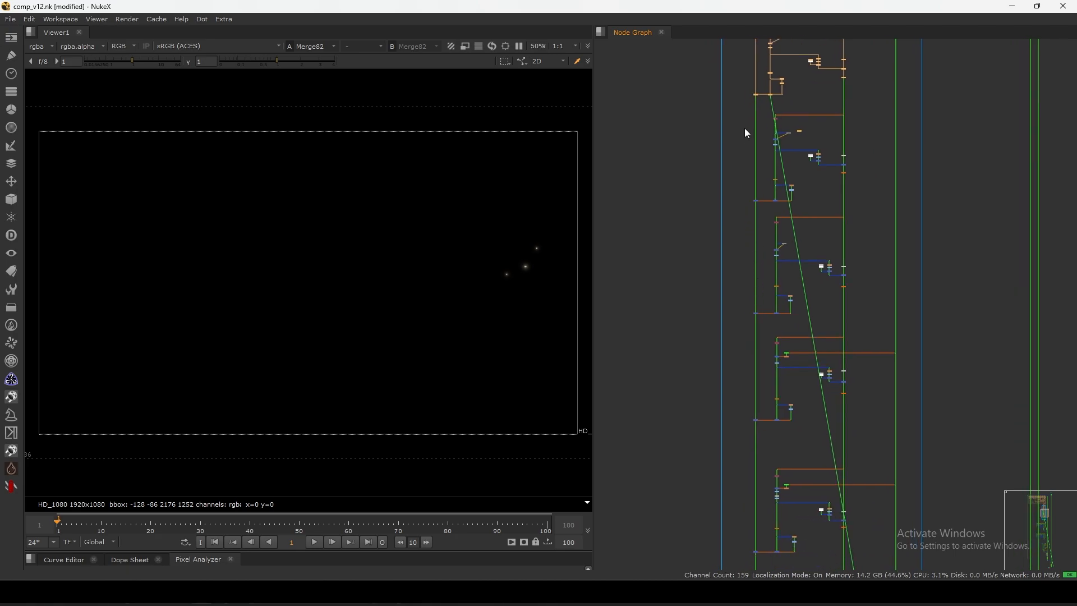
left_click(756, 94)
key("1")
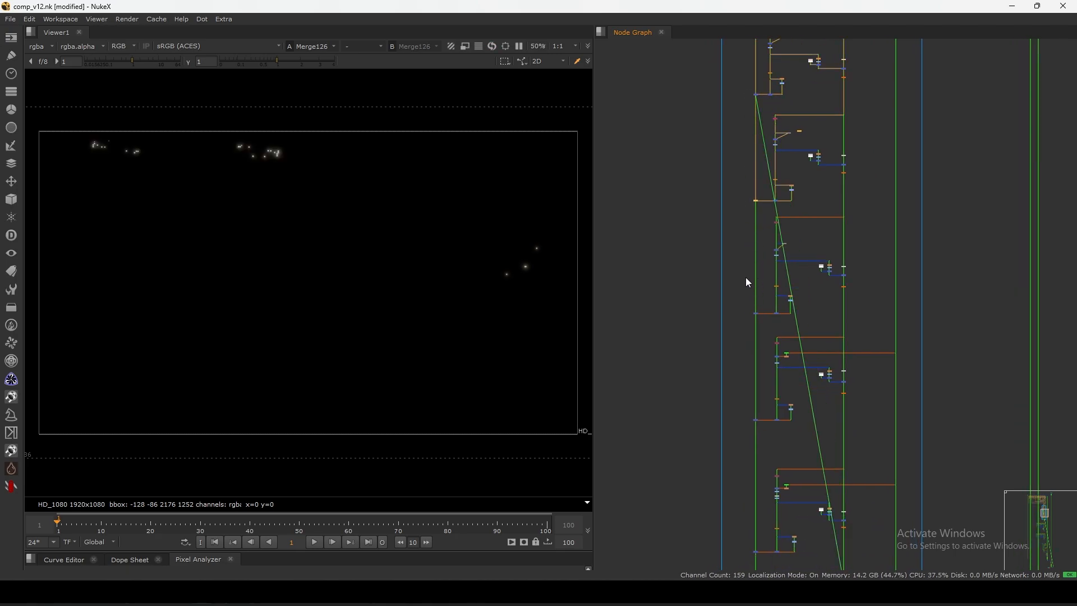
View the combined glow down the chain to Merge138, where the fourth light branch joins.
key("1")
left_click_drag(744, 298, 761, 322)
key("1")
left_click(733, 305)
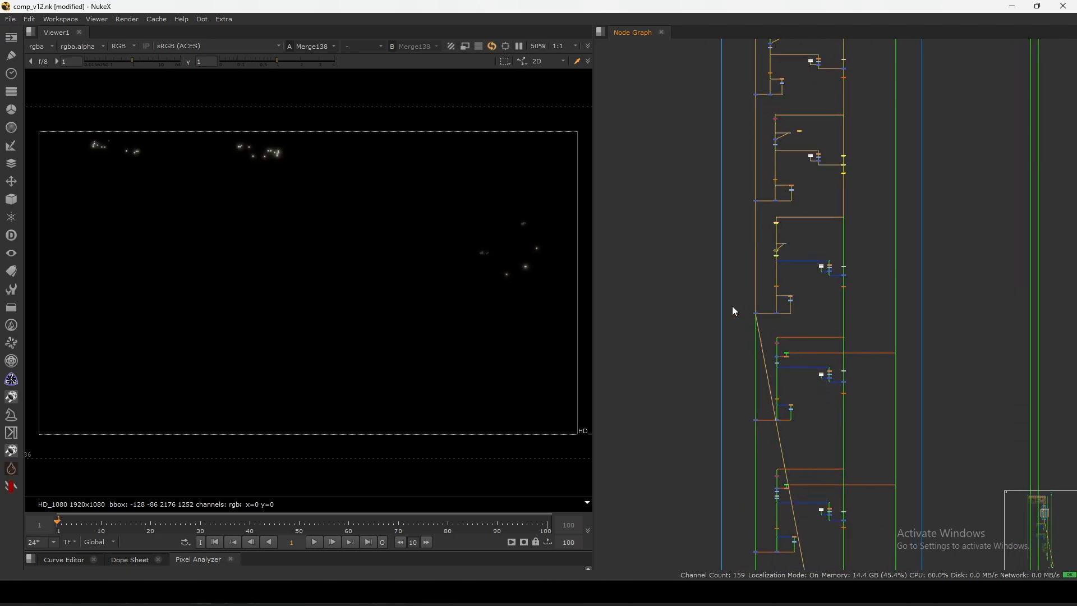
View the accumulated glow at Merge143 and Merge145 as further light branches join the chain.
middle_click_drag(754, 390, 755, 266)
scroll(753, 275, "up", 1)
left_click_drag(749, 293, 763, 308)
key("1")
middle_click_drag(752, 299, 771, 226)
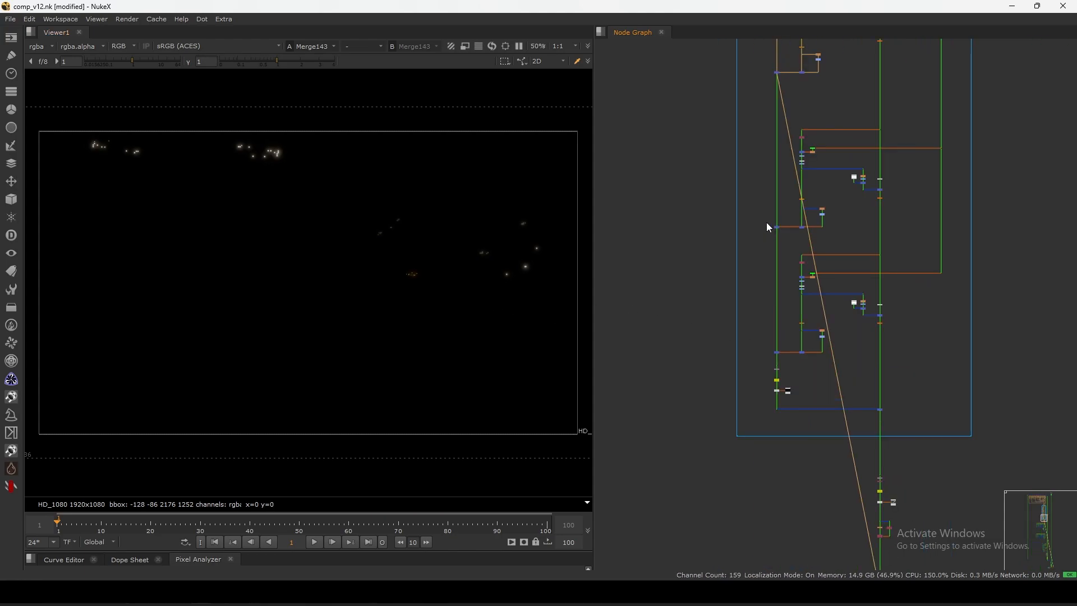
left_click_drag(766, 222, 783, 244)
key("1")
middle_click_drag(780, 384, 779, 324)
scroll(780, 335, "up", 3)
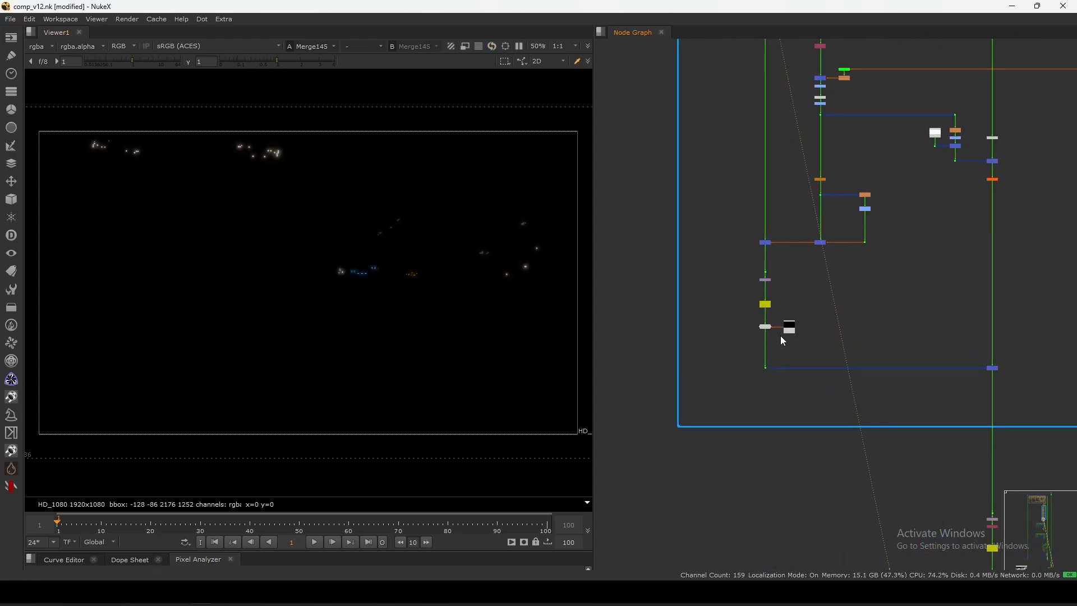
View the glow chain's last combining merge, and the side input node near the end of the chain.
left_click_drag(743, 227, 779, 263)
key("1")
middle_click_drag(777, 336, 776, 295)
scroll(785, 307, "up", 3)
left_click_drag(787, 265, 797, 264)
key("1")
View the lights and glows merged over the scene at Merge90, and return to the top of the group.
scroll(801, 285, "down", 3)
left_click_drag(886, 293, 991, 346)
key("1")
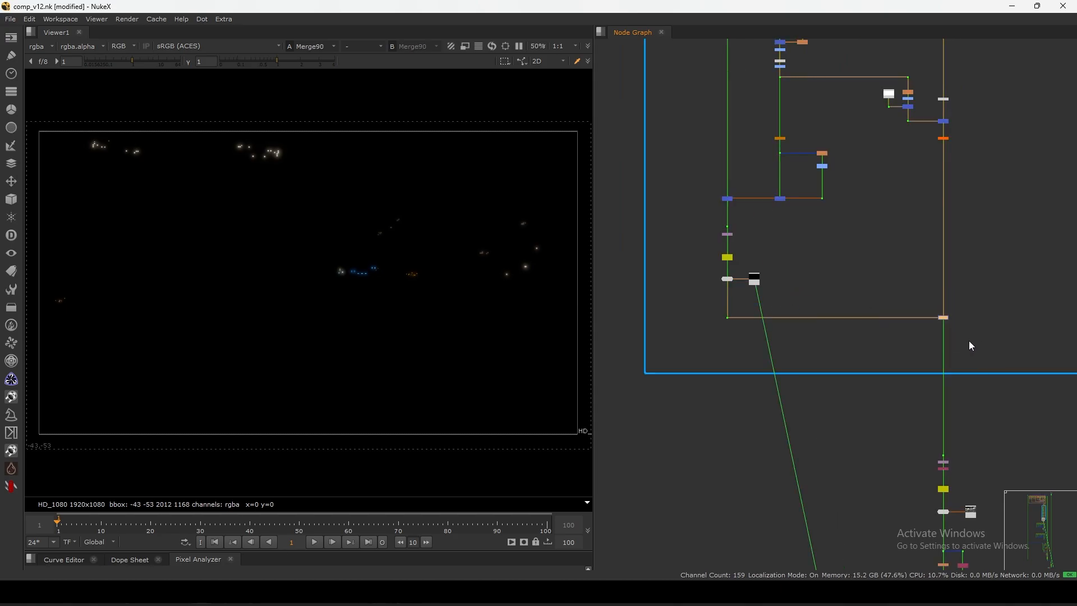
scroll(804, 271, "down", 3)
scroll(780, 313, "down", 3)
middle_click_drag(781, 212, 773, 359)
middle_click_drag(782, 211, 768, 409)
scroll(770, 207, "up", 3)
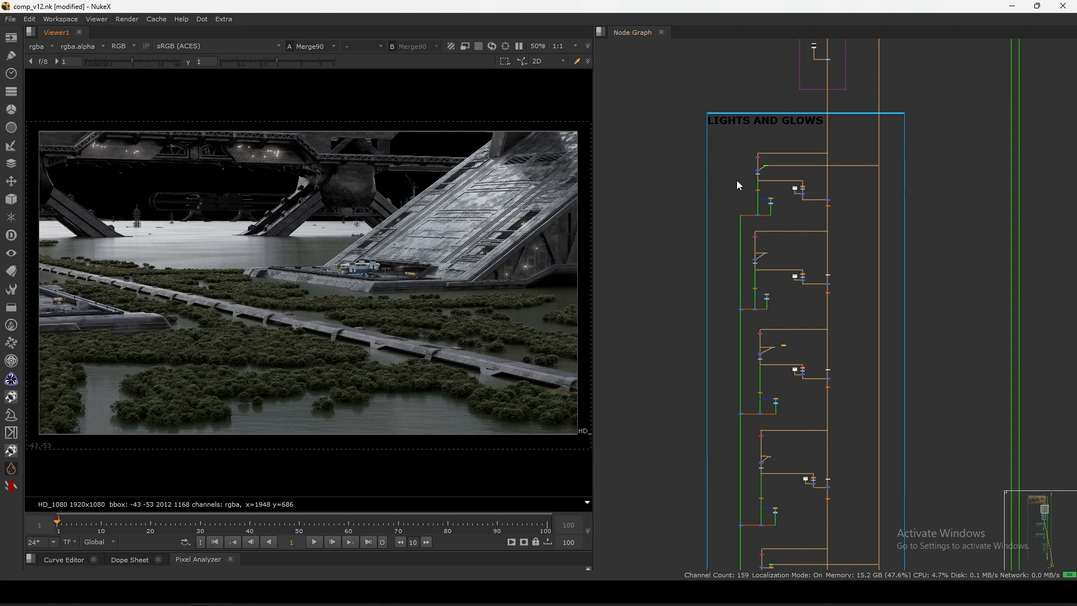
View the first light branch's mask at Merge101 and its boosted version at Grade8.
scroll(765, 170, "up", 10)
left_click(758, 168)
key("1")
scroll(129, 143, "up", 4)
left_click_drag(734, 168, 733, 167)
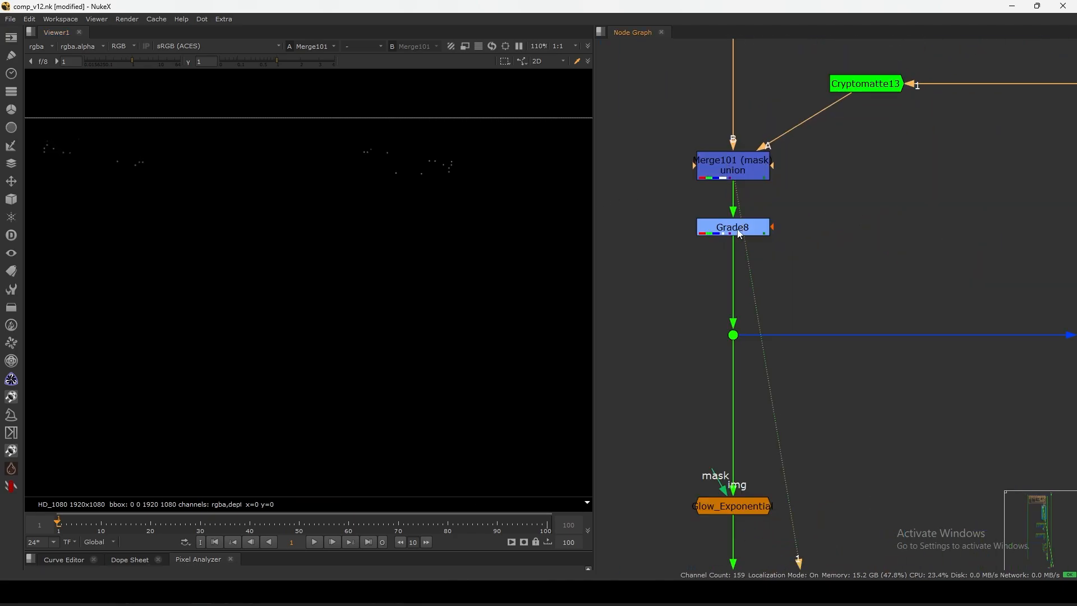
left_click_drag(733, 225, 733, 229)
key("1")
double_click(752, 237)
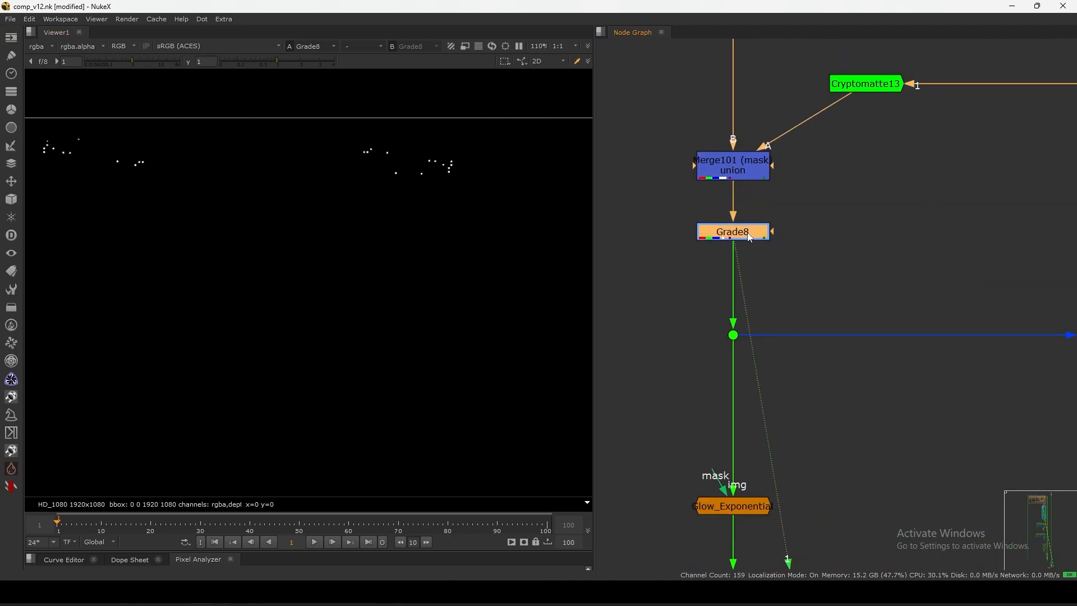
left_click(678, 144)
scroll(729, 286, "down", 3)
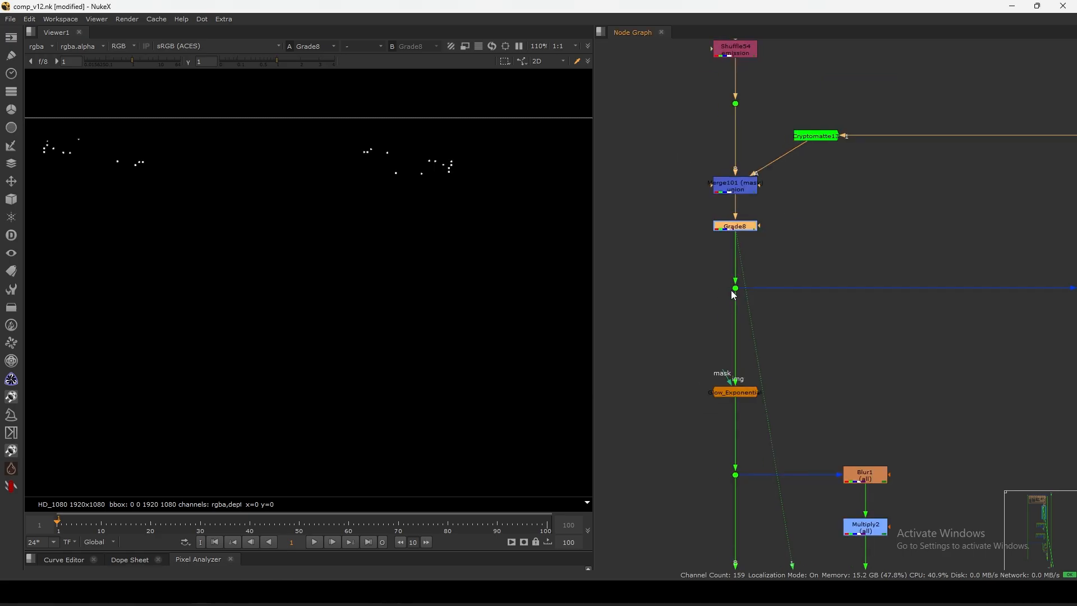
View the first branch's Glow_Exponential output and examine the glowing light points up close.
scroll(753, 338, "up", 3)
left_click(764, 331)
key("1")
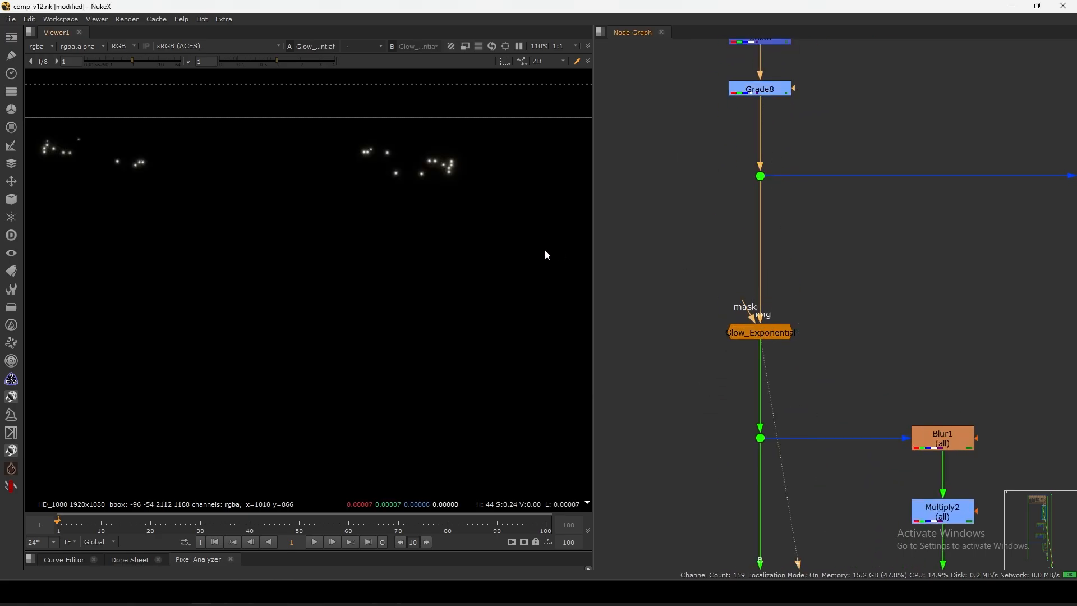
scroll(445, 200, "up", 4)
scroll(805, 383, "down", 3)
scroll(827, 260, "up", 5)
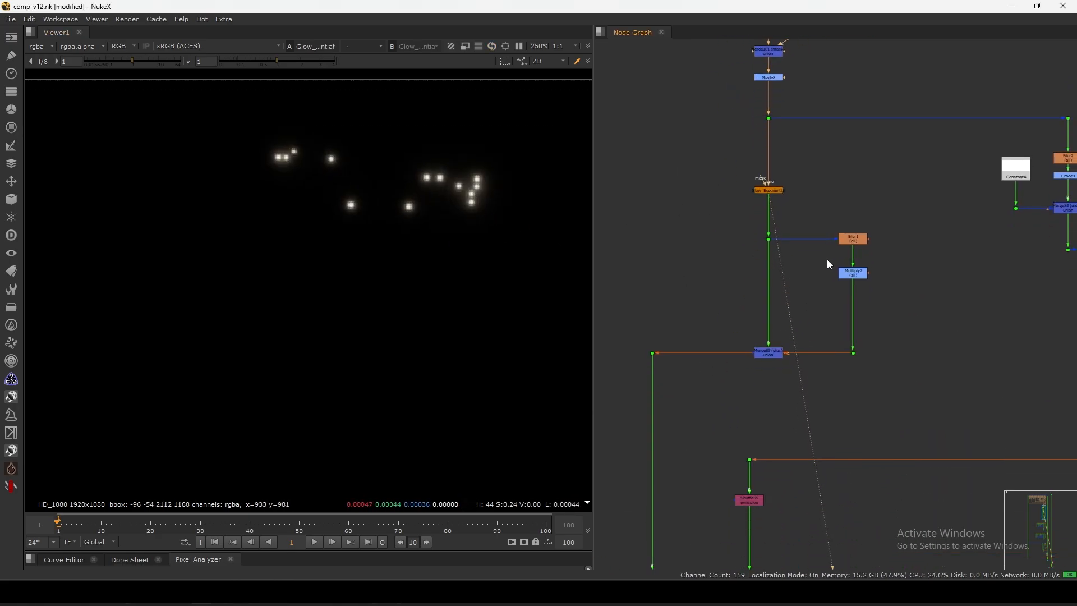
View the wider soft glow of the first branch at Blur1 and Multiply2.
left_click(833, 240)
key("1")
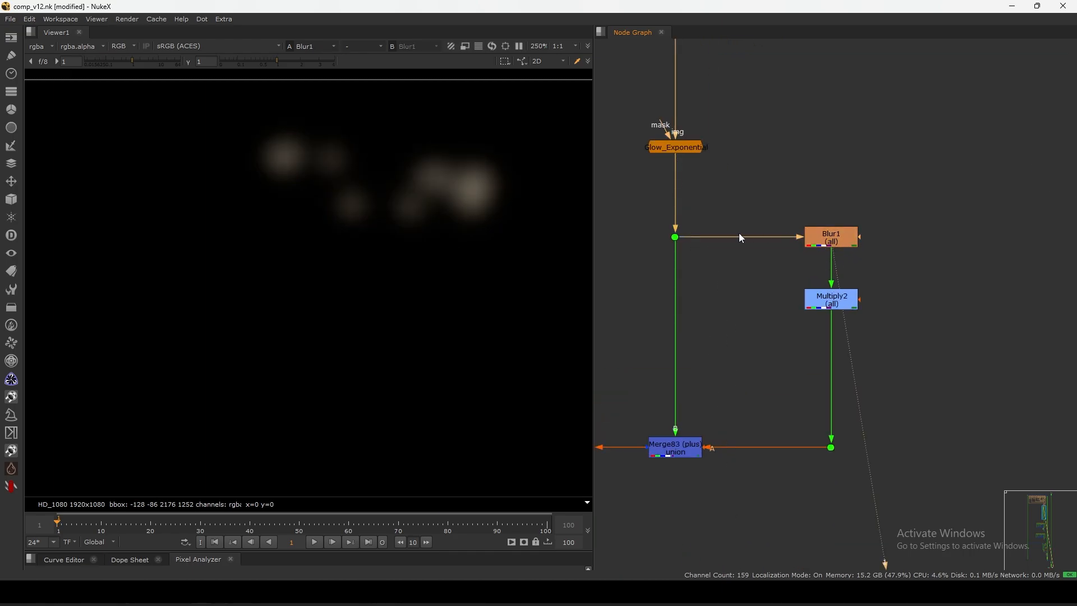
left_click(831, 303)
key("1")
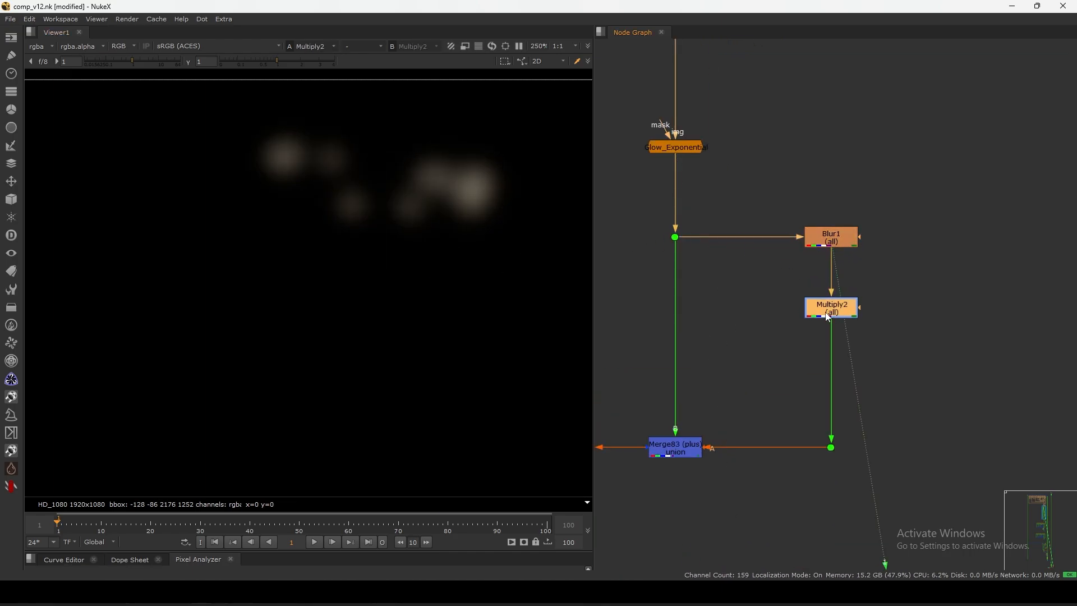
left_click(805, 325)
middle_click_drag(805, 325, 837, 281)
View the combined glow at Merge83, and compare it with the merge temporarily disabled.
left_click(714, 413)
key("1")
middle_click_drag(740, 358, 759, 344)
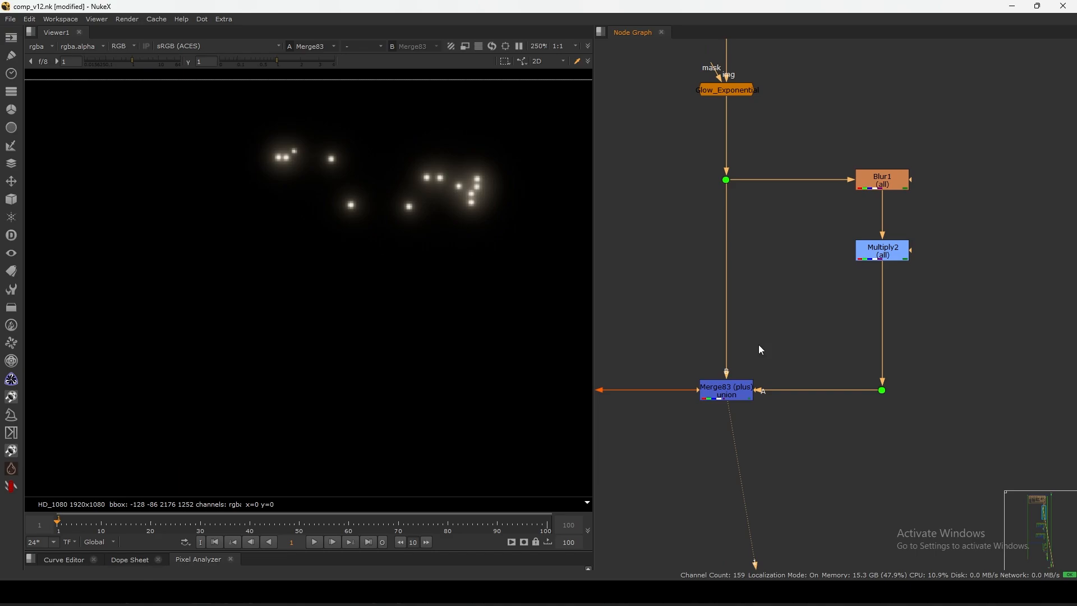
key("d")
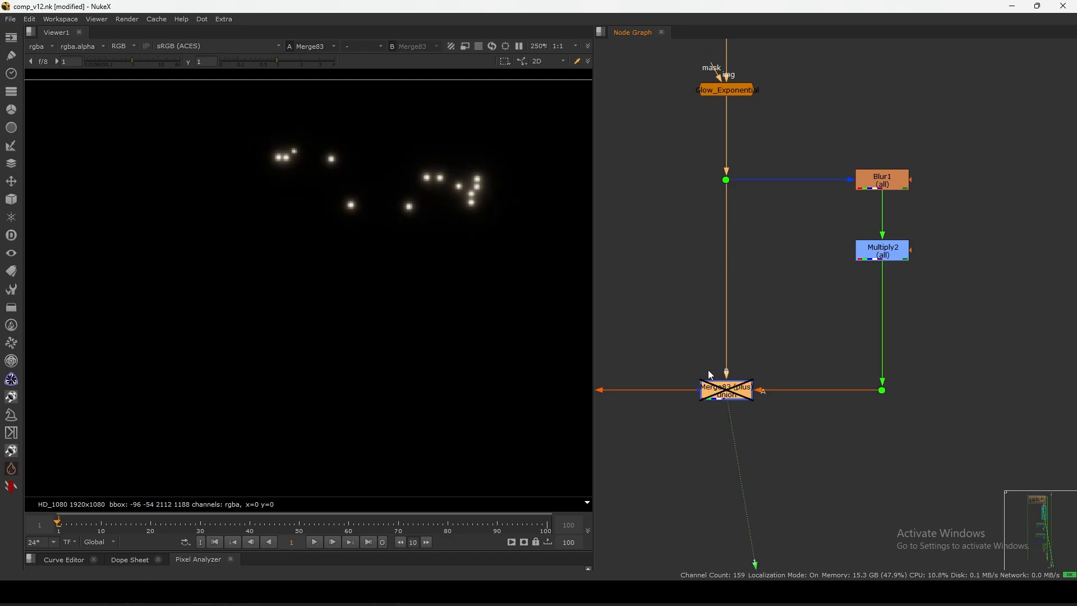
key("d")
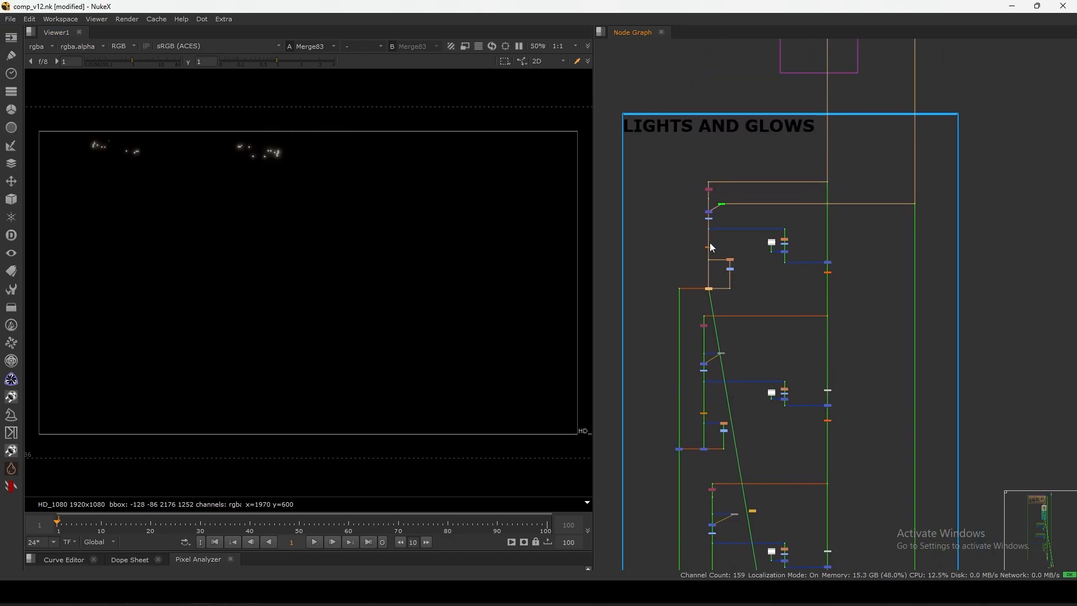
View the graded light mask at Dot157 and its blurred version at Blur2 in the side branch.
scroll(709, 242, "up", 5)
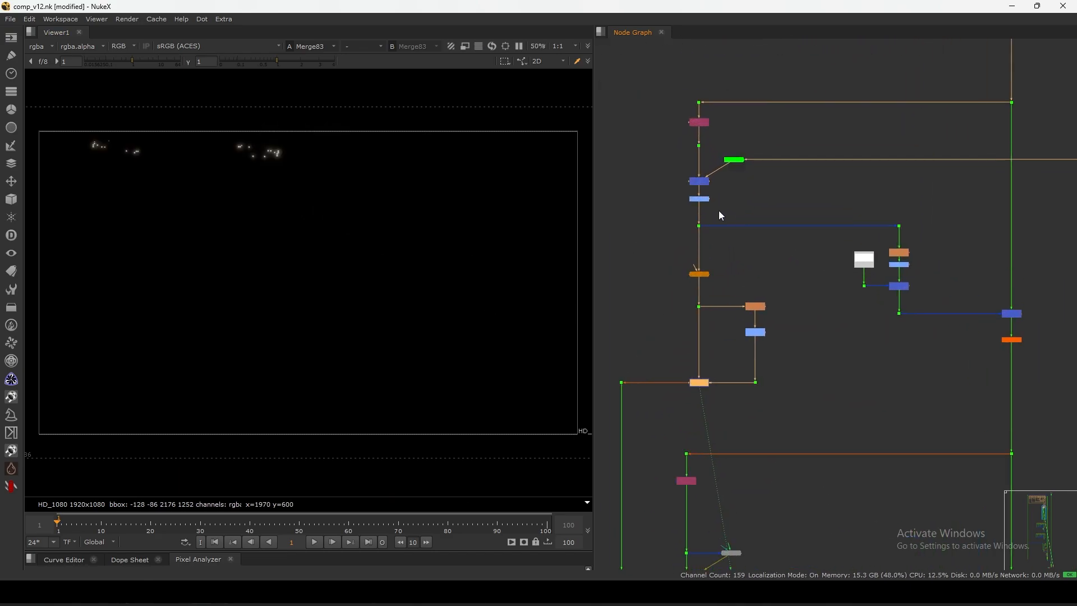
left_click(689, 205)
key("1")
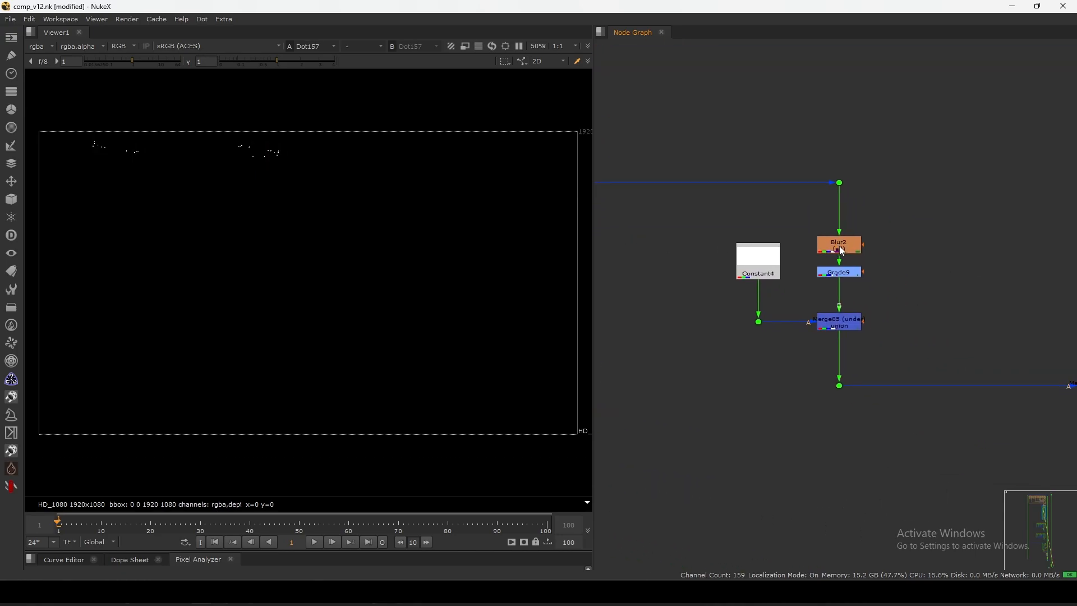
left_click_drag(840, 247, 842, 238)
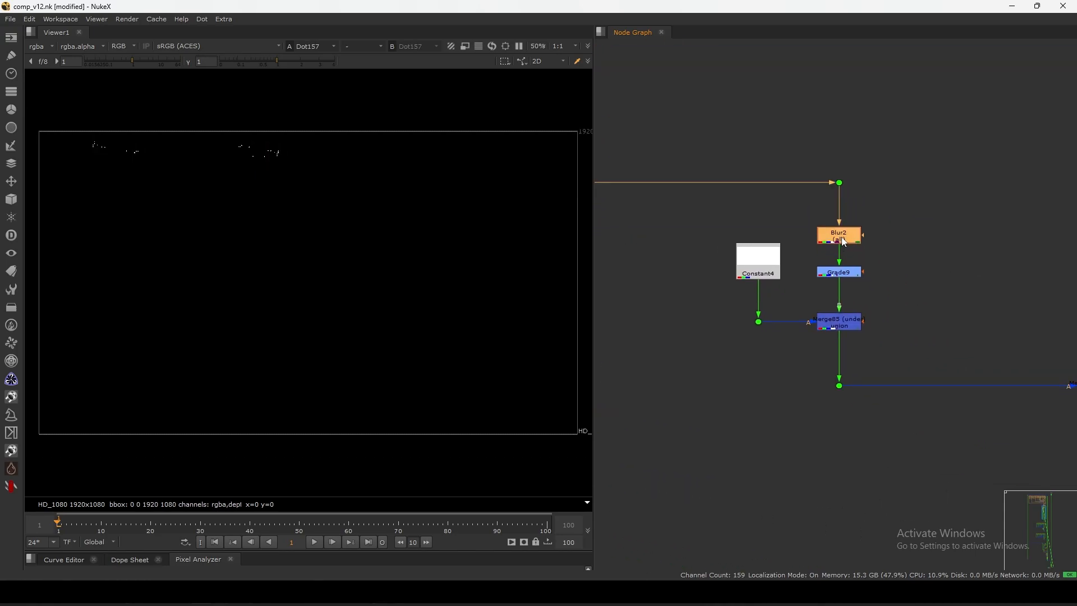
key("1")
scroll(422, 239, "up", 5)
View the side branch's mask at Grade9 and its combination with Constant4 at Merge85.
left_click_drag(840, 274, 840, 281)
key("1")
left_click_drag(840, 325, 840, 326)
key("1")
left_click(773, 294)
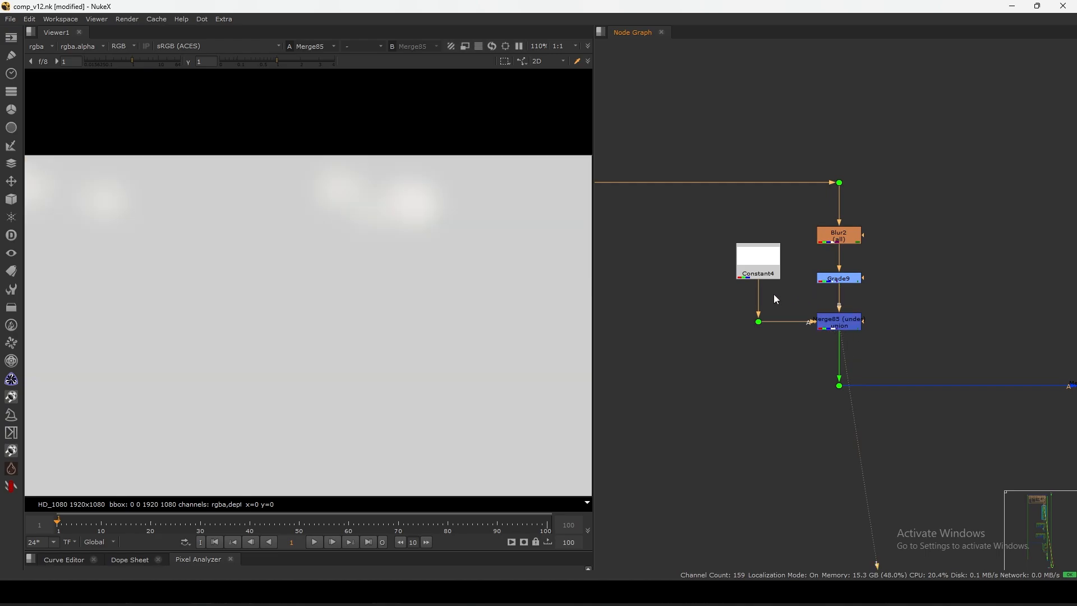
View the light spill multiplied onto the scene at Merge84, examining the lit brick panel up close.
scroll(617, 235, "down", 5)
scroll(705, 296, "up", 5)
left_click_drag(753, 357, 691, 292)
middle_click_drag(997, 319, 938, 288)
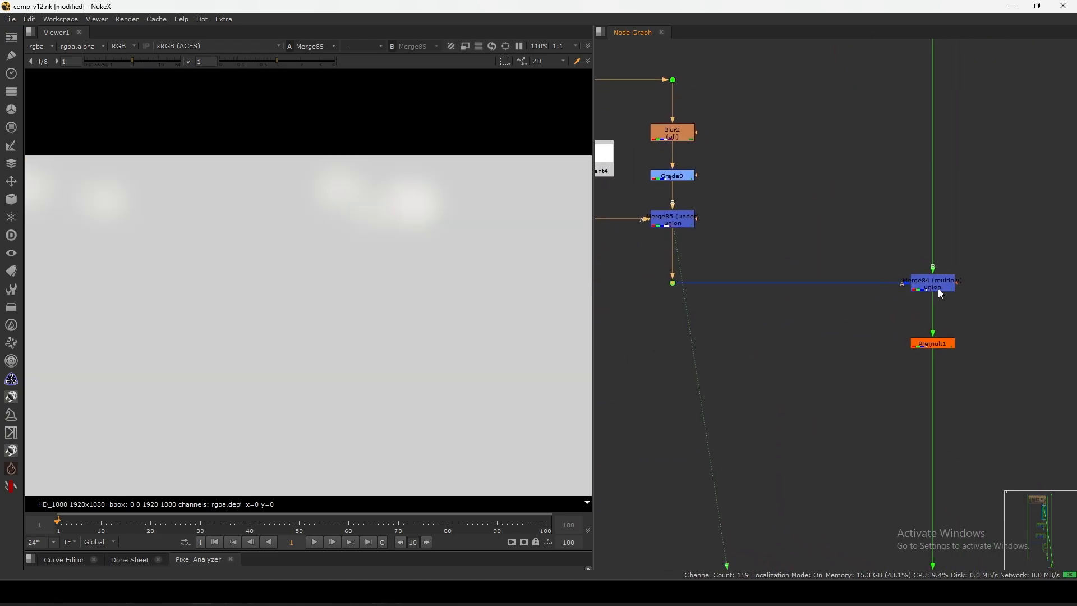
left_click(940, 288)
key("1")
left_click(858, 261)
scroll(409, 222, "up", 3)
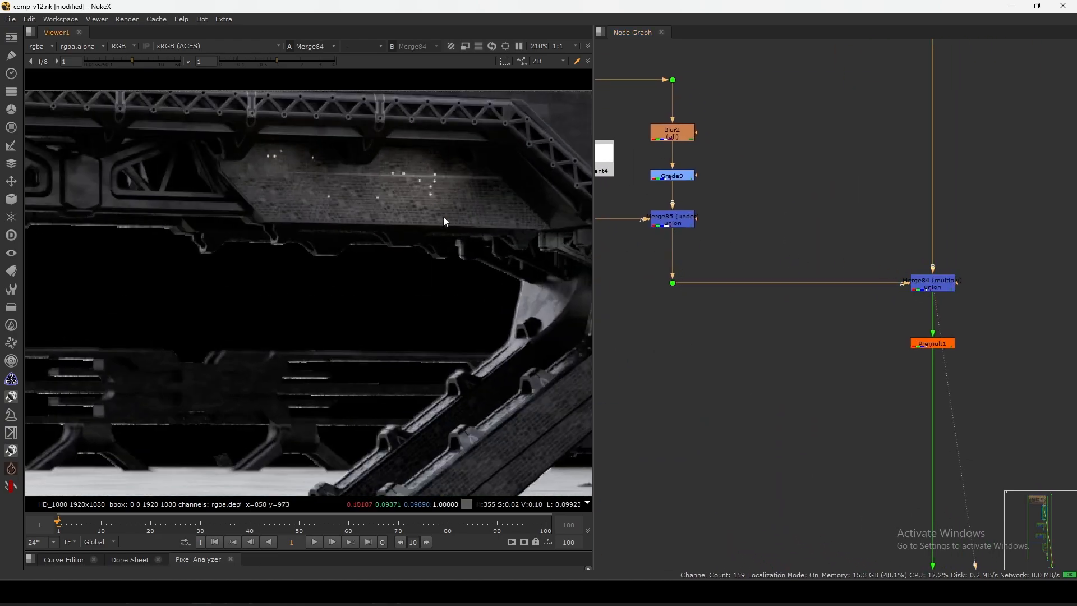
left_click(933, 283)
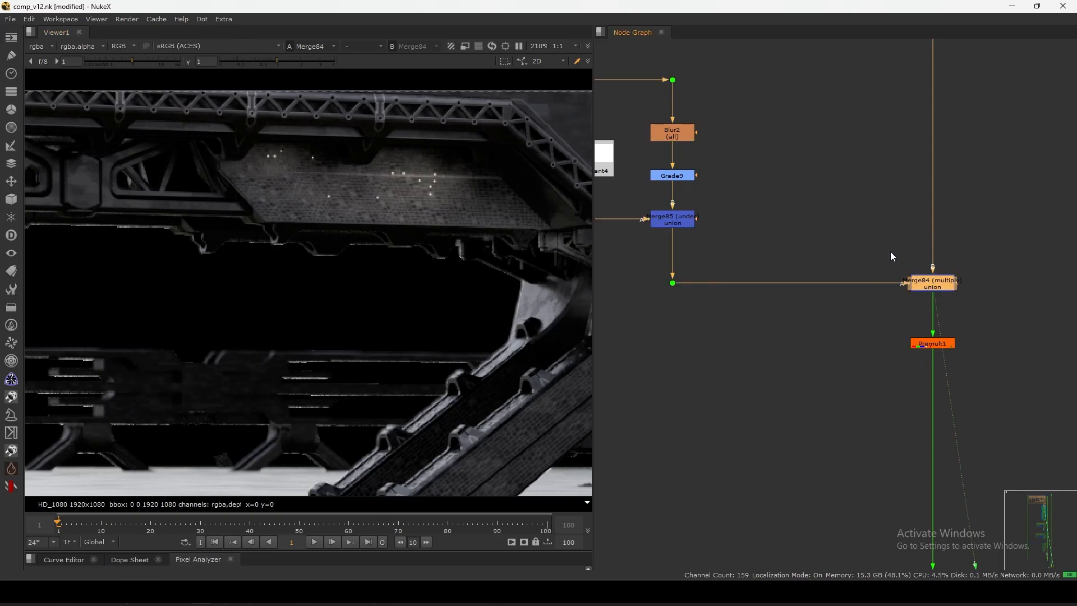
Compare the glow points at Merge83 with the light spill on the structure at Merge84.
scroll(847, 342, "down", 5)
scroll(729, 268, "up", 3)
left_click(717, 270)
key("1")
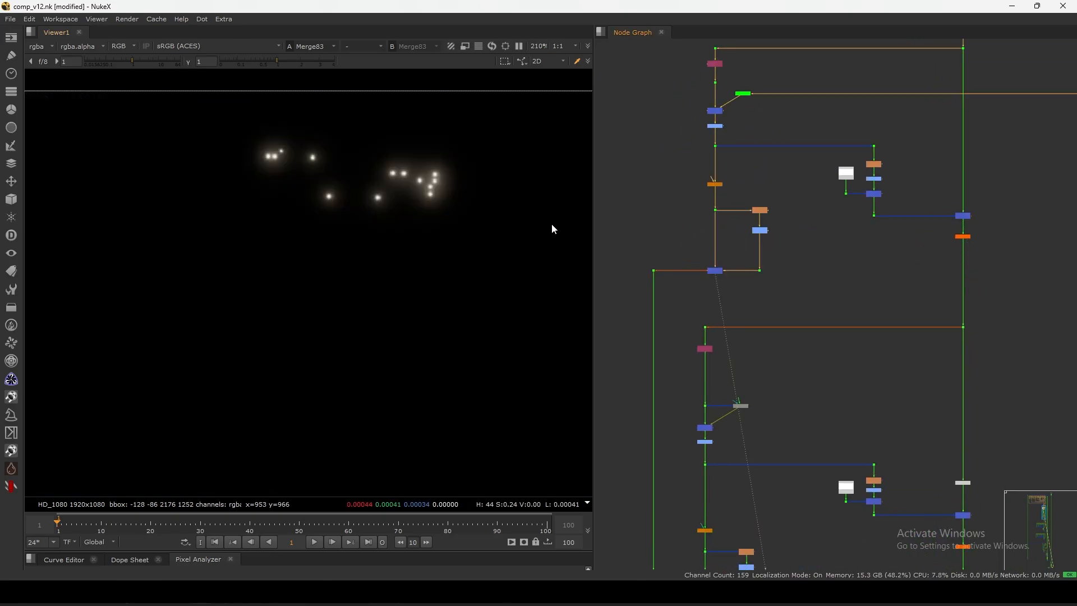
scroll(969, 218, "up", 2)
left_click(962, 219)
key("1")
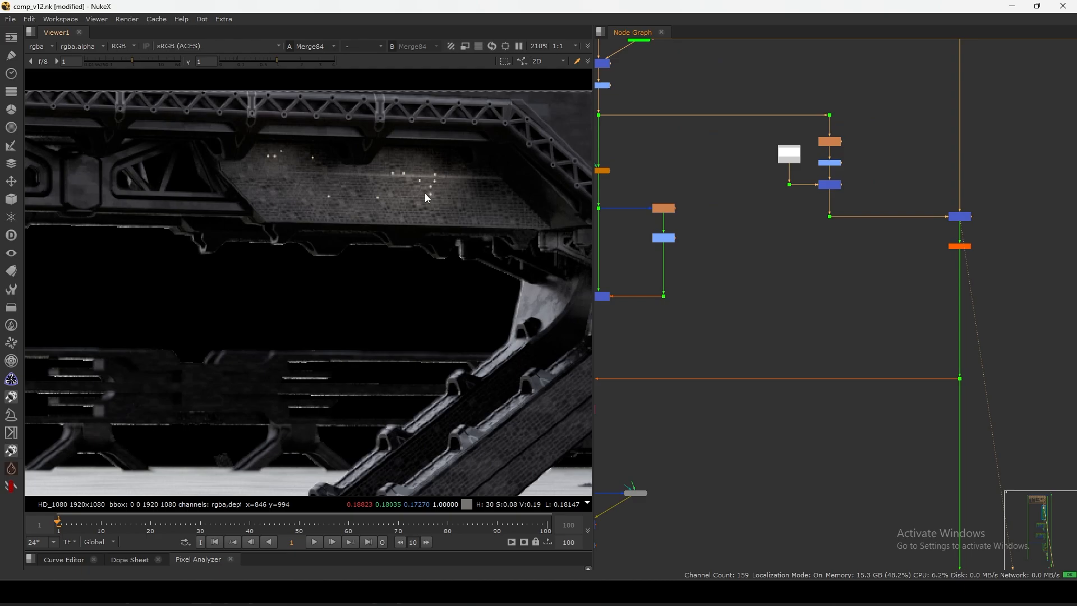
scroll(958, 223, "up", 3)
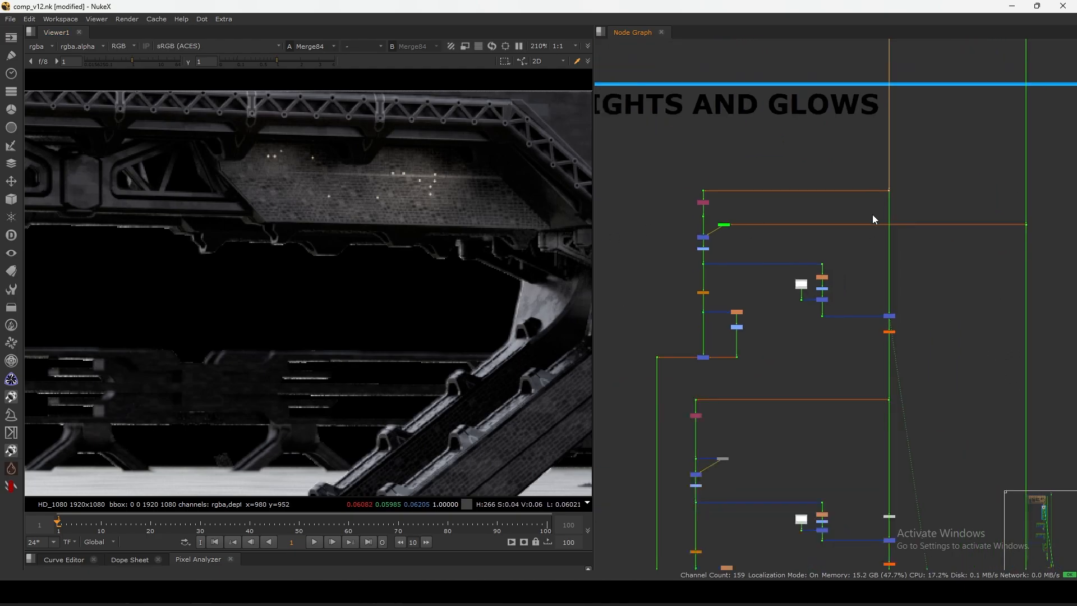
Compare the scene at the Shadow Matte group's grade with the multiplied result at Merge84, examining the structure's edges.
scroll(873, 218, "down", 2)
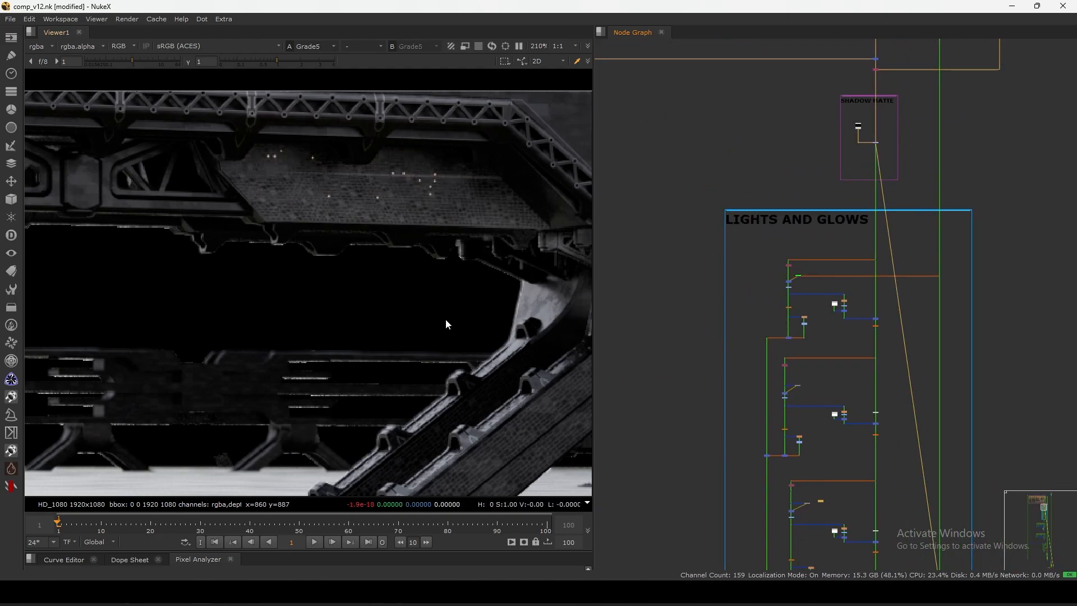
scroll(493, 265, "up", 4)
scroll(909, 306, "up", 6)
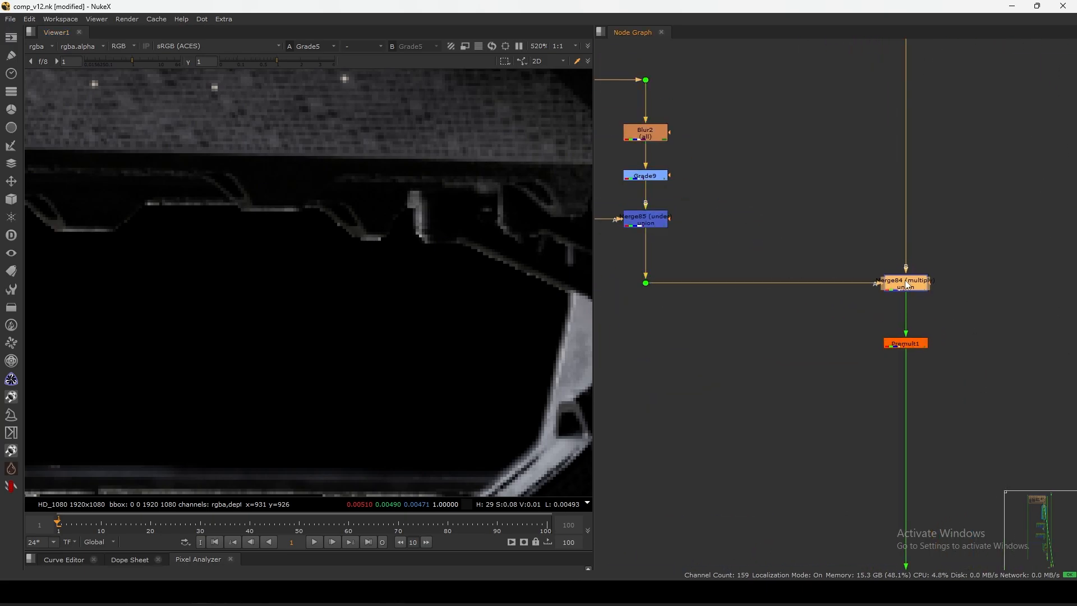
mouse_move(906, 287)
left_mouse_down()
mouse_move(904, 298)
mouse_move(904, 287)
left_mouse_up()
key("1")
View the Premult1 output below Merge84 and examine the cleaned structure edges.
left_click(876, 330)
middle_click_drag(875, 330, 874, 297)
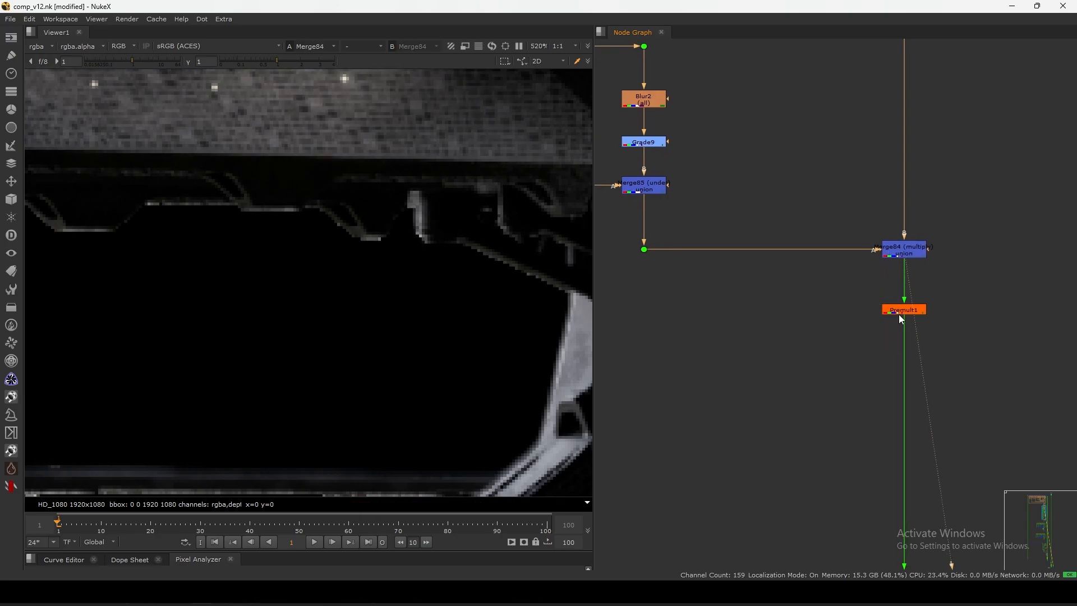
scroll(892, 303, "down", 2)
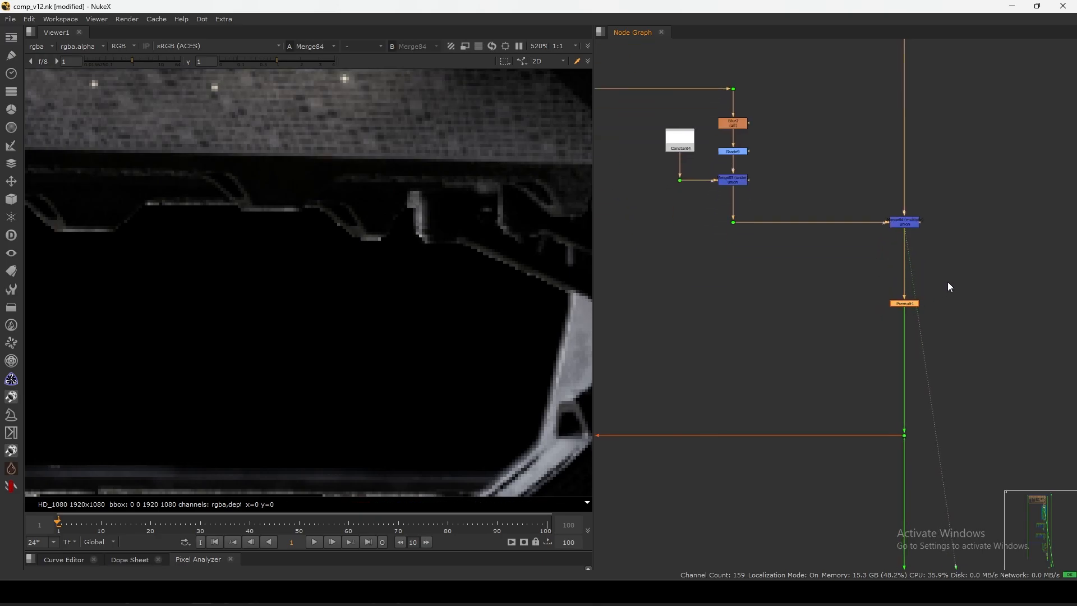
left_click_drag(954, 278, 869, 327)
key("1")
scroll(916, 283, "down", 7)
middle_click_drag(916, 283, 877, 421)
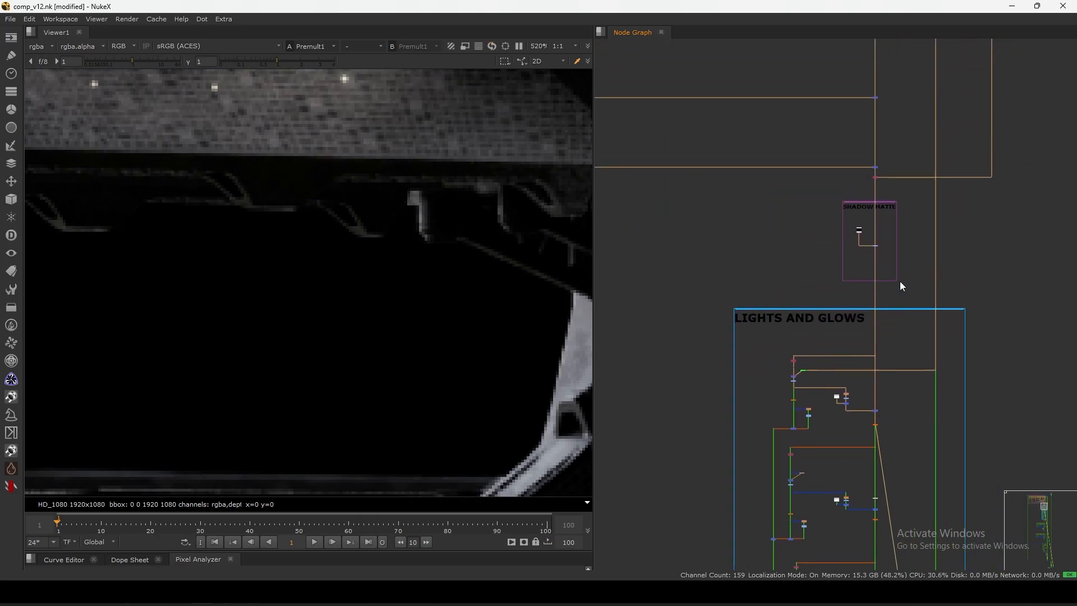
Trace the main pipe above the Lights and Glows group, and display the depth layer at Premult1.
scroll(900, 281, "down", 5)
scroll(926, 184, "up", 10)
scroll(894, 173, "down", 8)
scroll(868, 244, "up", 3)
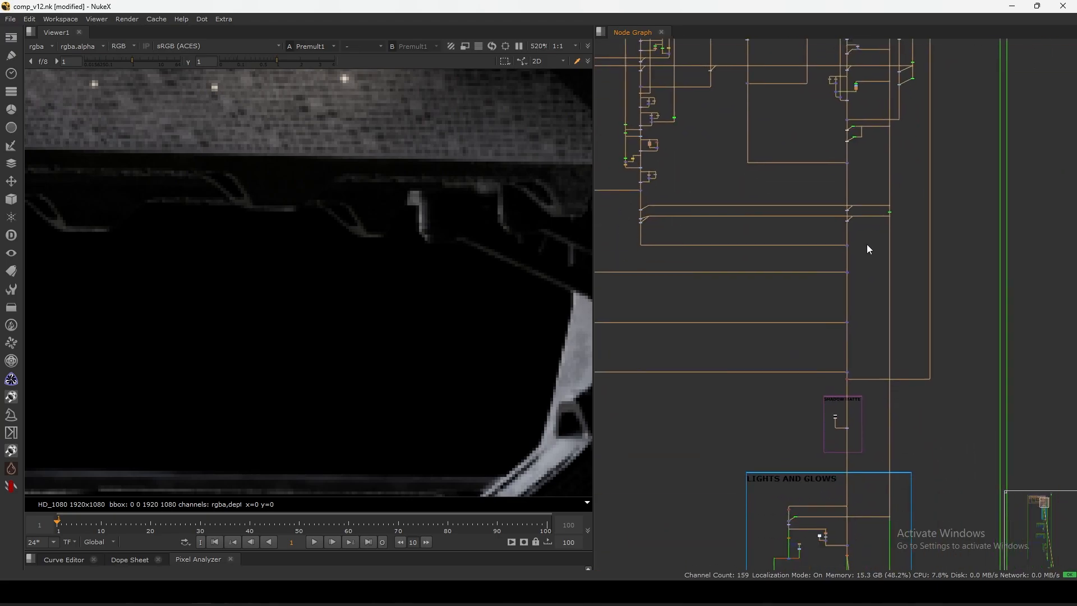
middle_click_drag(873, 471, 880, 267)
middle_click_drag(854, 361, 862, 336)
scroll(860, 329, "up", 6)
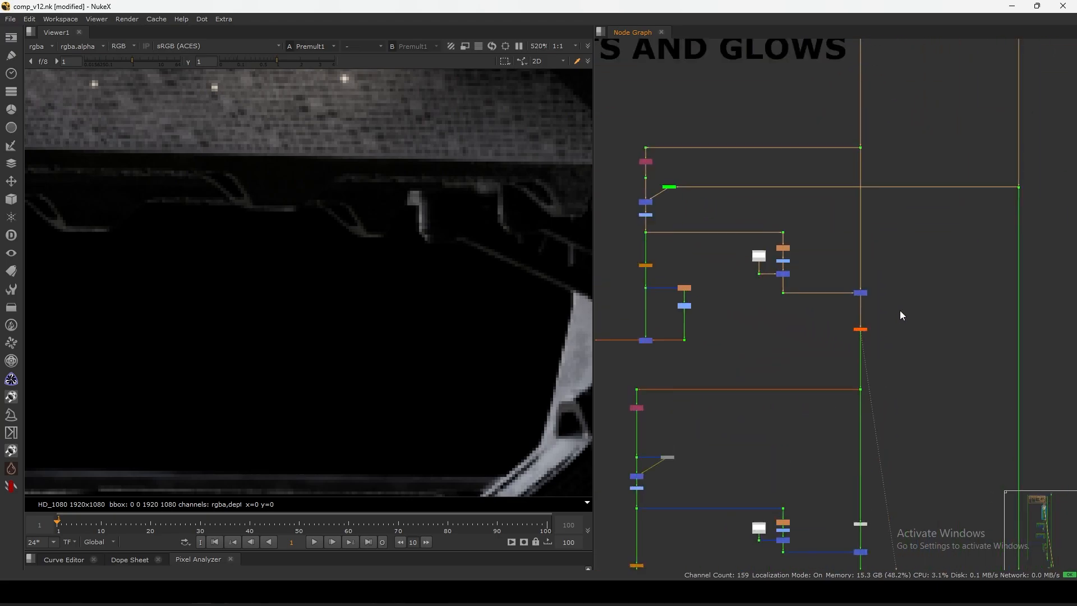
scroll(902, 311, "up", 8)
left_click(40, 47)
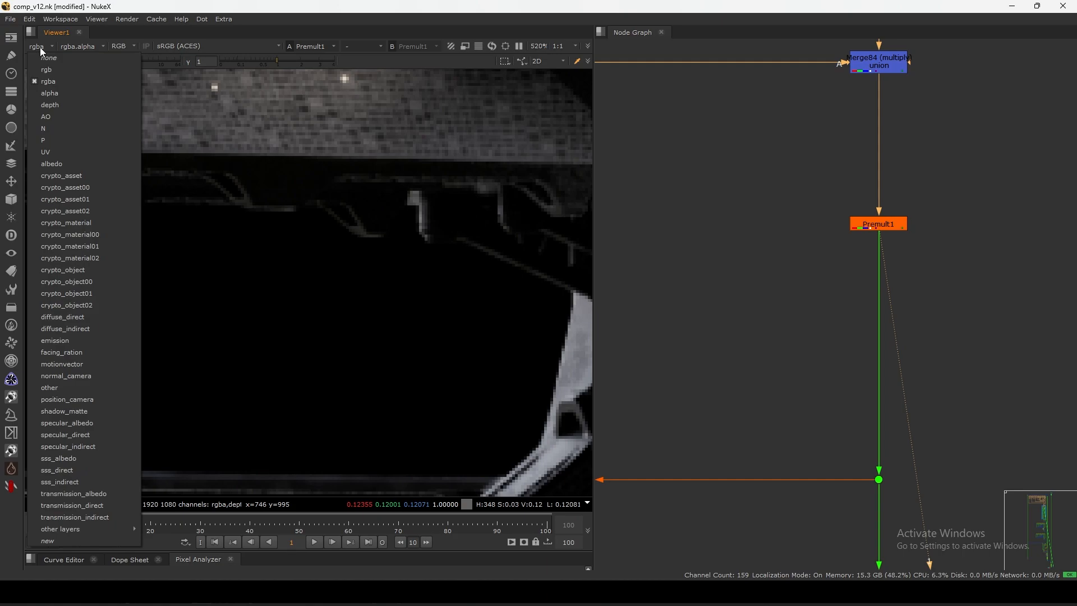
left_click(55, 106)
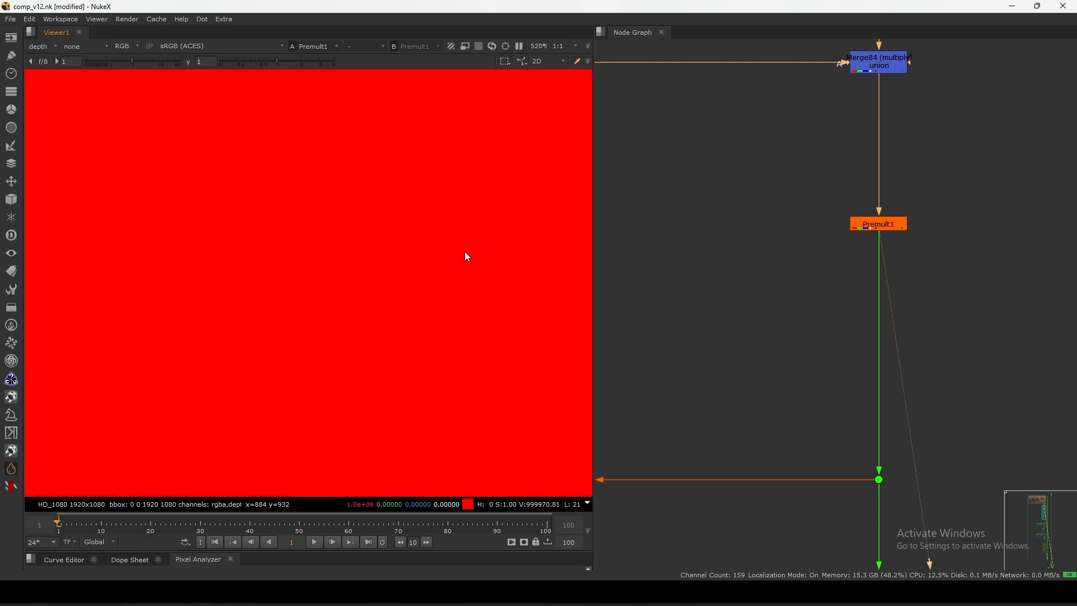
Set Premult1 to multiply all channels and examine the effect on the depth layer.
double_click(878, 224)
left_click(584, 212)
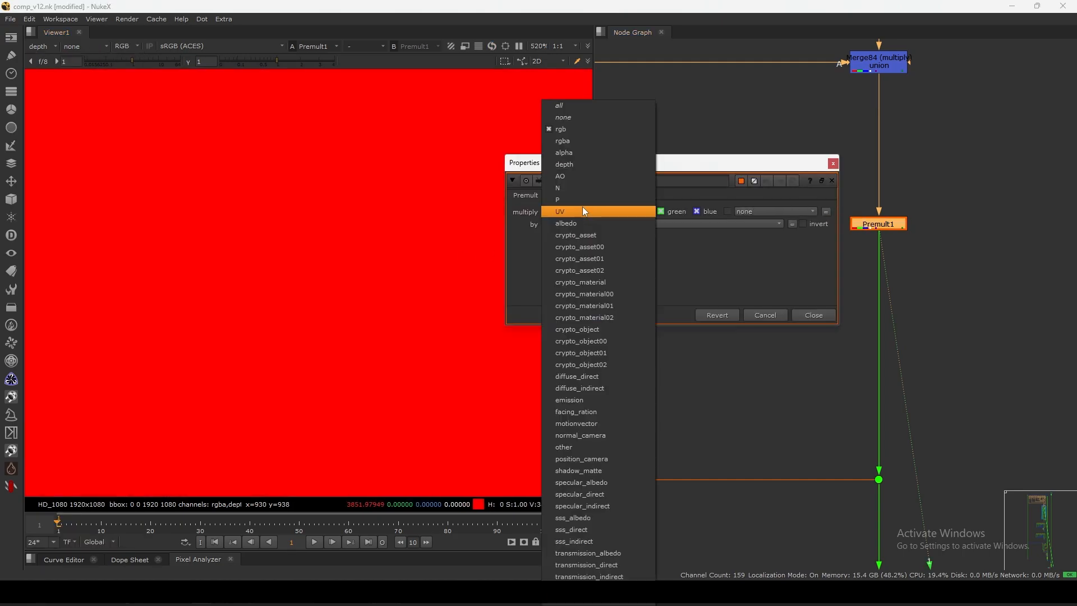
left_click(579, 107)
left_click_drag(581, 157, 603, 146)
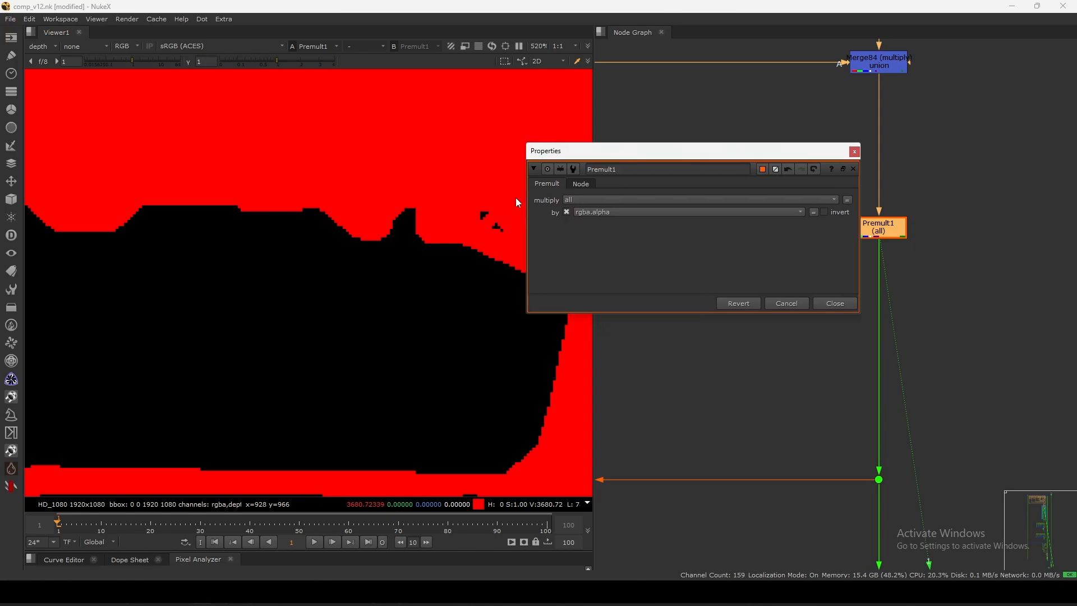
scroll(423, 290, "down", 4)
scroll(410, 298, "down", 4)
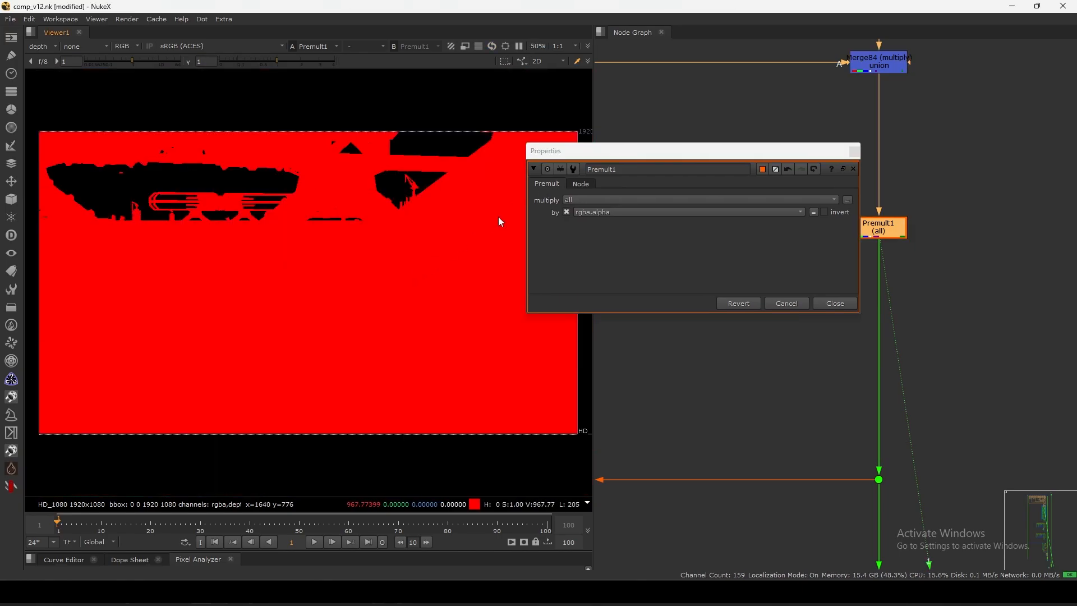
Restore Premult1's multiply channels to rgb and display the rgba layer in the viewer.
left_click(591, 199)
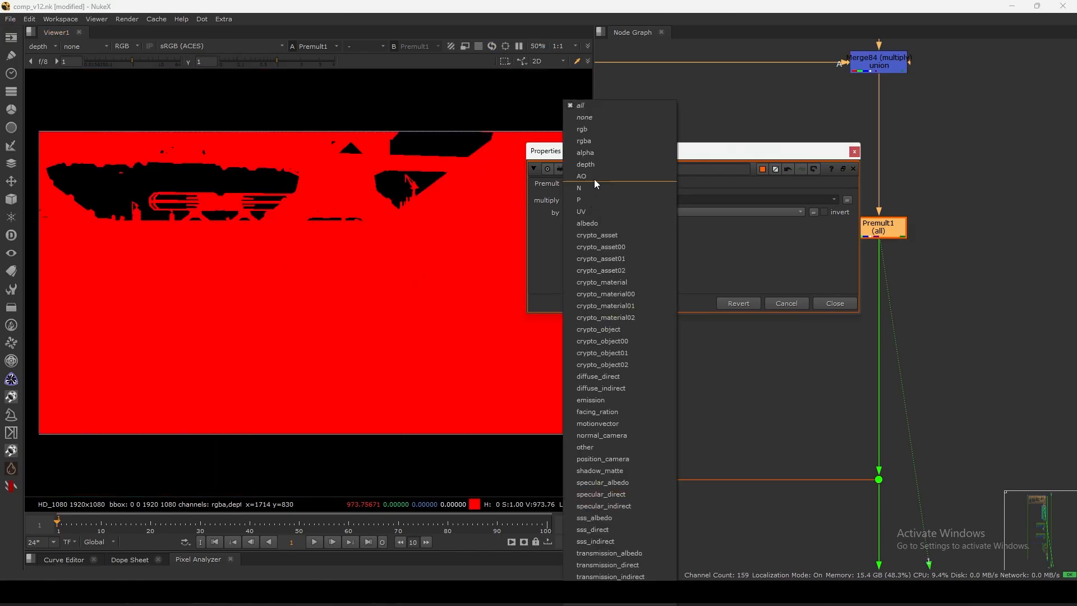
left_click(595, 129)
left_click(831, 303)
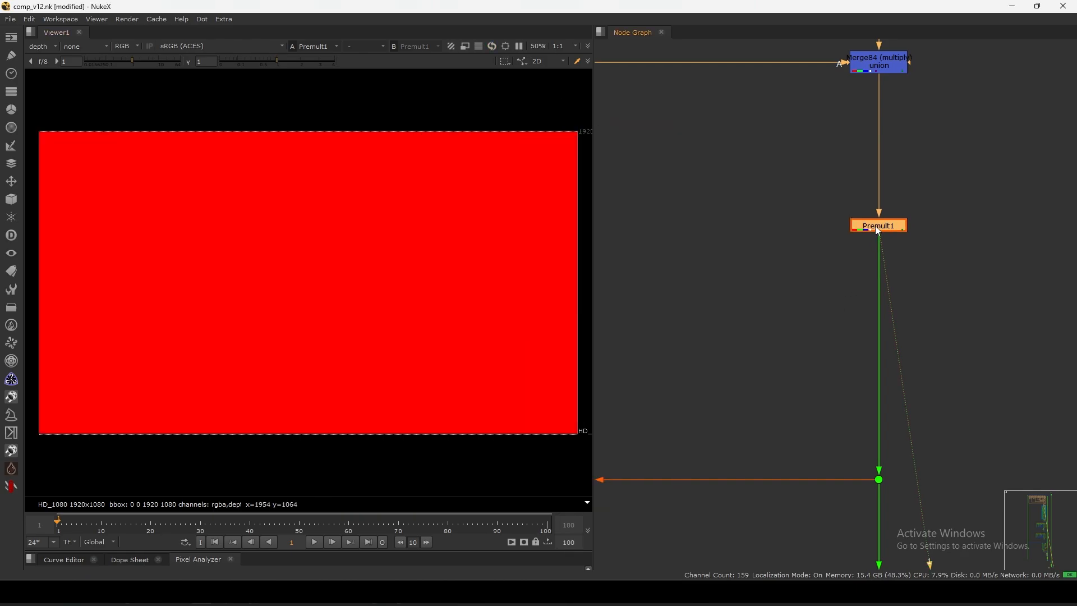
left_click(42, 46)
left_click(56, 79)
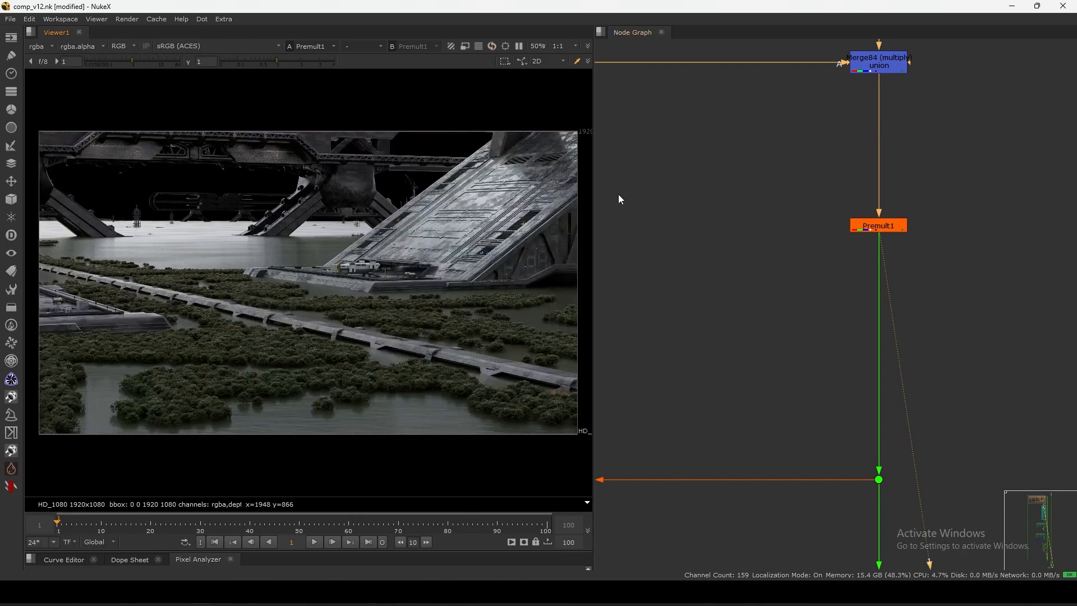
Trace the main pipe below Premult1 and examine the next mask, glow and light-spill branch.
left_click(886, 225)
scroll(886, 225, "down", 5)
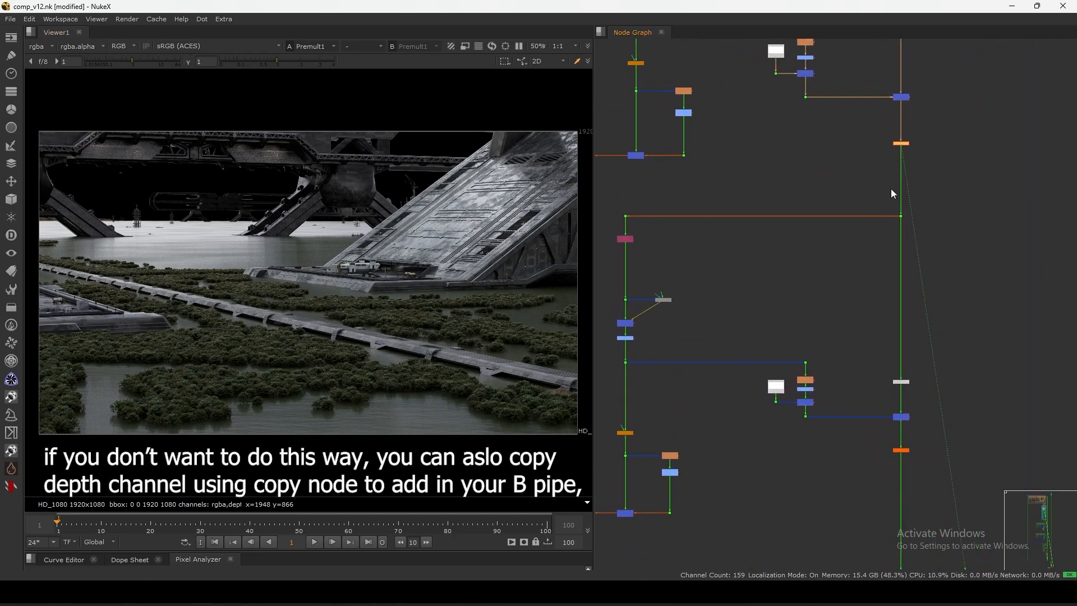
left_click_drag(941, 71, 867, 153)
middle_click_drag(880, 314, 887, 213)
middle_click_drag(754, 224, 838, 225)
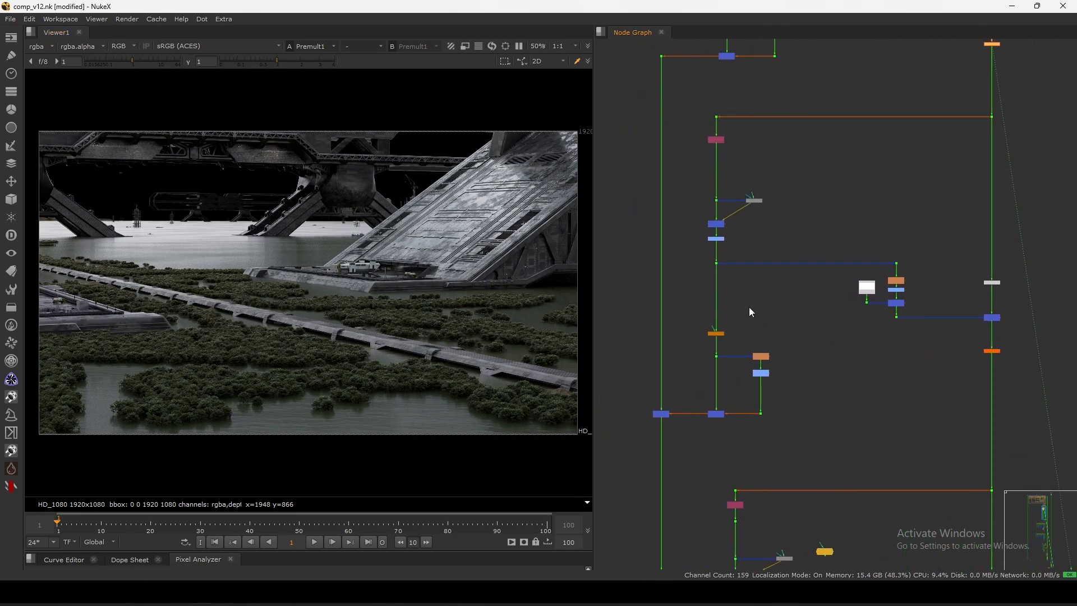
left_click_drag(683, 100, 791, 422)
middle_click_drag(869, 371, 804, 349)
left_click_drag(767, 229, 947, 309)
View the Unpremult7 output above Merge109 and examine how it feeds the multiply merge.
scroll(899, 283, "up", 3)
middle_click_drag(899, 279, 851, 284)
left_click(852, 284)
scroll(874, 260, "up", 5)
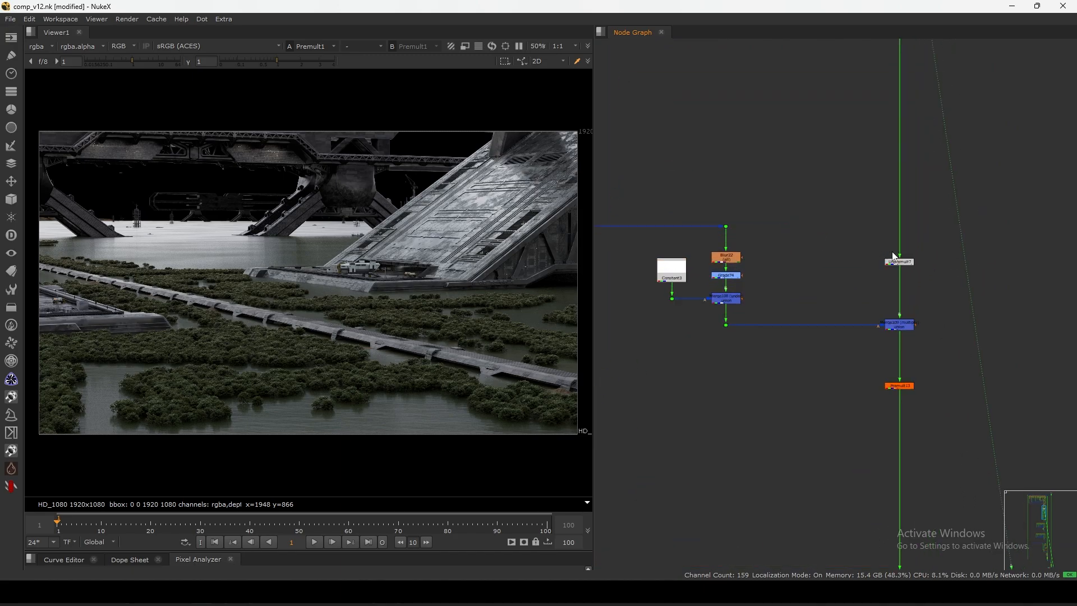
left_click(907, 266)
key("1")
middle_click_drag(860, 324, 836, 245)
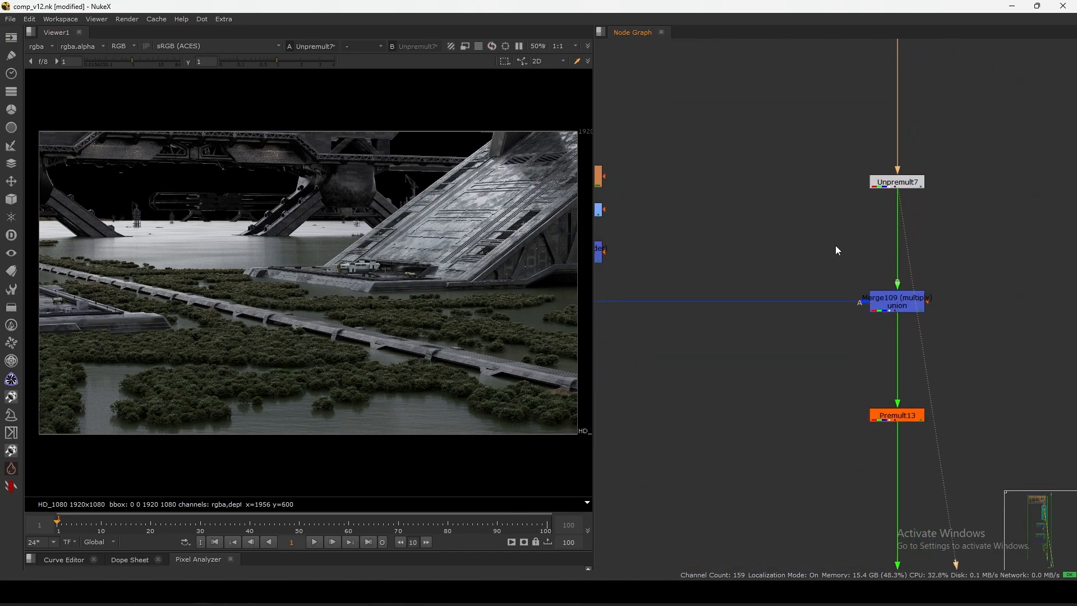
middle_click_drag(410, 260, 405, 307)
Return to the first light branch and view the Premult1 output again.
scroll(736, 380, "down", 5)
scroll(799, 396, "down", 3)
middle_click_drag(788, 106, 810, 295)
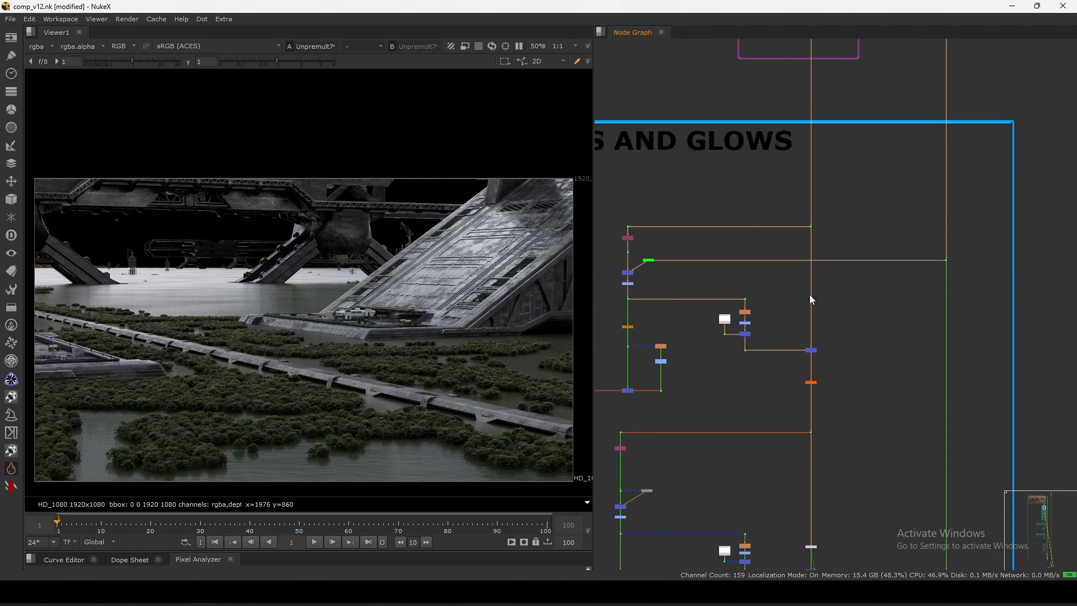
left_click_drag(840, 206, 792, 245)
middle_click_drag(814, 366, 832, 244)
scroll(827, 259, "up", 3)
left_click_drag(877, 246, 808, 280)
key("1")
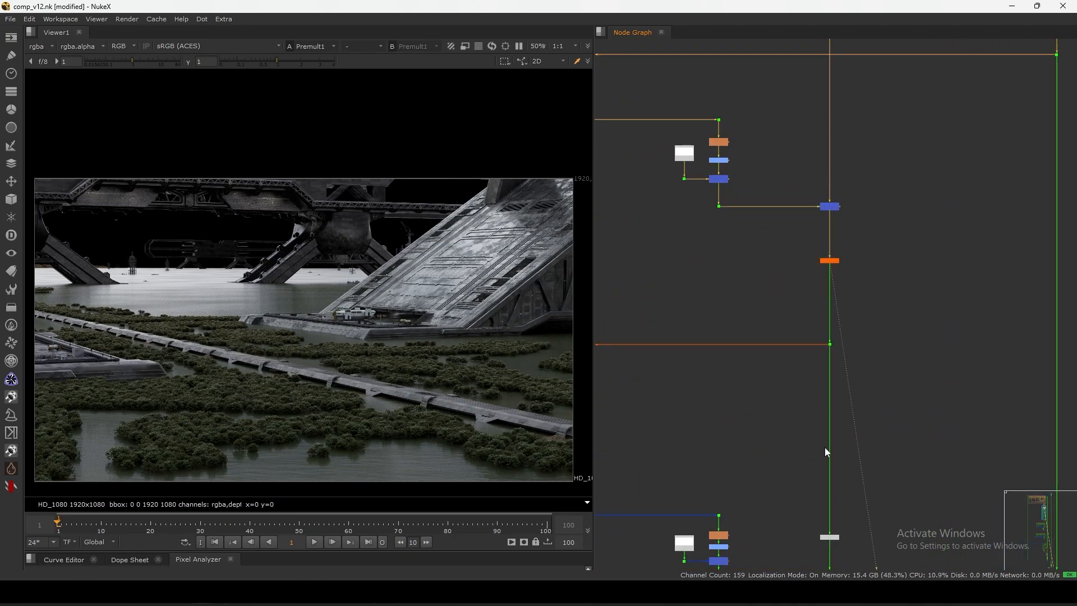
Display the Unpremult7 output and examine the structure and crane edges up close.
middle_click_drag(829, 513, 852, 291)
scroll(842, 295, "up", 3)
left_click_drag(798, 295, 919, 355)
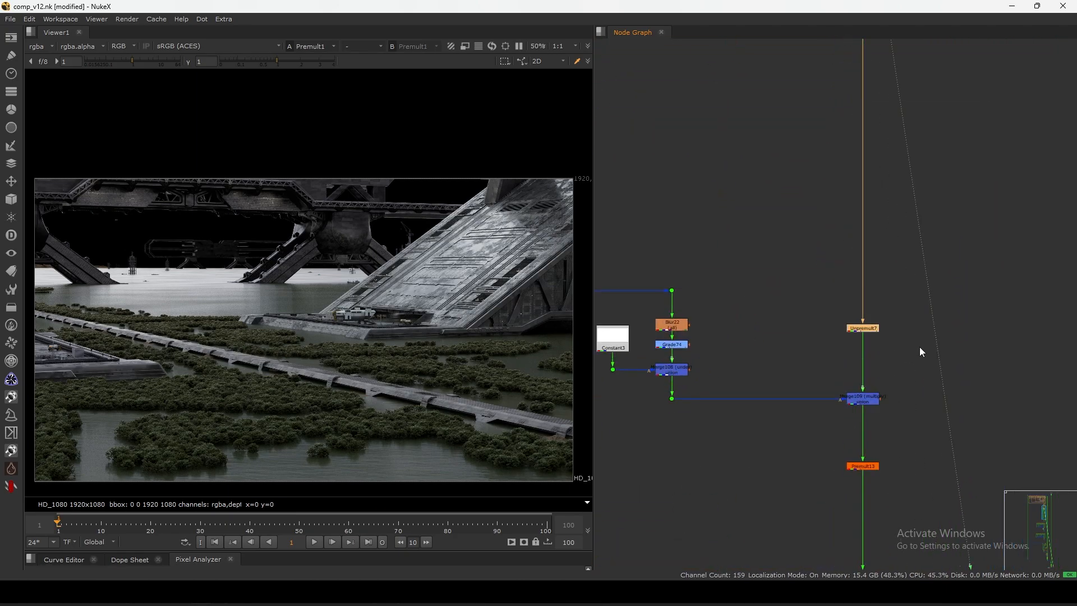
key("1")
scroll(364, 258, "up", 4)
scroll(471, 222, "up", 4)
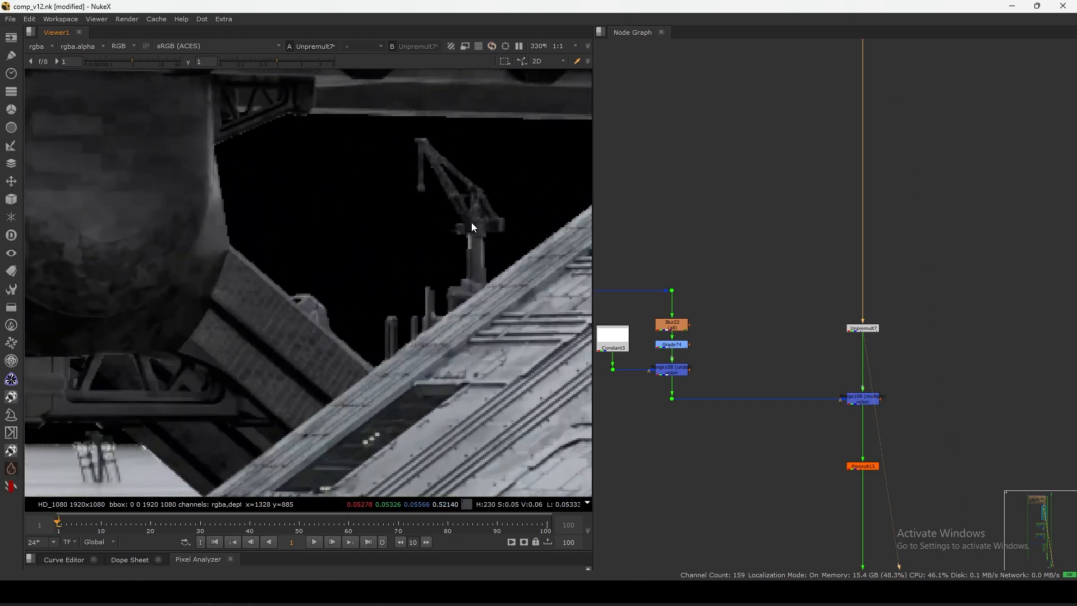
View the Merge109 multiply result, and compare it with the Premult13 output over the full frame.
middle_click_drag(874, 398, 870, 258)
scroll(870, 258, "up", 2)
left_click(863, 264)
key("1")
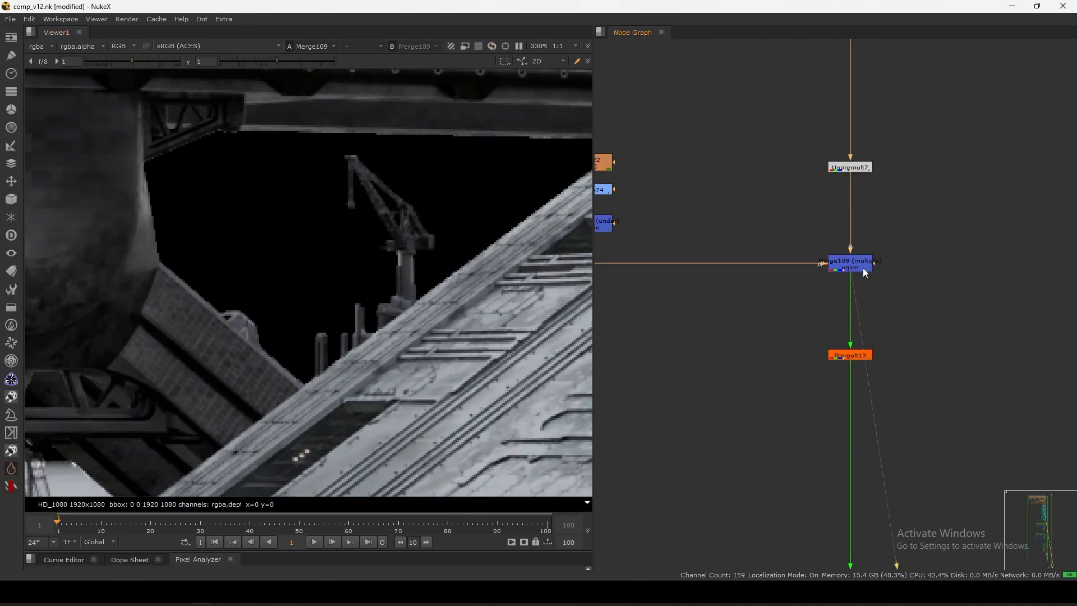
key("f")
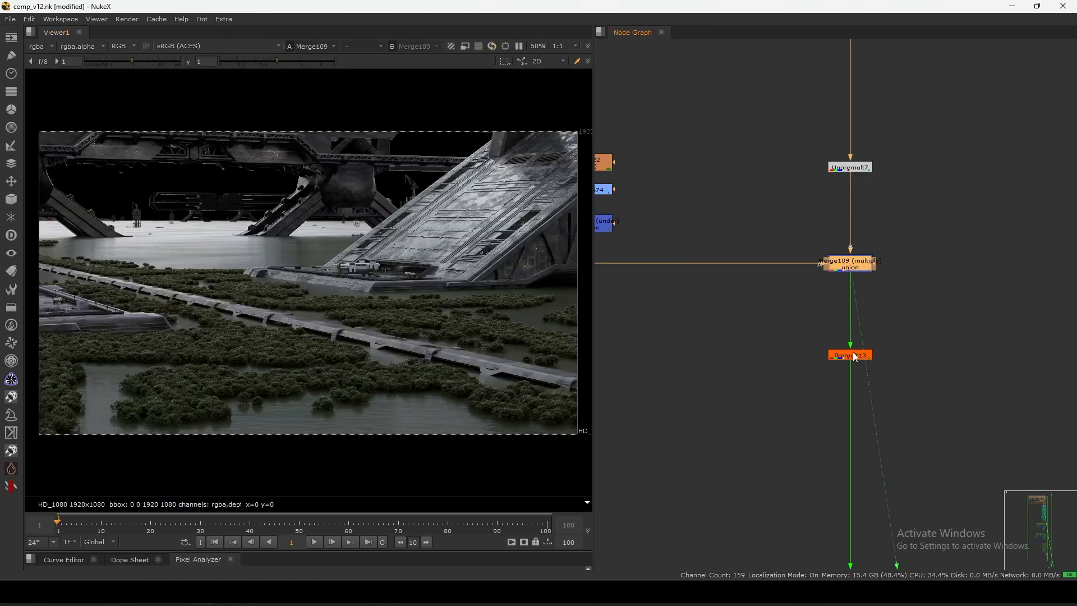
left_click(854, 355)
key("1")
Trace the remaining light branches down the main pipe to the end of the Lights and Glows group.
scroll(902, 258, "down", 5)
middle_click_drag(918, 234, 928, 124)
scroll(872, 236, "down", 4)
middle_click_drag(855, 361, 849, 223)
middle_click_drag(858, 348, 856, 194)
middle_click_drag(854, 345, 851, 182)
middle_click_drag(869, 401, 867, 148)
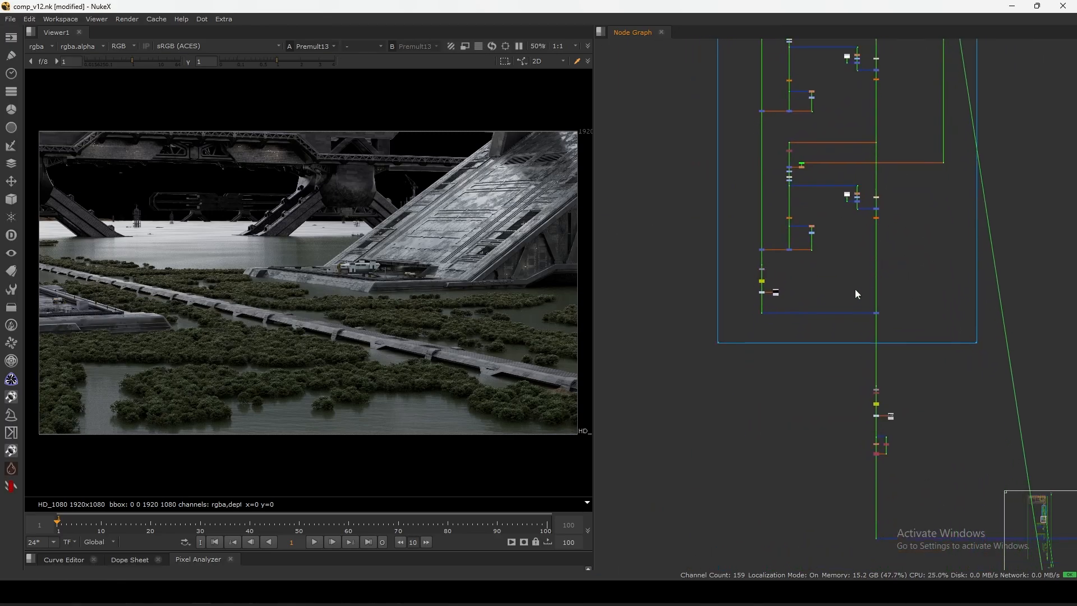
View the combined lights and glows at Dot401, briefly raising the viewer gain and resetting it to 1.
scroll(757, 307, "up", 3)
left_click(770, 301)
key("1")
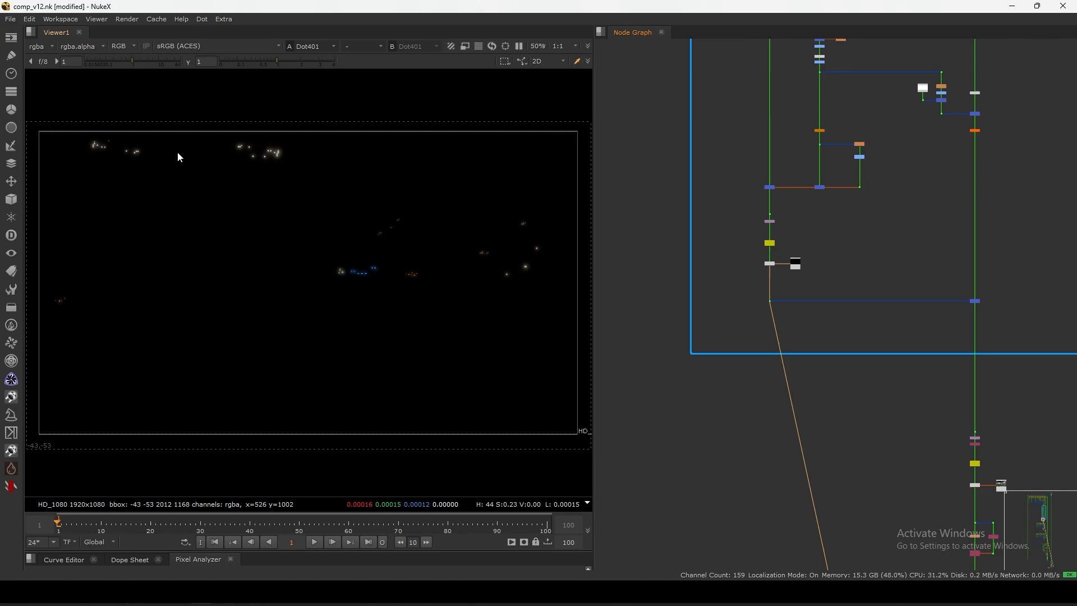
left_click_drag(131, 64, 169, 65)
left_click(145, 64, "ctrl")
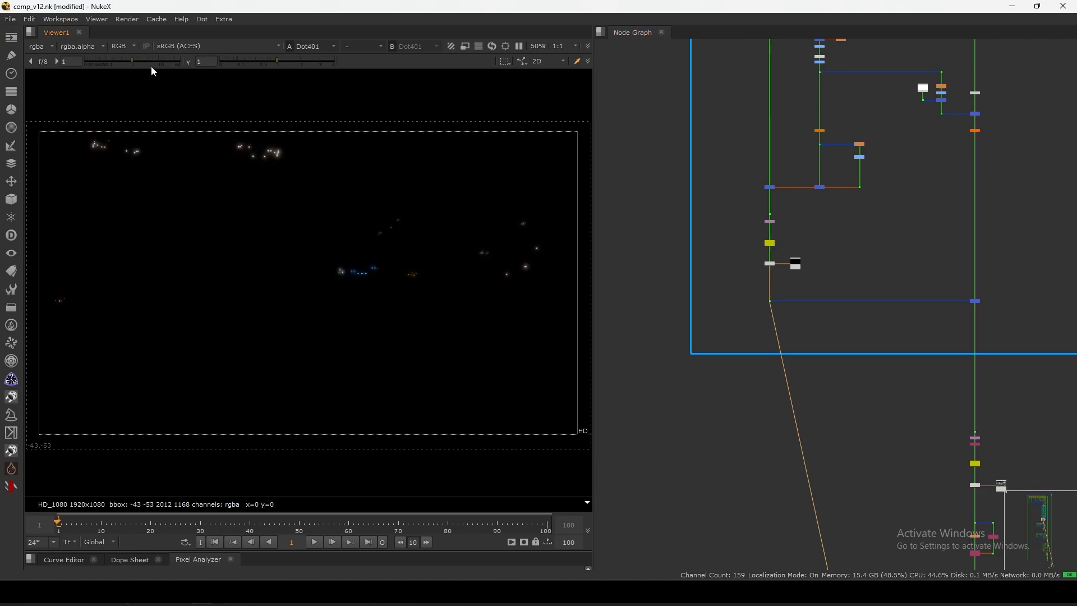
View the Merge90 output, where the combined lights join the main pipe.
left_click_drag(946, 289, 1001, 324)
key("1")
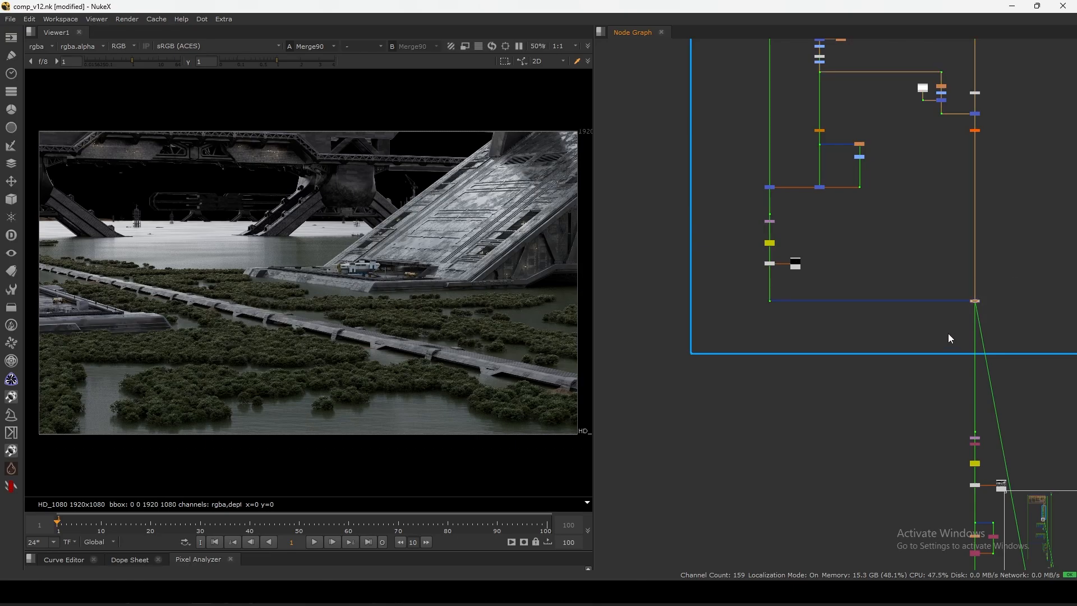
middle_click_drag(946, 340, 830, 193)
left_click_drag(907, 123, 843, 171)
Examine the Crop8, Write2 and Switch1 chain below the group, and inspect the channels Remove4 keeps.
scroll(887, 306, "up", 3)
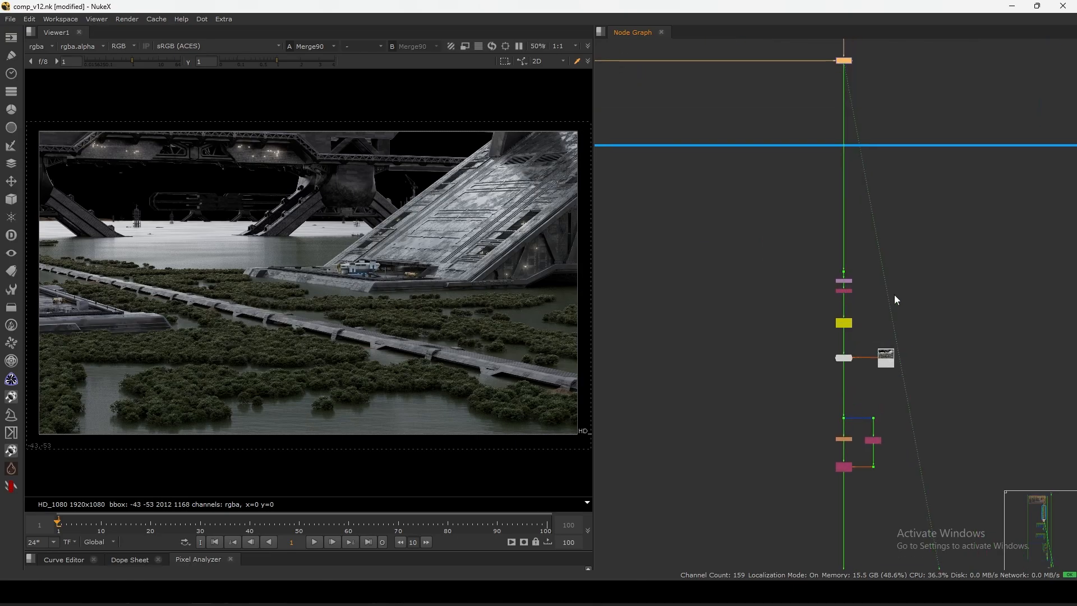
middle_click_drag(894, 298, 912, 212)
scroll(884, 258, "up", 5)
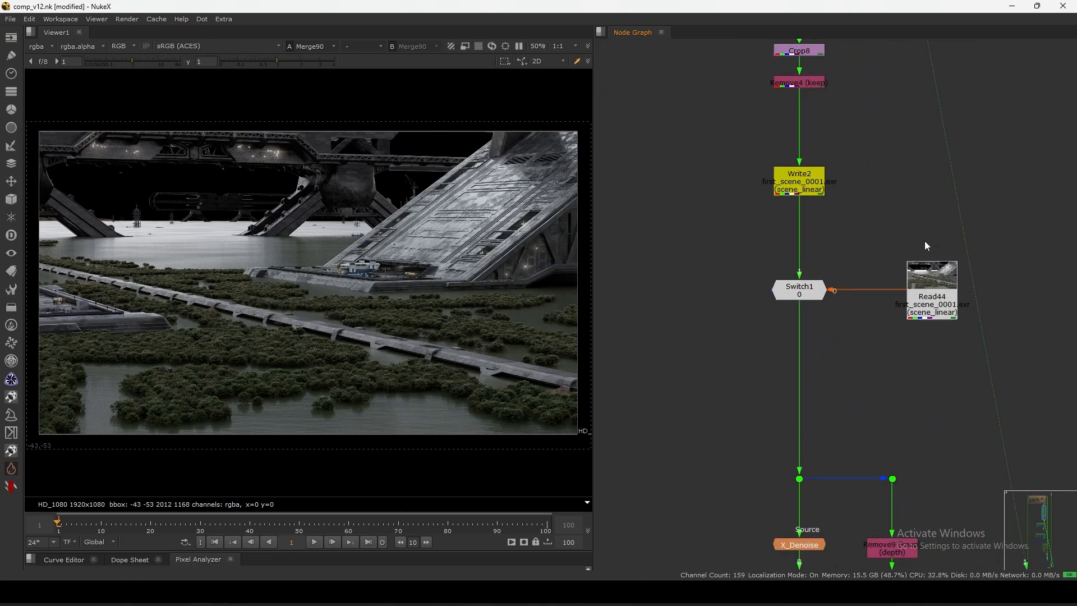
left_click_drag(939, 292, 932, 290)
middle_click_drag(843, 129, 850, 220)
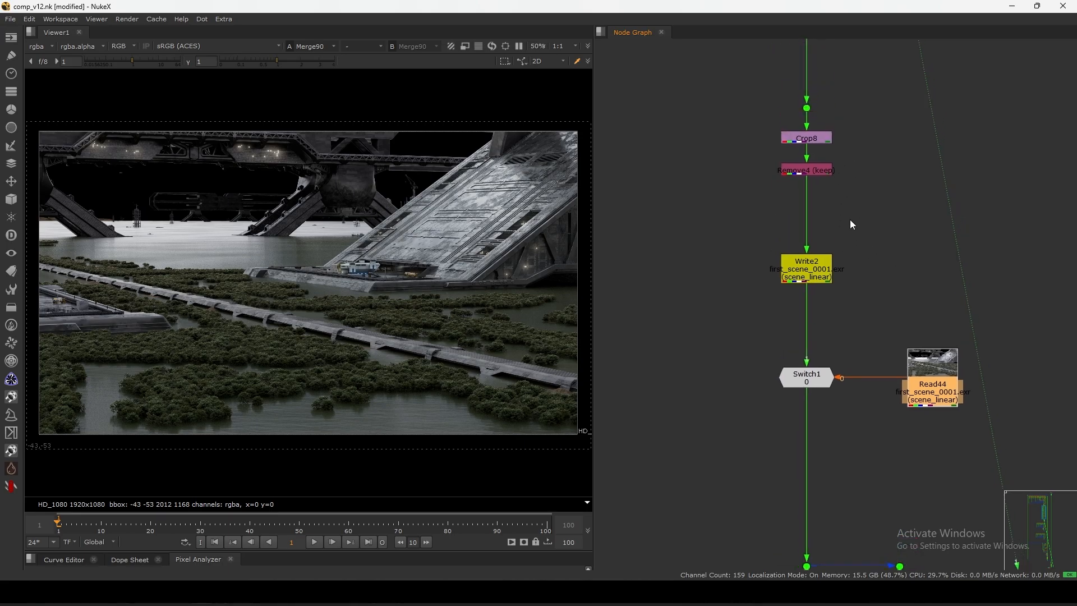
double_click(817, 174)
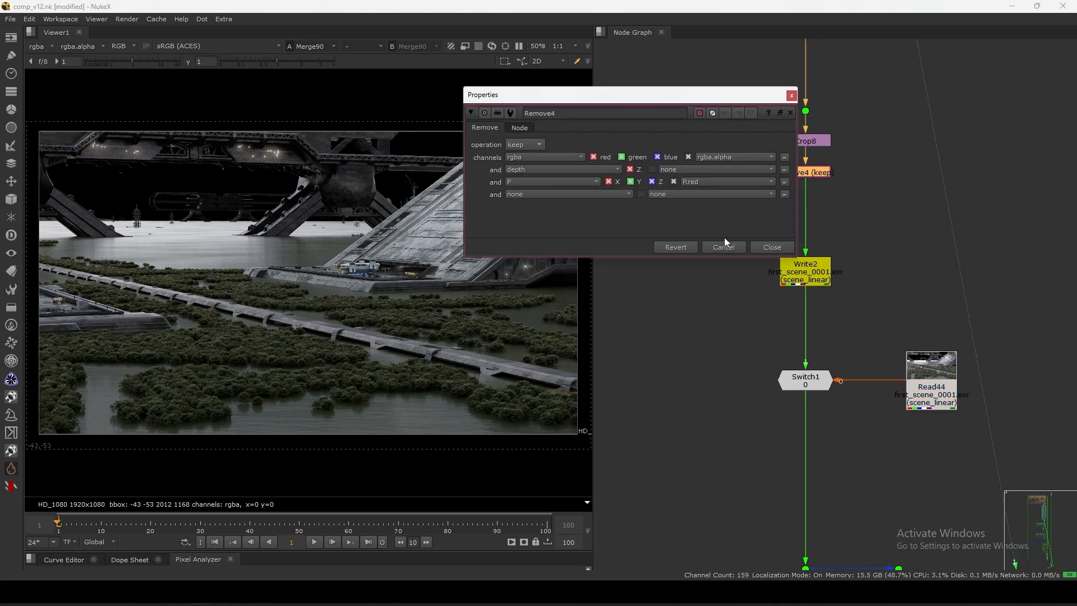
left_click(774, 249)
View the Read44 pre-render feeding Switch1 and examine the X_Denoise and depth-copy nodes below it.
middle_click_drag(773, 340, 766, 236)
left_click(810, 276)
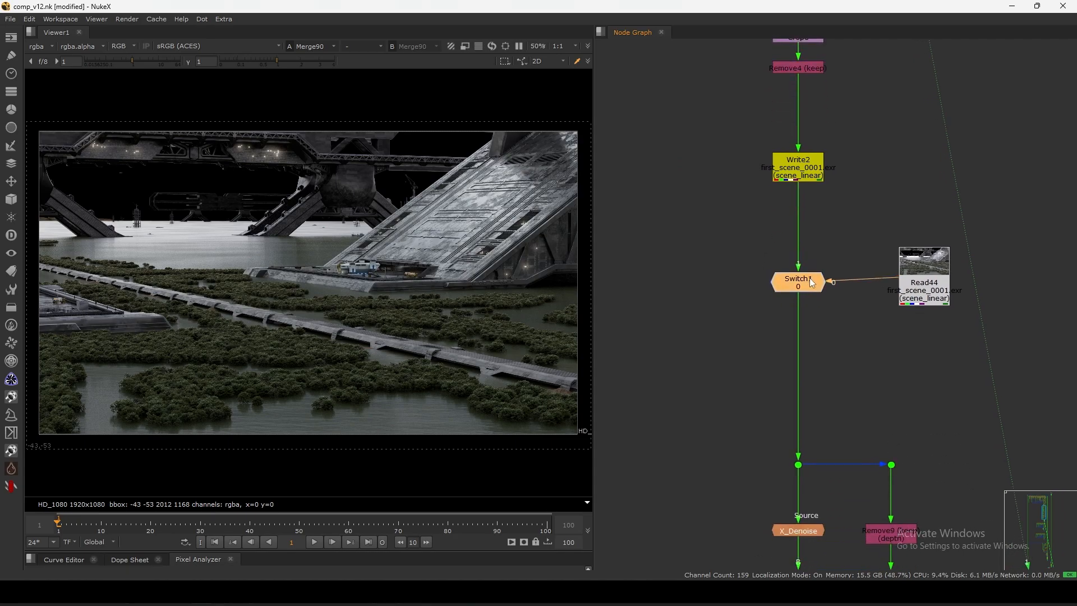
left_click_drag(922, 296, 931, 296)
left_click(860, 295)
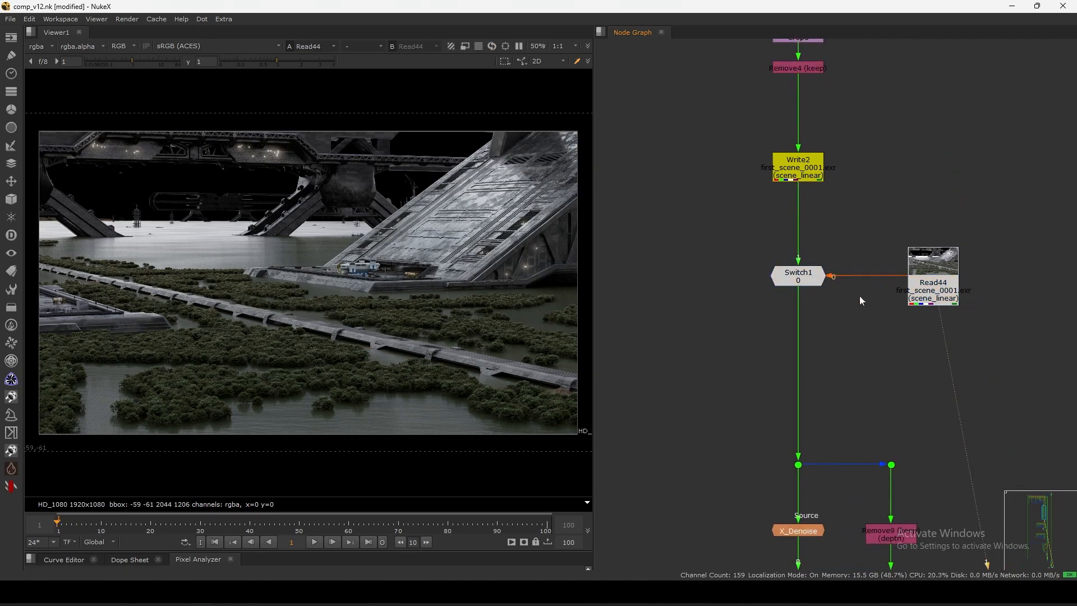
scroll(808, 283, "down", 4)
left_click_drag(758, 306, 963, 242)
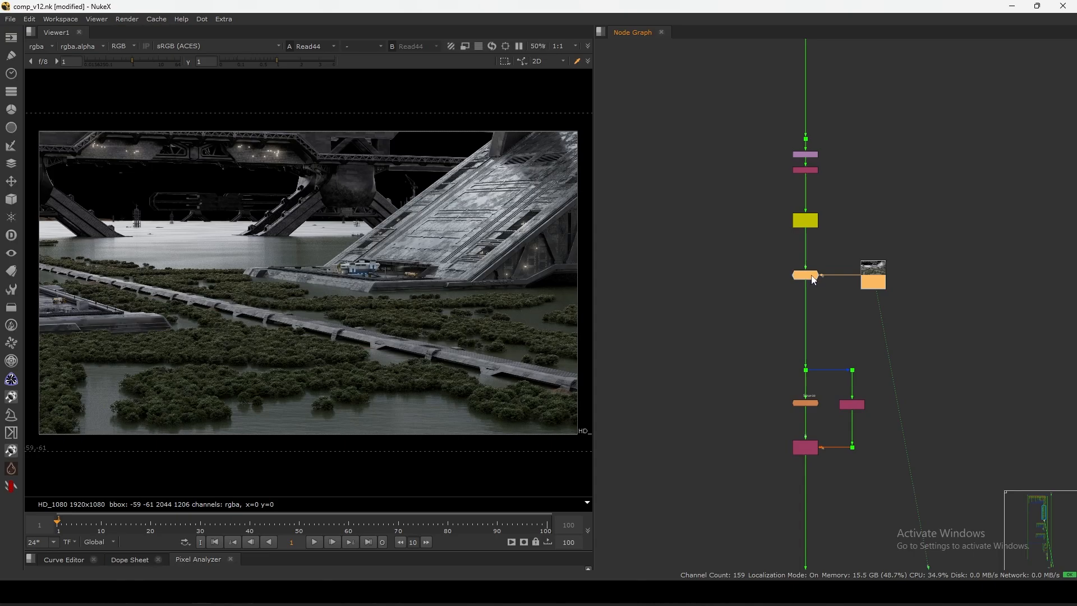
scroll(839, 264, "up", 3)
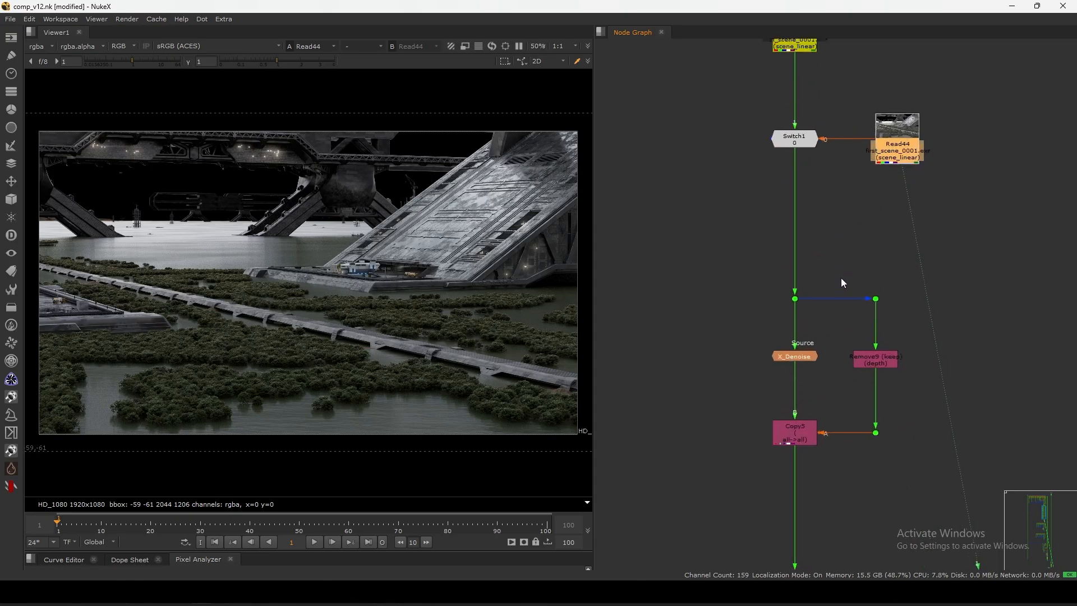
Play back the Read44 pre-render from the first frame and examine the noise in the water up close.
key("l")
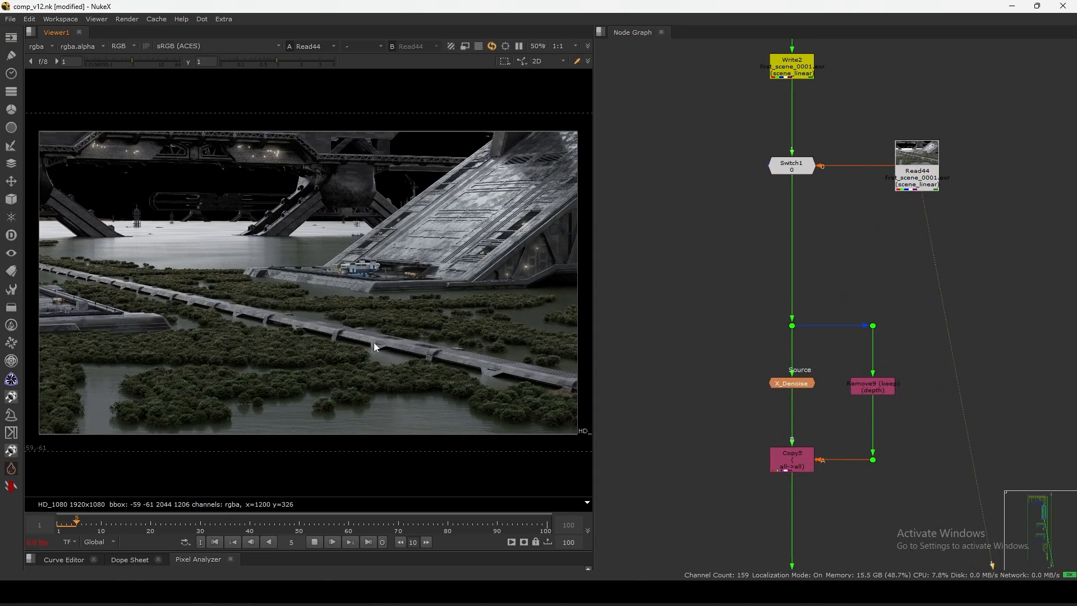
scroll(373, 342, "up", 2)
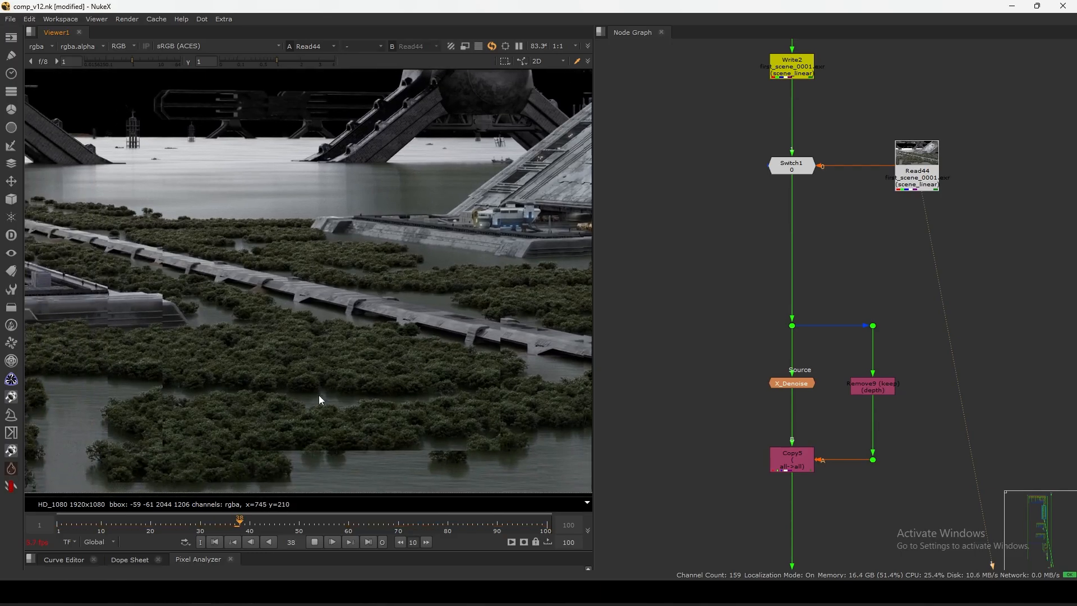
scroll(318, 395, "up", 2)
scroll(345, 348, "down", 5)
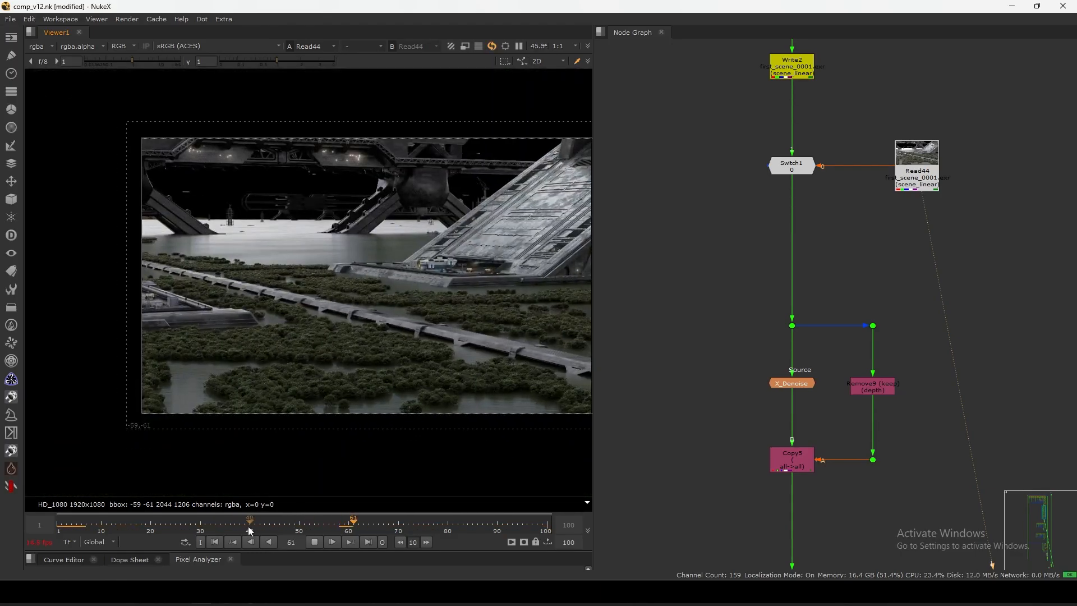
left_click(216, 542)
scroll(426, 308, "up", 1)
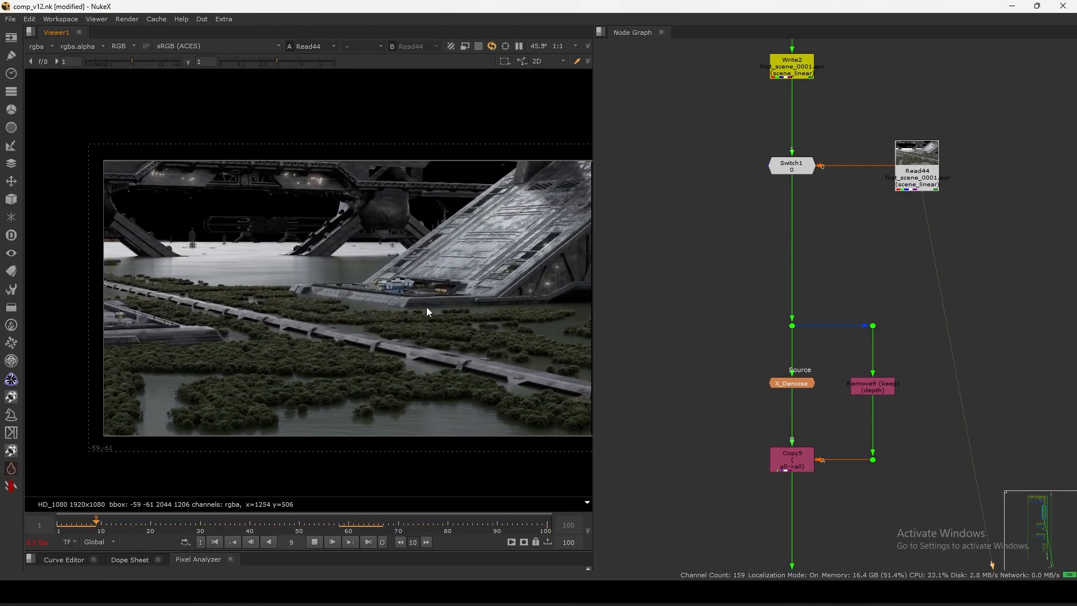
scroll(480, 221, "up", 3)
scroll(422, 285, "up", 4)
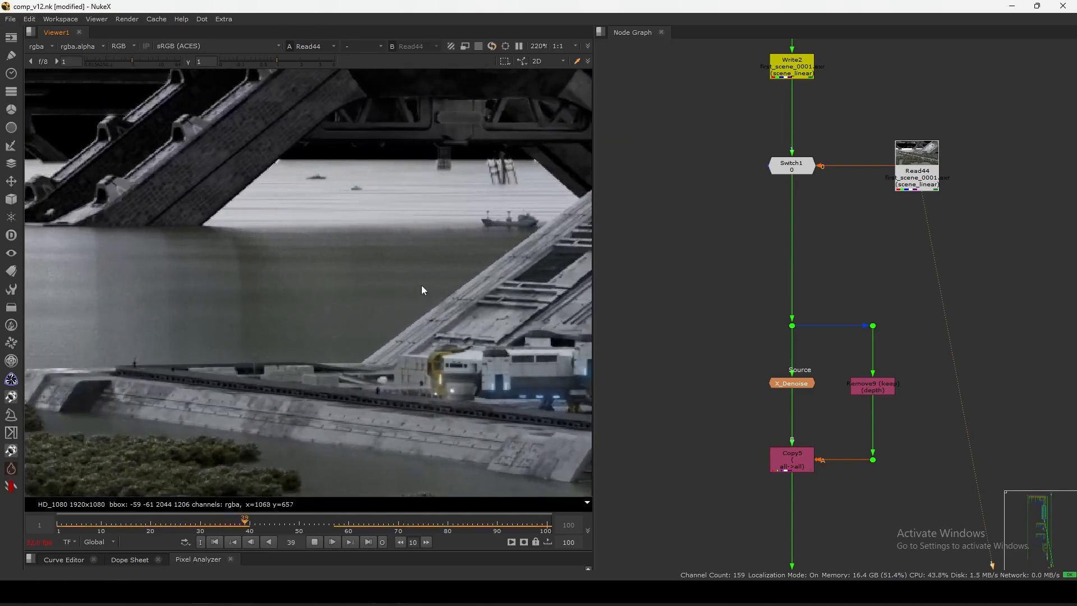
left_click_drag(404, 242, 330, 325, "ctrl+shift")
Examine the upstream render-pass branches, including specular_indirect, that lead into the Lights and Glows group.
scroll(794, 360, "down", 8)
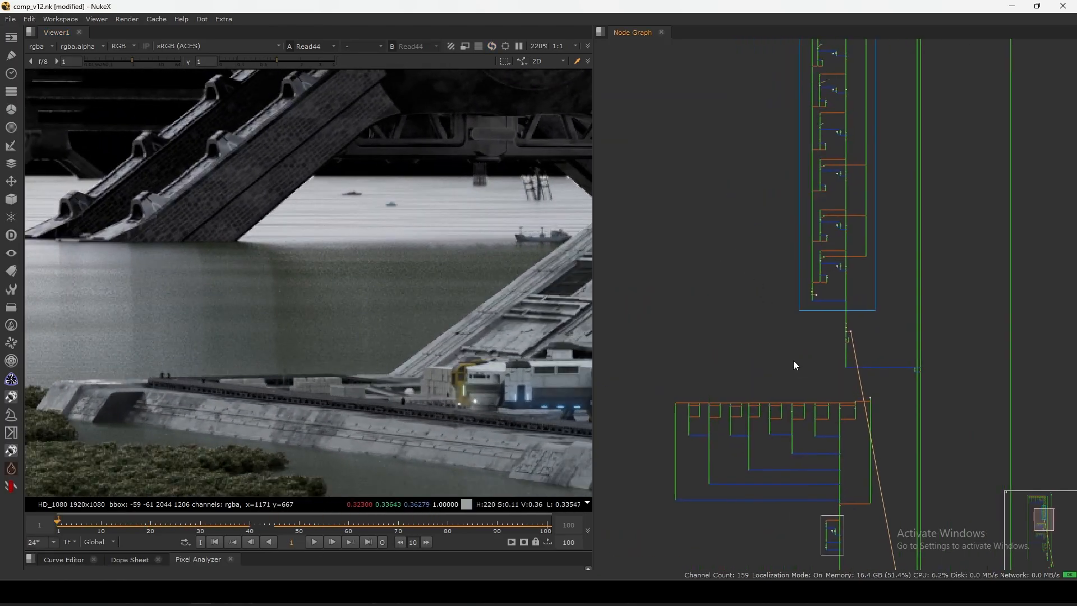
scroll(819, 310, "up", 8)
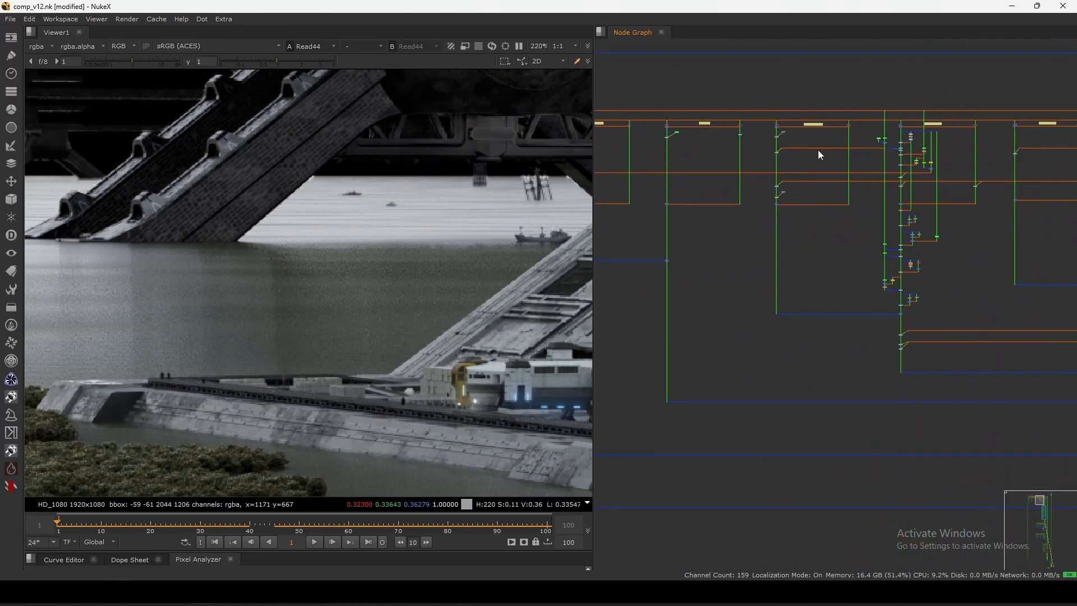
scroll(785, 187, "down", 1)
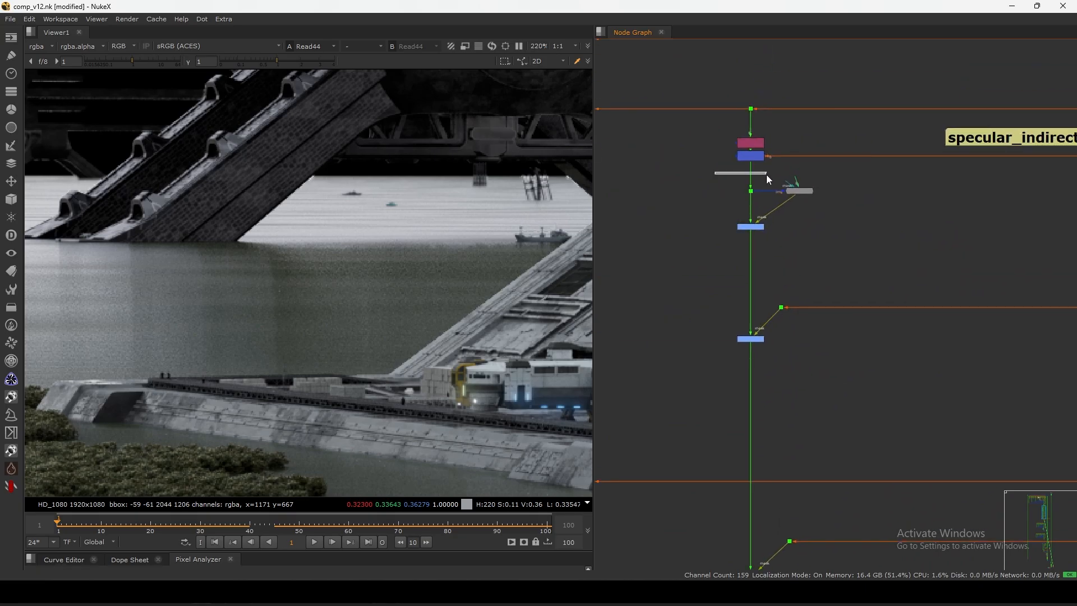
scroll(767, 174, "down", 4)
scroll(824, 355, "down", 3)
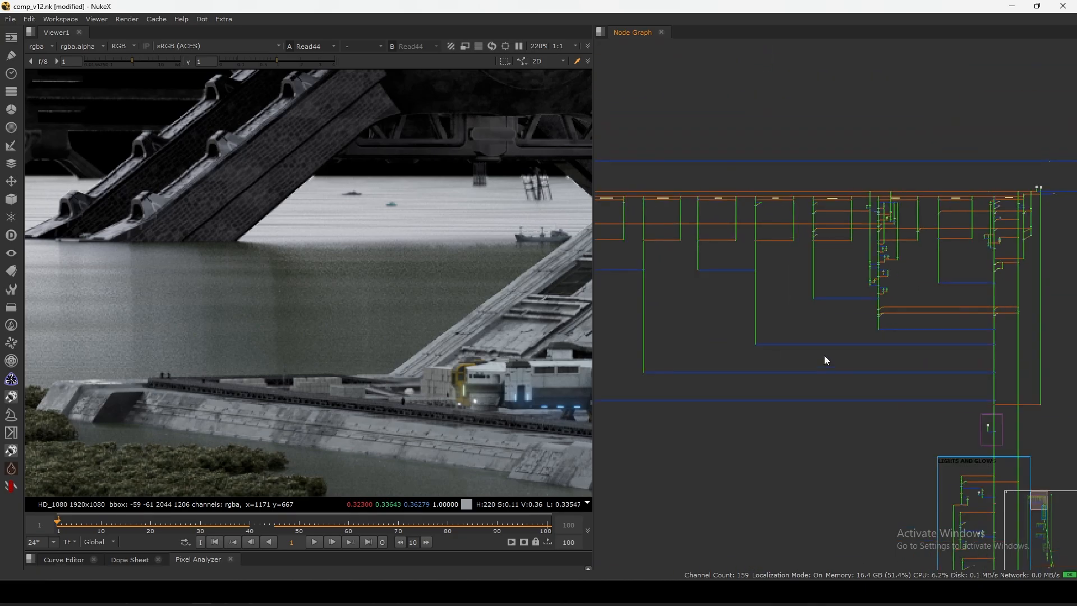
scroll(779, 190, "up", 3)
scroll(795, 340, "up", 2)
scroll(796, 341, "up", 8)
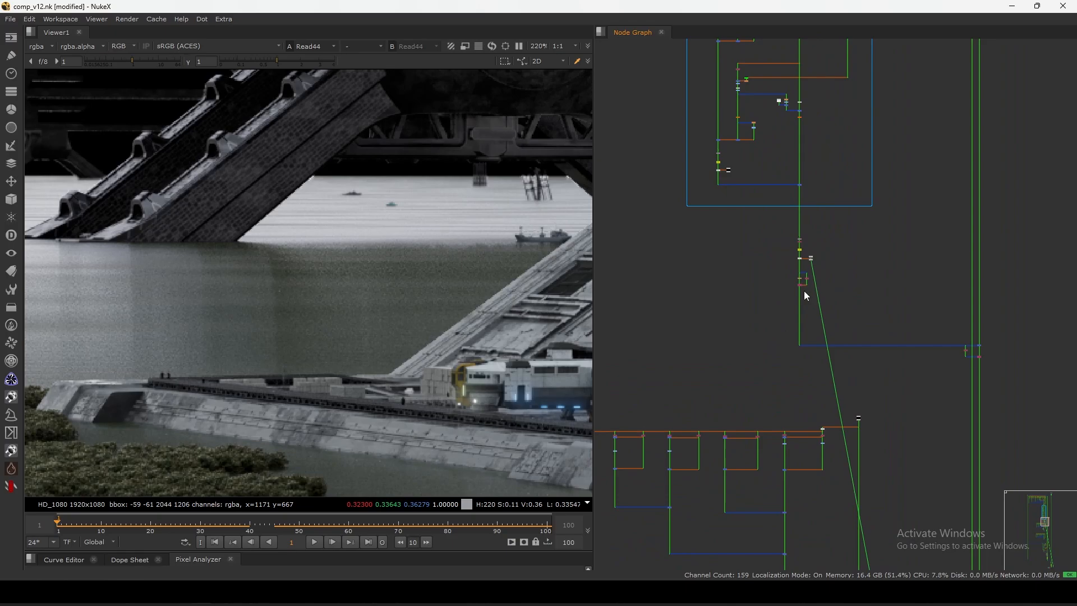
View the X_Denoise output up close and toggle the node to compare the water with and without denoising.
scroll(785, 290, "up", 5)
left_click(779, 297)
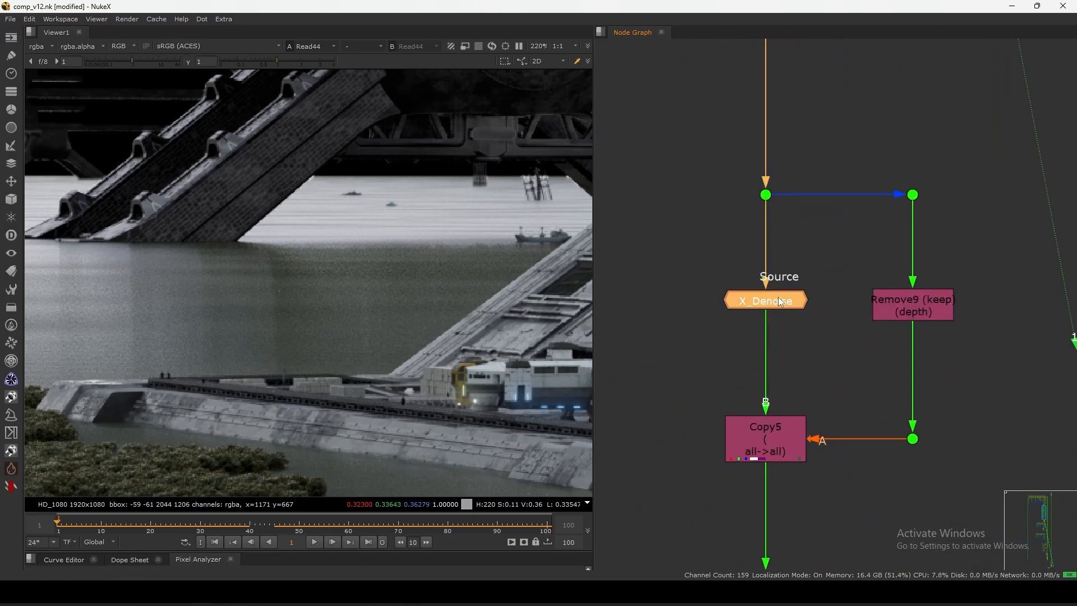
key("1")
scroll(782, 238, "down", 5)
scroll(803, 220, "up", 3)
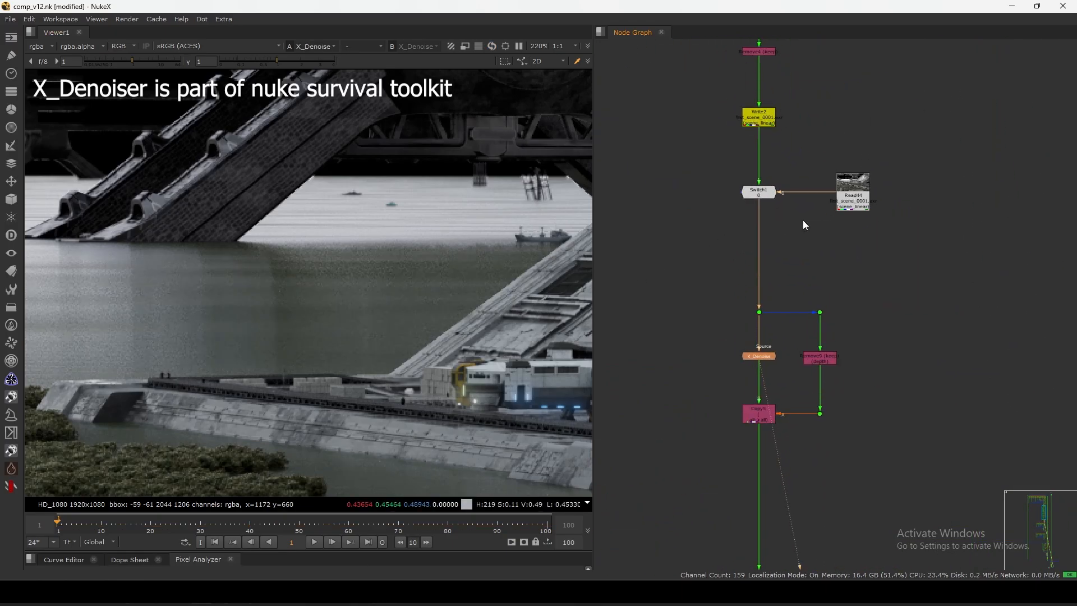
middle_click_drag(424, 371, 475, 292)
scroll(765, 336, "up", 2)
key("d")
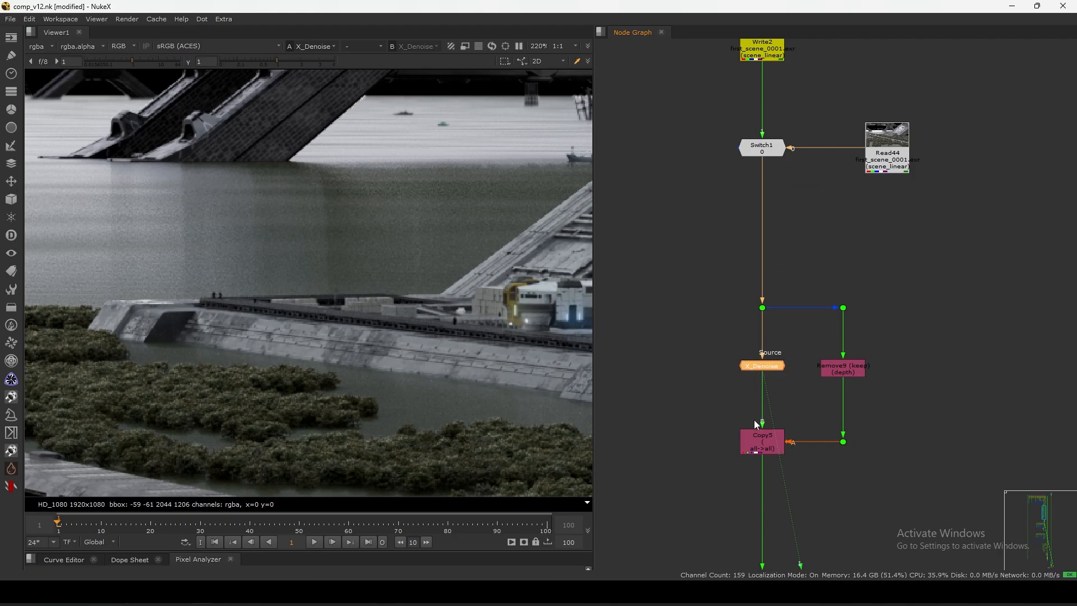
scroll(797, 261, "up", 3)
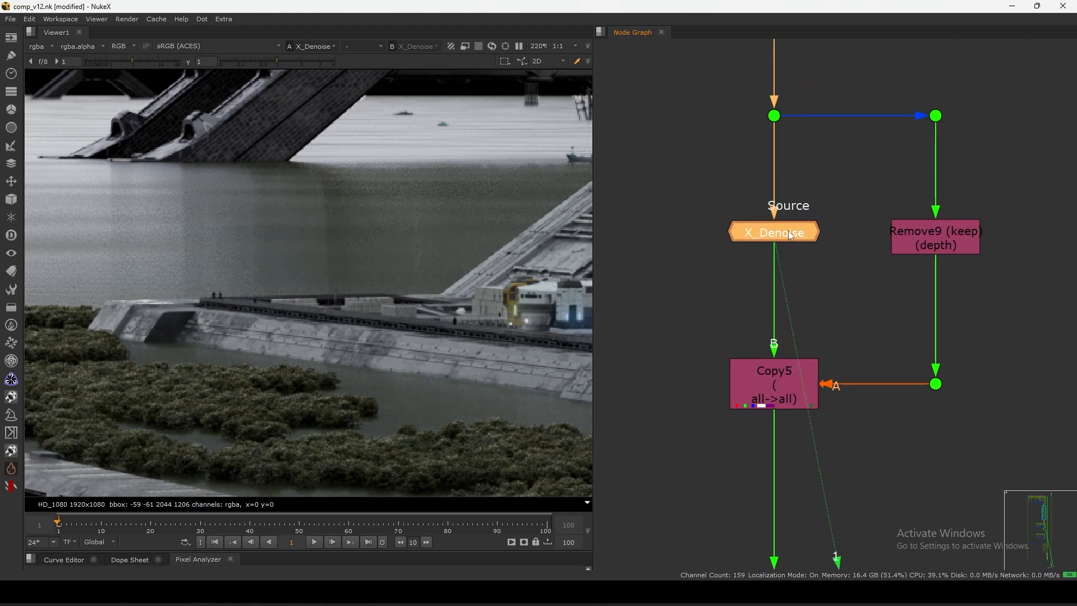
middle_click_drag(850, 263, 777, 228)
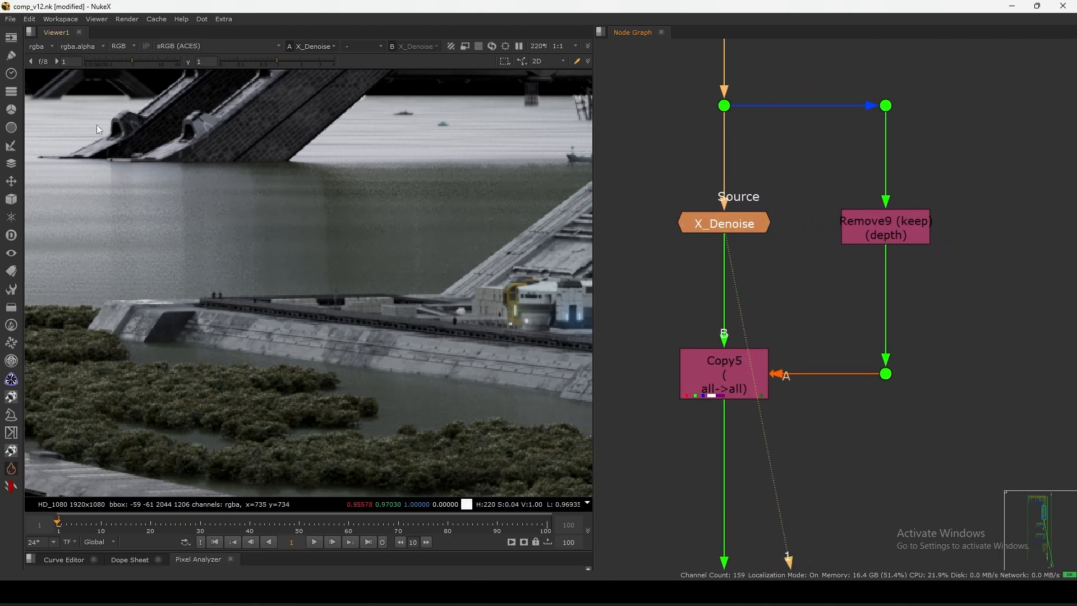
Display the depth layer at X_Denoise over the full frame, toggling the node to check its effect on that layer.
left_click(39, 48)
left_click(303, 206)
key("Page_Down")
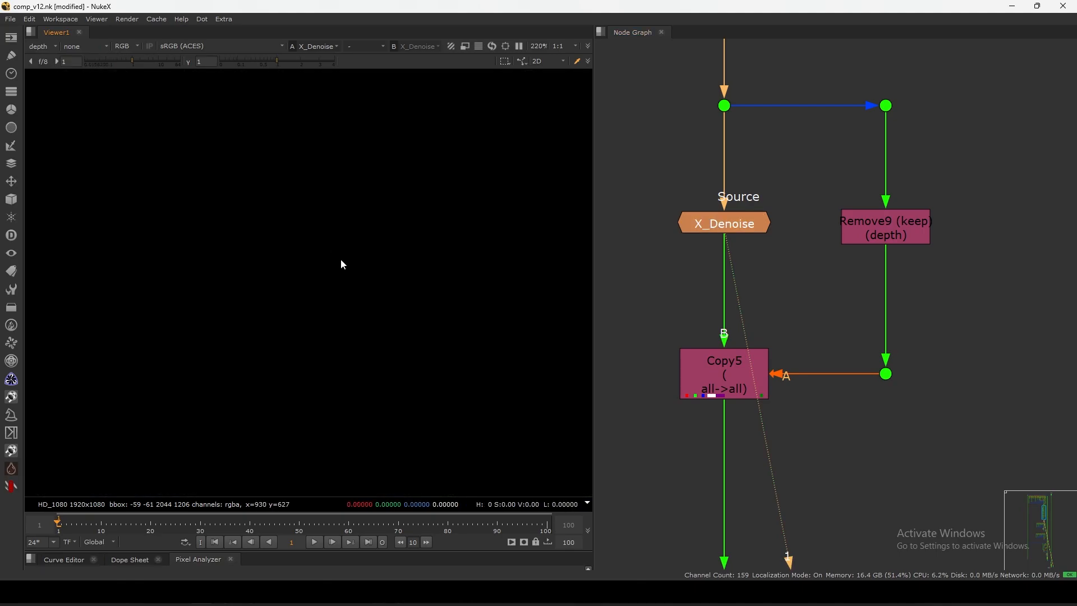
key("f")
left_click(717, 228)
key("d")
key("d")
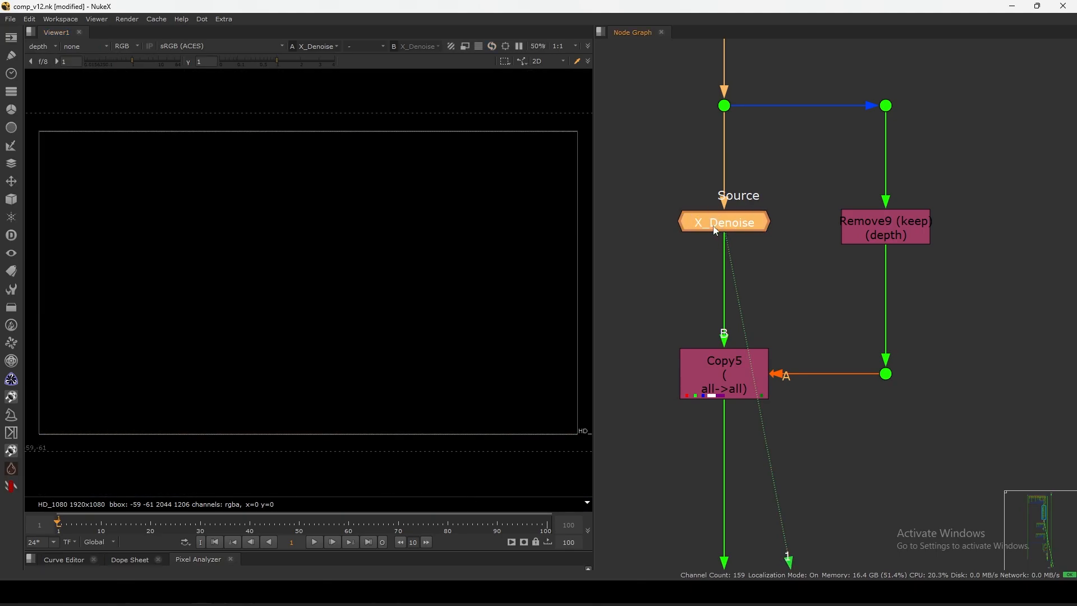
key("d")
Compare the P layer with X_Denoise bypassed and enabled, and return the viewer to rgba.
left_click(39, 47)
left_click(50, 113)
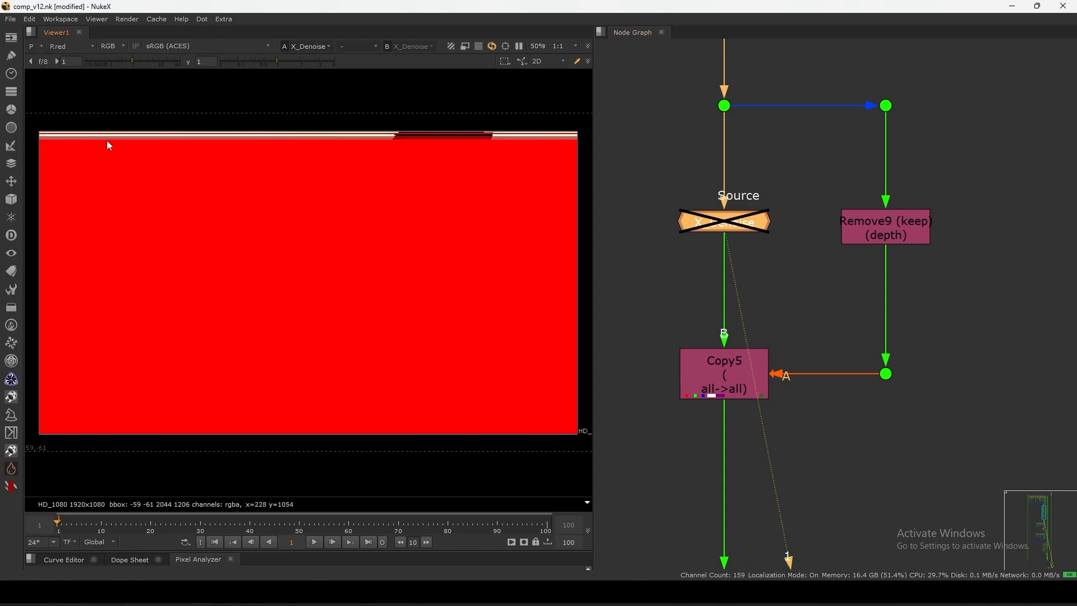
key("d")
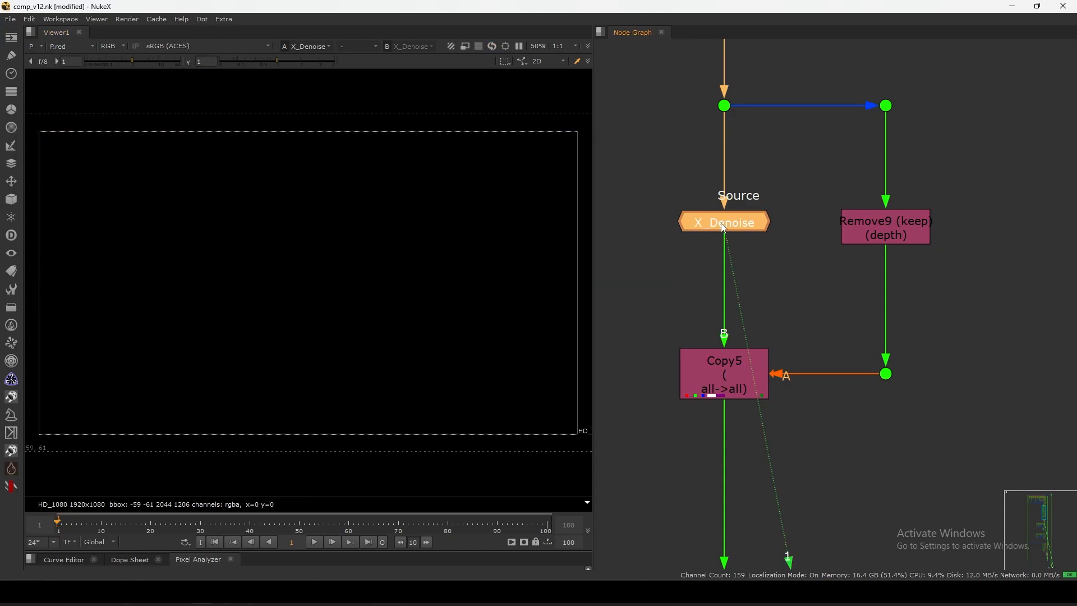
left_click(694, 259)
left_click(35, 49)
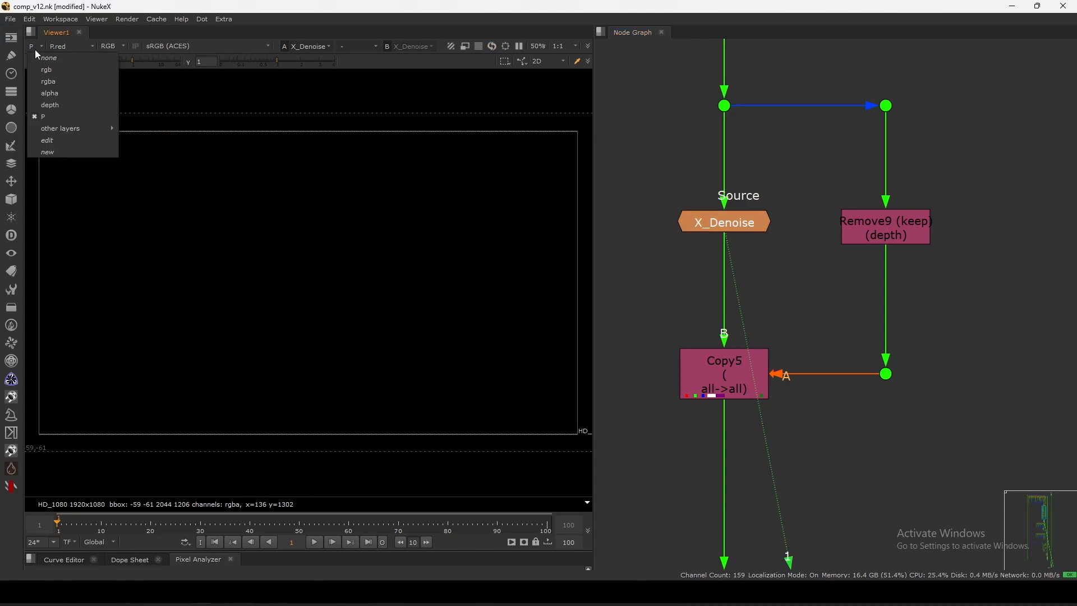
left_click(49, 80)
Inspect the channels kept by the Remove9 node beside X_Denoise and close its properties.
left_click(865, 236)
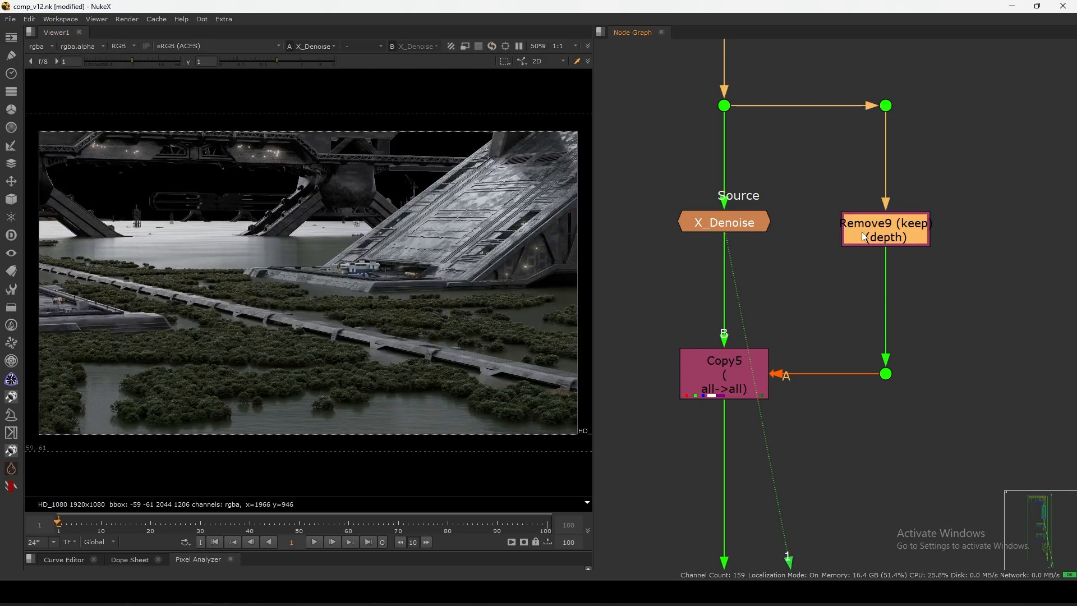
double_click(865, 236)
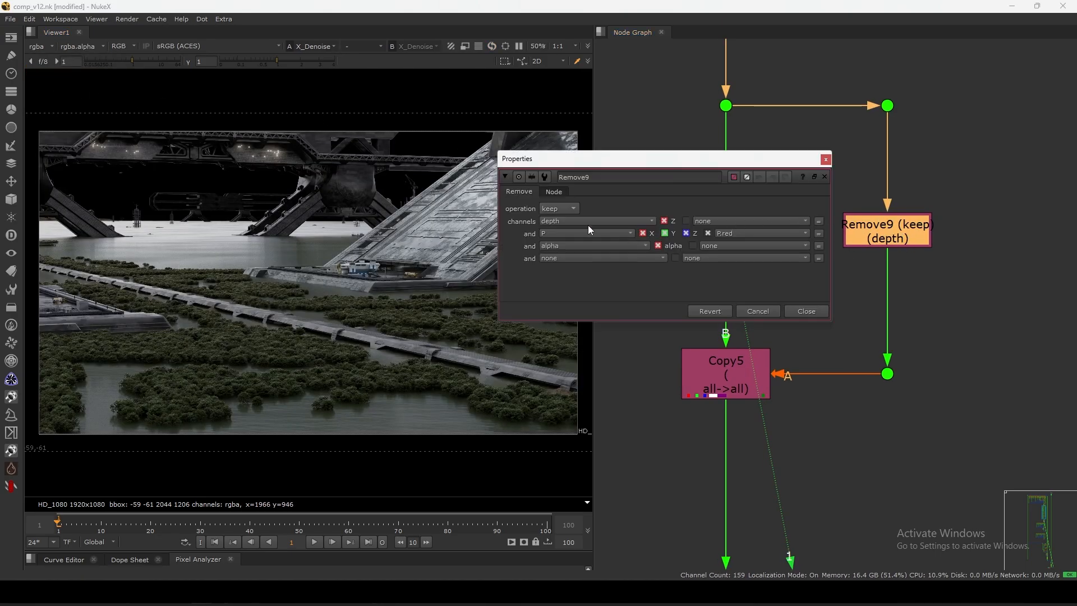
left_click(805, 312)
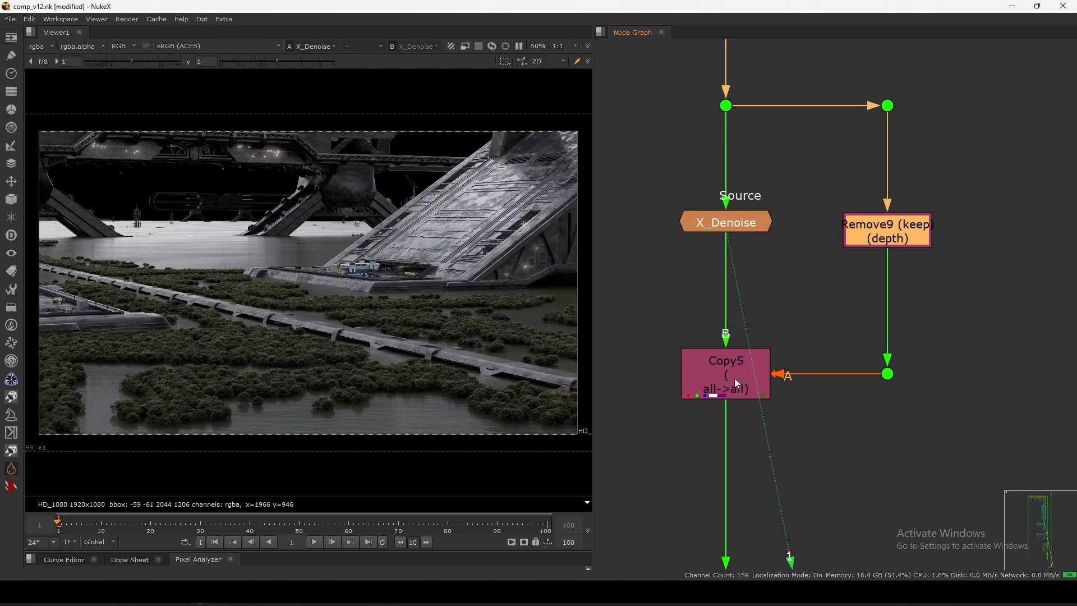
View Copy5, play back the denoised result up close, and examine the X_Denoise and Remove9 branches feeding it.
left_click(765, 345)
key("1")
key("l")
scroll(323, 264, "up", 5)
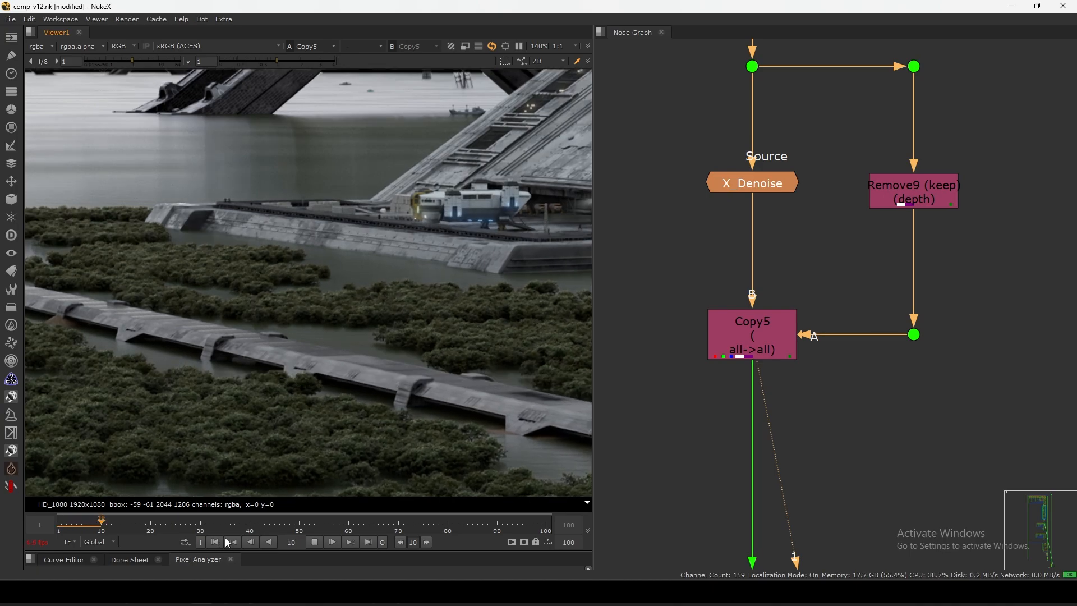
scroll(779, 221, "down", 5)
middle_click_drag(779, 221, 781, 247)
scroll(822, 196, "up", 2)
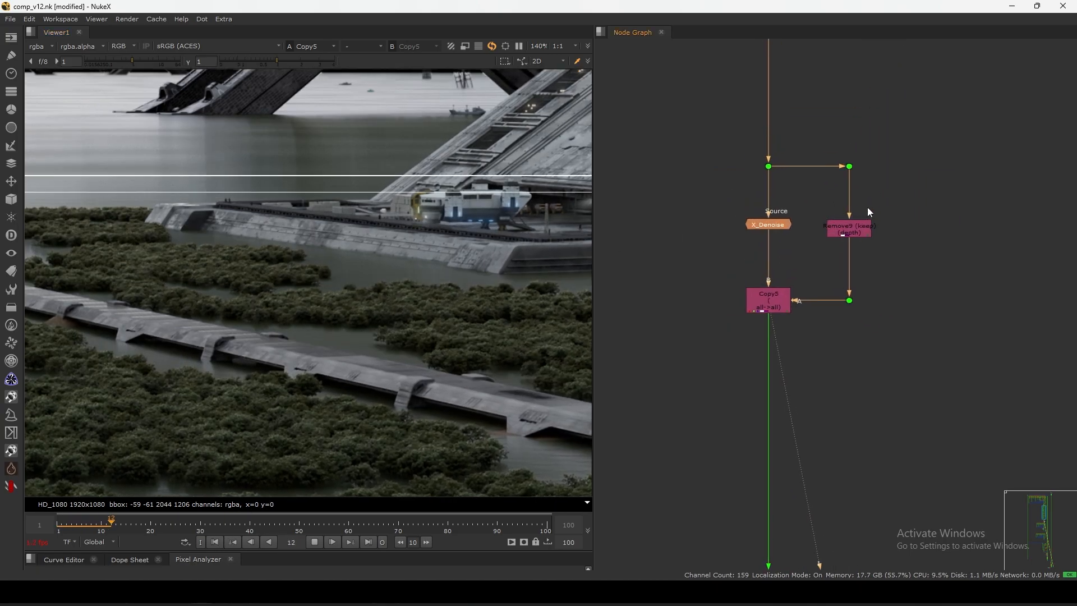
left_click_drag(927, 195, 746, 251)
left_click(847, 227)
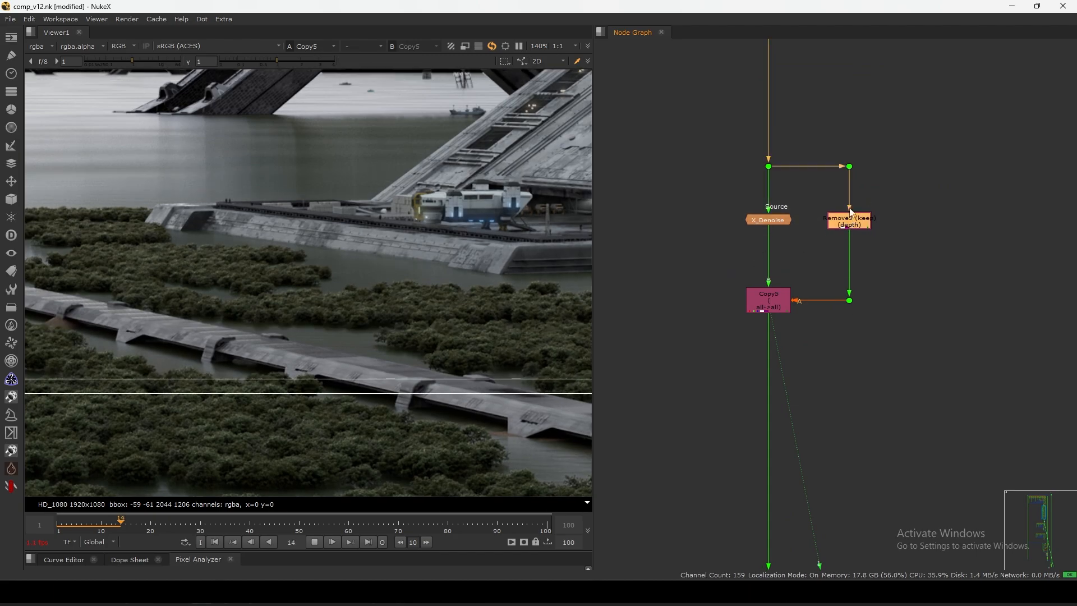
Examine the Lights and Glows group and the render-pass branches upstream of the denoise setup.
scroll(771, 400, "down", 5)
middle_click_drag(769, 395, 761, 557)
middle_click_drag(829, 260, 887, 304)
scroll(850, 345, "down", 4)
middle_click_drag(849, 345, 863, 430)
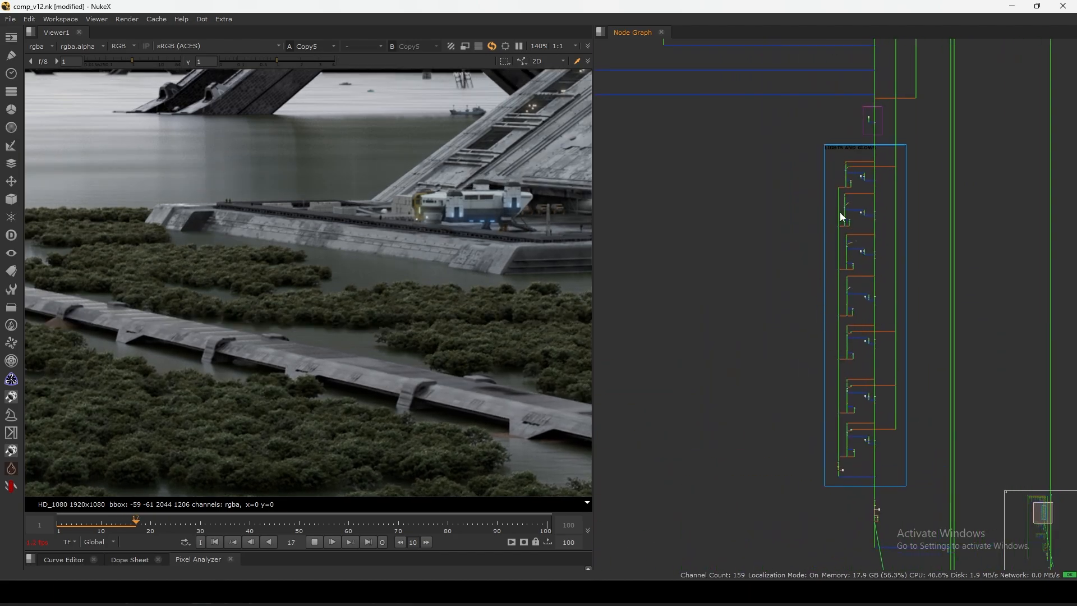
middle_click_drag(840, 212, 871, 409)
middle_click_drag(902, 163, 796, 238)
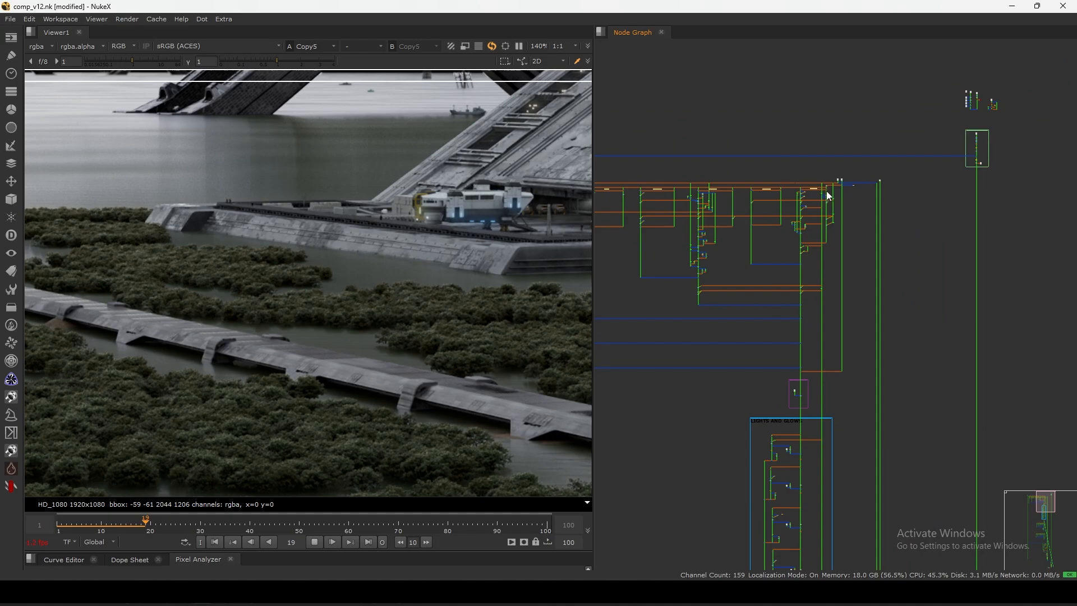
scroll(801, 202, "up", 4)
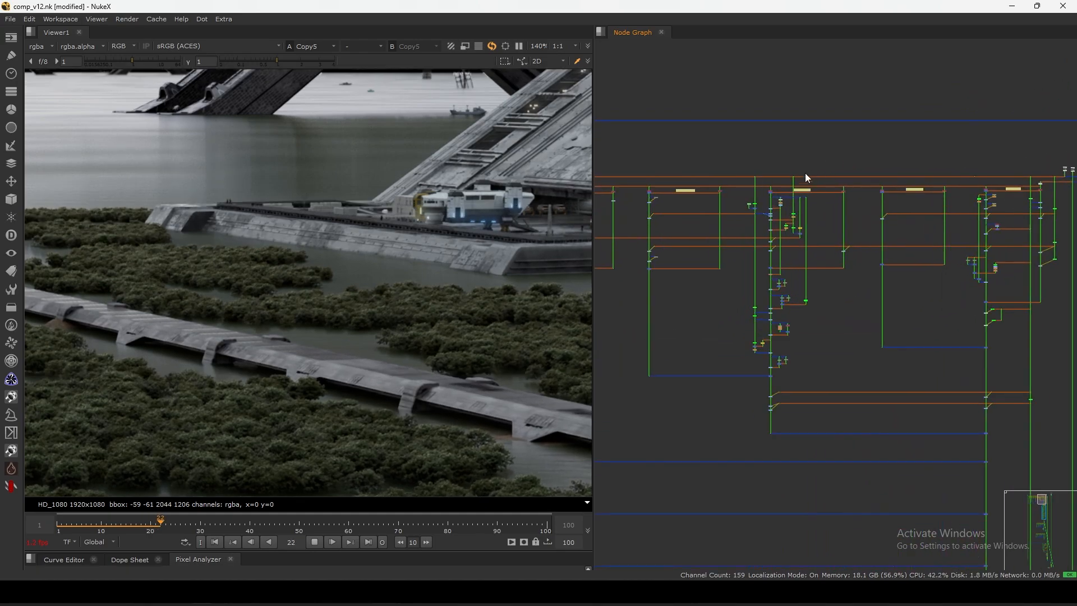
middle_click_drag(708, 272, 842, 224)
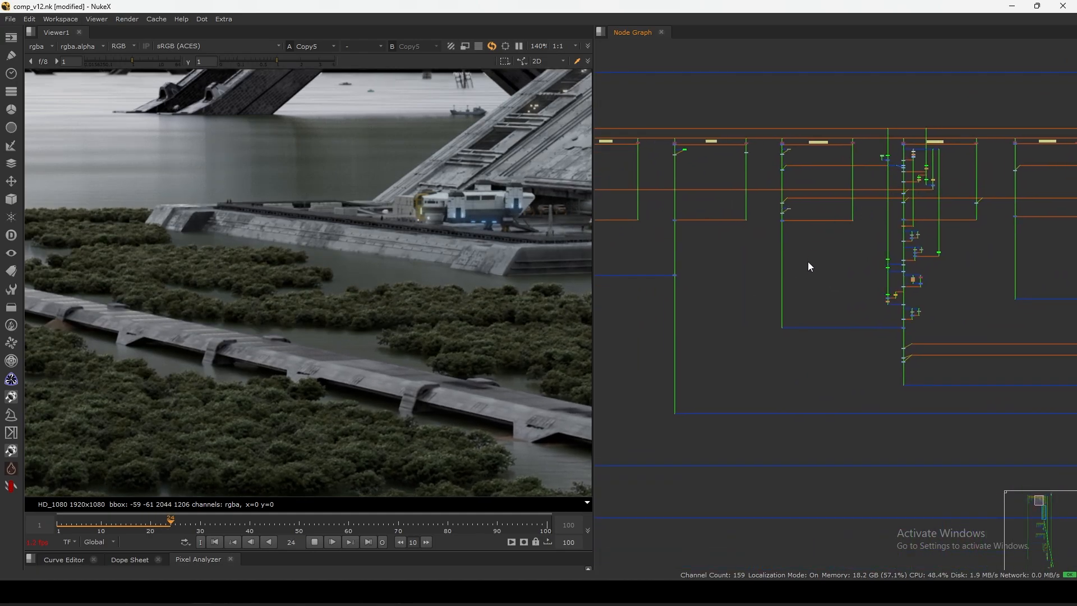
scroll(808, 264, "down", 2)
scroll(751, 241, "up", 5)
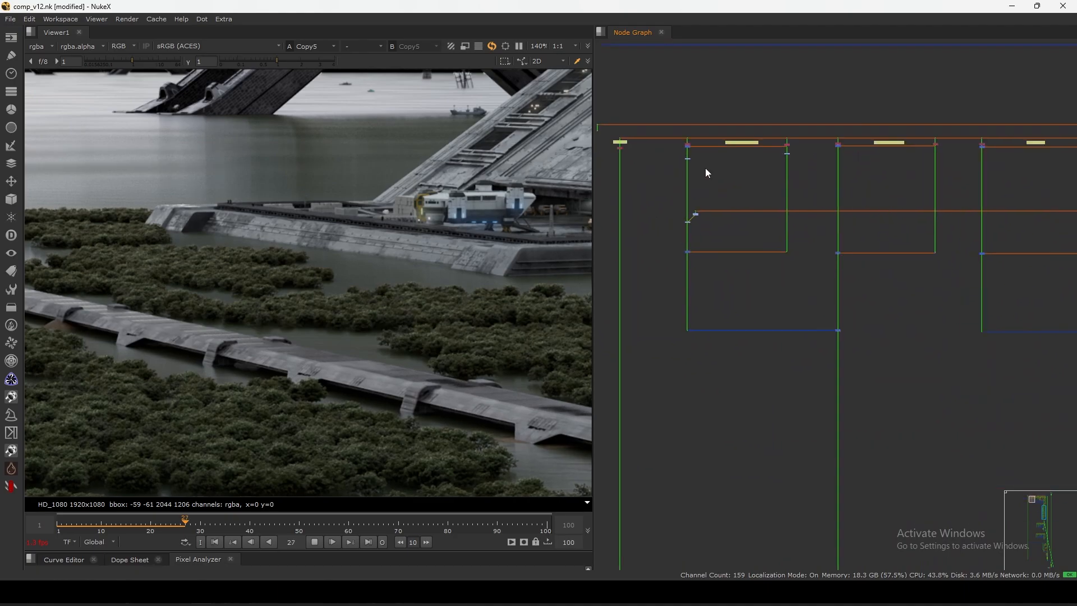
scroll(724, 247, "down", 7)
middle_click_drag(640, 382, 675, 268)
middle_click_drag(865, 366, 636, 149)
scroll(853, 260, "up", 8)
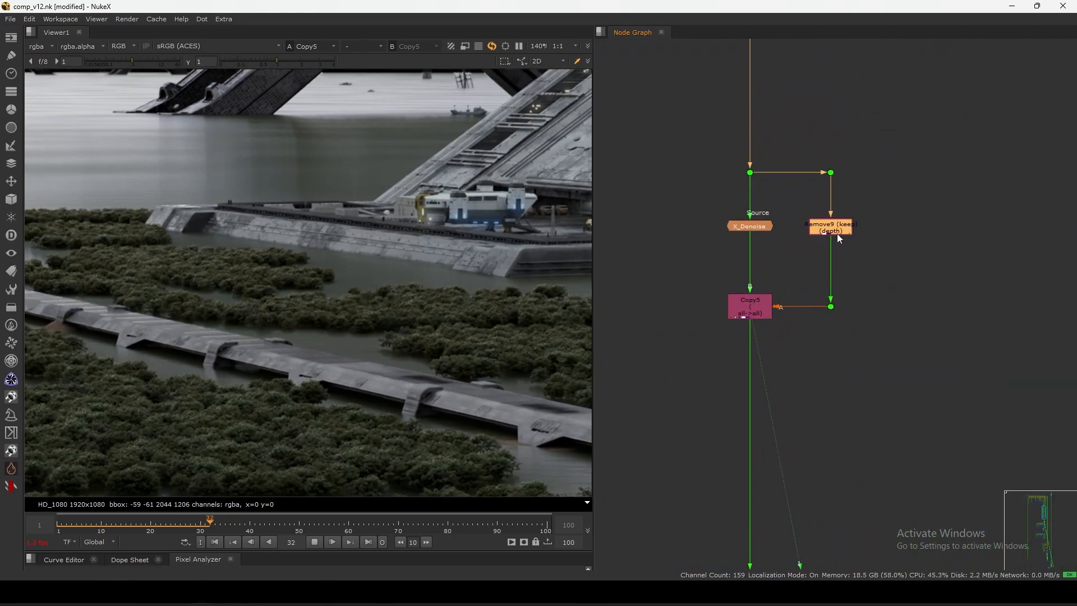
Play back the Copy5 result from the first frame and examine the remaining noise.
middle_click_drag(853, 227, 880, 214)
left_click(314, 543)
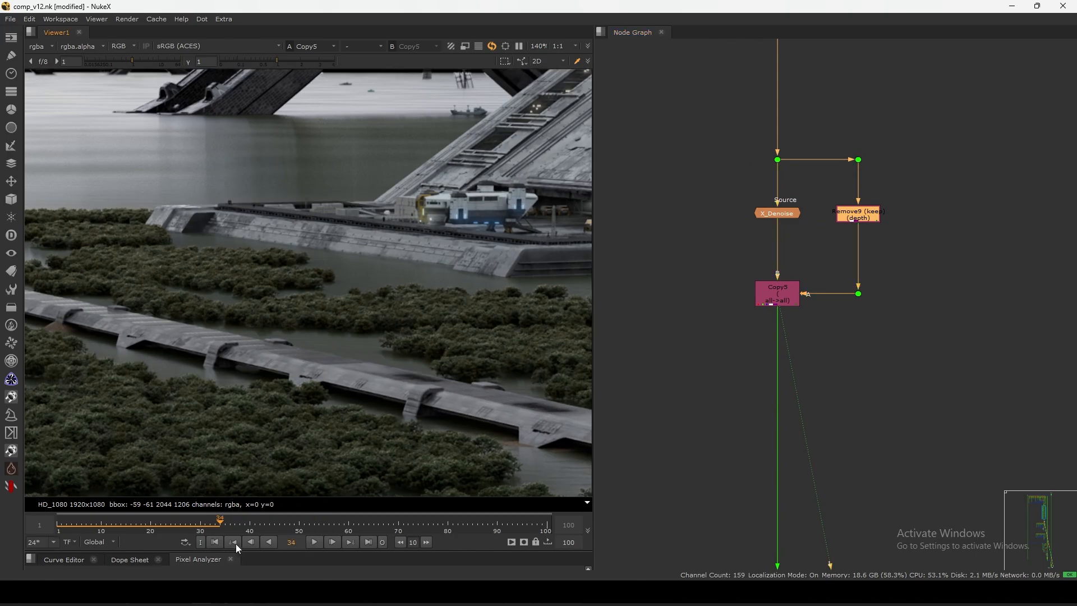
left_click(218, 544)
left_click(314, 542)
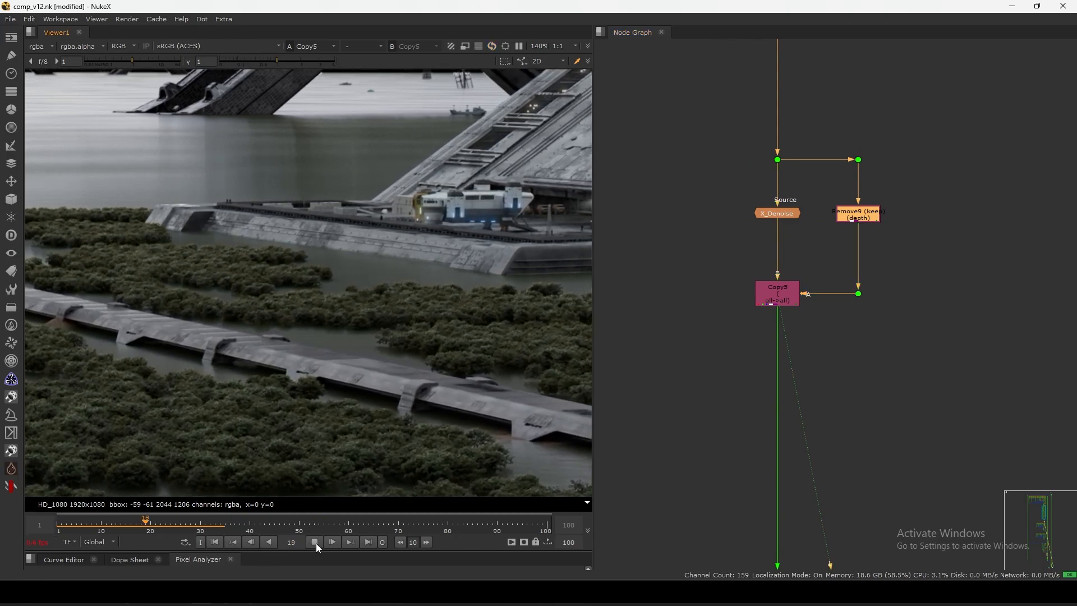
left_click(316, 542)
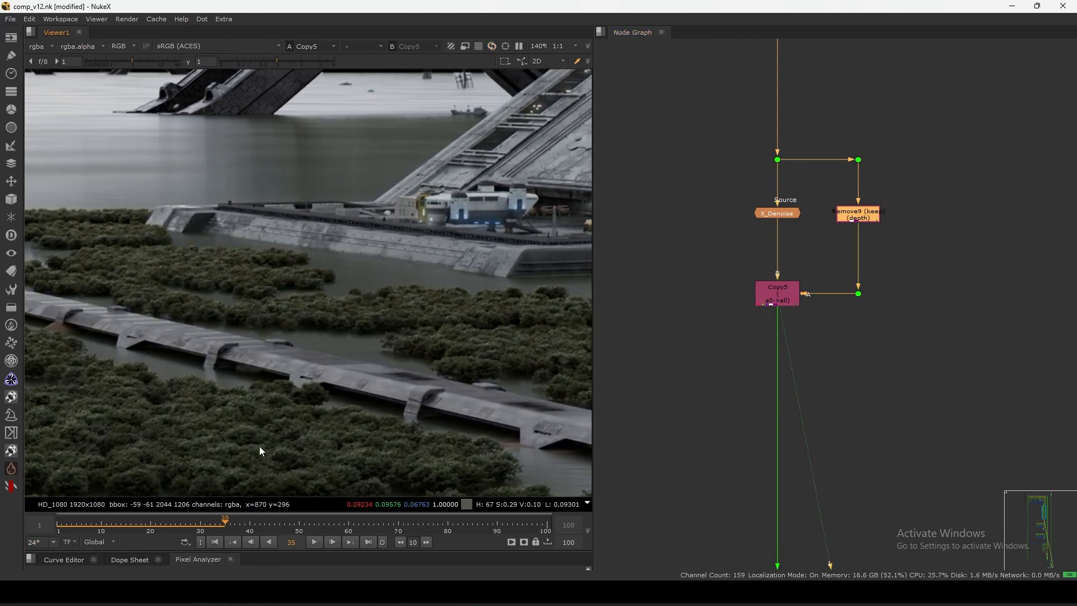
left_click(216, 542)
left_click(314, 542)
Follow the denoised branch into the main pipe and view the result at Merge78.
scroll(781, 348, "down", 5)
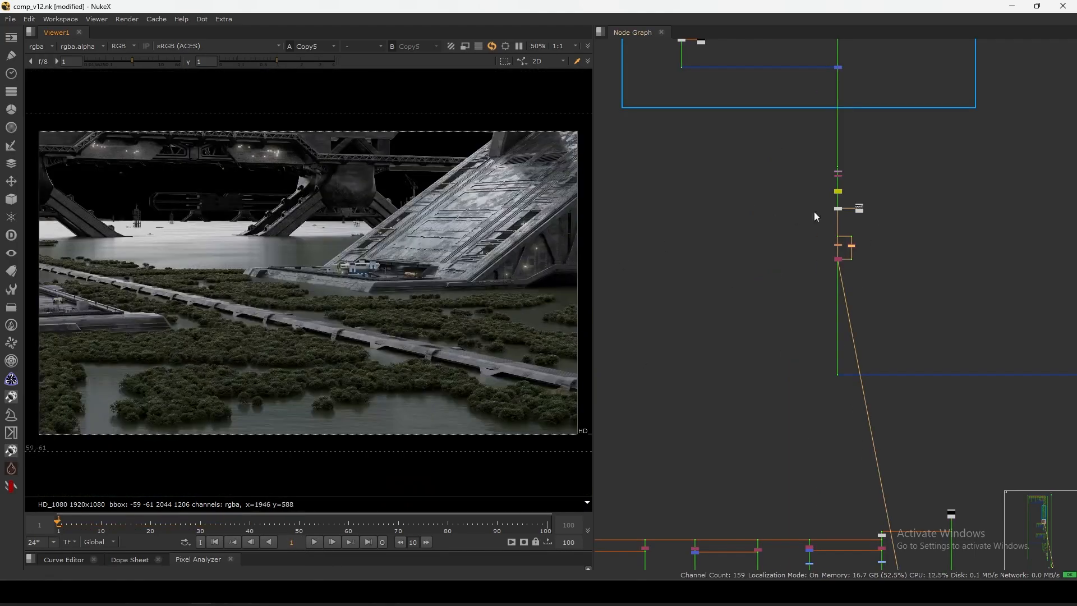
scroll(887, 252, "down", 4)
middle_click_drag(901, 268, 799, 240)
scroll(867, 254, "up", 4)
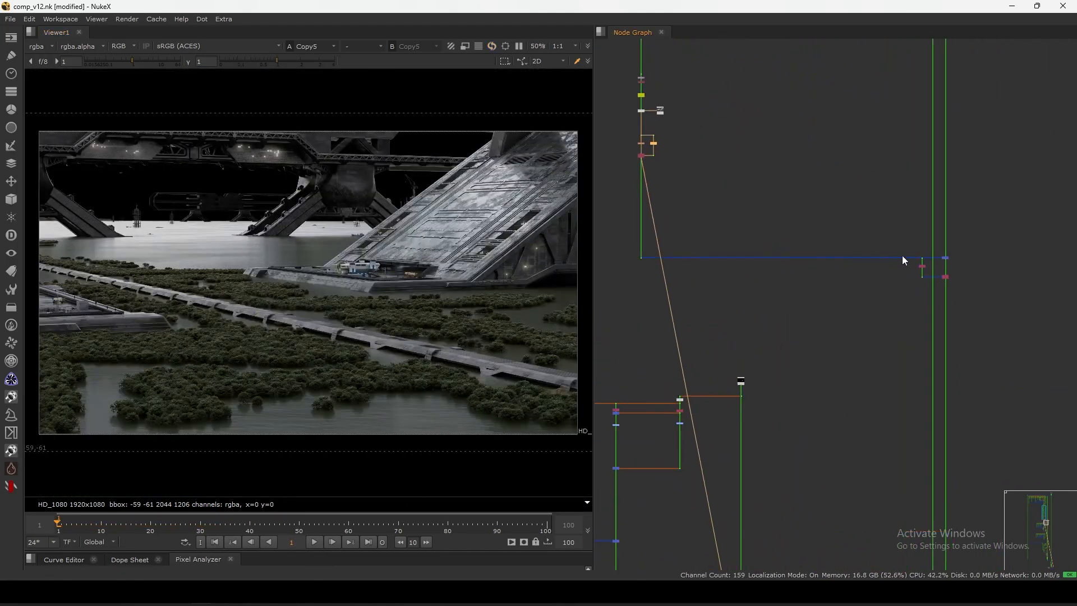
scroll(948, 258, "up", 6)
middle_click_drag(948, 257, 925, 227)
left_click(909, 225)
key("1")
scroll(905, 220, "up", 2)
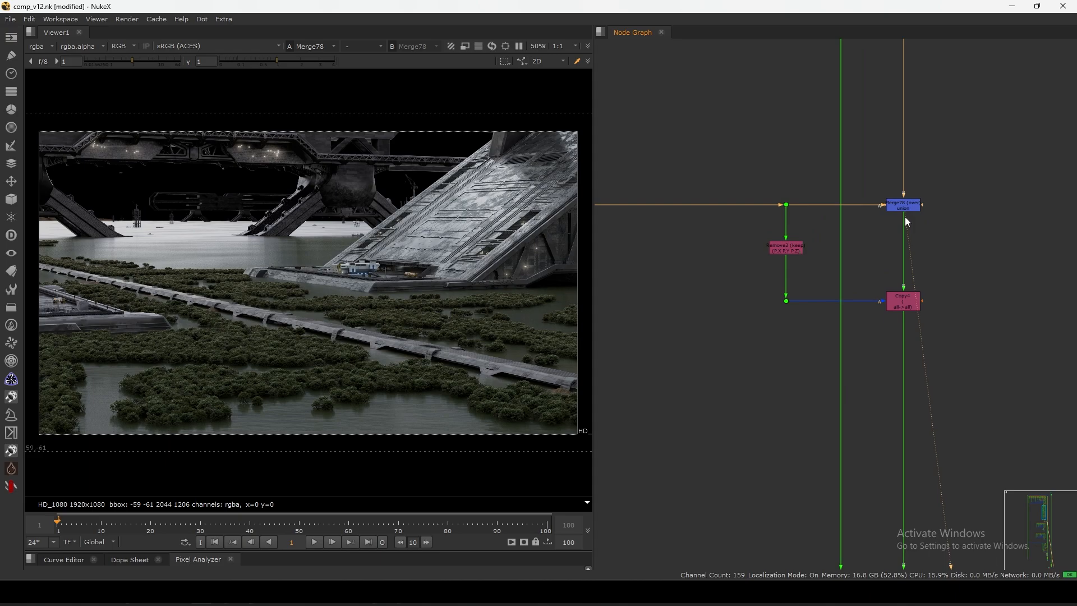
left_click(947, 194)
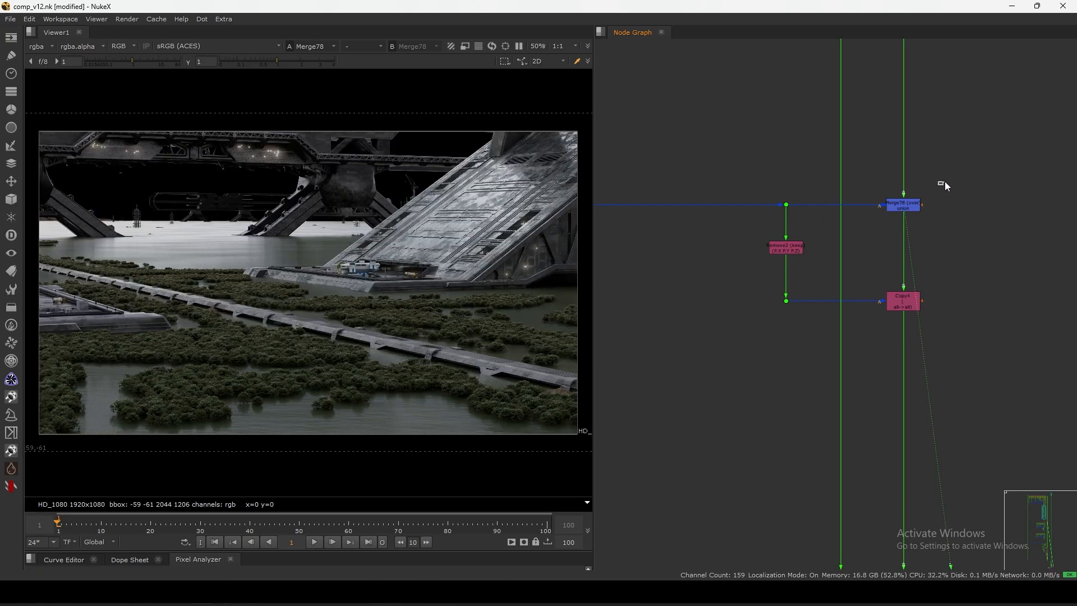
Trace Merge78's main pipe upstream to its starting Constant1 node and view that node.
scroll(945, 182, "down", 10)
middle_click_drag(875, 248, 783, 407)
scroll(810, 337, "down", 3)
middle_click_drag(816, 236, 822, 389)
scroll(846, 119, "up", 3)
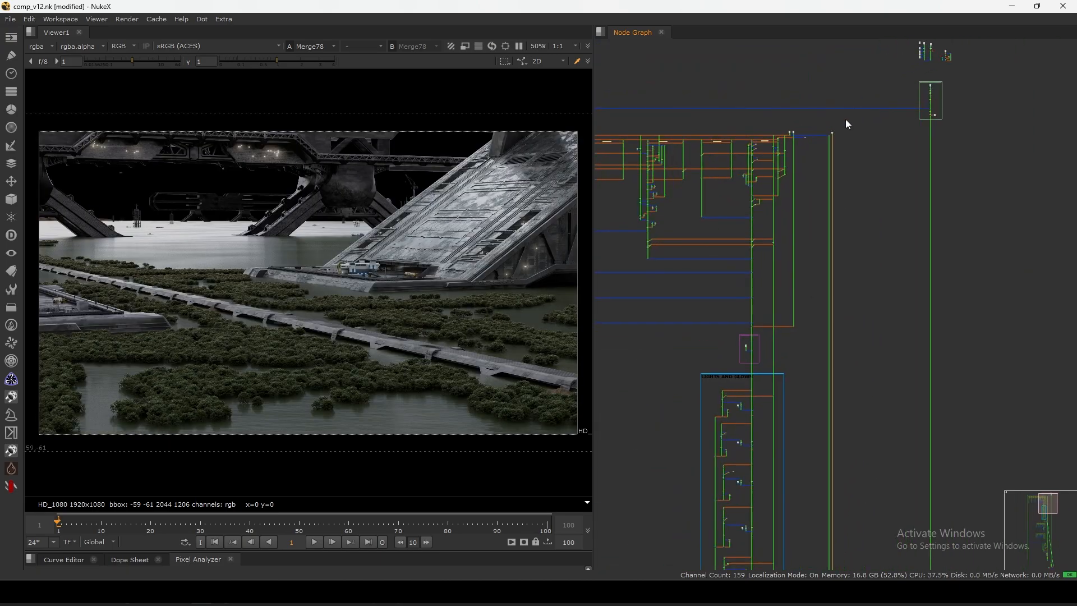
scroll(846, 119, "up", 8)
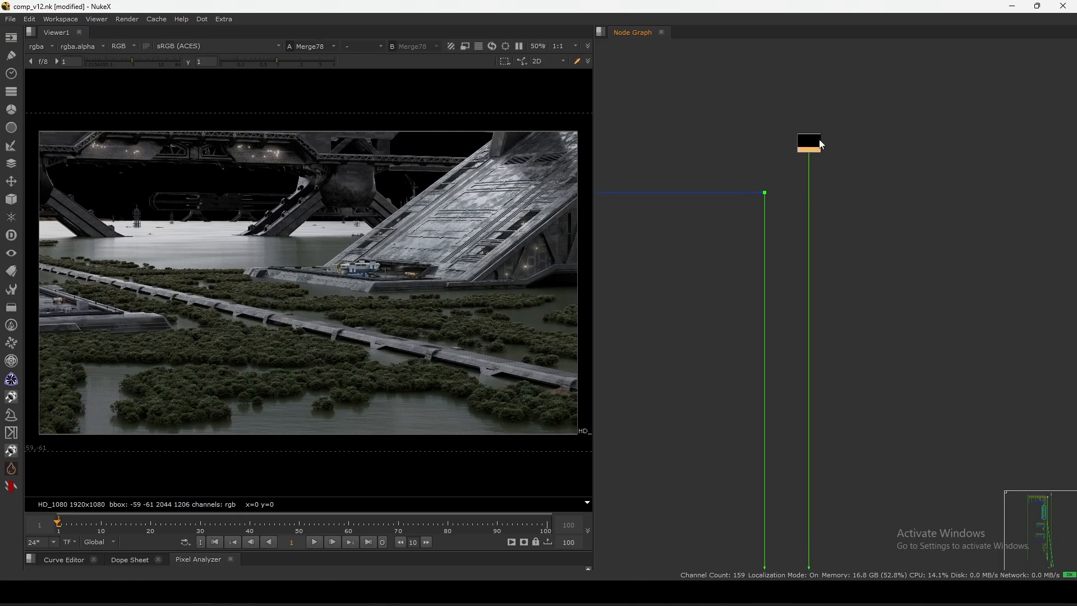
key("1")
left_click(859, 109)
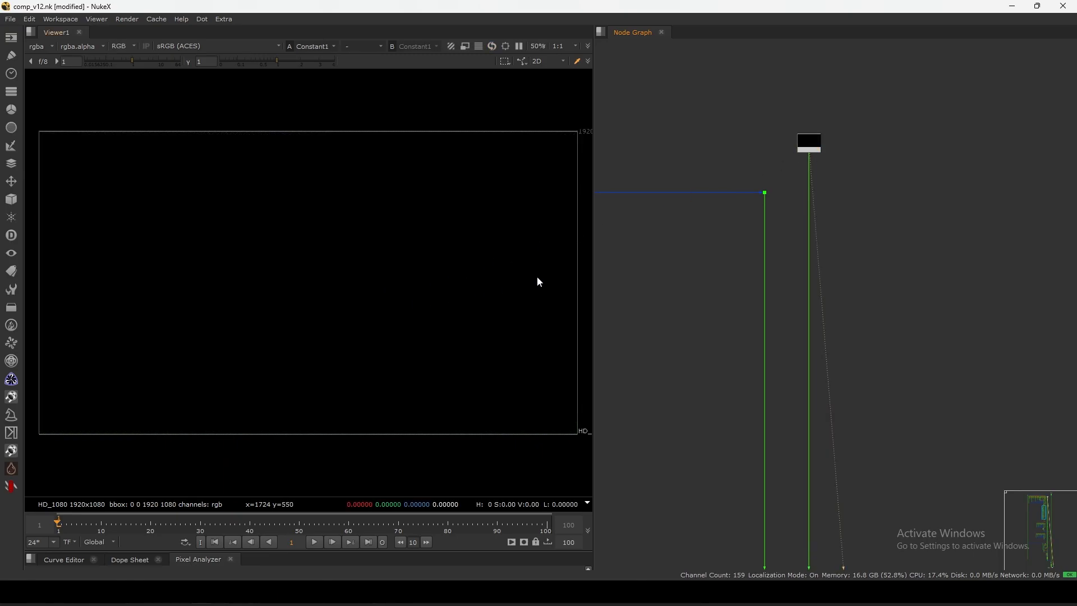
Follow the main pipe from Constant1 back down to Merge78 and view the merged image.
scroll(819, 234, "down", 9)
middle_click_drag(787, 418, 827, 188)
scroll(822, 236, "down", 2)
middle_click_drag(840, 441, 845, 190)
middle_click_drag(852, 294, 846, 203)
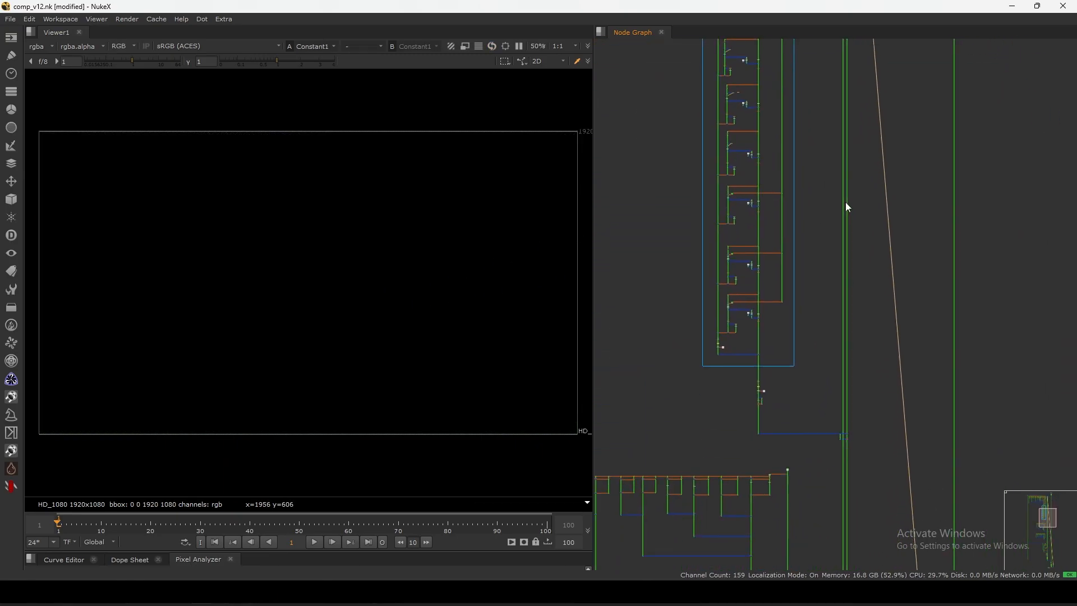
middle_click_drag(847, 419, 843, 276)
scroll(843, 287, "up", 8)
left_click_drag(893, 262, 829, 324)
key("1")
Open the Remove2 node on the branch between Merge78 and Copy4 to inspect the channels it keeps.
middle_click_drag(784, 349, 841, 259)
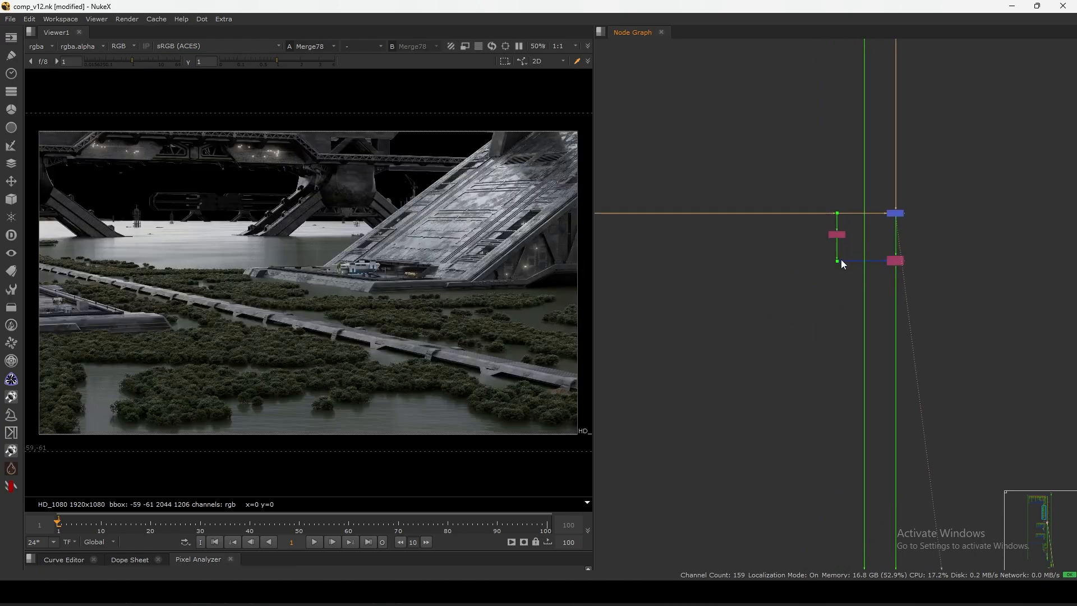
scroll(843, 263, "up", 3)
double_click(824, 209)
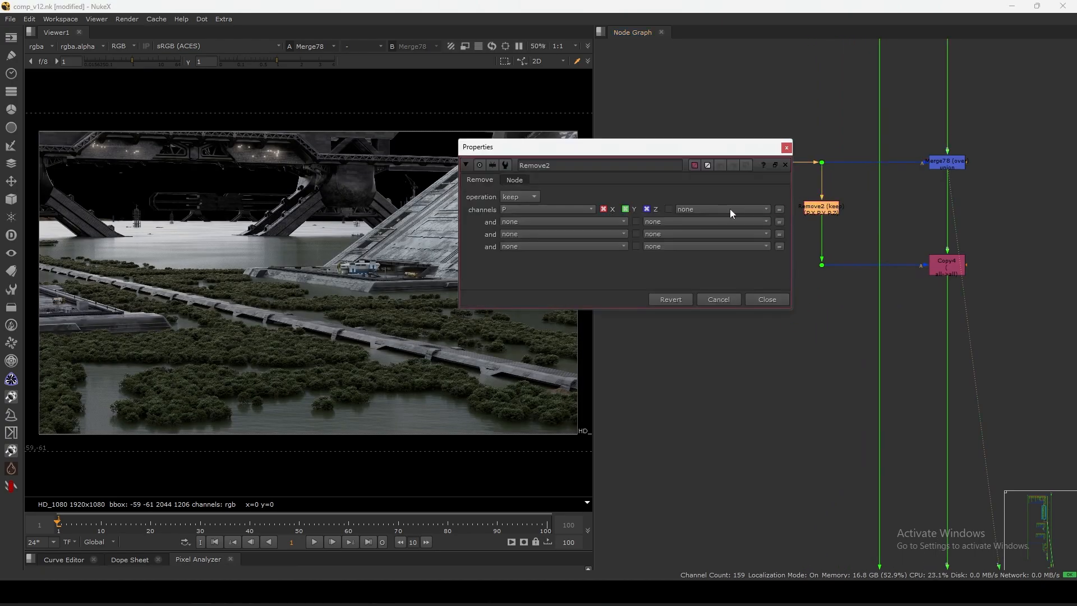
Close the Remove2 settings and inspect Merge78's settings, including the depth layer it also merges.
left_click(768, 300)
double_click(946, 163)
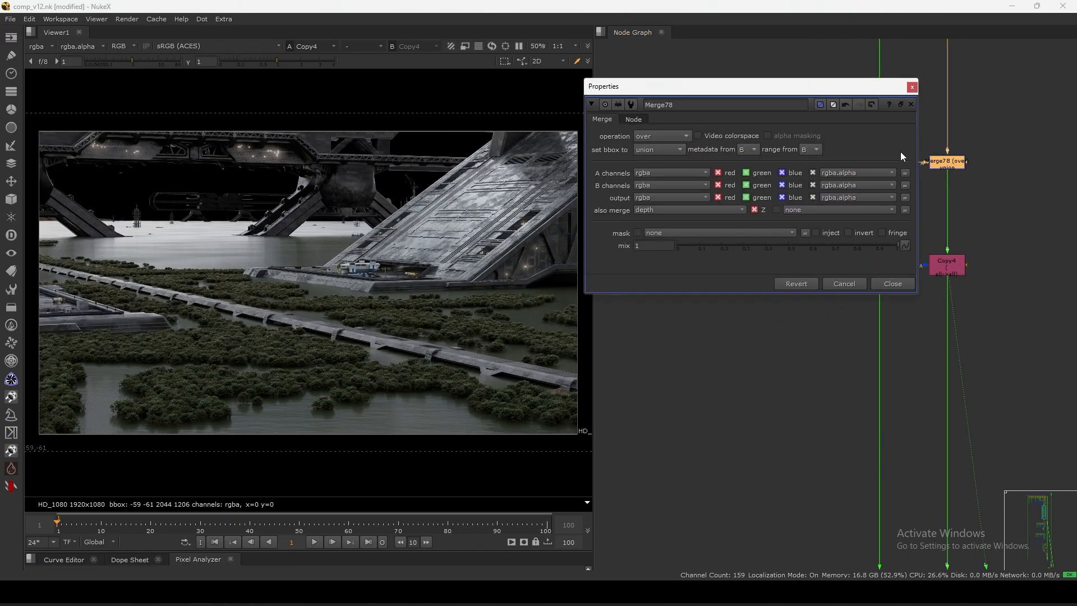
left_click(658, 211)
left_click(658, 279)
left_click(893, 284)
Recheck the channels kept by Remove2 and its connection into the Copy4 node.
left_click(942, 268)
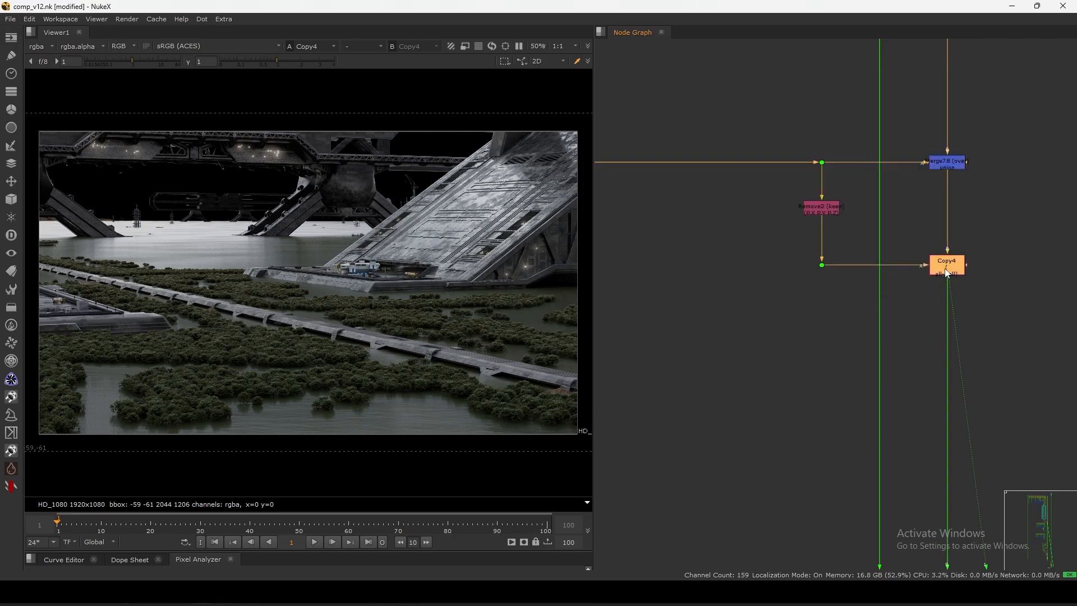
double_click(822, 211)
left_click(761, 299)
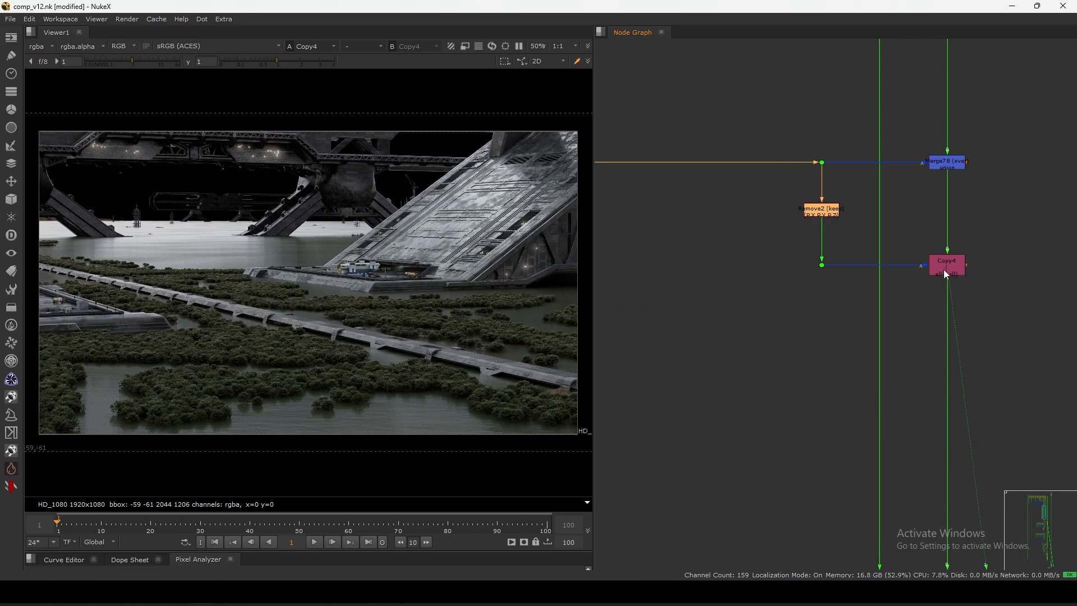
left_click(944, 268)
Go to the start of the vehicle render branch and view its source at Dot50.
left_click(957, 245)
key("f")
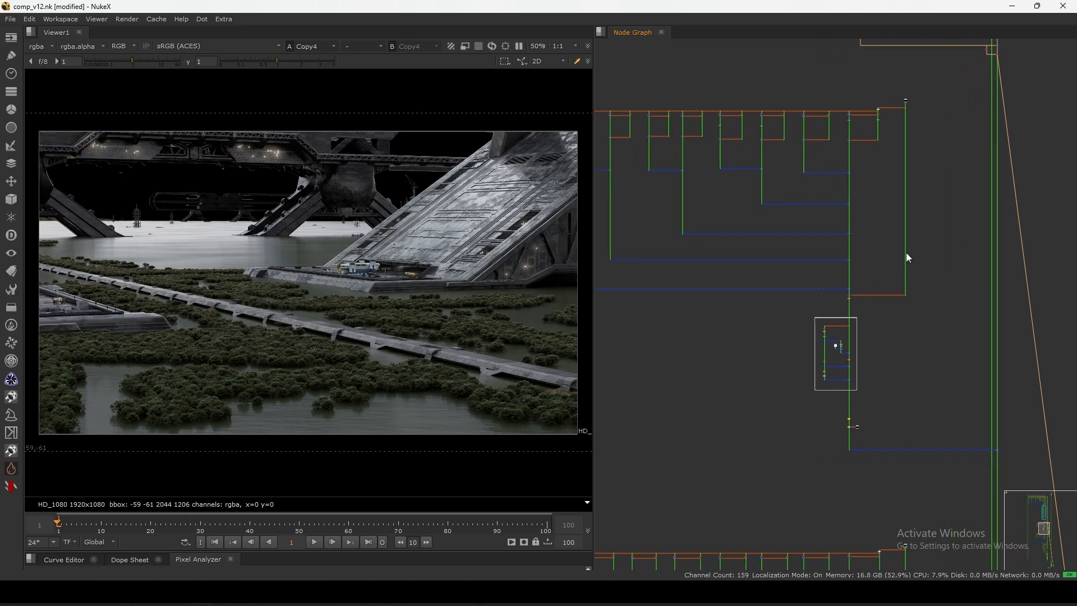
middle_click_drag(905, 234, 944, 251)
scroll(941, 128, "up", 5)
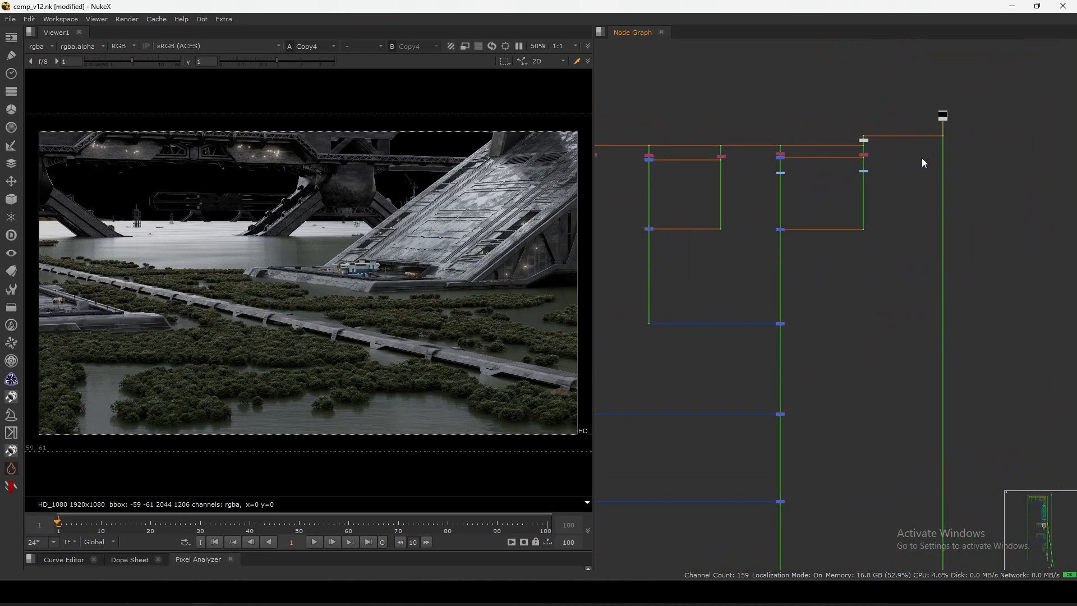
key("1")
mouse_move(468, 298)
left_mouse_down()
mouse_move(334, 390)
mouse_move(256, 380)
left_mouse_up()
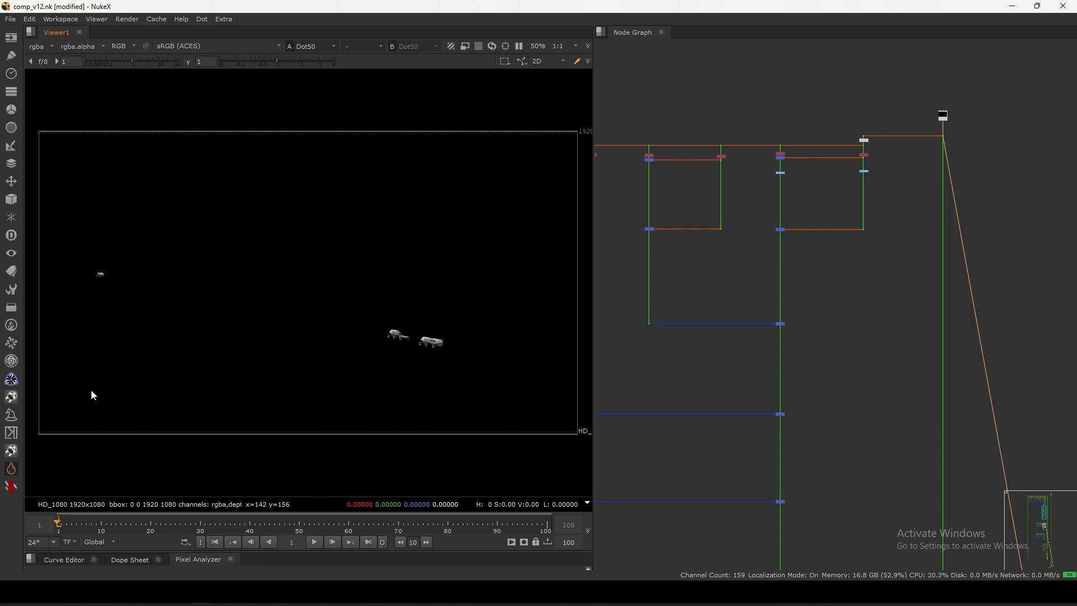
Follow the vehicle branch down to Merge52, above the lights and glows group, and view the combined passes.
scroll(808, 449, "down", 4)
middle_click_drag(808, 482, 861, 270)
scroll(861, 343, "up", 2)
left_click_drag(877, 329, 825, 360)
key("1")
middle_click_drag(846, 374, 853, 260)
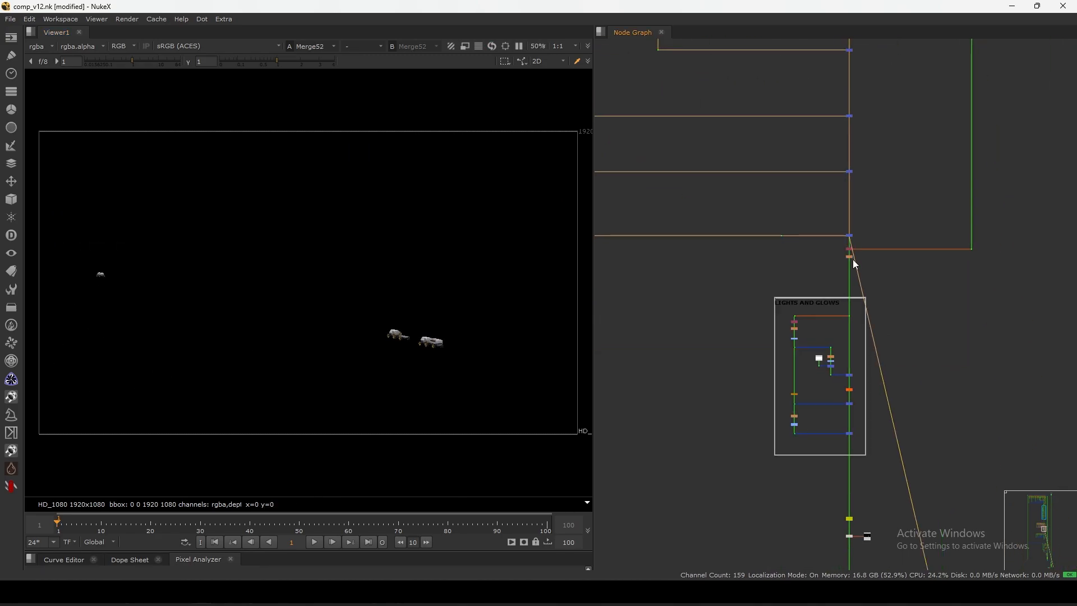
View Copy2 and FilterErode1 below Merge52, and display FilterErode1's depth channel.
scroll(853, 259, "up", 4)
left_click(852, 220)
key("1")
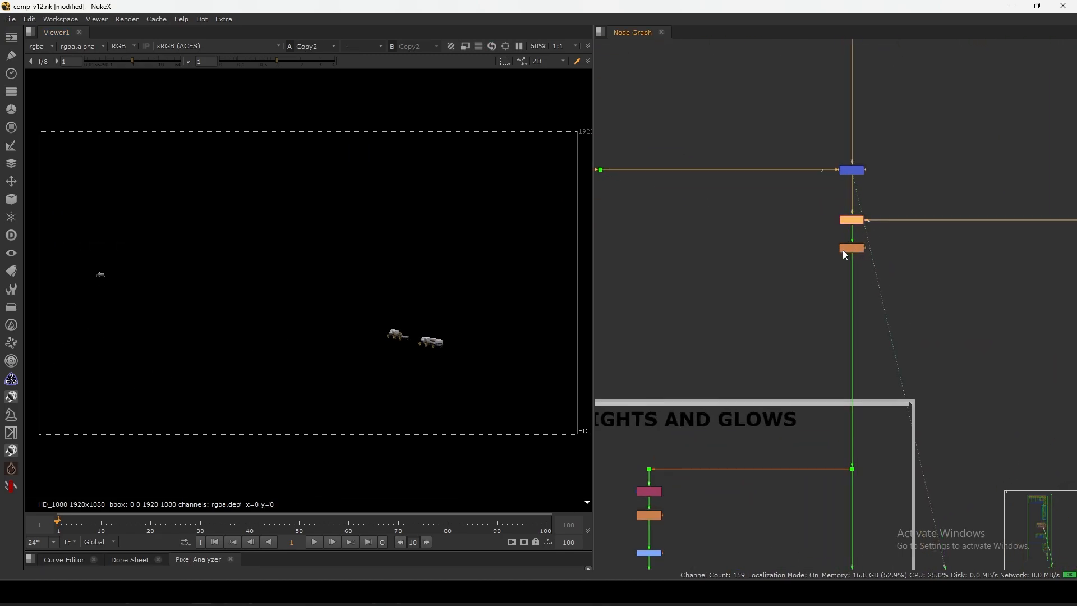
scroll(851, 253, "up", 3)
key("1")
left_click(40, 47)
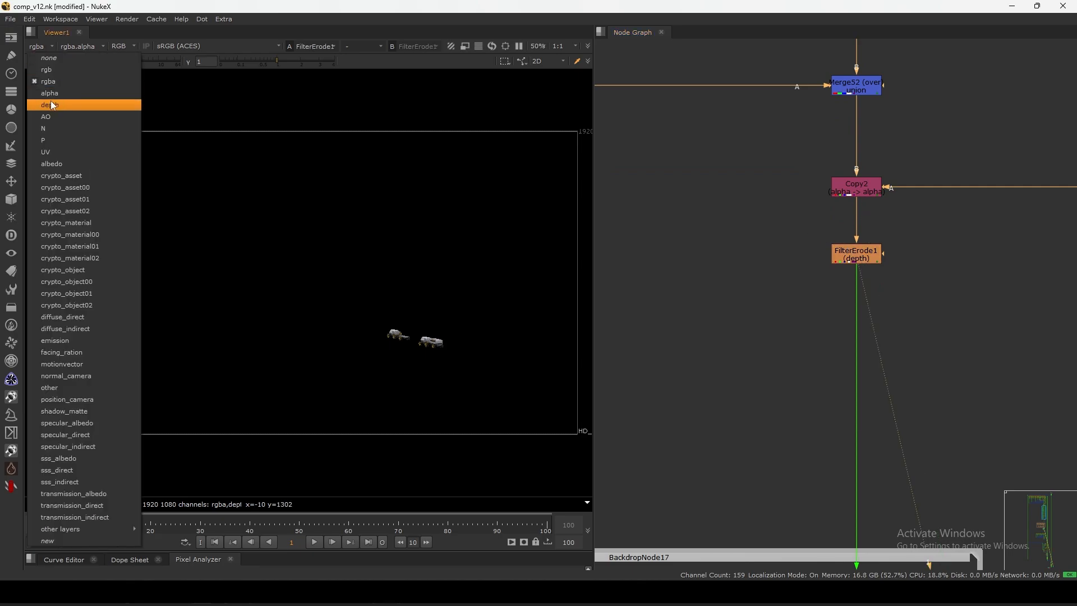
left_click(52, 103)
scroll(435, 353, "up", 4)
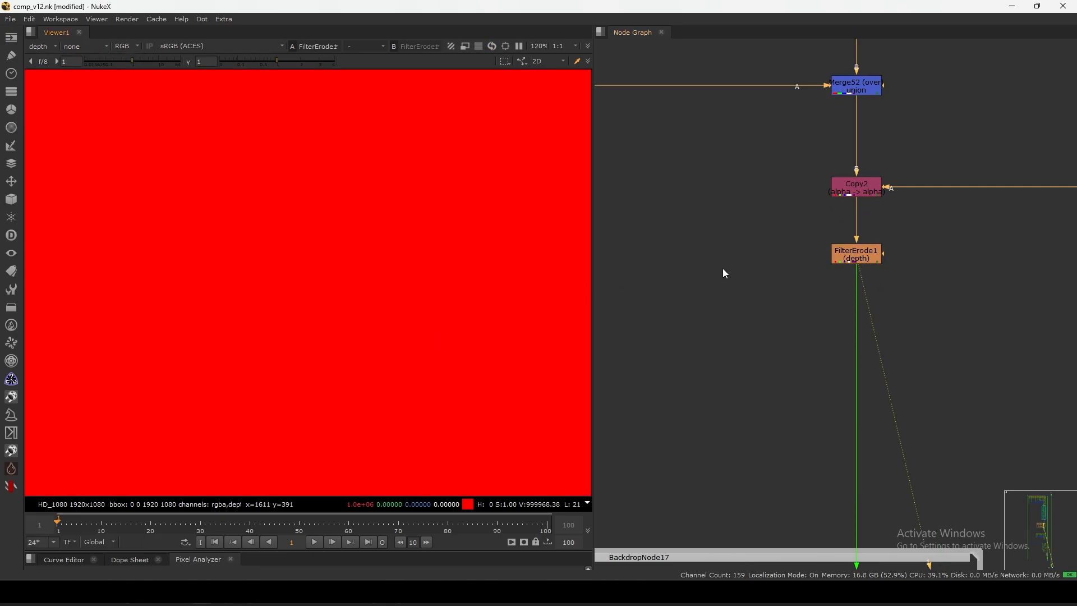
View the depth channel at Premult24 inside the lights and glows group.
scroll(723, 268, "down", 5)
middle_click_drag(826, 398, 840, 292)
scroll(842, 291, "up", 1)
left_click(851, 284)
key("1")
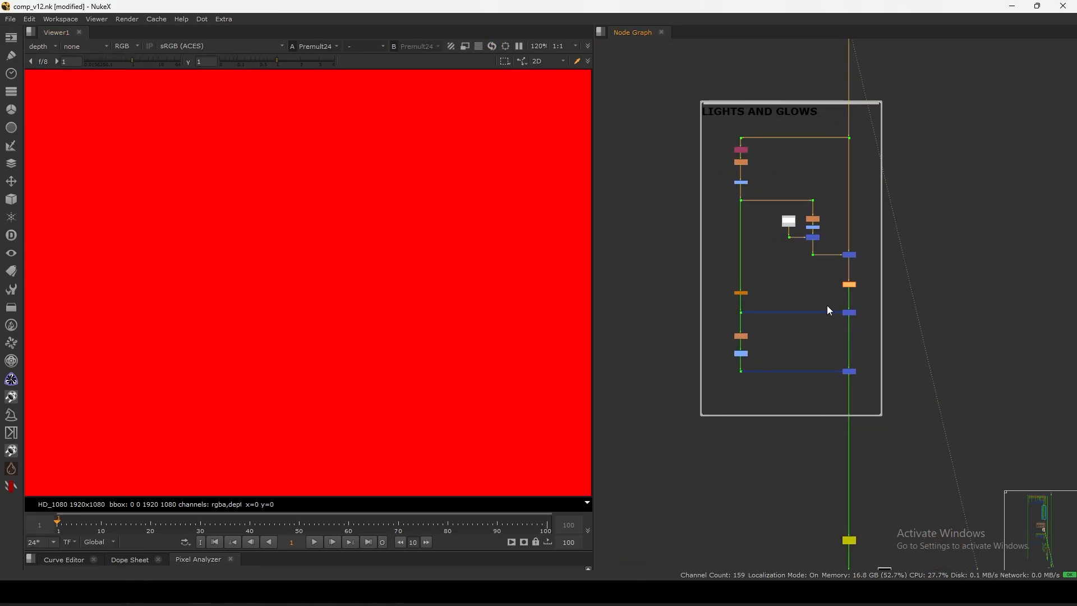
key("1")
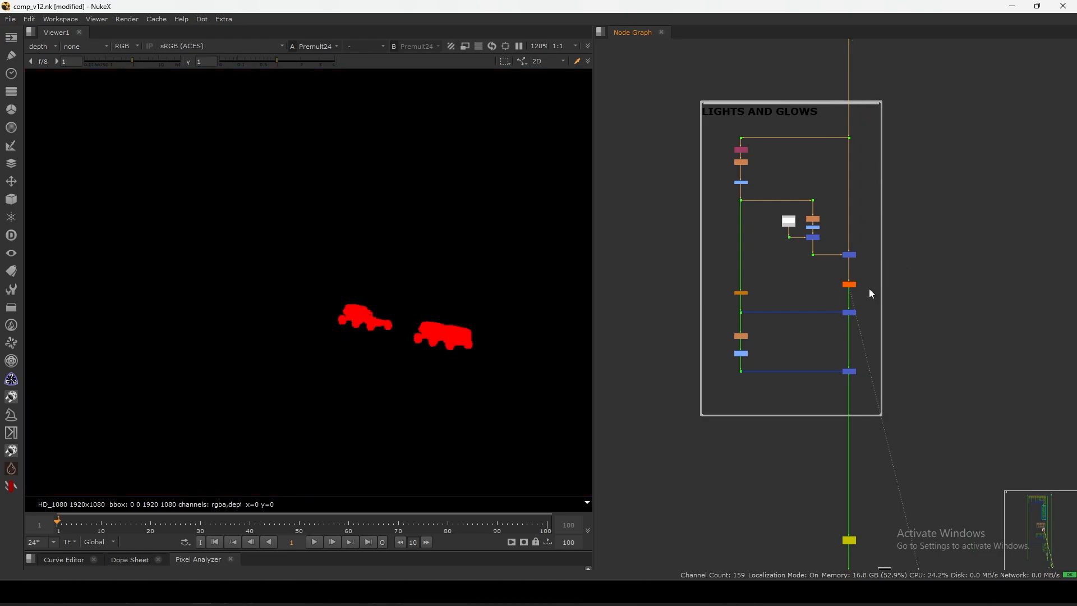
scroll(875, 275, "up", 5)
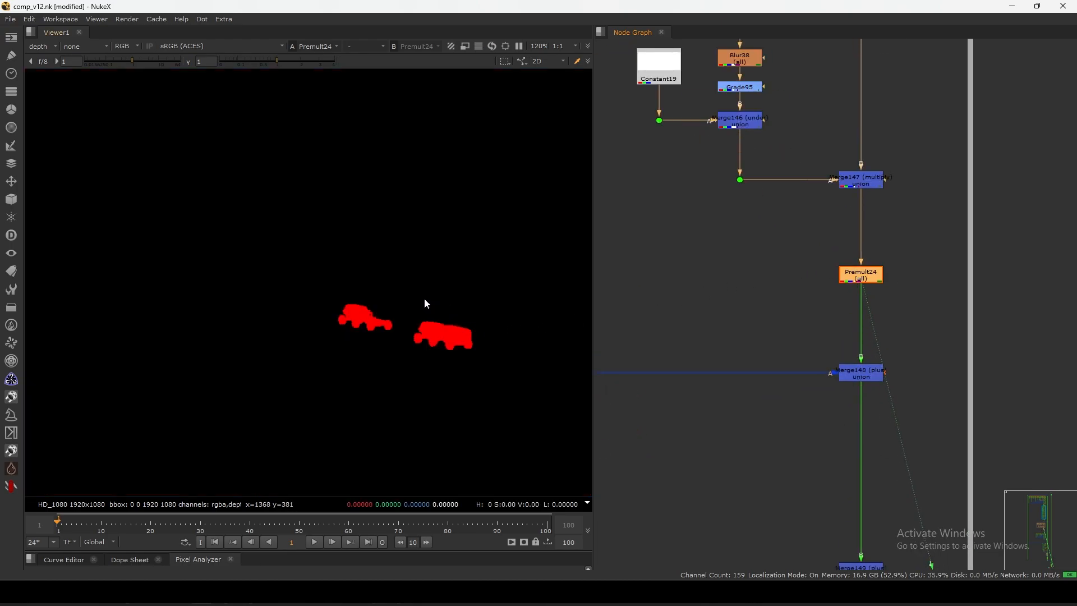
Toggle FilterErode1 off and back on to compare the vehicles' depth edges at Premult24.
left_click_drag(497, 244, 303, 403)
scroll(395, 353, "up", 4)
middle_click_drag(803, 185, 828, 413)
middle_click_drag(889, 106, 842, 404)
middle_click_drag(840, 199, 857, 437)
left_click(856, 166)
key("d")
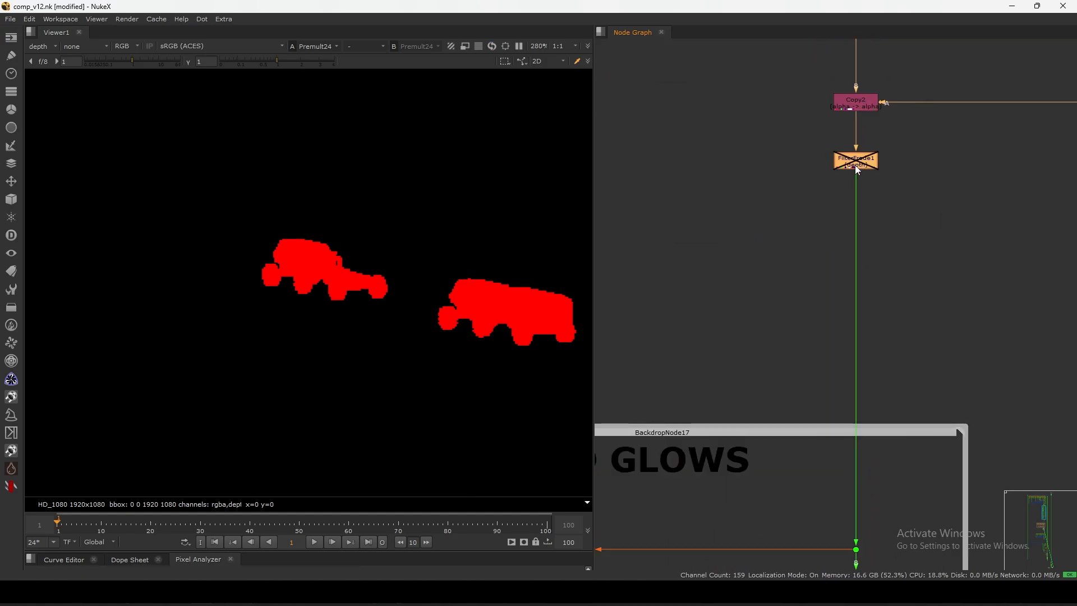
key("d")
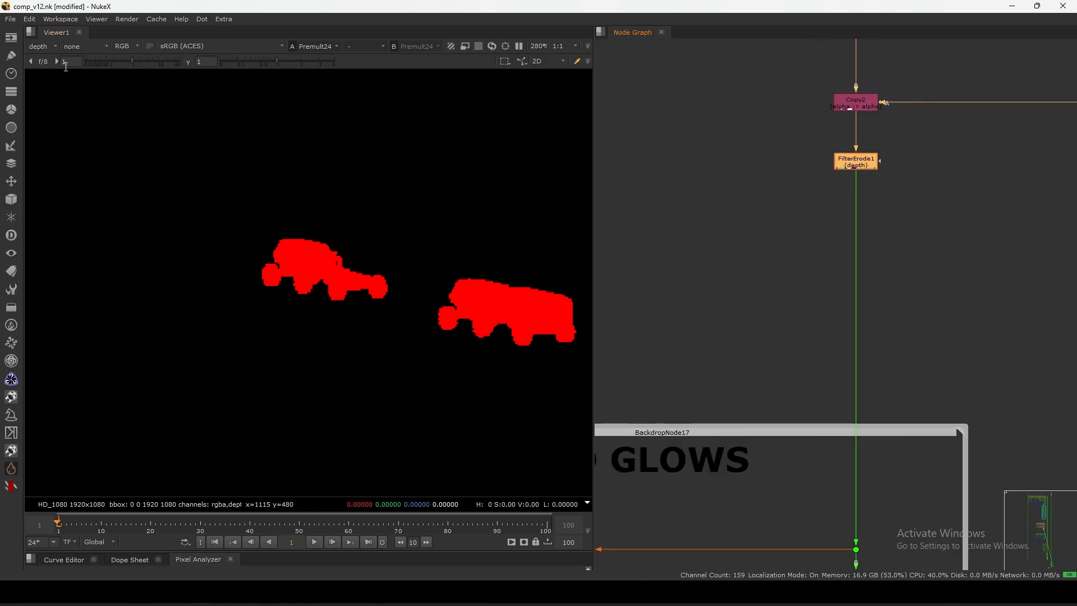
Switch the viewer back to rgba and look over the lights and glows group around Premult24.
left_click(42, 47)
left_click(51, 82)
scroll(784, 357, "down", 5)
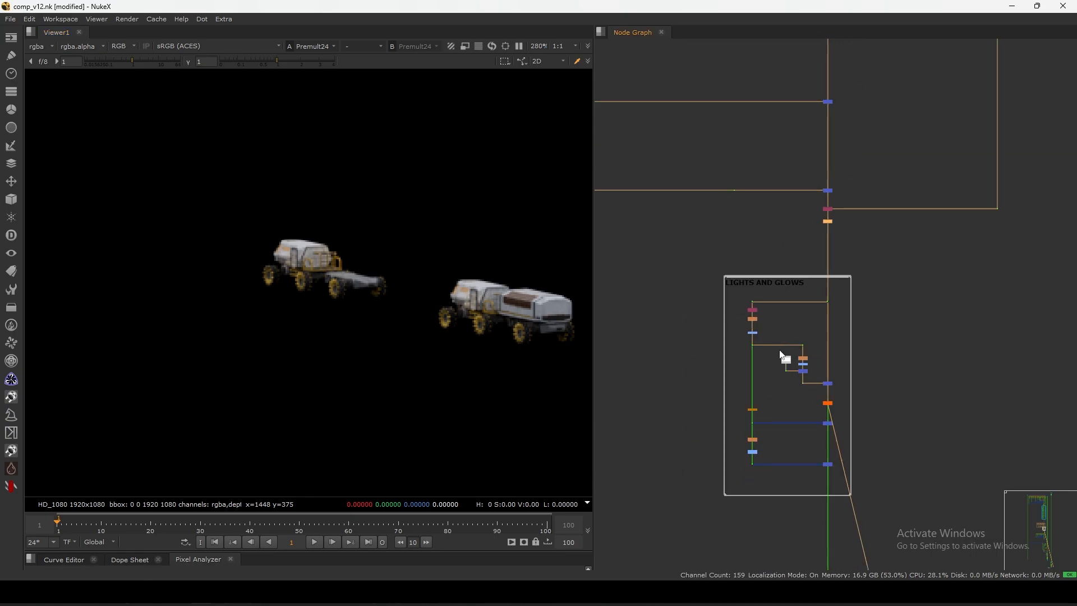
scroll(813, 263, "up", 5)
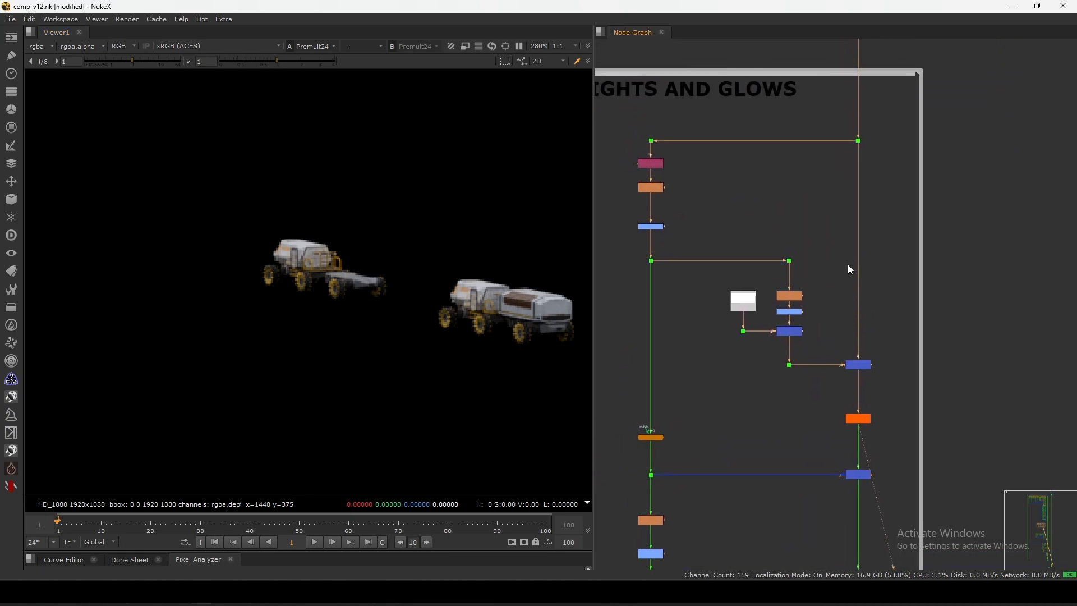
scroll(738, 267, "down", 5)
View the two merges below Premult24 that add the glow branches, ending at Merge149.
left_click_drag(712, 192, 755, 415)
scroll(838, 315, "up", 4)
left_click_drag(825, 274, 868, 306)
key("1")
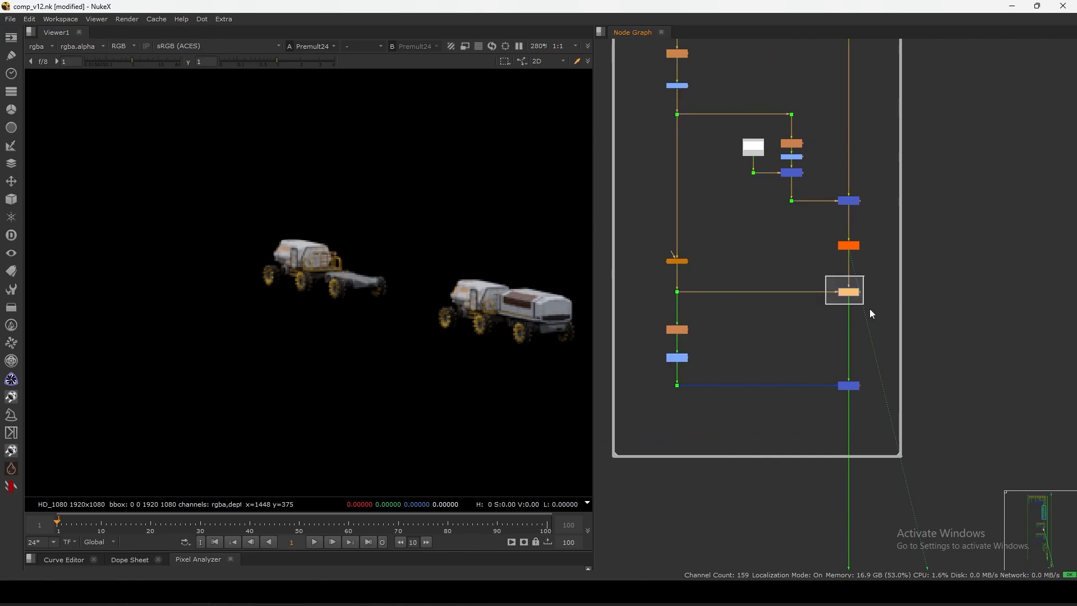
left_click_drag(820, 368, 888, 413)
key("1")
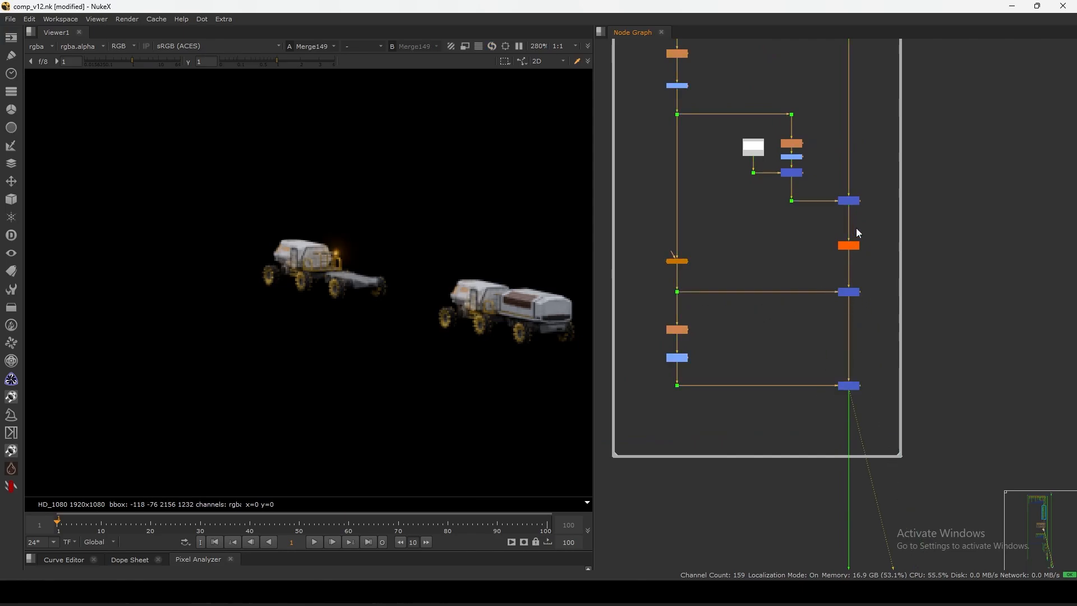
Follow the vehicle branch below Merge149 and view its final output at Dot136.
left_click(848, 385)
scroll(824, 328, "down", 6)
middle_click_drag(831, 392, 808, 317)
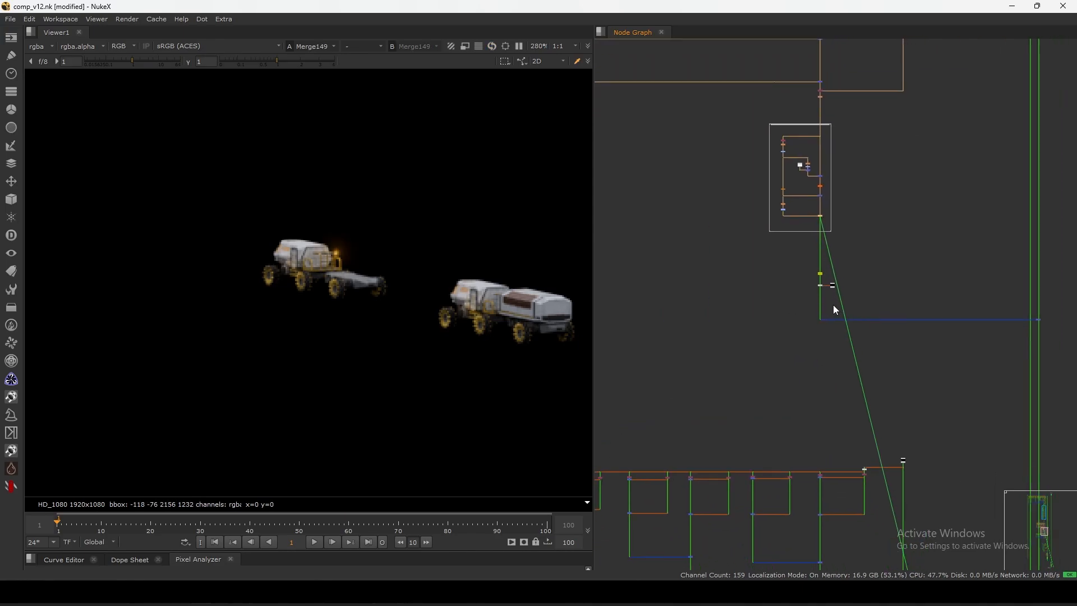
scroll(833, 306, "up", 3)
scroll(871, 257, "up", 4)
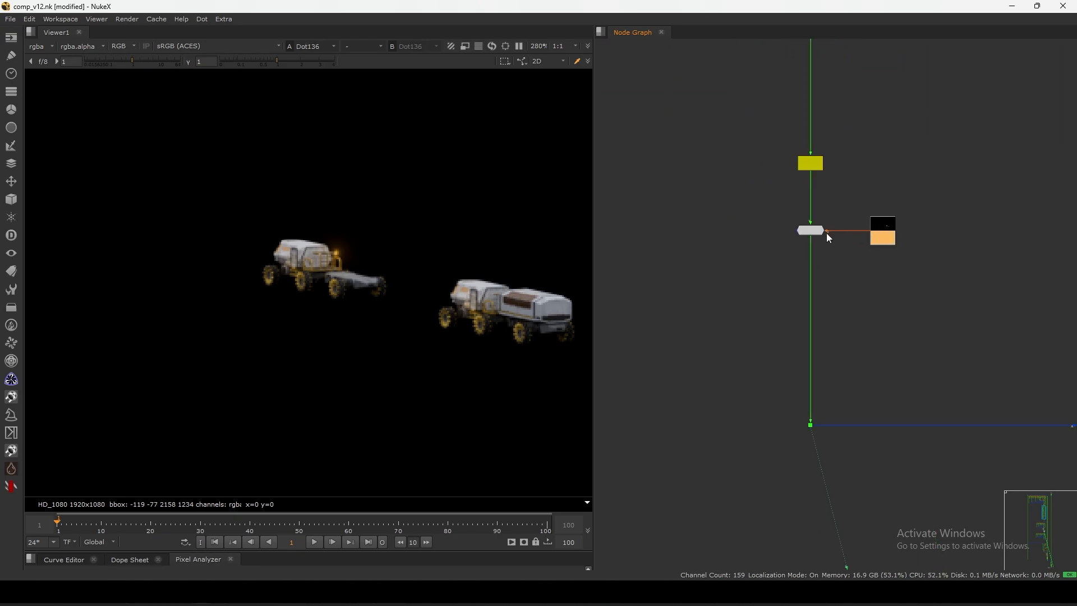
left_click(812, 232)
key("1")
Follow the vehicle branch into the main pipe and view the merged result at Merge77.
scroll(786, 331, "down", 8)
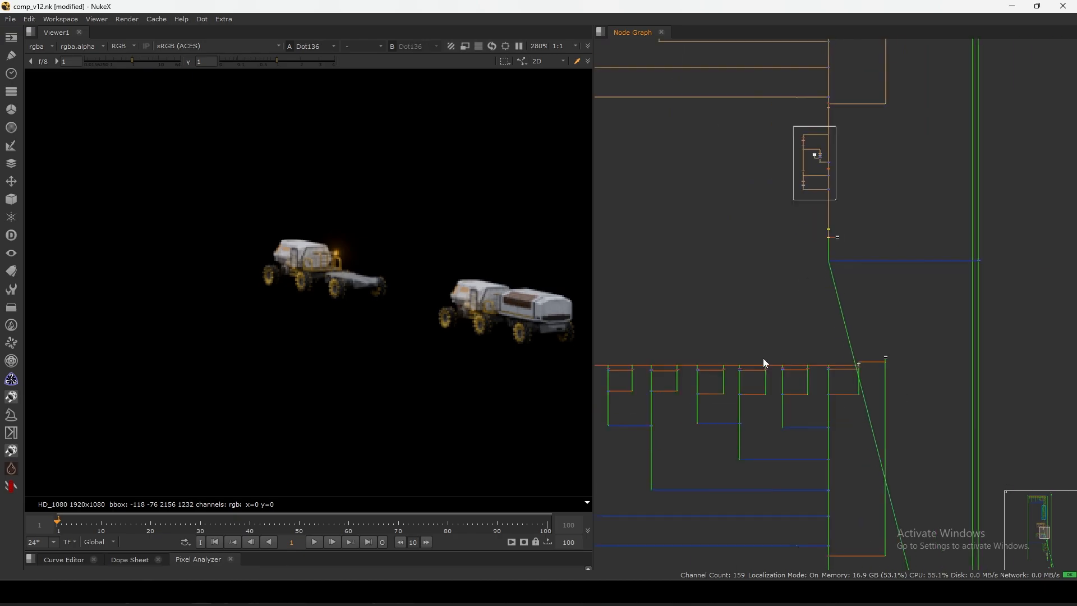
scroll(871, 221, "up", 3)
left_click_drag(924, 178, 845, 245)
key("1")
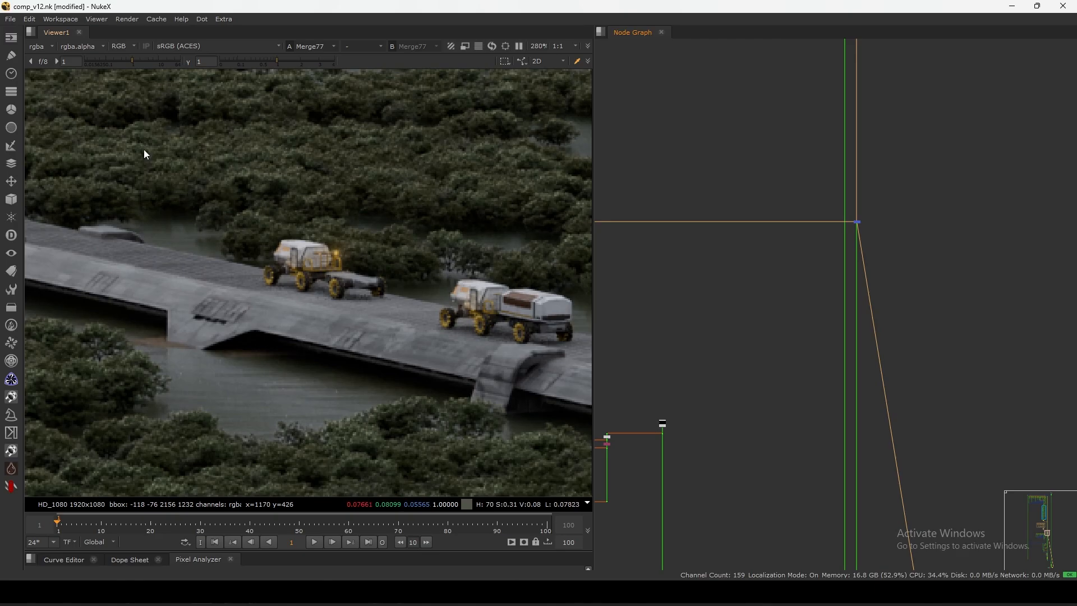
Check the P and depth layers at Merge77, lowering the viewer gain until the depth differences show.
left_click(39, 47)
left_click(55, 117)
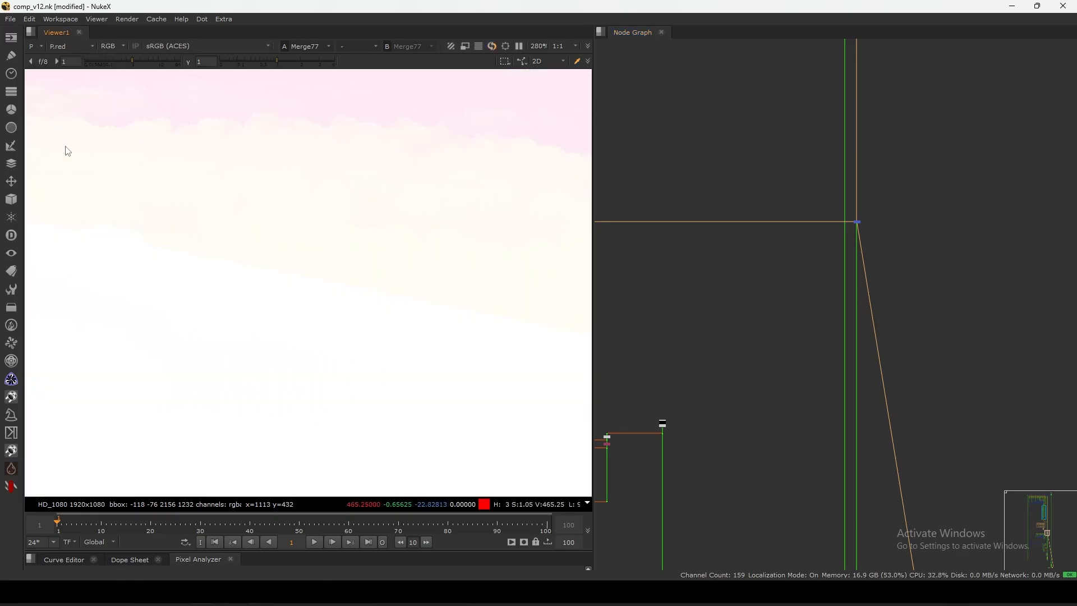
left_click(37, 47)
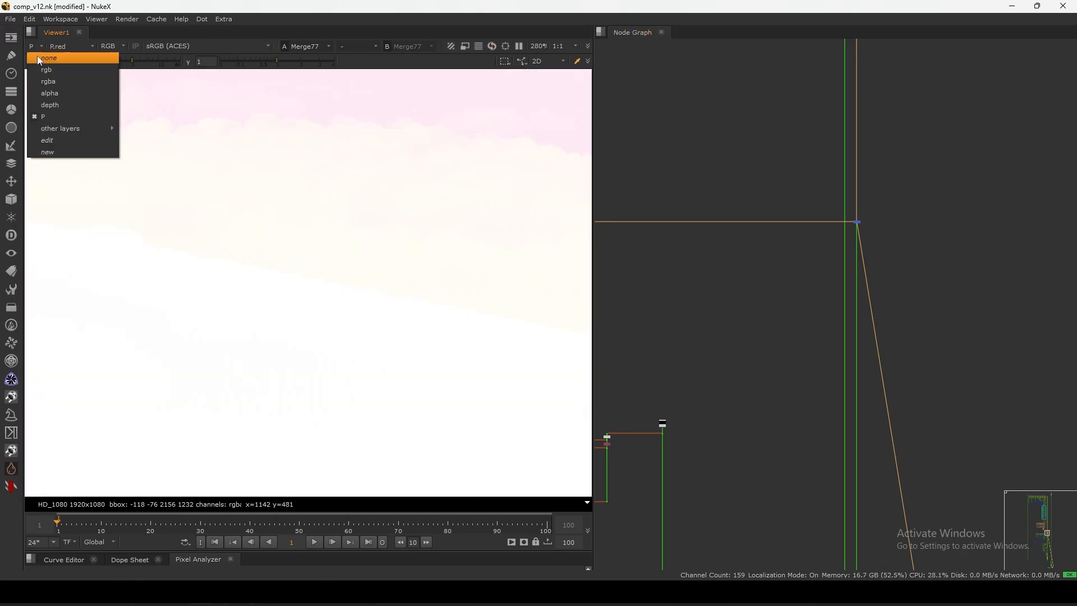
left_click(52, 106)
left_click_drag(114, 66, 80, 71)
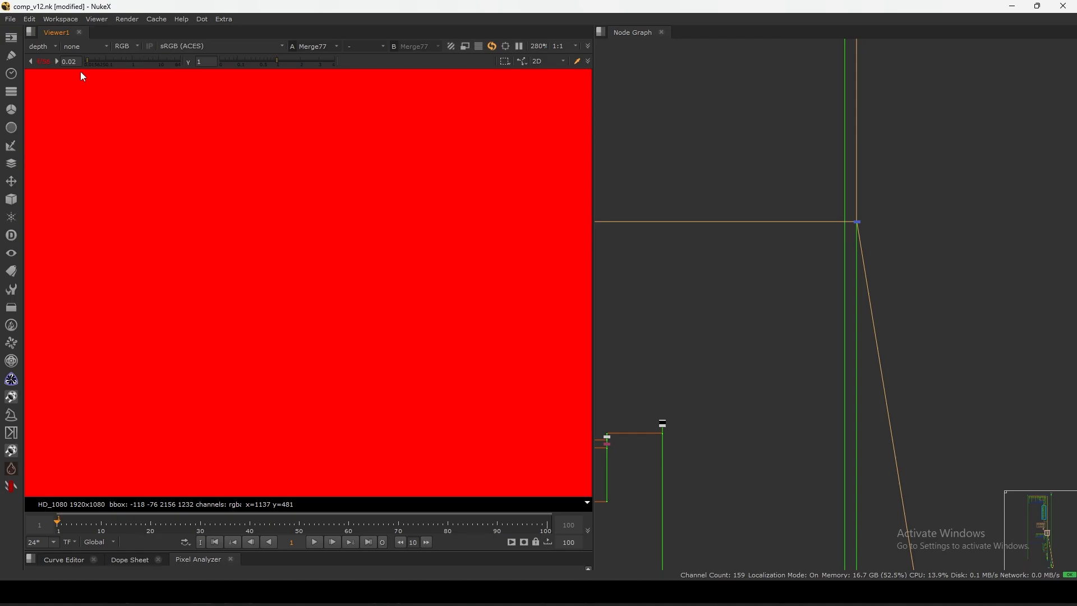
left_click(31, 62)
left_click(31, 62)
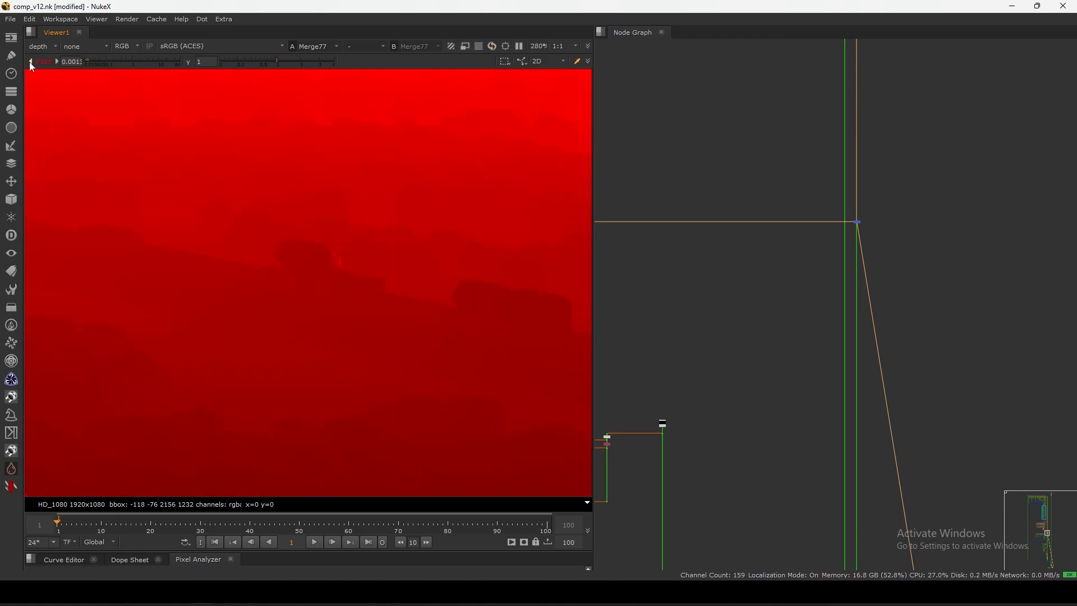
left_click(31, 62)
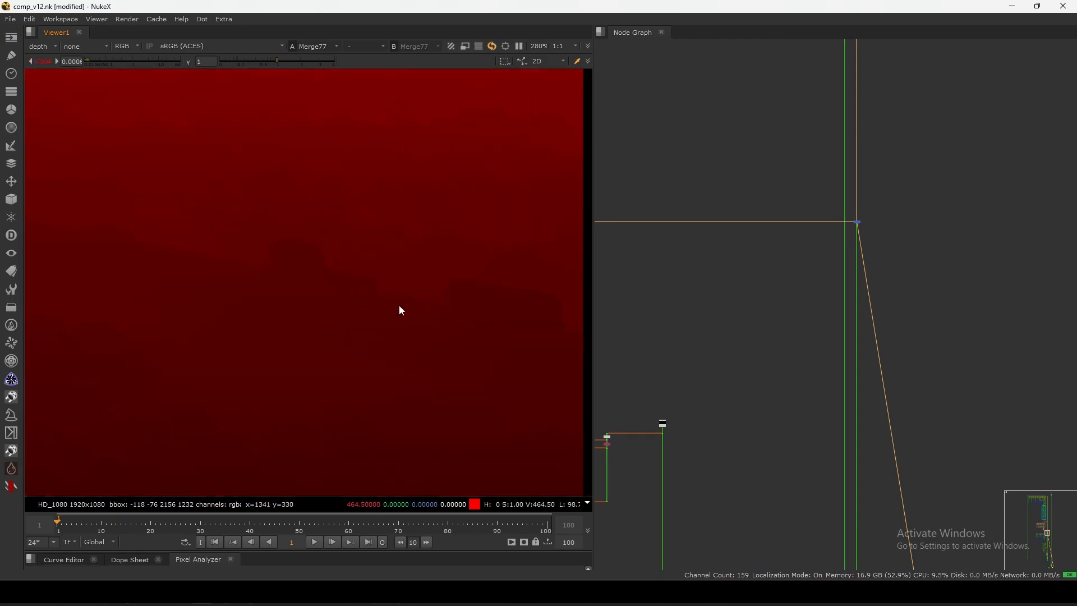
Disable FilterErode1 above the lights and glows group and examine the vehicles' depth edges at Merge77.
scroll(840, 314, "down", 3)
scroll(821, 203, "up", 8)
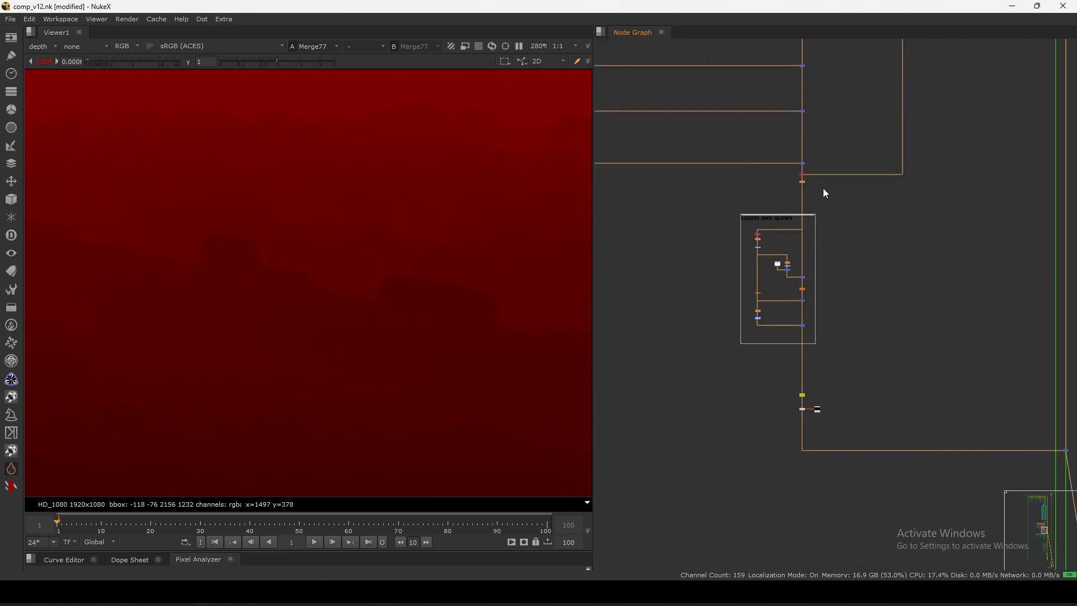
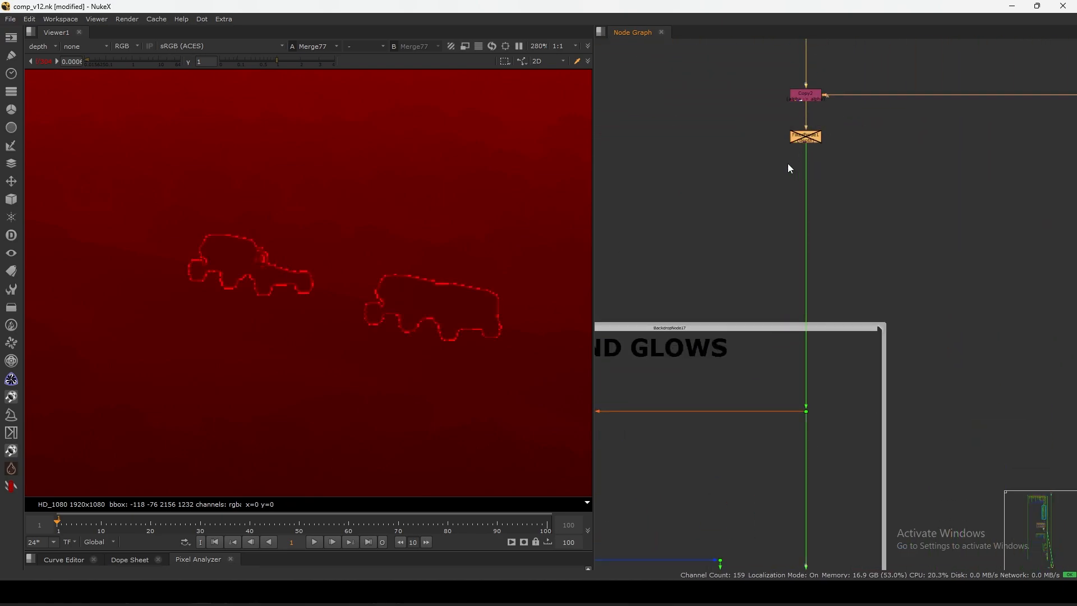
left_click_drag(548, 234, 334, 373)
middle_click_drag(455, 309, 413, 319)
scroll(414, 322, "up", 5)
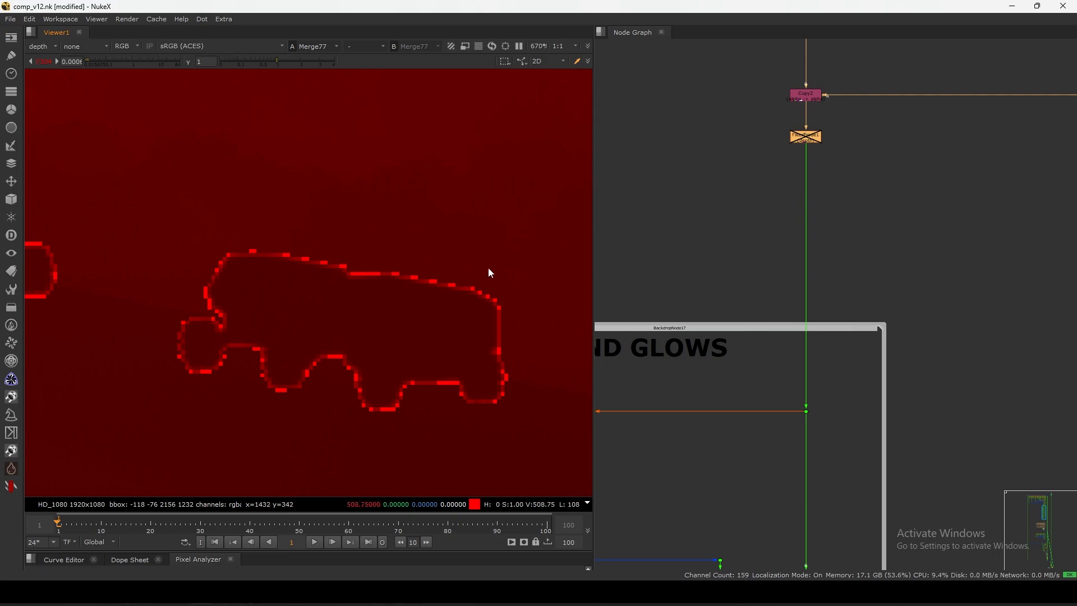
View the depth channel at Copy2 and at the disabled FilterErode1.
left_click_drag(741, 191, 851, 129)
left_click(808, 97)
key("1")
left_click(789, 103)
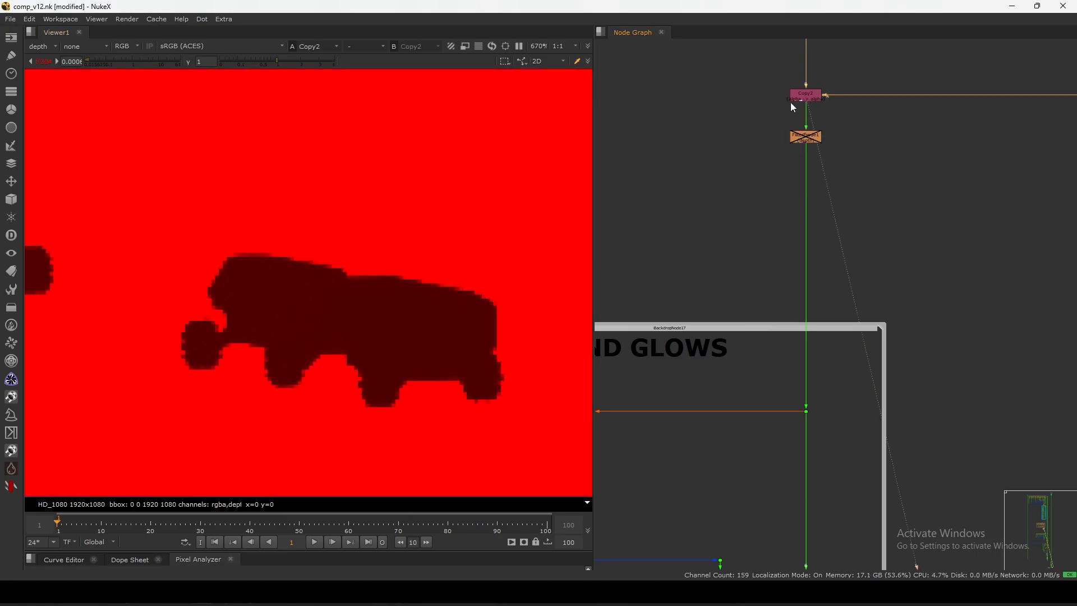
left_click(801, 137)
key("1")
View Premult24's depth with the erode disabled and examine the vehicle's edge pixels up close.
scroll(801, 288, "down", 6)
middle_click_drag(801, 465, 824, 286)
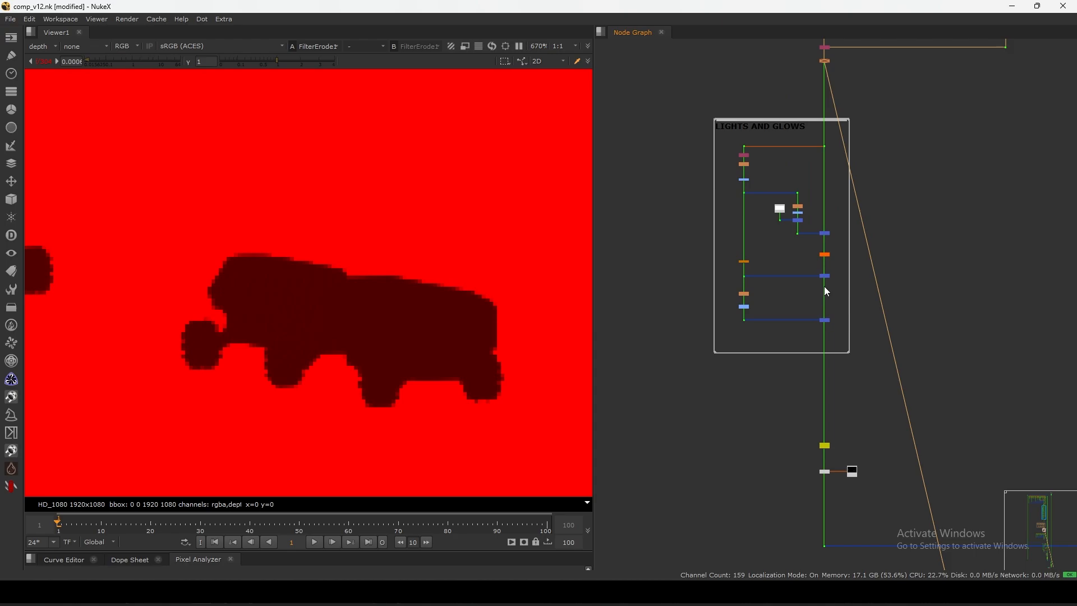
scroll(823, 262, "up", 5)
left_click(826, 242)
key("1")
scroll(390, 259, "up", 3)
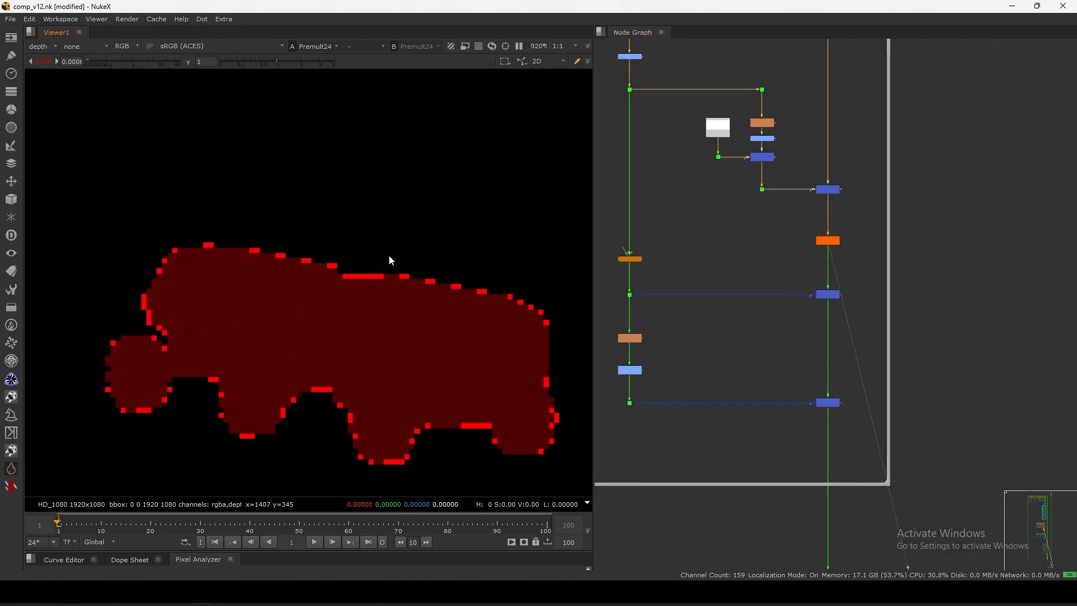
scroll(746, 189, "down", 5)
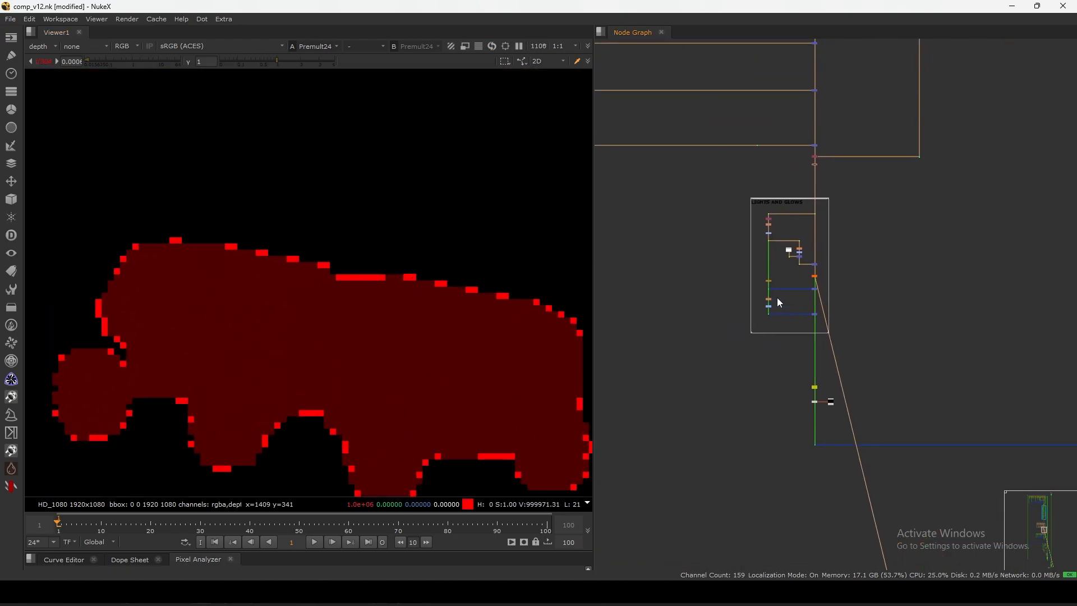
Re-enable FilterErode1 above the lights and glows group and examine the vehicle's depth edges at Premult24 and Merge77.
scroll(819, 163, "up", 6)
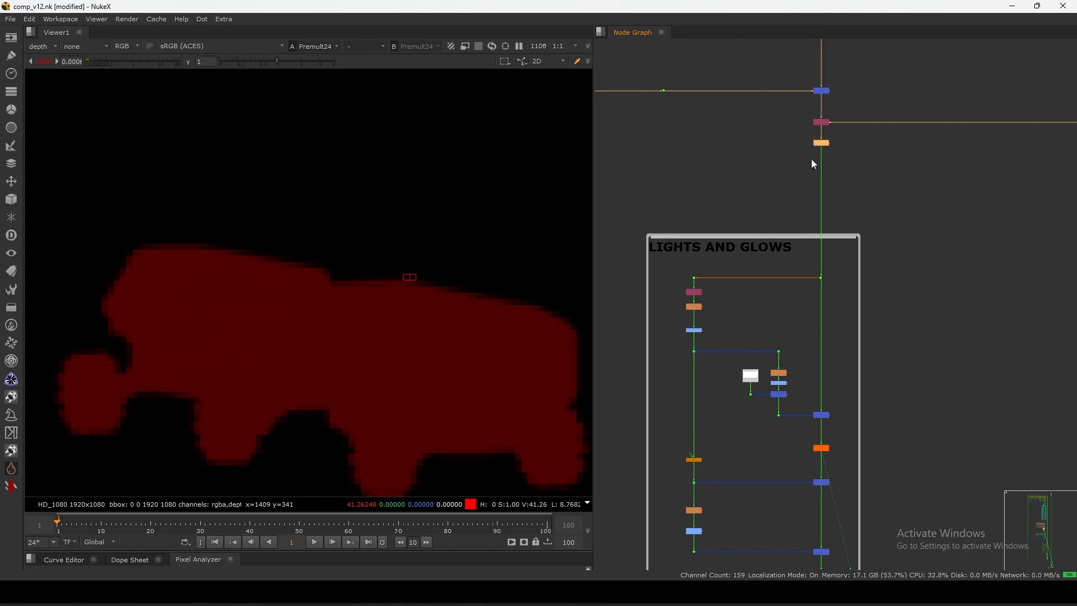
scroll(814, 158, "up", 2)
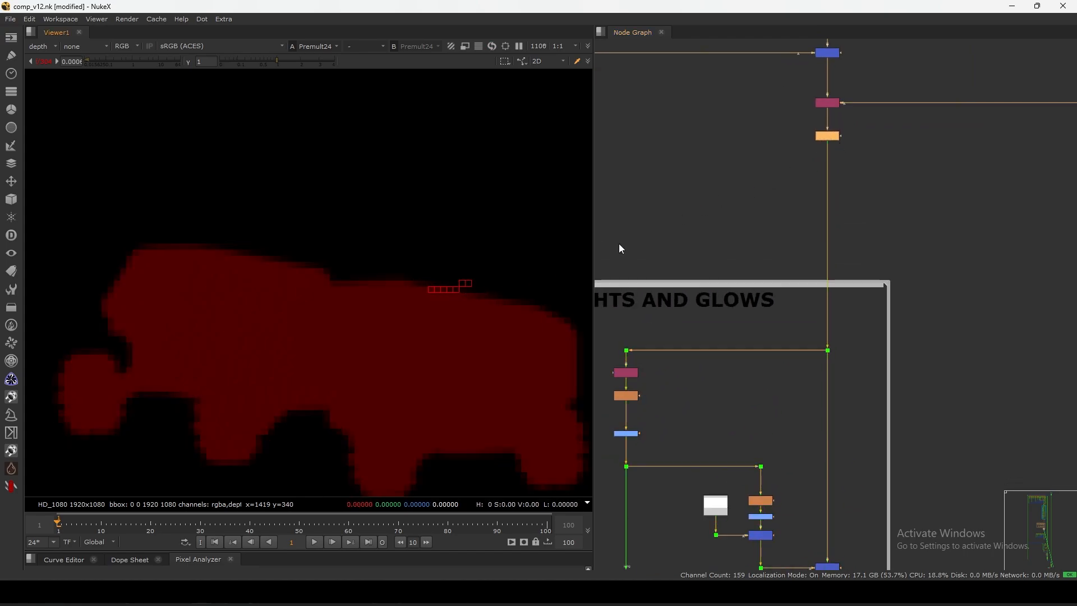
scroll(823, 334, "down", 6)
scroll(827, 227, "up", 3)
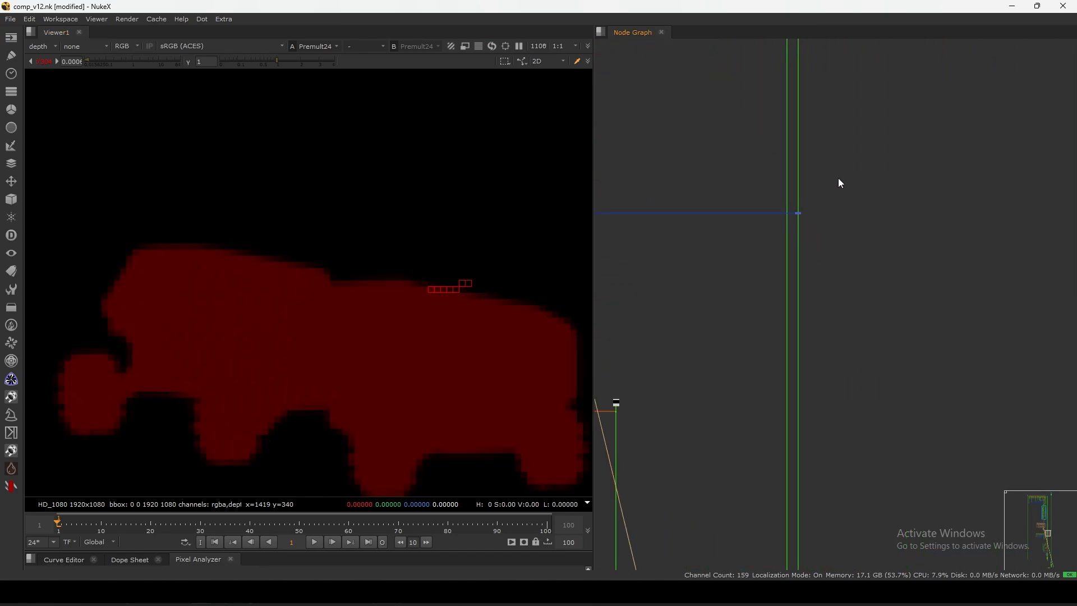
left_click_drag(854, 171, 779, 240)
key("1")
middle_click_drag(740, 255, 856, 229)
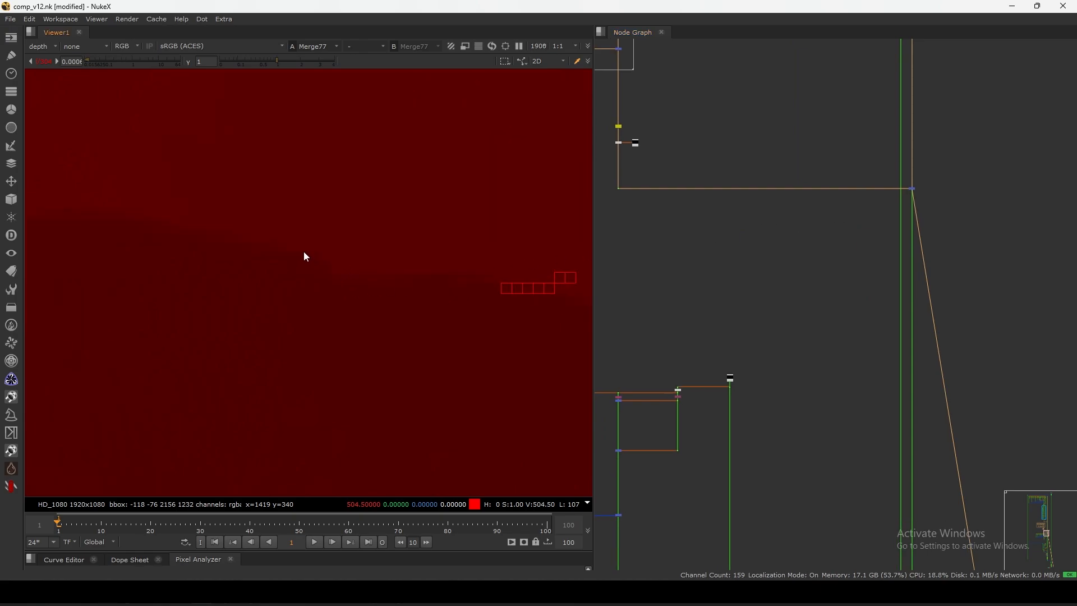
middle_click_drag(449, 280, 340, 282)
left_click_drag(505, 301, 496, 307, "ctrl")
scroll(709, 234, "down", 5)
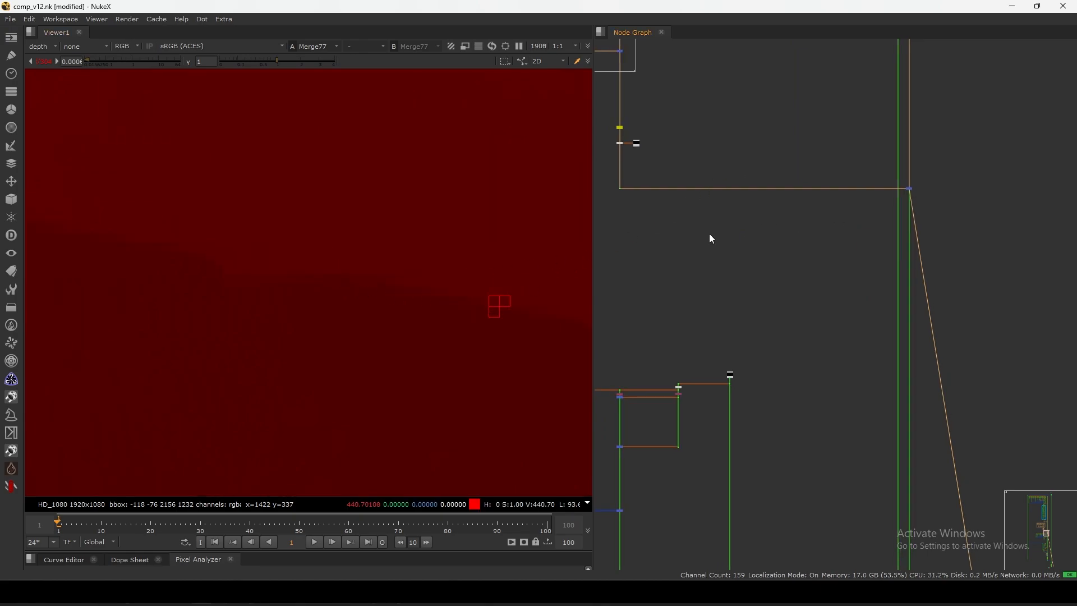
Toggle FilterErode1 off and on again to compare the vehicle's depth edges at Merge77.
middle_click_drag(671, 137, 763, 241)
scroll(785, 150, "up", 10)
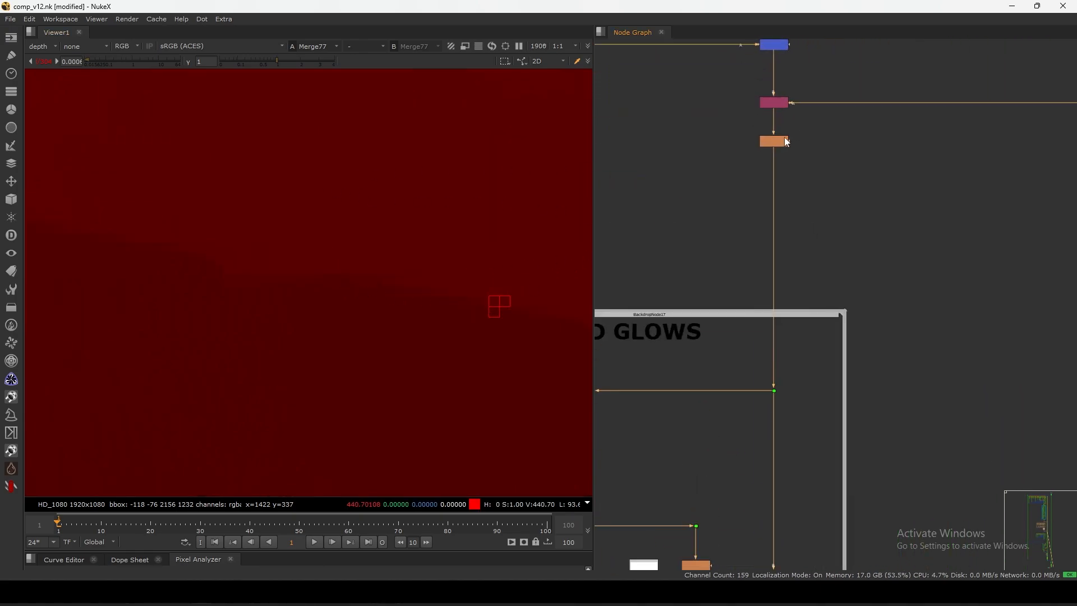
scroll(418, 309, "down", 4)
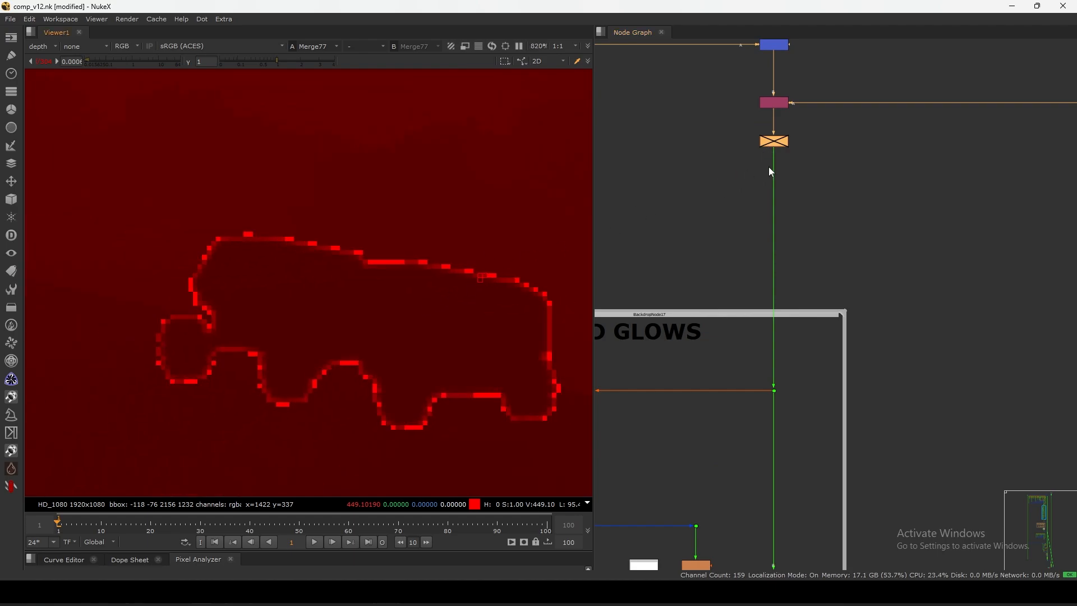
key("d")
Open FilterErode1's properties and check its size and channels, keeping the depth layer selected.
scroll(780, 145, "up", 3)
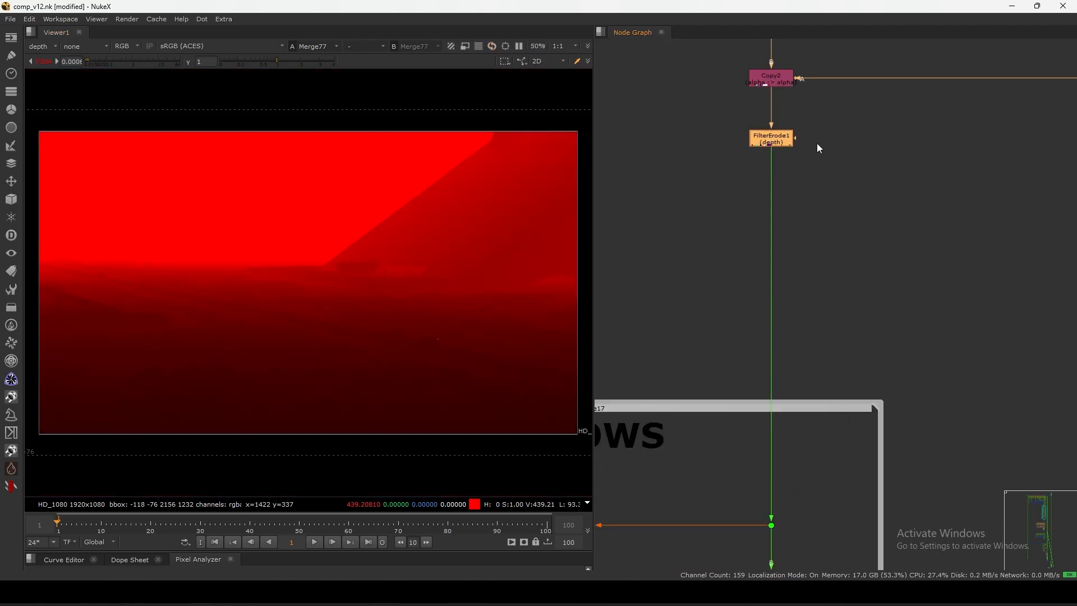
double_click(772, 141)
left_click(456, 139)
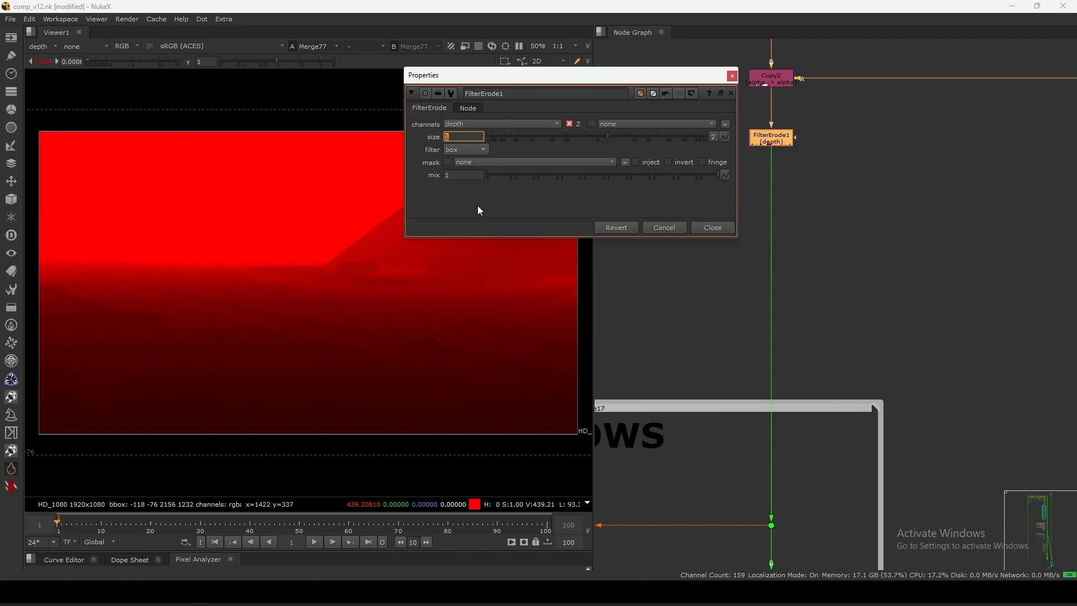
left_click(479, 193)
left_click(525, 124)
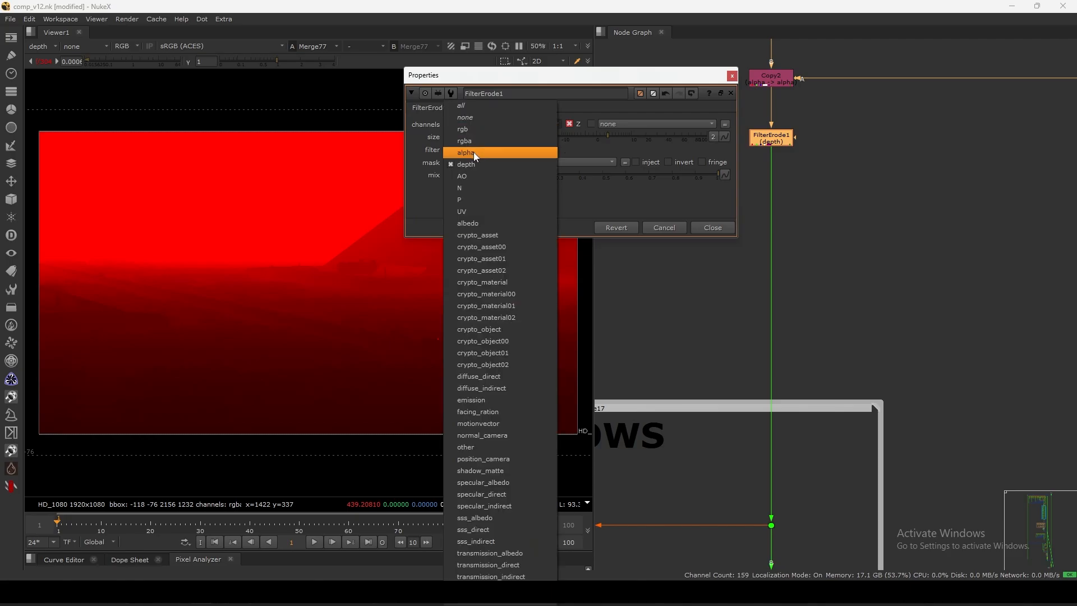
left_click(466, 164)
View the depth channel at Dot136 and inspect the nodes at the end of the lights and glows branch.
scroll(749, 254, "down", 5)
scroll(794, 264, "up", 5)
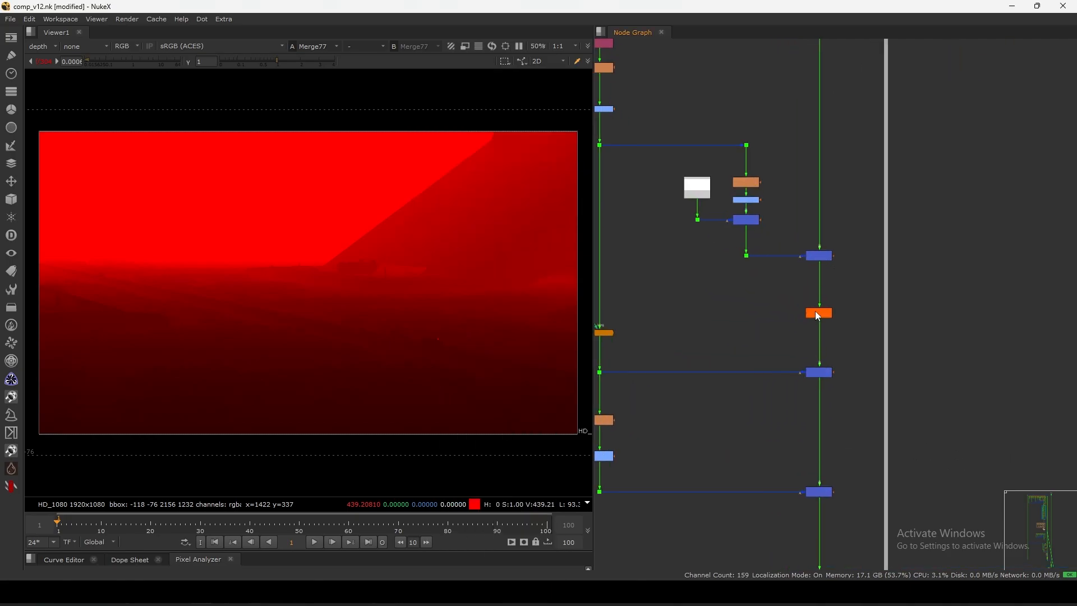
scroll(831, 303, "down", 6)
middle_click_drag(779, 433, 746, 186)
left_click_drag(833, 282, 737, 374)
key("1")
scroll(806, 354, "down", 3)
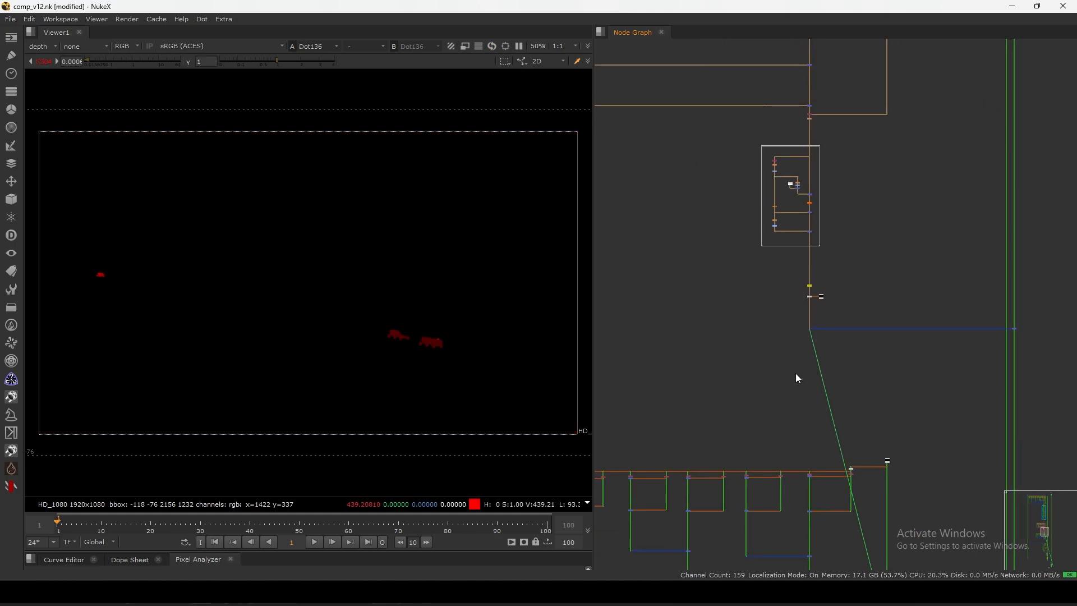
scroll(810, 329, "up", 1)
scroll(814, 297, "up", 5)
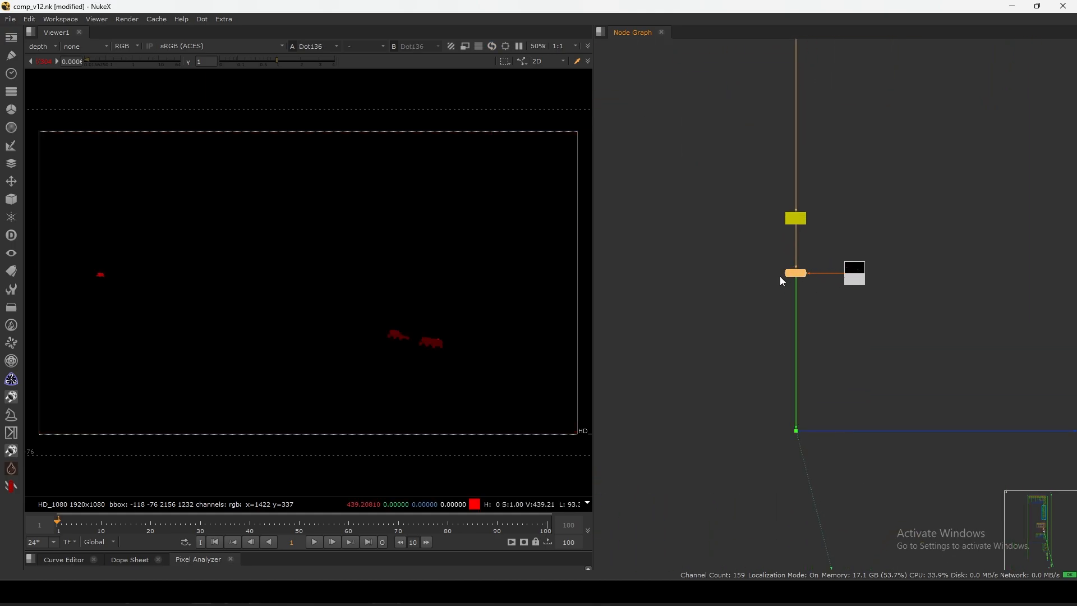
Switch the viewer from depth to the RGB colour channels and view the merged result at Merge77.
left_click(43, 46)
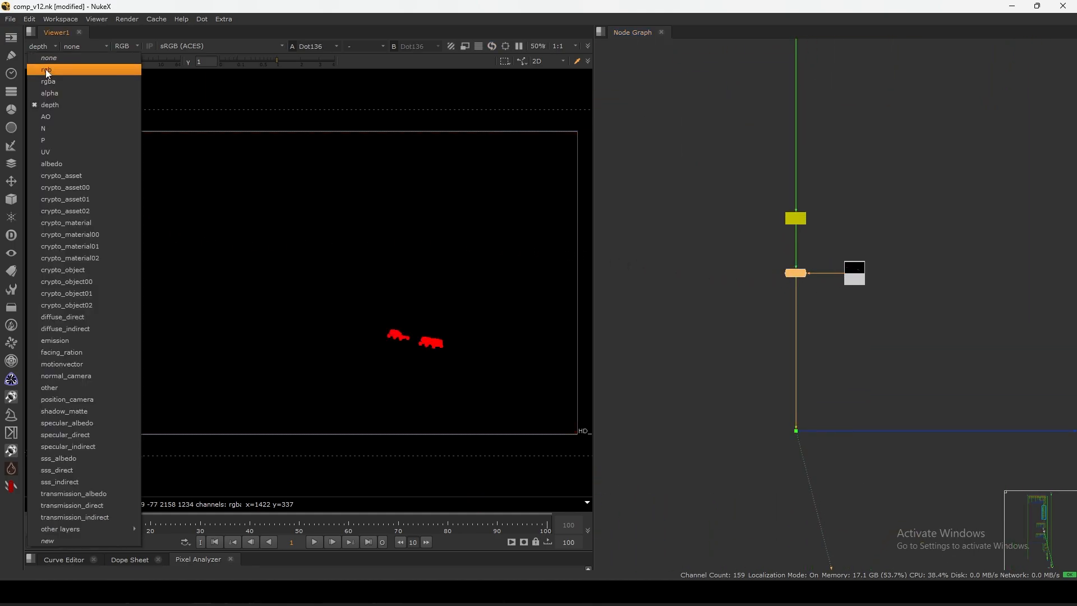
left_click(46, 69)
scroll(858, 265, "down", 6)
middle_click_drag(846, 344, 724, 319)
left_click_drag(910, 262, 952, 305)
key("1")
middle_click_drag(908, 401, 886, 231)
scroll(917, 149, "down", 2)
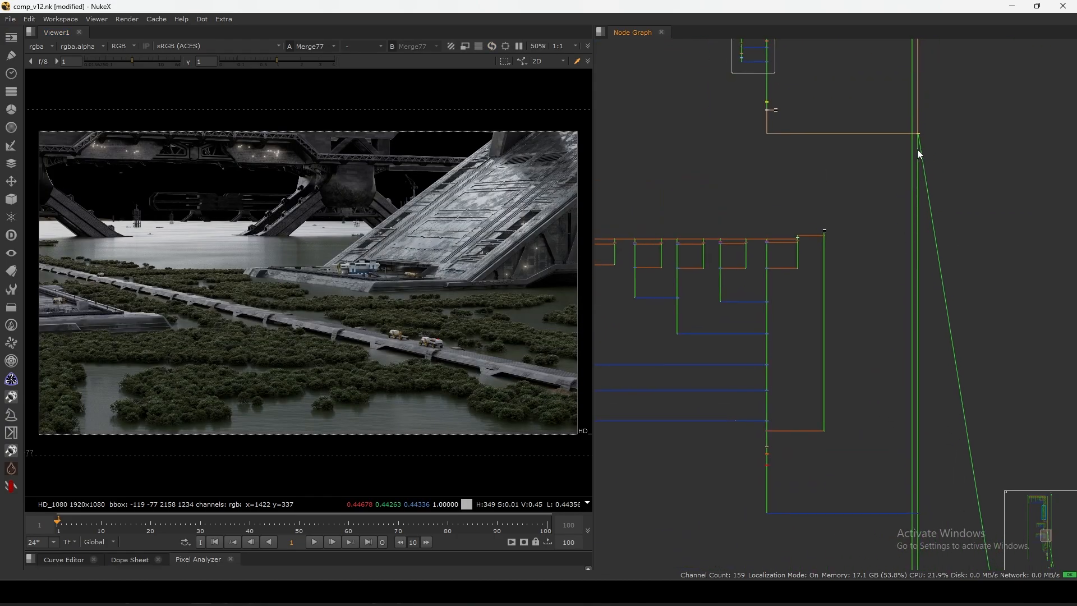
View the output of the next branch down at Dot137 and inspect the nodes above it.
left_click_drag(792, 440, 746, 521)
key("1")
middle_click_drag(765, 464, 778, 257)
scroll(777, 257, "up", 5)
middle_click_drag(797, 157, 802, 216)
scroll(802, 217, "up", 2)
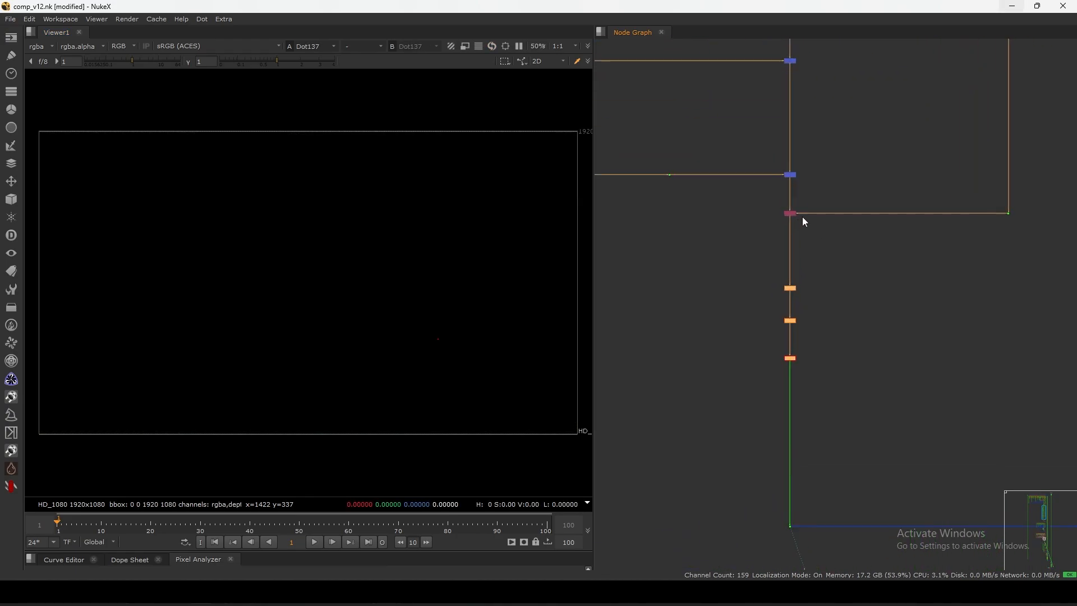
View Copy3 to examine the element at the frame's edge, and return the viewer to Dot137.
left_click_drag(819, 193, 745, 259)
key("1")
middle_click_drag(763, 243, 798, 248)
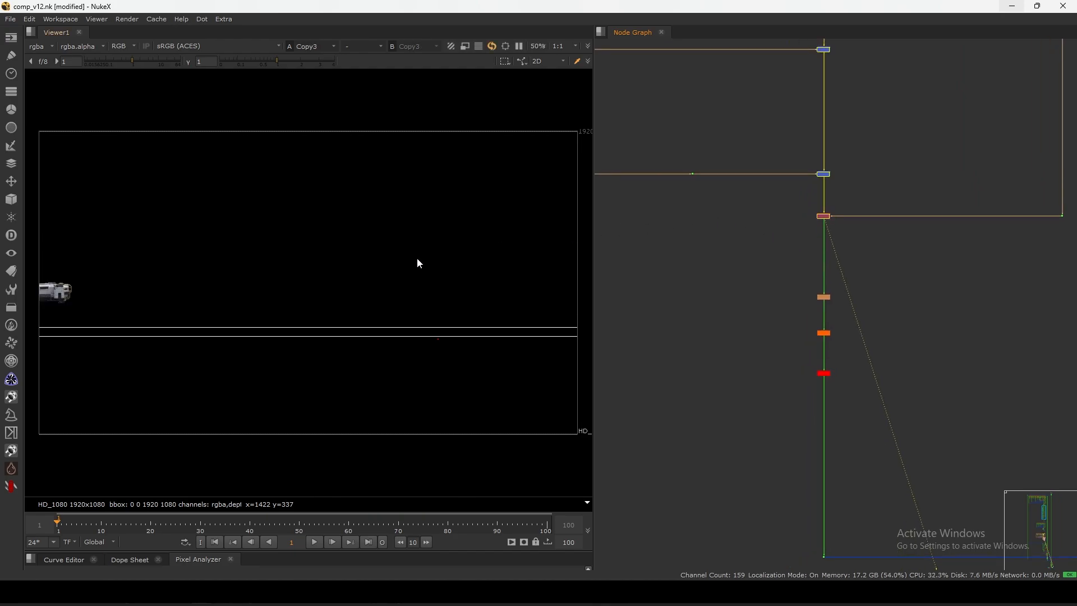
left_click_drag(113, 260, 96, 278)
scroll(753, 222, "down", 4)
middle_click_drag(766, 304, 738, 312)
left_click_drag(734, 298, 781, 361)
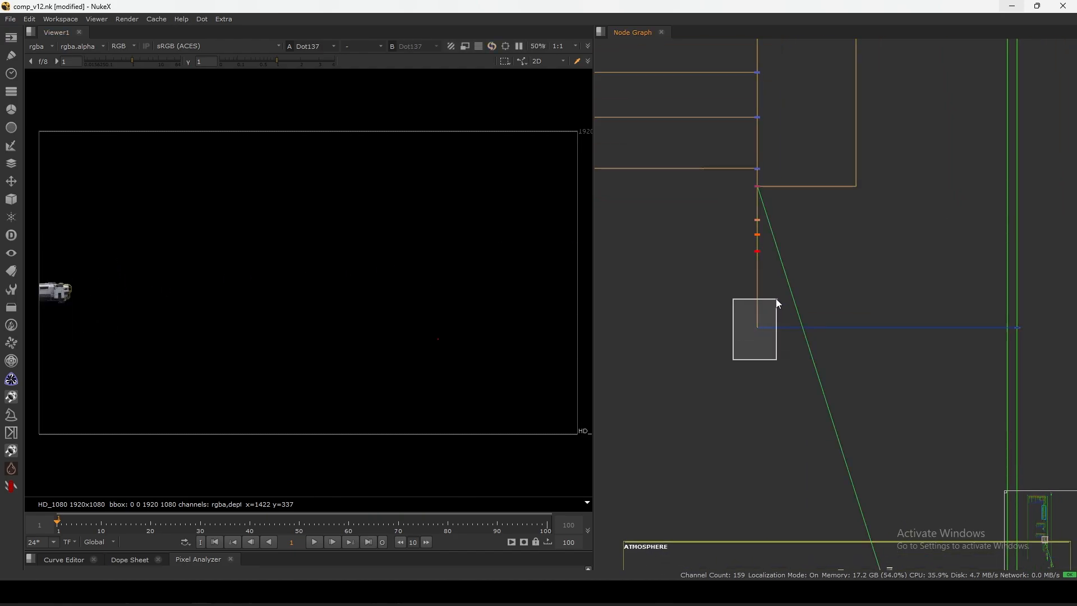
key("1")
Select the whole branch feeding Dot137 and view where it joins the main pipe at Merge79.
scroll(814, 217, "down", 3)
middle_click_drag(814, 217, 833, 232)
scroll(912, 265, "down", 4)
left_click_drag(928, 177, 664, 361)
middle_click_drag(872, 236, 828, 258)
left_click_drag(885, 197, 614, 383)
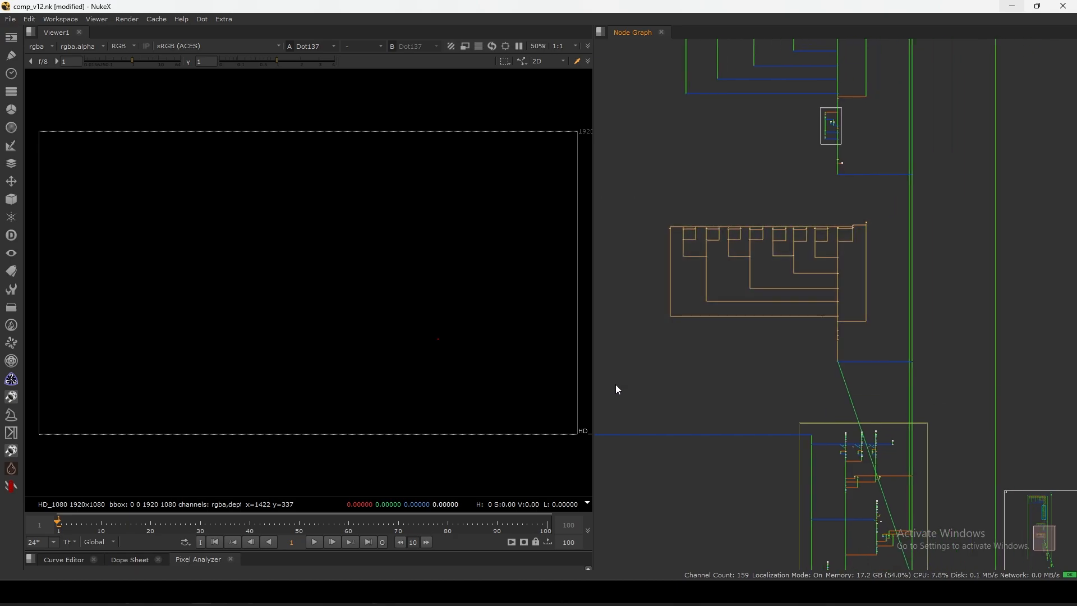
scroll(615, 385, "down", 4)
scroll(791, 353, "up", 8)
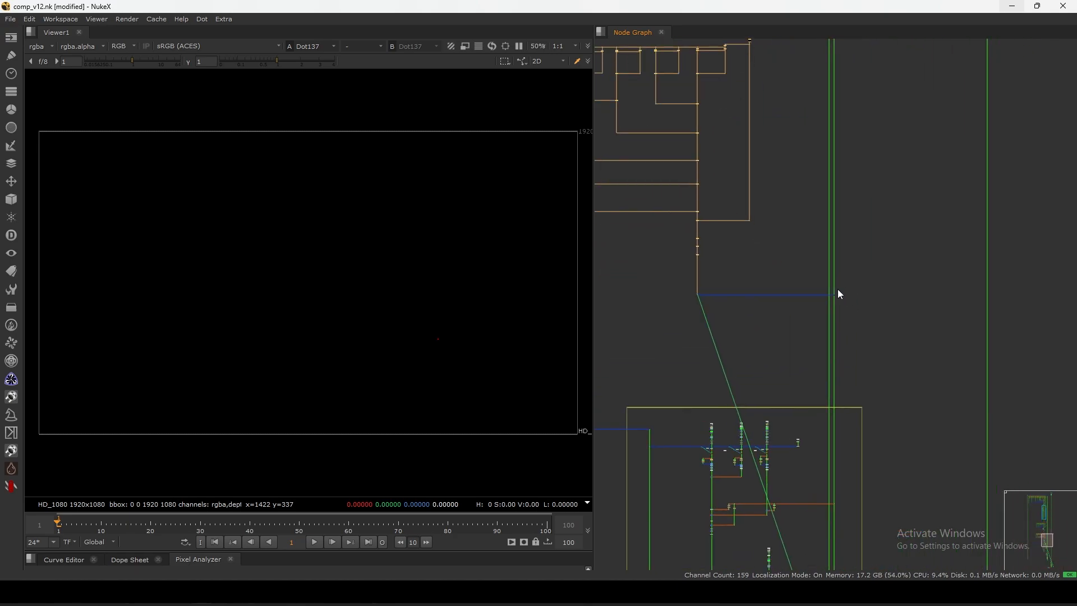
key("1")
Look over the ATMOSPHERE group and view its combined output at Dot290.
scroll(864, 192, "down", 6)
middle_click_drag(853, 301, 876, 267)
scroll(866, 204, "up", 3)
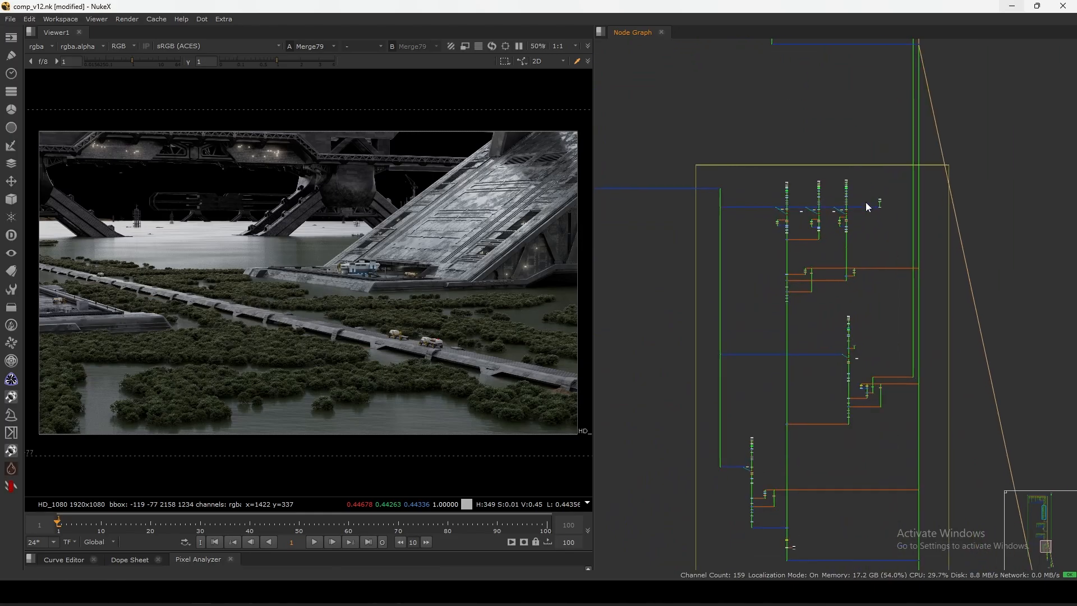
scroll(787, 200, "up", 4)
scroll(673, 149, "down", 2)
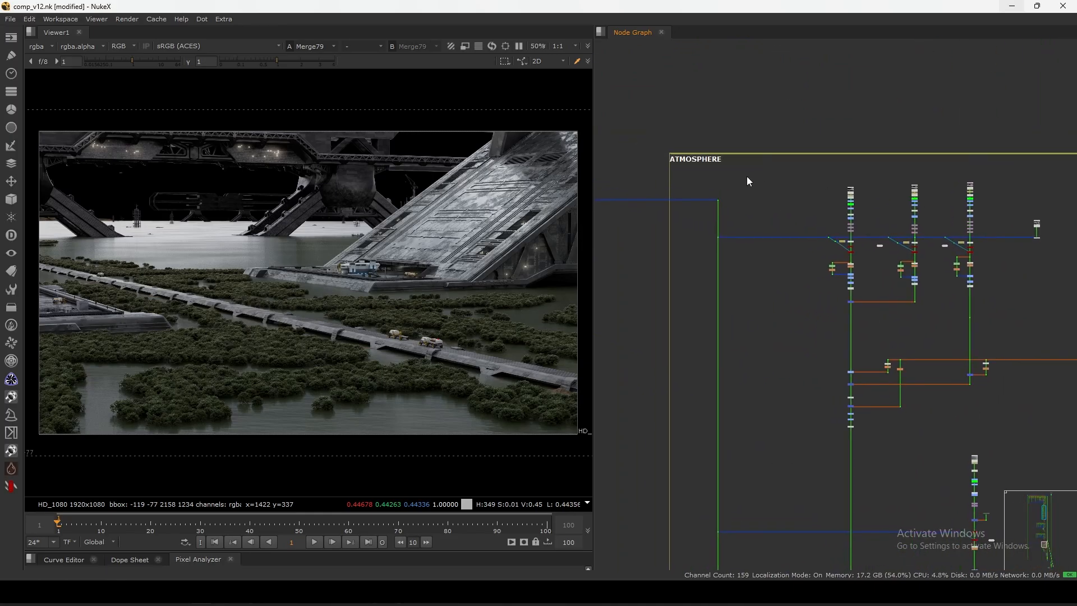
scroll(782, 308, "down", 3)
scroll(802, 382, "up", 3)
middle_click_drag(803, 382, 806, 293)
scroll(827, 360, "up", 4)
left_click(802, 368)
key("1")
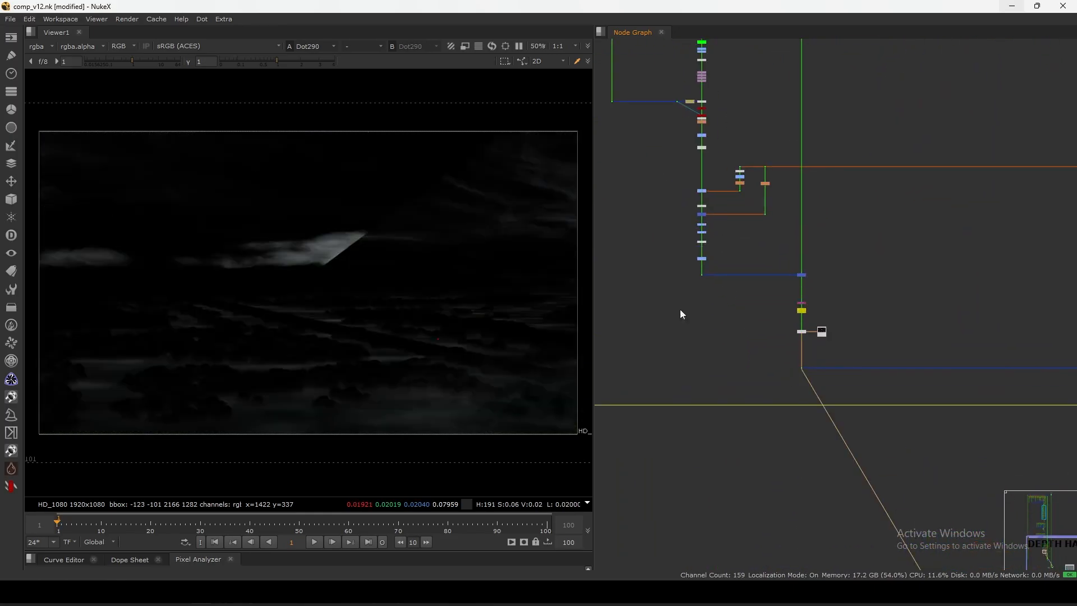
Raise the viewer gain to 6 and play the atmosphere sequence at Dot290 to examine its movement.
left_click(153, 62)
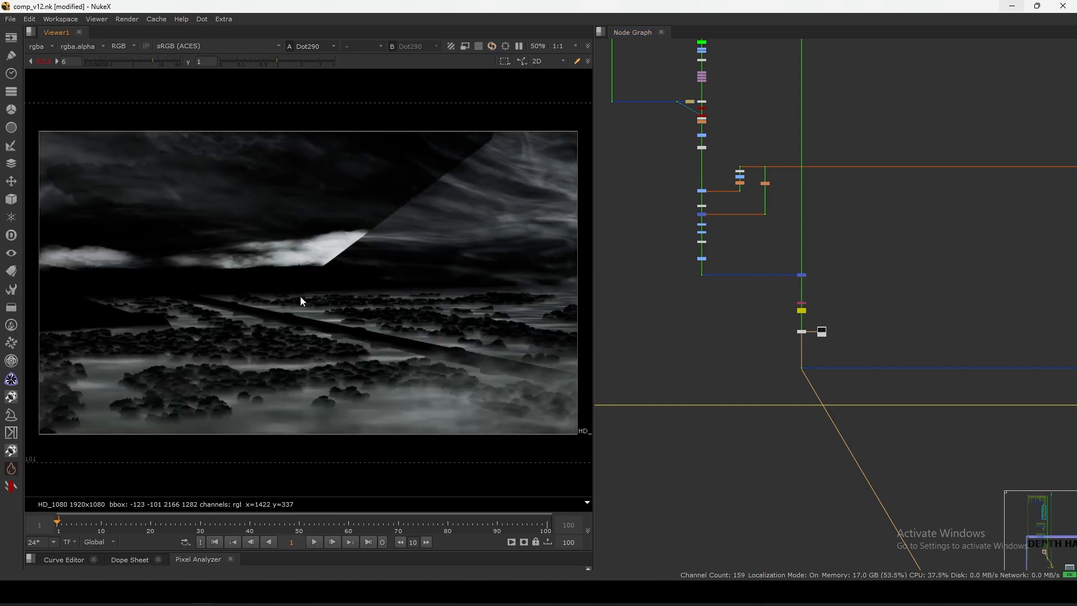
key("l")
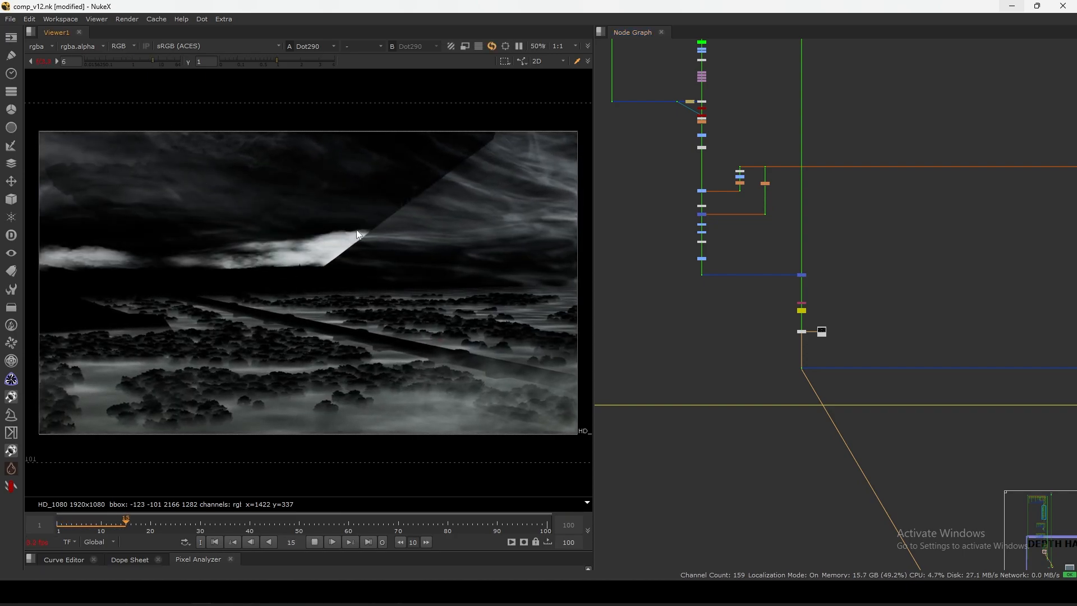
left_click_drag(380, 215, 241, 274, "ctrl+shift")
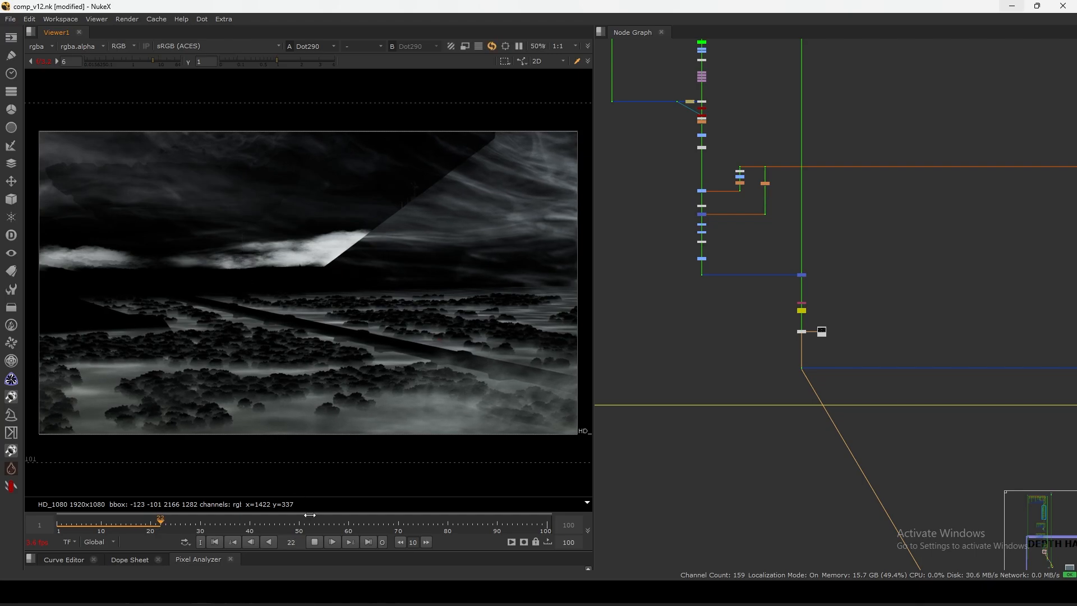
left_click(313, 542)
Replay the atmosphere sequence from frame 12, stop it and return to the first frame.
left_click_drag(170, 526, 111, 521)
left_click_drag(357, 228, 71, 282)
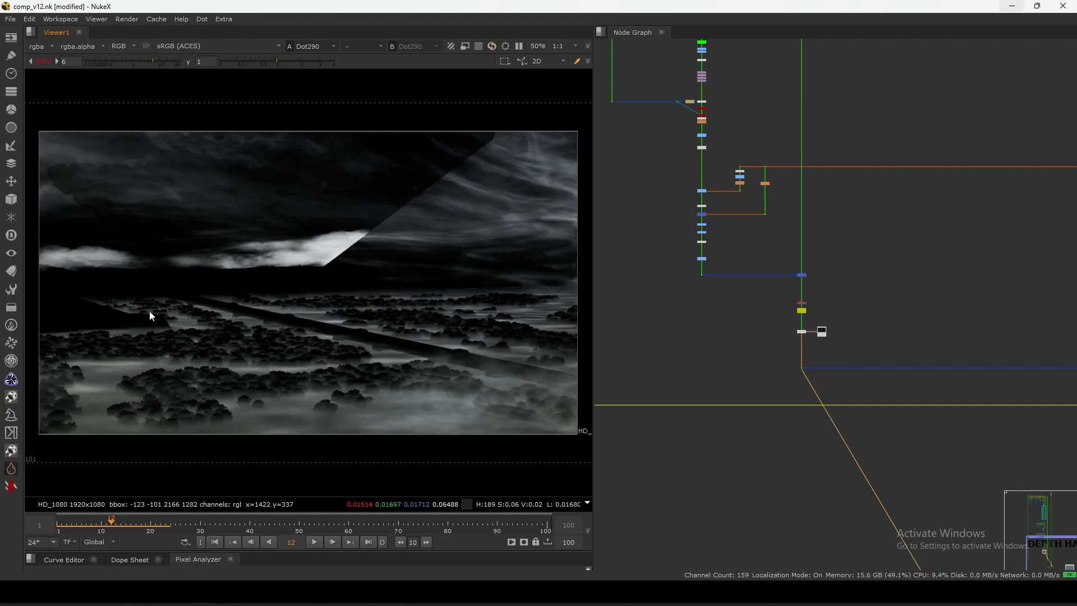
left_click(322, 542)
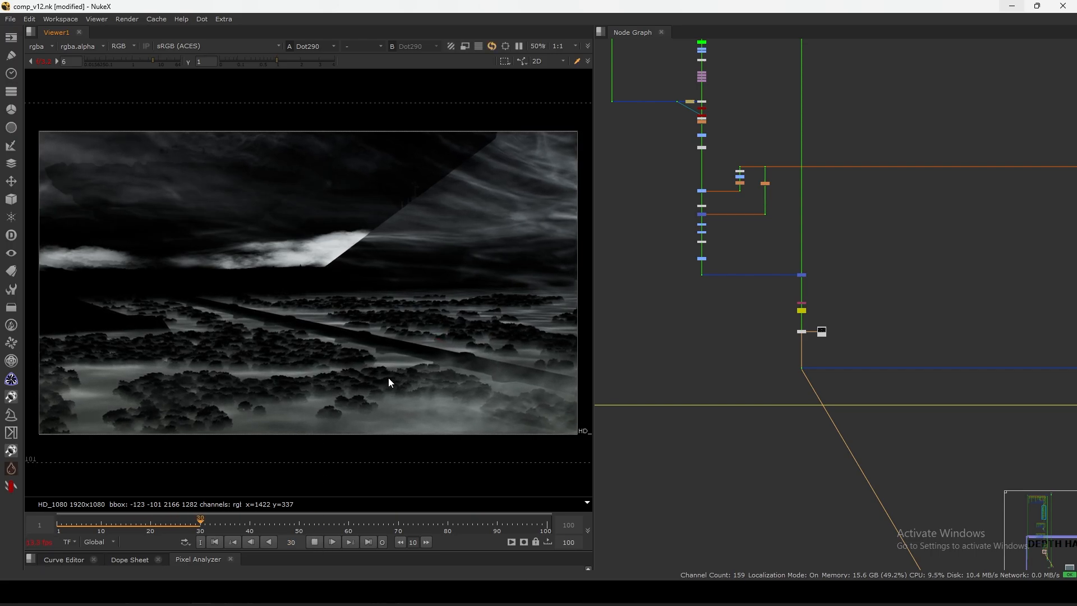
left_click(313, 543)
left_click(215, 542)
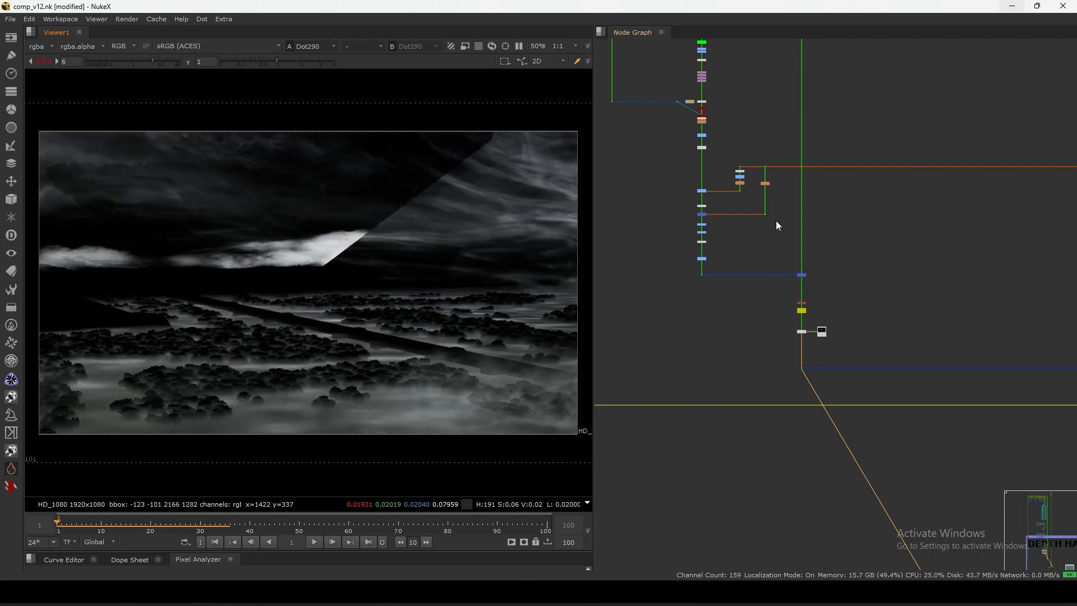
View Dot277, the camera feed of the ATMOSPHERE group, and trace its connection across the whole node graph.
scroll(776, 220, "down", 5)
middle_click_drag(792, 165, 828, 233)
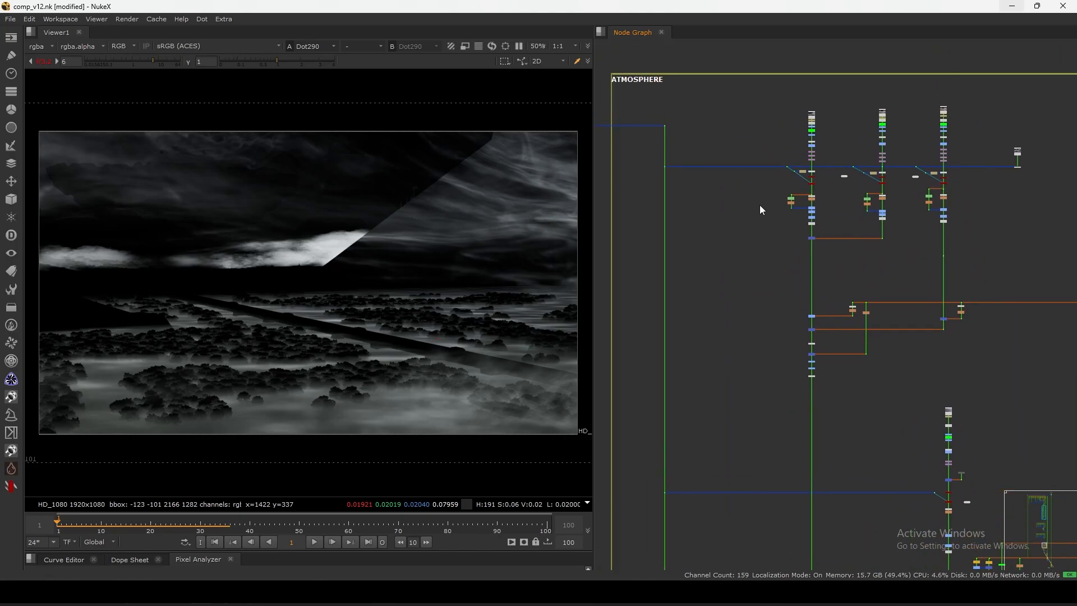
left_click_drag(698, 151, 654, 188)
key("1")
mouse_move(336, 263)
left_mouse_down("ctrl")
mouse_move(314, 274)
mouse_move(330, 267)
left_mouse_up("ctrl")
key("f")
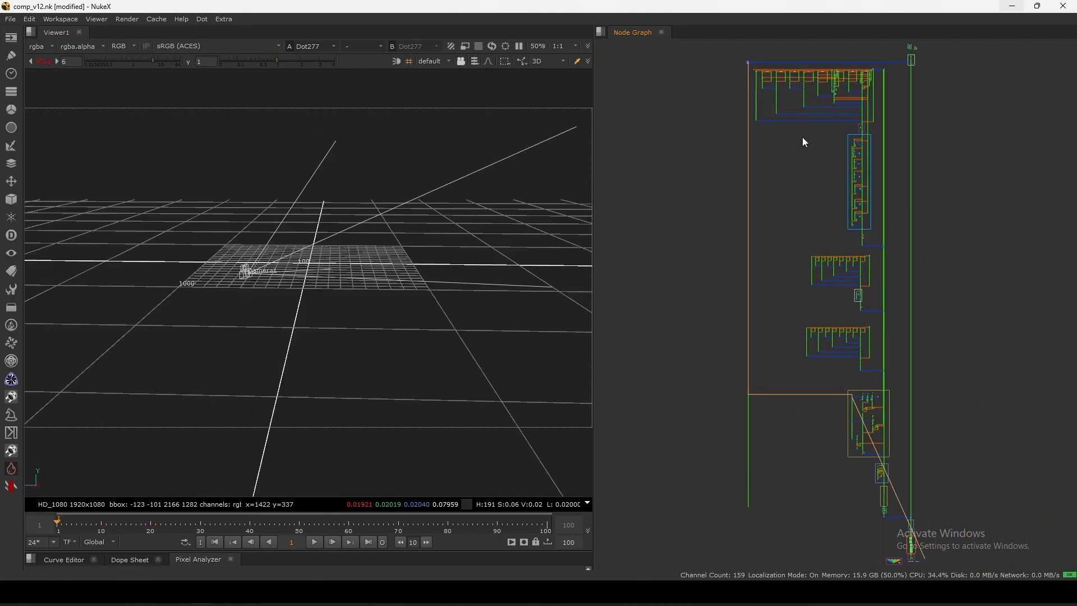
View Card8 above the ScanlineRender4 node and examine its projected cloud in 3D space.
middle_click_drag(866, 399, 786, 343)
scroll(788, 344, "up", 6)
scroll(799, 360, "up", 8)
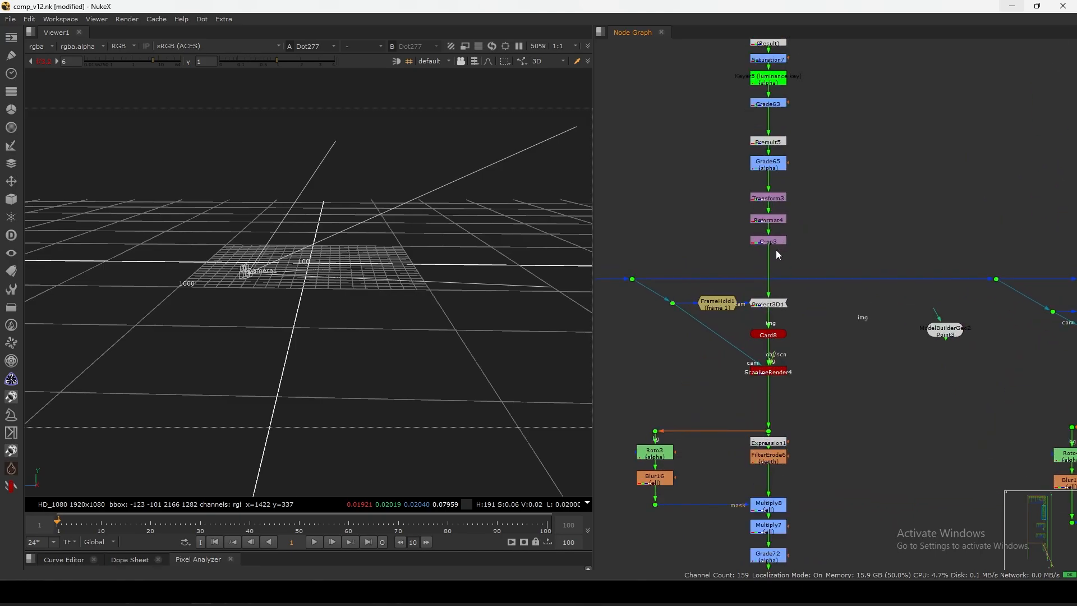
left_click(771, 334)
key("1")
left_click(718, 284)
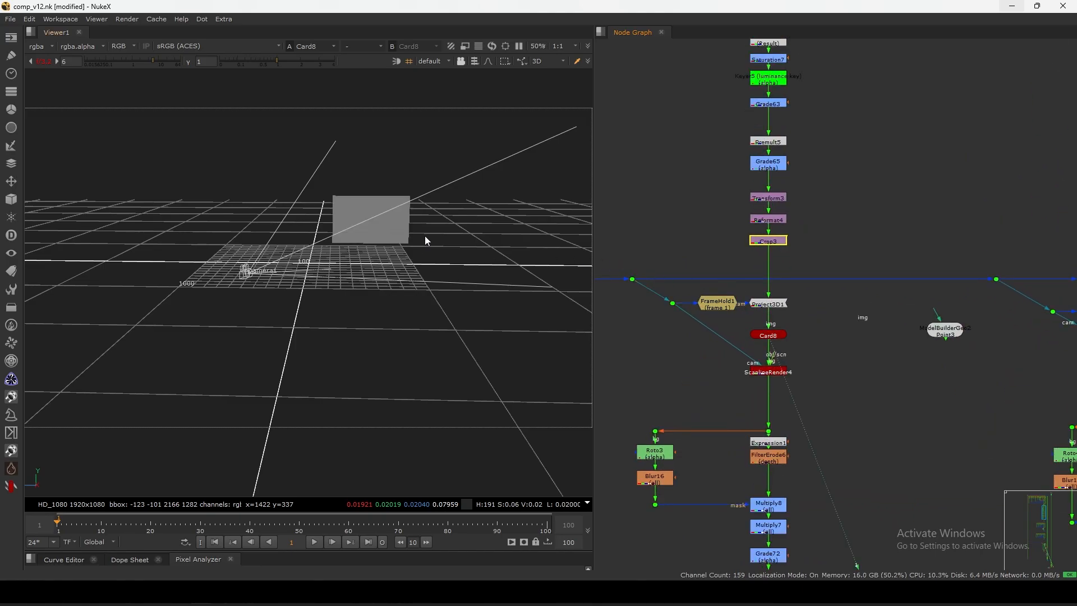
left_click_drag(425, 241, 342, 286, "ctrl")
scroll(450, 217, "up", 3)
middle_click_drag(450, 217, 302, 370)
left_click_drag(302, 371, 456, 225, "ctrl")
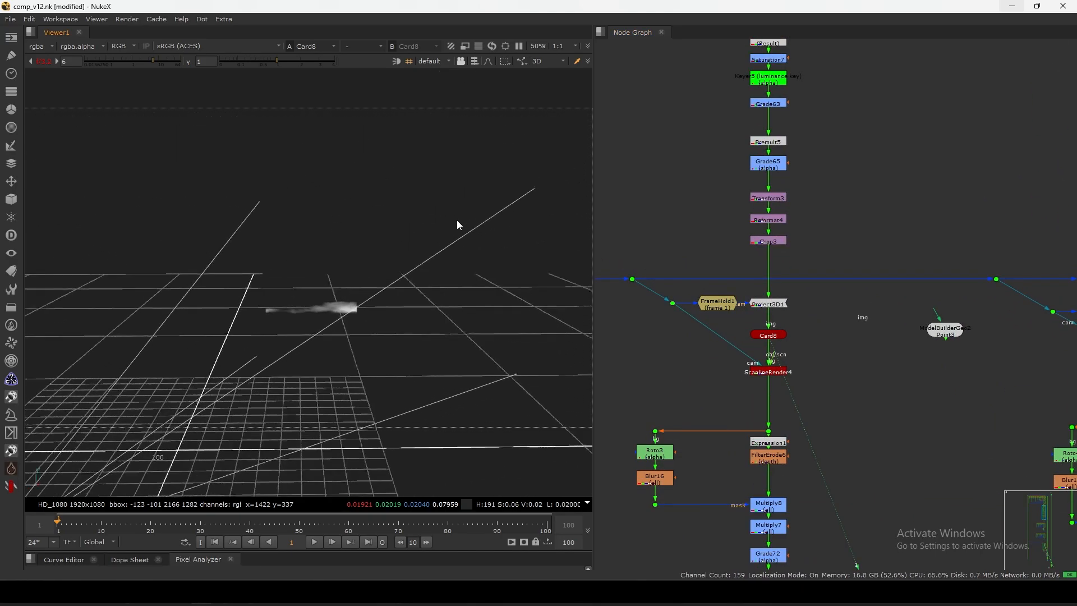
Look through Camera1 in the 3D view with the view locked to it.
left_click(461, 61)
left_click(439, 60)
left_click(443, 85)
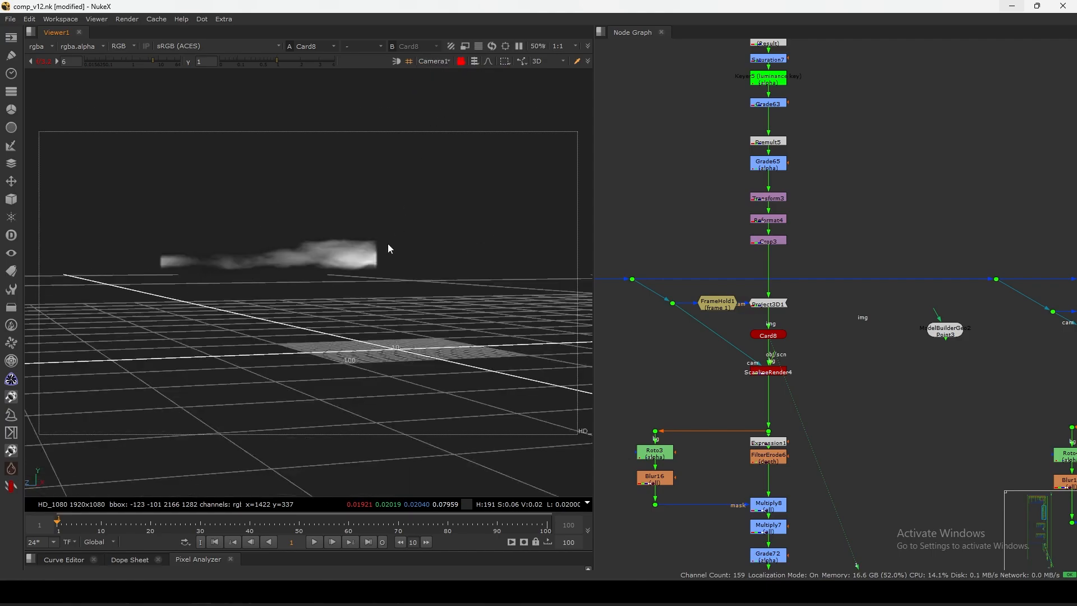
Select FrameHold1 beside Project3D1 and trace the held camera feed into the Card8 branch.
scroll(789, 305, "down", 3)
scroll(775, 318, "up", 3)
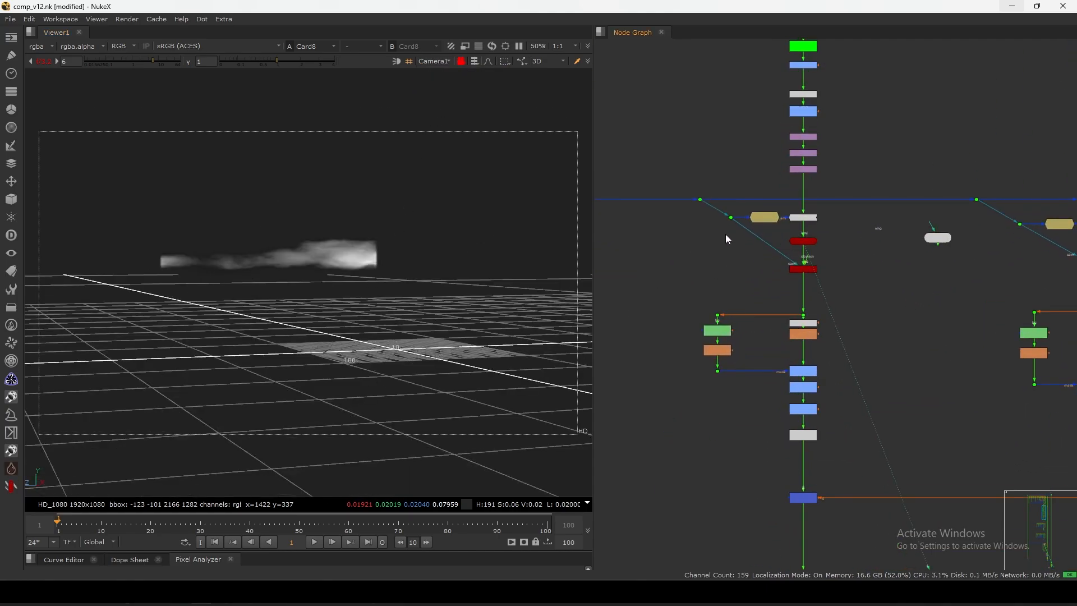
scroll(726, 234, "up", 4)
left_click(802, 205)
scroll(780, 224, "down", 2)
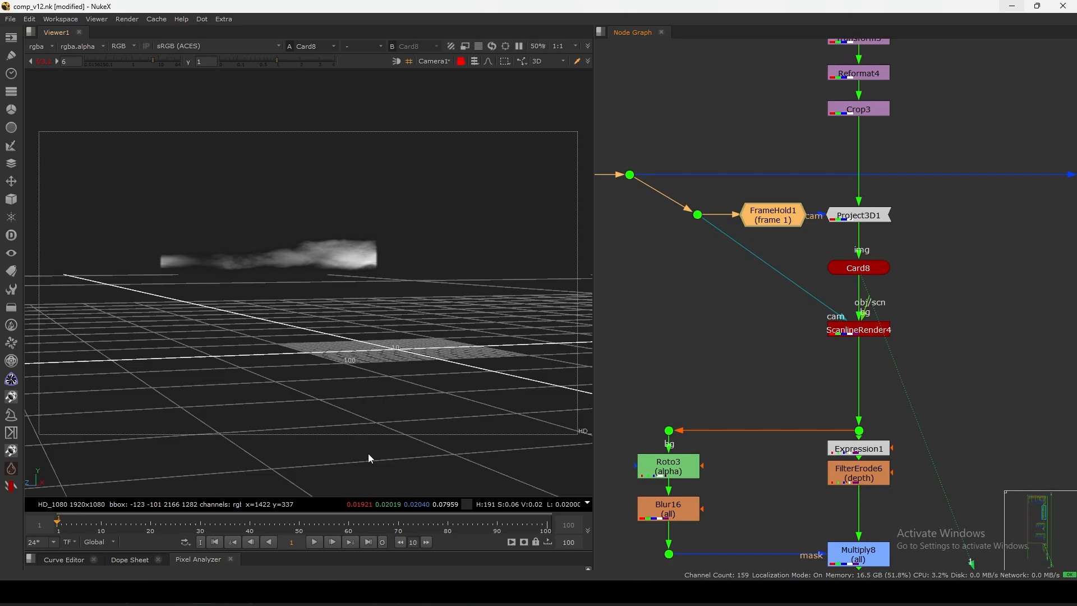
scroll(763, 298, "down", 3)
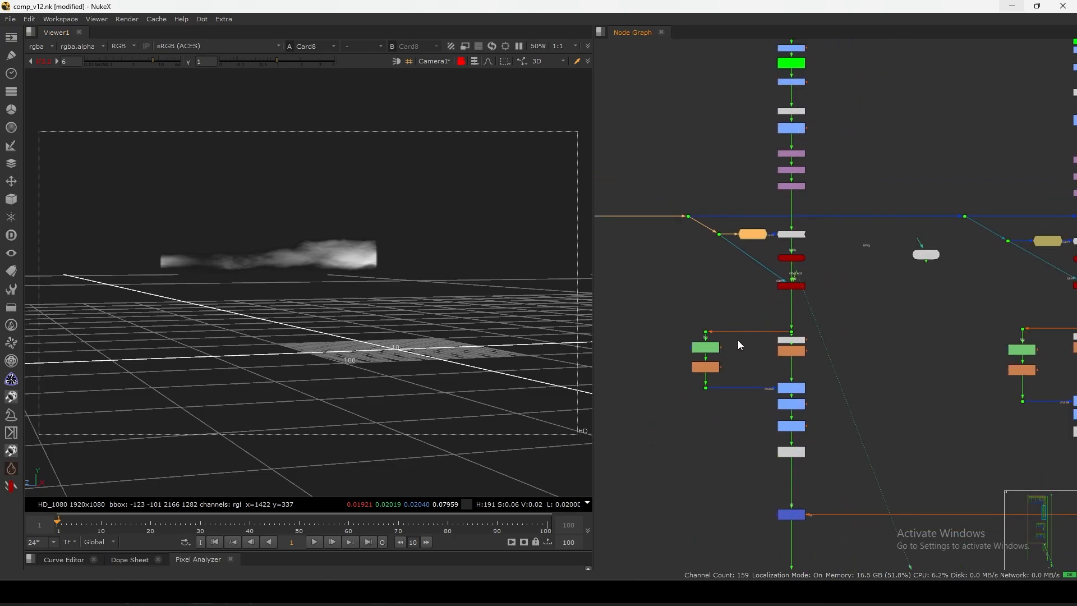
View the ModelBuilder node below Read43 in the viewer and open its properties.
scroll(730, 351, "down", 2)
scroll(934, 255, "up", 5)
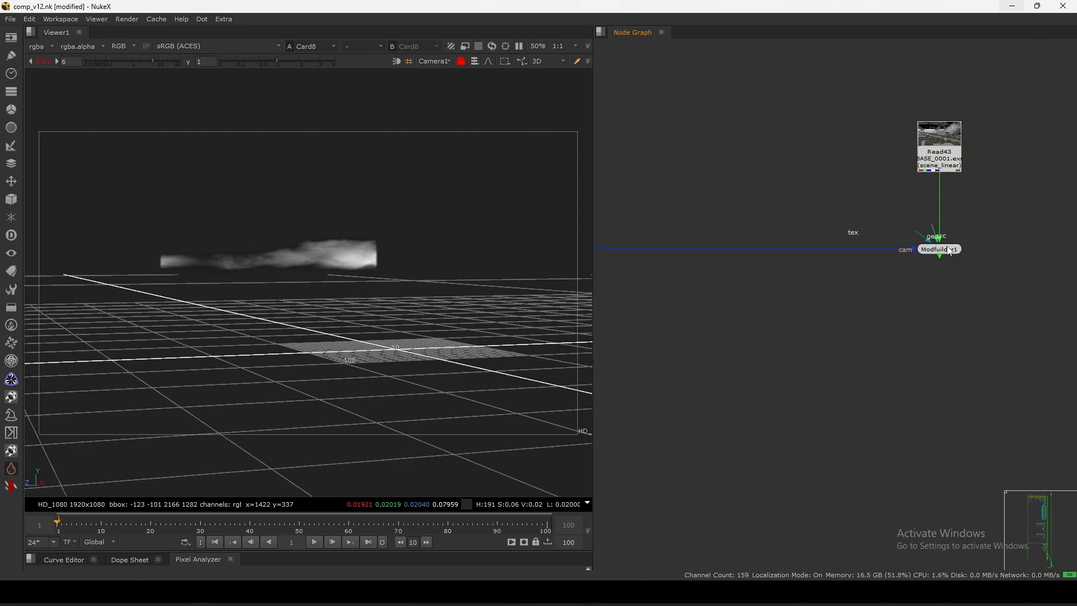
left_click_drag(996, 223, 875, 297)
key("1")
left_click(900, 291)
double_click(940, 250)
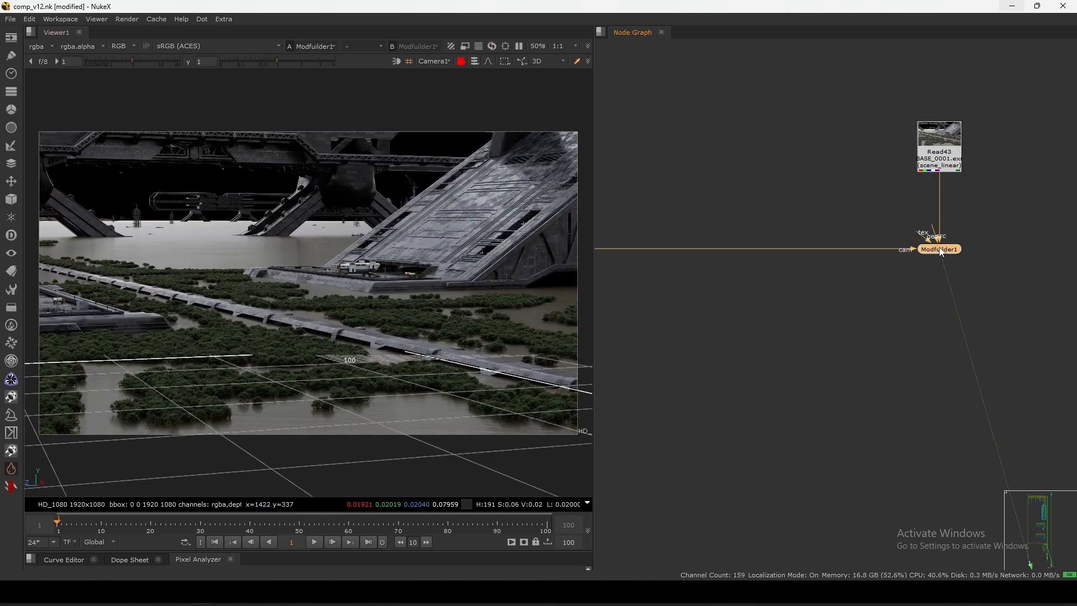
left_click_drag(696, 128, 761, 89)
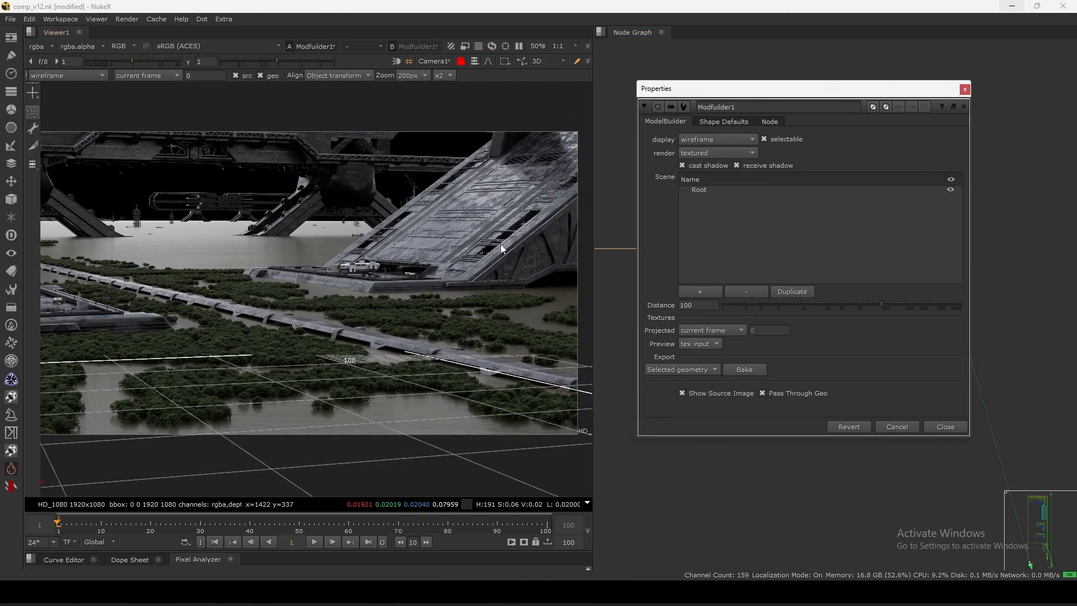
Add a ModelBuilder point at frame 1 on the sloped platform's lower corner at the waterline, below the white vehicle.
scroll(281, 295, "up", 5)
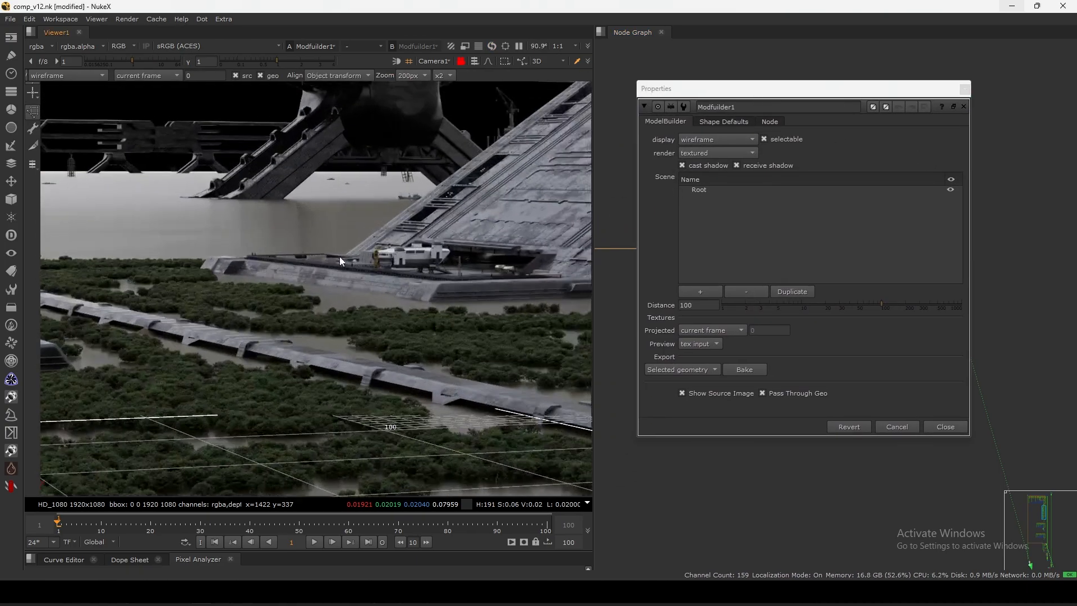
middle_click_drag(423, 317, 305, 281)
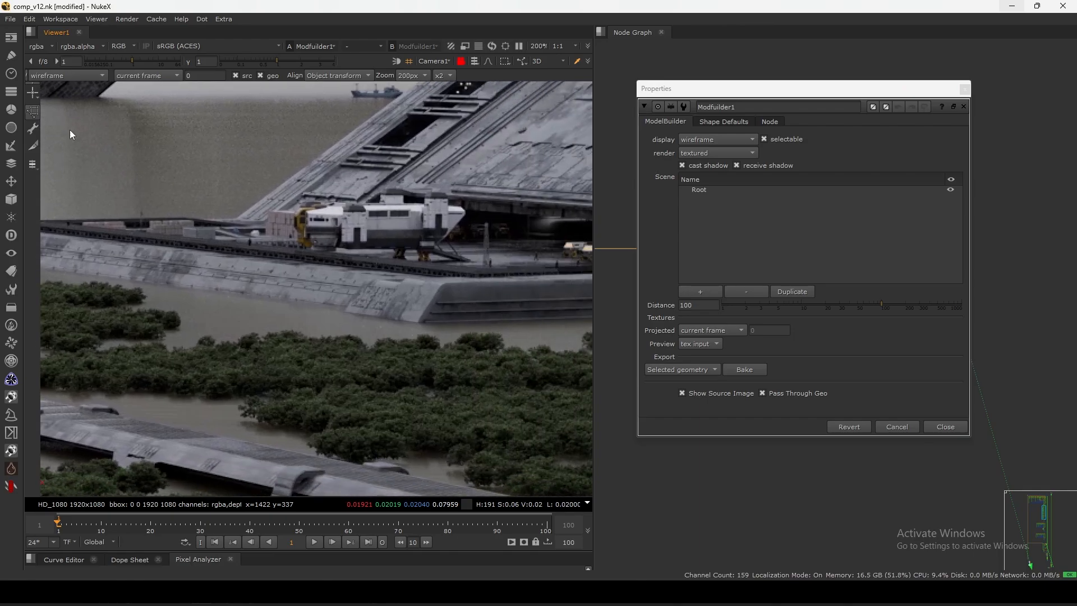
left_click(35, 92)
left_click(40, 105)
scroll(422, 317, "up", 2)
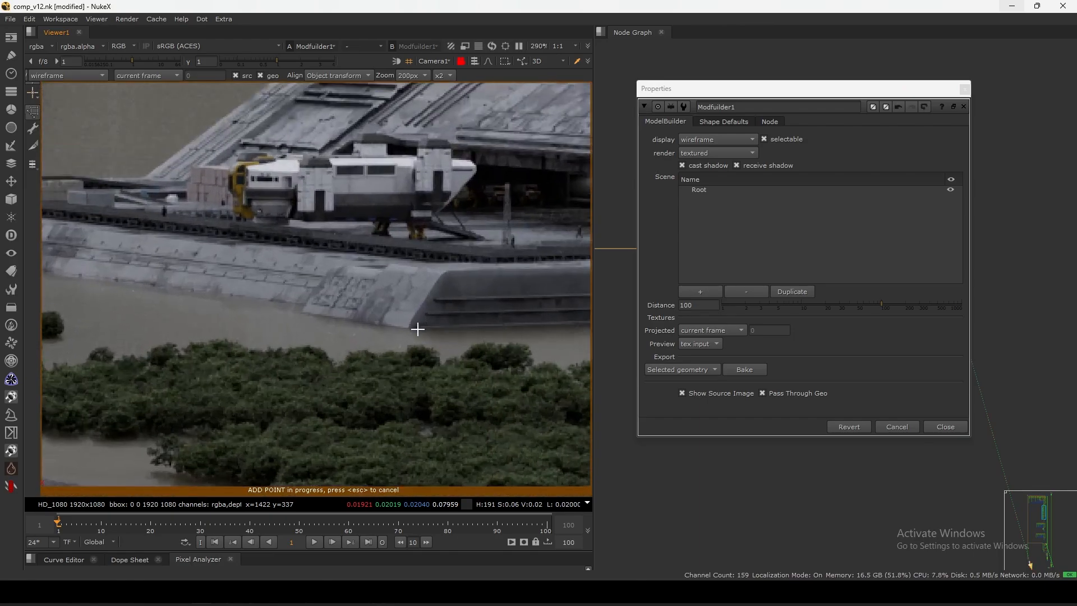
left_click(411, 329)
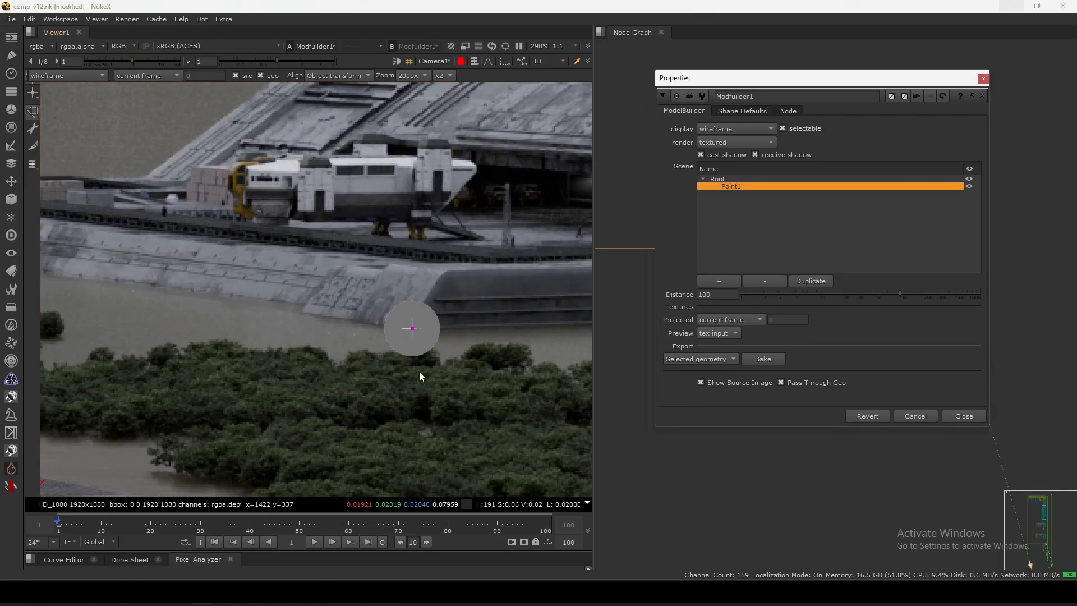
Go to frame 11 and realign the point with the same platform corner at the waterline.
left_click(426, 542)
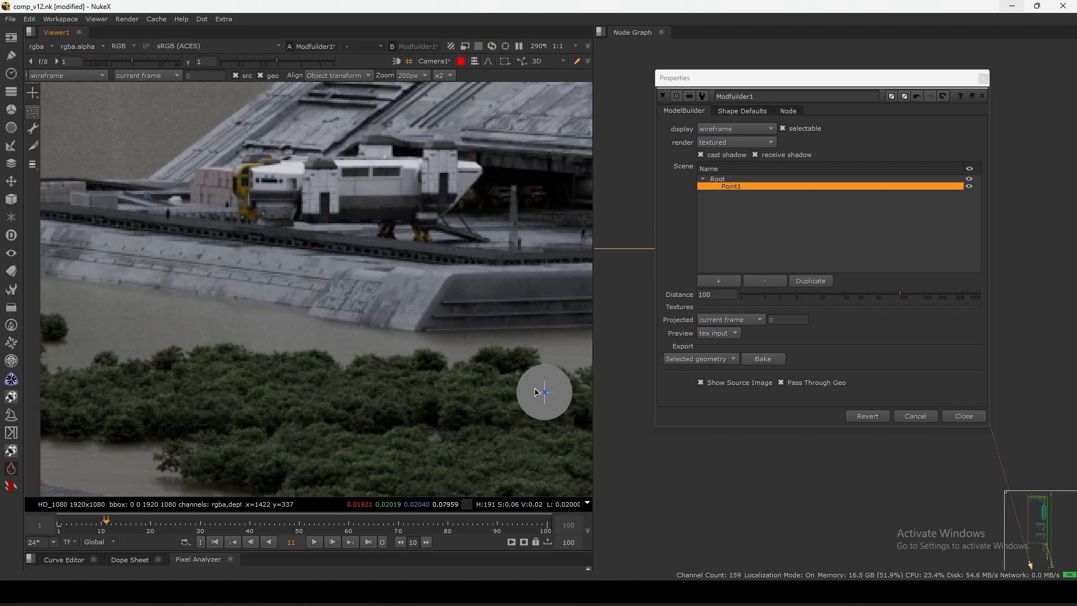
left_click_drag(543, 393, 341, 313)
scroll(426, 340, "up", 12)
scroll(343, 320, "down", 15)
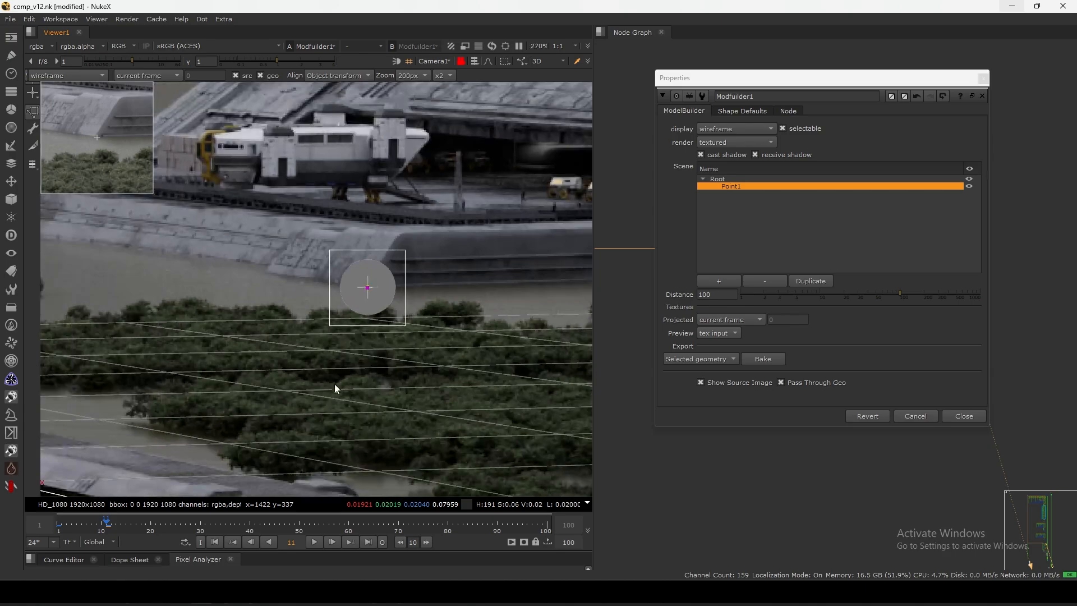
Check the point in ten-frame steps, go to frame 100 and align it with the platform corner there.
left_click(427, 542)
left_click(427, 542)
left_click(427, 542)
left_click(427, 542)
left_click(427, 542)
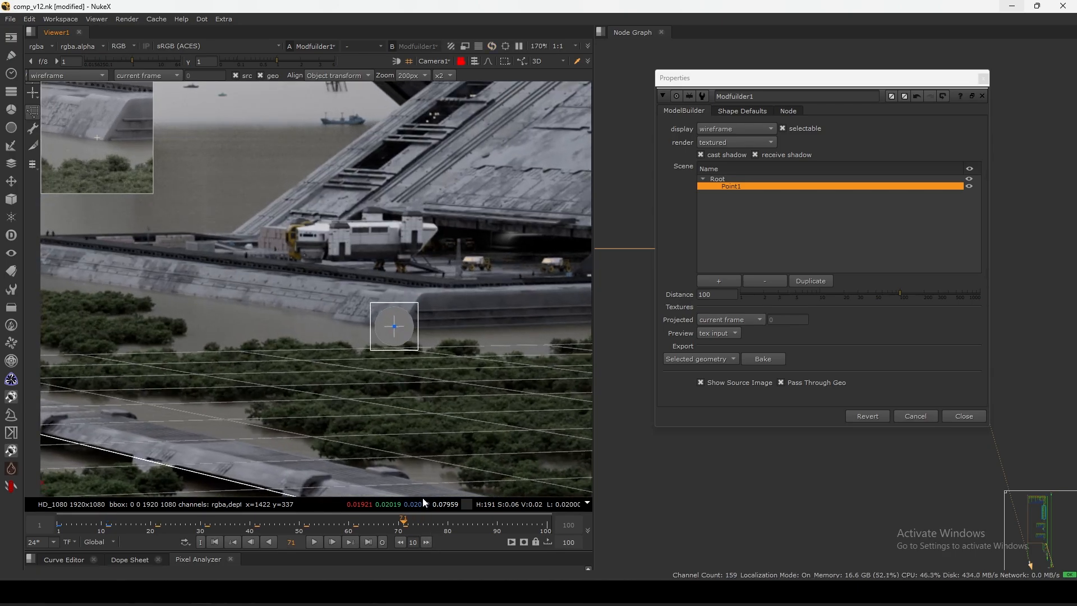
left_click(370, 542)
scroll(428, 359, "up", 10)
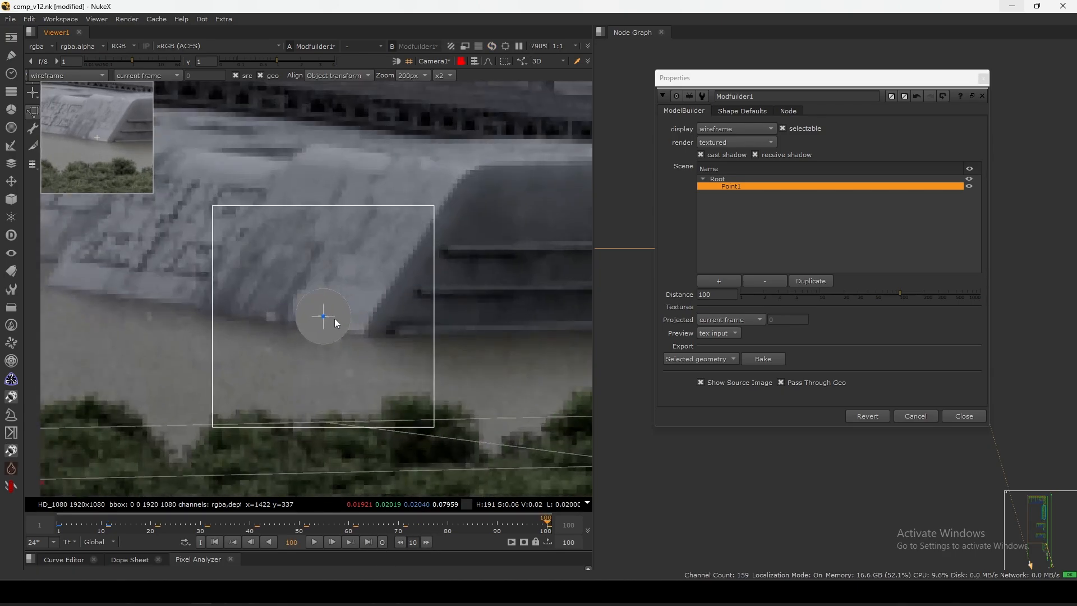
left_click_drag(323, 317, 363, 338)
Bake the point into geometry, close the ModelBuilder properties and place the baked node beside the Card8 branch.
scroll(372, 319, "down", 8)
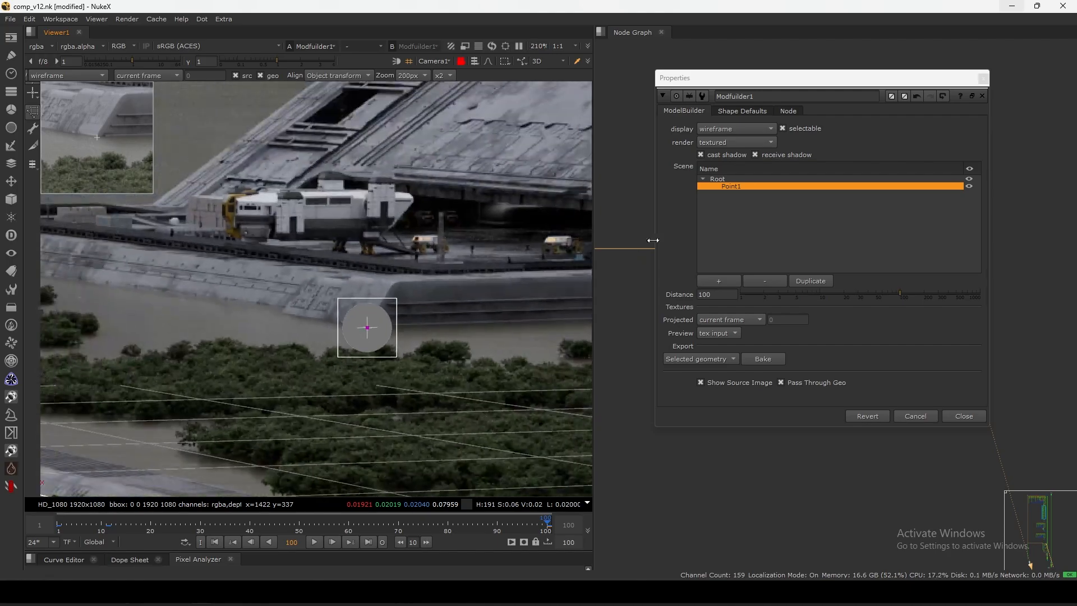
left_click(955, 415)
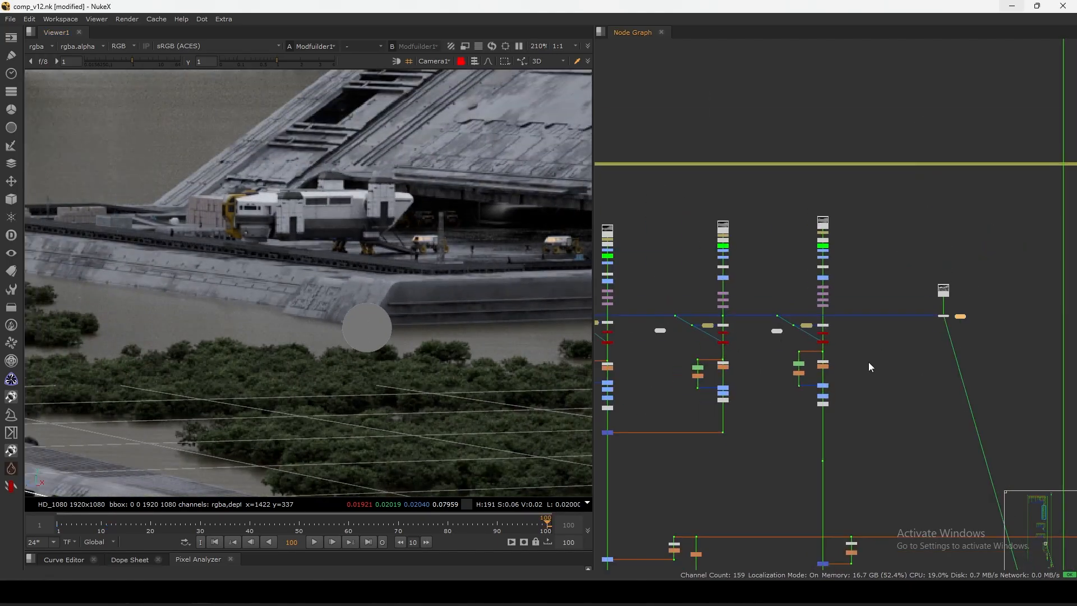
scroll(696, 291, "up", 2)
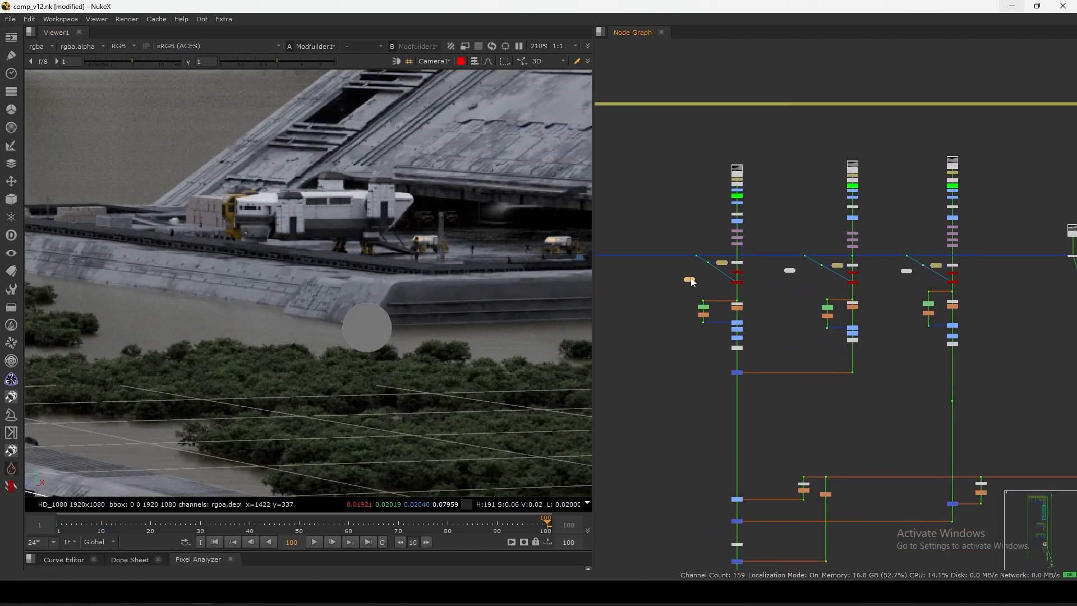
scroll(690, 282, "up", 5)
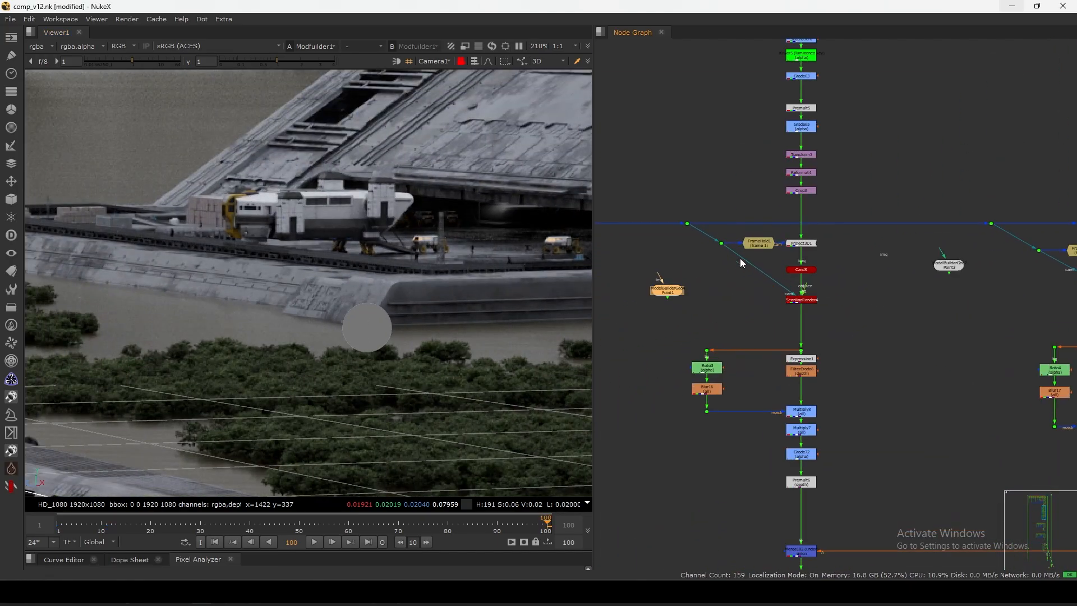
double_click(668, 290)
left_click(634, 198)
left_click(674, 291)
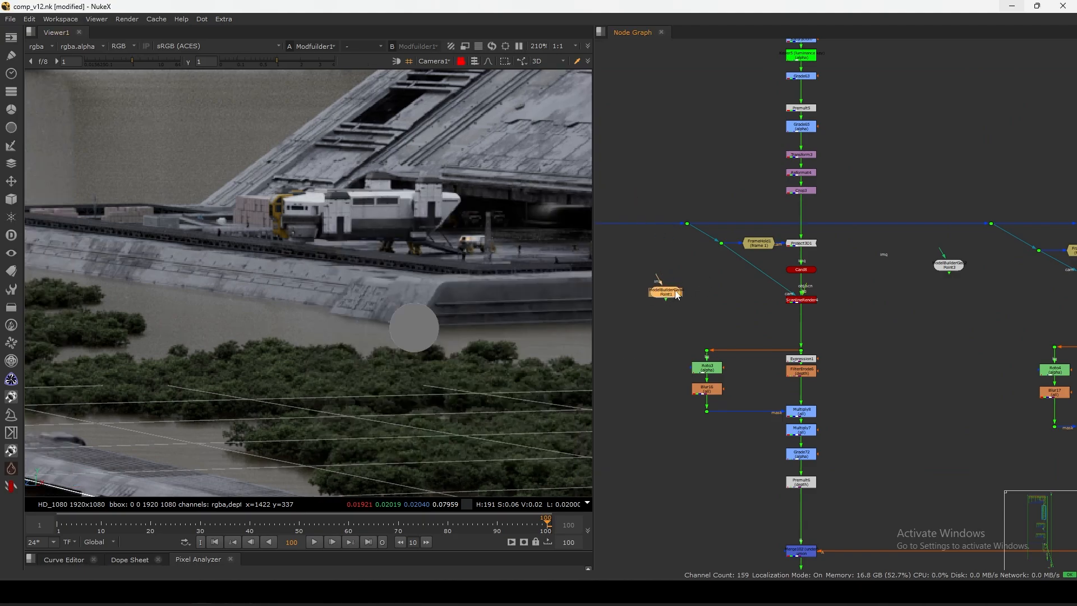
View the baked point geometry in the viewer and orbit around it to examine its position in 3D space.
key("1")
left_click(648, 273)
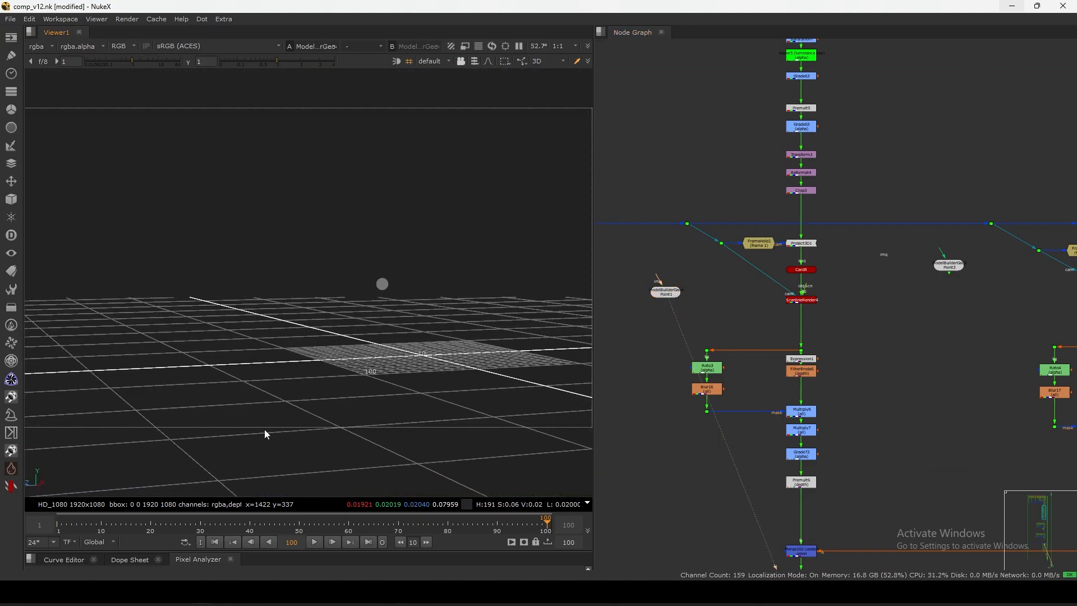
scroll(372, 330, "up", 6)
scroll(351, 355, "down", 6)
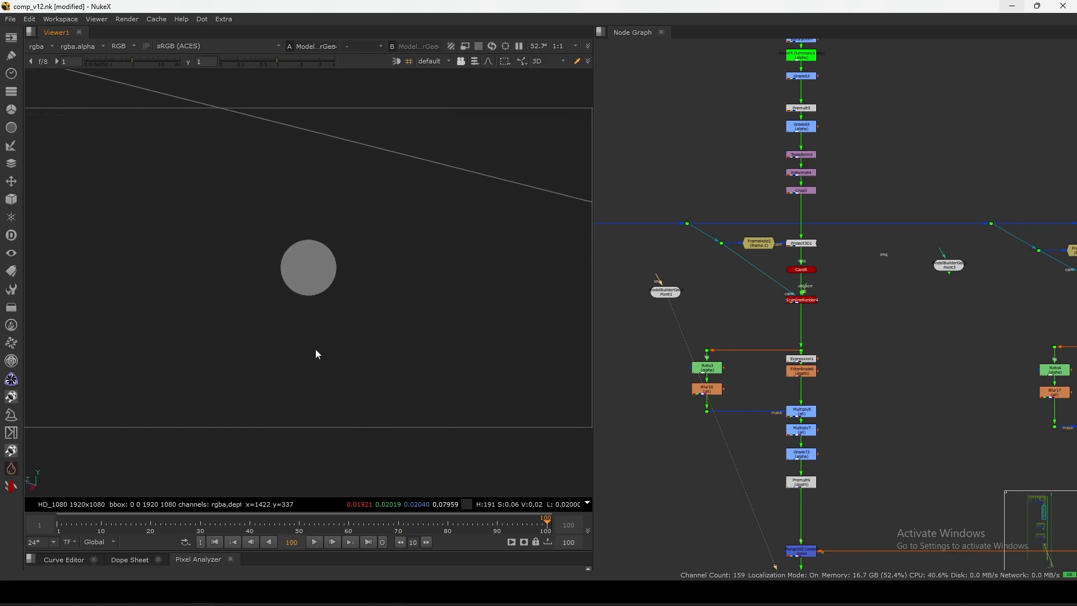
left_click_drag(386, 297, 279, 248, "ctrl")
left_click(309, 301)
left_click_drag(307, 298, 392, 270, "ctrl")
Open the ModelBuilderGeo4 properties and compare the point with ScanlineRender4's projected cloud through Camera1.
double_click(666, 293)
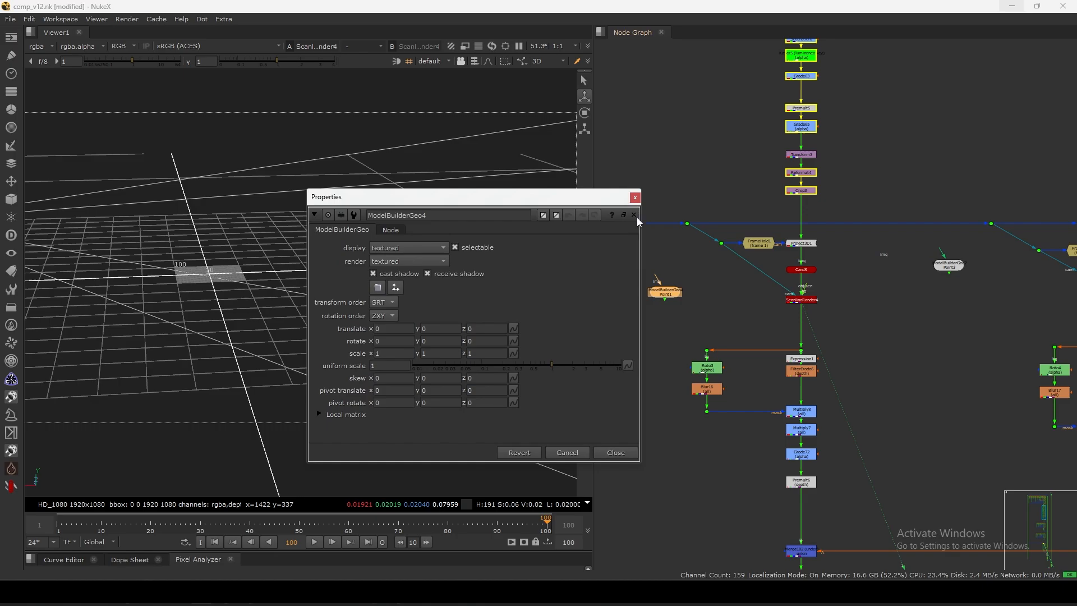
left_click_drag(575, 201, 898, 128)
left_click_drag(480, 251, 570, 310, "ctrl")
key("ctrl+l")
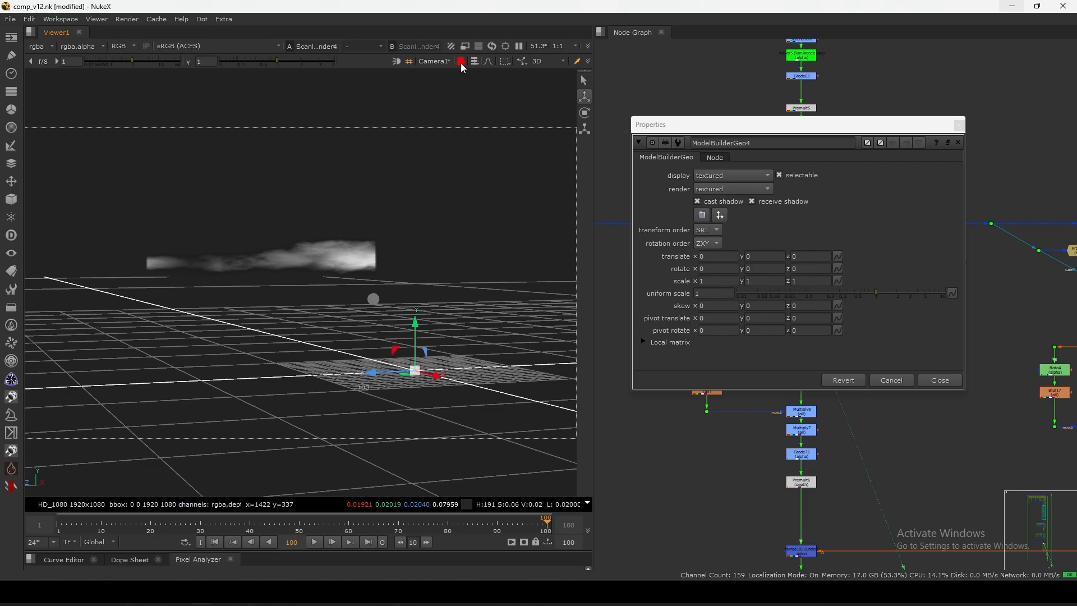
Orbit the default 3D view around the camera and projected cloud, then close ModelBuilderGeo4 and delete it.
left_click(439, 62)
left_click(435, 79)
left_click_drag(378, 271, 275, 275, "ctrl")
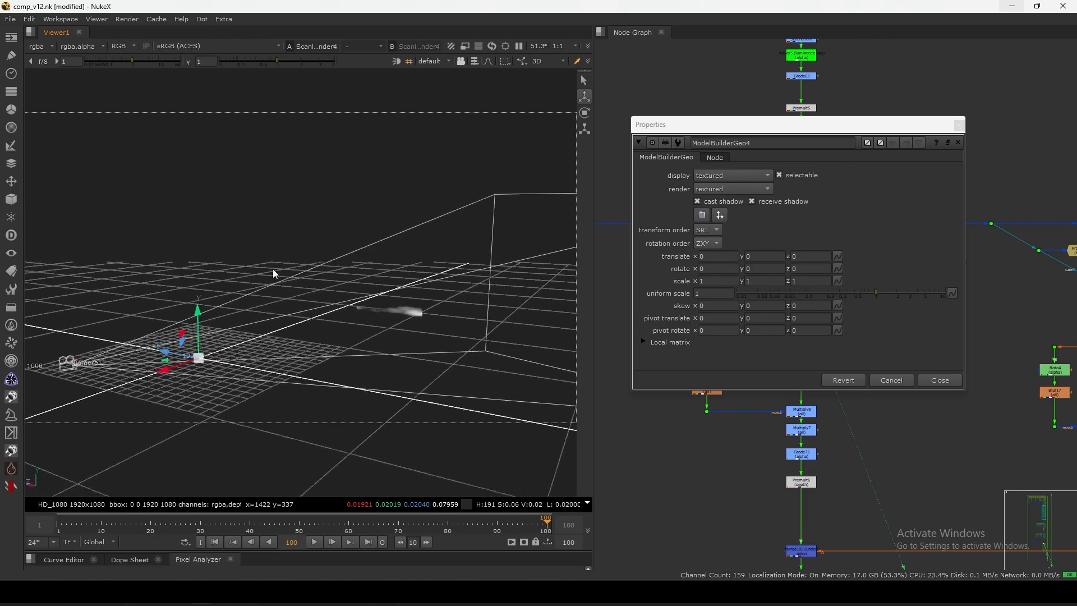
left_click_drag(349, 309, 536, 263, "ctrl")
left_click(959, 124)
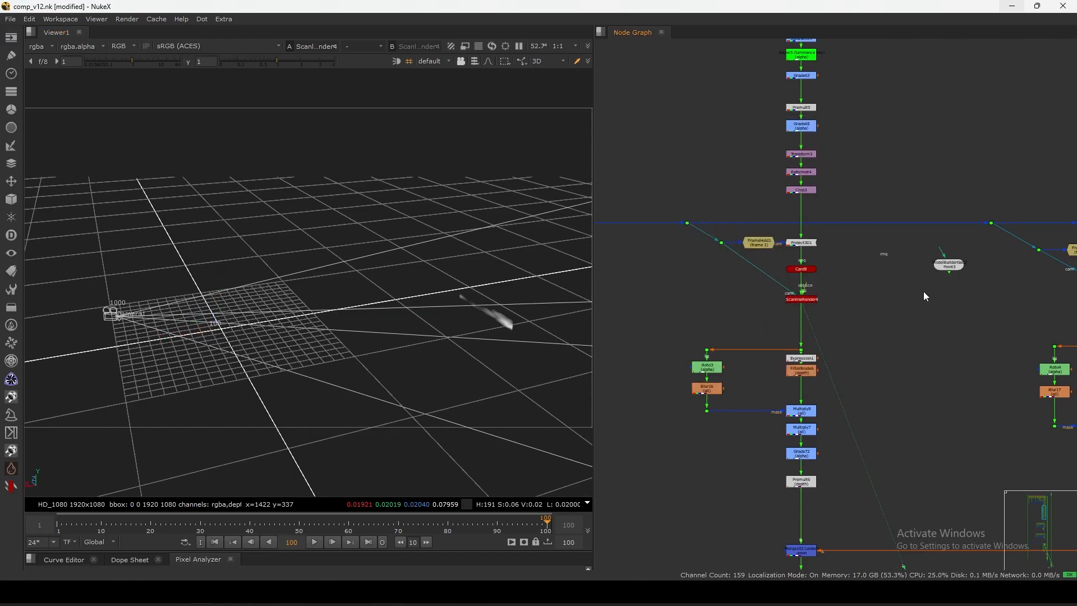
Open the properties of ModelBuilderGeo2, the point geometry between the two card branches, and close them.
middle_click_drag(958, 273, 851, 266)
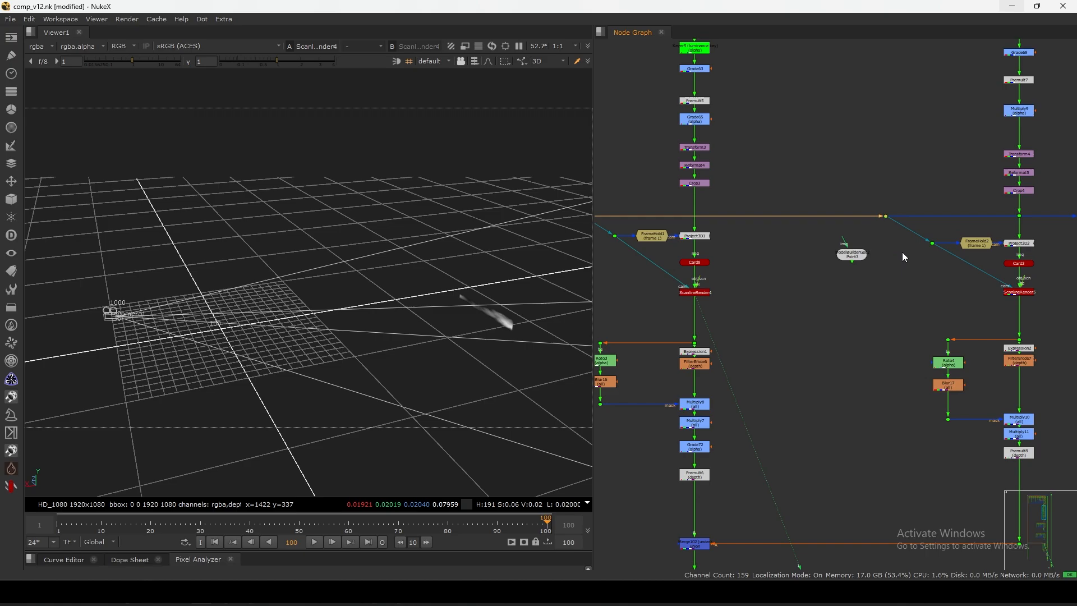
left_click_drag(851, 256, 865, 255)
double_click(865, 256)
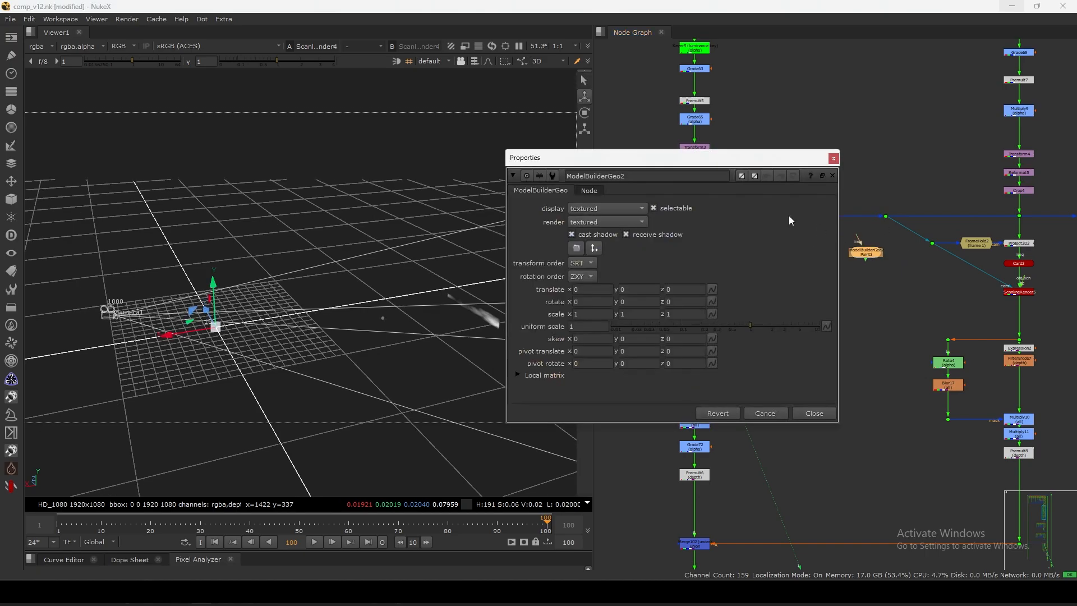
left_click(835, 159)
View Merge102 below the first two card branches and compare its cards' depth placement in 3D with the 2D result.
mouse_move(882, 267)
middle_mouse_down()
mouse_move(930, 247)
mouse_move(870, 257)
middle_mouse_up()
left_click_drag(782, 396, 775, 399)
key("1")
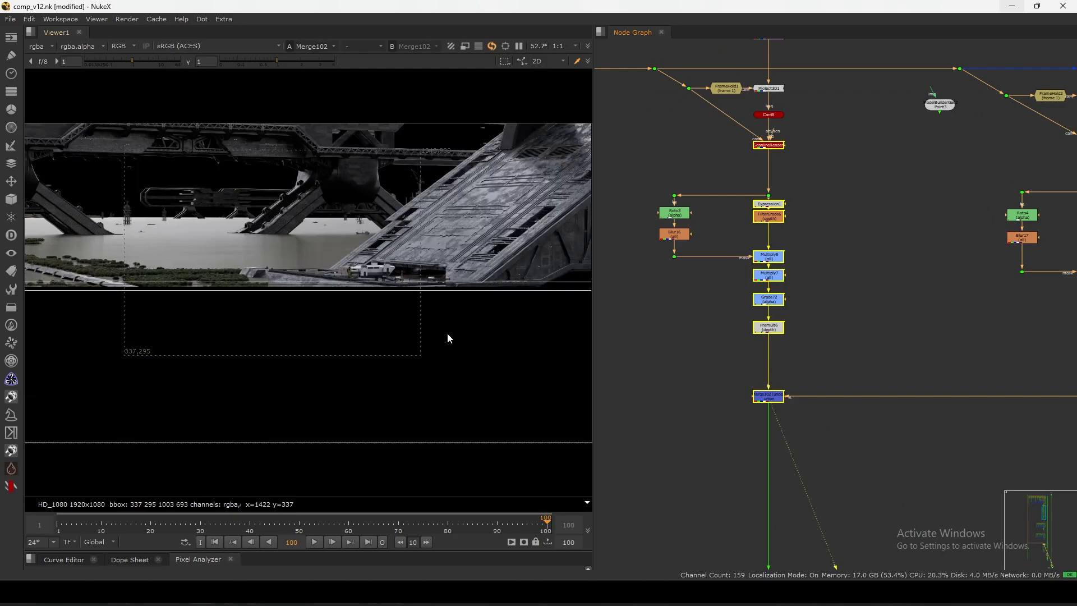
key("Tab")
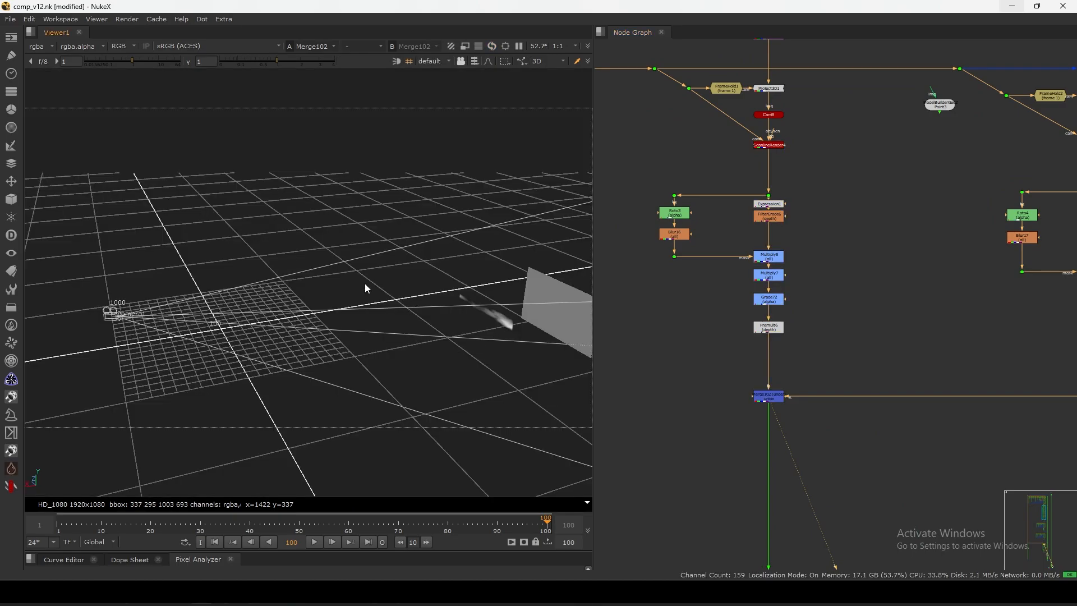
scroll(423, 311, "down", 3)
middle_click_drag(443, 334, 423, 330)
mouse_move(435, 289)
left_mouse_down("ctrl")
mouse_move(372, 292)
mouse_move(499, 308)
left_mouse_up("ctrl")
left_click_drag(712, 375, 790, 428)
key("1")
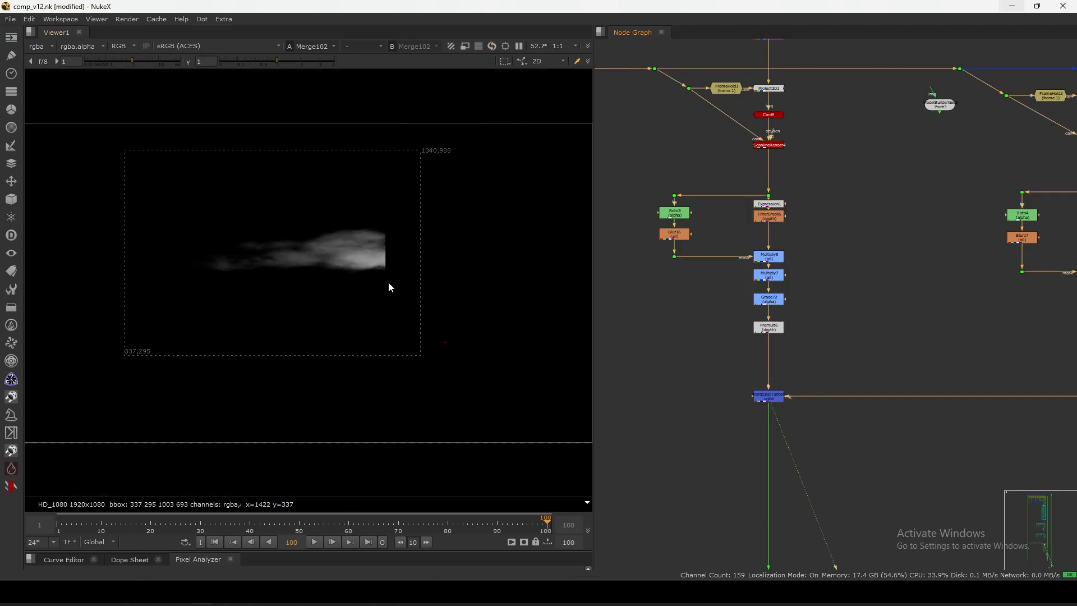
View the Depth_Slice6 mask and the masked Multiply6 node below Merge102.
scroll(747, 376, "down", 5)
scroll(804, 302, "up", 4)
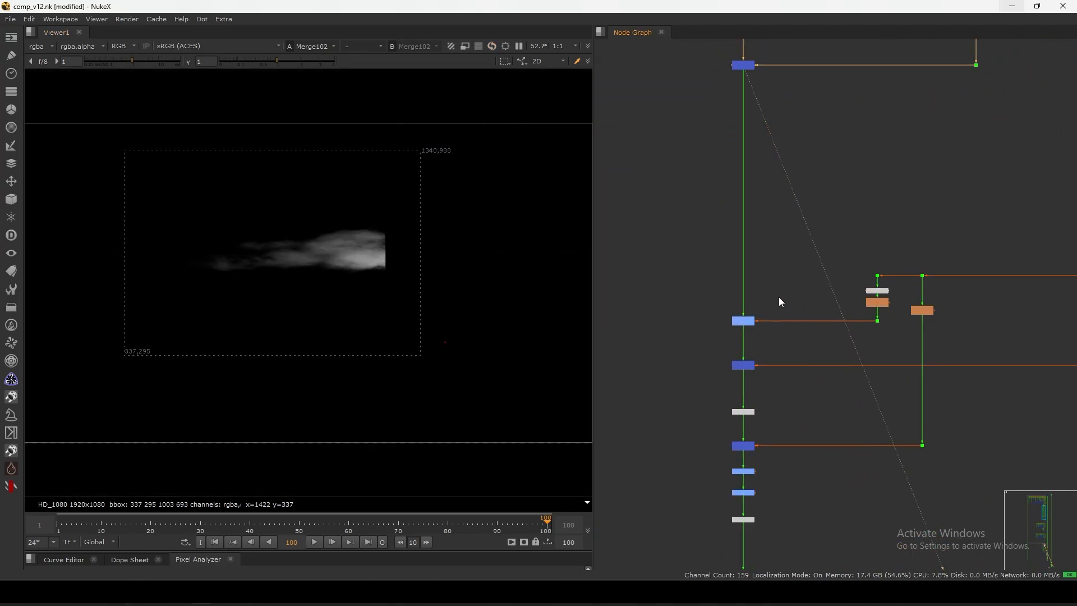
scroll(876, 284, "up", 4)
key("1")
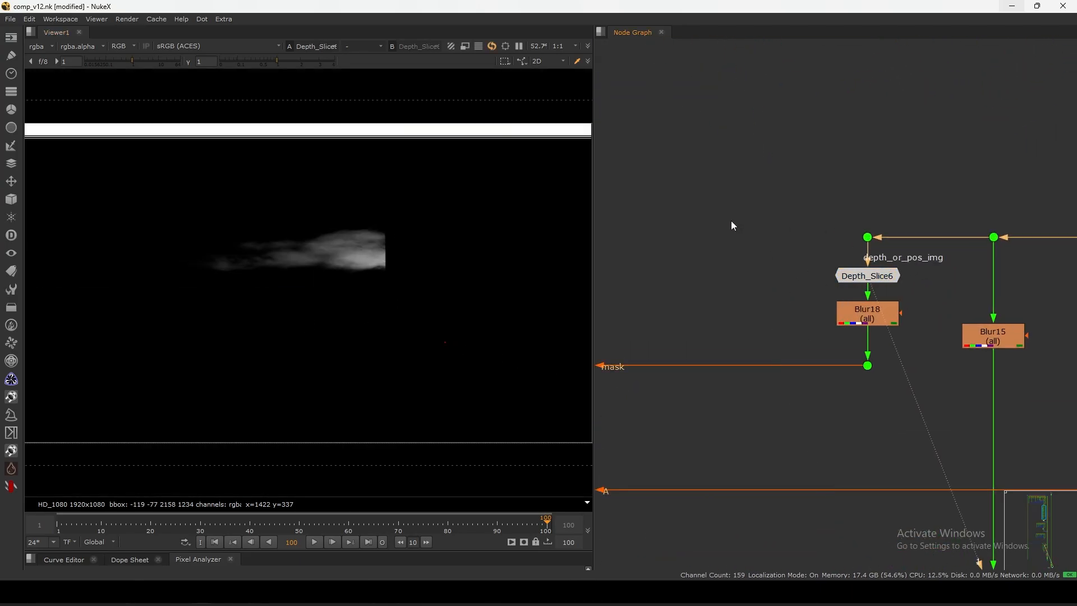
middle_click_drag(680, 285, 899, 245)
left_click(721, 327)
key("1")
left_click(711, 327)
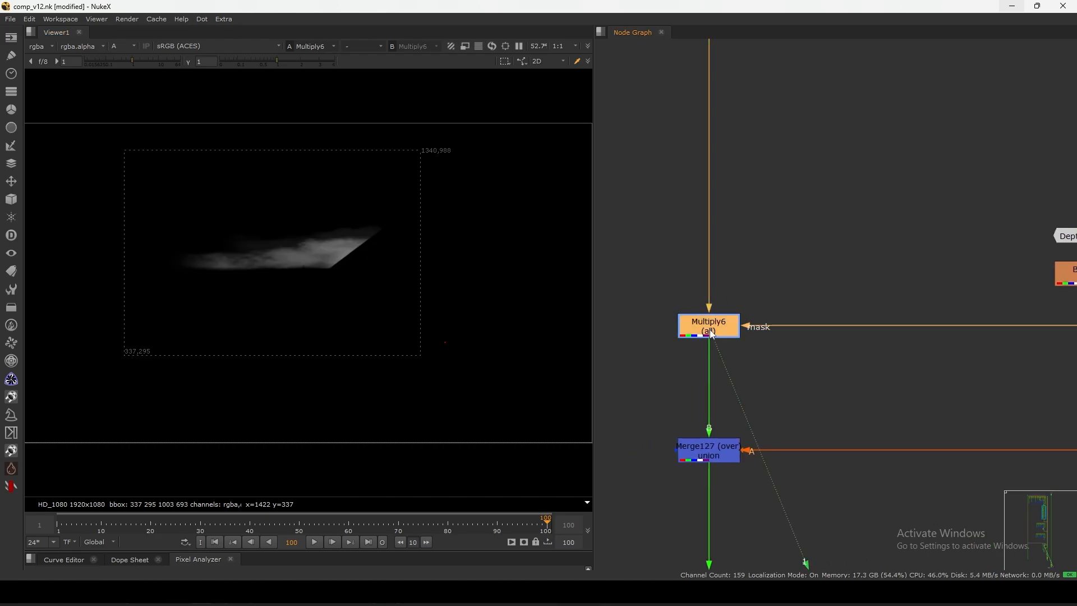
View Dot349, the output of the third fog card branch.
scroll(710, 329, "down", 5)
scroll(877, 261, "up", 2)
left_click_drag(928, 246, 857, 305)
key("1")
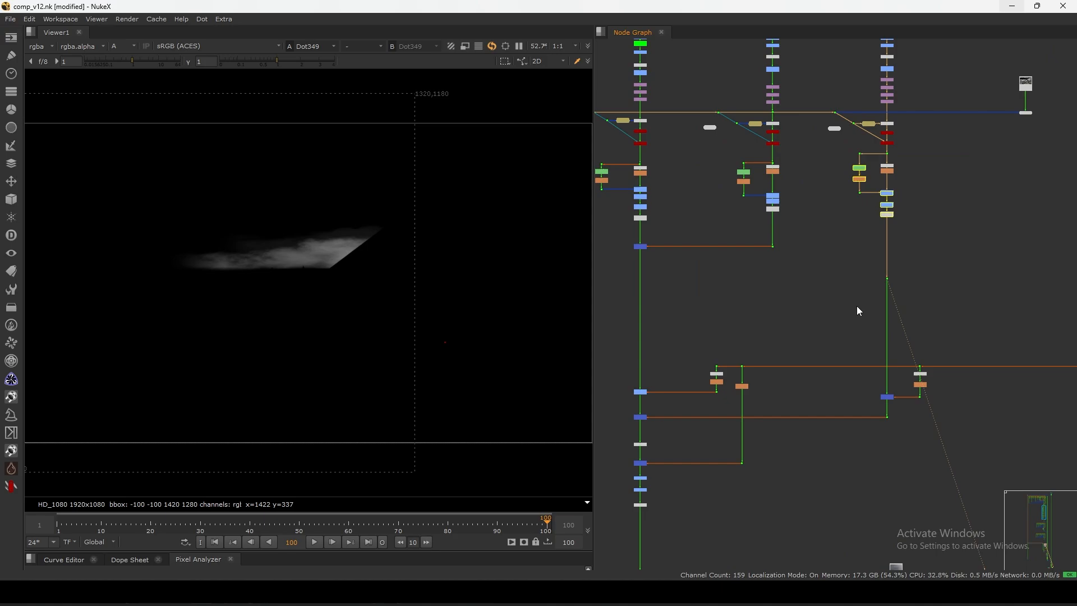
middle_click_drag(814, 284, 863, 271)
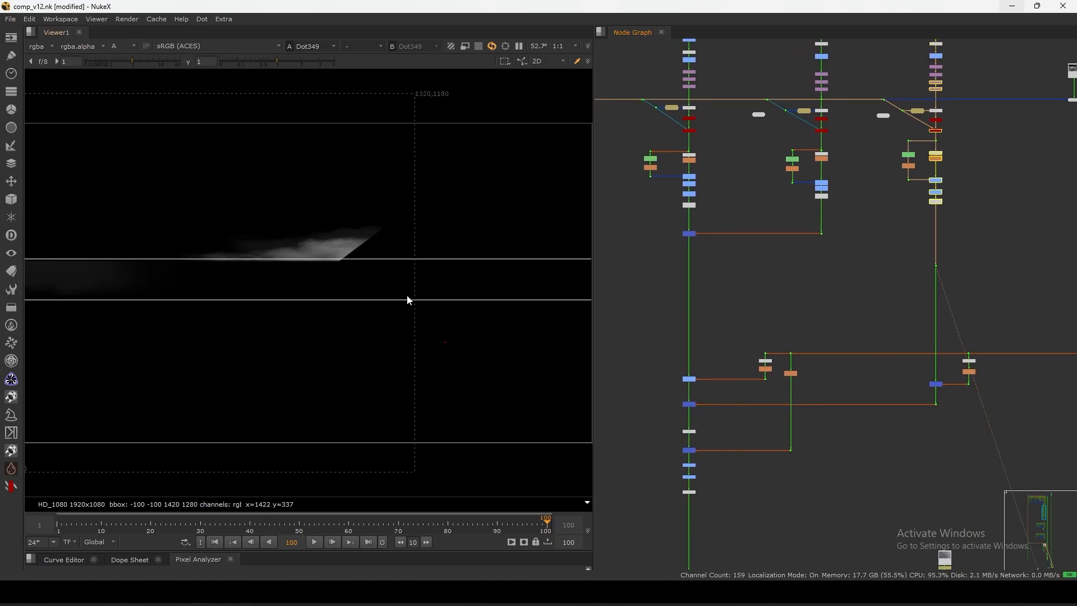
View the third card branch's fog and the depth slice node that masks it.
key("f")
middle_click_drag(269, 322, 312, 330)
scroll(303, 325, "up", 3)
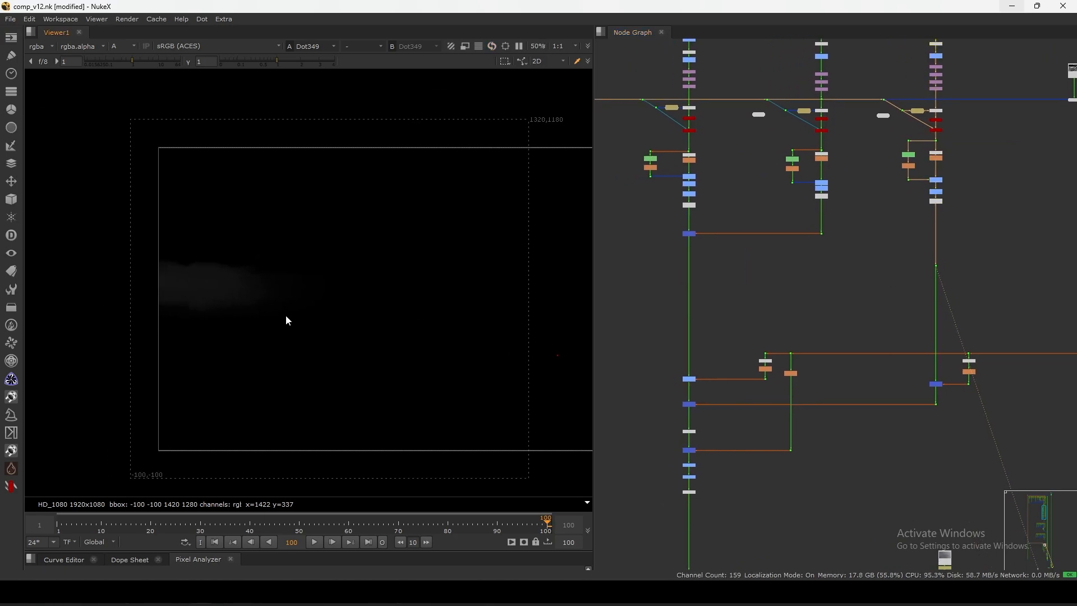
middle_click_drag(751, 366, 732, 316)
scroll(950, 310, "up", 5)
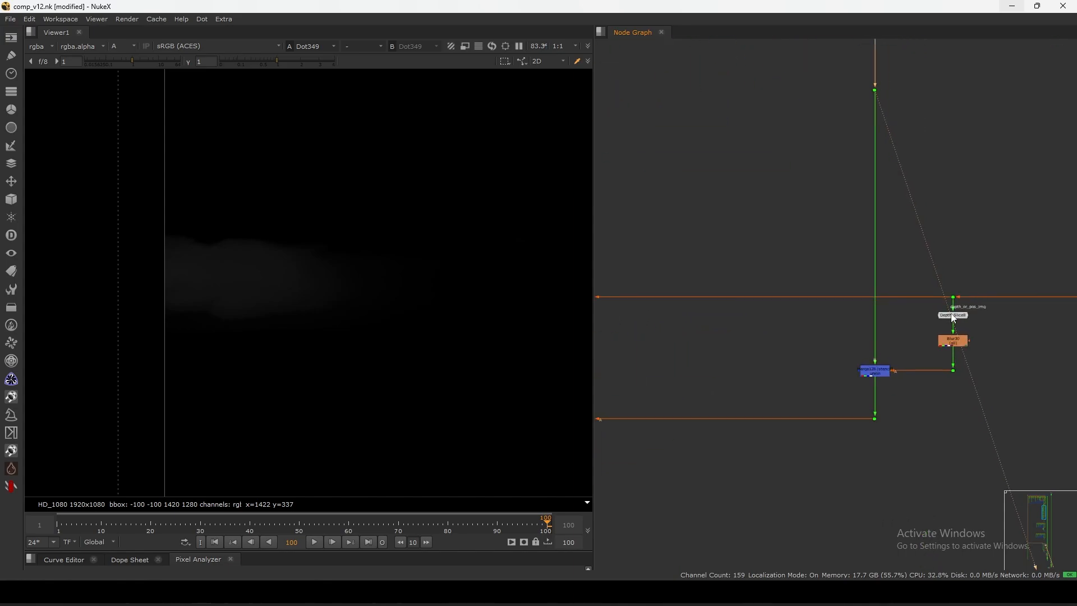
left_click(953, 317)
key("1")
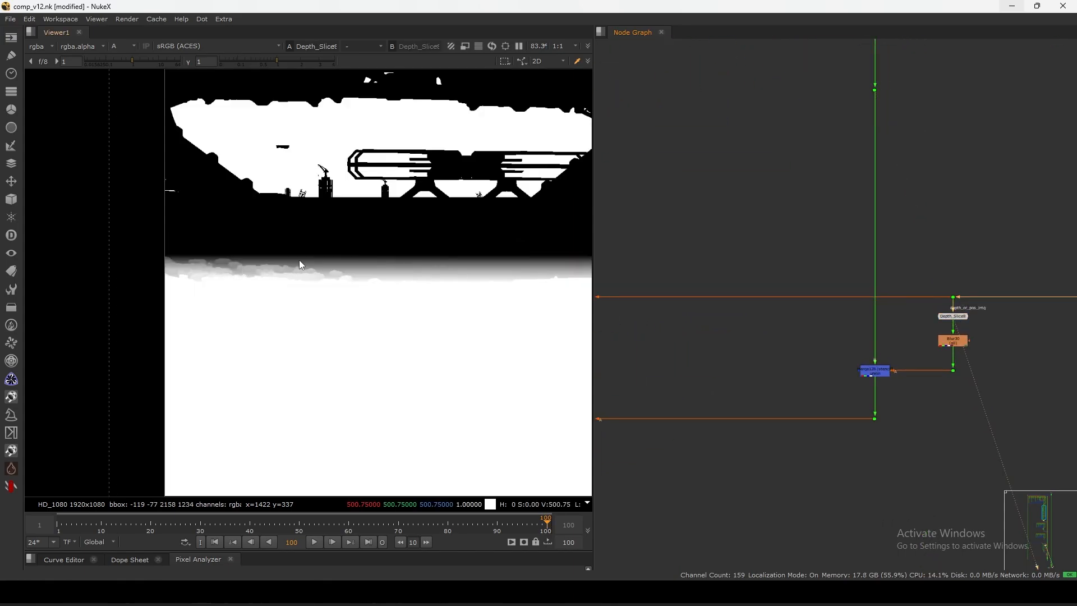
left_click_drag(325, 252, 174, 306)
View Merge128 with the viewer gain raised to 6 and compare the fog with the depth mask off and on.
left_click(864, 370)
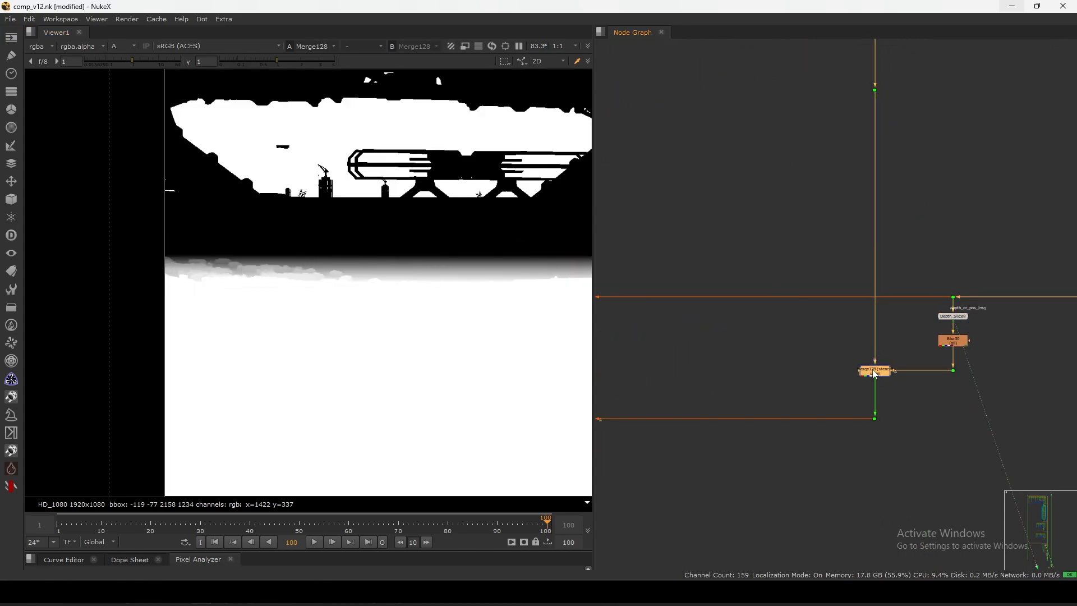
key("1")
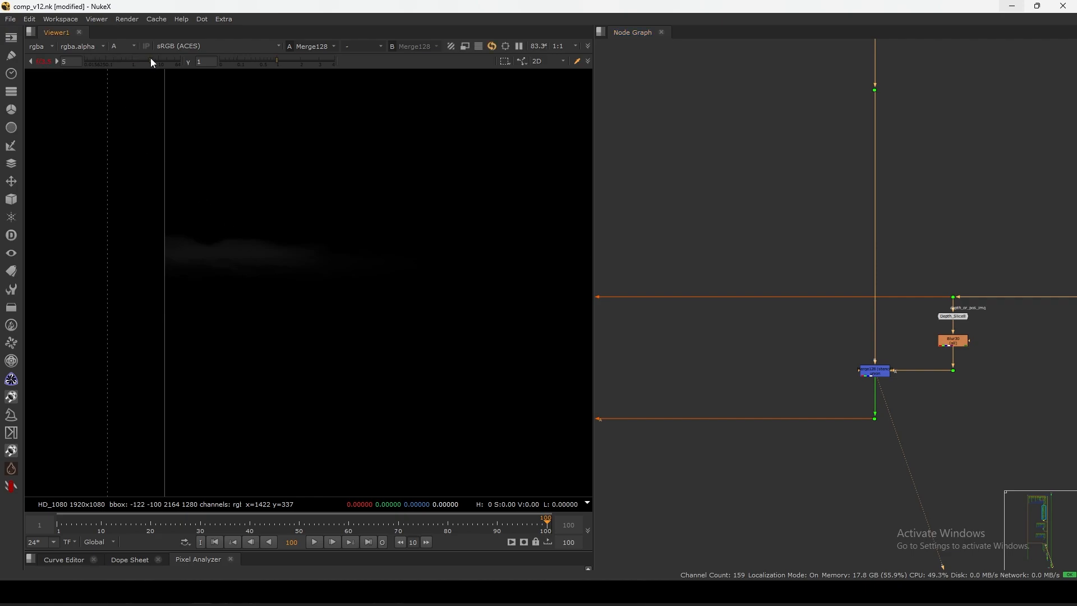
left_click(153, 60)
left_click(876, 373)
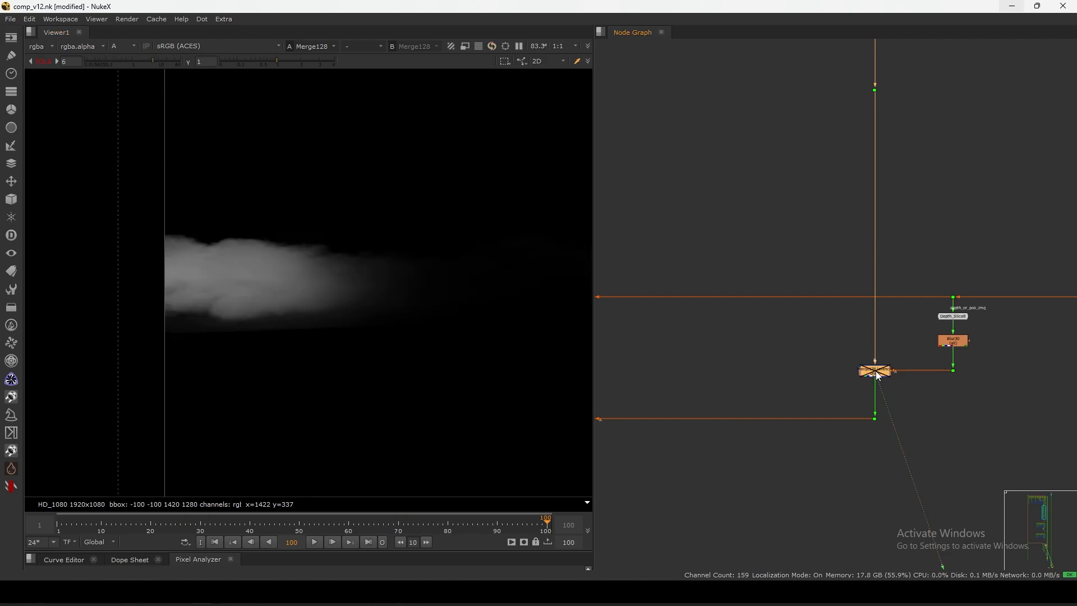
scroll(320, 288, "up", 4)
scroll(375, 314, "up", 2)
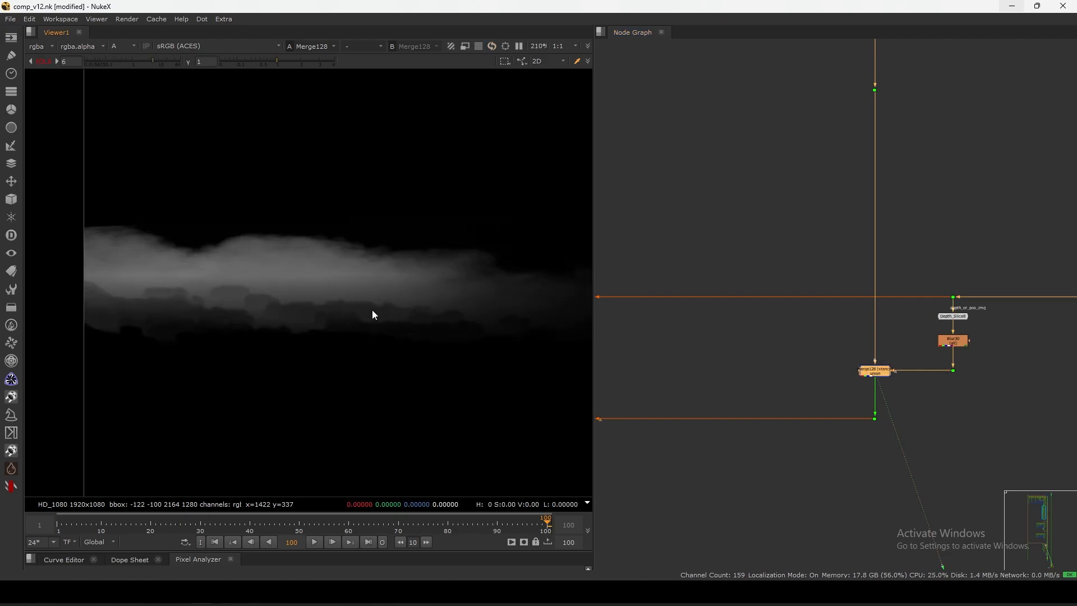
scroll(764, 216, "down", 2)
View Multiply6 and the Merge127 node below it to examine the combined fog cards in the full frame.
middle_click_drag(752, 236, 1044, 92)
scroll(752, 168, "up", 1)
left_click(748, 163)
key("1")
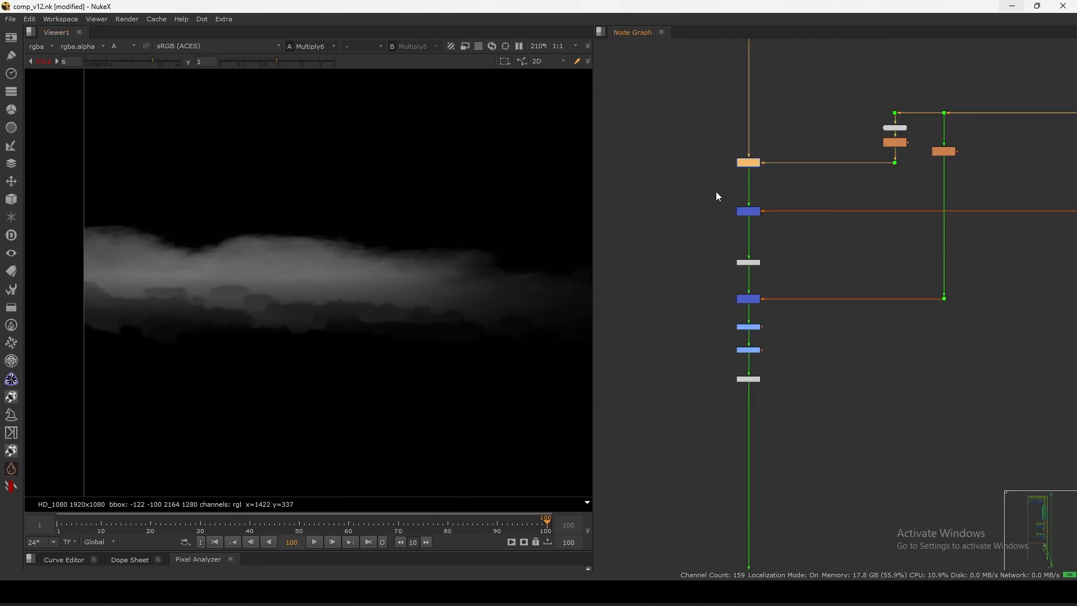
left_click(746, 214)
key("1")
key("f")
left_click(687, 295)
middle_click_drag(868, 257, 765, 286)
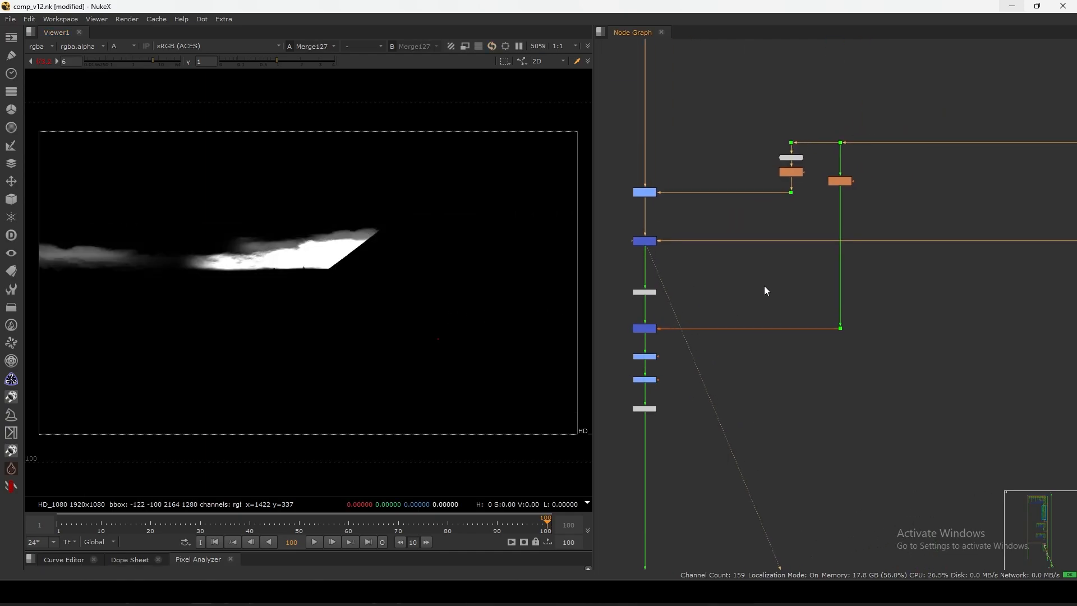
View Blur15 with the viewer gain reset to 1, in full colour instead of alpha.
scroll(836, 175, "up", 3)
left_click(840, 195)
key("1")
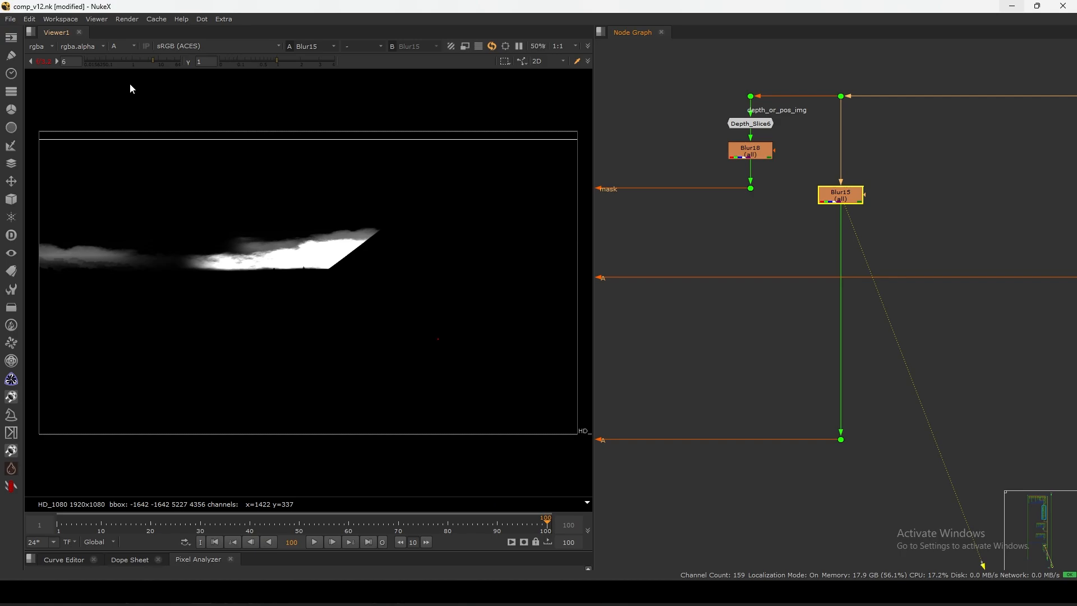
left_click(132, 62)
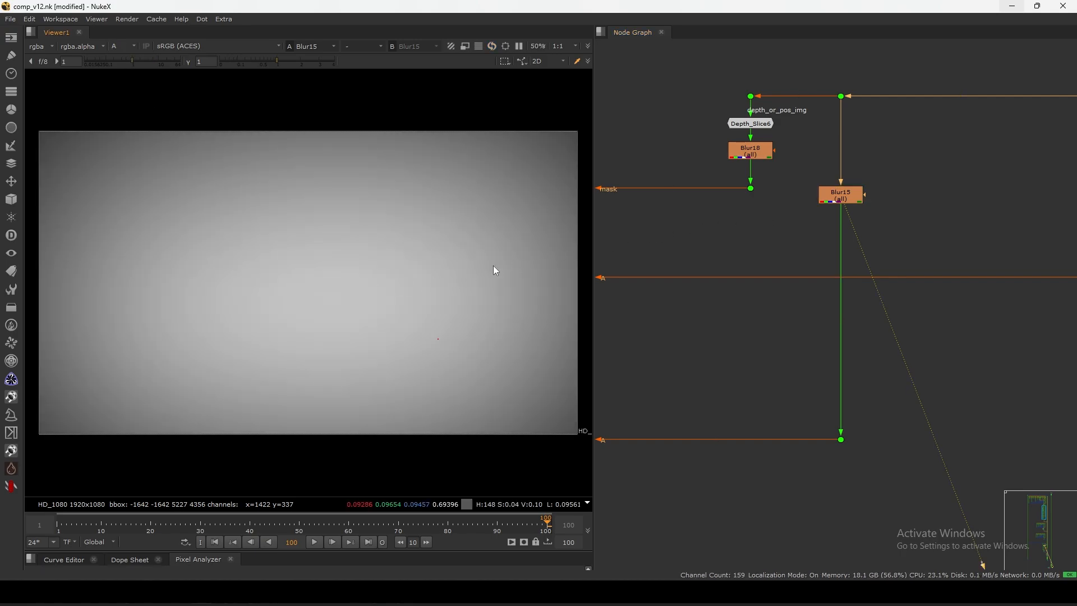
key("a")
View Merge103, which multiplies the blurred image onto the unpremultiplied fog below Merge127.
scroll(681, 282, "down", 3)
middle_click_drag(681, 283, 892, 218)
scroll(804, 227, "up", 5)
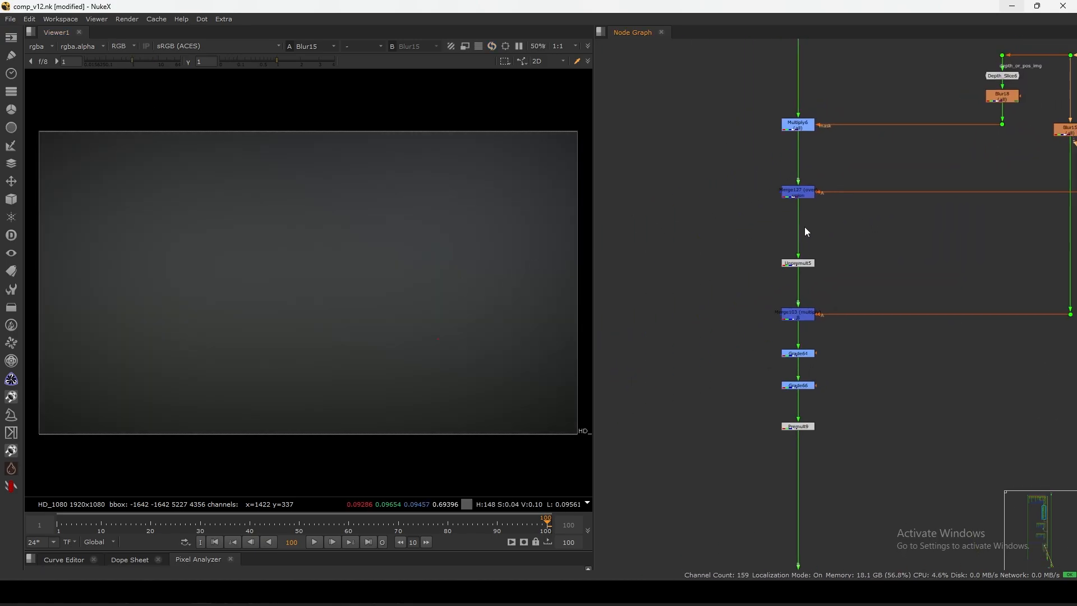
left_click(814, 196)
scroll(761, 253, "down", 3)
scroll(823, 290, "up", 3)
left_click(801, 298)
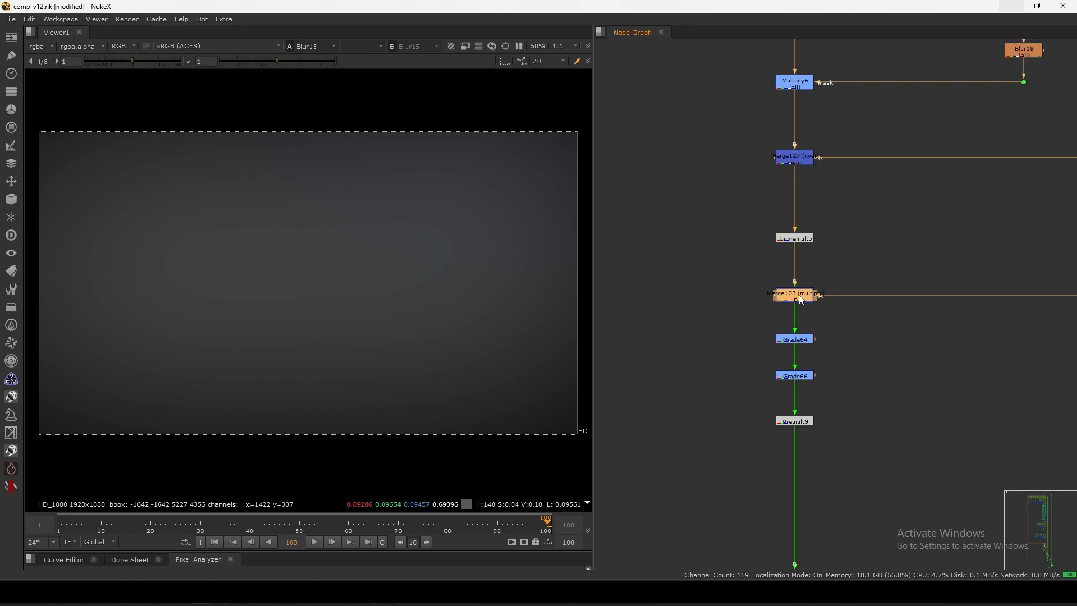
key("1")
left_click(806, 395)
left_click_drag(846, 223, 736, 263)
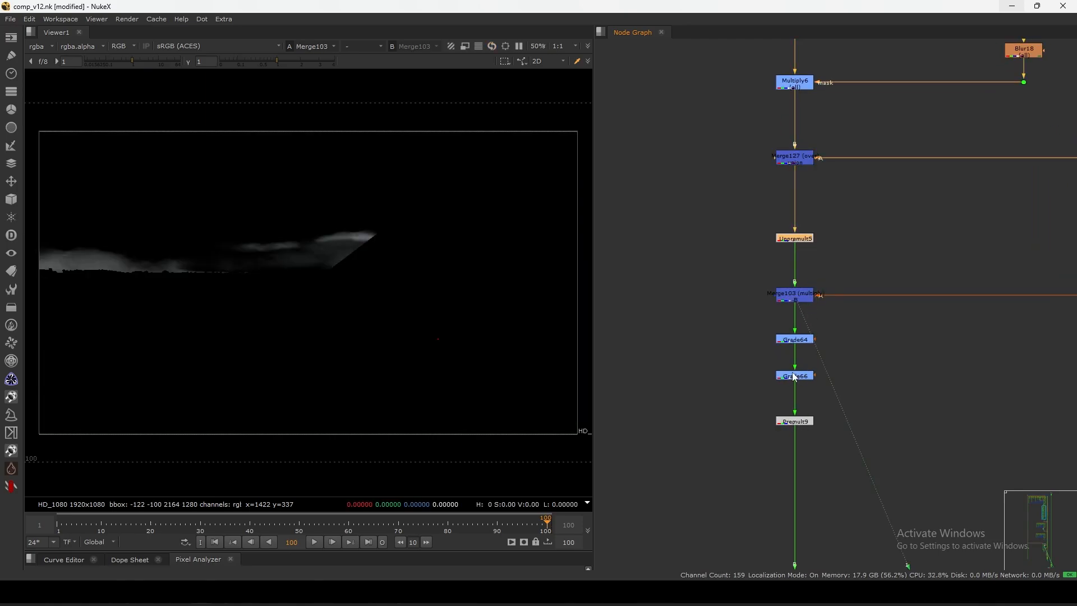
View Premult9 and toggle Merge103 off and on to compare the fog's colour.
left_click_drag(862, 385, 728, 446)
left_click_drag(867, 399, 769, 438)
key("1")
middle_click_drag(734, 366, 732, 366)
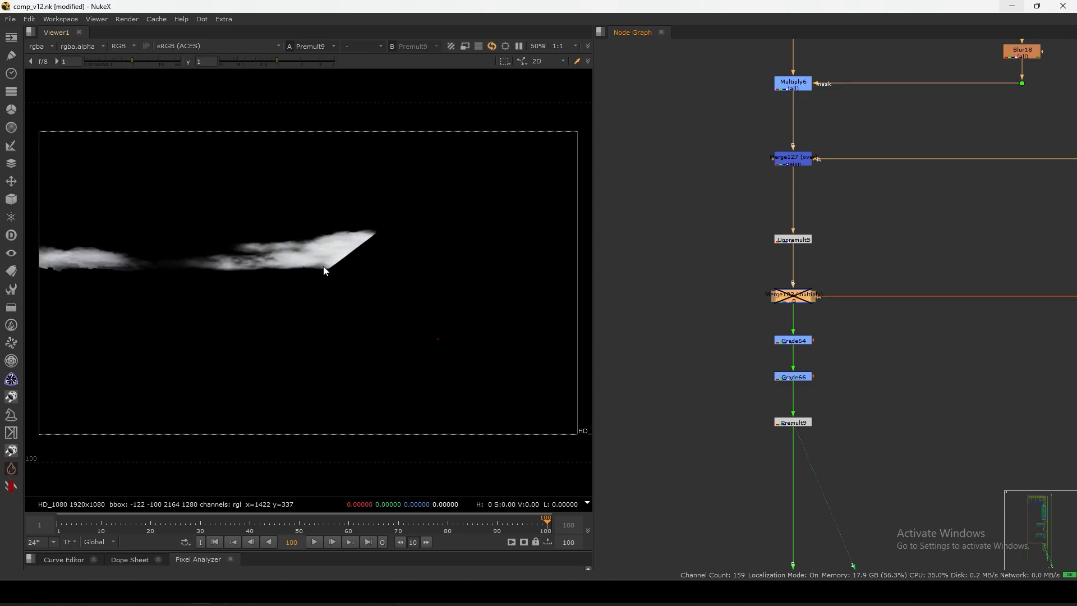
scroll(334, 247, "up", 3)
left_click_drag(373, 222, 304, 274)
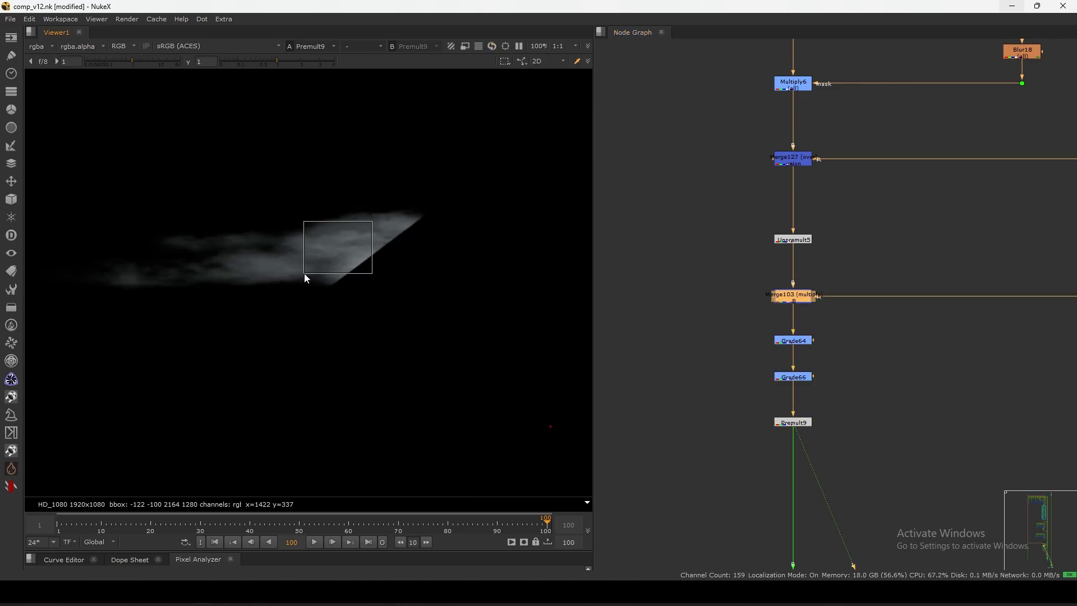
Toggle Grade64 and Grade66 off and on to compare their effect on the premultiplied fog.
left_click_drag(852, 321, 767, 386)
key("d")
key("d")
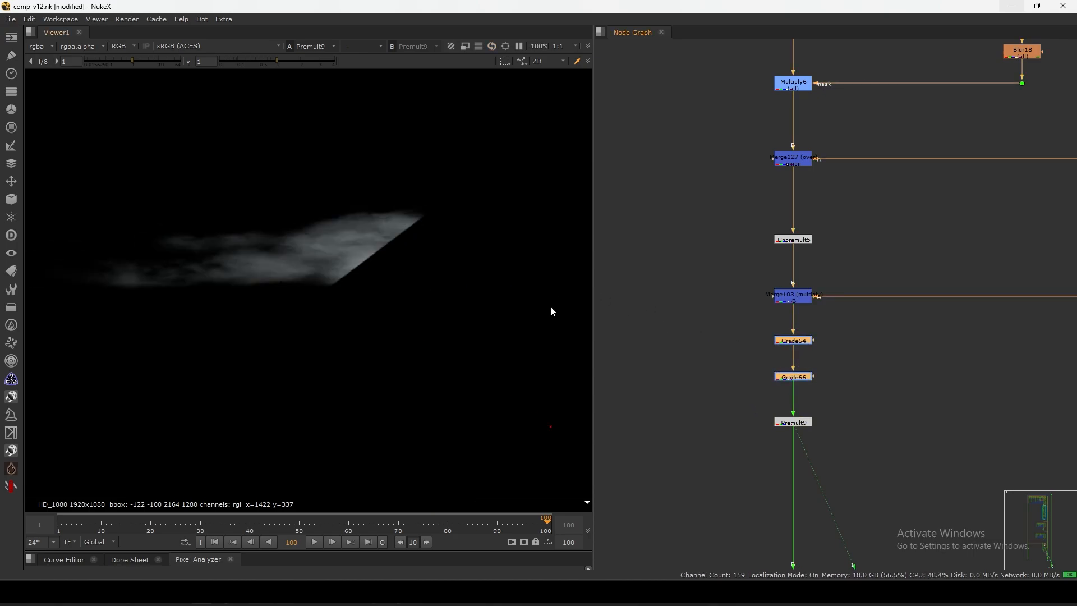
left_click_drag(419, 207, 250, 318)
scroll(291, 281, "up", 2)
left_click_drag(404, 195, 227, 273)
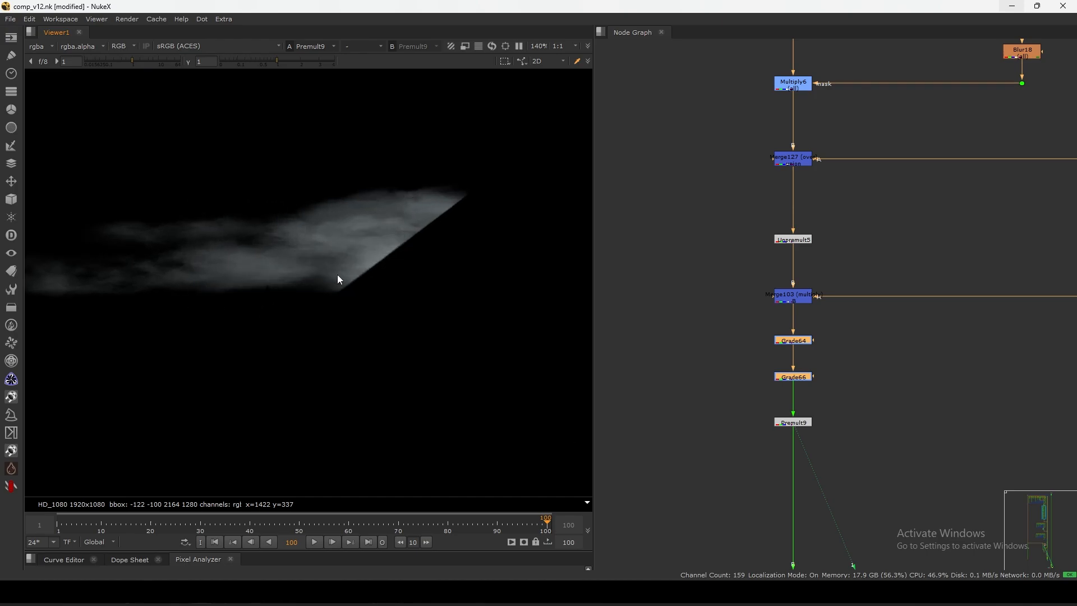
View Merge131, where the ground fog branch joins the fog cards, with the viewer gain at 6.
scroll(348, 275, "down", 3)
scroll(780, 280, "down", 5)
middle_click_drag(797, 354, 762, 286)
scroll(762, 286, "up", 1)
scroll(761, 283, "down", 4)
left_click_drag(896, 355, 905, 374)
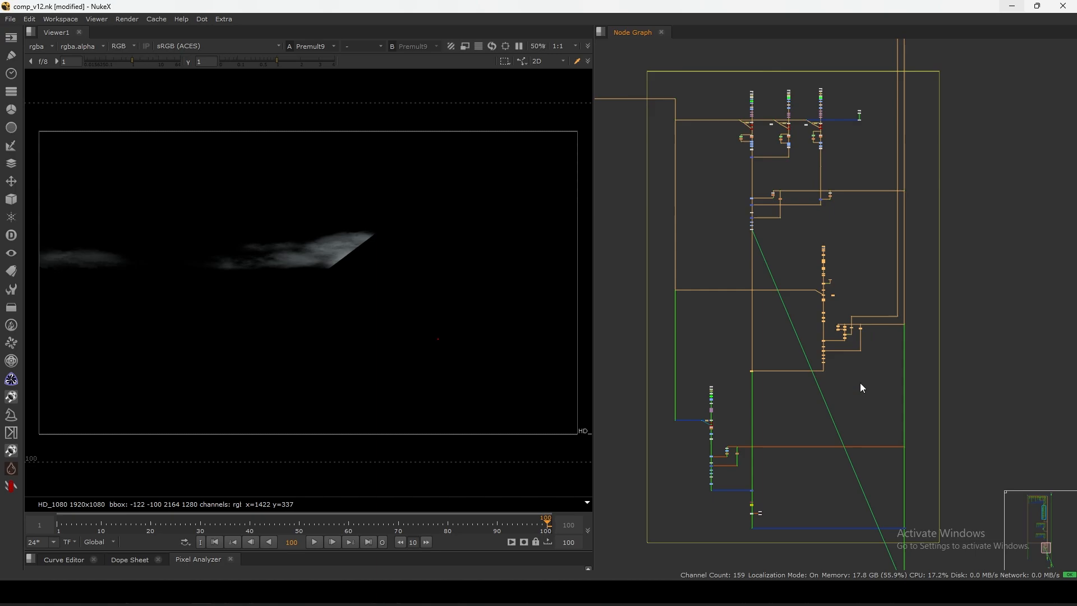
middle_click_drag(844, 384, 886, 331)
left_click_drag(679, 332, 814, 479)
scroll(803, 311, "up", 3)
left_click_drag(824, 293, 771, 352)
key("1")
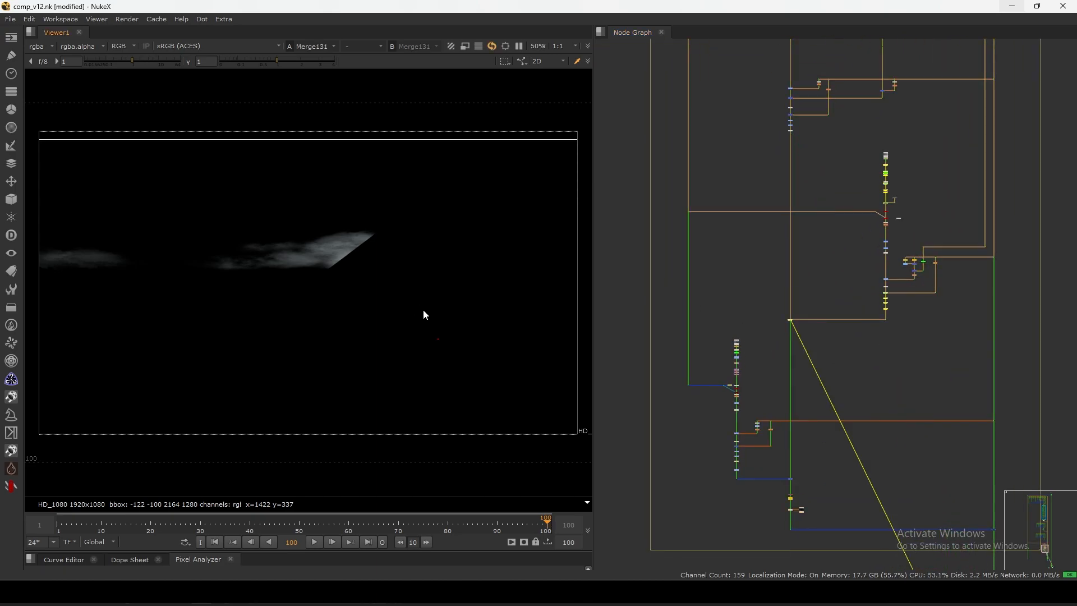
left_click_drag(147, 62, 153, 62)
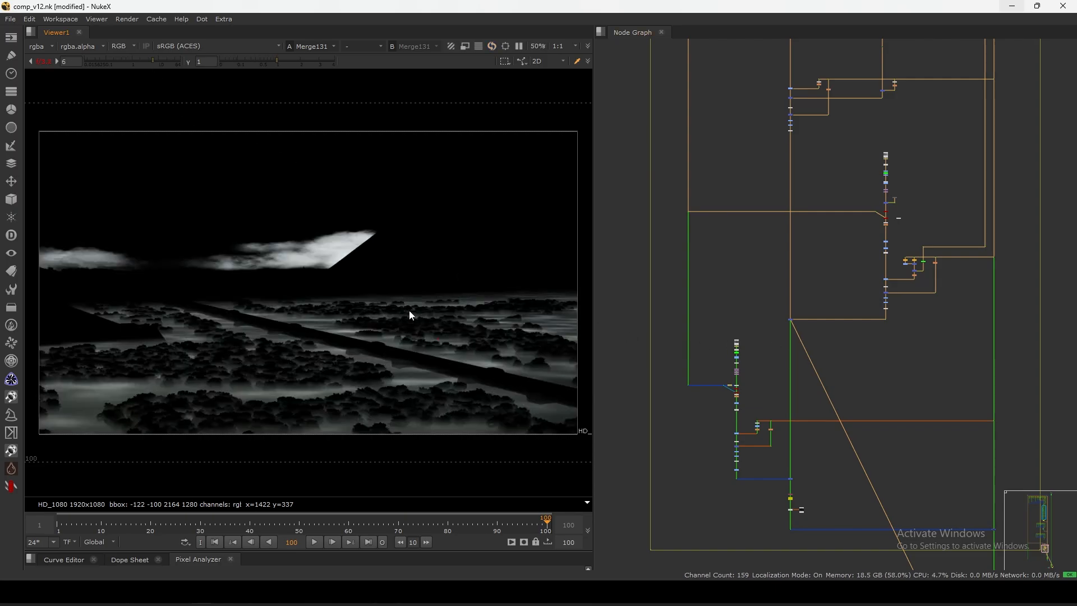
View Card6 in the ground fog branch and orbit around it in 3D.
scroll(873, 224, "up", 5)
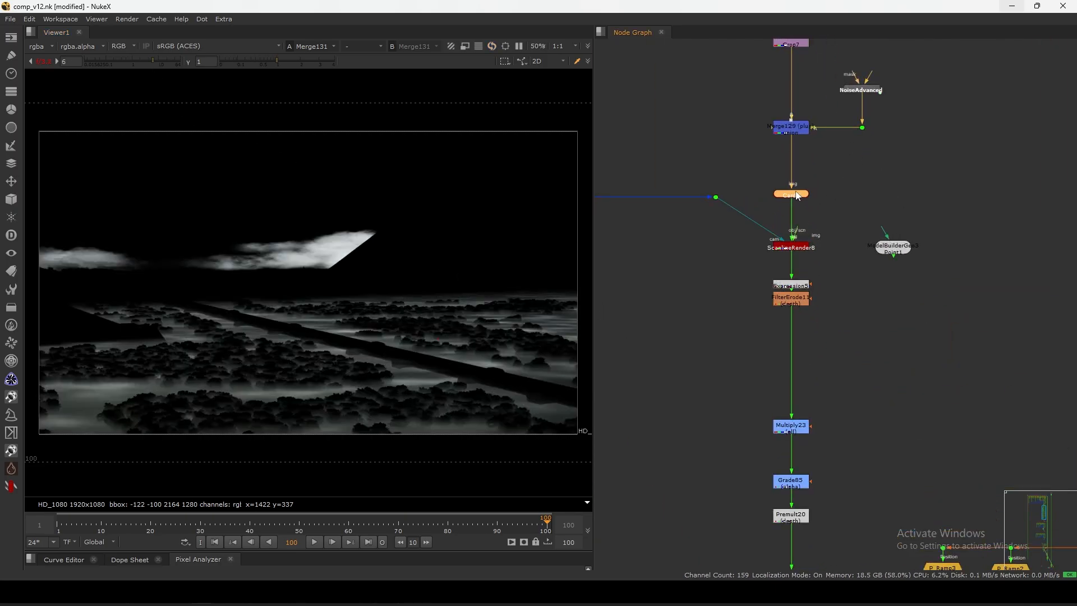
key("1")
left_click_drag(389, 260, 365, 308, "ctrl")
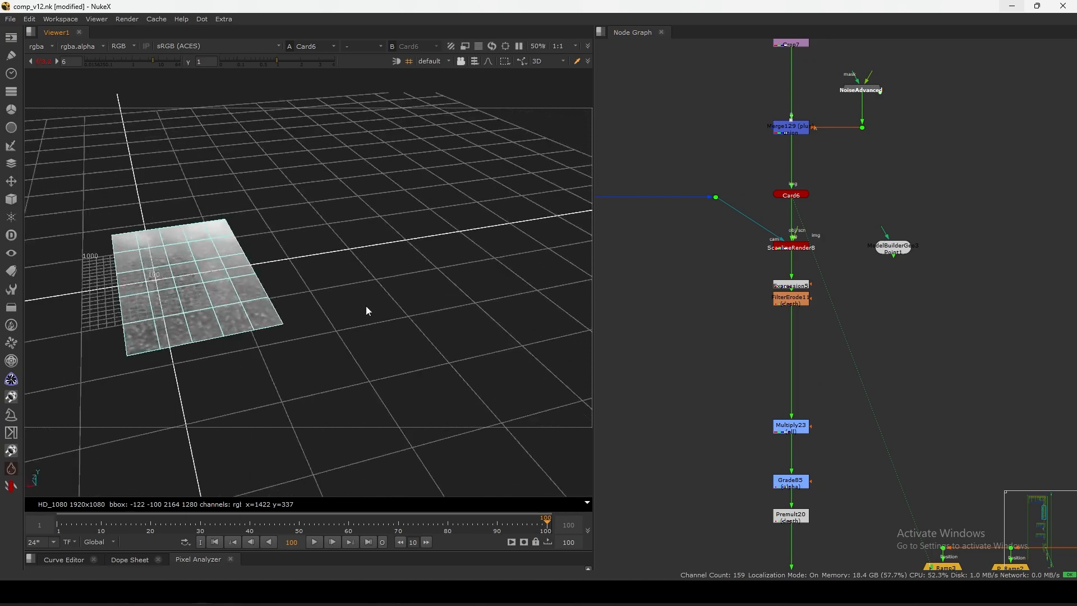
Compare Merge129 with Crop7 to examine the NoiseAdvanced texture added to the fog, resetting the viewer gain to 1.
middle_click_drag(610, 217, 628, 275)
left_click(808, 185)
key("1")
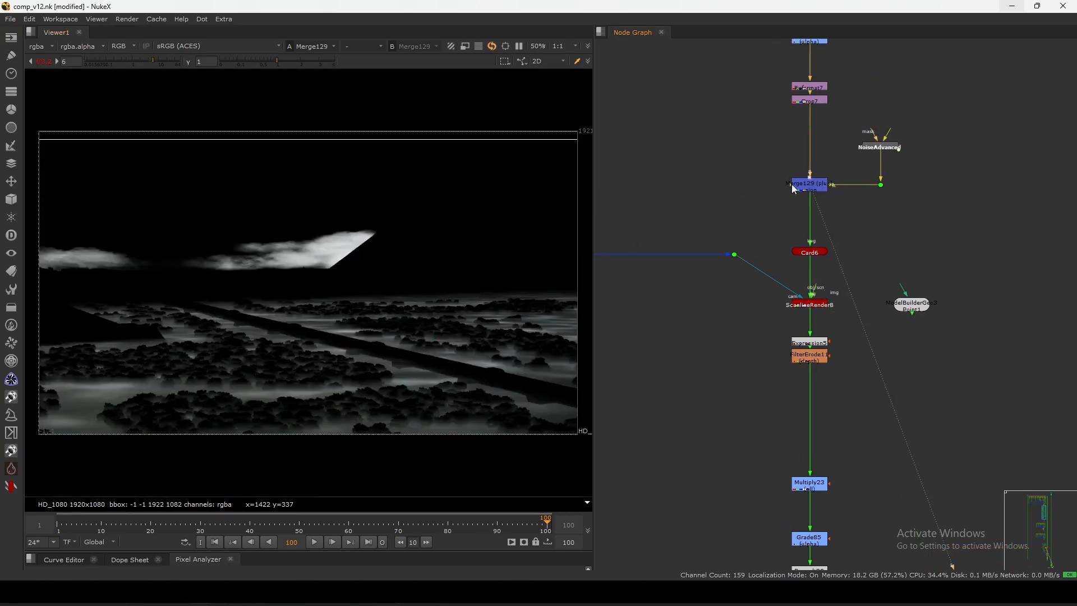
left_click(888, 147)
middle_click_drag(756, 170, 822, 278)
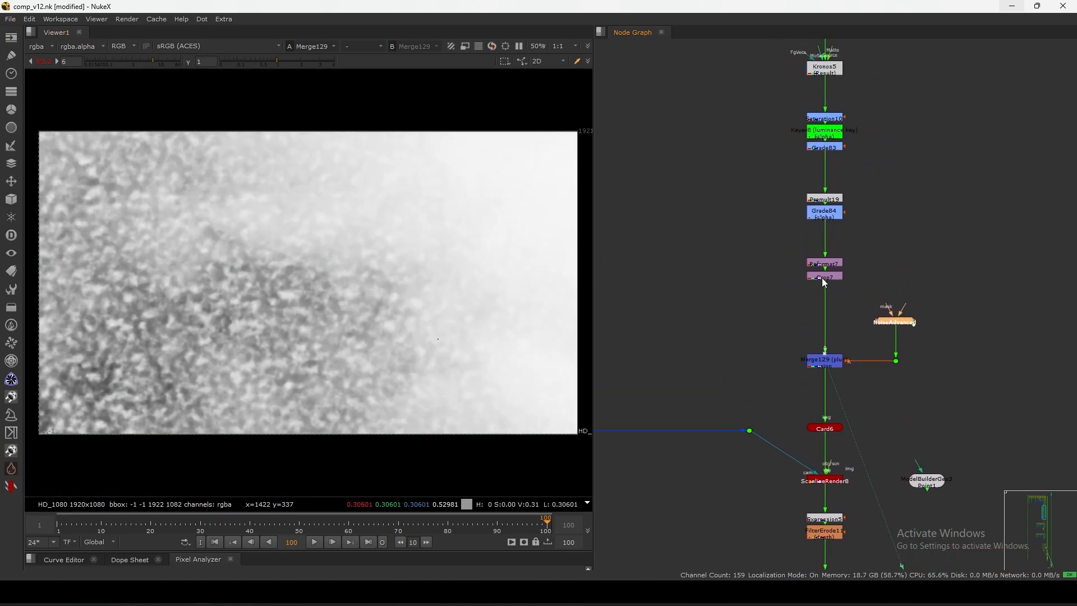
left_click(823, 279)
key("1")
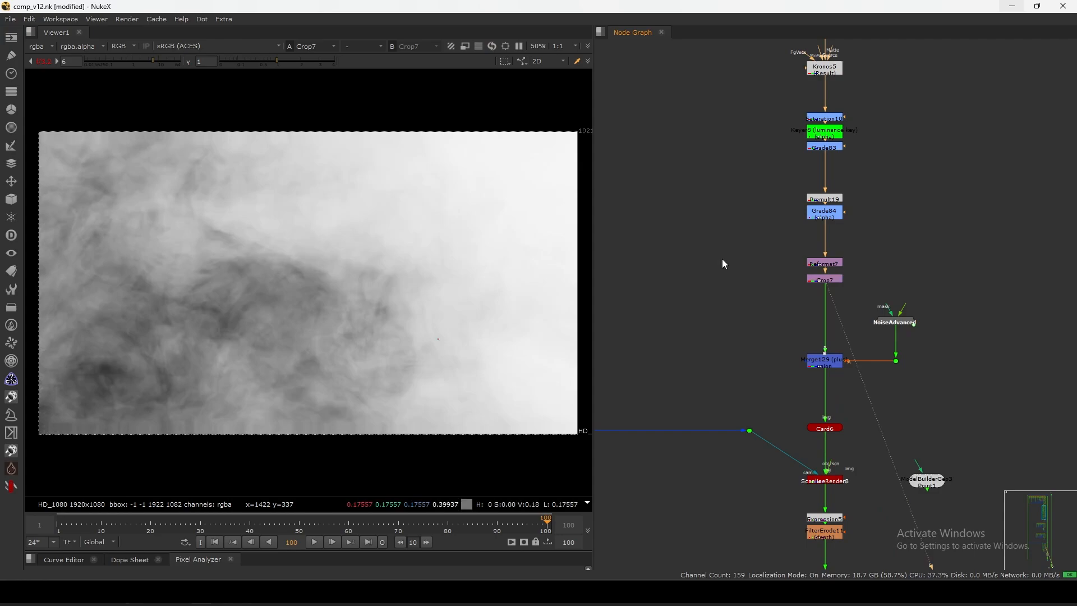
left_click(131, 64)
left_click(823, 362)
key("1")
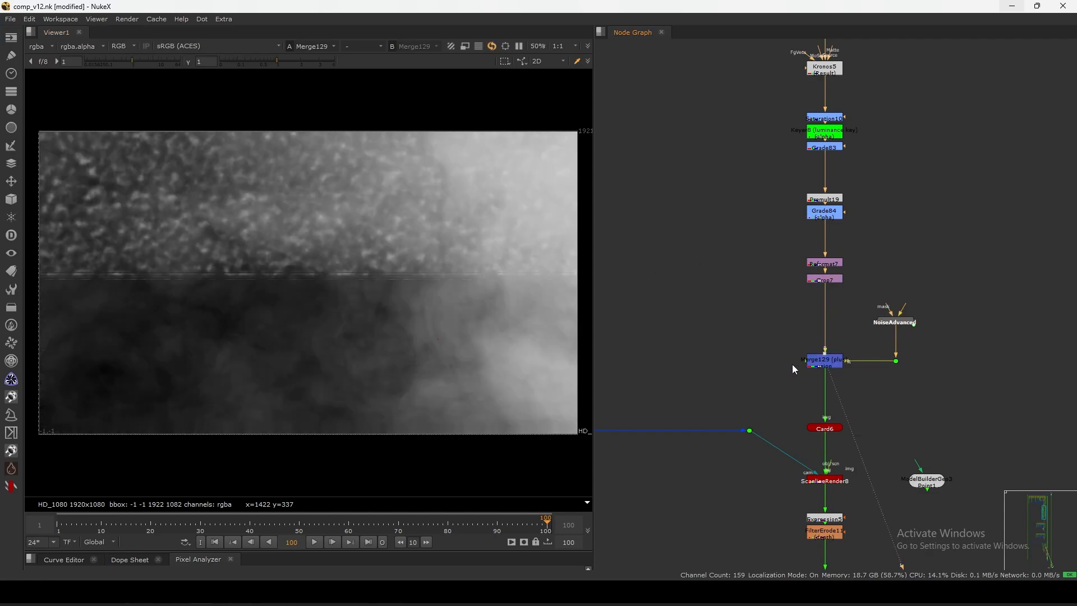
View Card6 and ScanlineRender8 in 3D, looking through Camera1.
middle_click_drag(793, 365, 780, 270)
middle_click_drag(883, 344, 855, 219)
left_click(855, 219)
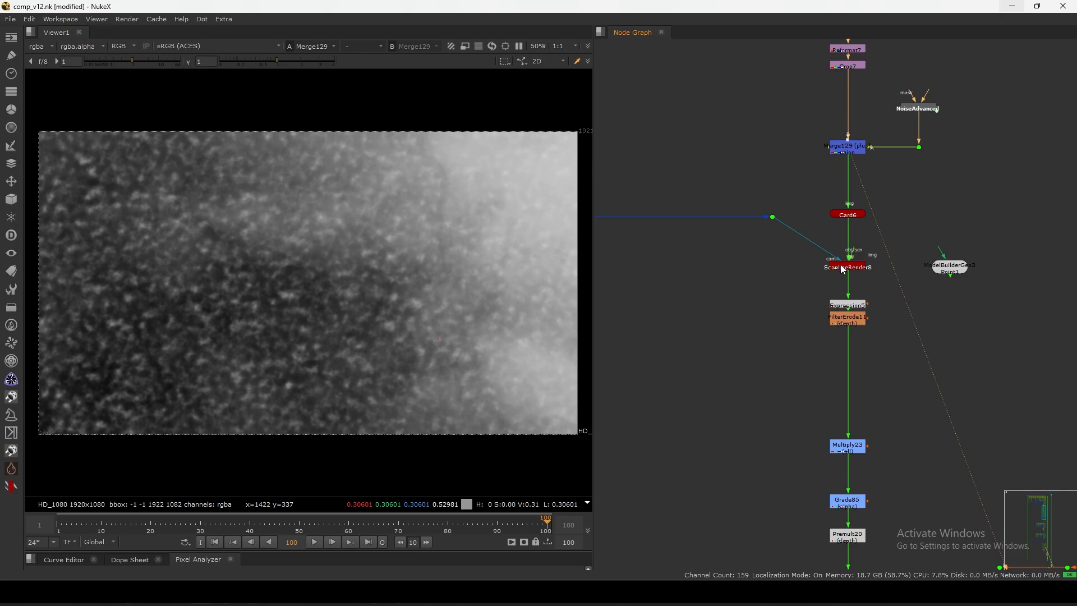
key("1")
left_click(795, 288)
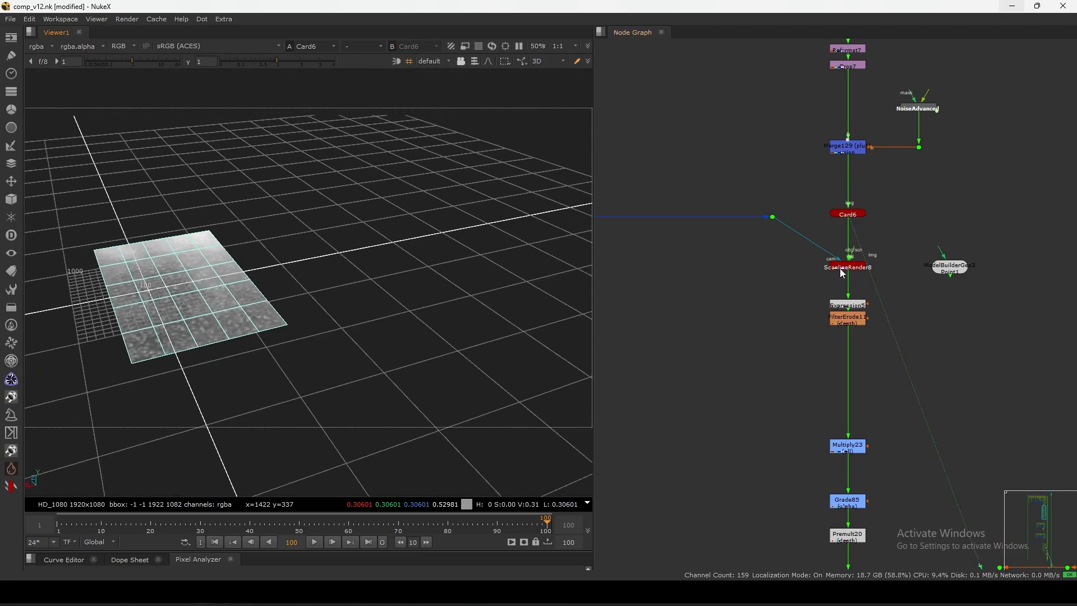
left_click(841, 268)
key("1")
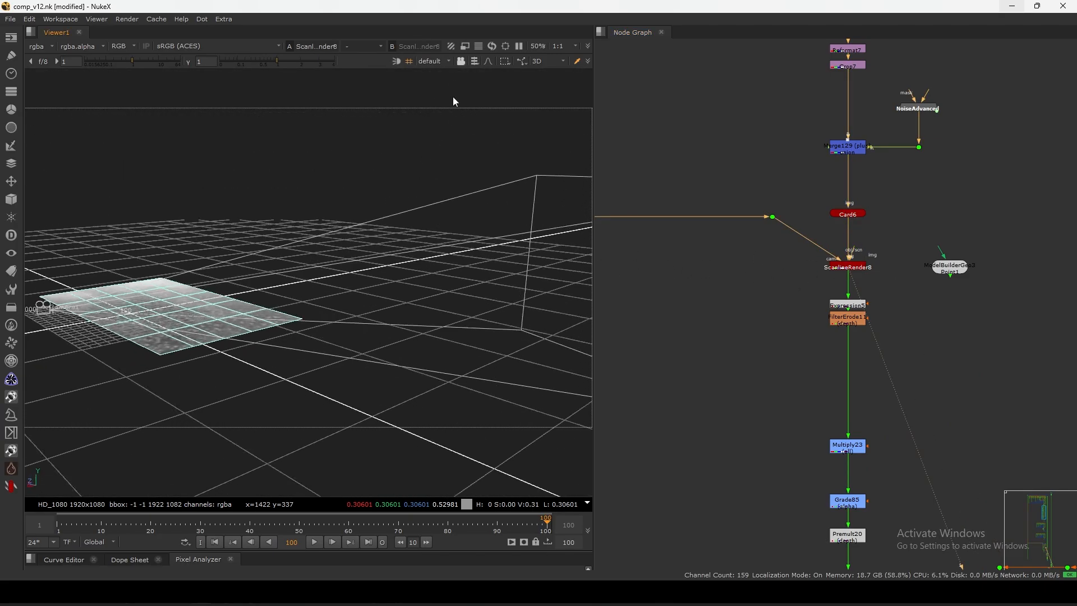
left_click(444, 61)
left_click(443, 85)
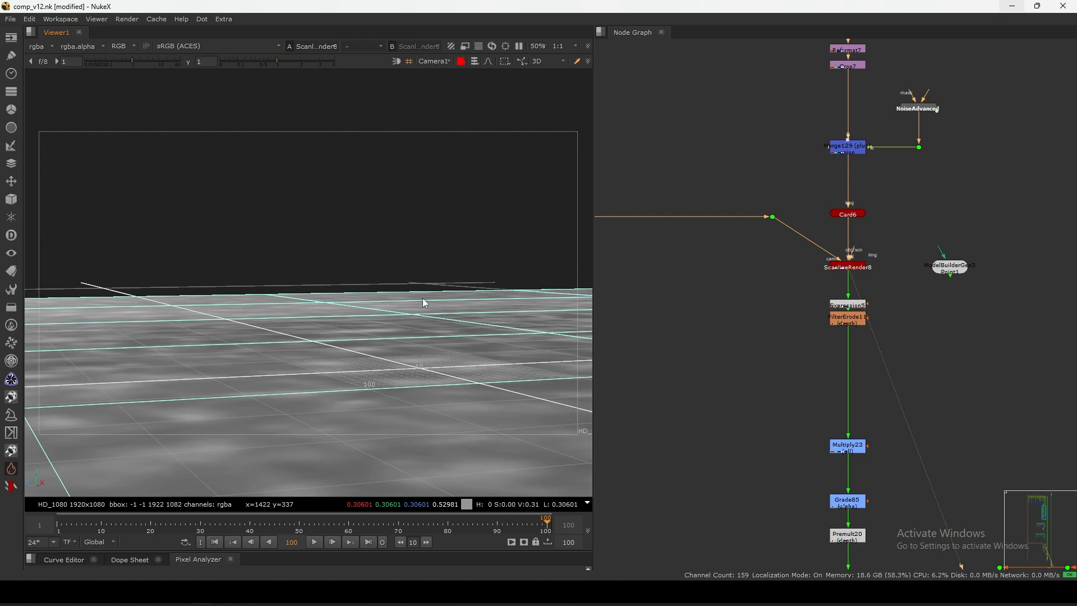
Move the Expression5 node up to separate it from FilterErode11 below ScanlineRender8.
scroll(824, 330, "down", 3)
scroll(889, 267, "up", 5)
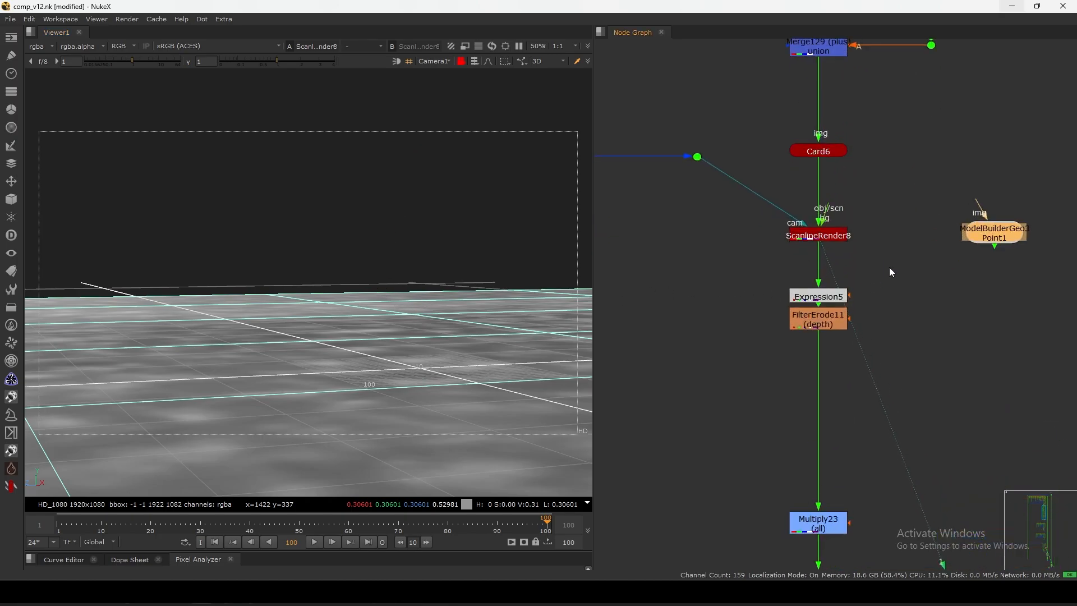
left_click_drag(822, 298, 822, 275)
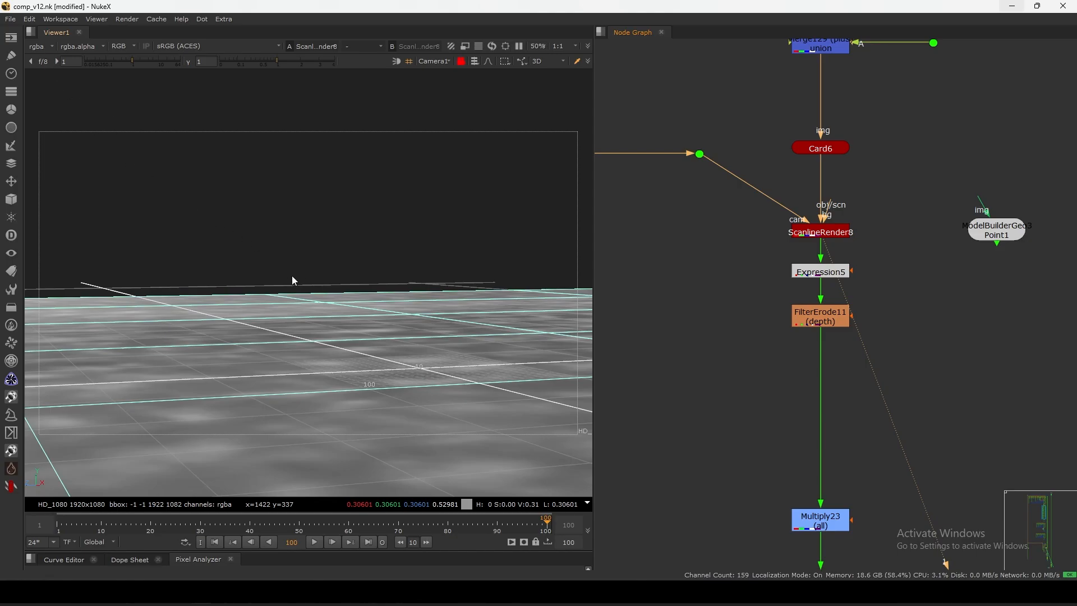
Inspect ScanlineRender8's depth channel in the 2D viewer, temporarily raising the viewer gain to 64.
key("Tab")
left_click(41, 48)
left_click(51, 70)
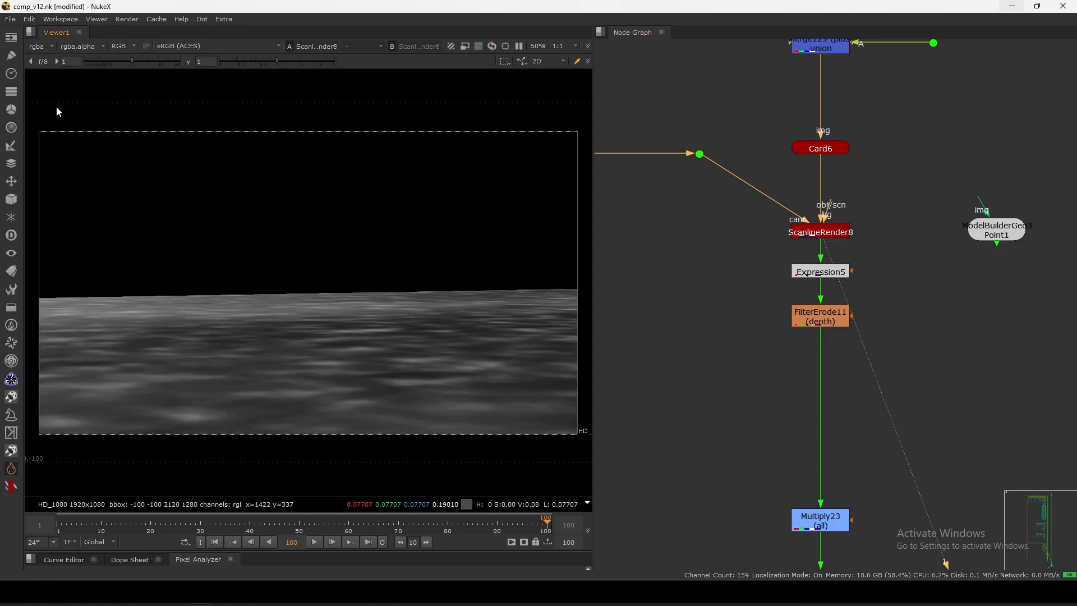
left_click_drag(133, 62, 210, 68)
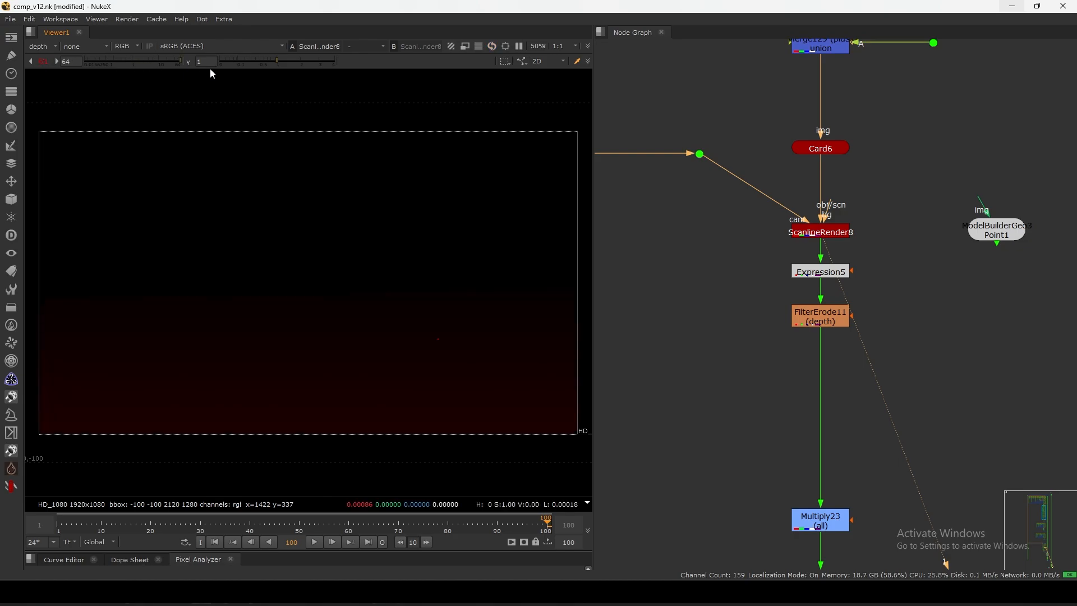
left_click(136, 63)
View Expression5's depth output and open its properties to examine the depth expression.
left_click(819, 276)
key("1")
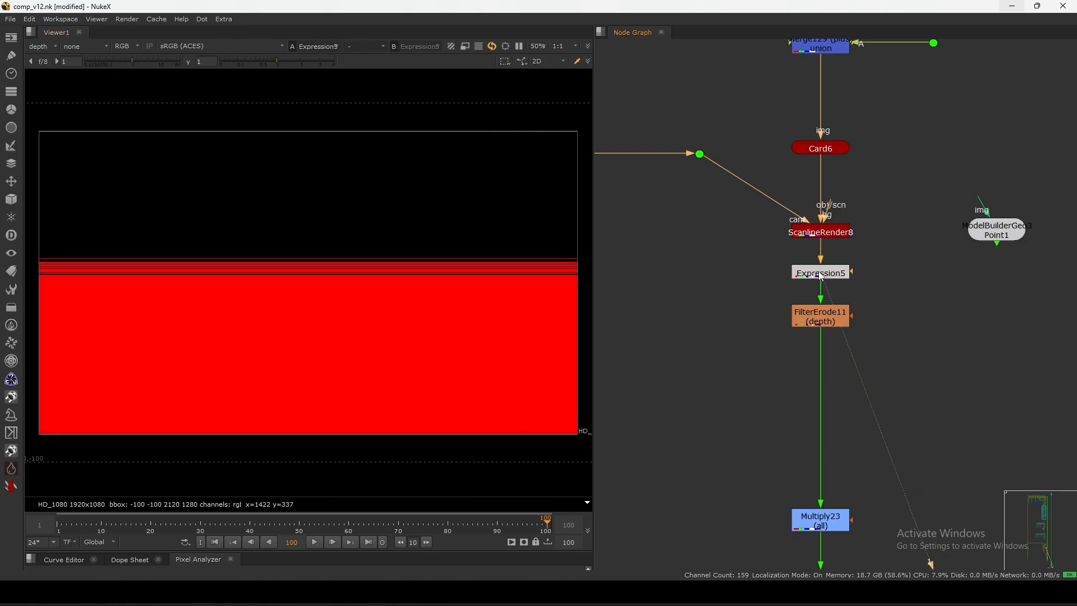
double_click(819, 277)
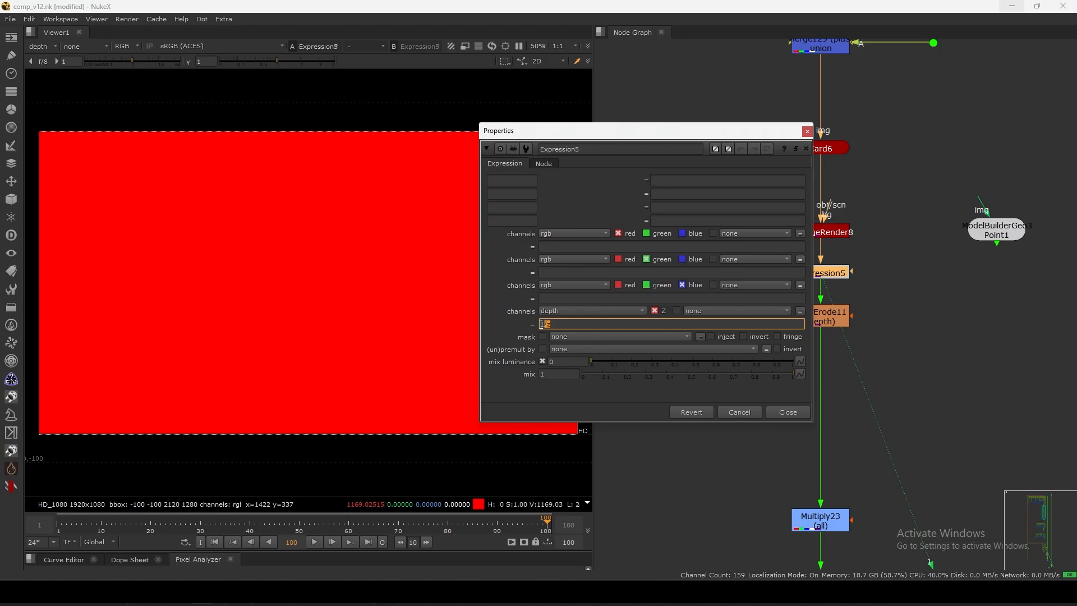
key("Escape")
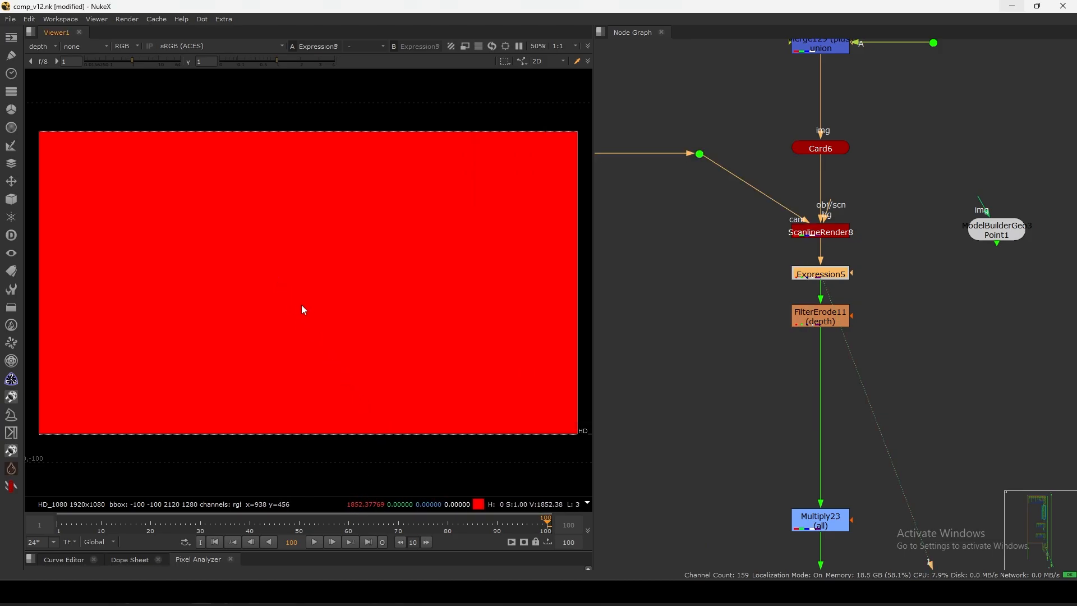
Compare the depth of ScanlineRender8 with Expression5, sampling pixel values across the ground area.
left_click(815, 232)
key("1")
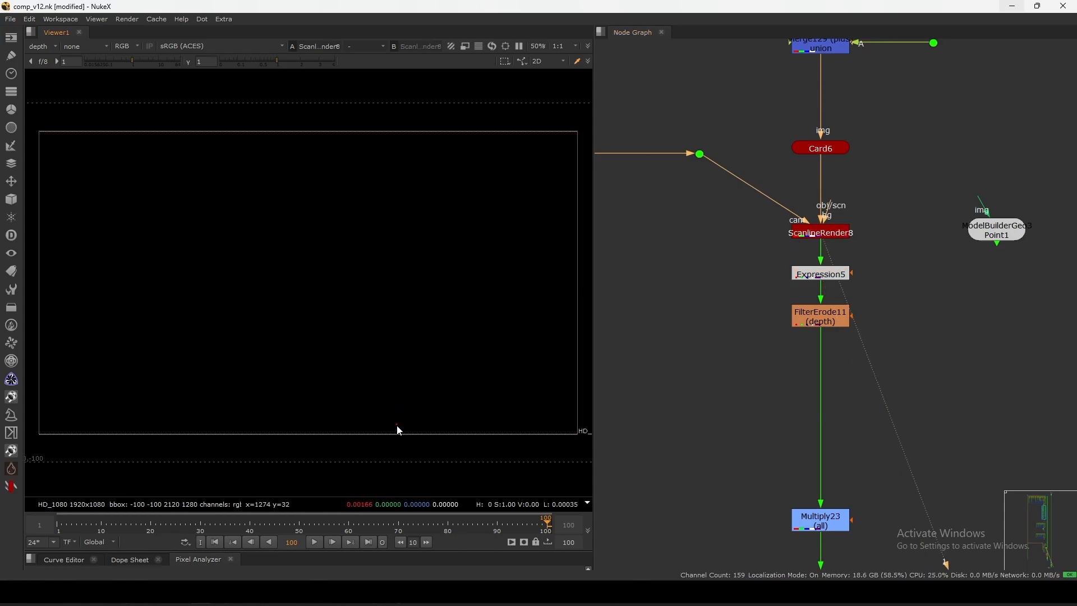
mouse_move(399, 430)
left_mouse_down()
mouse_move(310, 300)
mouse_move(414, 421)
left_mouse_up()
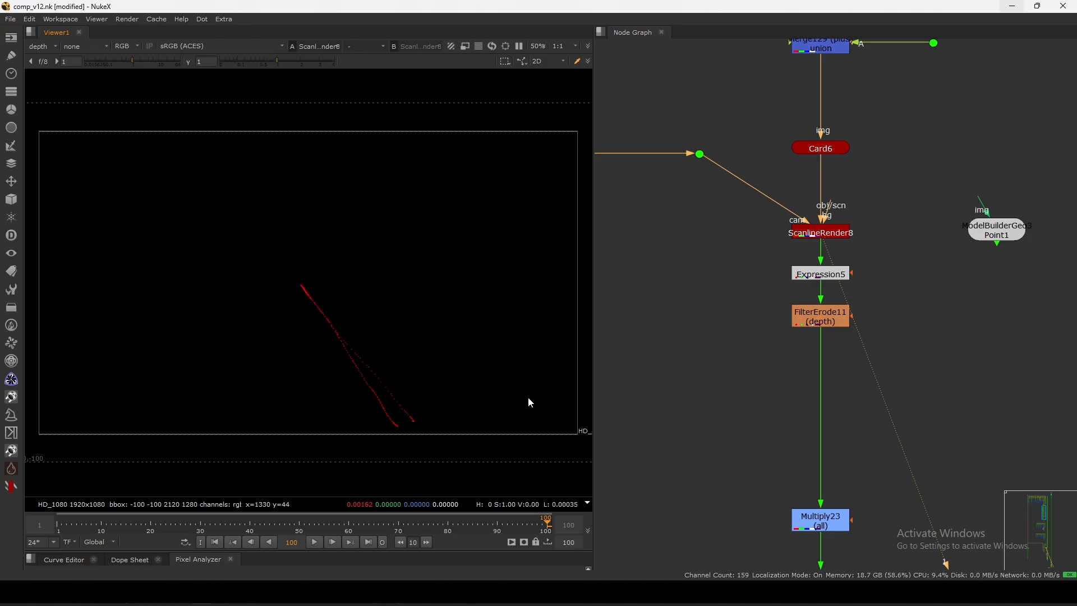
left_click(791, 297)
left_click(824, 275)
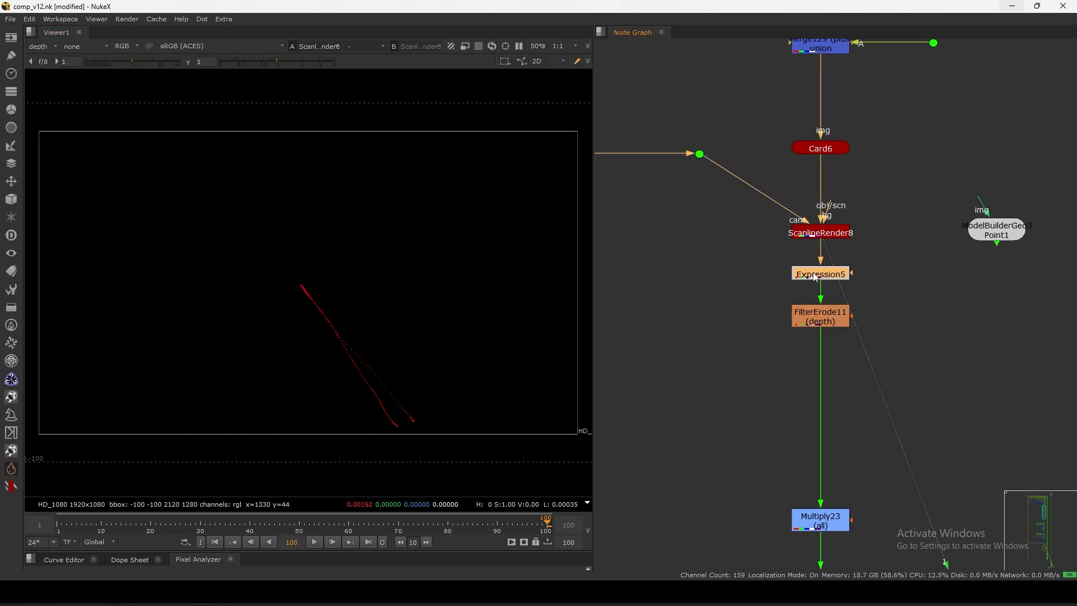
key("1")
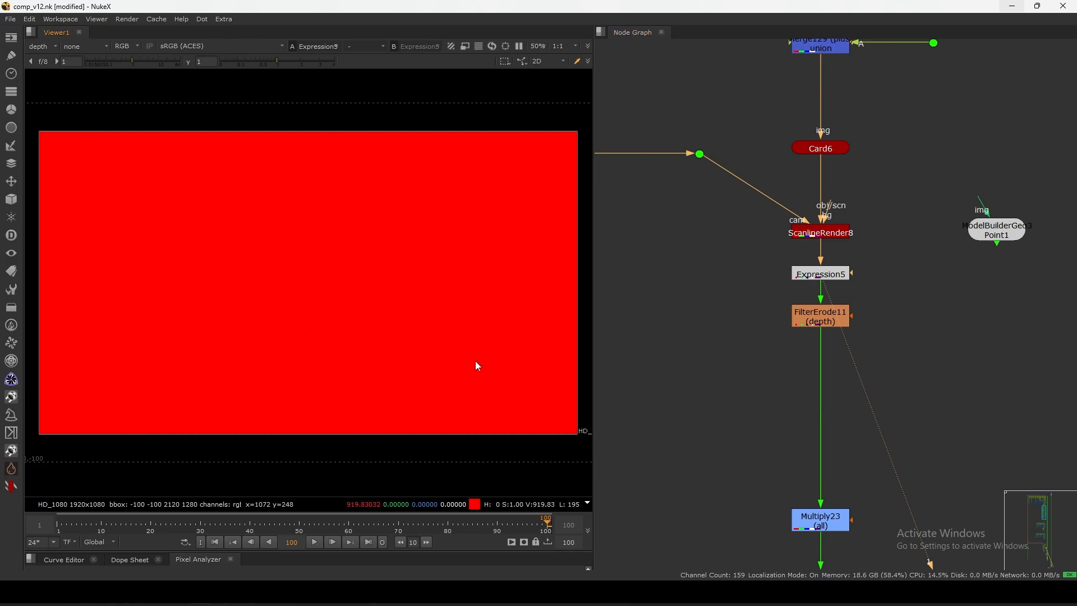
Switch the viewer back to the rgba layer and survey the fog branches in the node graph.
left_click(41, 46)
left_click(84, 96)
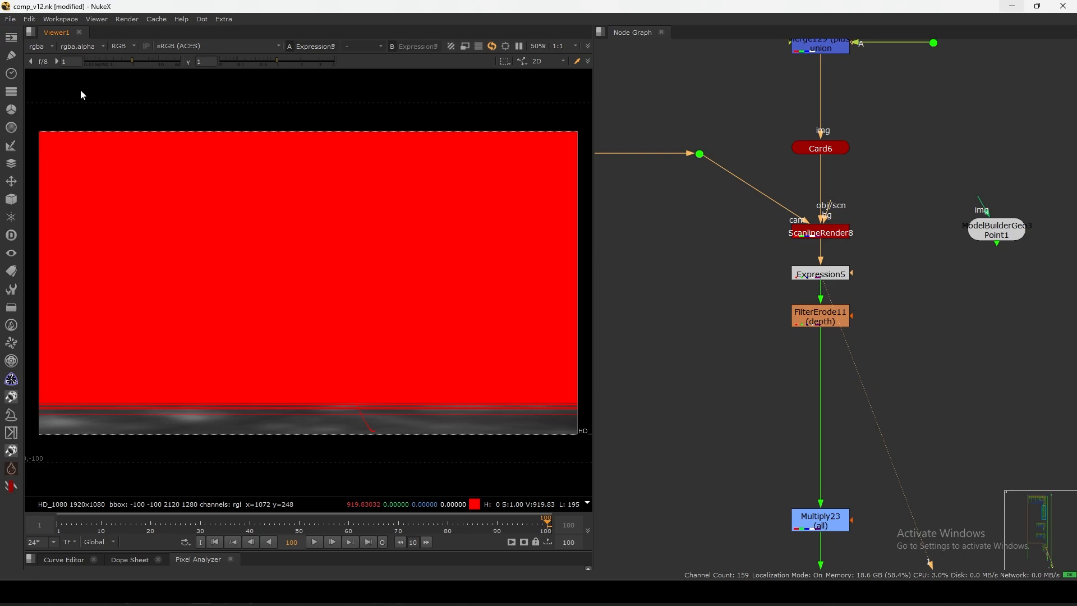
scroll(837, 179, "down", 5)
scroll(802, 326, "down", 5)
middle_click_drag(783, 325, 844, 446)
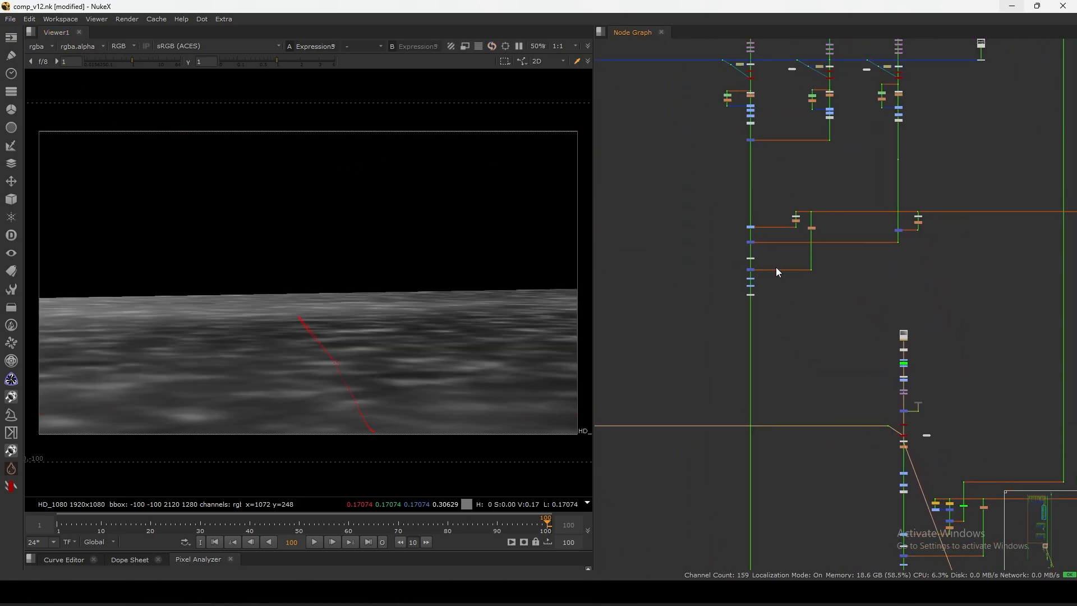
middle_click_drag(776, 267, 793, 331)
scroll(781, 147, "up", 5)
scroll(793, 142, "up", 4)
left_click_drag(721, 192, 773, 166)
middle_click_drag(898, 192, 685, 205)
scroll(889, 205, "down", 5)
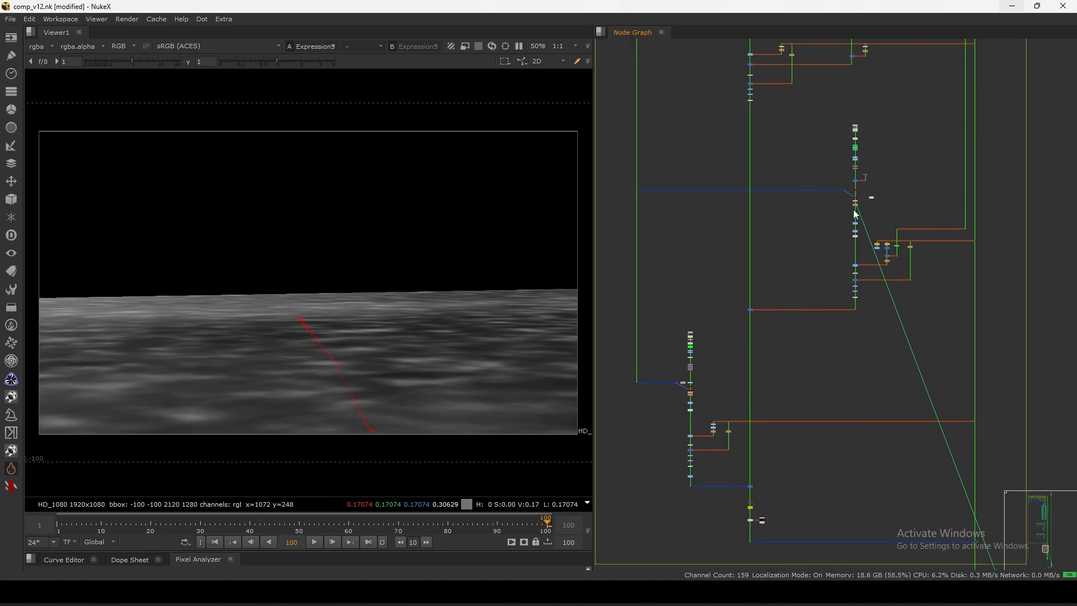
View the FilterErode node below Expression5 and the output dot ending its branch, Dot363.
scroll(847, 212, "up", 4)
left_click(825, 194)
key("1")
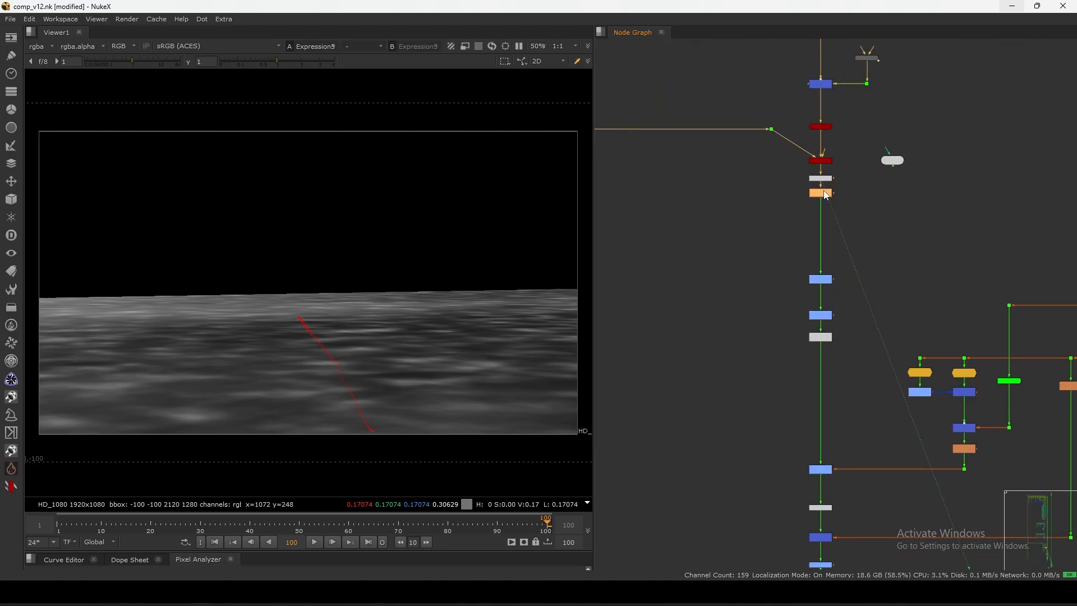
left_click_drag(825, 193, 825, 186)
scroll(823, 196, "up", 2)
left_click(854, 175)
scroll(846, 163, "down", 5)
middle_click_drag(821, 413, 848, 342)
left_click(861, 375)
key("1")
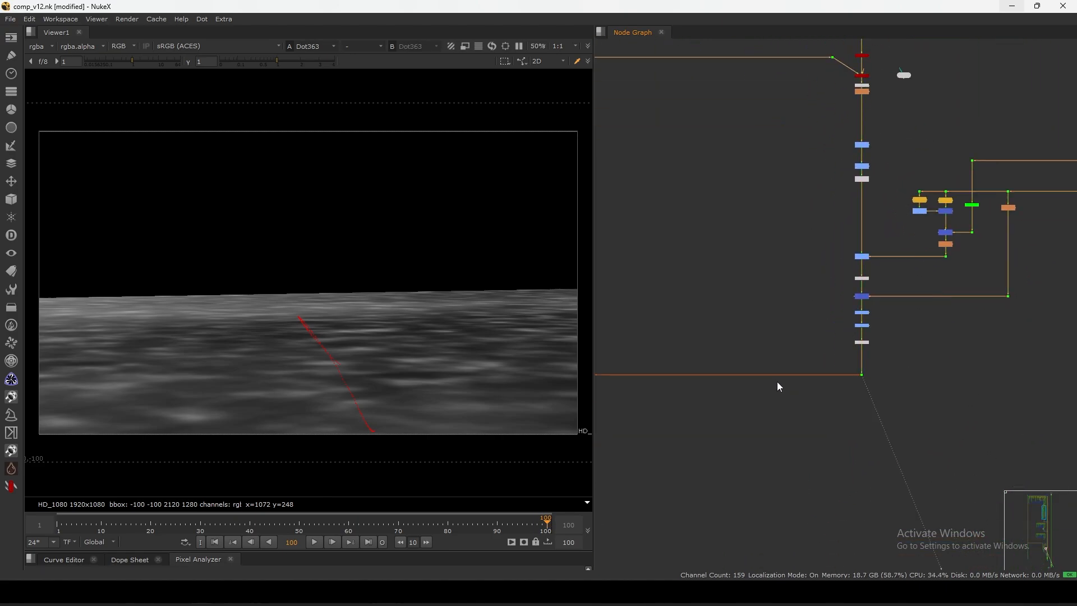
View Dot275 at the end of the neighbouring fog branch with the viewer gain raised to 16.
scroll(782, 355, "down", 6)
middle_click_drag(786, 358, 820, 272)
scroll(799, 337, "up", 4)
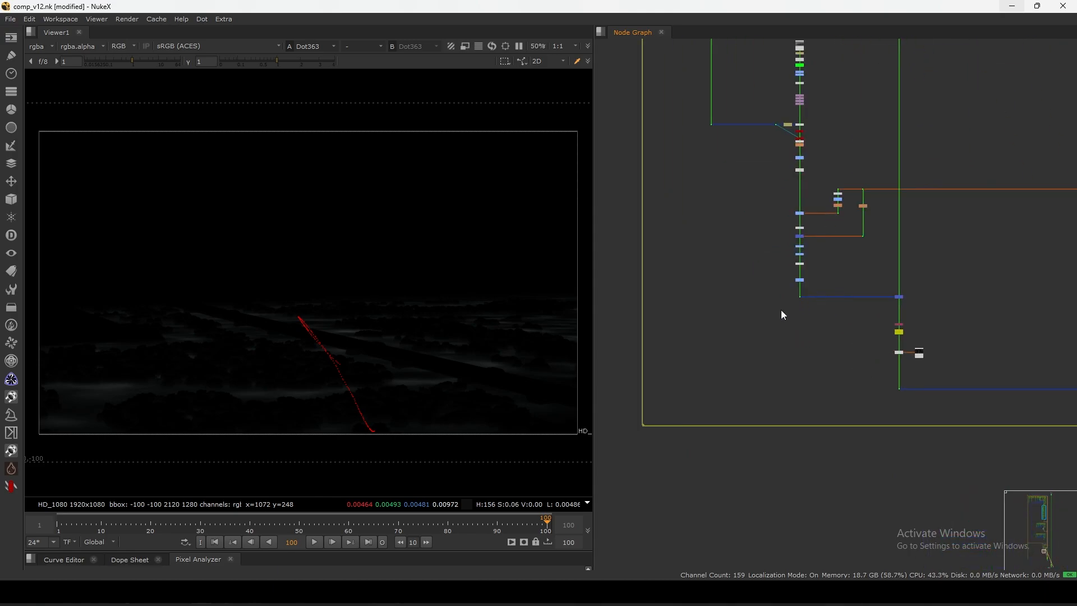
left_click(801, 297)
key("1")
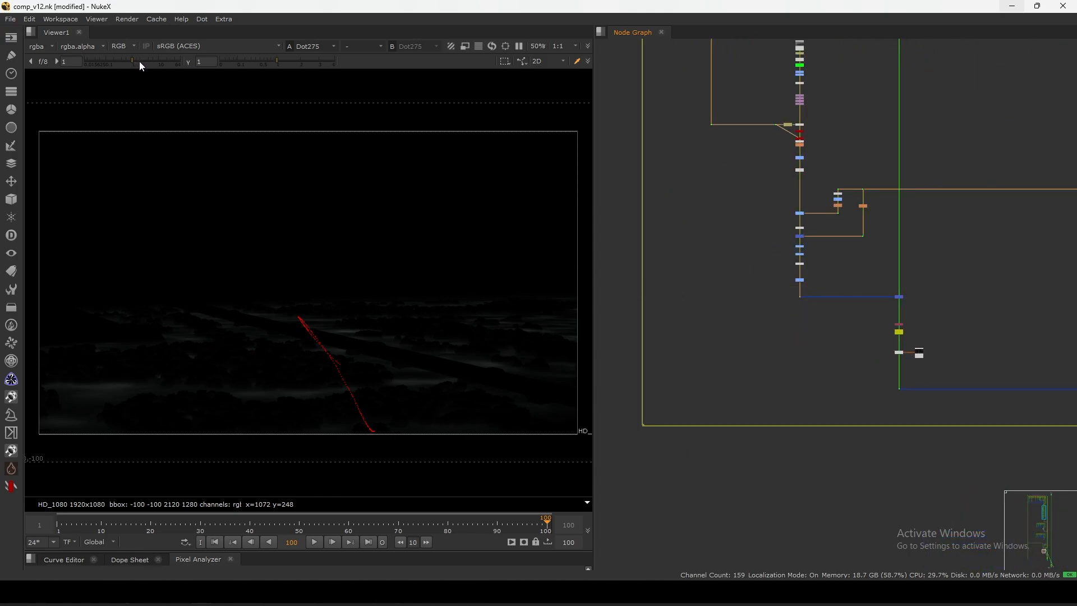
left_click_drag(141, 59, 164, 63)
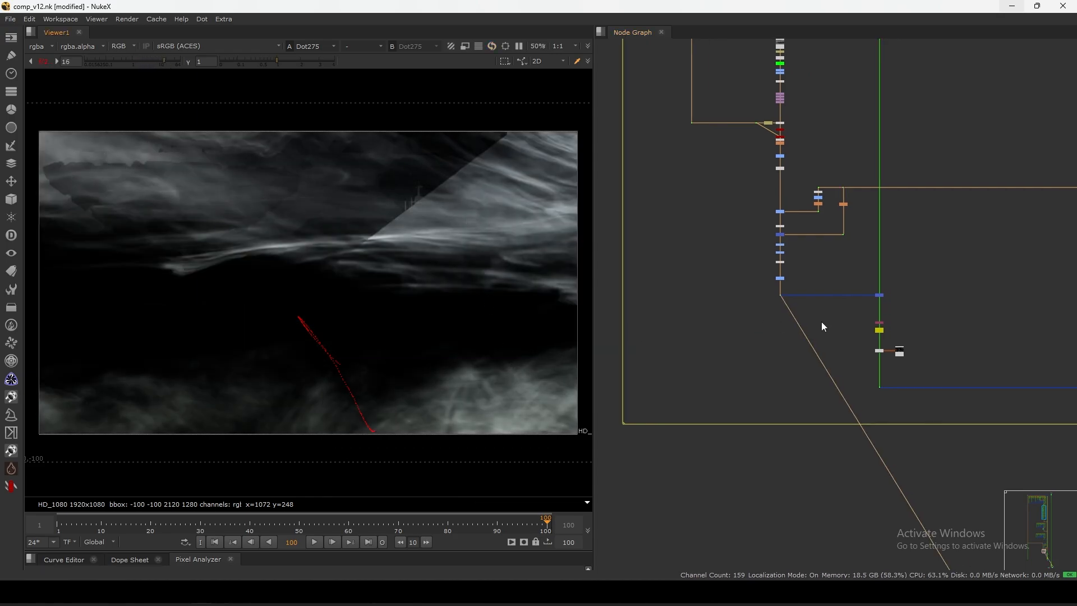
View Merge106, where the last fog branch joins the others, and reset the viewer gain to 1.
scroll(903, 272, "up", 3)
left_click(854, 294)
key("1")
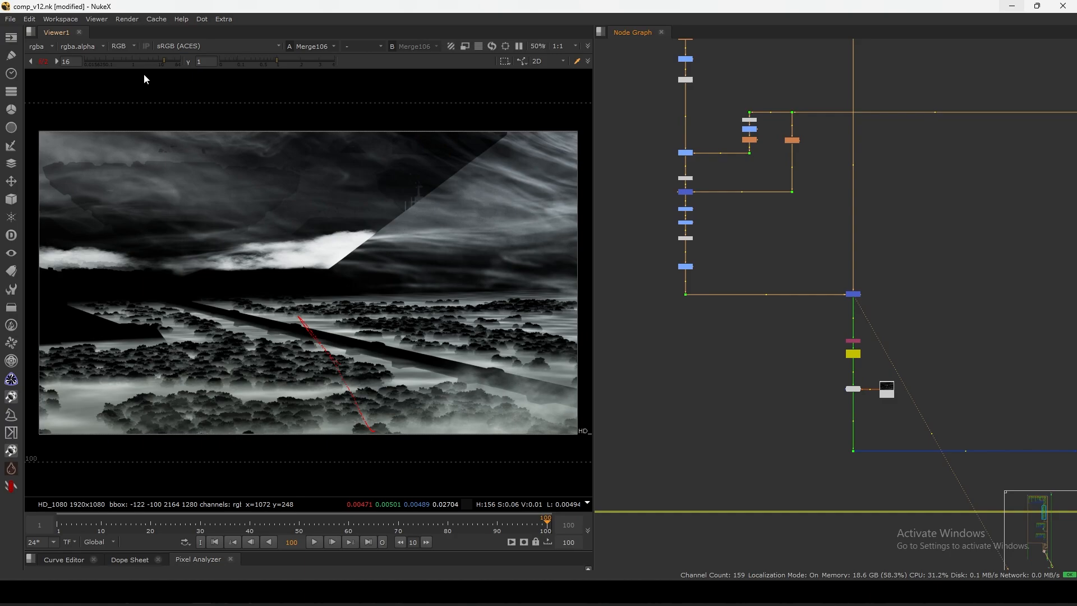
left_click(144, 62, "ctrl")
View Dot290 below the Switch node and check which layers its stream offers.
middle_click_drag(845, 449, 787, 348)
scroll(787, 348, "up", 3)
left_click_drag(788, 379, 845, 310)
key("1")
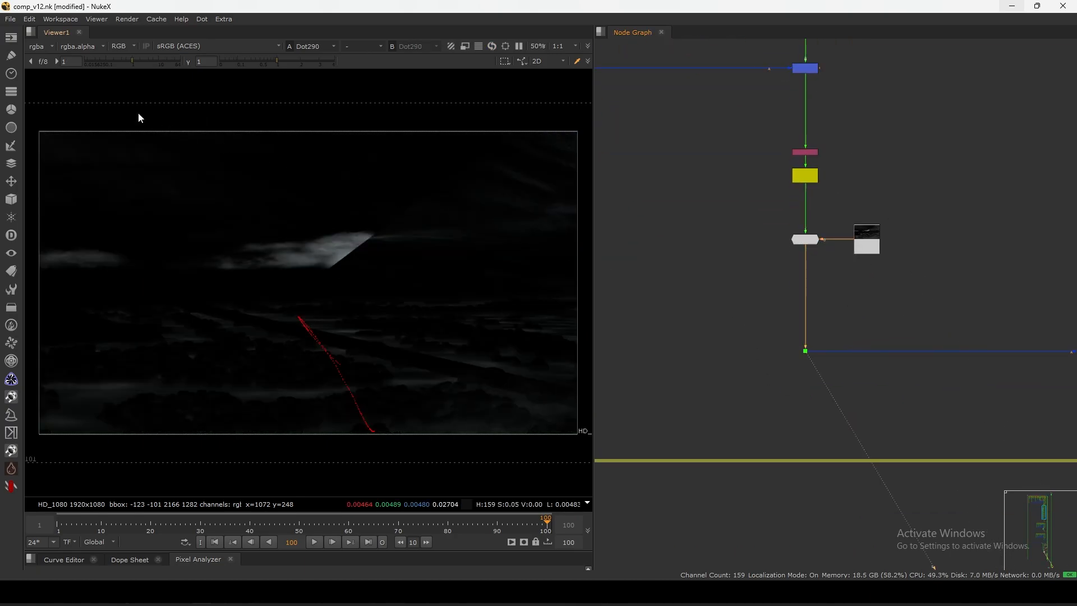
left_click(37, 46)
left_click(46, 79)
View Switch3's output and examine which layers are available around Write4 and Read1.
scroll(848, 260, "up", 3)
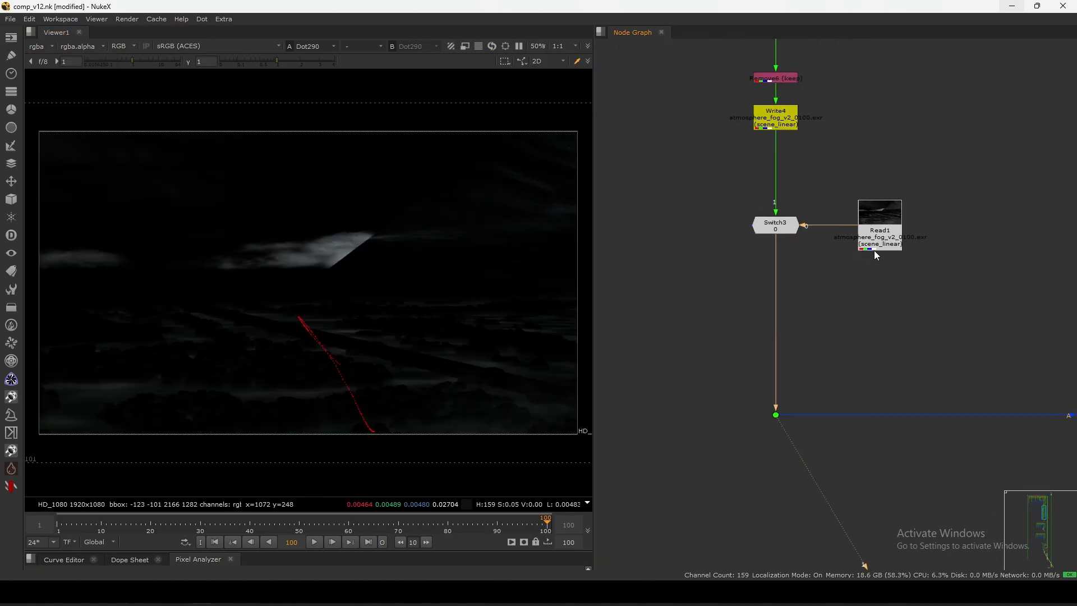
left_click(877, 247)
left_click(779, 230)
key("1")
scroll(768, 244, "down", 3)
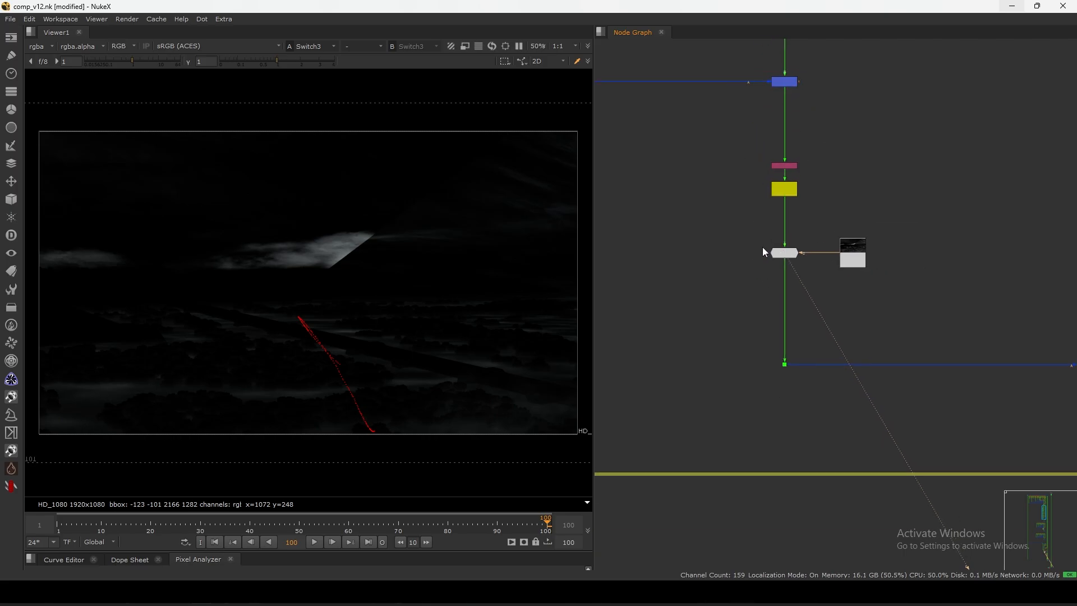
scroll(766, 250, "up", 2)
left_click(798, 272)
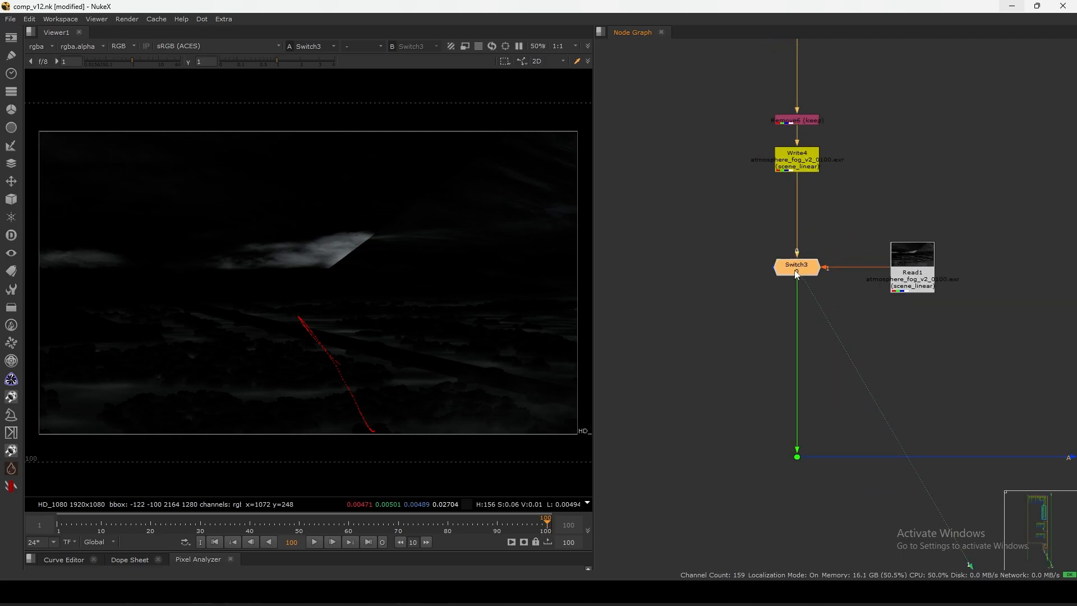
left_click(797, 159)
left_click(37, 47)
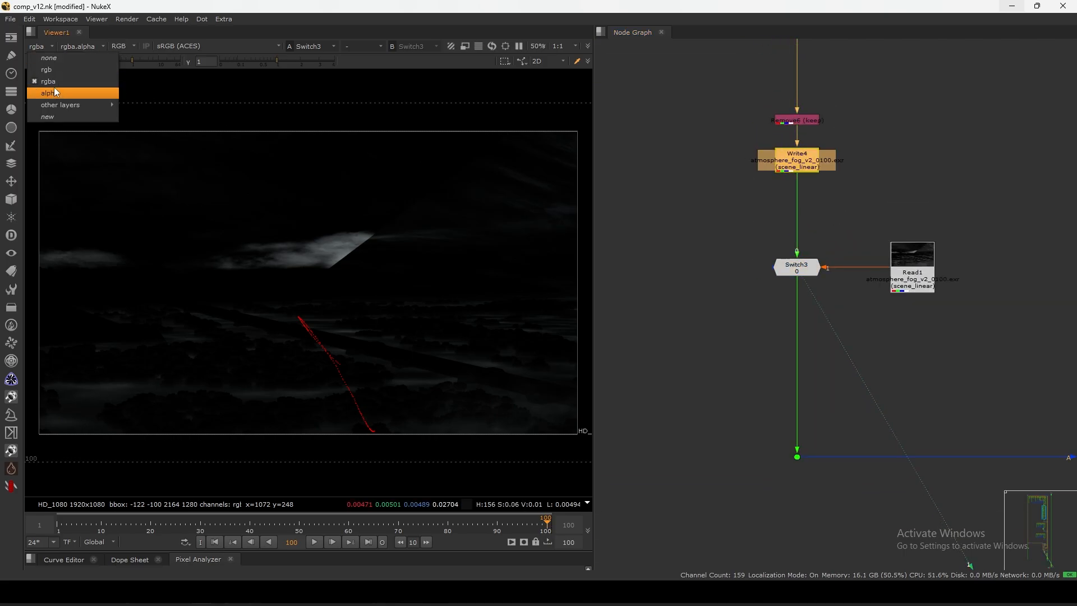
Set Remove6 to keep the depth layer in addition to rgba.
double_click(798, 119)
left_click(482, 135)
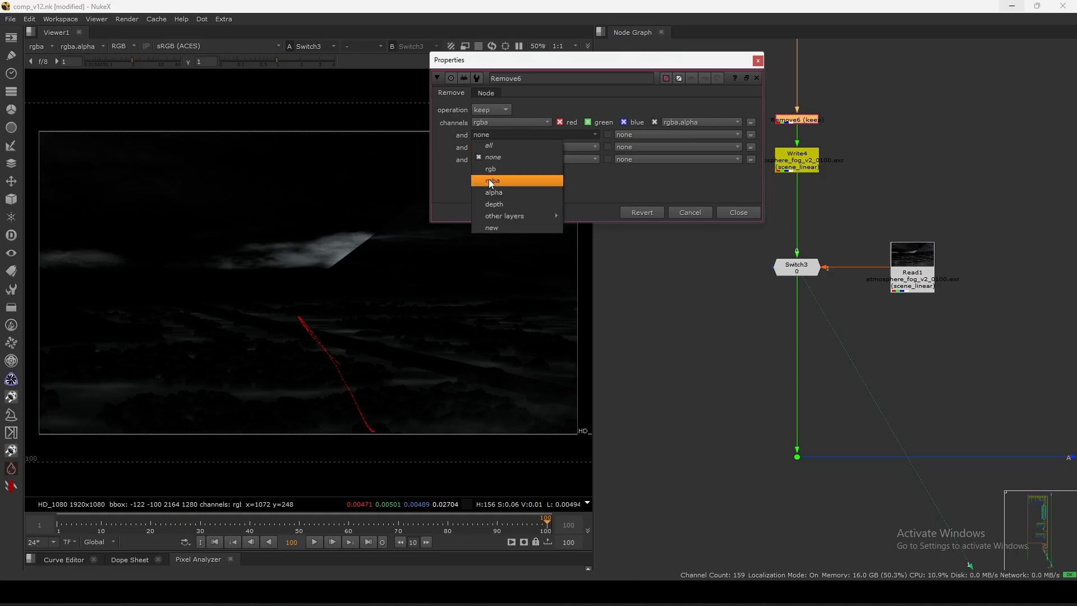
left_click(497, 203)
left_click(746, 217)
left_click(788, 174)
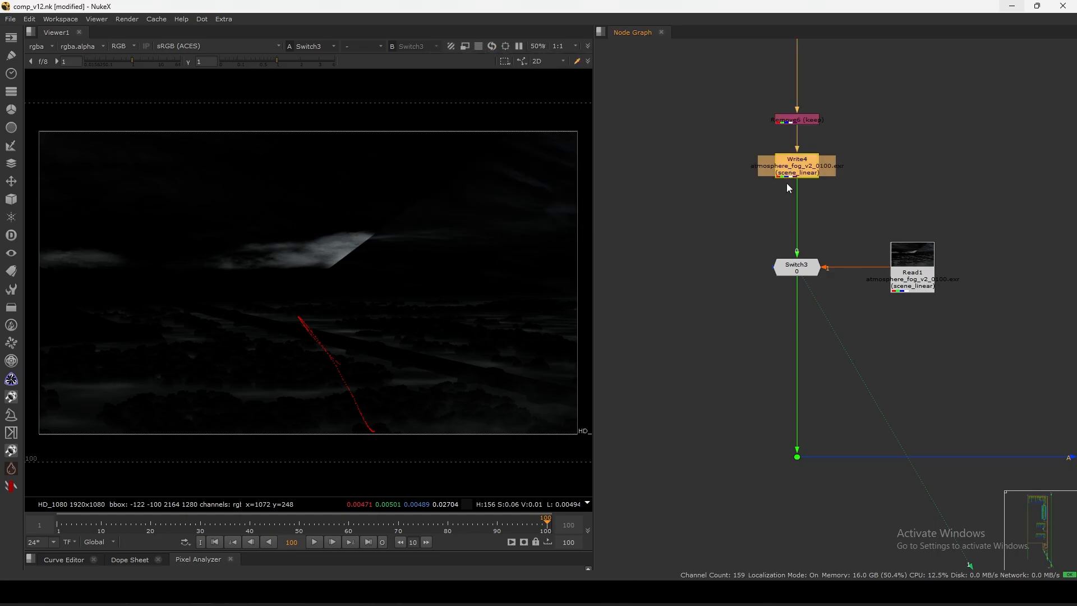
Inspect Dot290's depth channel, temporarily lowering the viewer gain to 0.026.
left_click_drag(782, 390, 863, 460)
key("1")
left_click(38, 47)
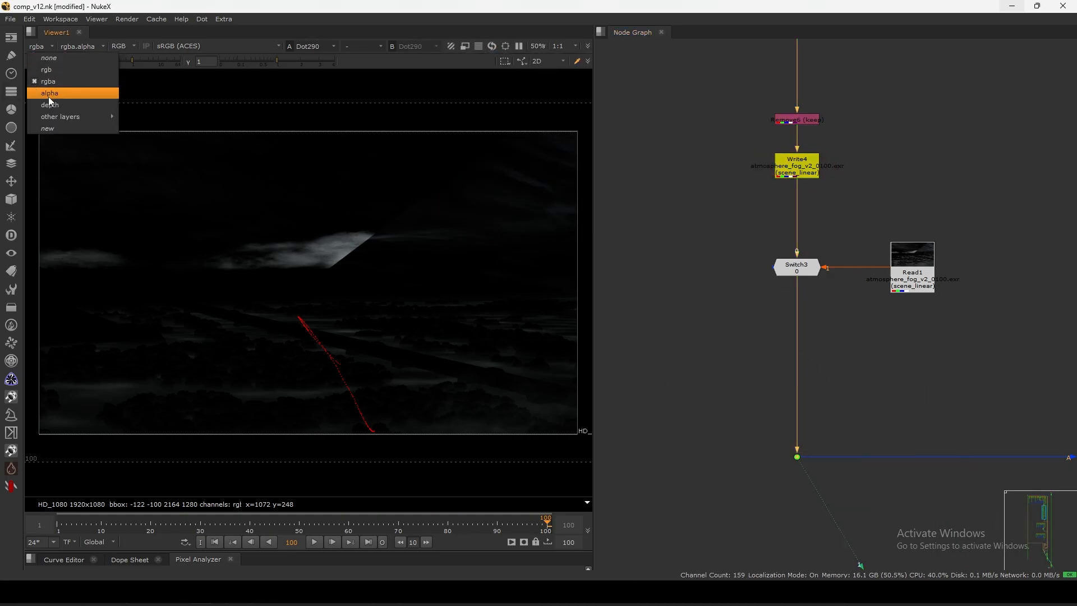
left_click(87, 92)
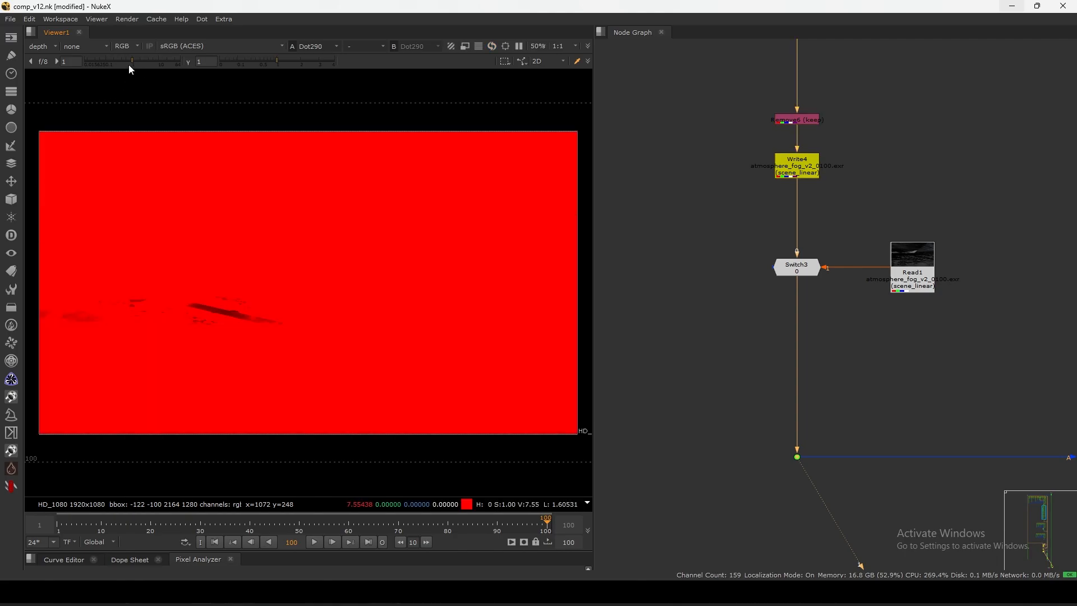
left_click_drag(129, 65, 89, 70)
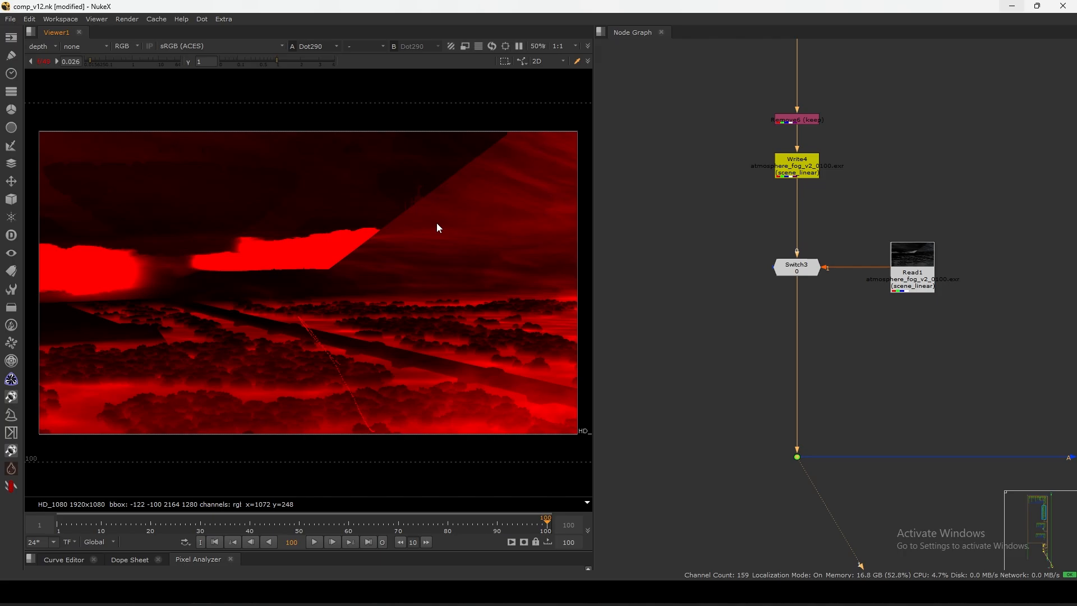
left_click(116, 59, "ctrl")
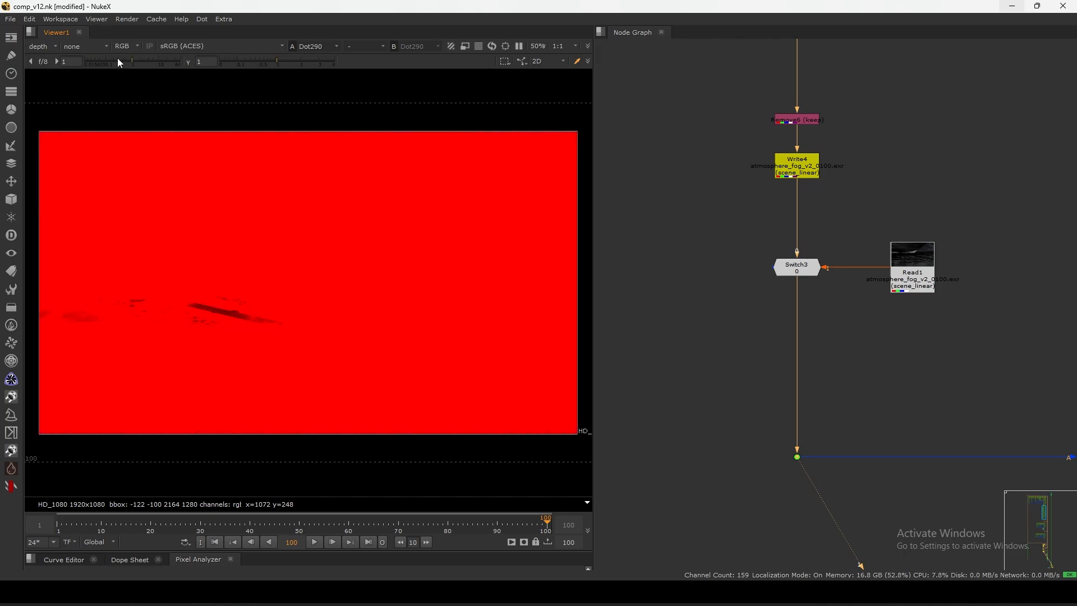
Return the viewer to rgba and view Merge105, where the fog joins the main comp above Depth Haze.
left_click(40, 47, "ctrl")
scroll(829, 267, "down", 6)
scroll(798, 372, "down", 4)
middle_click_drag(808, 415, 644, 350)
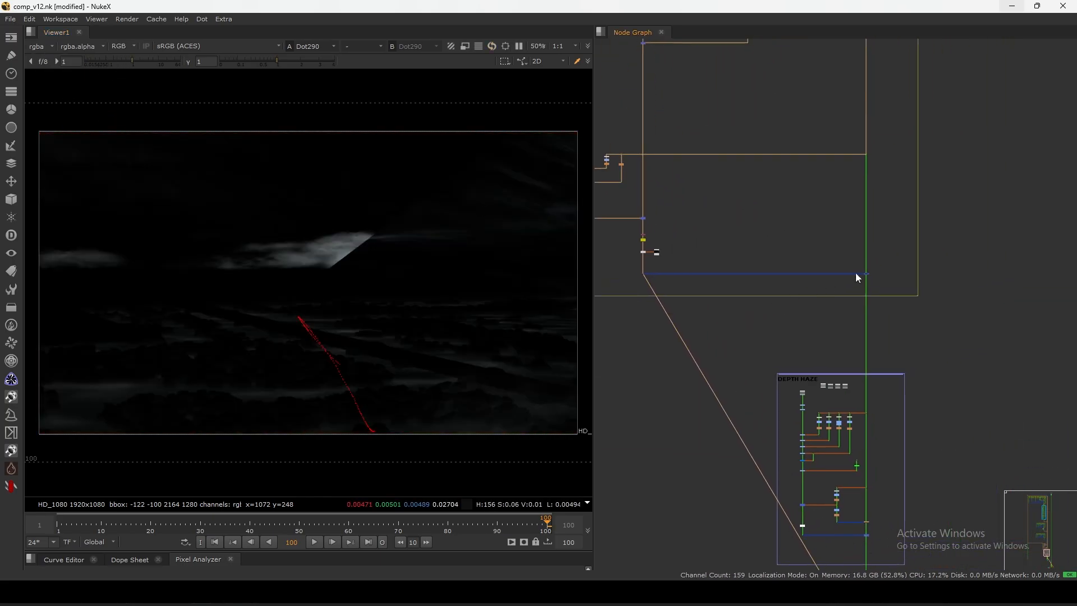
left_click_drag(904, 253, 849, 300)
key("1")
scroll(864, 274, "up", 2)
scroll(880, 271, "up", 1)
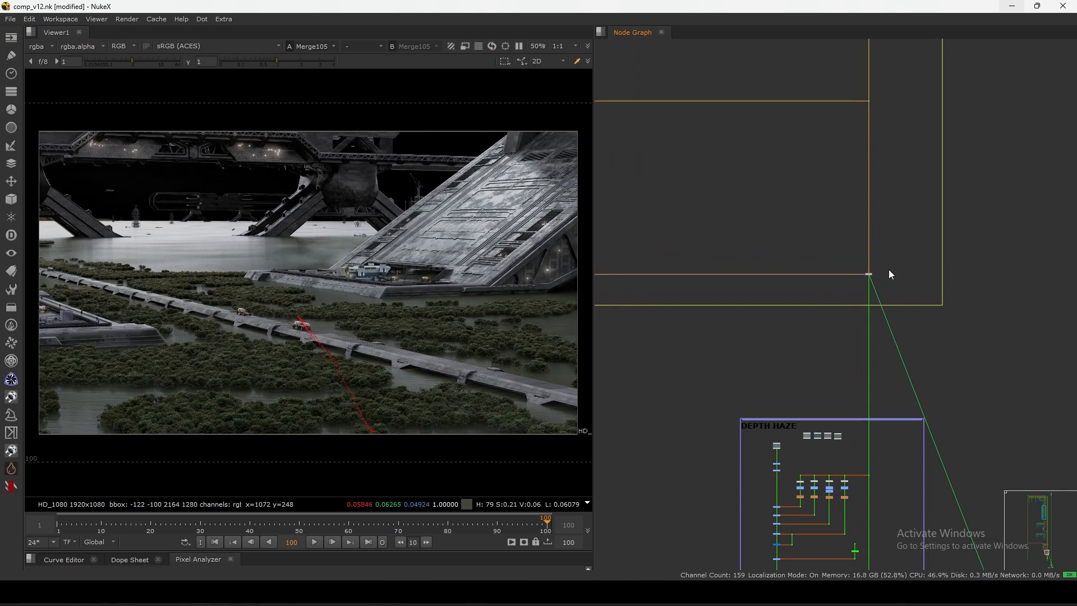
Compare the main comp before and after the fog merge by alternating between the upstream dot and Merge105.
left_click_drag(891, 79, 840, 135)
key("1")
left_click_drag(834, 247, 881, 286)
key("1")
left_click_drag(921, 237, 846, 299)
key("1")
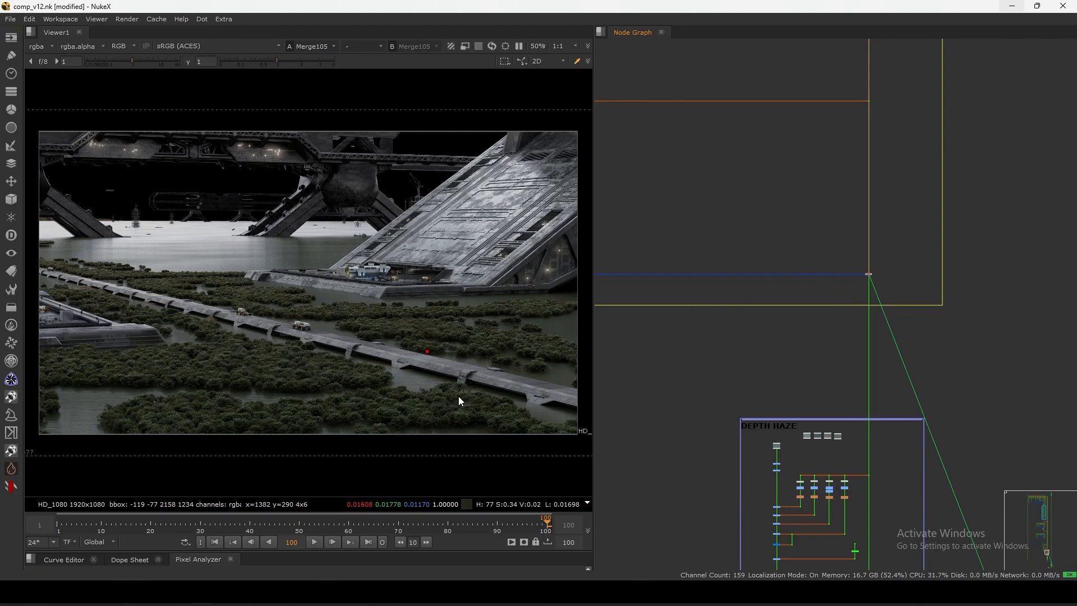
left_click_drag(921, 150, 849, 104)
key("1")
left_click_drag(879, 273, 880, 275)
key("1")
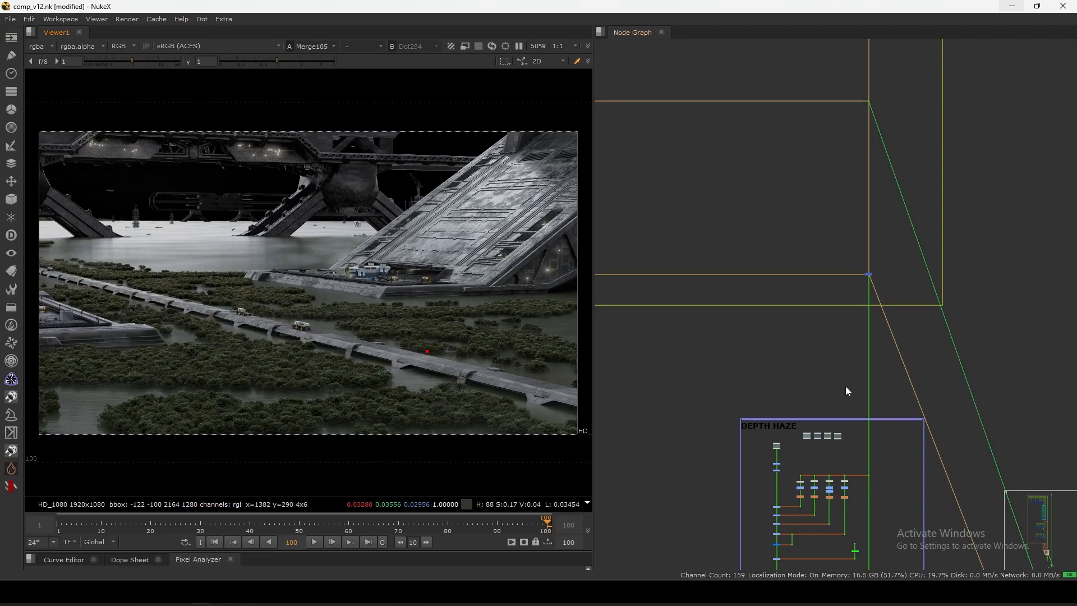
View the output of Depth_Slice10 in the Depth Haze group.
scroll(849, 336, "up", 8)
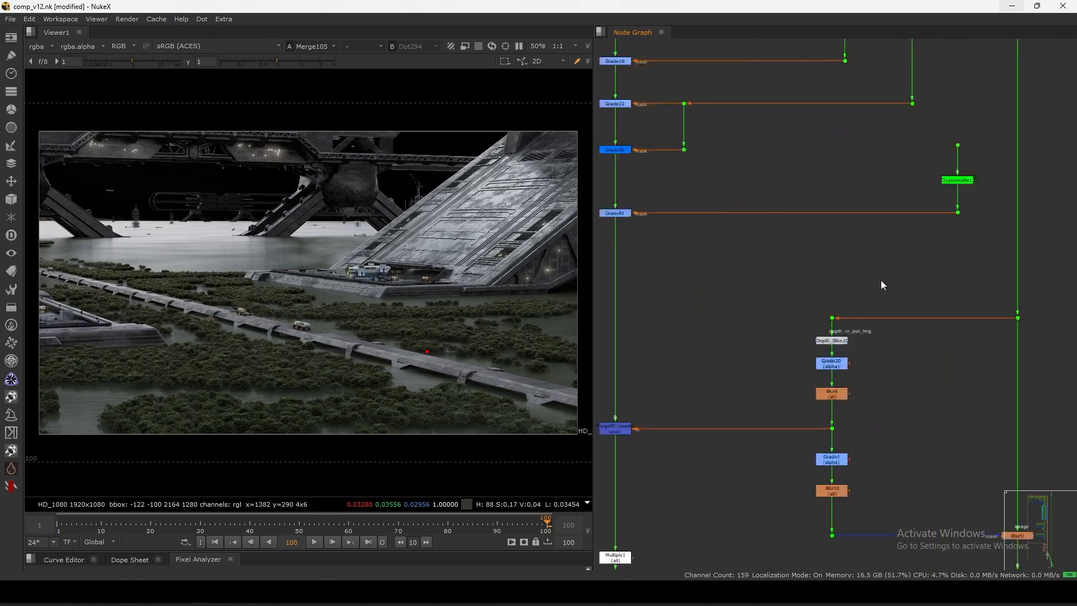
scroll(840, 308, "up", 2)
middle_click_drag(844, 322, 854, 286)
left_click(840, 318)
key("1")
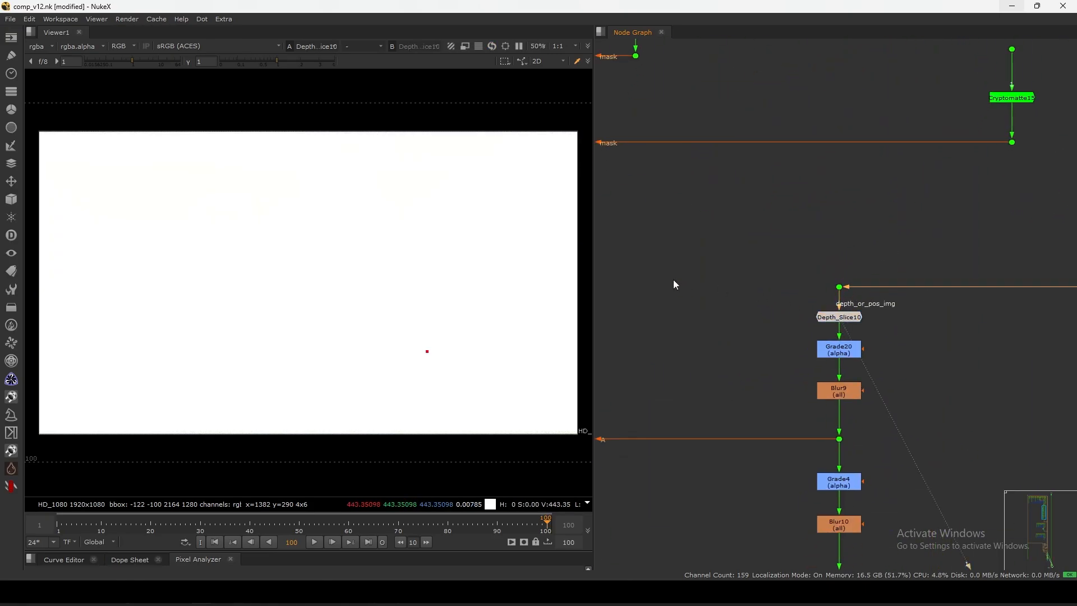
Inspect the alpha of Depth_Slice10 and Blur9, temporarily raising the viewer gain to 3.2 and returning it to 1.
key("a")
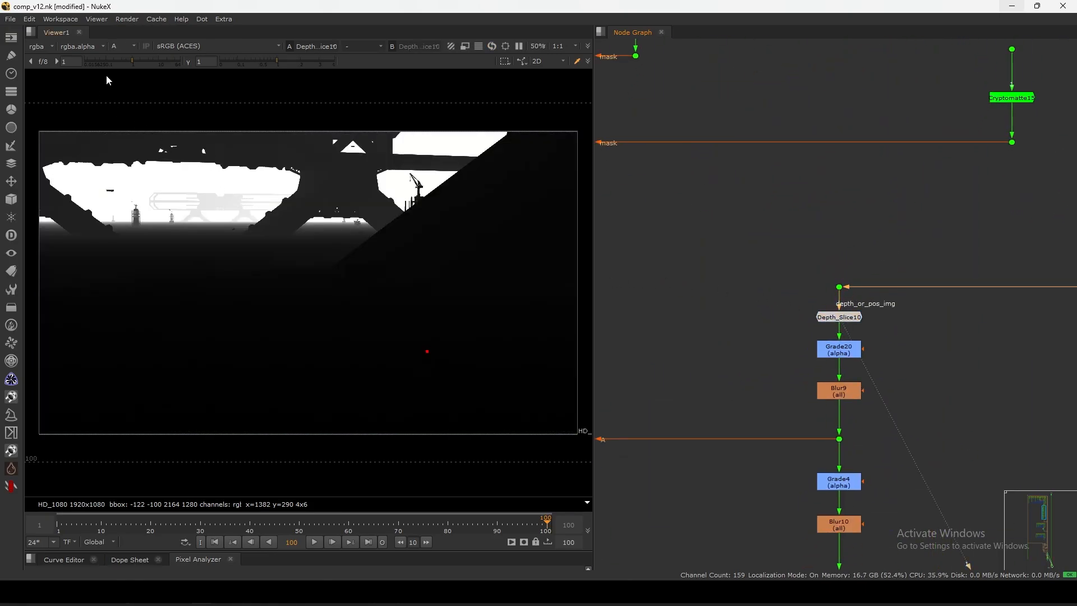
left_click_drag(139, 63, 147, 62)
left_click(830, 391)
key("1")
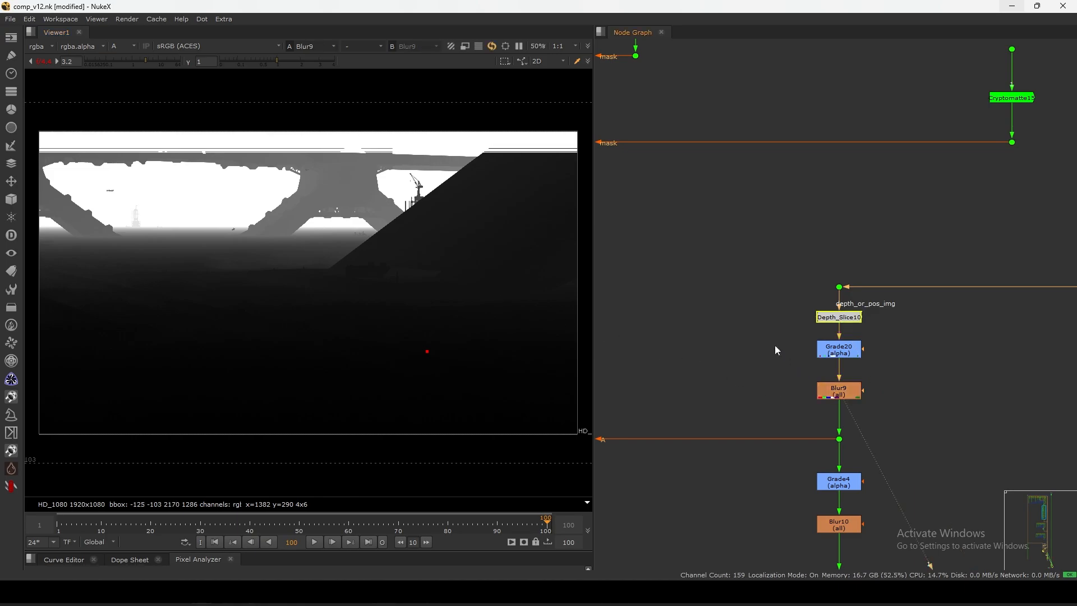
left_click(134, 62)
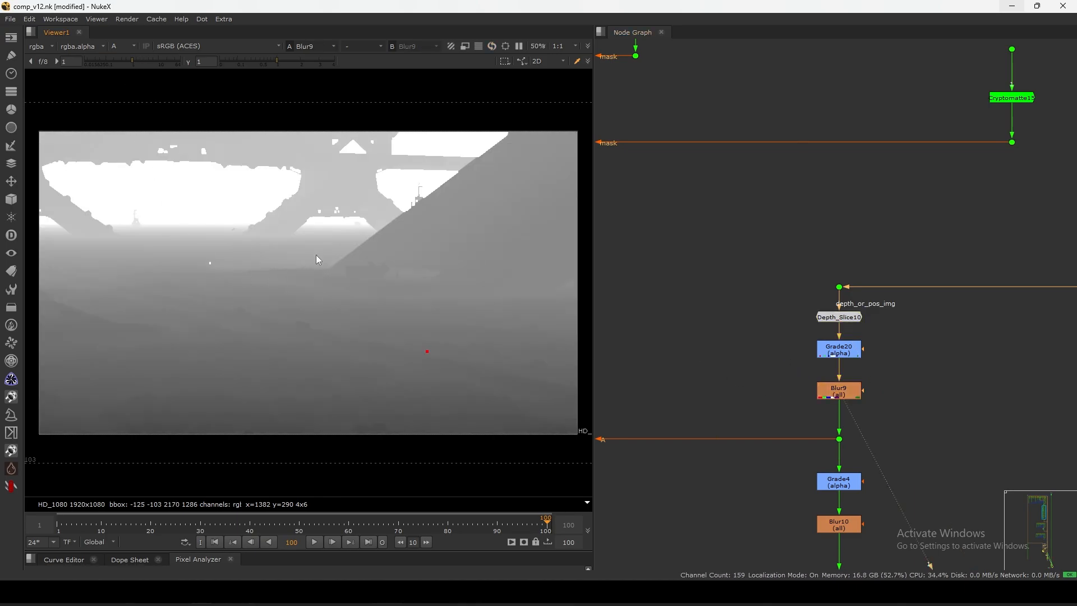
Check in Merge105's properties that depth is also merged, and close them.
scroll(730, 362, "down", 10)
scroll(824, 256, "up", 4)
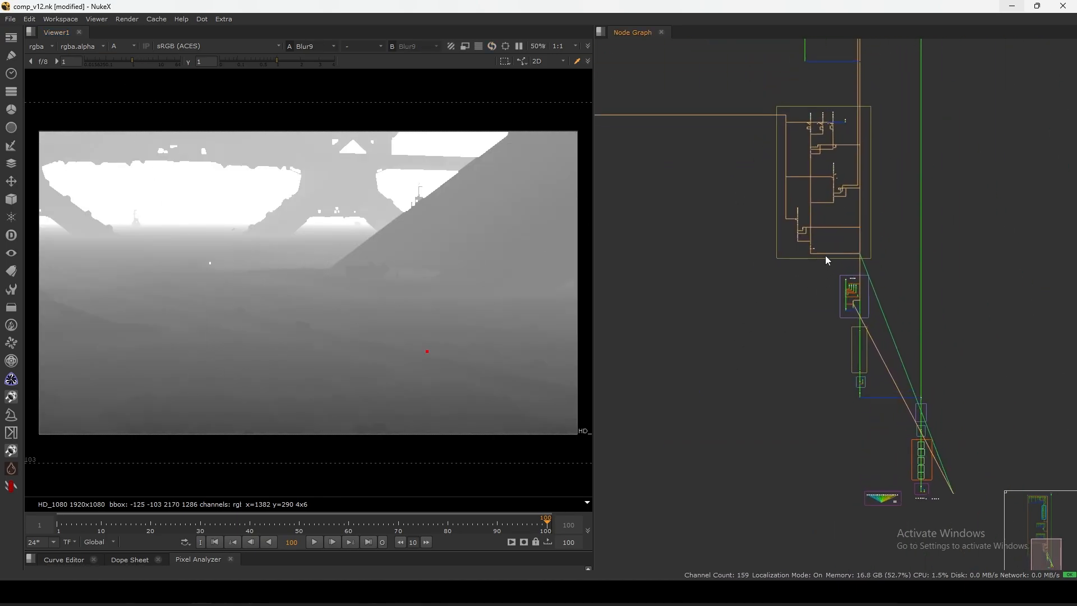
scroll(848, 247, "up", 10)
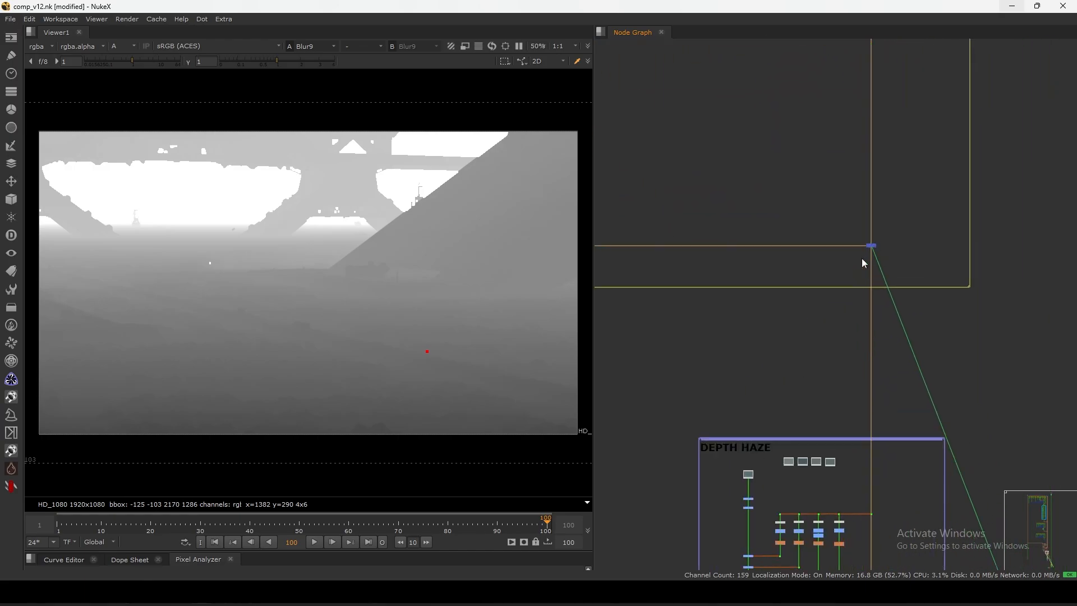
double_click(876, 238)
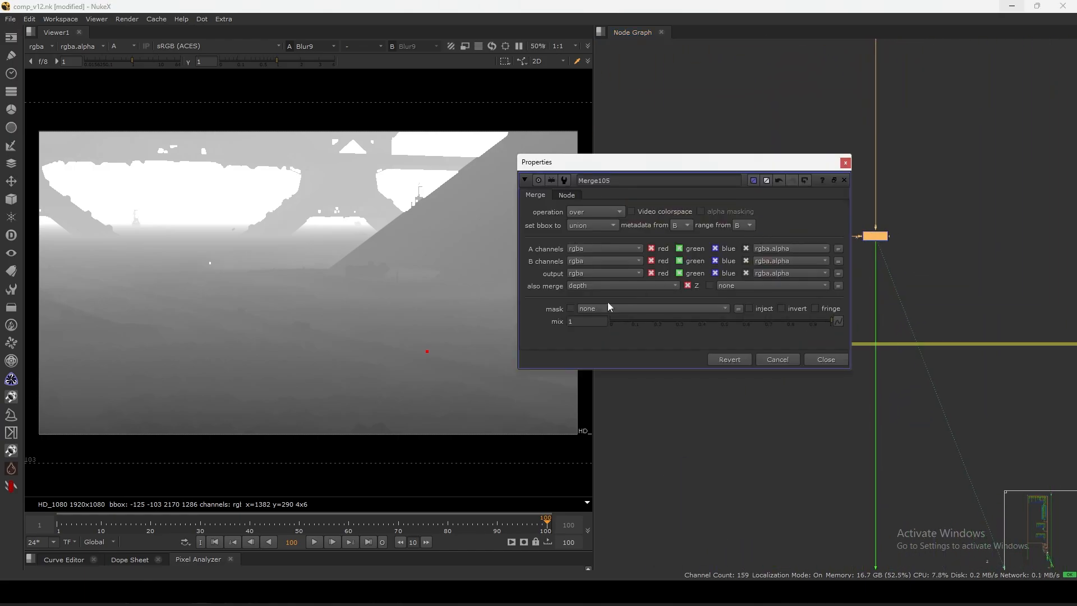
left_click(846, 163)
Examine how Switch3 in the atmosphere fog branch affects Blur9's alpha when fed by the Write4 chain or Read1.
scroll(887, 174, "down", 3)
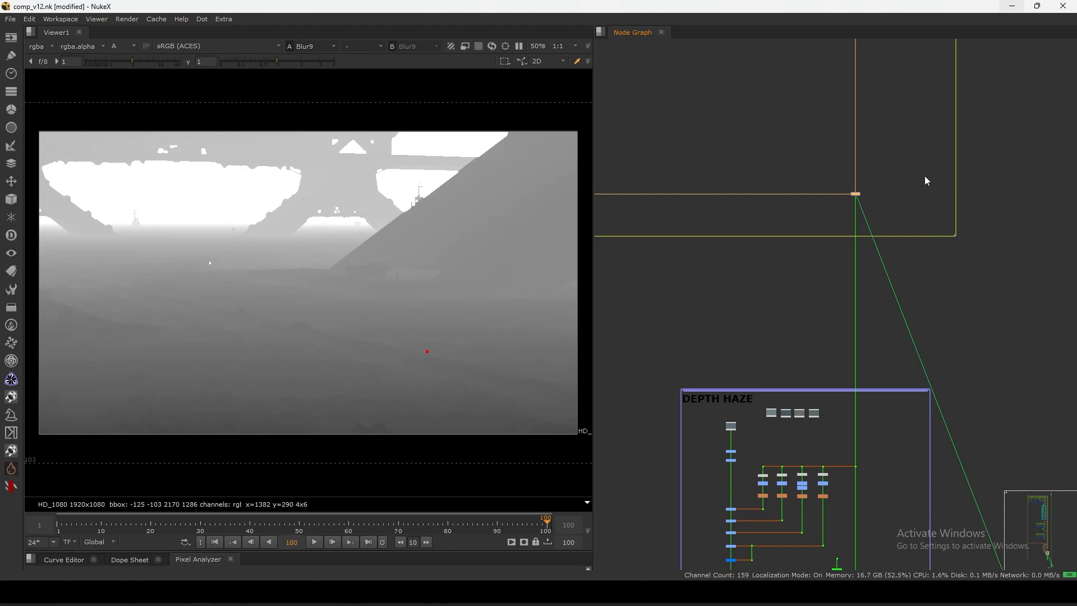
left_click_drag(925, 165, 845, 223)
scroll(842, 218, "up", 3)
scroll(748, 291, "down", 8)
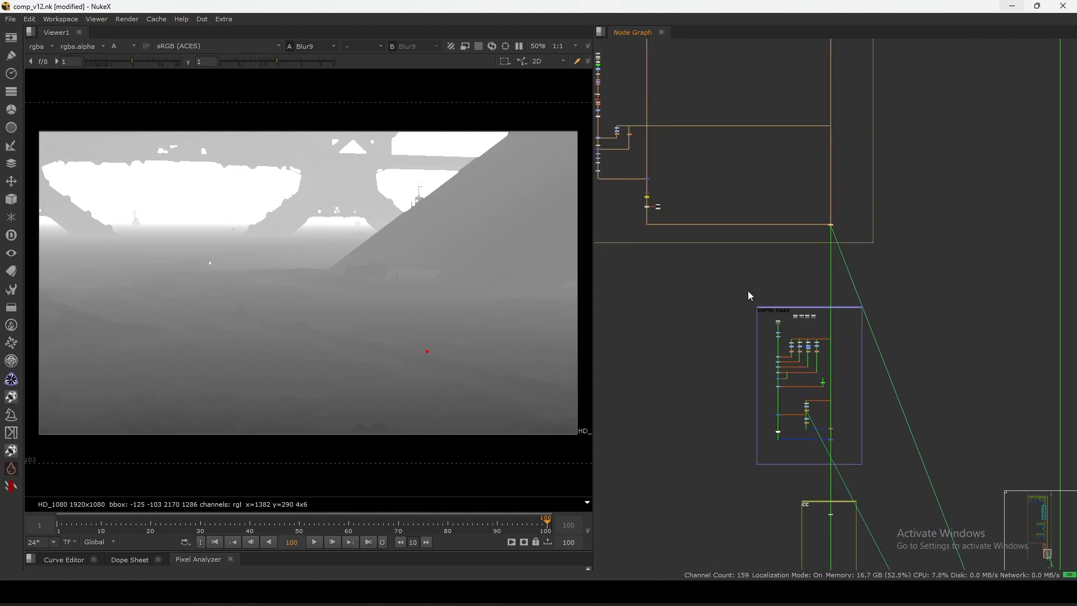
scroll(805, 214, "up", 5)
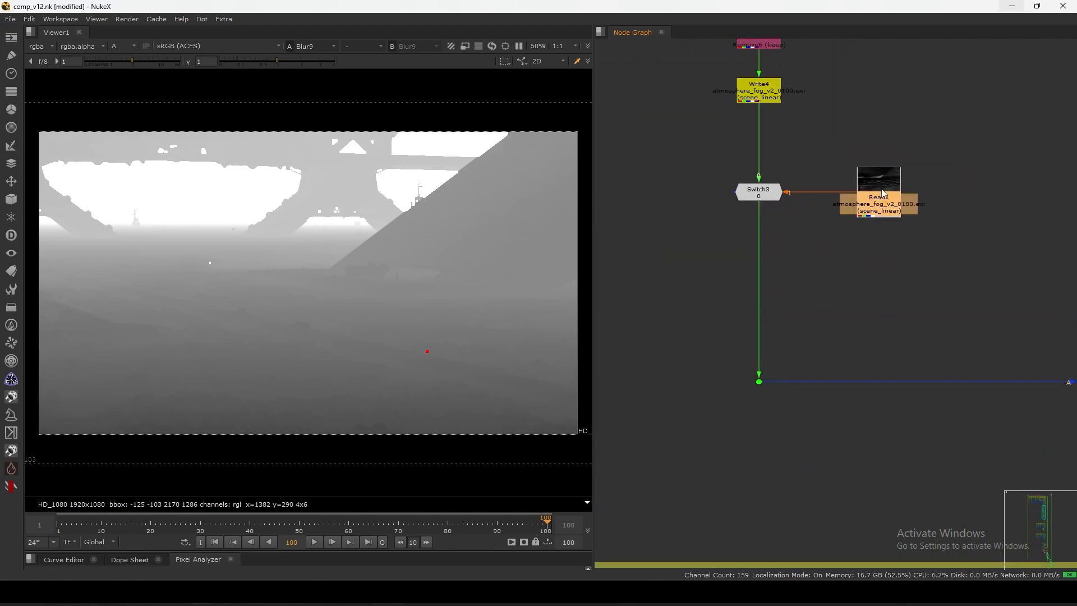
left_click(760, 194)
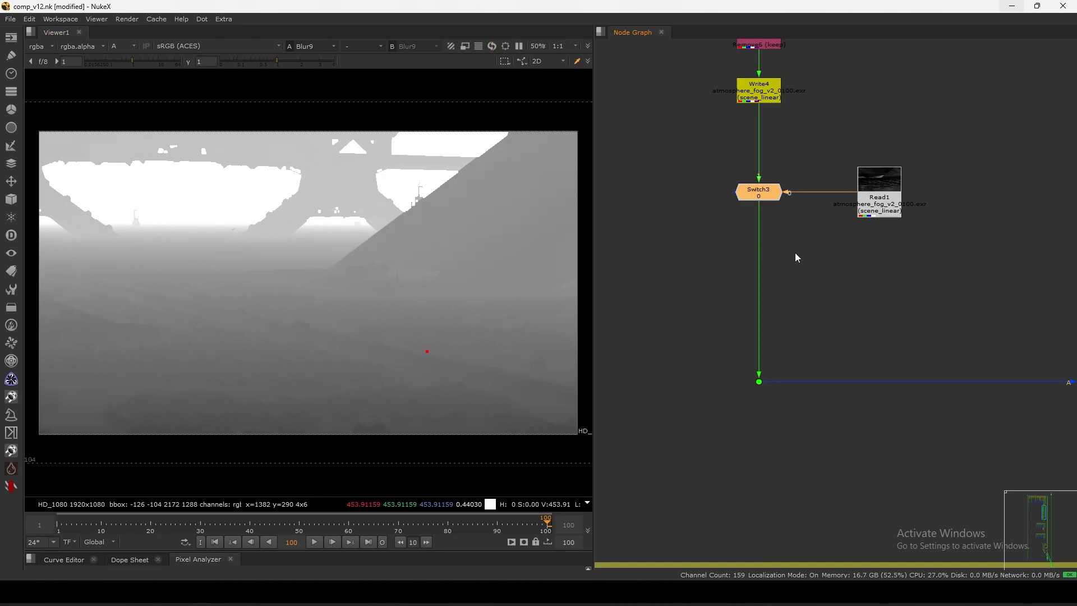
scroll(852, 241, "down", 8)
middle_click_drag(1068, 263, 887, 284)
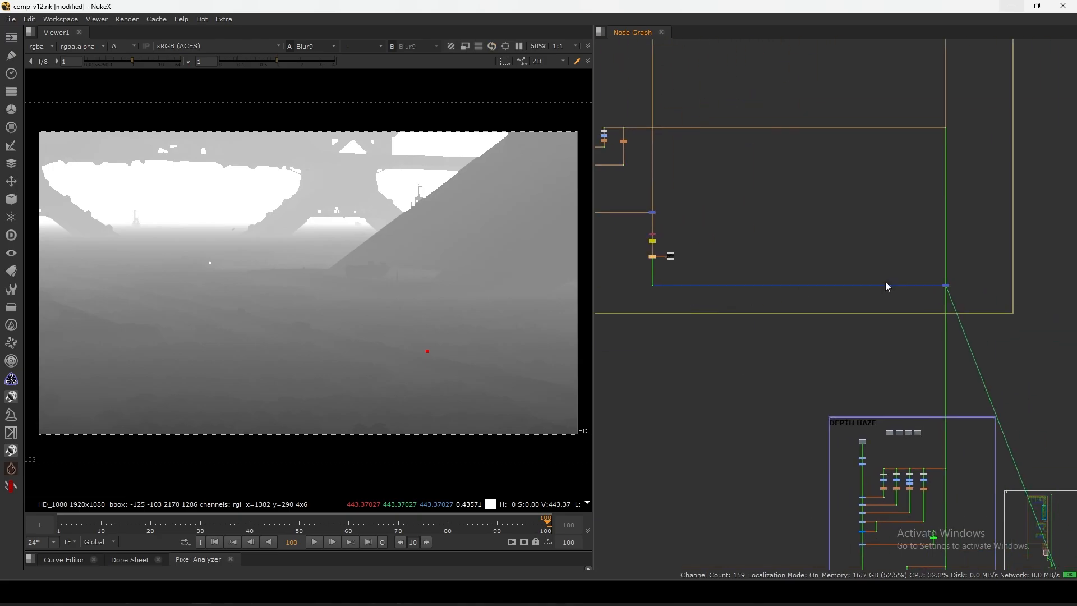
Compare the comp at Merge105 in RGB with the Depth Haze output at Merge81.
left_click_drag(984, 257, 892, 315)
key("1")
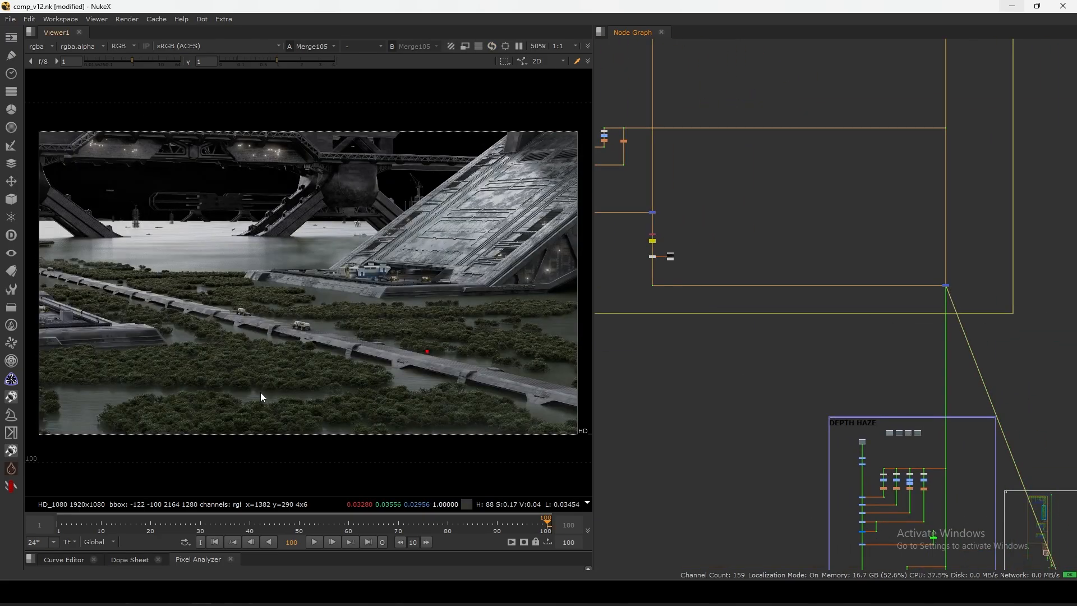
middle_click_drag(829, 349, 835, 197)
middle_click_drag(875, 386, 863, 315)
scroll(850, 283, "up", 2)
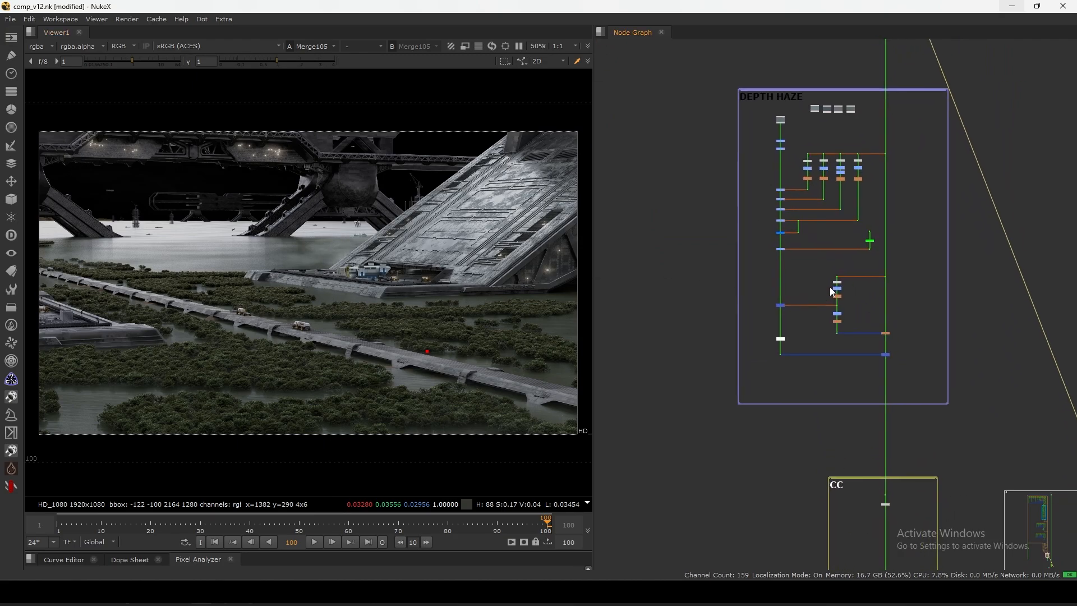
scroll(831, 287, "up", 5)
scroll(806, 317, "down", 2)
middle_click_drag(769, 389, 816, 376)
middle_click_drag(957, 437, 934, 376)
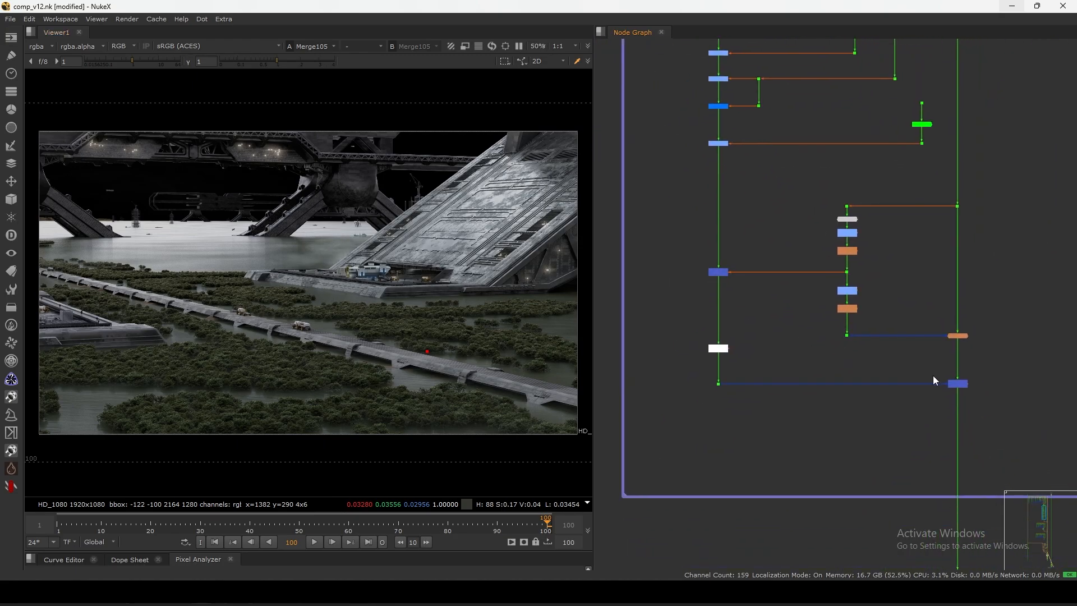
left_click_drag(921, 361, 996, 412)
key("1")
scroll(810, 334, "down", 3)
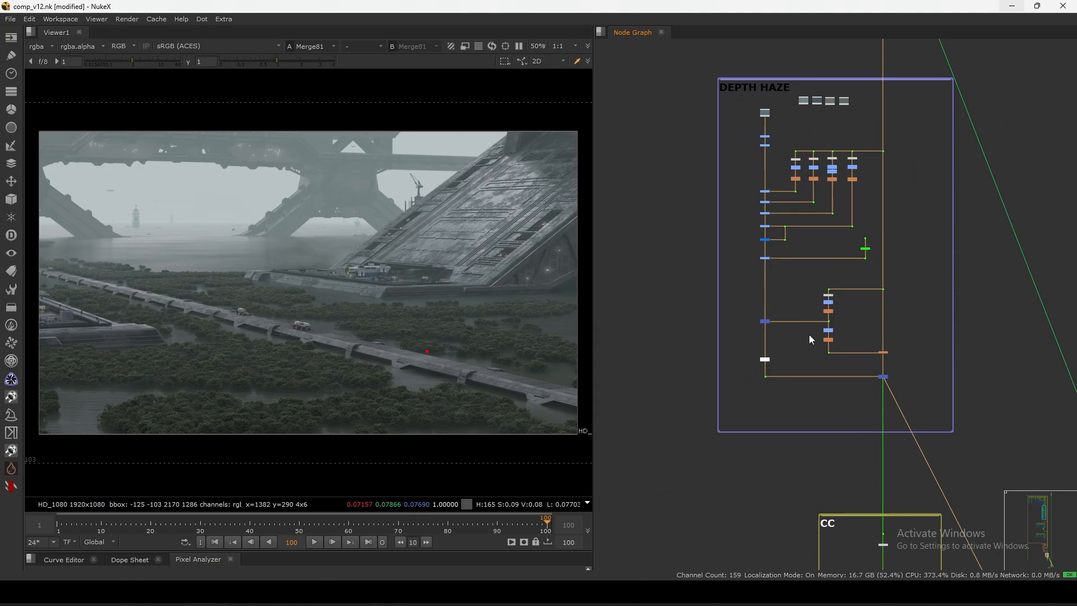
Swap Switch3's inputs so the Read1 atmosphere fog pre-render feeds the comp viewed at Merge81.
scroll(809, 335, "down", 3)
middle_click_drag(799, 302, 849, 465)
scroll(670, 237, "up", 5)
middle_click_drag(679, 231, 728, 259)
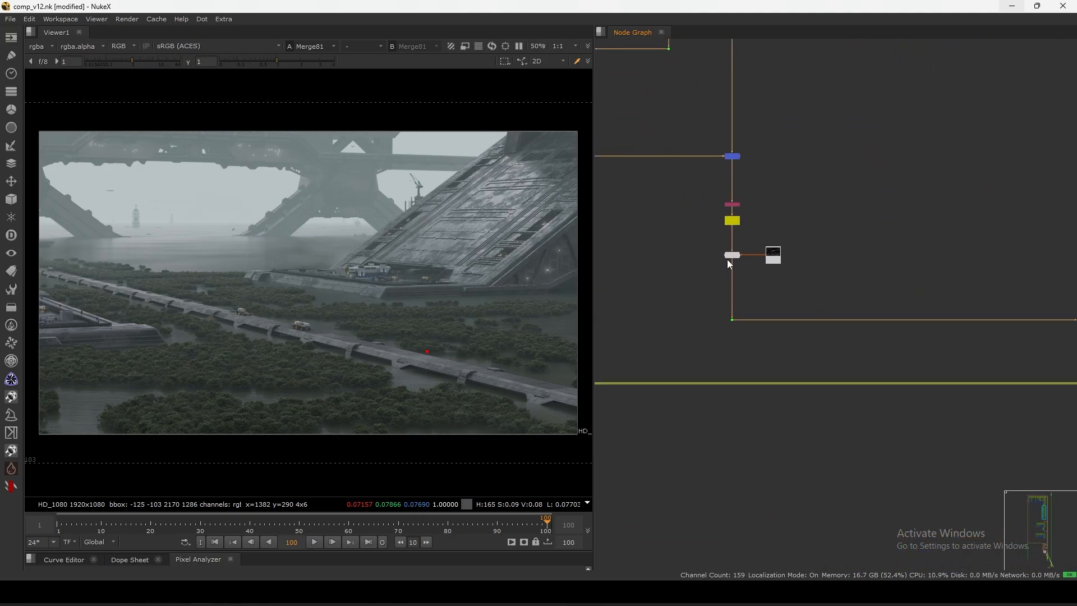
scroll(729, 264, "up", 5)
left_click(747, 247)
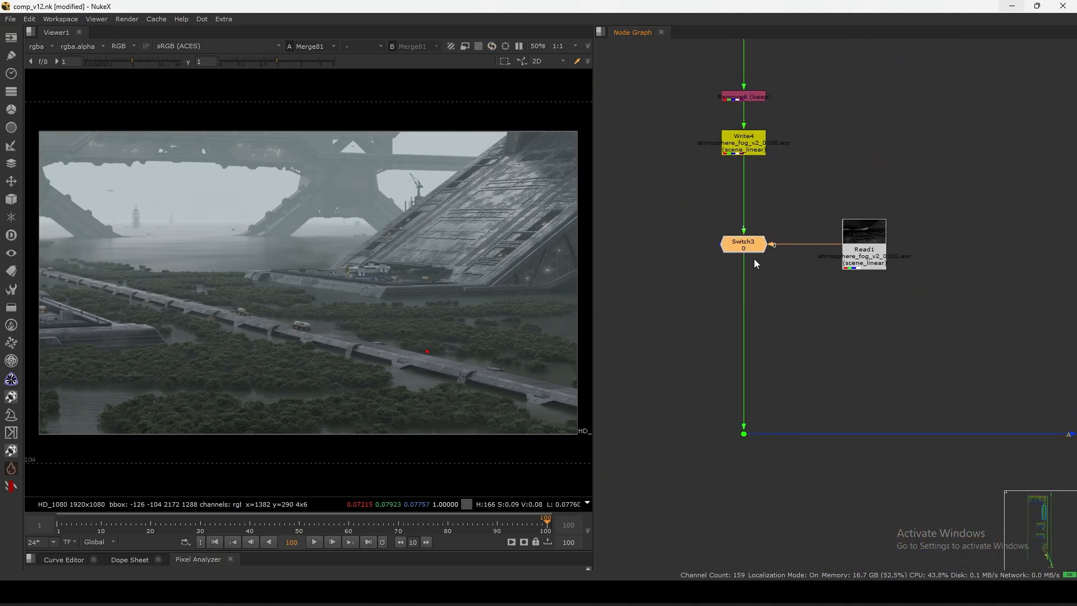
key("ctrl+z")
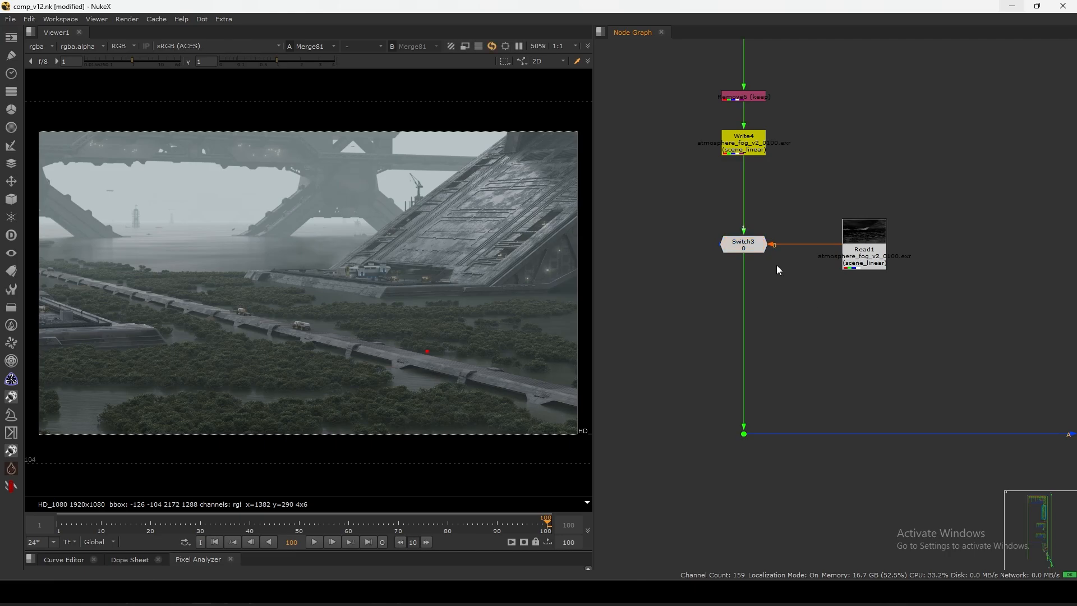
left_click(753, 246)
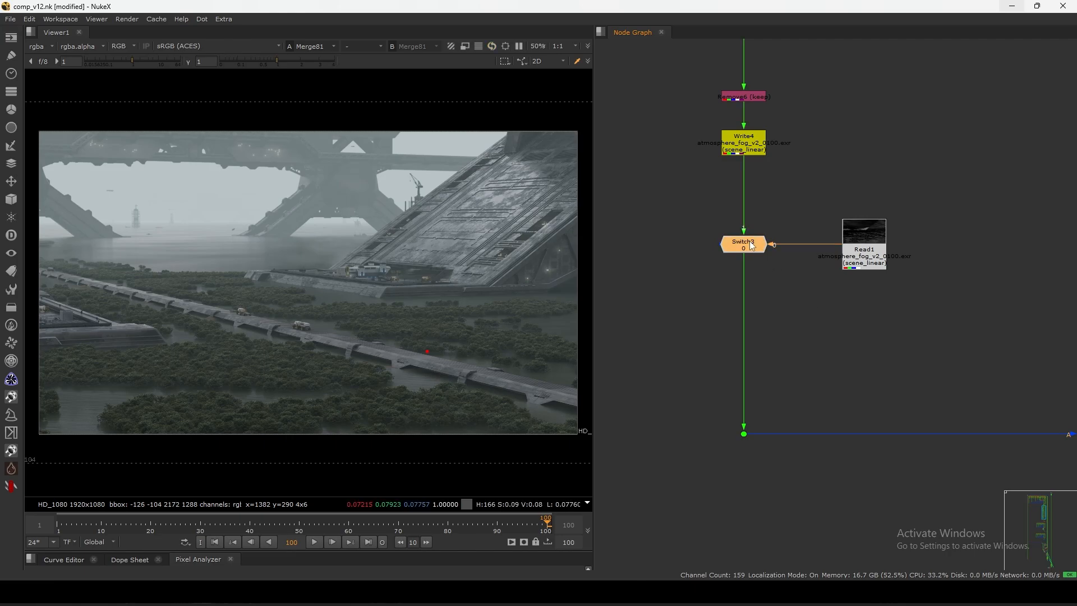
left_click(859, 250)
left_click(801, 271)
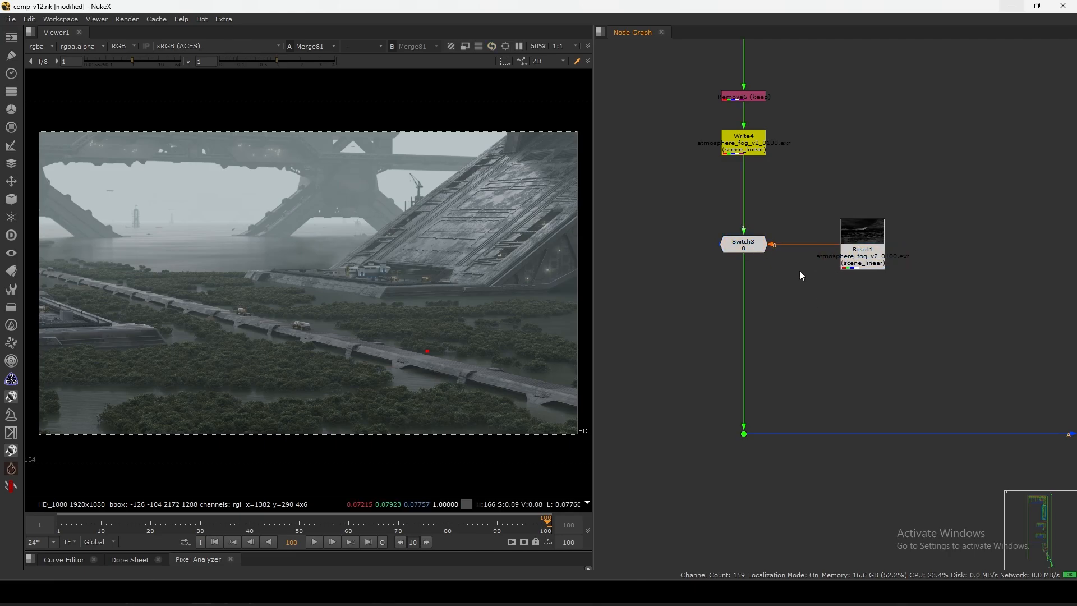
Compare Merge81 with the live fog and the Read1 pre-render by repeatedly swapping Switch3's inputs, ending on Read1.
left_click(746, 245)
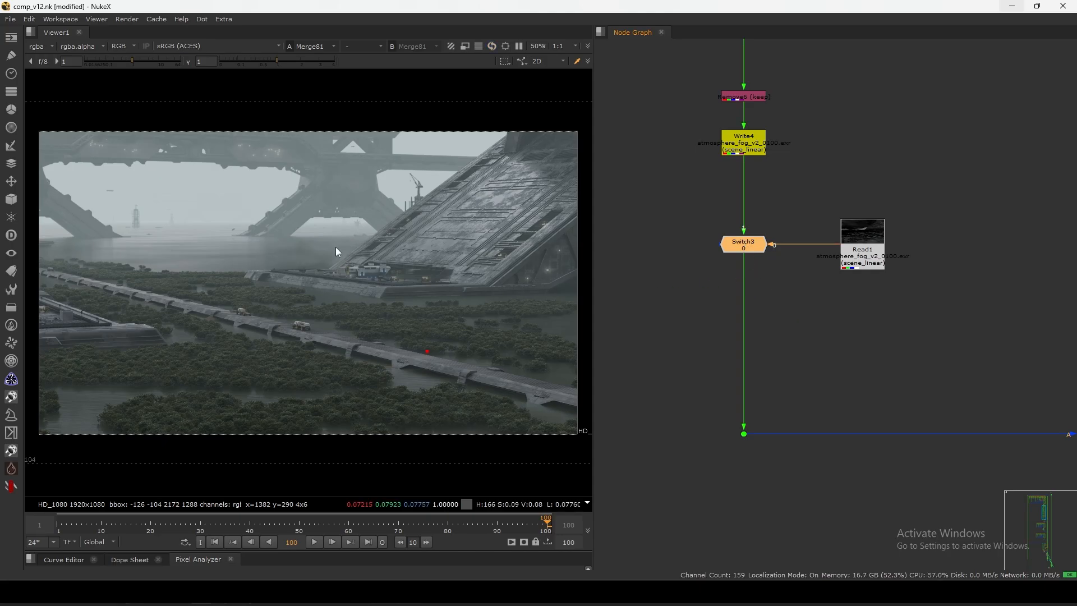
key("shift+x")
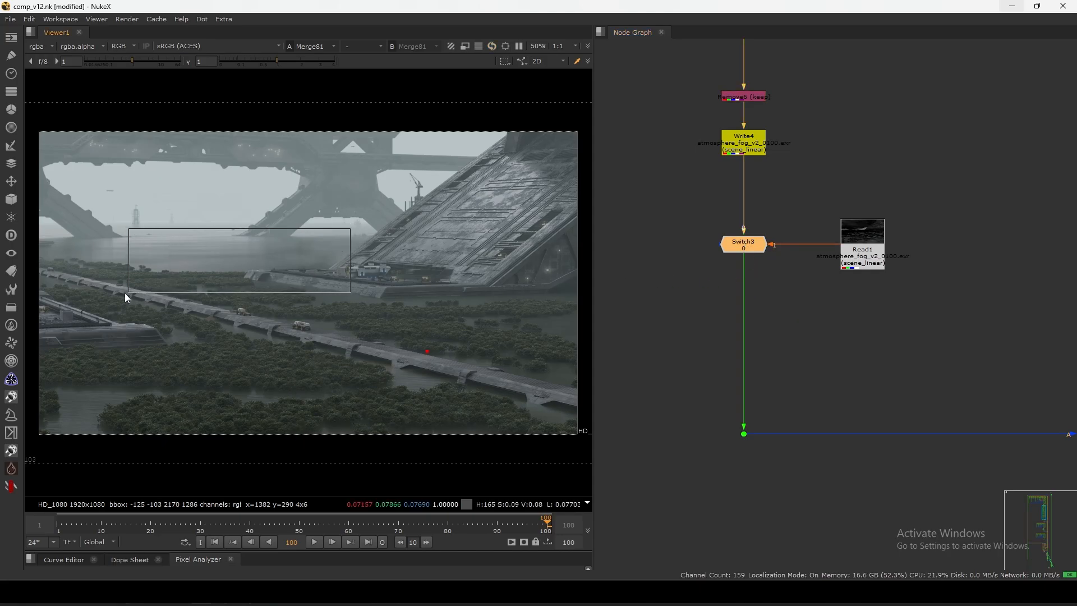
key("shift+x")
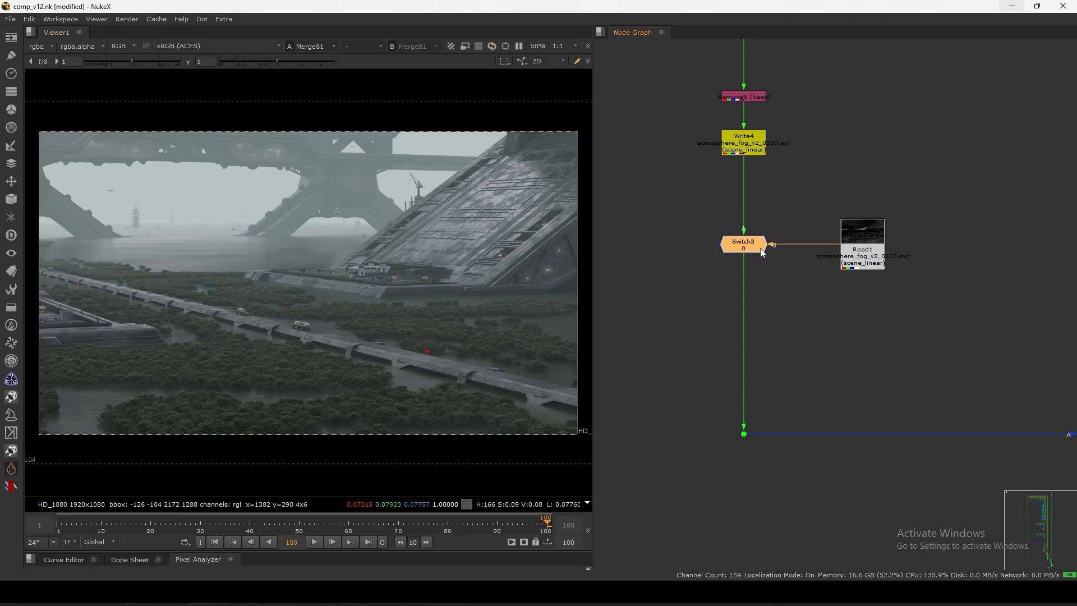
key("shift+x")
left_click(752, 250)
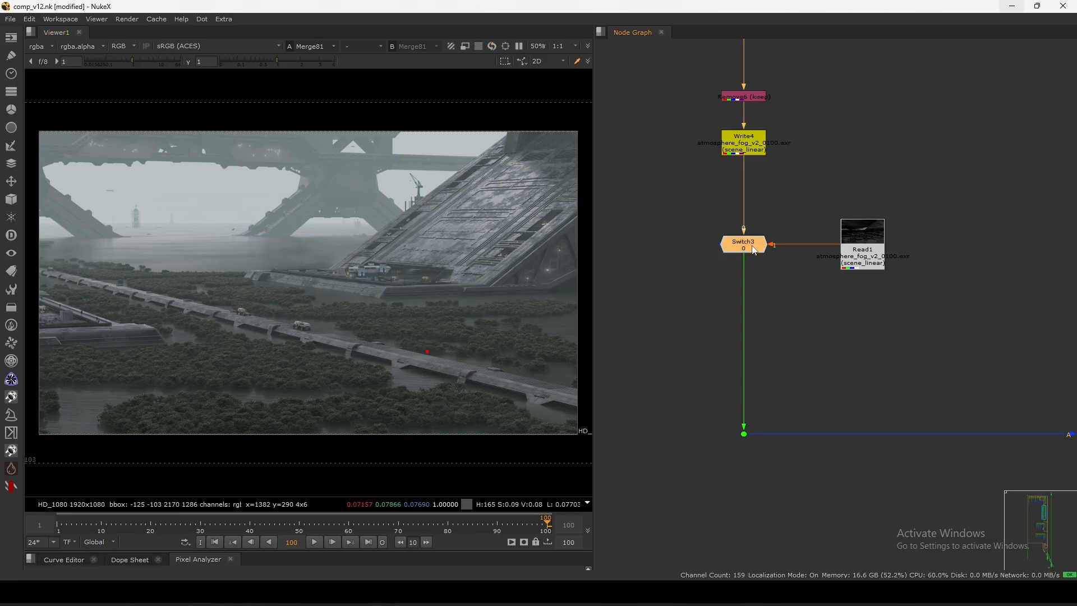
key("shift+x")
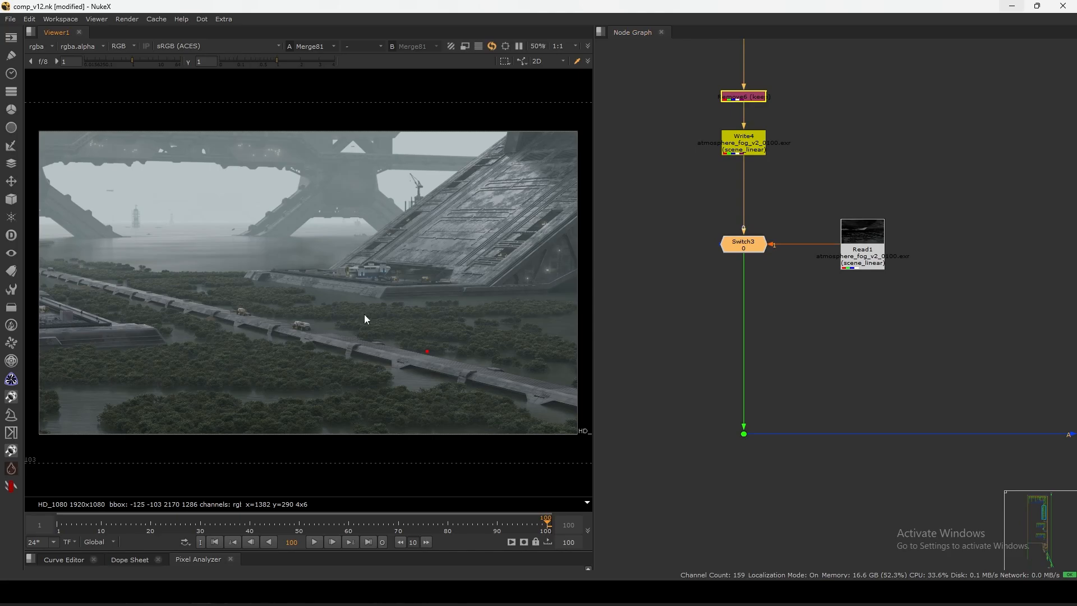
left_click_drag(856, 259, 849, 260)
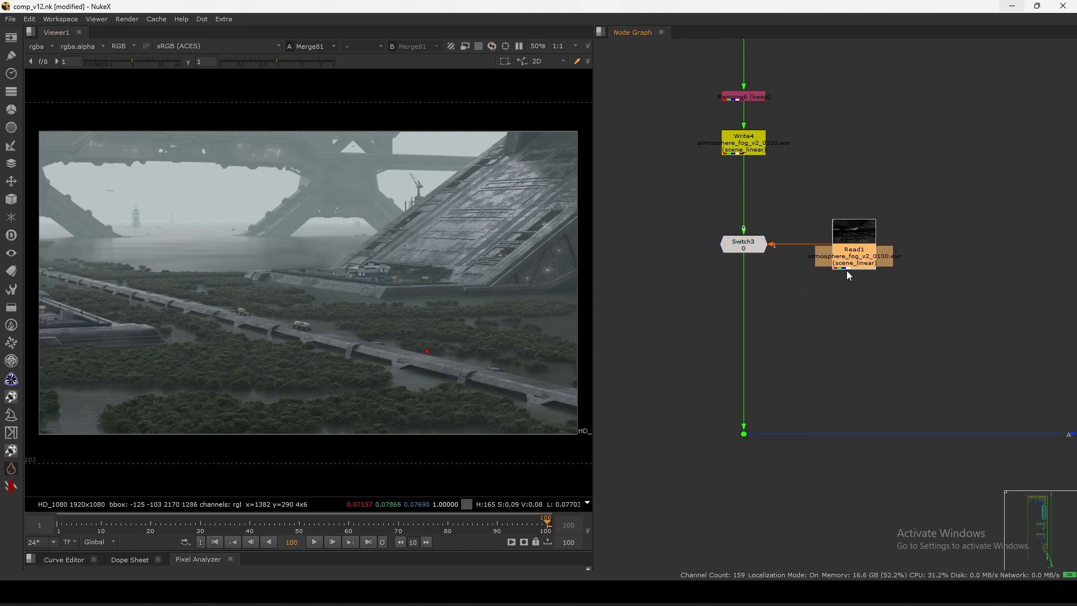
left_click(743, 250)
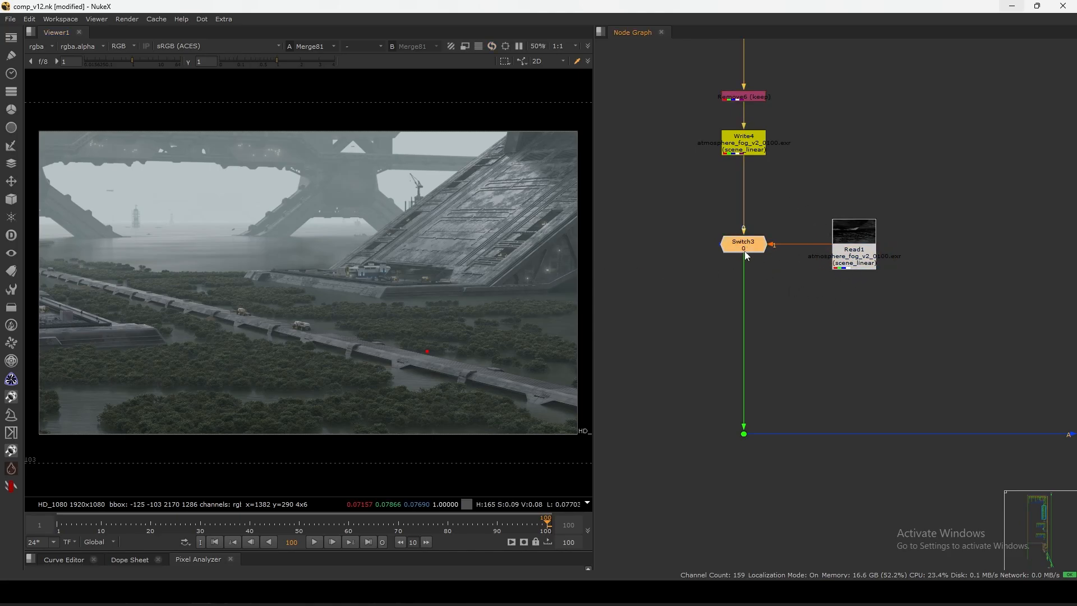
key("shift+x")
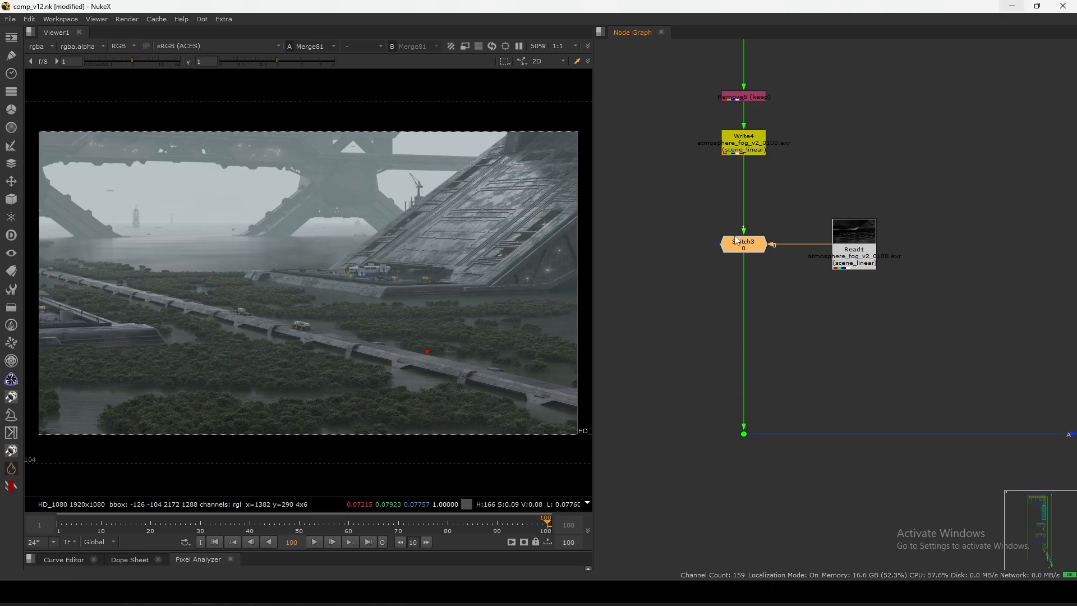
View the comp before and after Depth Haze, at Merge105 and Merge81, with the pre-rendered fog in use.
scroll(817, 197, "down", 12)
middle_click_drag(806, 287, 697, 288)
scroll(870, 204, "up", 3)
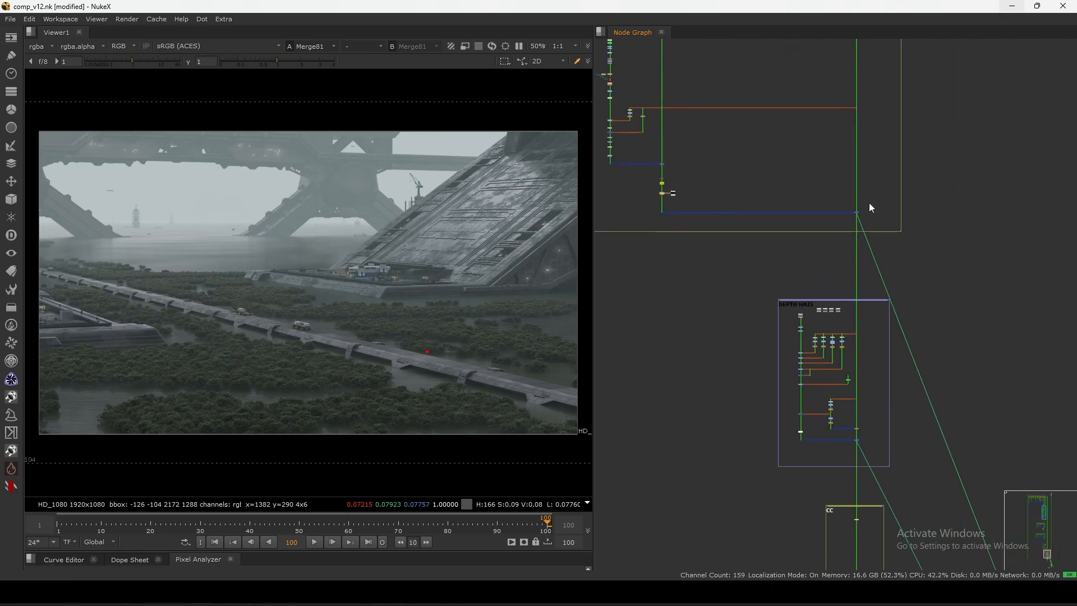
middle_click_drag(842, 322, 836, 249)
key("2")
scroll(836, 249, "up", 2)
middle_click_drag(878, 415, 876, 317)
scroll(841, 354, "up", 1)
key("1")
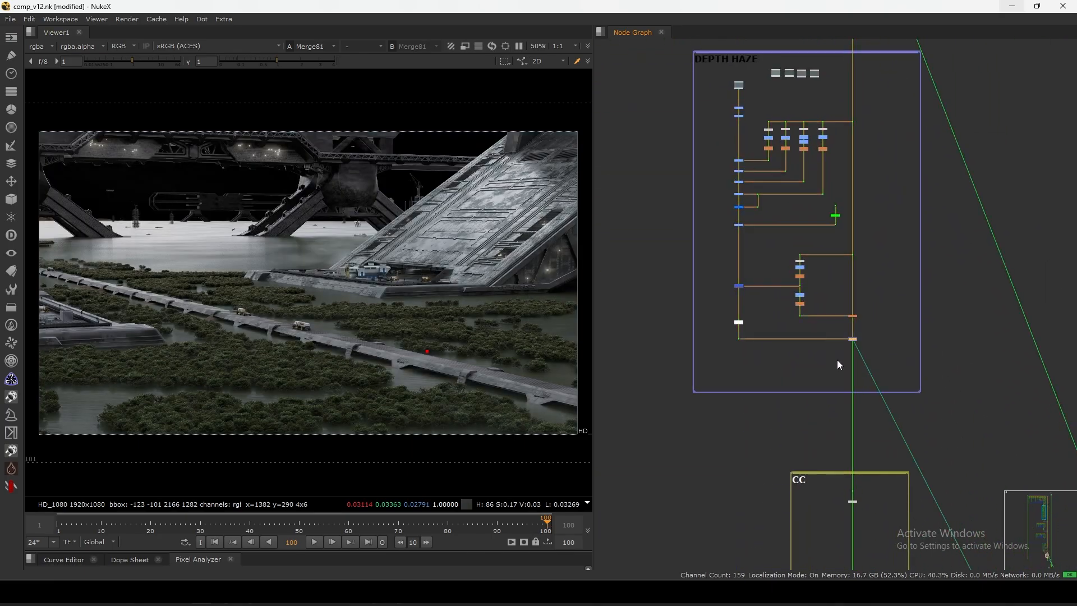
scroll(839, 356, "up", 1)
Inspect the Depth Haze blur mask's alpha at Dot152, Grade4 and Blur10, opening Grade4's properties.
scroll(885, 303, "up", 4)
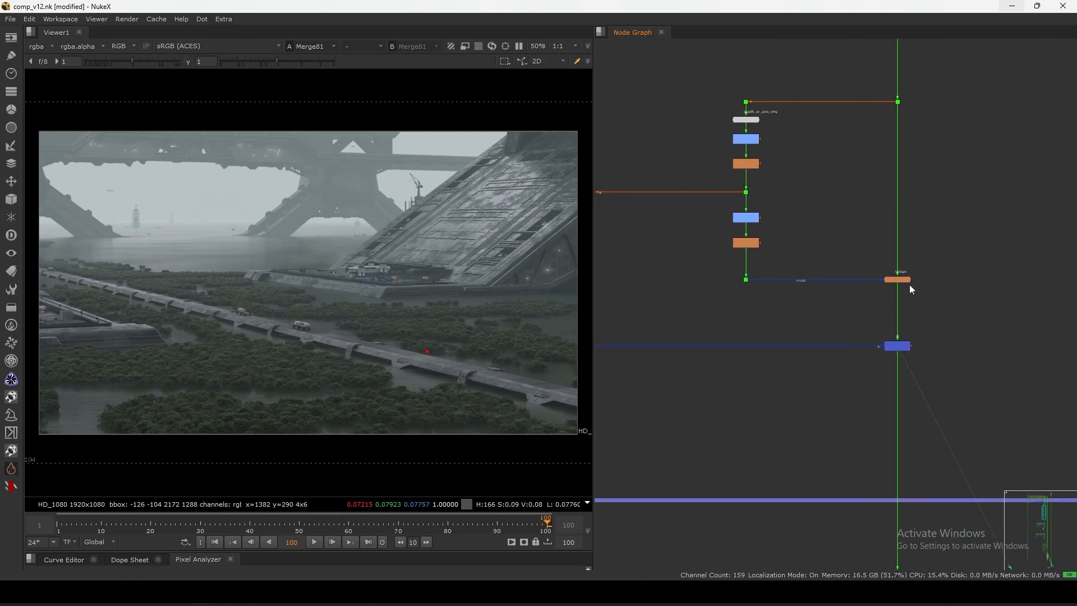
left_click_drag(773, 169, 713, 221)
key("1")
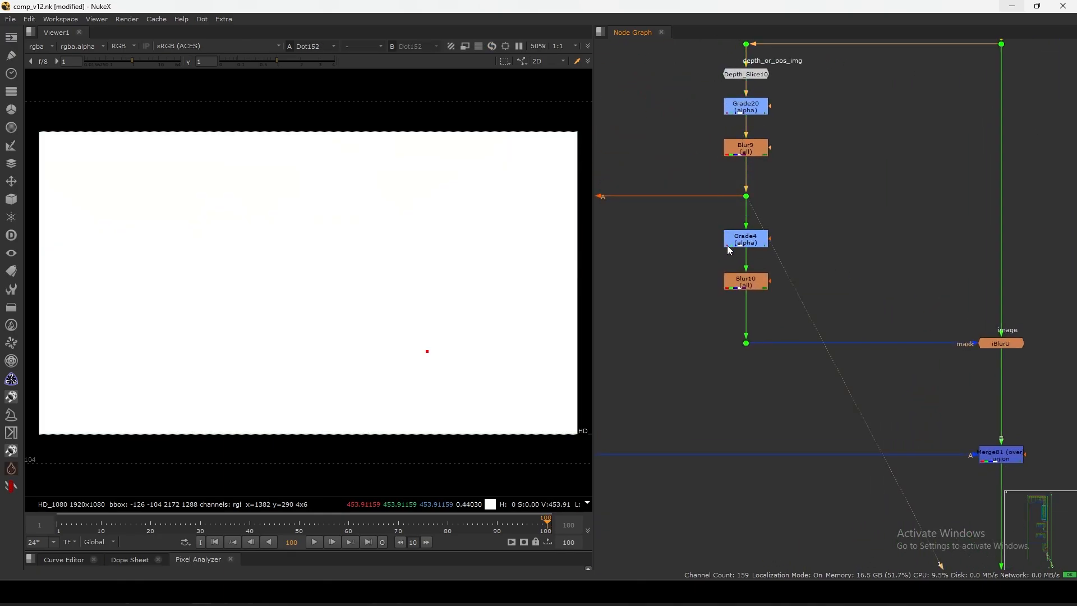
key("a")
left_click(731, 244)
key("1")
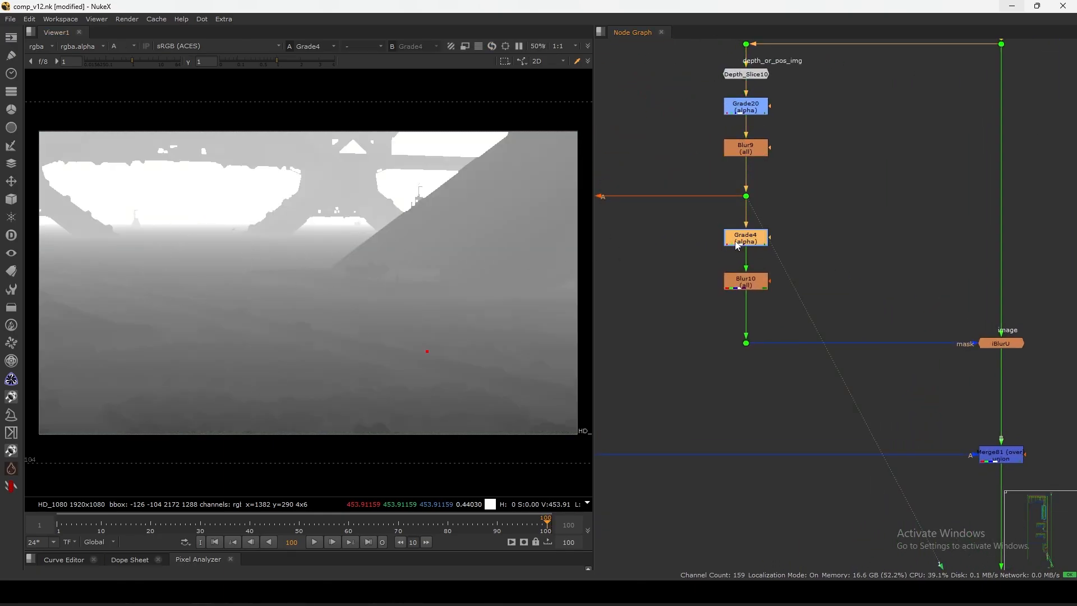
double_click(741, 243)
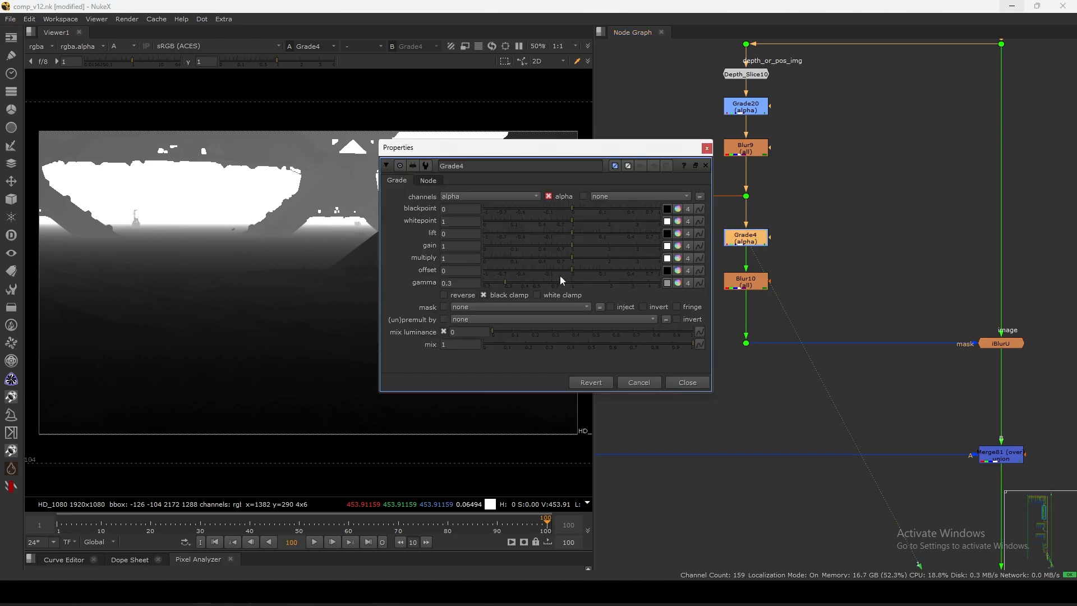
left_click(746, 286)
key("1")
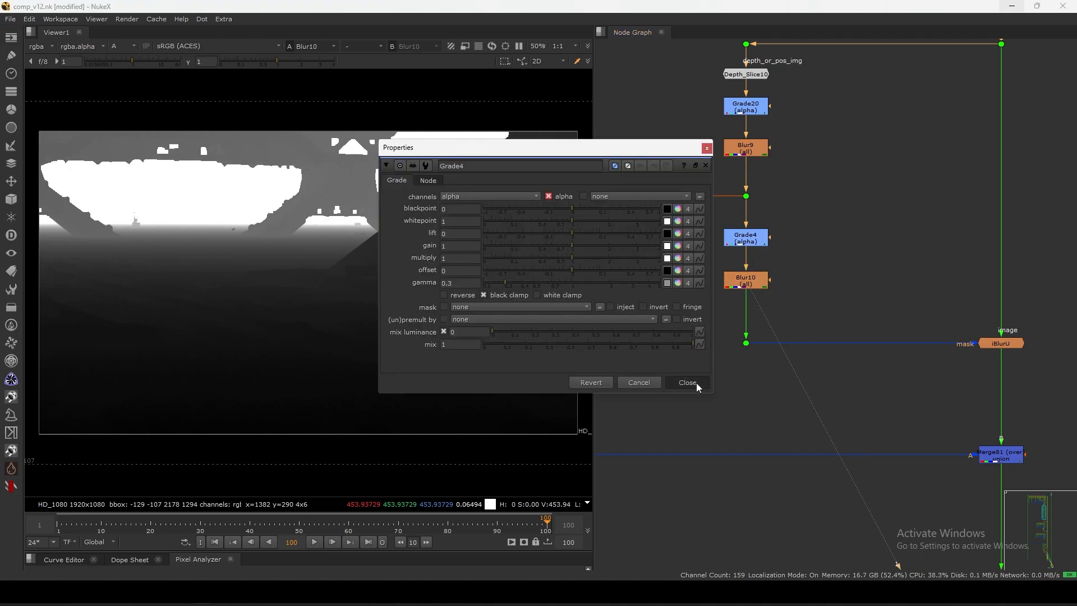
Close Grade4's properties and view the alpha of iBlurU in the Depth Haze section.
left_click(688, 383)
scroll(909, 322, "up", 3)
left_click(921, 311)
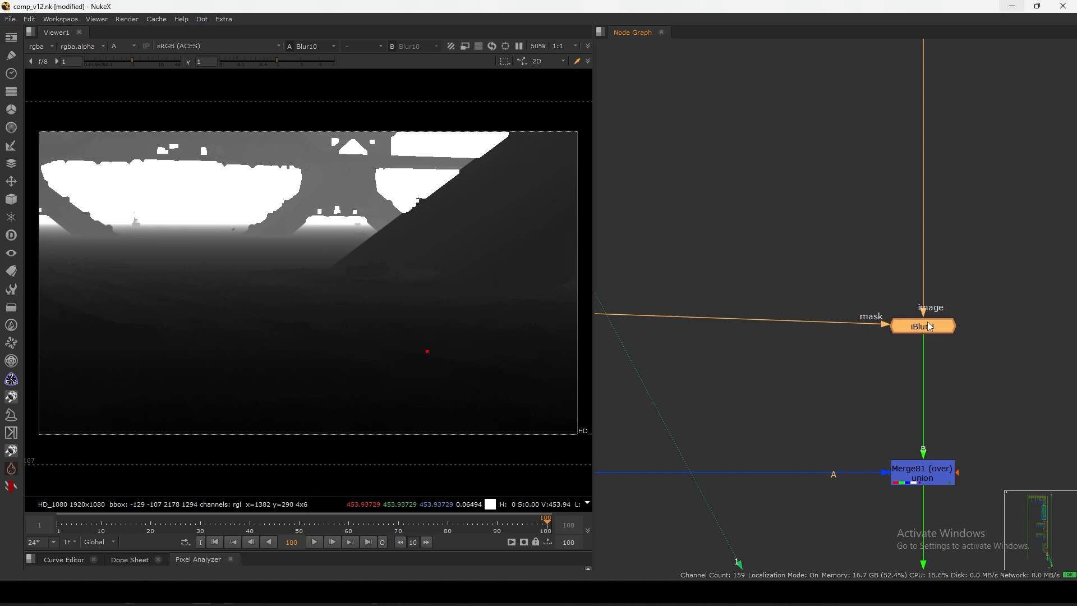
middle_click_drag(798, 327, 899, 305)
middle_click_drag(921, 271, 847, 252)
left_click_drag(878, 251, 1011, 299)
left_click_drag(1003, 227, 952, 281)
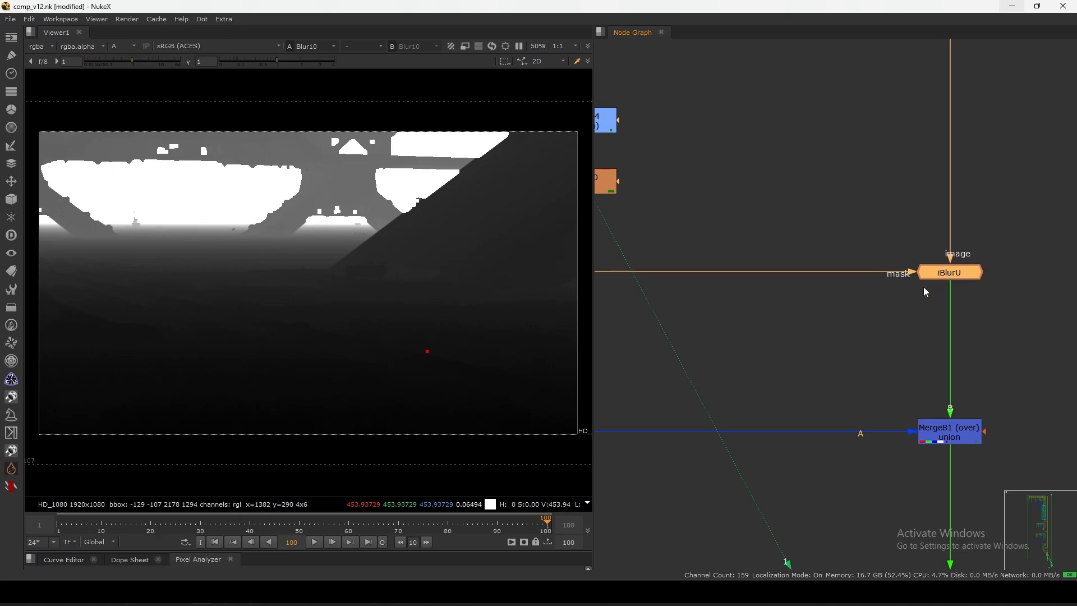
left_click(951, 280)
key("1")
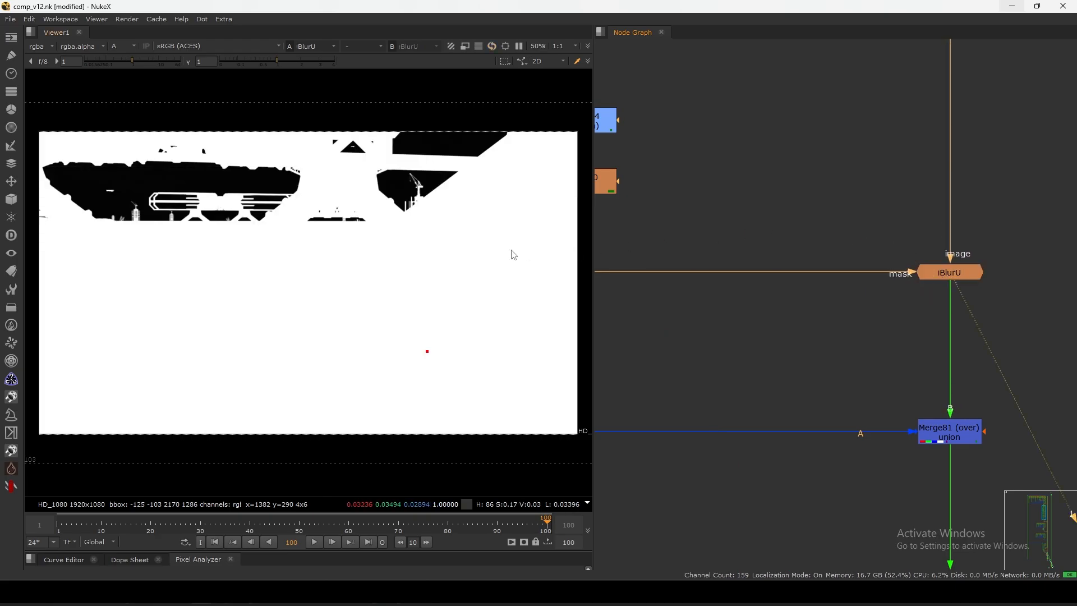
Inspect iBlurU's colour output up close on the distant structures and on the foreground bridge and mangroves.
key("a")
scroll(303, 224, "up", 5)
scroll(284, 250, "up", 5)
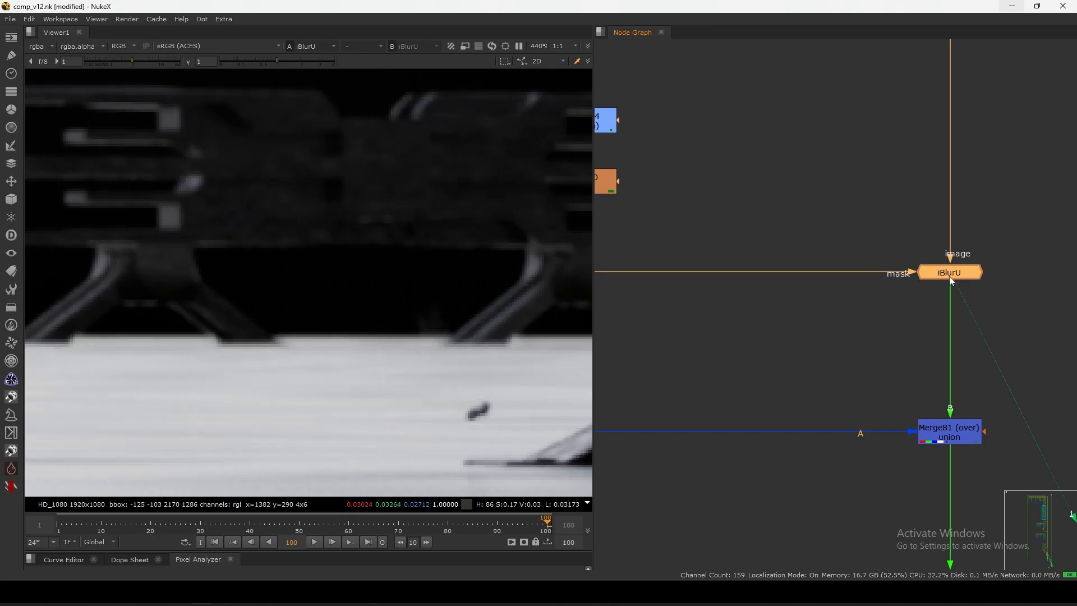
scroll(440, 305, "down", 10)
scroll(434, 347, "up", 1)
scroll(444, 337, "up", 6)
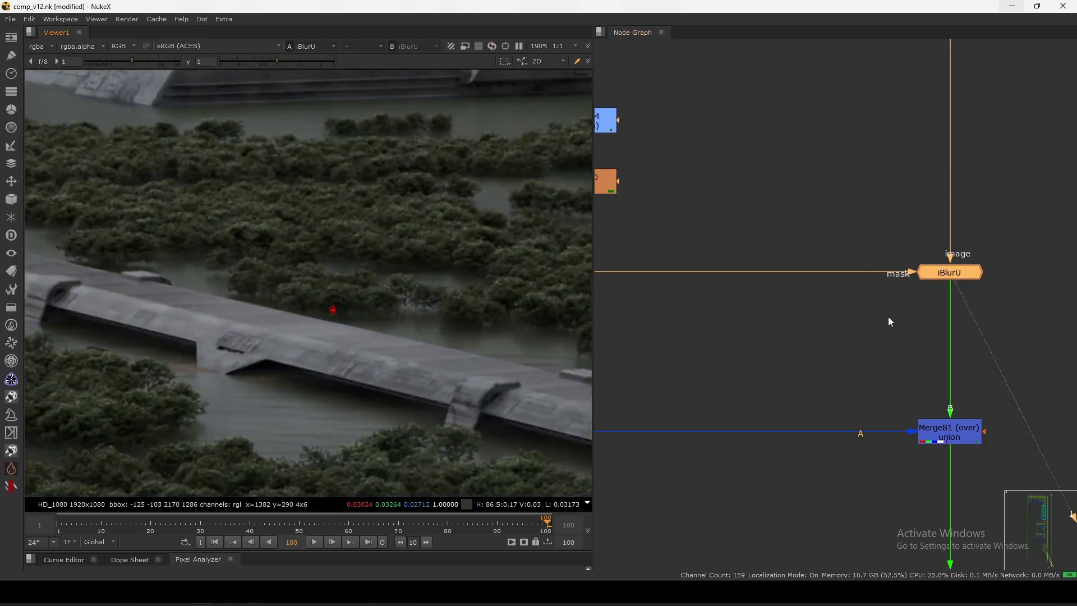
key("d")
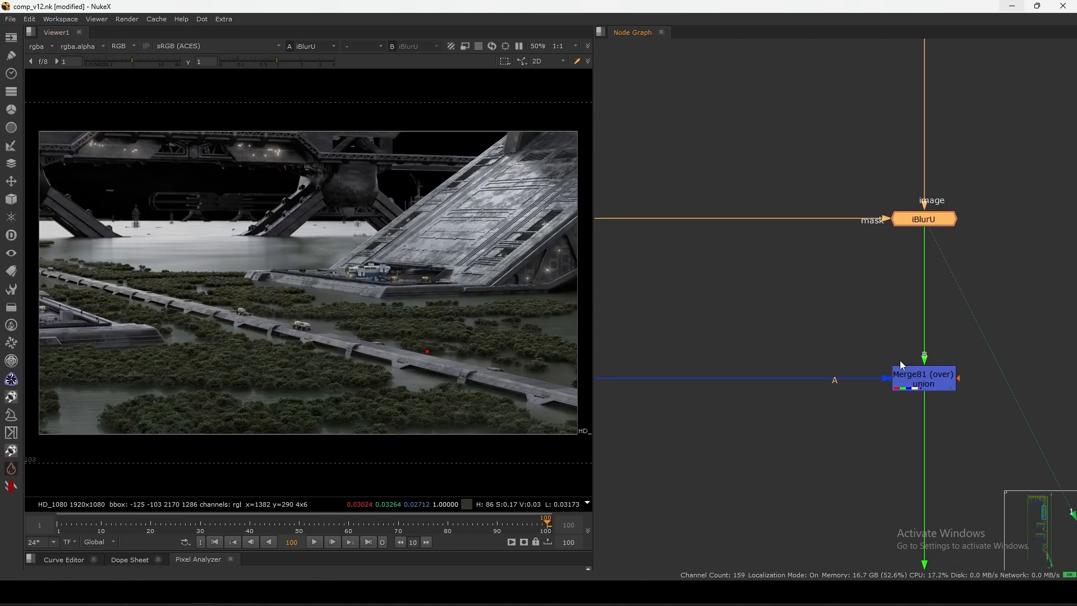
View Merge81 up close on the distant towers with the viewer gain lowered to 0.28.
left_click(913, 375)
key("1")
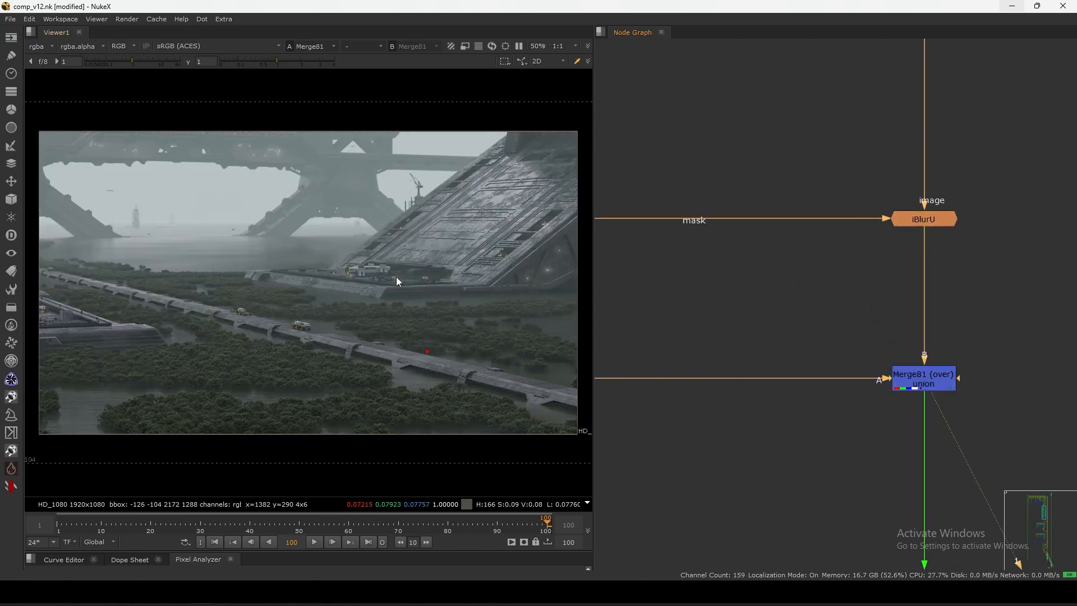
scroll(345, 271, "up", 7)
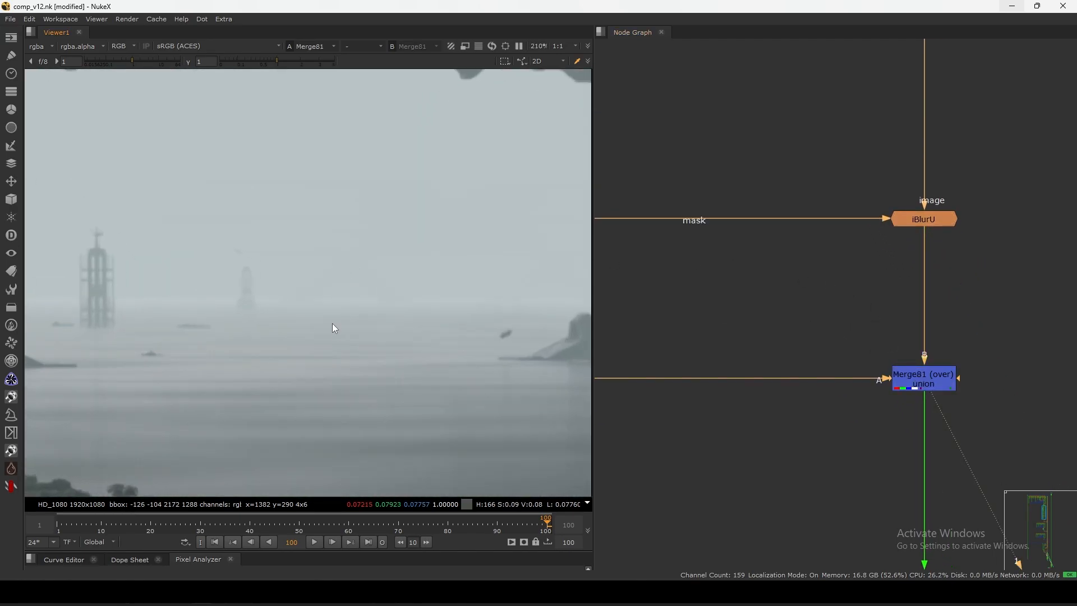
left_click_drag(132, 61, 118, 62)
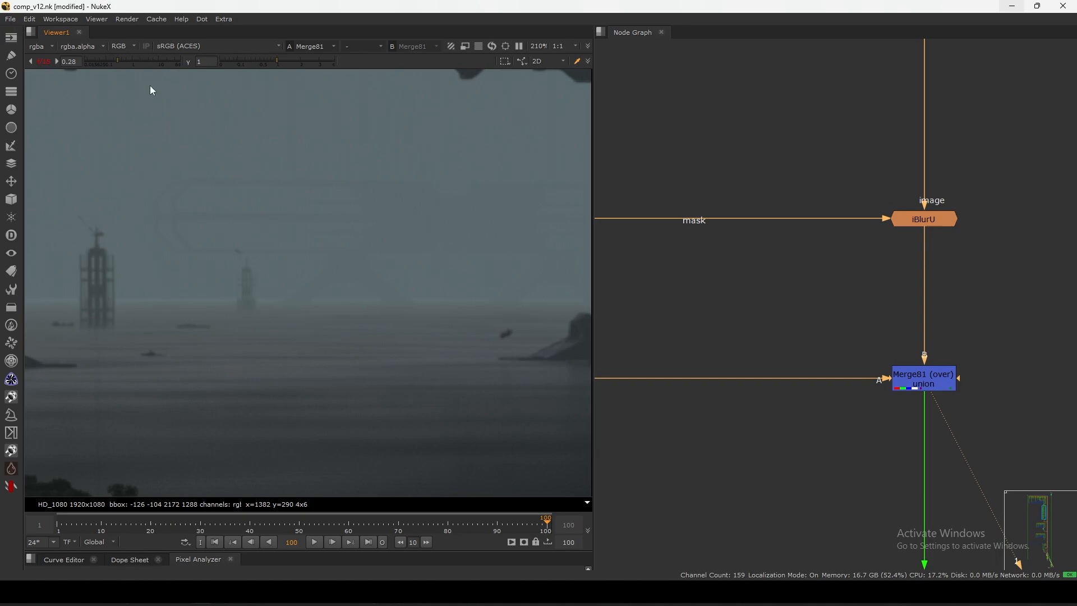
Compare the distant towers in Merge81 with iBlurU repeatedly disabled and enabled, ending with it enabled and the viewer gain reset to 1.
key("d")
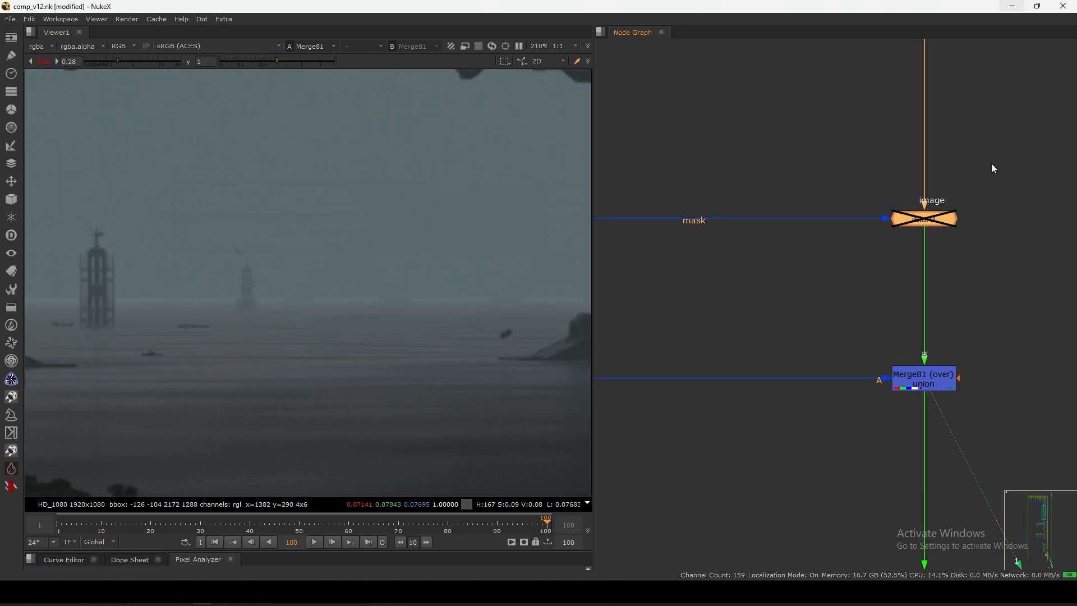
key("d")
key("d")
key("d")
scroll(361, 246, "up", 4)
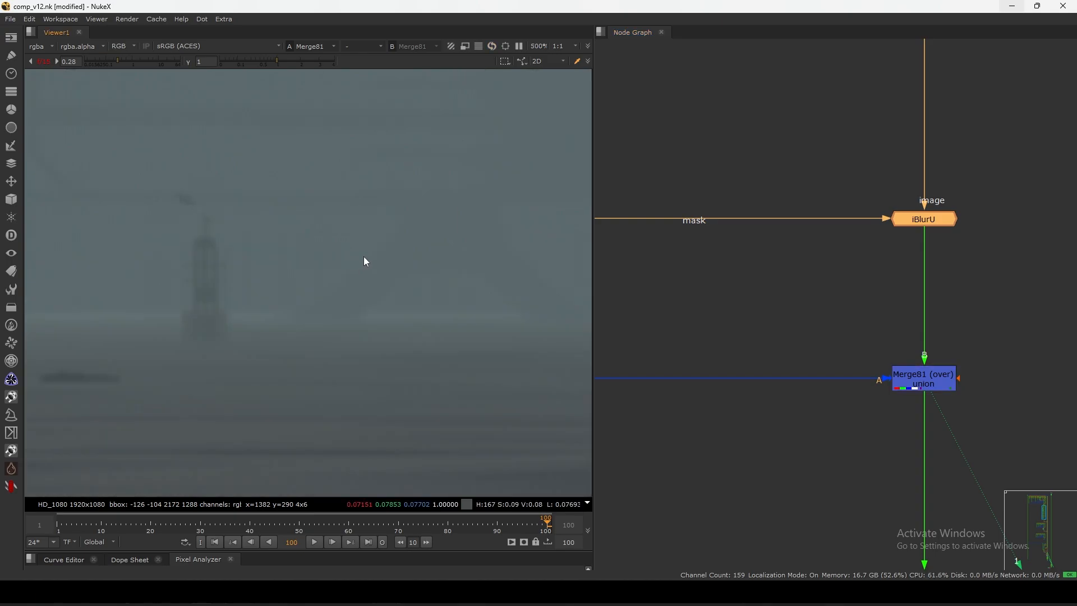
left_click_drag(813, 281, 1005, 179)
key("d")
key("d")
key("d")
key("d")
key("f")
left_click(140, 63)
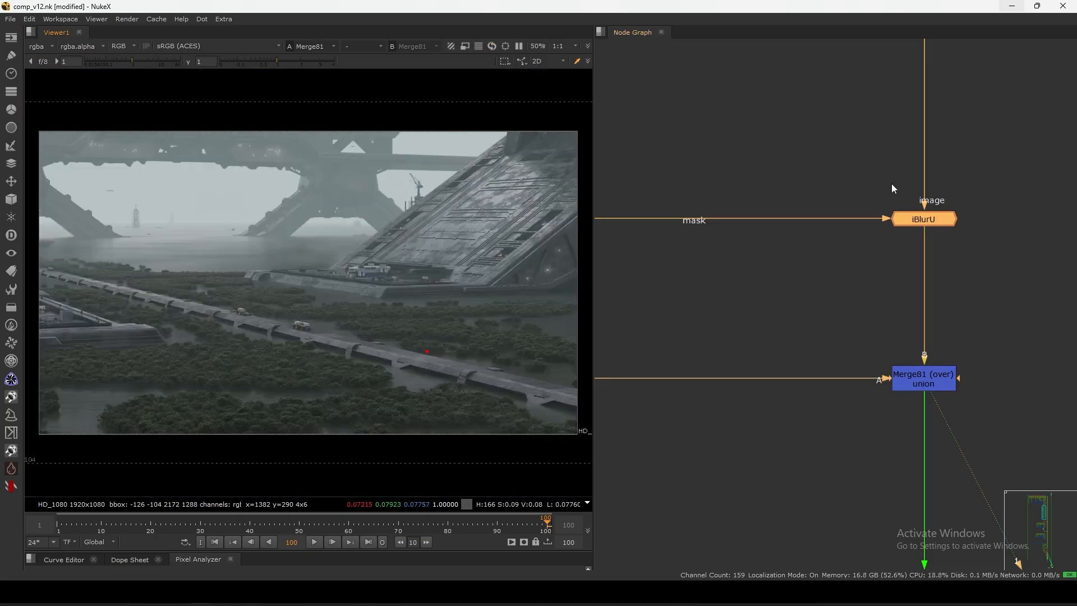
Locate the specular_direct branch and inspect Merge7's output just before iBlurU1, up close on the distant structures.
scroll(816, 338, "down", 10)
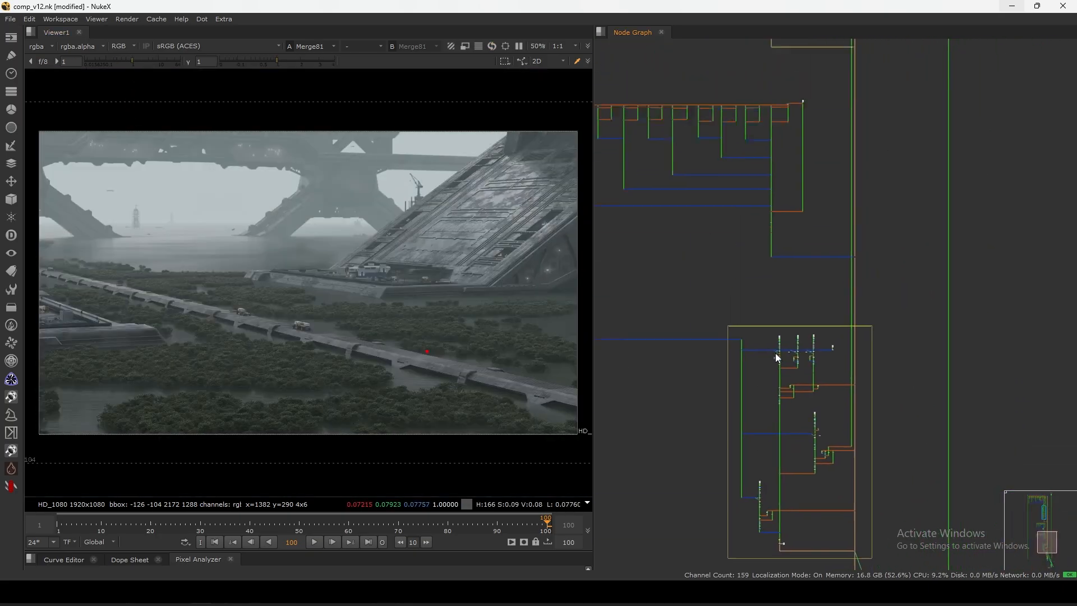
scroll(777, 357, "up", 8)
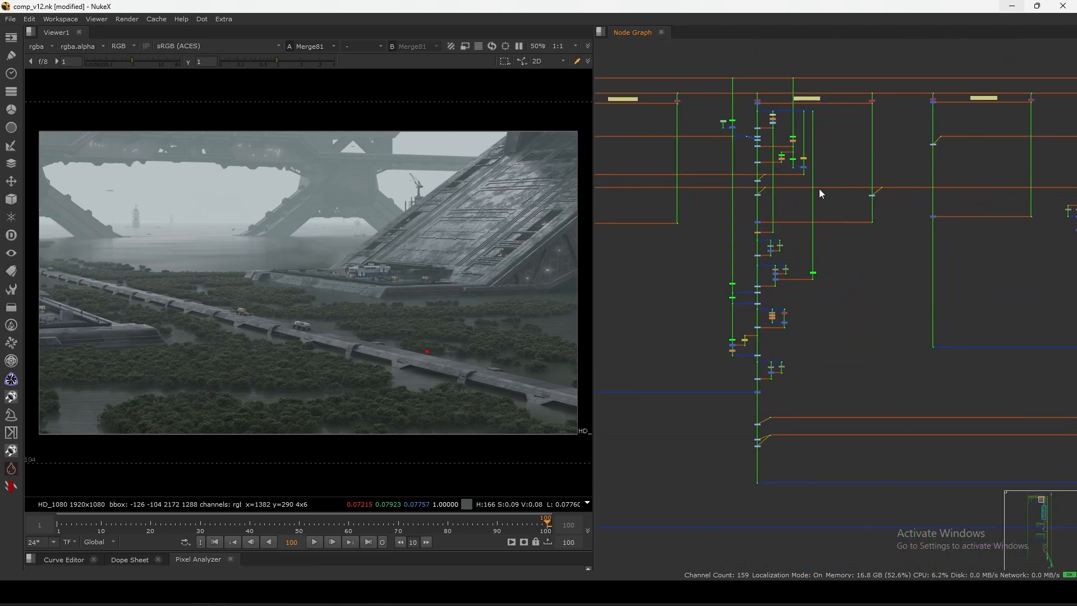
middle_click_drag(819, 189, 818, 192)
scroll(809, 205, "right", 5)
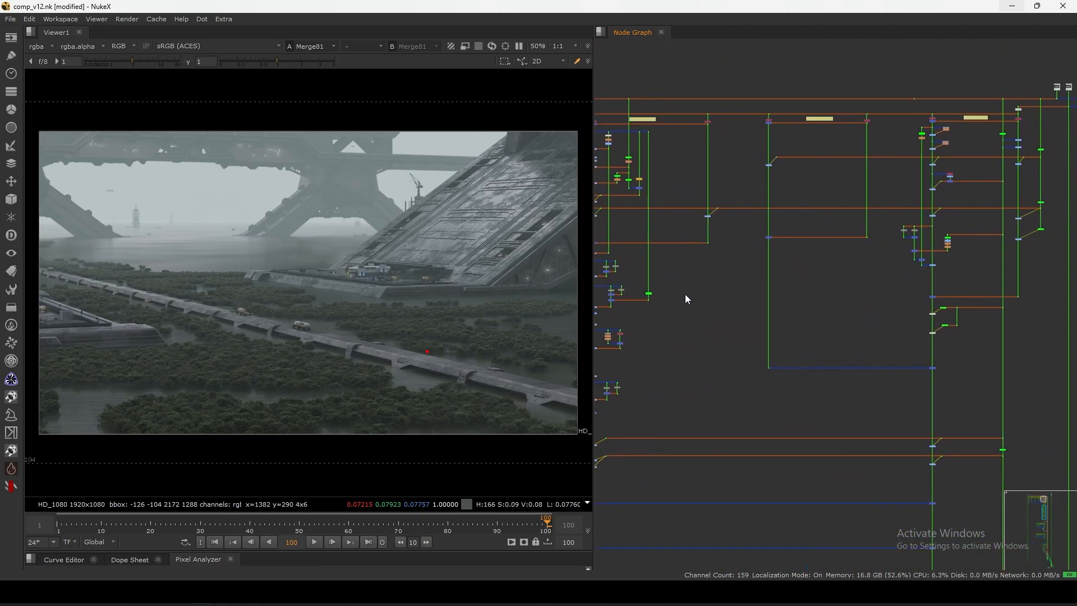
scroll(772, 277, "up", 8)
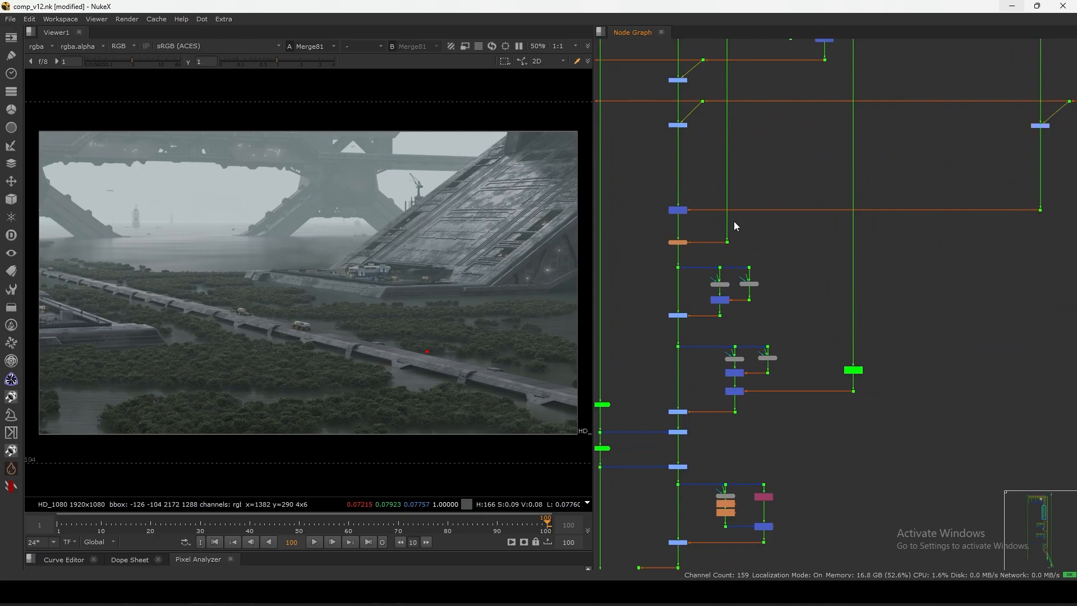
left_click_drag(803, 189, 671, 280)
key("1")
middle_click_drag(683, 267, 775, 252)
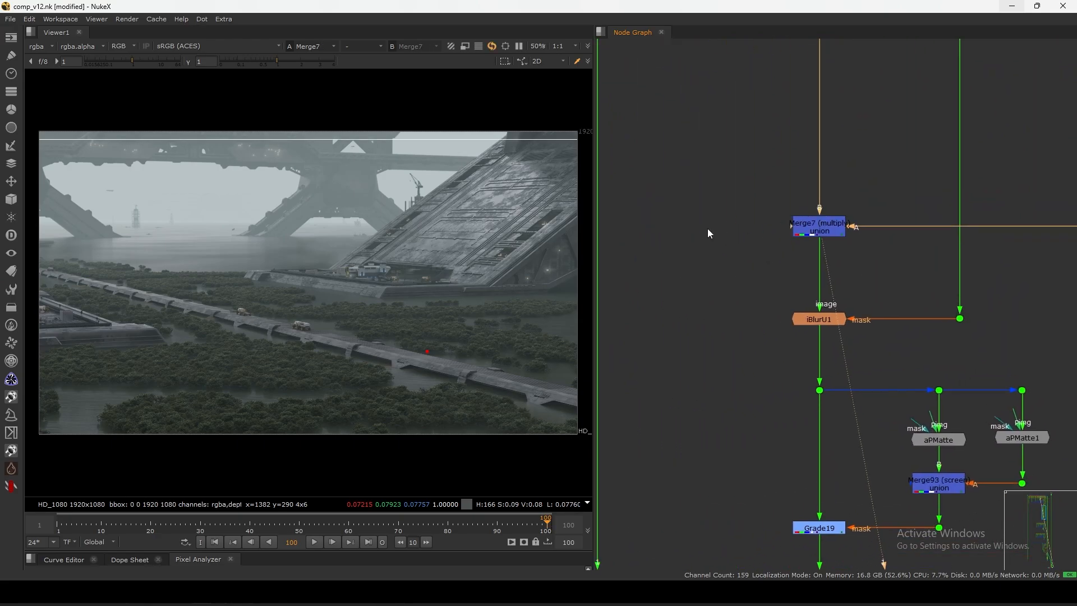
scroll(202, 203, "up", 4)
scroll(212, 194, "up", 6)
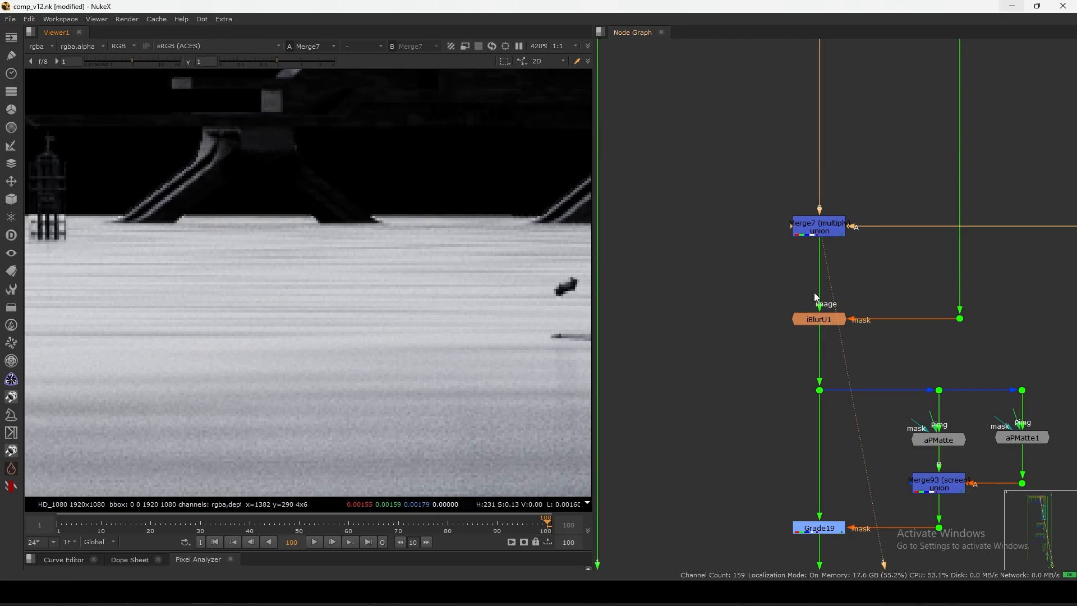
View the alpha of Dot140, which feeds iBlurU1's mask, across the whole frame.
scroll(817, 298, "down", 5)
scroll(854, 201, "up", 2)
scroll(877, 180, "up", 1)
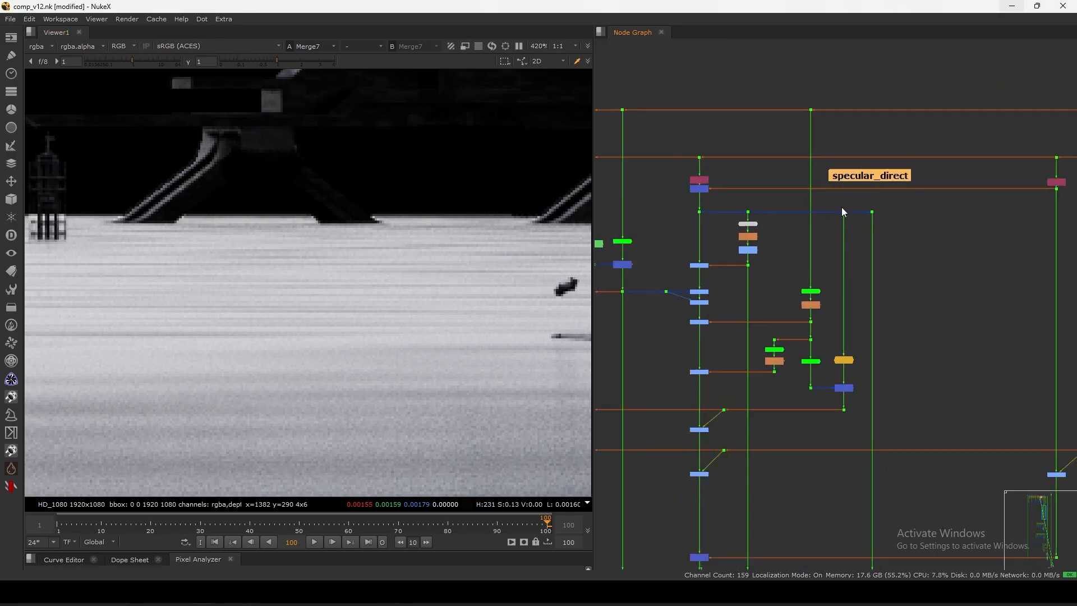
scroll(844, 212, "up", 6)
left_click(942, 201)
key("1")
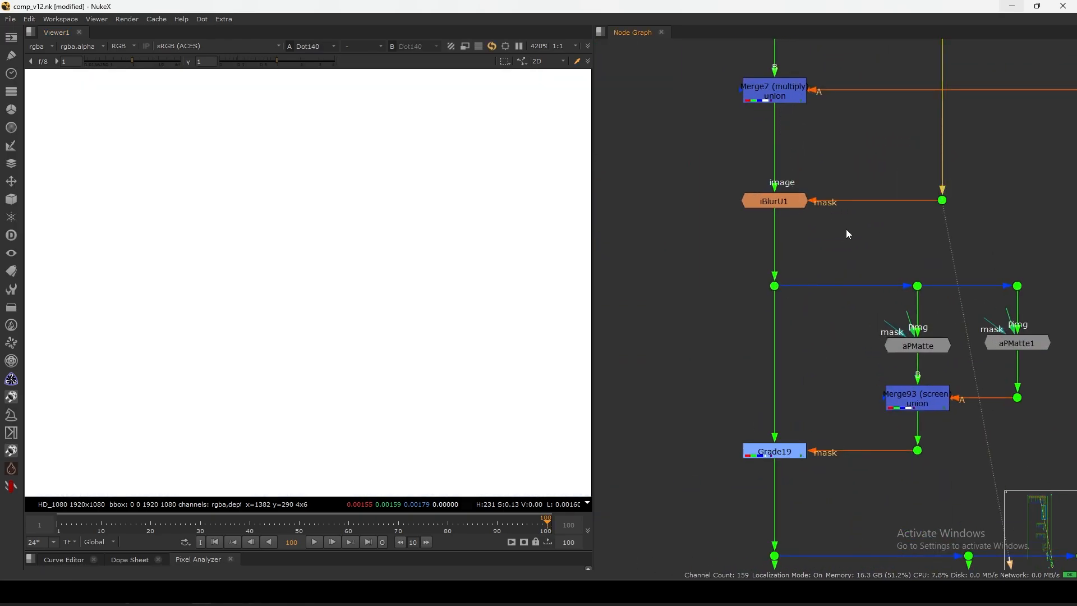
key("f")
key("a")
middle_click_drag(256, 249, 328, 285)
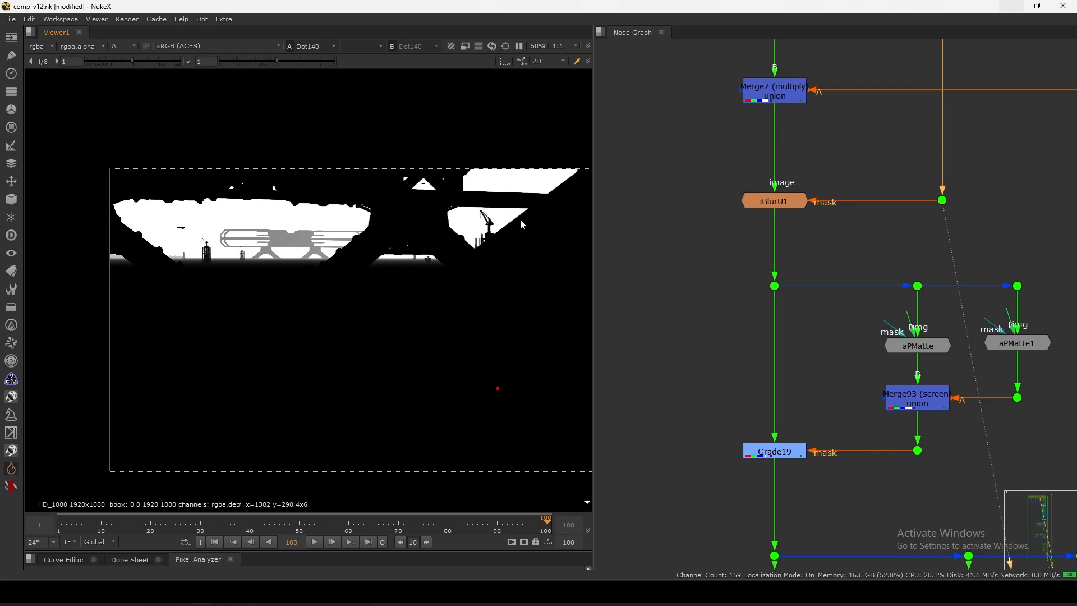
Trace iBlurU1's mask to its source and inspect the alpha at Depth_Slice5 and Grade24.
scroll(793, 337, "down", 4)
scroll(813, 224, "up", 5)
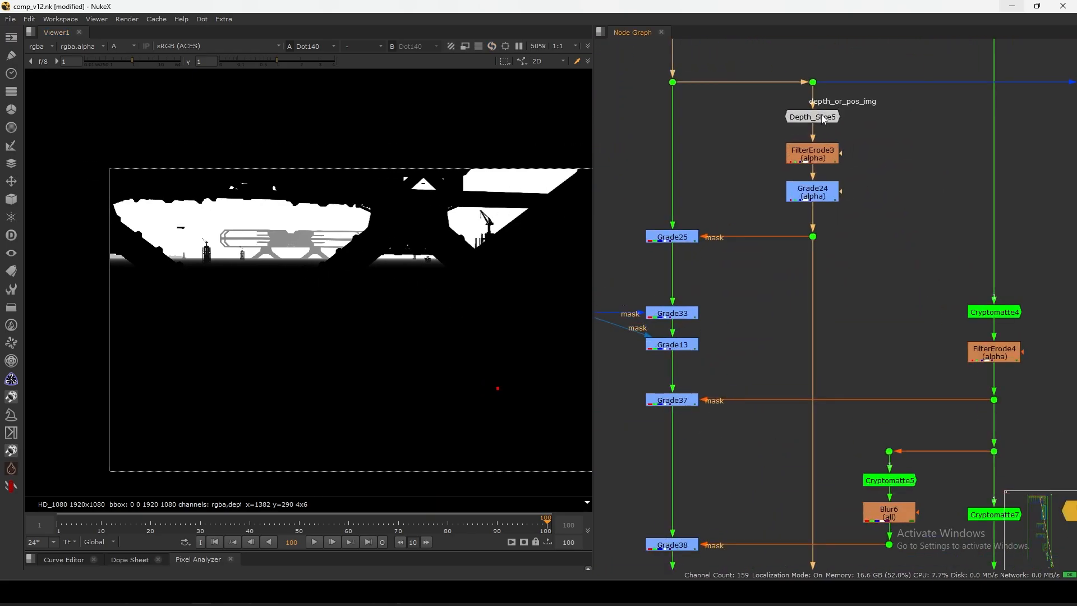
left_click(822, 119)
key("1")
left_click(813, 157)
left_click(813, 192)
key("1")
scroll(249, 268, "up", 6)
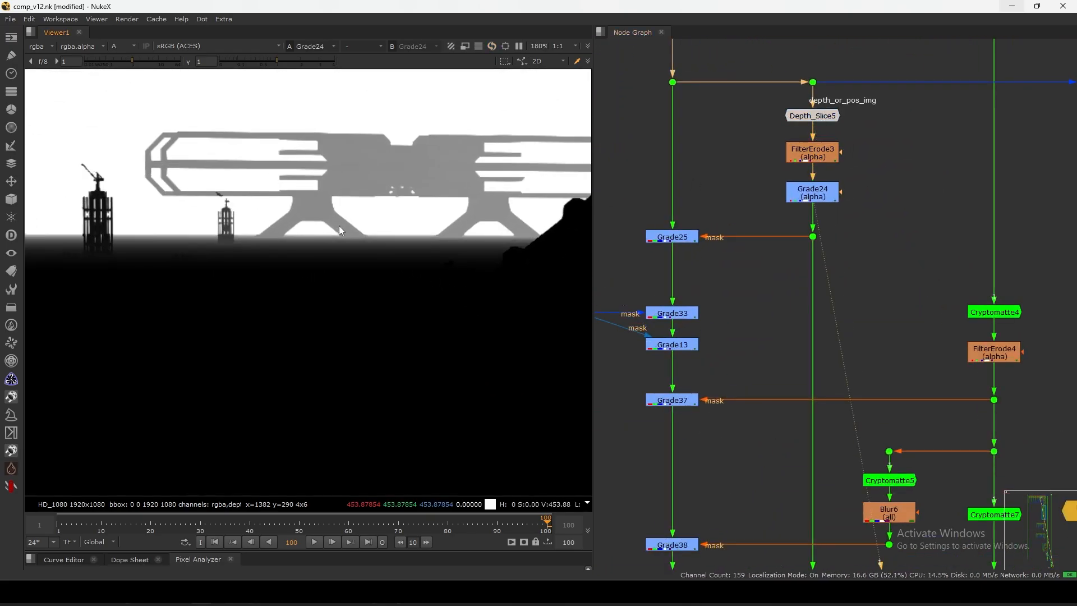
View iBlurU1's colour output up close on the distant tower and across the whole frame.
scroll(752, 297, "down", 6)
middle_click_drag(756, 407, 792, 301)
scroll(792, 300, "up", 3)
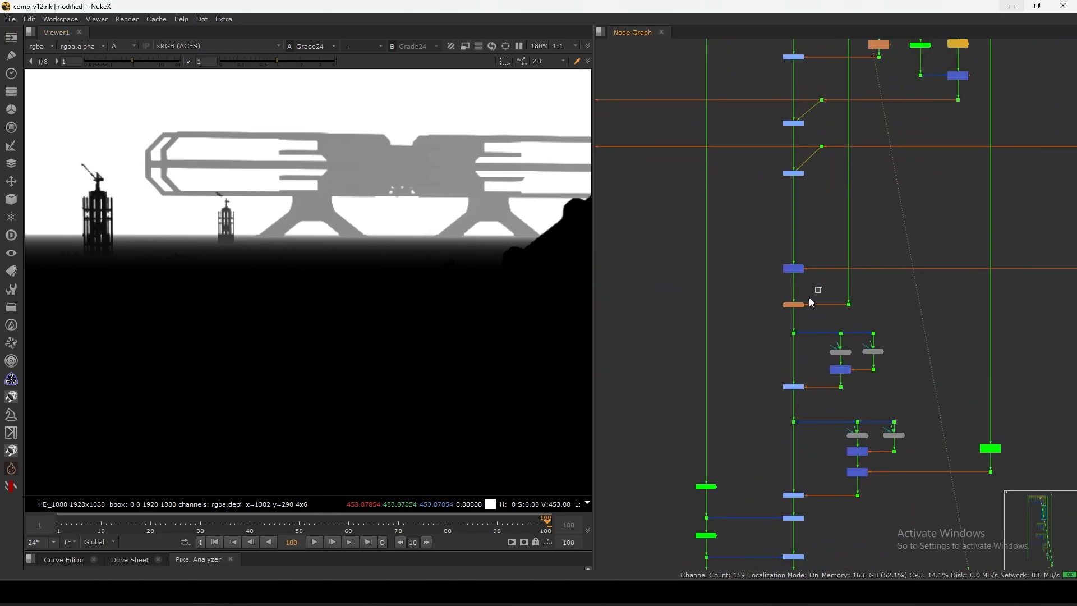
left_click(793, 305)
key("1")
scroll(337, 263, "up", 4)
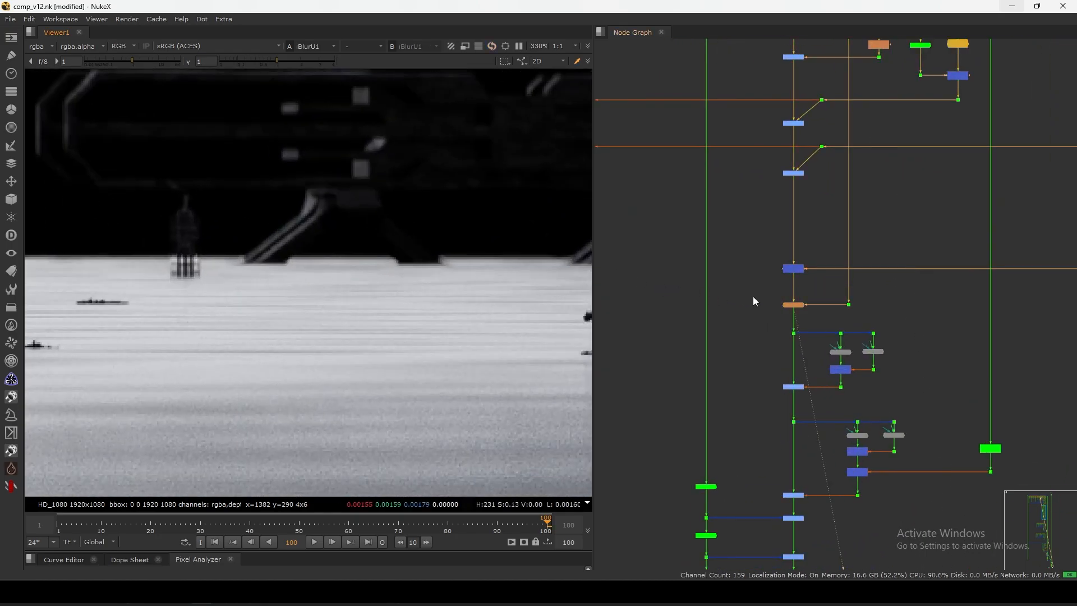
left_click_drag(775, 289, 812, 320)
key("f")
Return to the DEPTH HAZE section and view the hazed comp at Merge81.
scroll(754, 134, "down", 10)
middle_click_drag(759, 172, 787, 263)
scroll(800, 197, "up", 8)
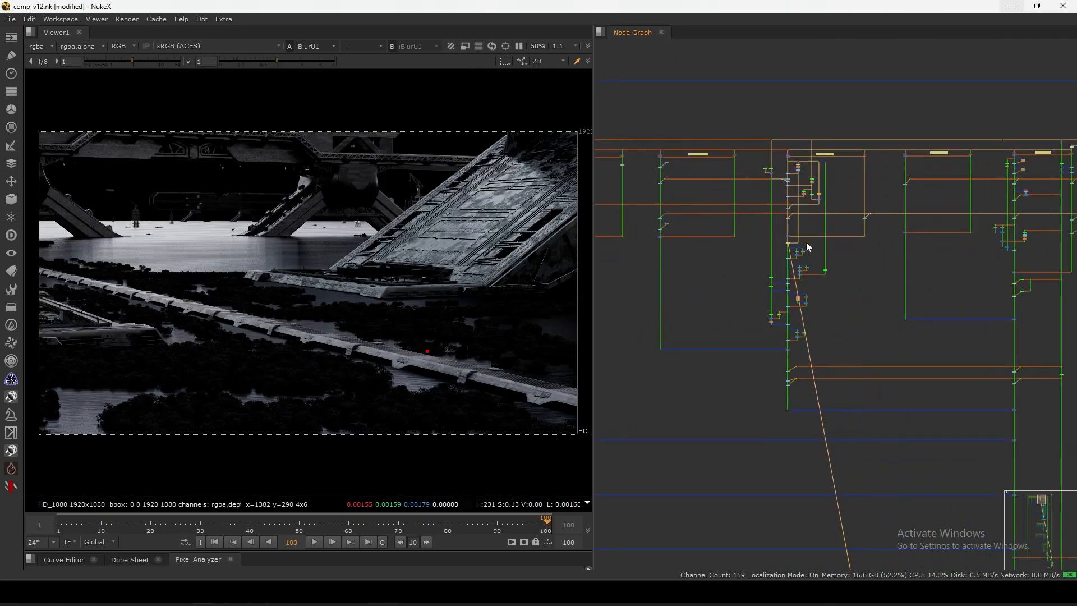
scroll(806, 245, "down", 5)
middle_click_drag(828, 393, 775, 213)
middle_click_drag(815, 463, 802, 281)
middle_click_drag(829, 442, 818, 262)
middle_click_drag(848, 401, 843, 295)
middle_click_drag(848, 489, 839, 341)
scroll(842, 429, "up", 3)
middle_click_drag(843, 429, 843, 169)
scroll(875, 318, "up", 5)
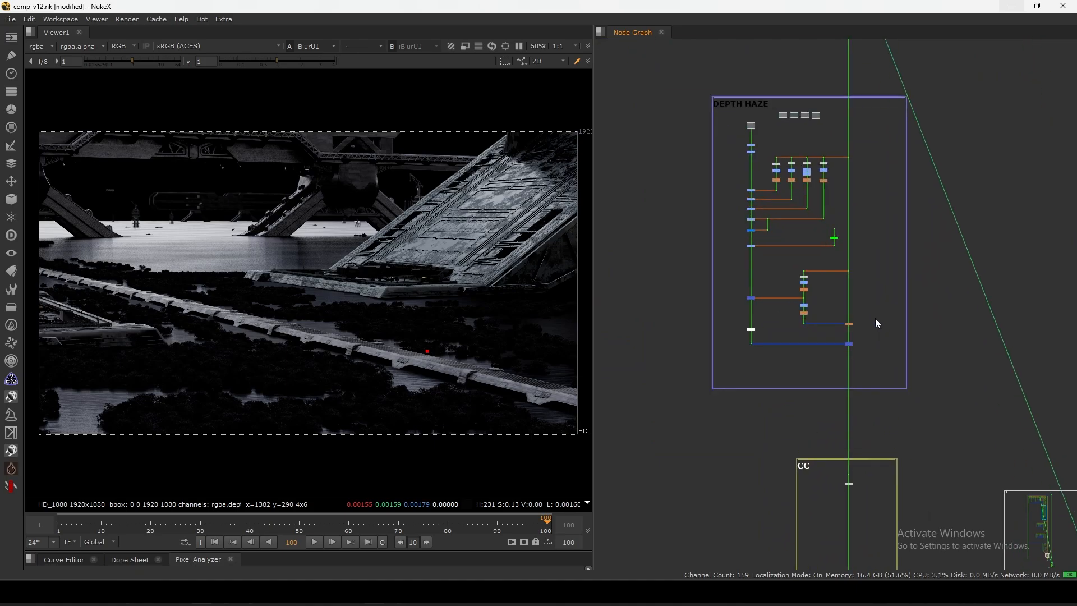
left_click_drag(840, 368, 839, 364)
key("1")
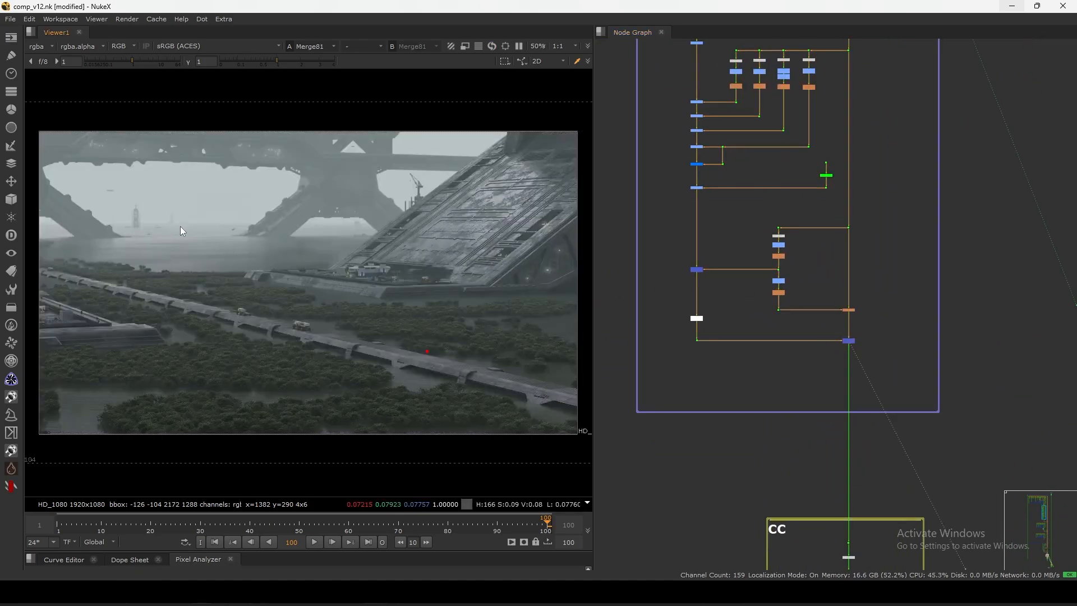
scroll(180, 227, "up", 2)
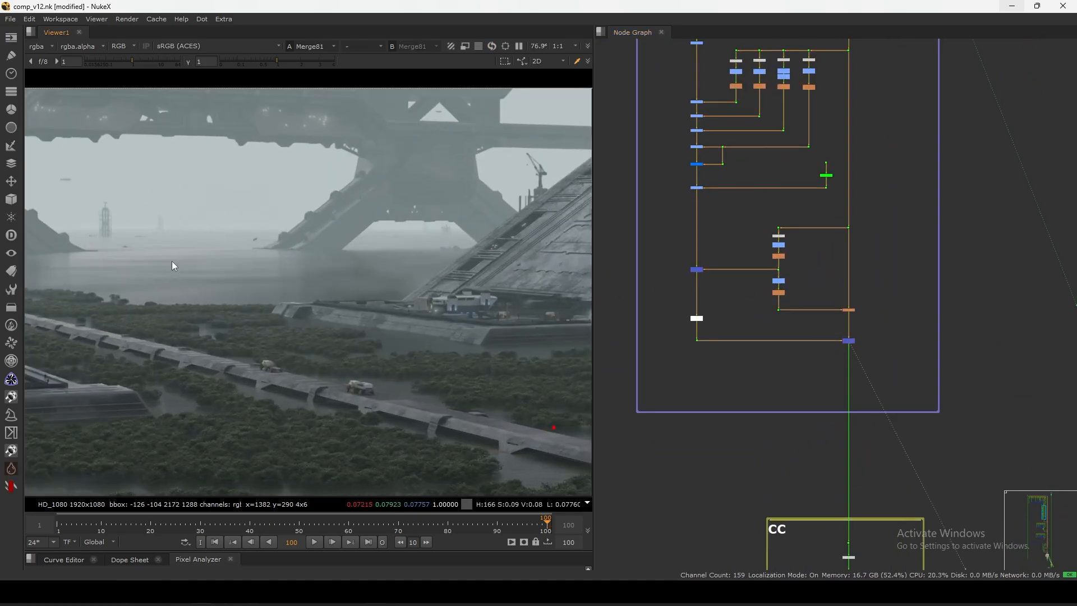
Compare the alpha of Merge81 with that of the haze branch at Dot153, ending on Merge81.
key("a")
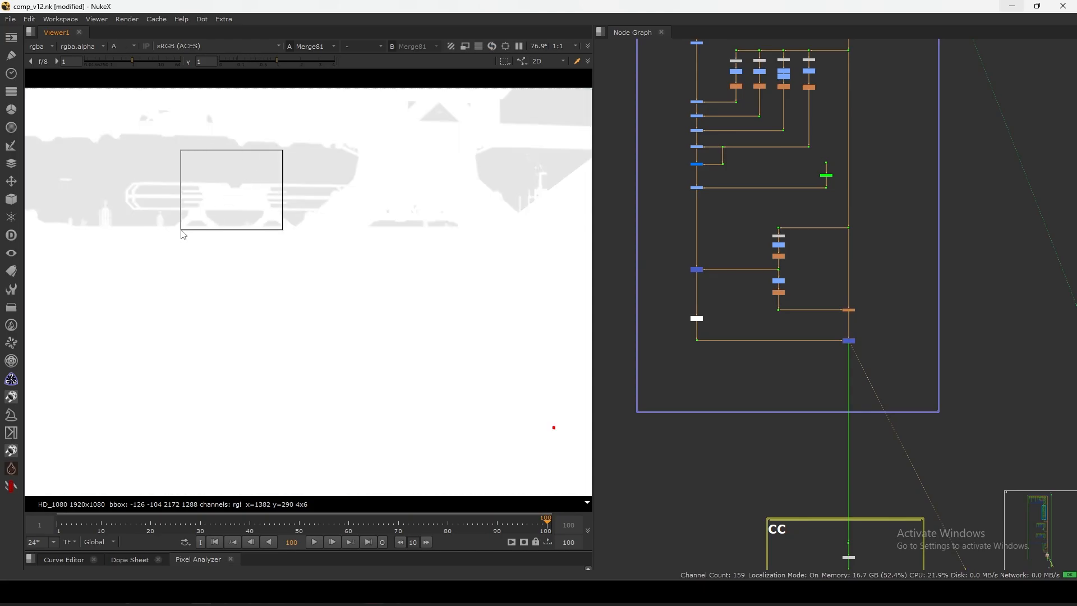
left_click_drag(676, 368, 689, 332)
key("1")
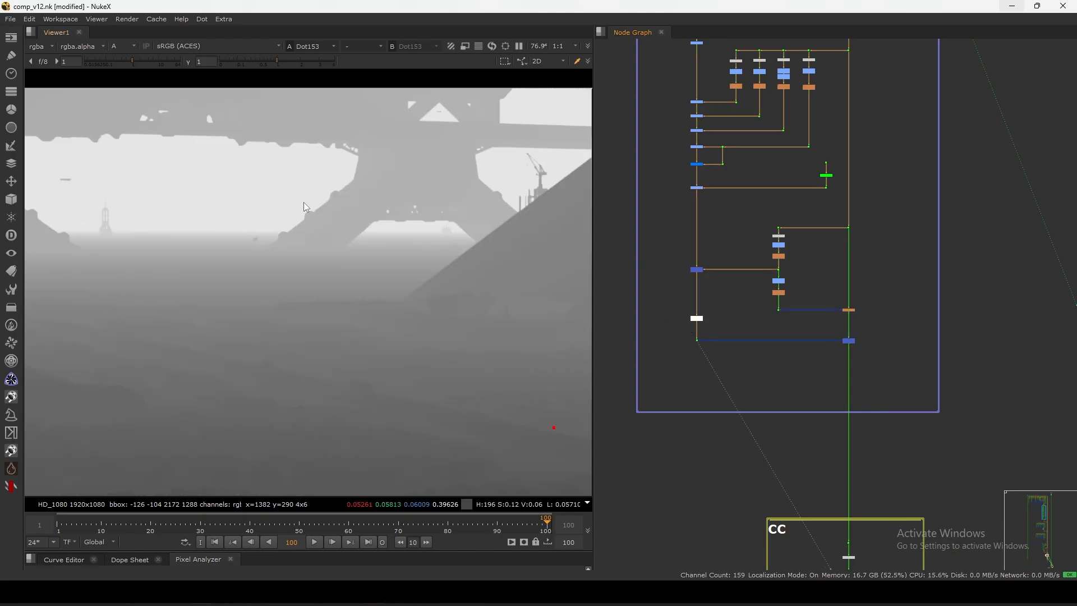
left_click_drag(827, 329, 880, 368)
key("1")
left_click(879, 363)
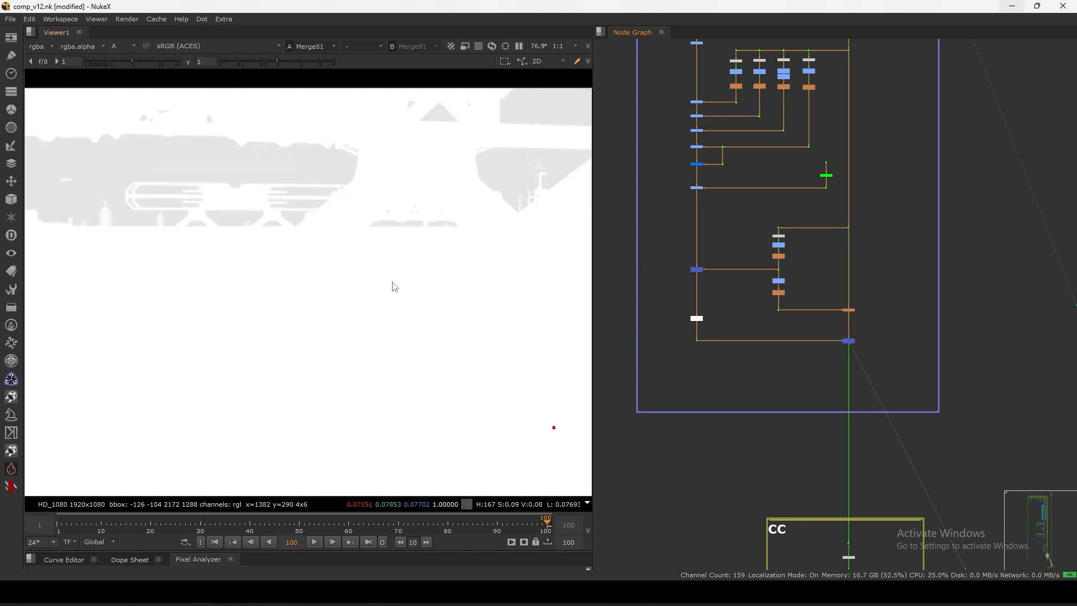
Examine Merge81's full-frame alpha around the sky openings and distant structures.
key("minus")
left_click_drag(449, 138, 109, 287)
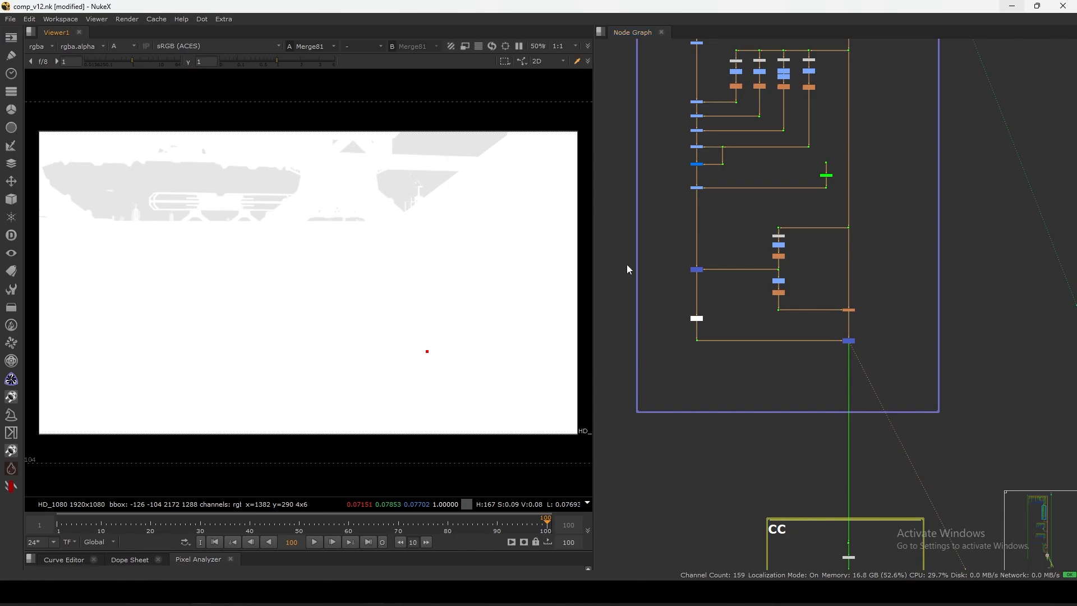
scroll(695, 332, "down", 2)
left_click(696, 339)
key("1")
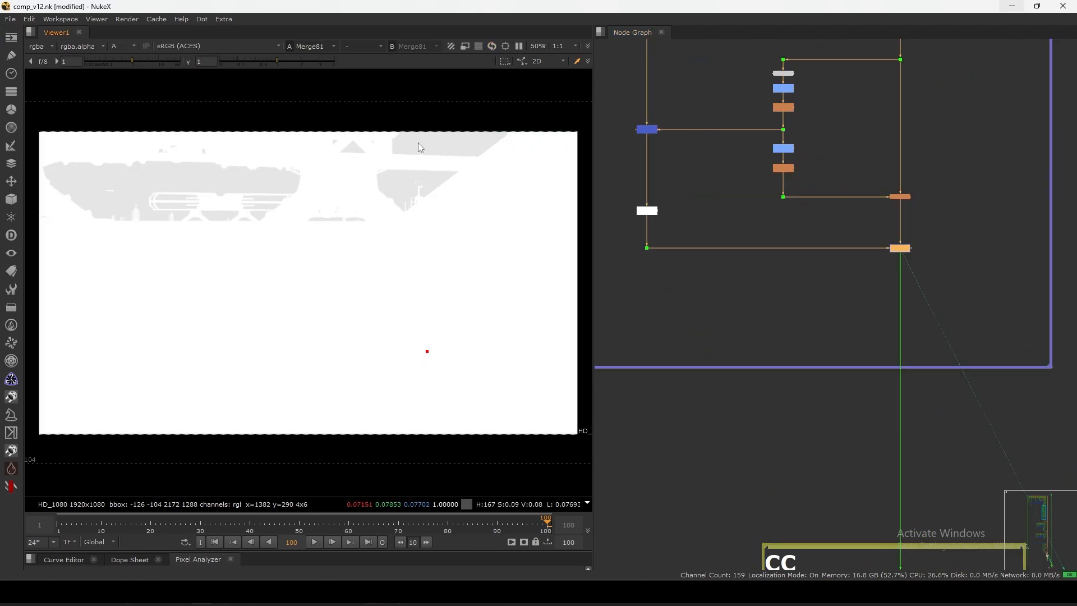
left_click_drag(461, 134, 118, 291)
left_click_drag(132, 191, 131, 190)
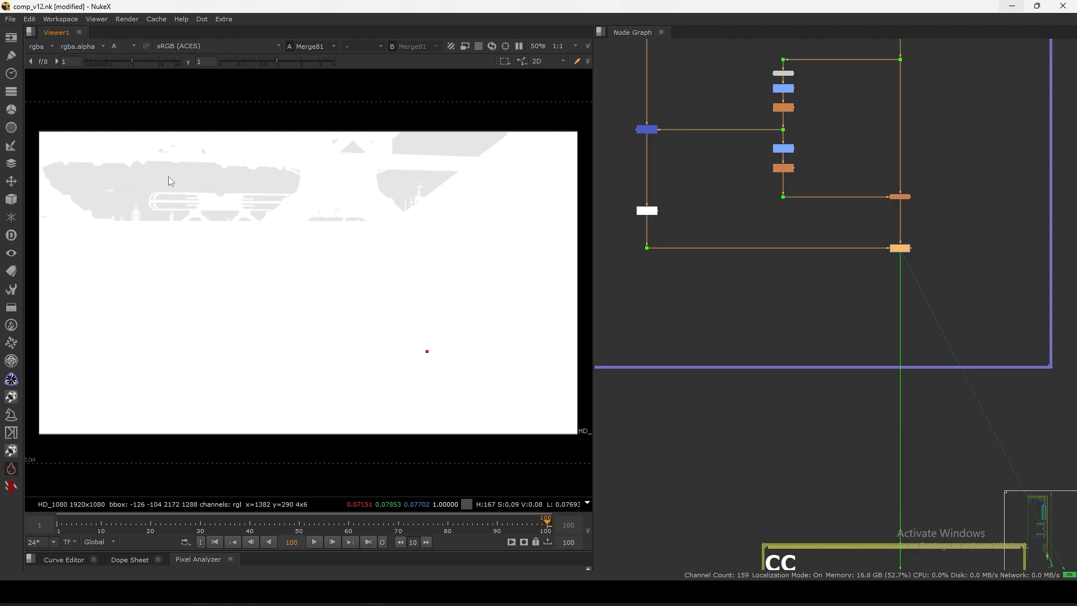
Restore the colour display and view the unpremultiplied comp at the start of the CC section.
middle_click_drag(872, 357, 857, 154)
scroll(855, 157, "down", 1)
key("a")
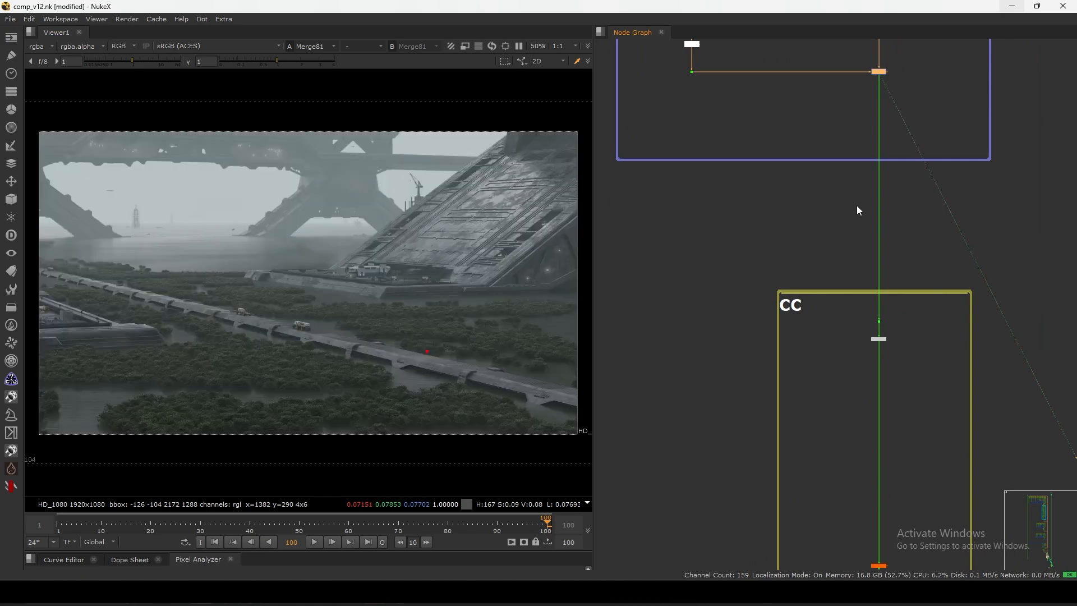
middle_click_drag(874, 352, 871, 183)
scroll(870, 185, "down", 3)
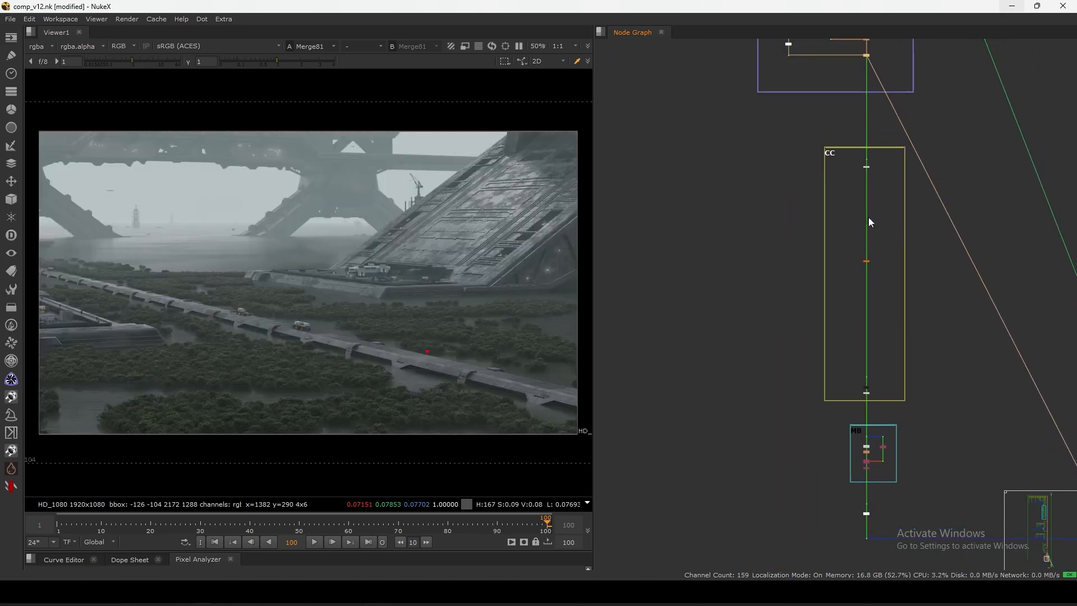
scroll(869, 221, "up", 3)
scroll(859, 159, "down", 3)
scroll(870, 143, "up", 6)
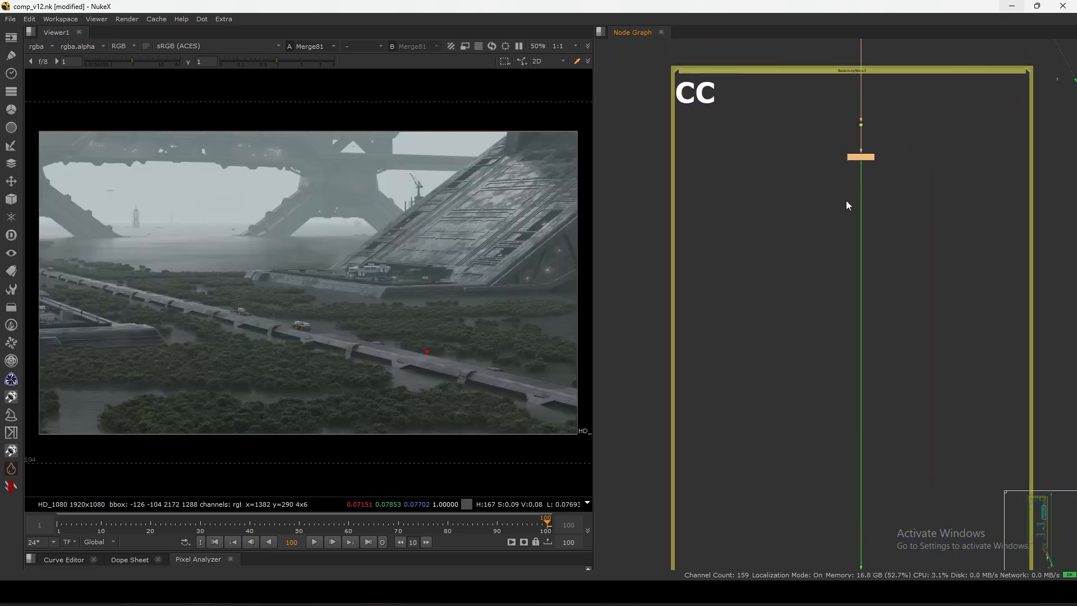
left_click_drag(766, 221, 949, 127)
key("1")
scroll(859, 331, "down", 5)
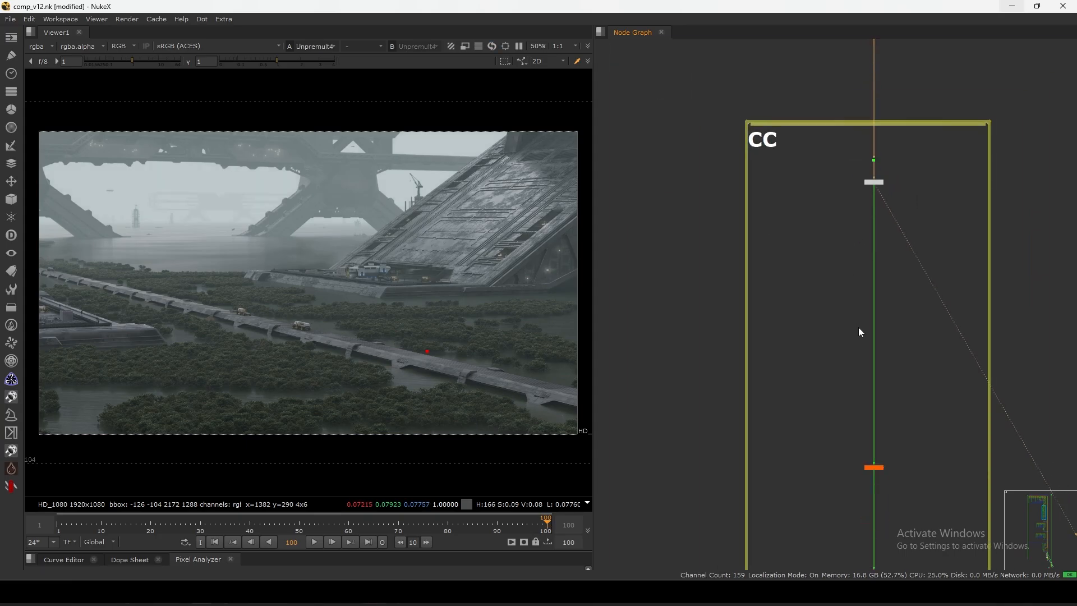
View the colour-corrected comp at Premult4, at the end of the CC section.
scroll(867, 380, "down", 4)
scroll(866, 381, "up", 7)
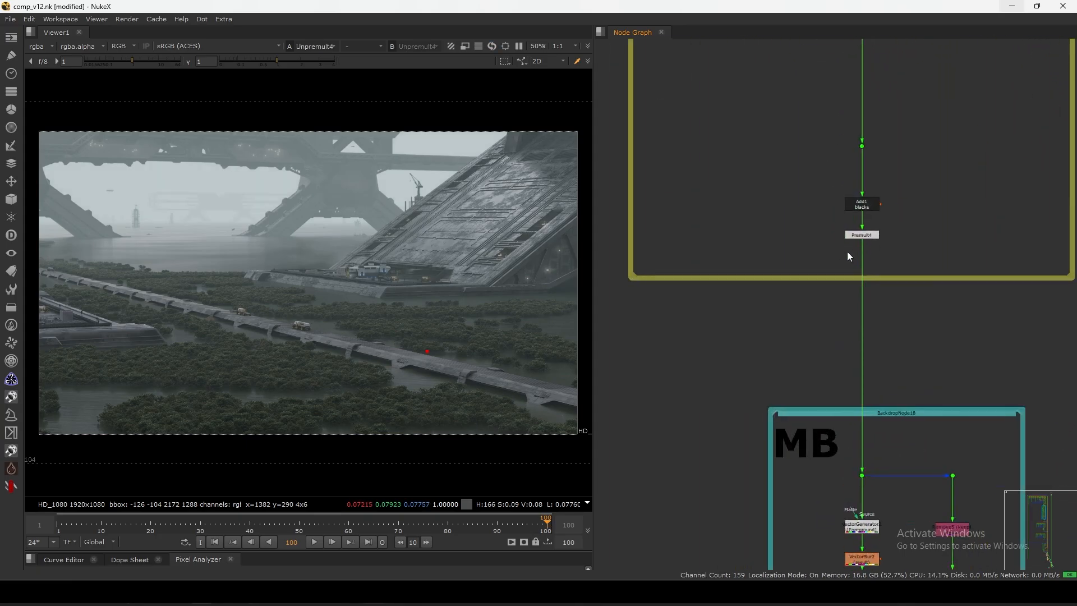
left_click_drag(904, 228, 905, 229)
key("1")
scroll(863, 239, "down", 5)
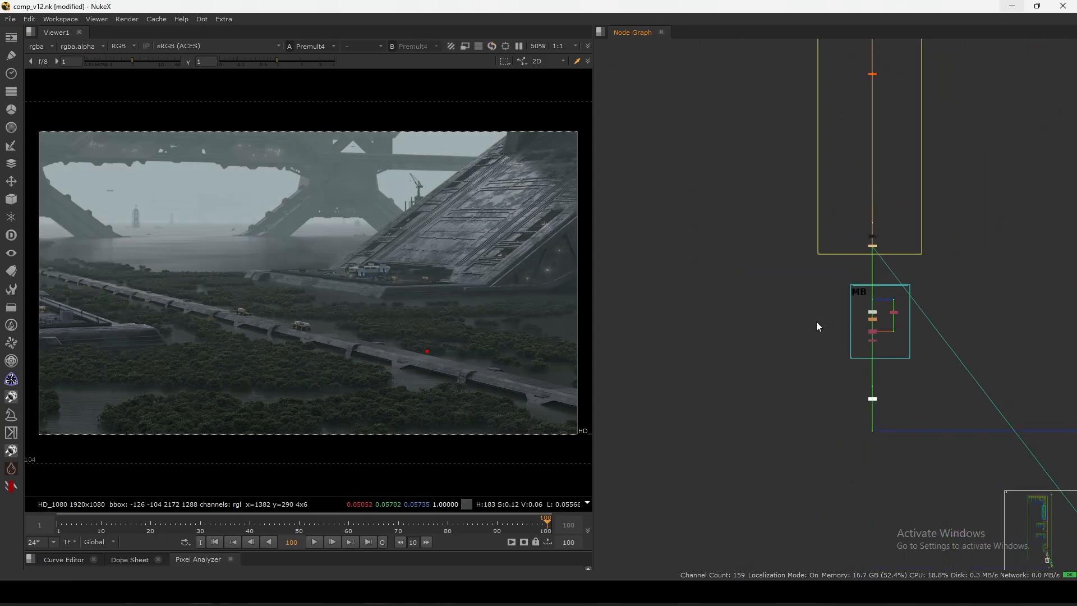
Compare the comp with Exposure1 in the CC section disabled and enabled.
scroll(856, 209, "up", 3)
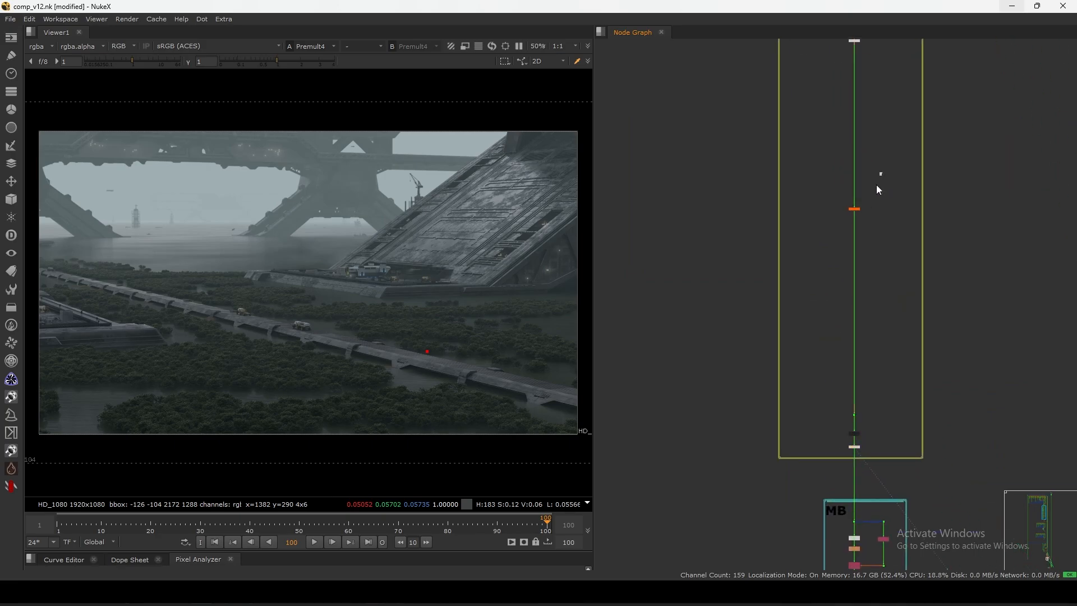
left_click_drag(878, 172, 824, 342)
scroll(847, 216, "up", 5)
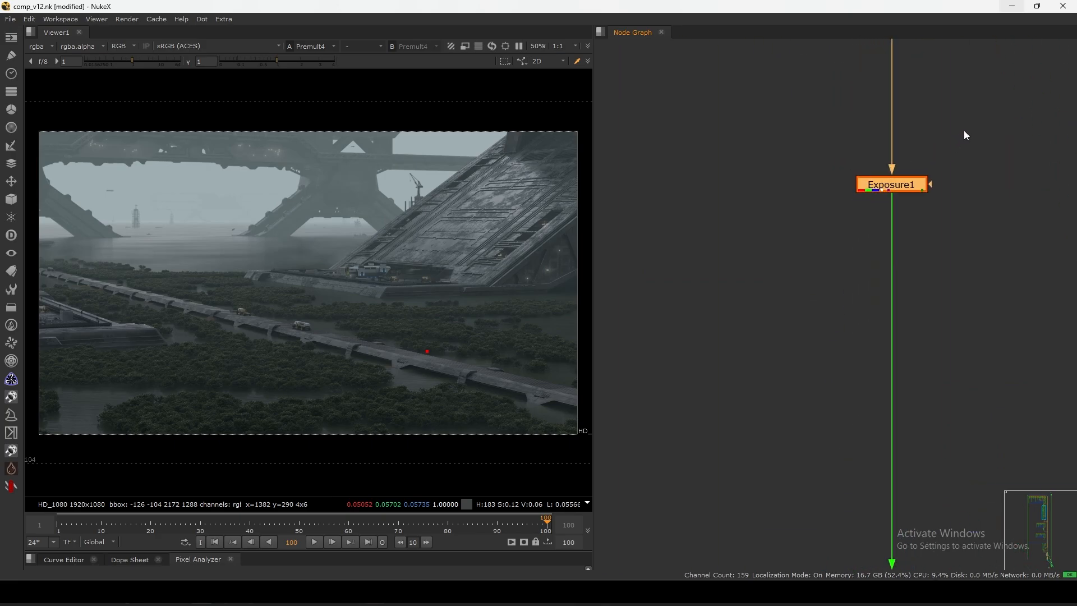
left_click_drag(966, 135, 806, 233)
key("d")
key("d")
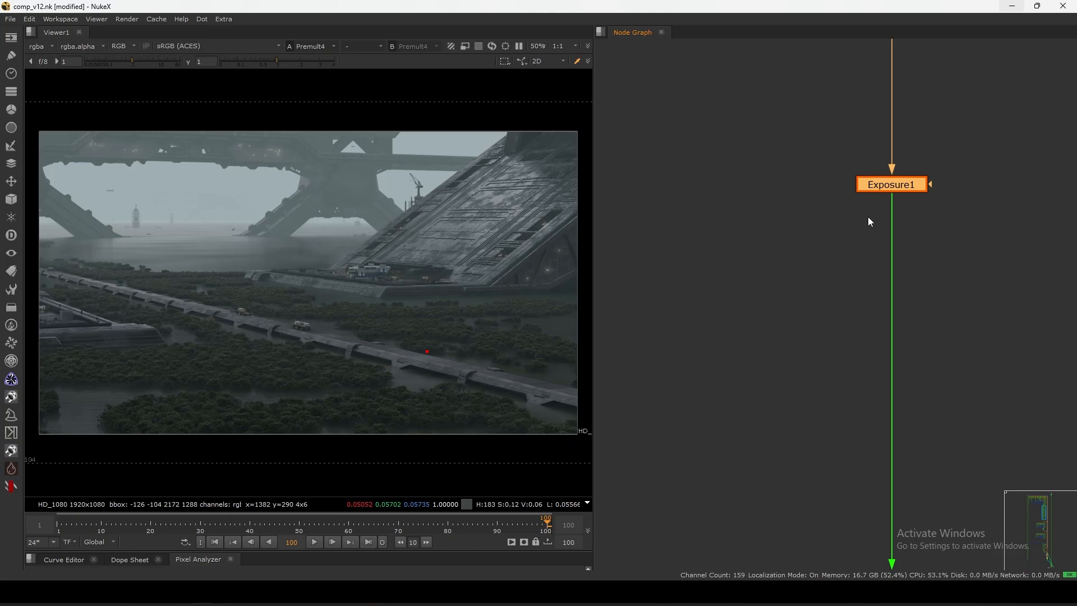
Open the properties of Exposure1 to inspect its exposure adjustment.
double_click(882, 185)
left_click(813, 306)
double_click(885, 190)
left_click(823, 302)
Compare the comp with the Add1 blacks node above Premult4 disabled and enabled.
key("f")
scroll(837, 298, "up", 3)
middle_click_drag(842, 511, 876, 288)
scroll(865, 306, "up", 2)
left_click_drag(899, 258, 774, 327)
key("d")
key("d")
Inspect Add1's value settings and its colour sliders, and close the properties without changes.
double_click(827, 296)
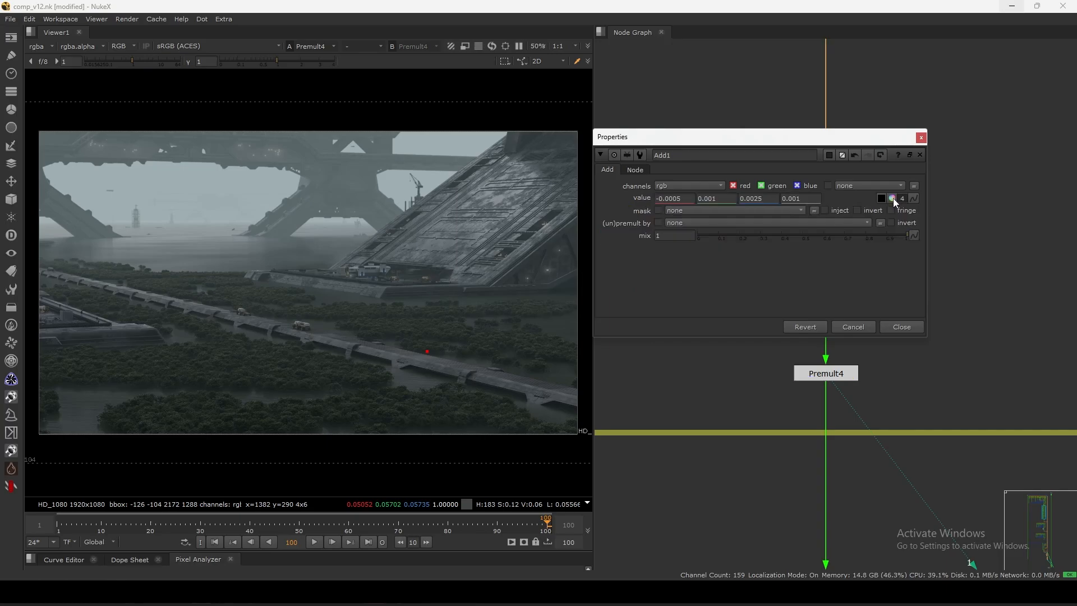
left_click(893, 198)
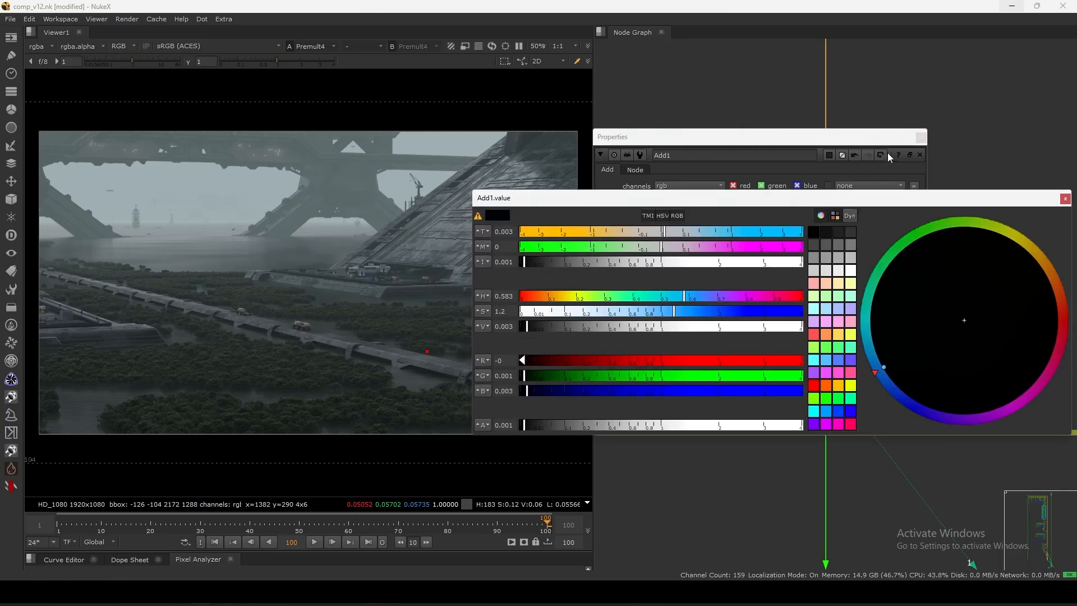
left_click(920, 138)
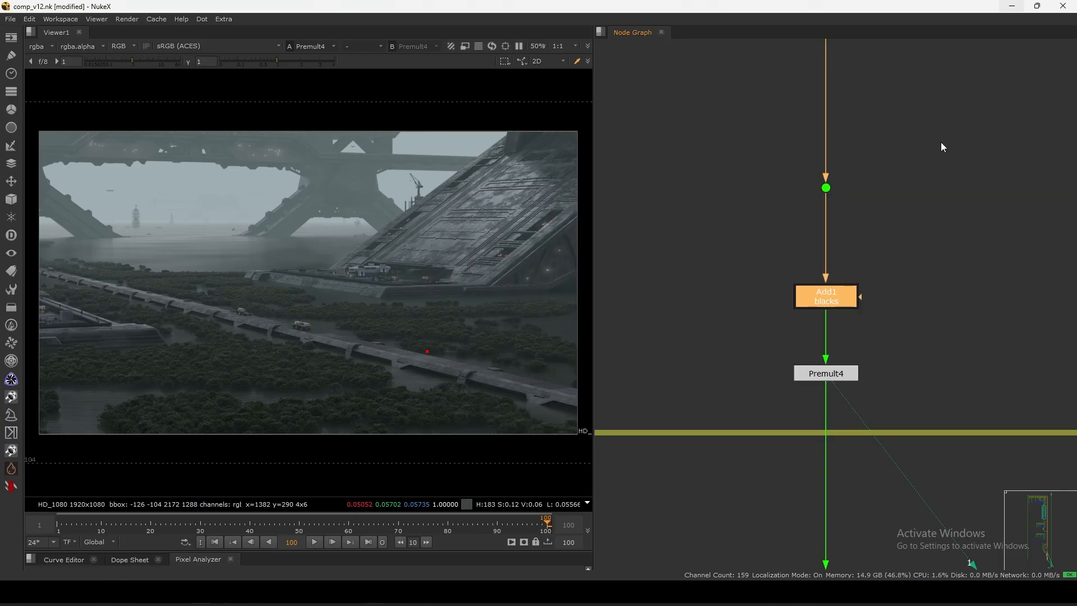
Compare Add1 disabled and enabled up close on the parked ship and trees, leaving it enabled and the full frame in view.
scroll(430, 360, "up", 4)
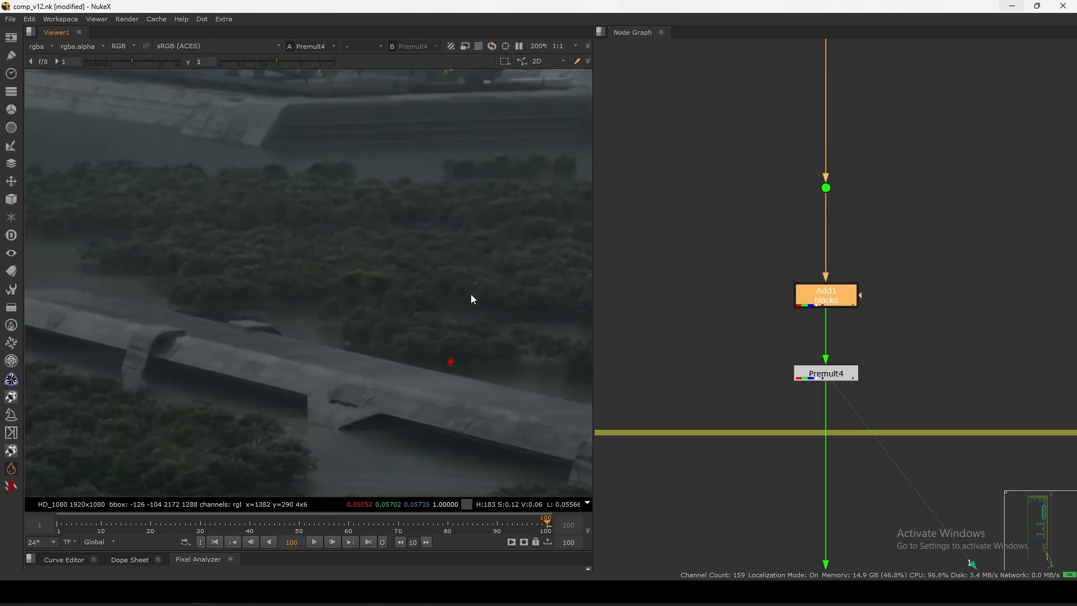
middle_click_drag(471, 295, 344, 415)
left_click_drag(734, 268, 931, 325)
key("d")
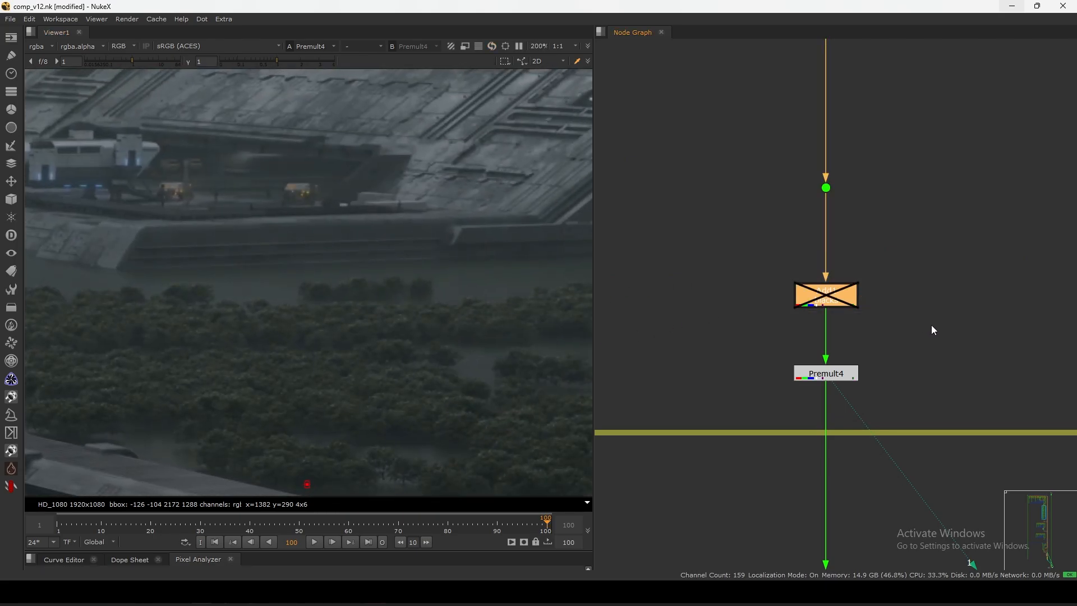
key("d")
key("d")
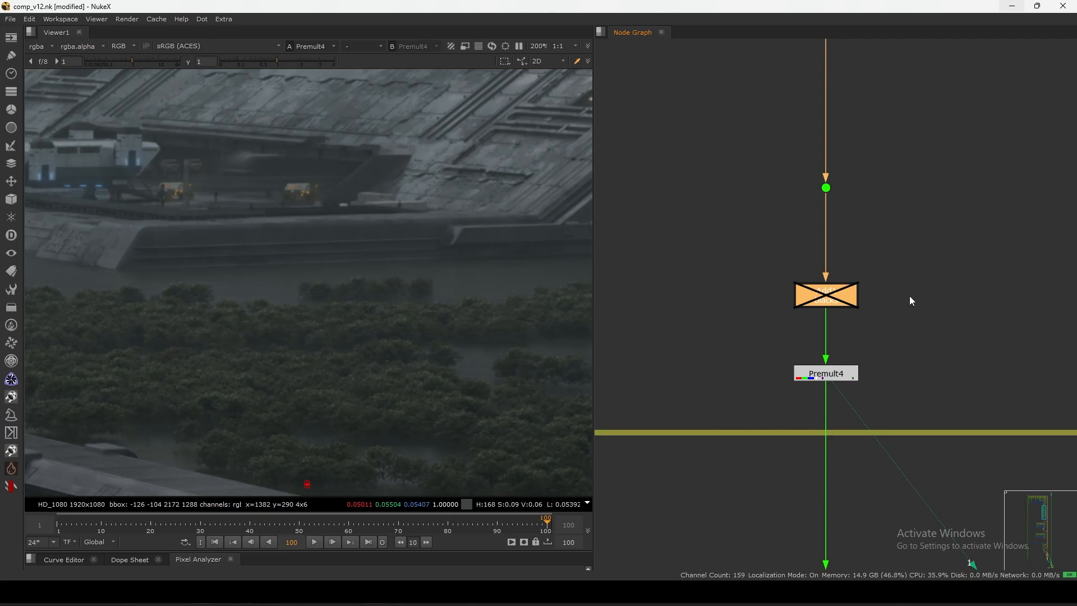
key("d")
key("f")
Go to the MB section below the CC section and select its VectorGenerator node.
scroll(791, 242, "down", 3)
left_click(810, 290)
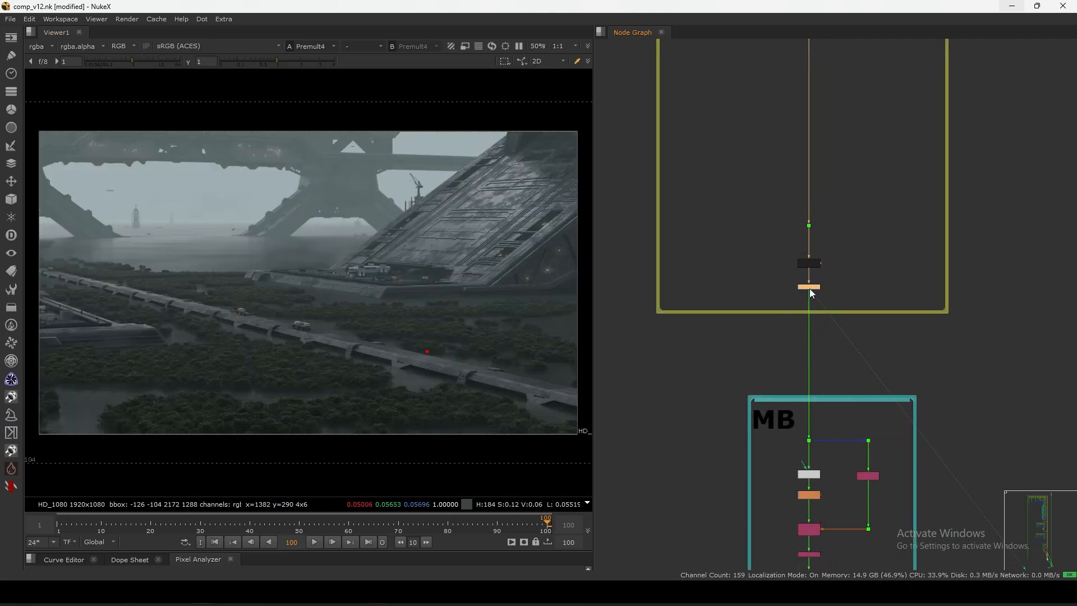
scroll(809, 290, "down", 4)
middle_click_drag(794, 396, 806, 264)
scroll(814, 246, "up", 5)
left_click_drag(806, 219, 806, 211)
scroll(801, 224, "down", 1)
scroll(802, 228, "down", 2)
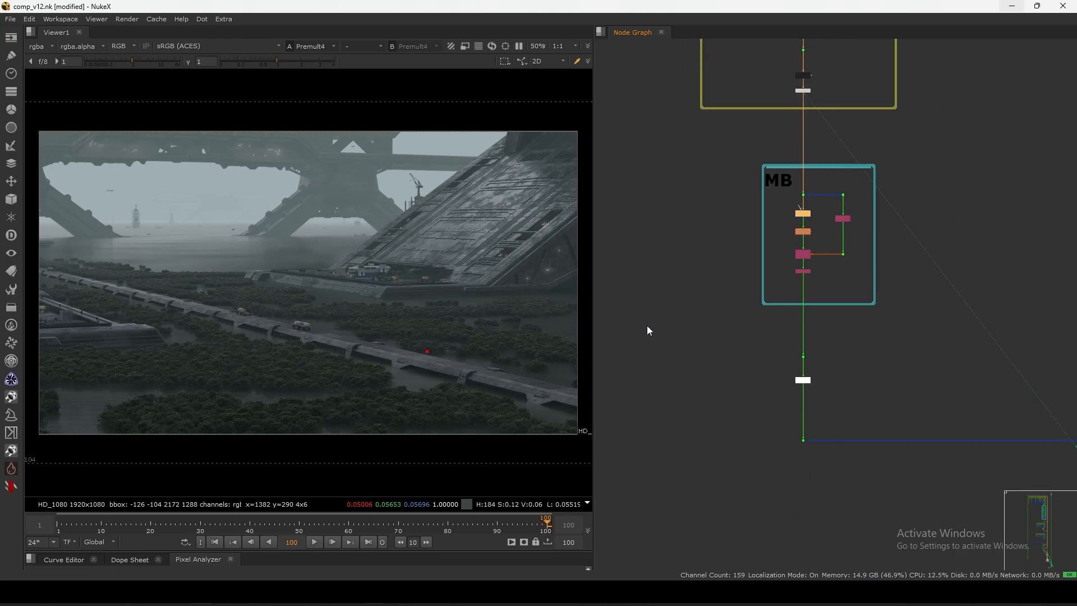
View VectorBlur2's output up close on the two vehicles crossing the causeway.
scroll(331, 328, "up", 6)
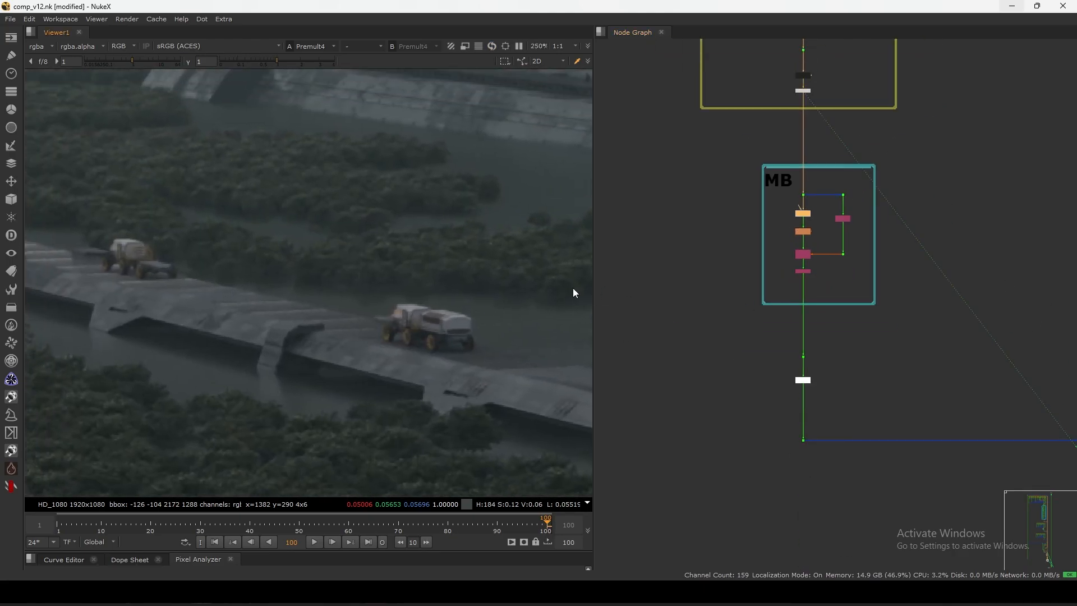
middle_click_drag(372, 324, 405, 339)
scroll(813, 225, "up", 5)
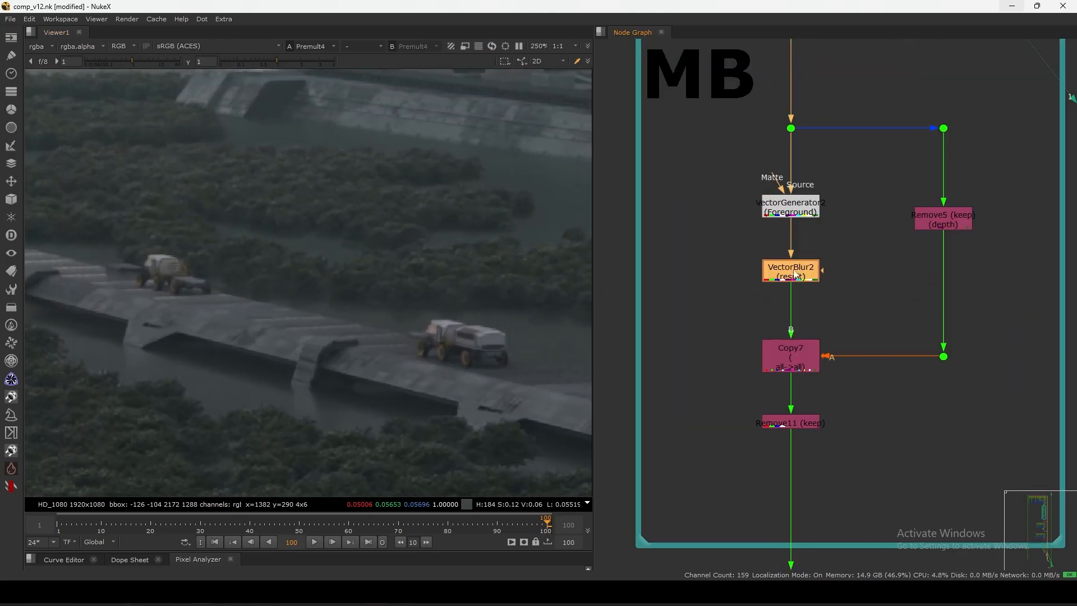
left_click_drag(803, 216, 803, 217)
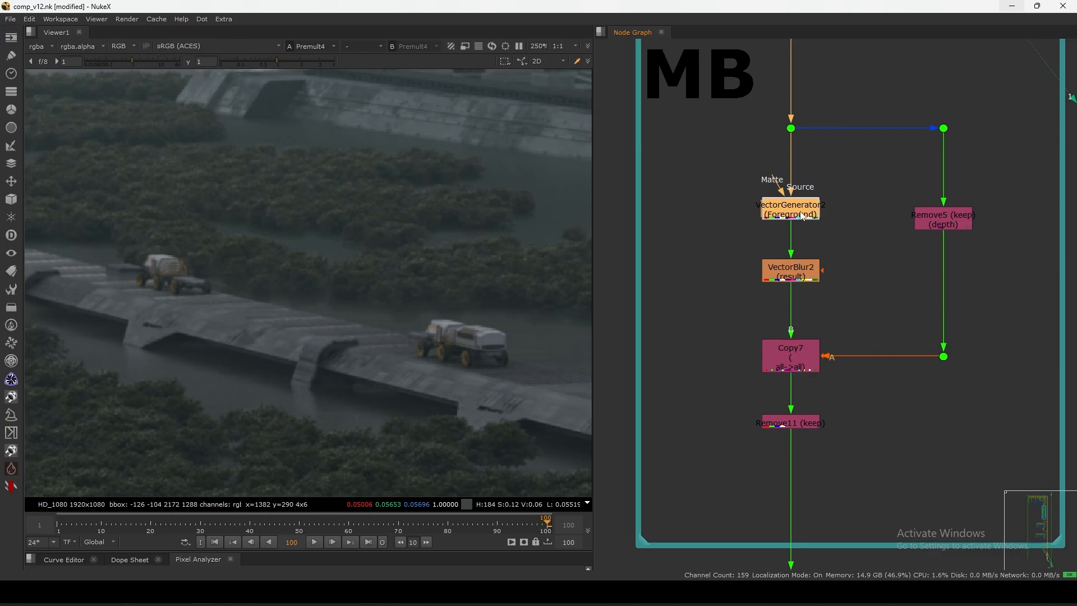
left_click(800, 283)
key("1")
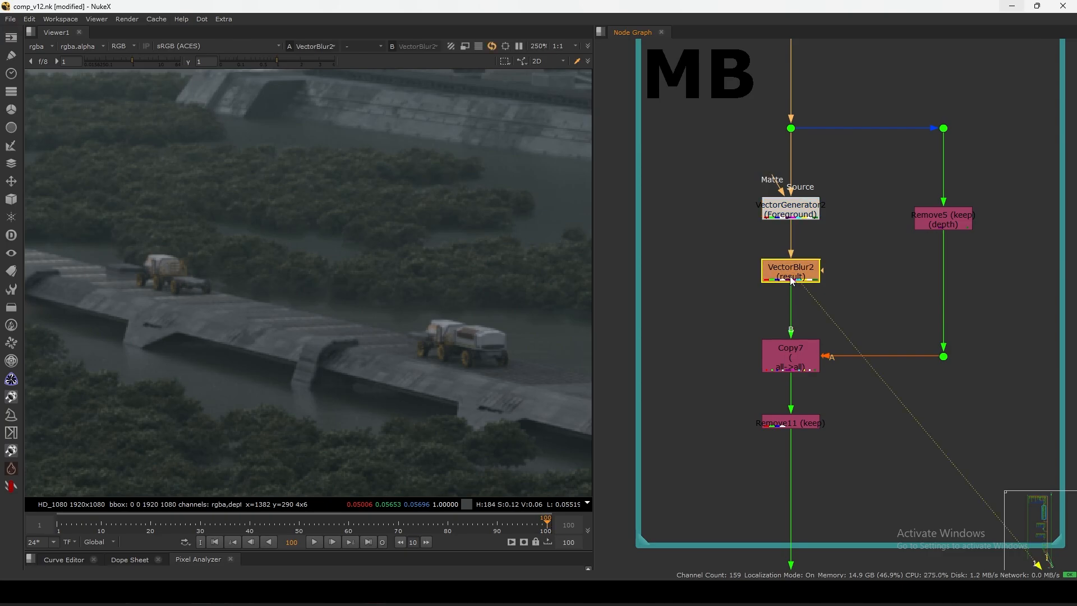
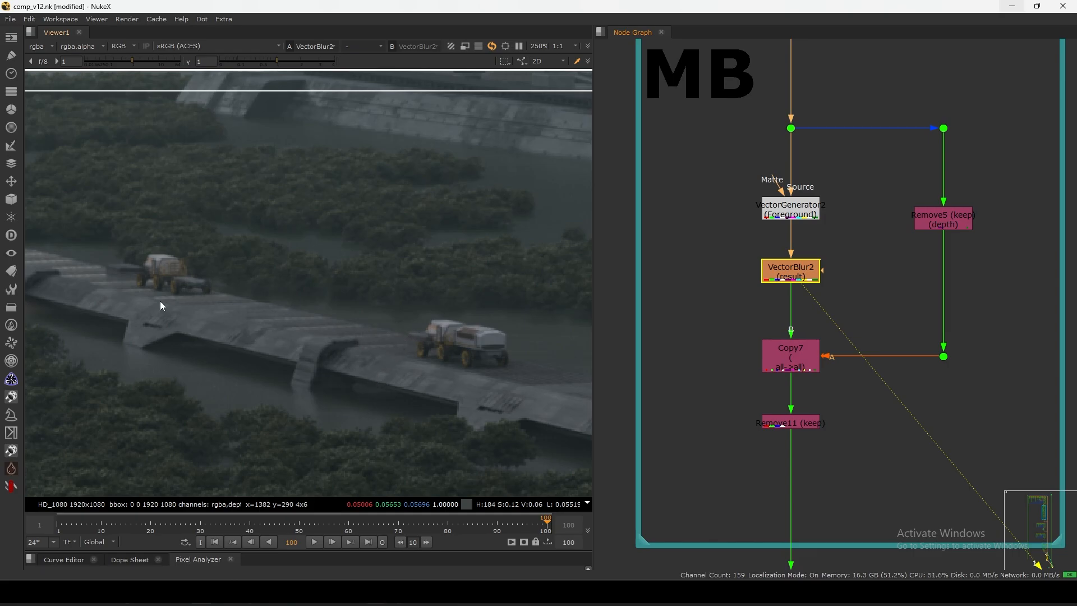
Move to frame 50 and look over the node tree above and around the MB section.
left_click_drag(115, 258, 513, 385)
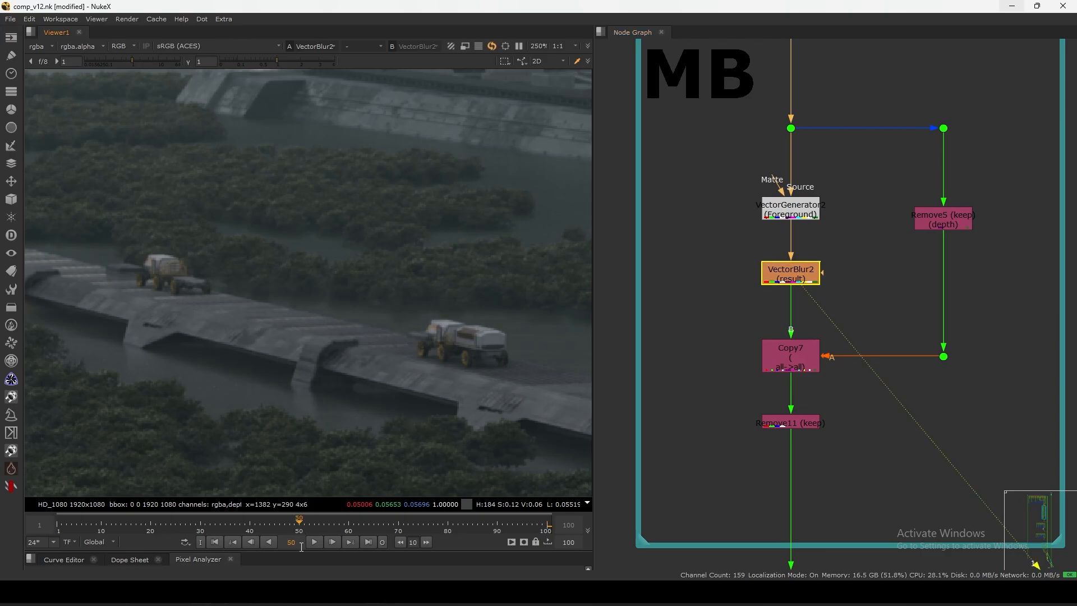
scroll(732, 263, "down", 10)
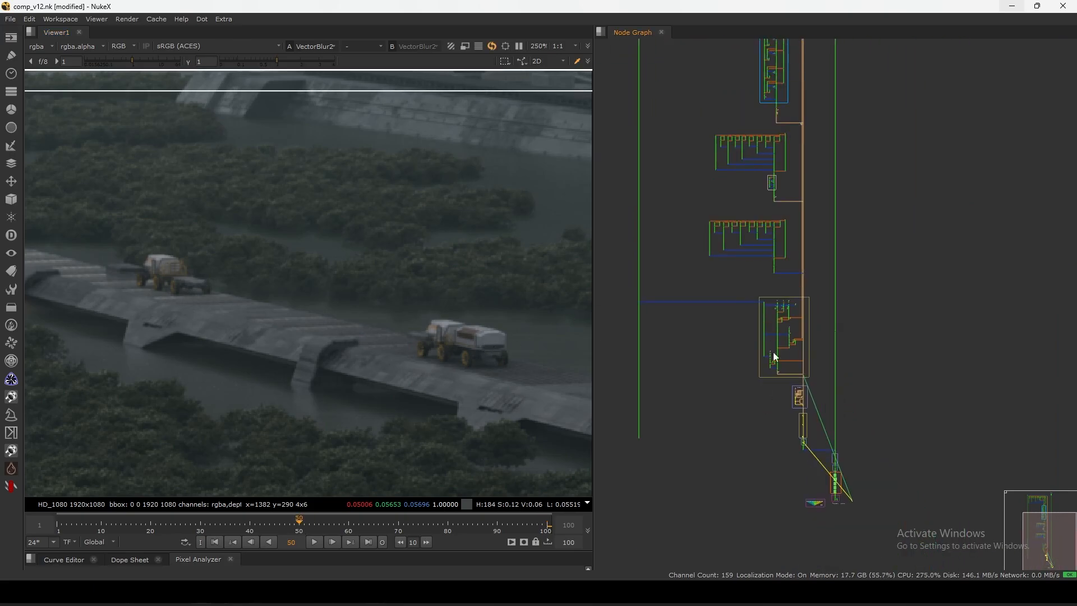
middle_click_drag(801, 237, 797, 303)
scroll(796, 303, "up", 5)
scroll(807, 283, "down", 5)
middle_click_drag(773, 403, 787, 336)
middle_click_drag(808, 450, 798, 335)
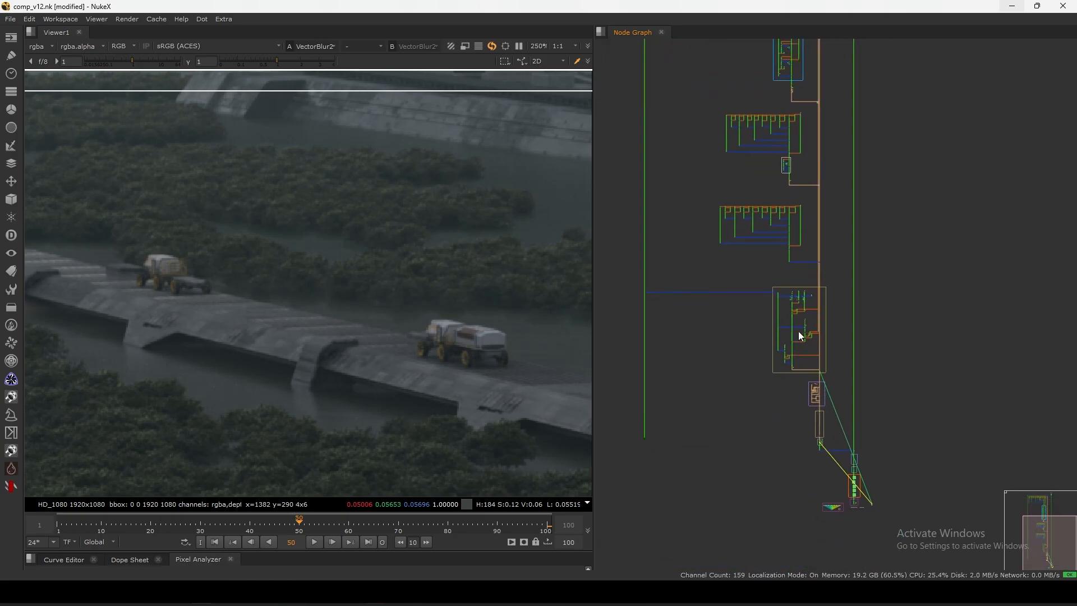
middle_click_drag(821, 105, 763, 244)
middle_click_drag(764, 345, 795, 229)
scroll(788, 329, "up", 4)
middle_click_drag(789, 396, 791, 278)
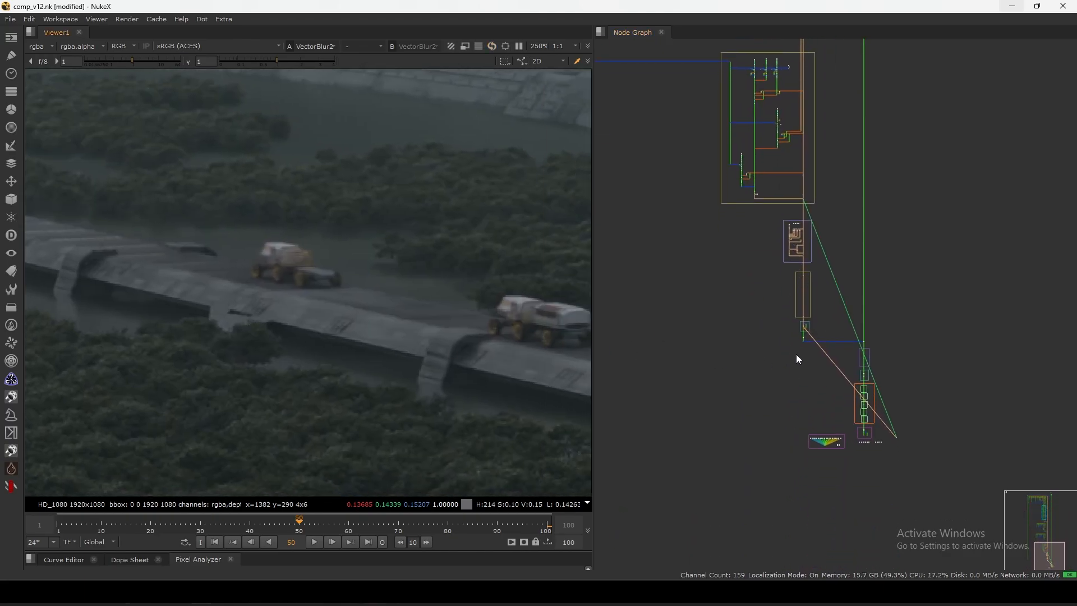
Compare the vehicles with VectorBlur2 disabled and enabled at frame 50, ending on the full frame with the blur on.
scroll(858, 301, "up", 10)
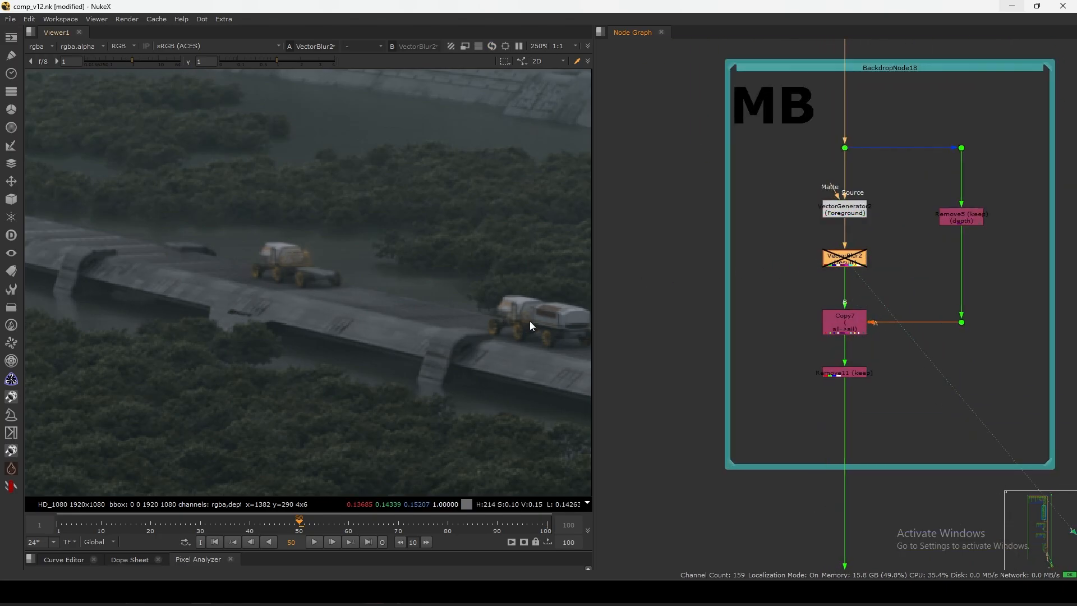
key("d")
key("f")
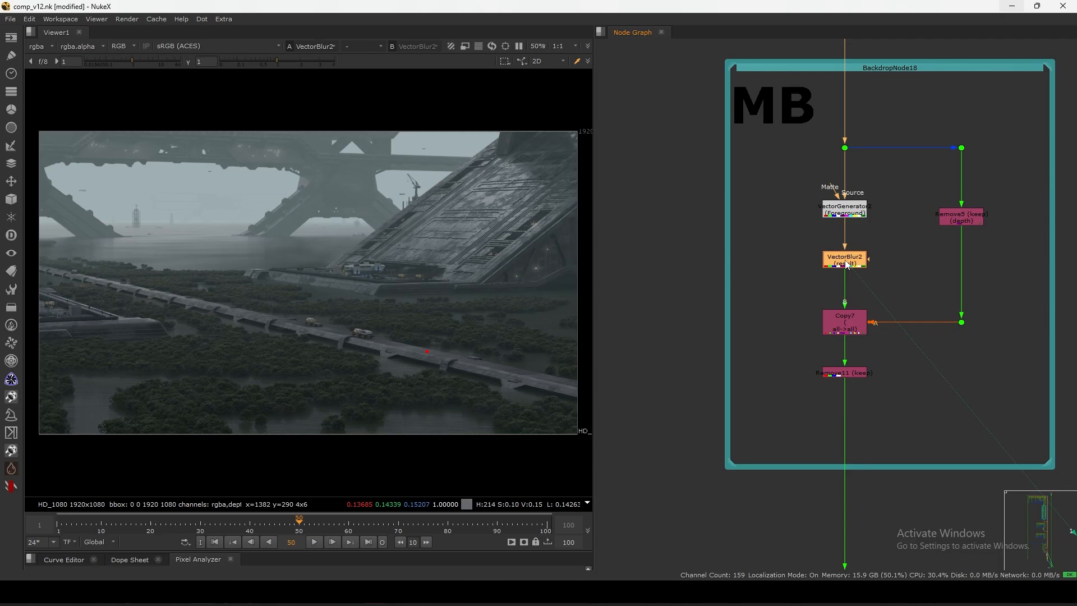
View the motion-blurred comp at Remove11, the last node of the MB section.
middle_click_drag(806, 327, 781, 284)
left_click(820, 330)
key("1")
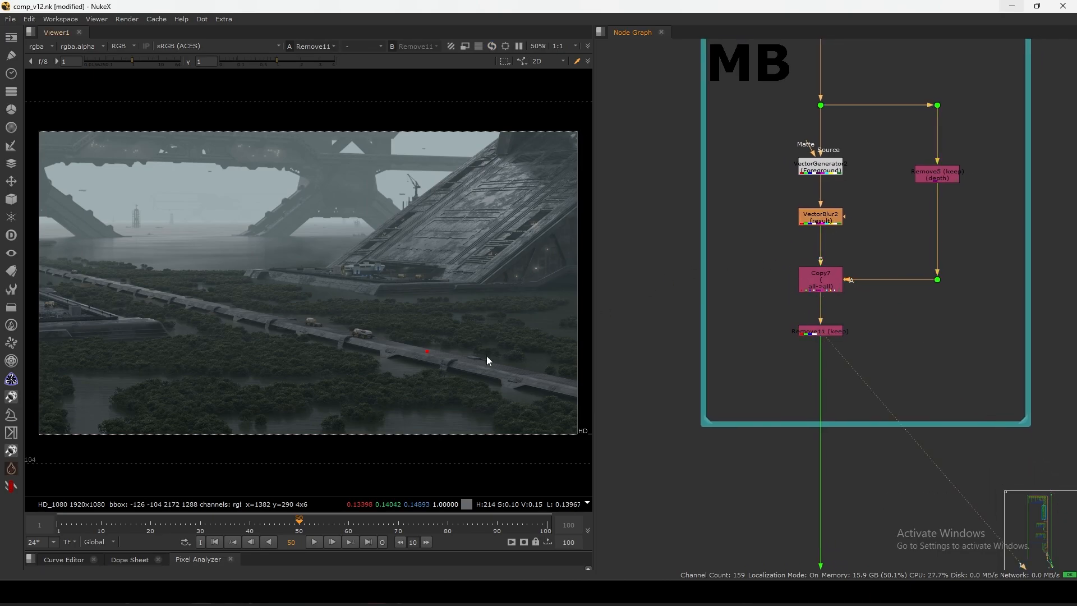
View the comp at Remove3 below the MB section and inspect which channels the node keeps.
scroll(753, 280, "down", 8)
scroll(793, 269, "up", 5)
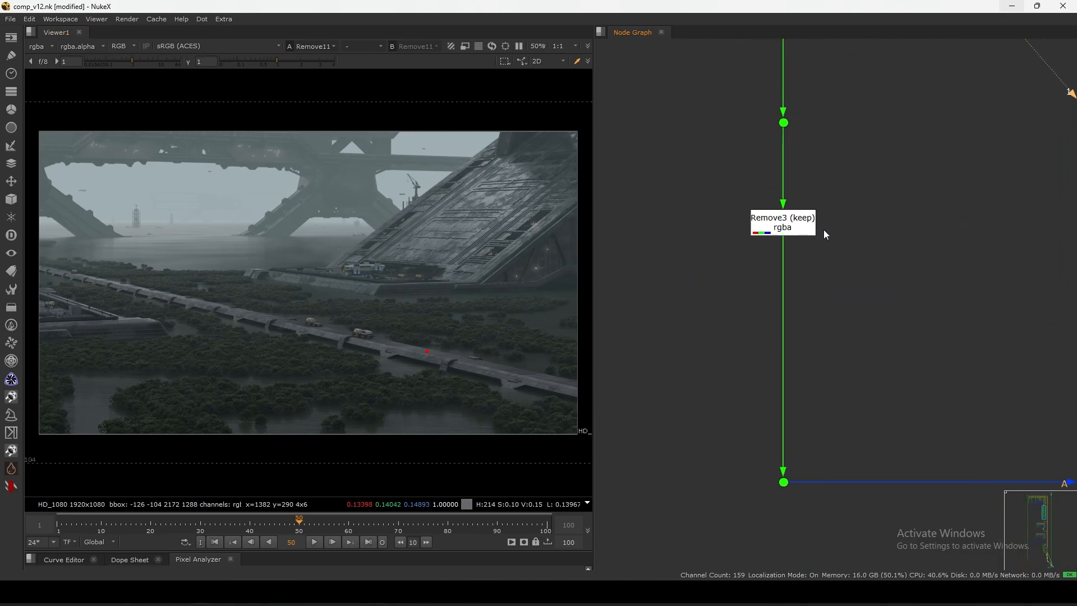
left_click(786, 225)
left_click(758, 255)
double_click(788, 230)
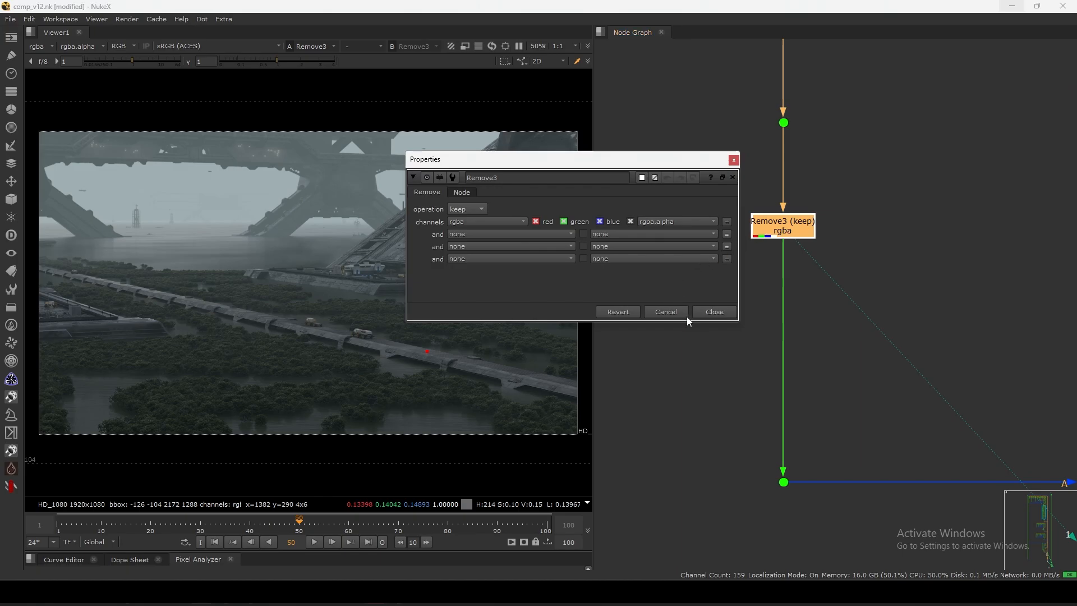
left_click(702, 314)
View the comp at Merge28 above Global CC, checking it with the viewer gain lowered to 0.28 before restoring normal gain.
scroll(830, 298, "down", 8)
scroll(892, 297, "up", 3)
left_click_drag(996, 258, 892, 351)
key("1")
left_click_drag(981, 268, 906, 335)
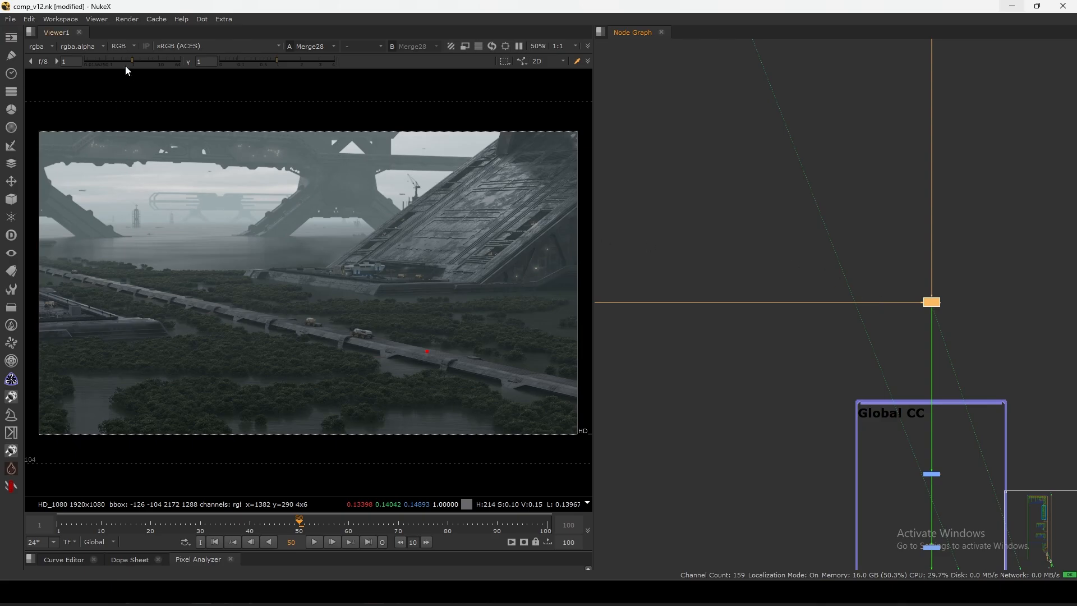
left_click(118, 62)
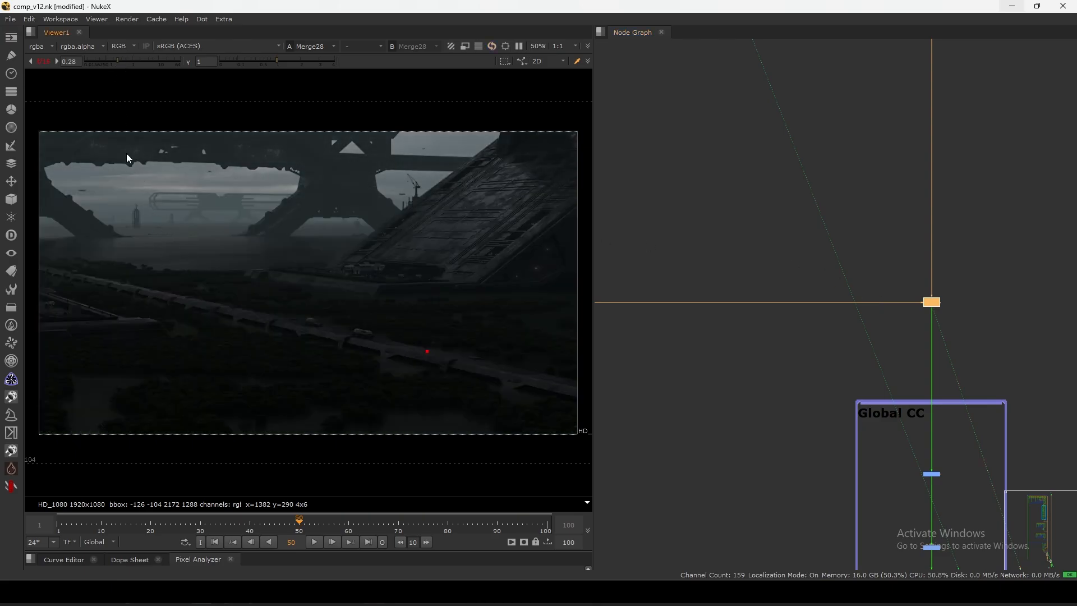
left_click(135, 63)
Examine the Global CC section and its two nodes in relation to the MB section and the stages above it.
scroll(850, 153, "down", 3)
scroll(858, 244, "up", 3)
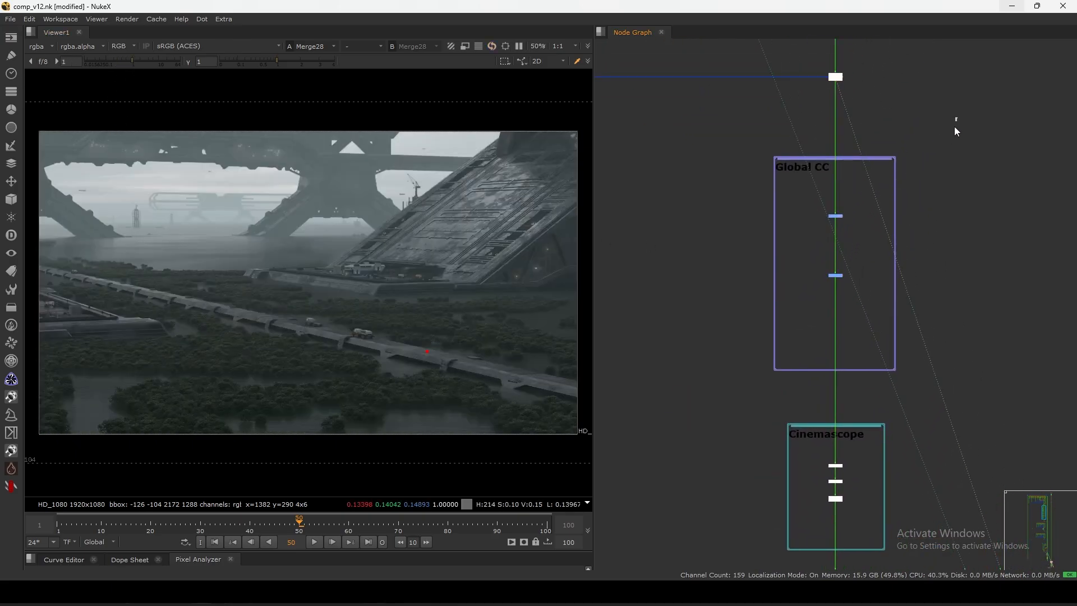
left_click_drag(956, 118, 741, 368)
scroll(839, 220, "up", 2)
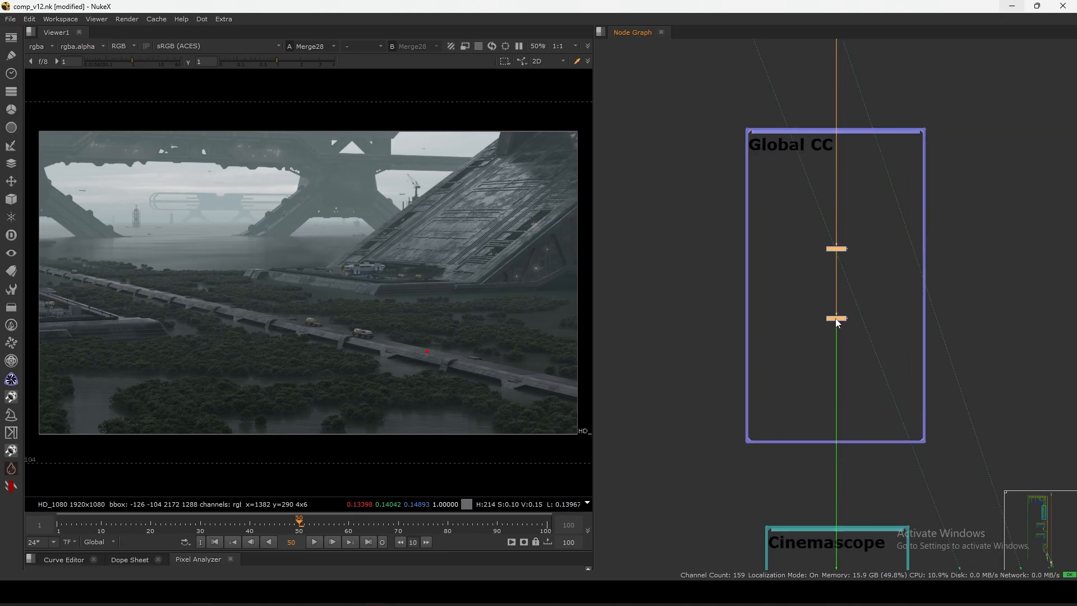
scroll(740, 351, "down", 5)
scroll(743, 255, "up", 10)
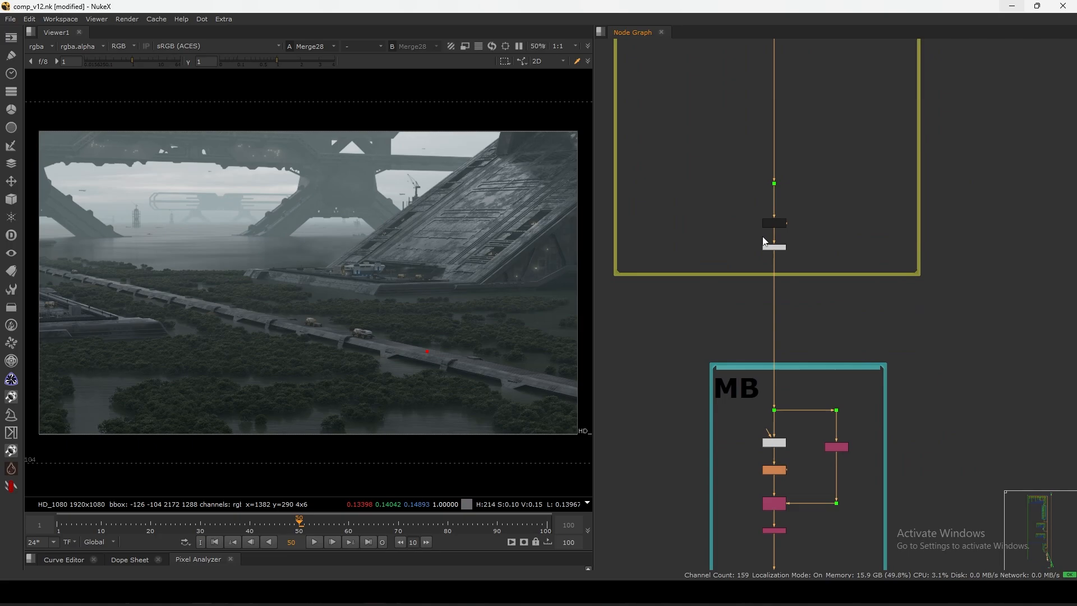
scroll(793, 222, "down", 10)
middle_click_drag(814, 348, 688, 269)
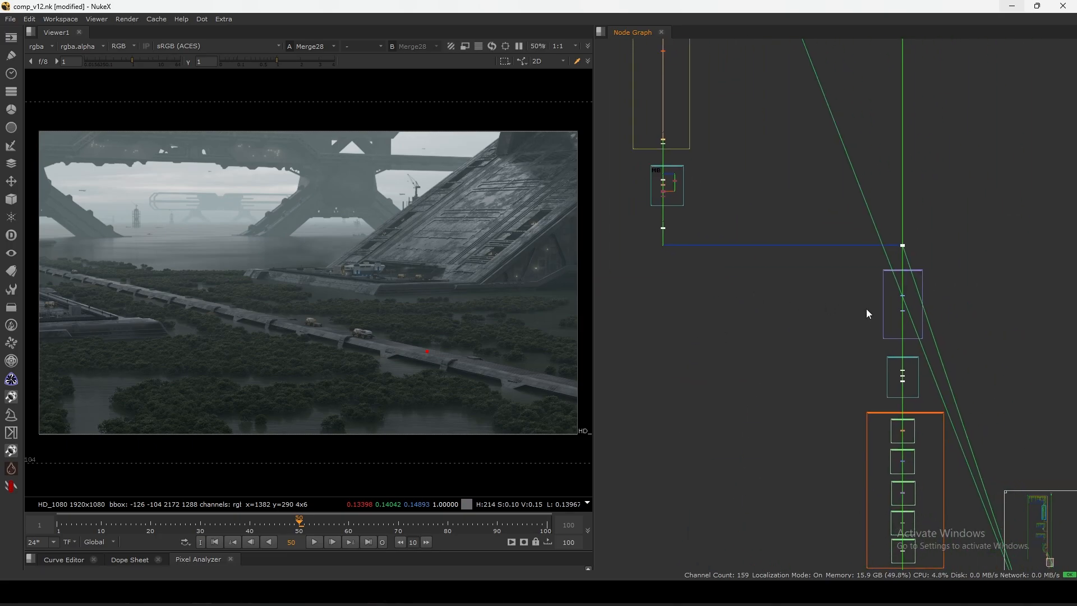
middle_click_drag(867, 312, 832, 292)
scroll(868, 286, "up", 7)
left_click(865, 310)
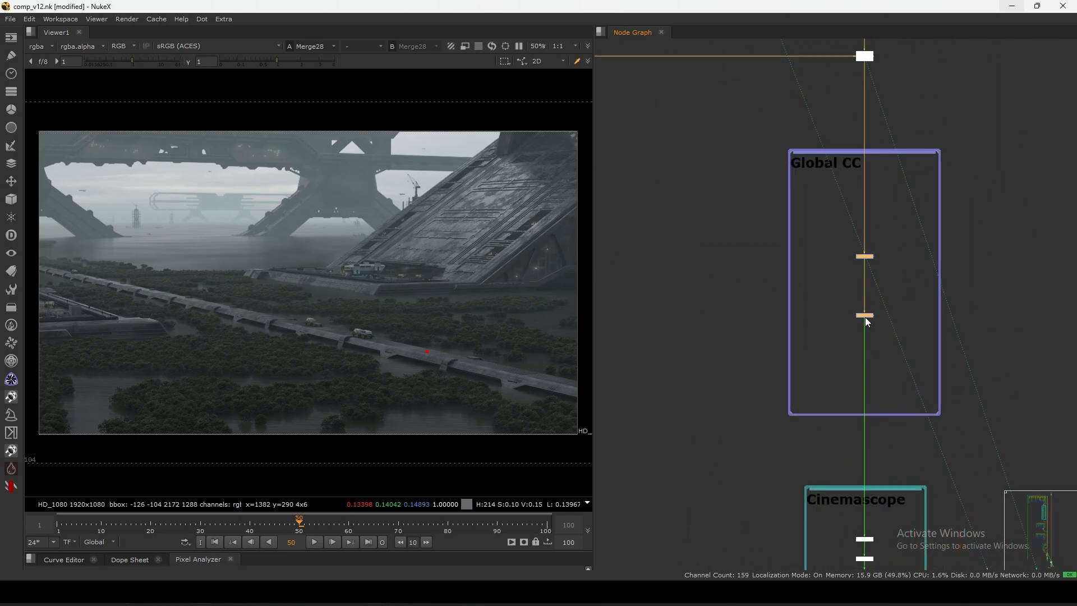
Trace how the MB branch joins the main line at Merge28 and continues into the Global CC section.
middle_click_drag(862, 62, 860, 161)
left_click(860, 157)
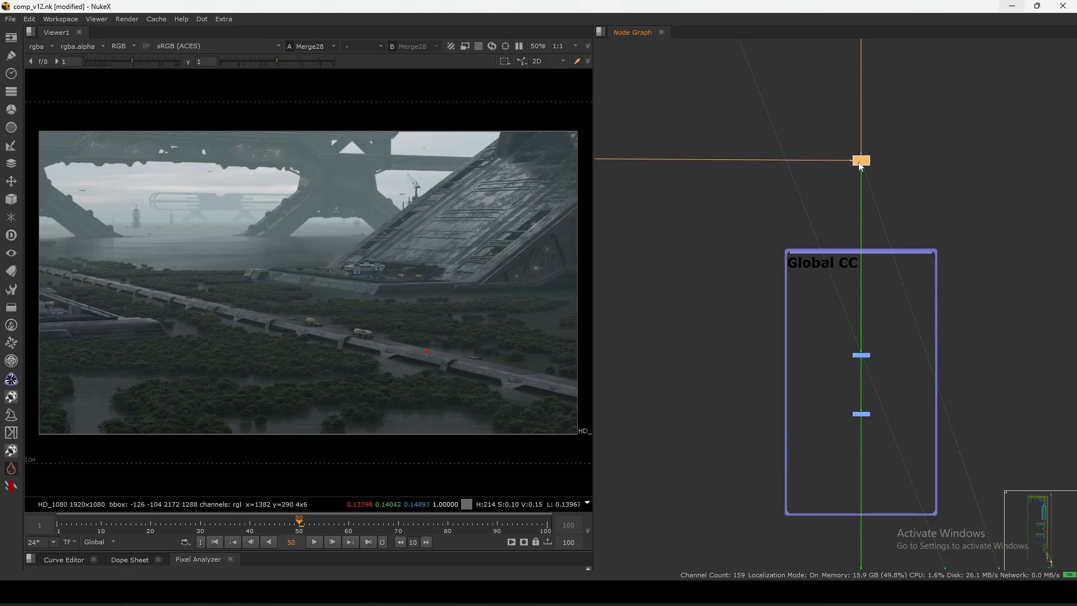
left_click_drag(860, 161, 866, 161)
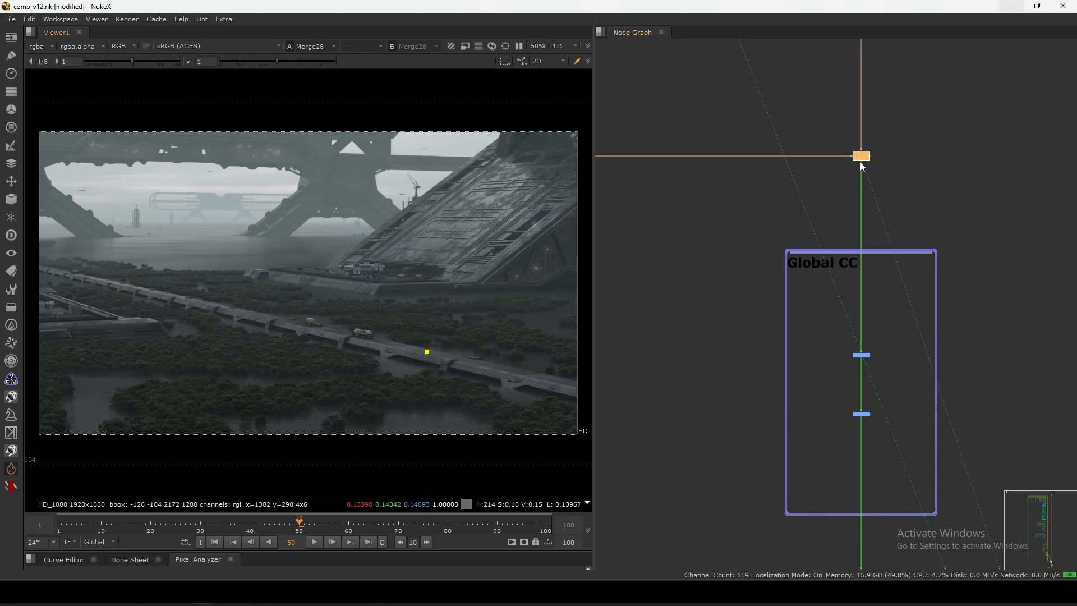
left_click_drag(861, 157, 864, 161)
scroll(839, 258, "down", 6)
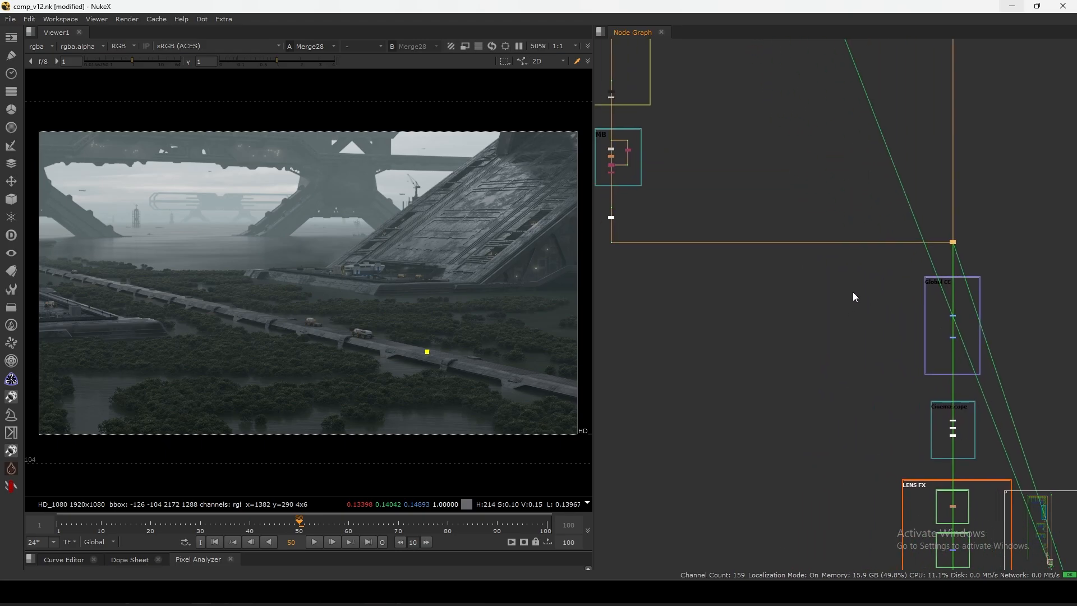
middle_click_drag(869, 315, 836, 294)
left_click_drag(885, 290, 987, 388)
left_click_drag(657, 122, 631, 150)
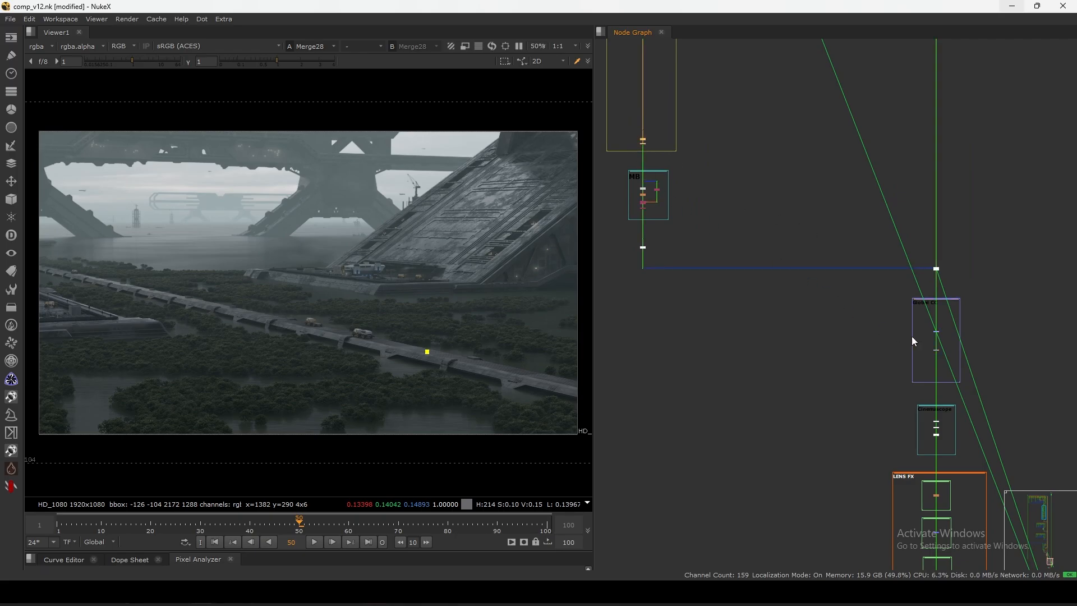
left_click_drag(922, 310, 987, 395)
scroll(952, 370, "up", 5)
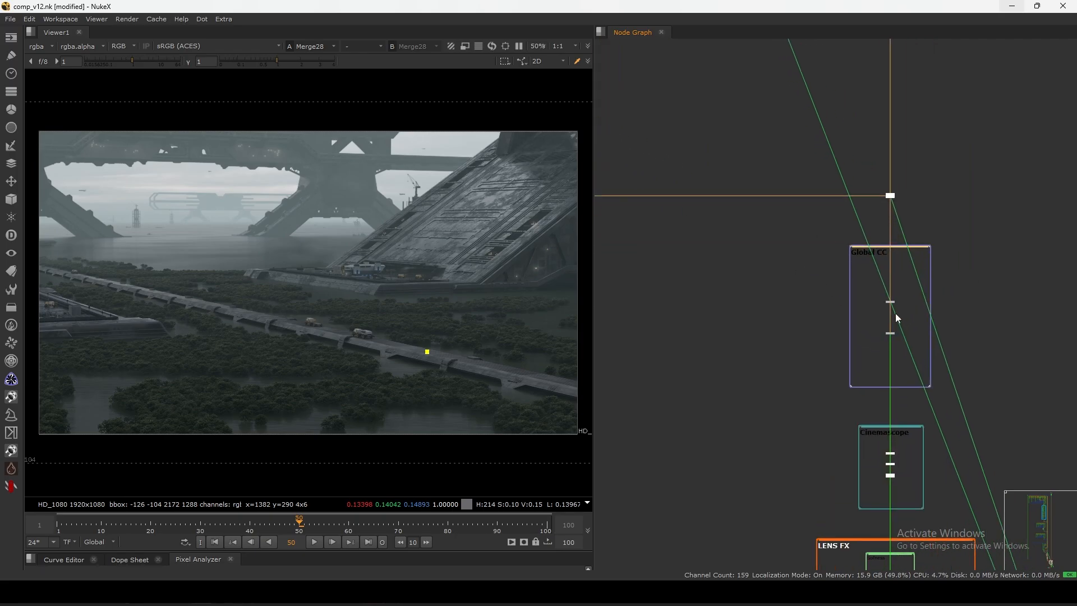
scroll(878, 284, "up", 4)
scroll(885, 267, "down", 4)
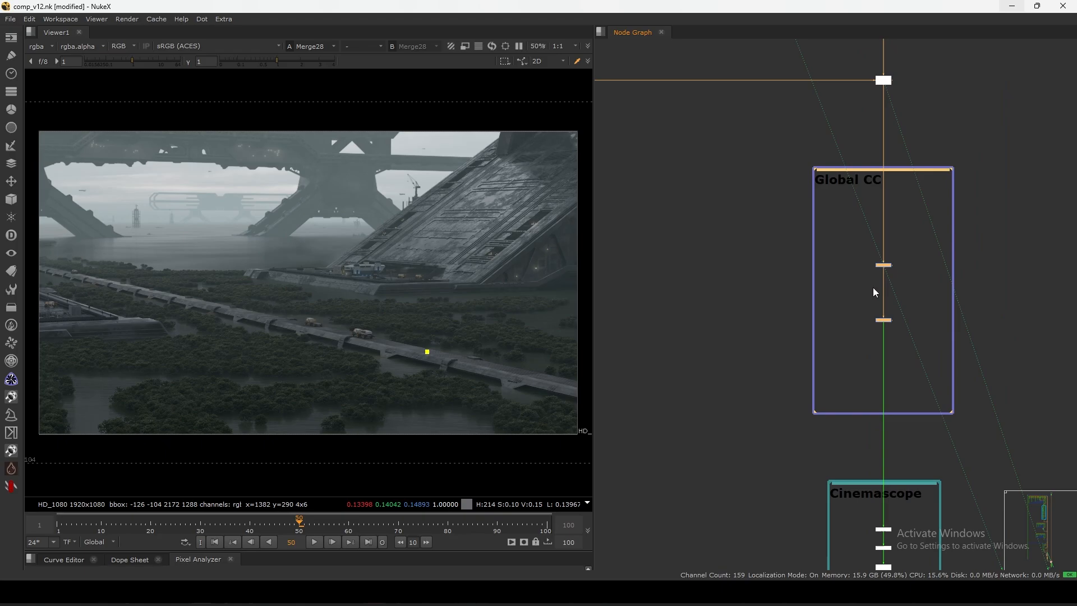
Compare the comp before and after the global colour correction by viewing ColorCorrect2 and Merge28 alternately.
left_click_drag(117, 177, 206, 195)
left_click_drag(278, 261, 268, 272)
left_click(902, 292)
scroll(902, 291, "up", 4)
left_click_drag(945, 194, 829, 279)
key("1")
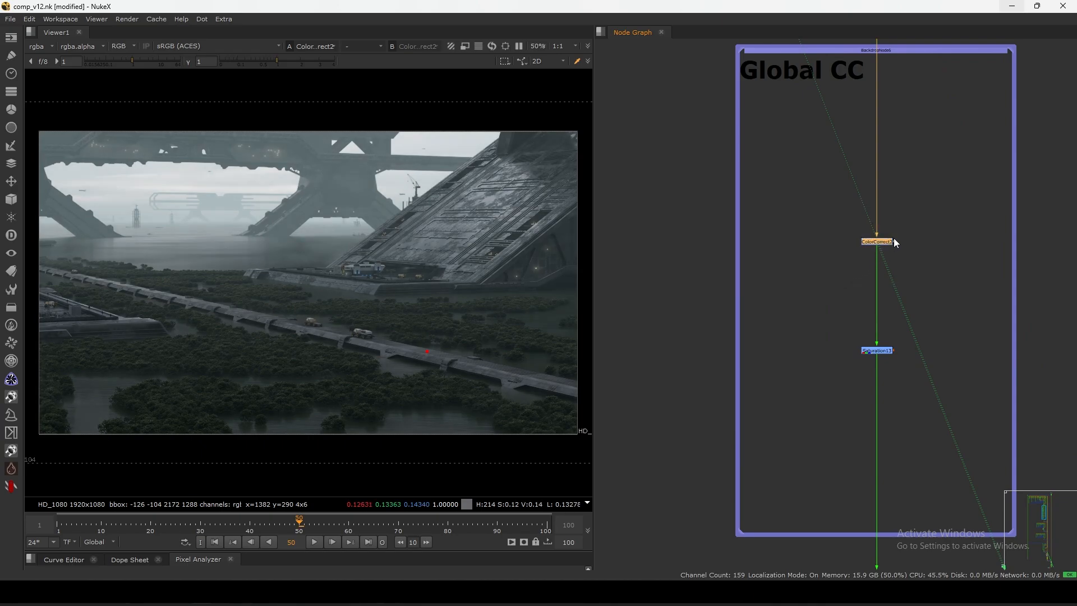
scroll(860, 261, "down", 3)
scroll(863, 267, "down", 1)
left_click_drag(933, 147, 837, 97)
key("1")
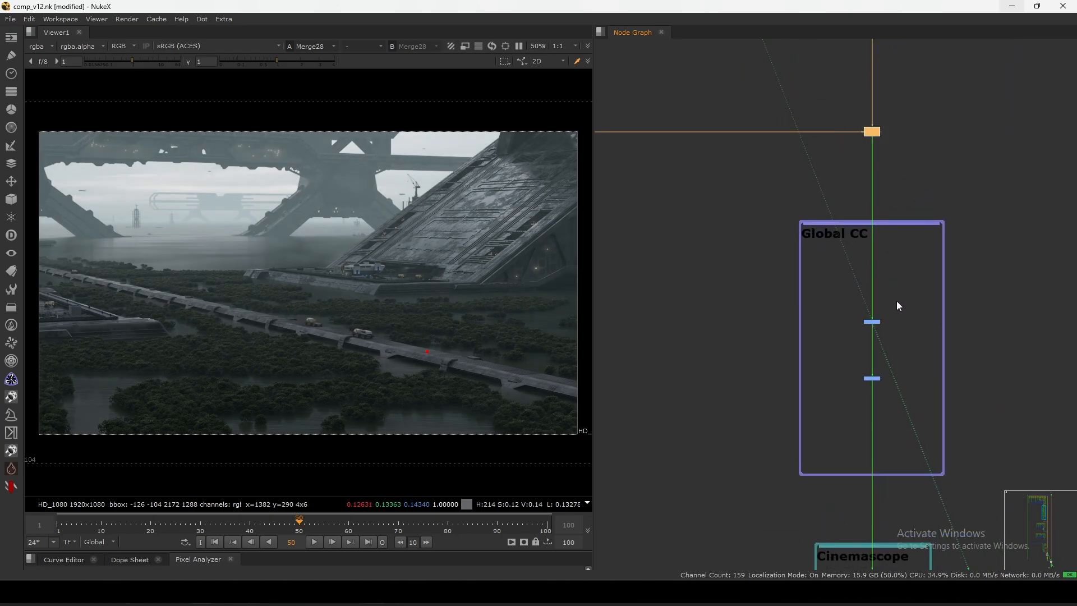
left_click_drag(872, 290, 888, 325)
key("1")
View the comp at Saturation13, check its saturation setting, and compare the frame with the node disabled and re-enabled.
middle_click_drag(873, 368, 867, 310)
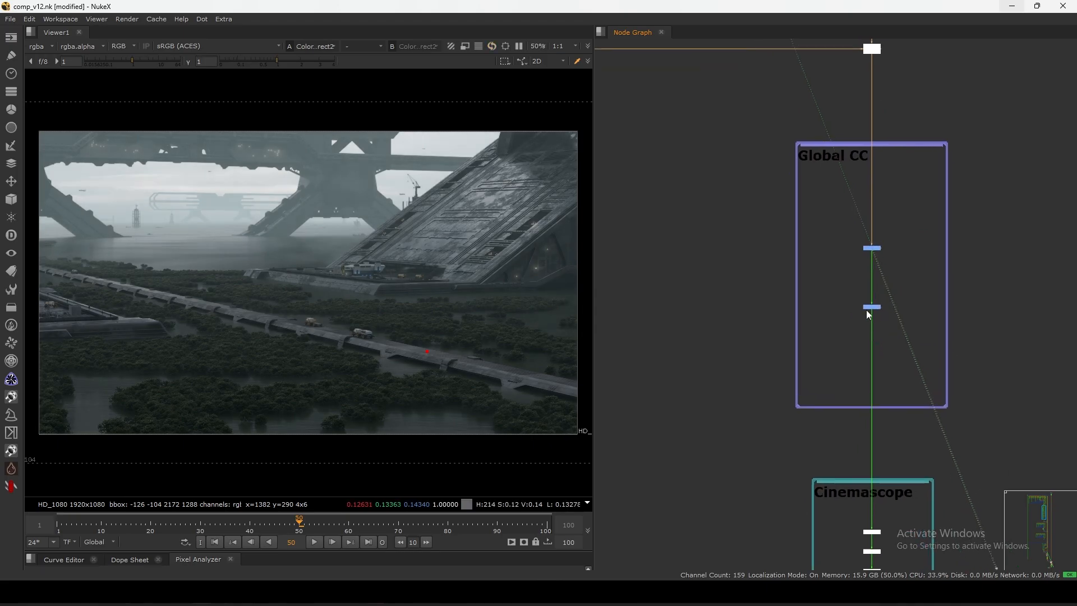
scroll(883, 306, "up", 5)
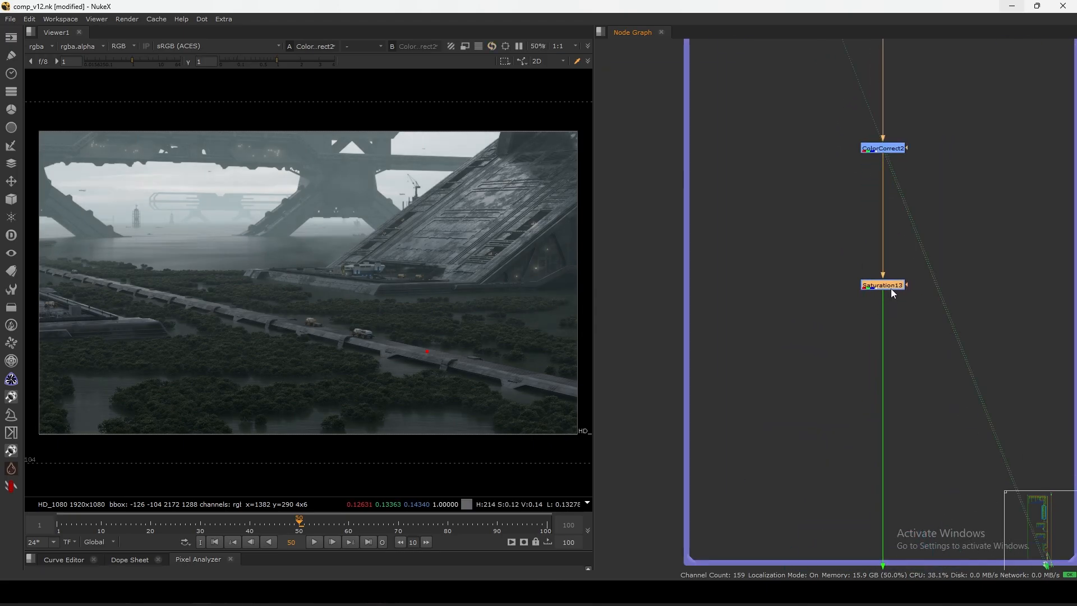
key("1")
double_click(891, 286)
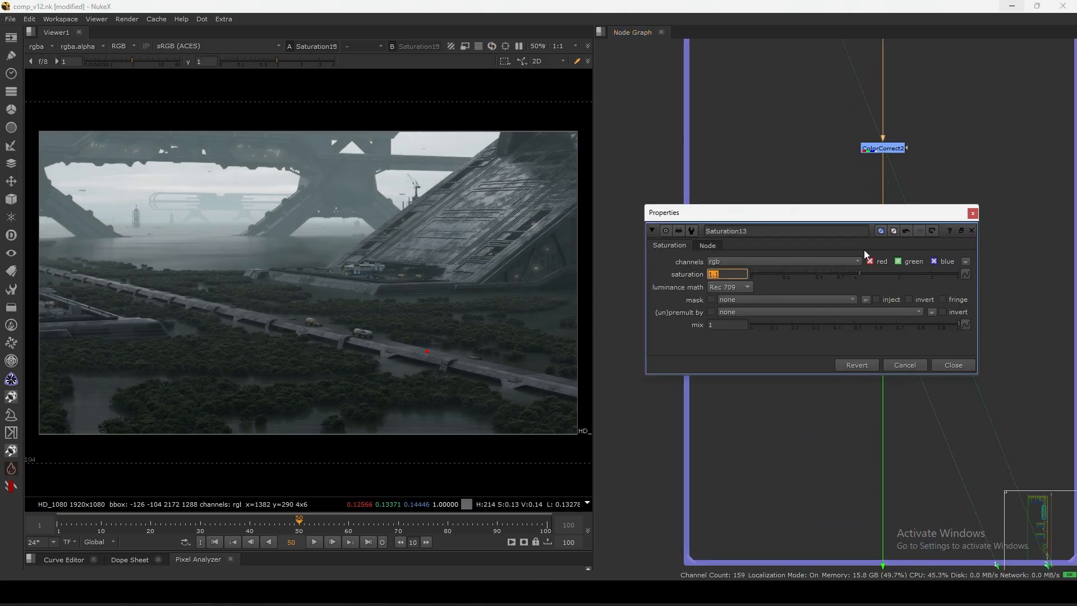
left_click(973, 213)
mouse_move(954, 243)
left_mouse_down()
mouse_move(806, 342)
mouse_move(967, 251)
left_mouse_up()
key("d")
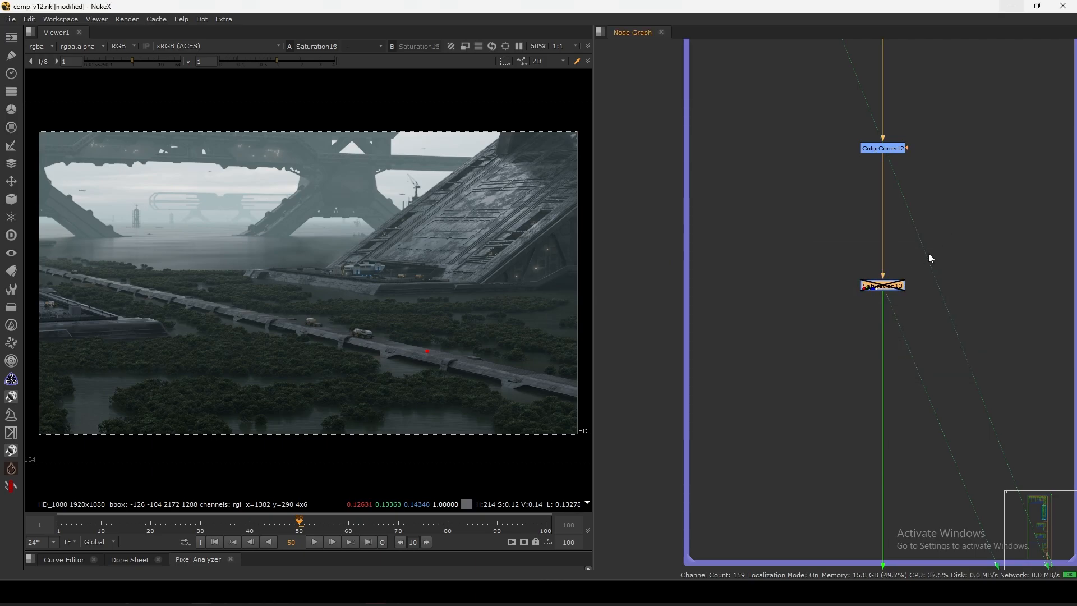
key("d")
View the comp at Crop1 in the Cinemascope section and inspect the edges of the cropped frame.
left_click_drag(816, 359, 957, 252)
scroll(873, 239, "down", 3)
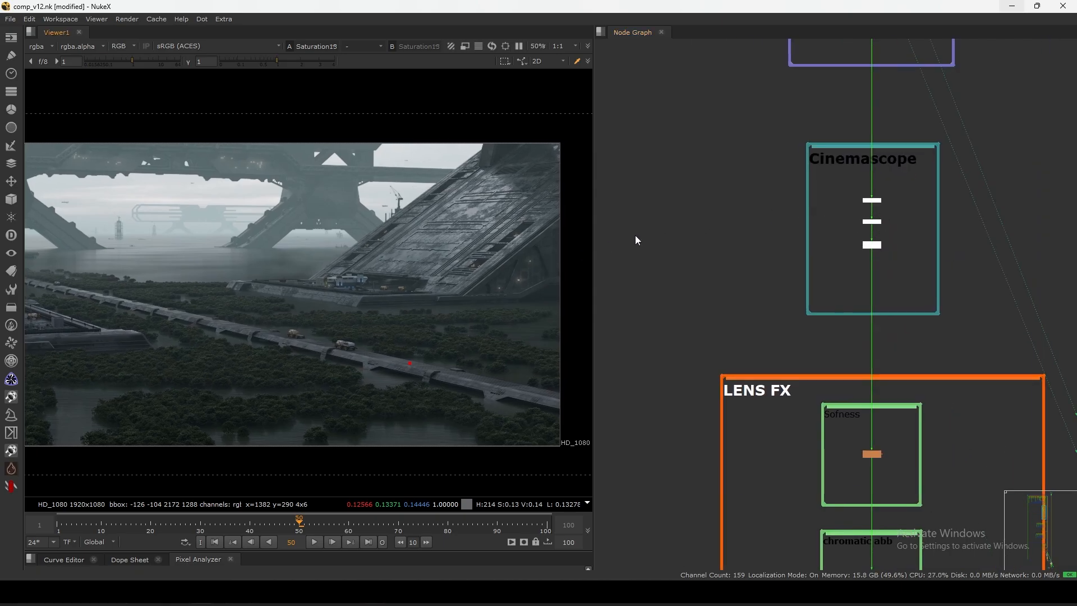
scroll(878, 195, "up", 5)
left_click(876, 197)
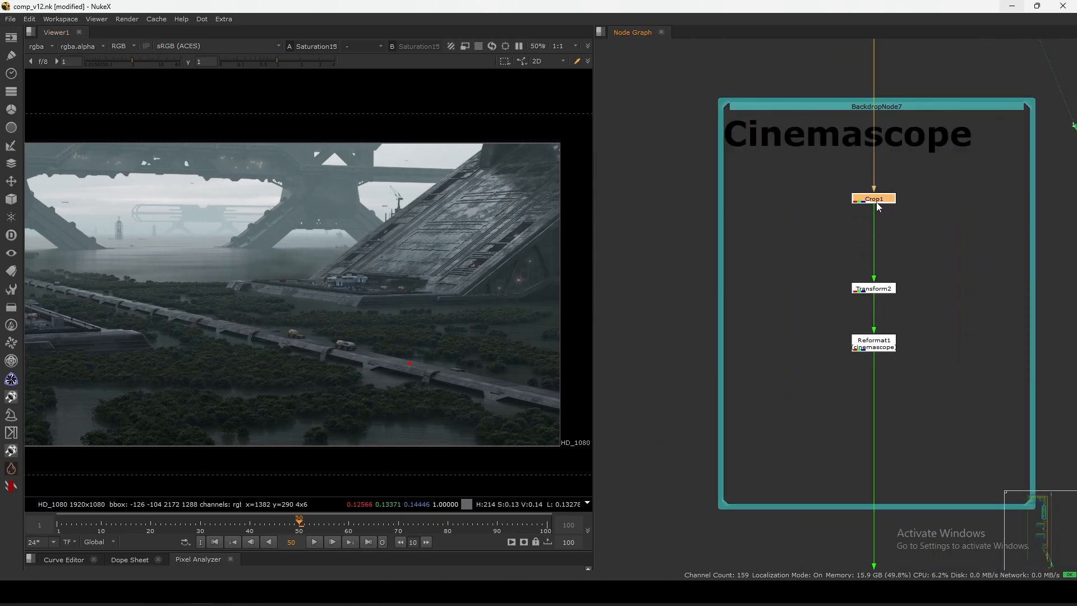
key("1")
left_click(849, 207)
scroll(459, 265, "down", 2)
left_click_drag(565, 157, 159, 421)
left_click_drag(429, 181, 518, 226)
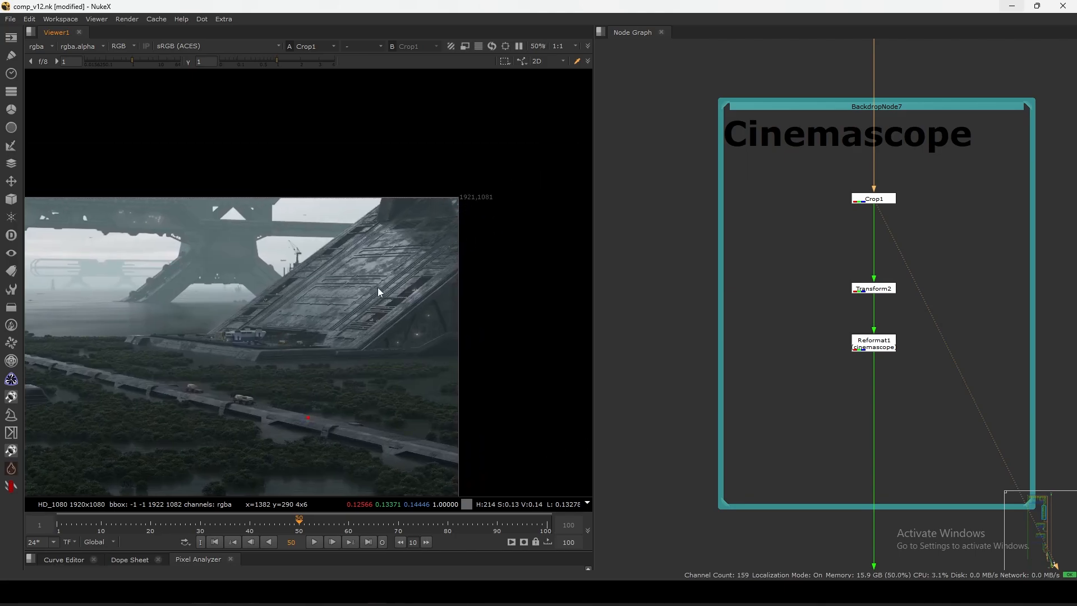
key("f")
middle_click_drag(489, 279, 426, 323)
Turn off black outside in Crop1's properties and fit the full frame in the viewer.
double_click(869, 199)
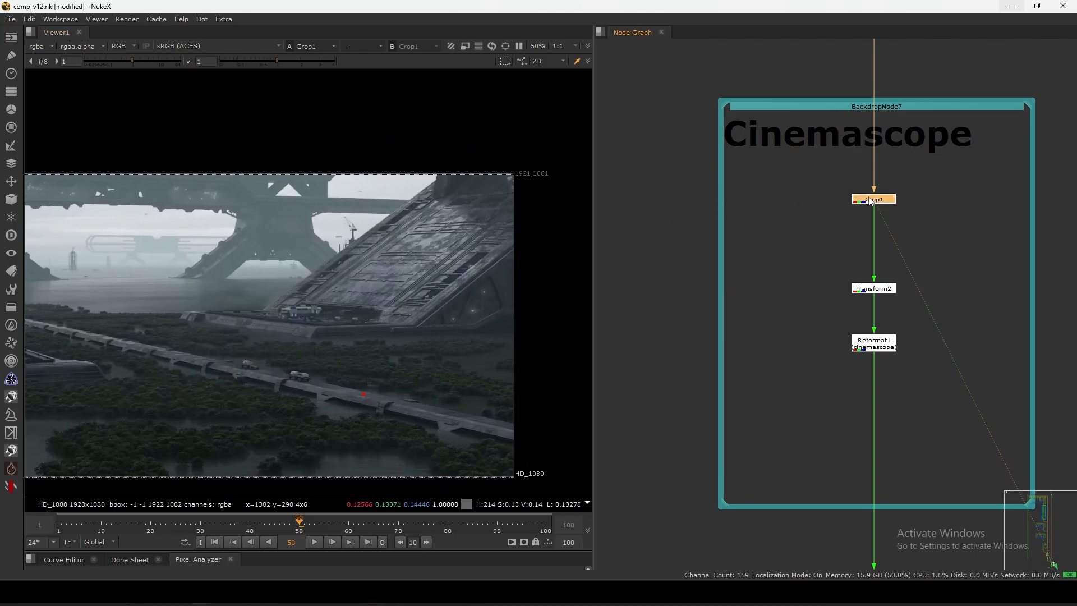
middle_click_drag(488, 269, 372, 325)
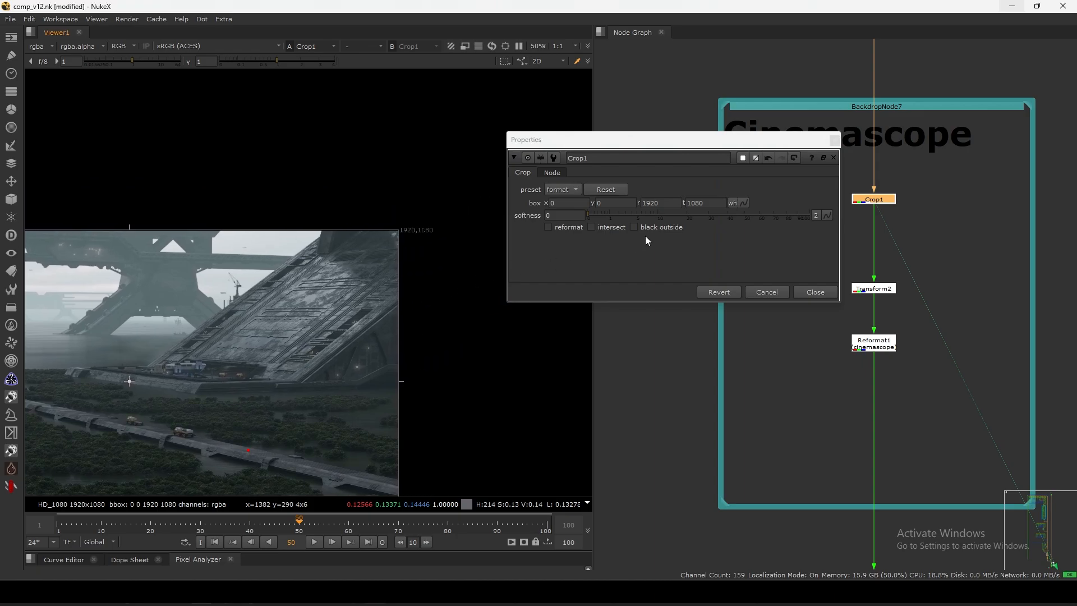
left_click(813, 292)
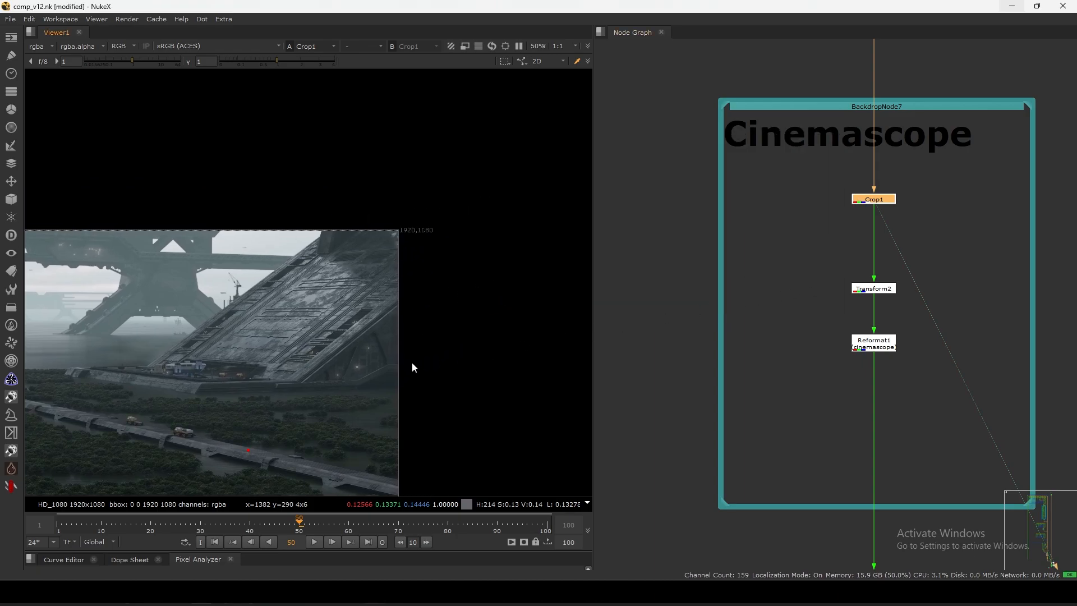
key("f")
Check Reformat1's cinemascope 1920x800 output format among the available formats and view the comp at Reformat1.
left_click(873, 289)
double_click(874, 342)
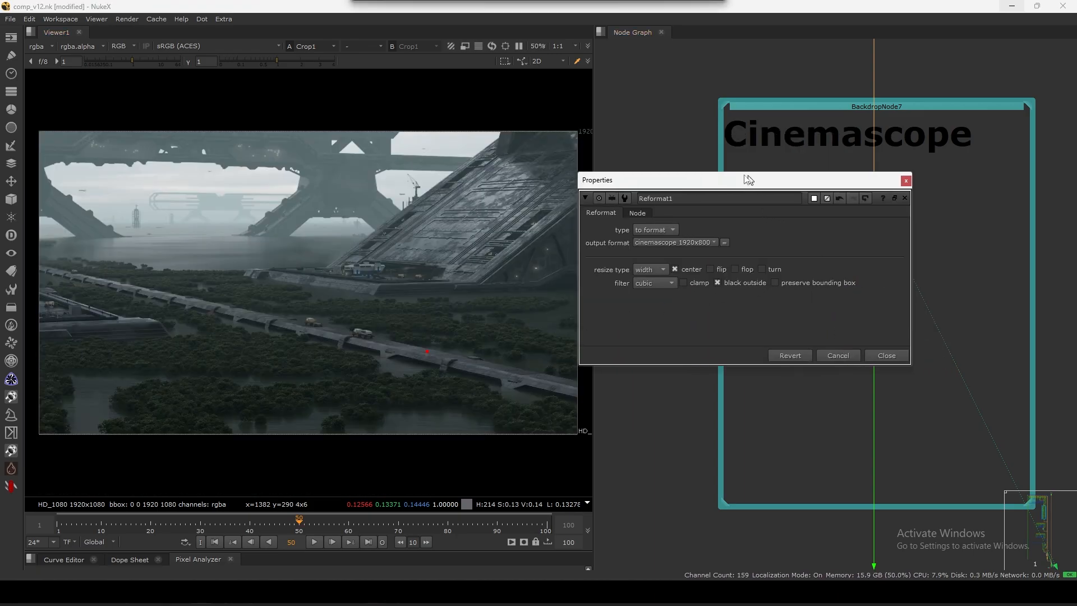
left_click_drag(748, 178, 703, 169)
left_click(625, 234)
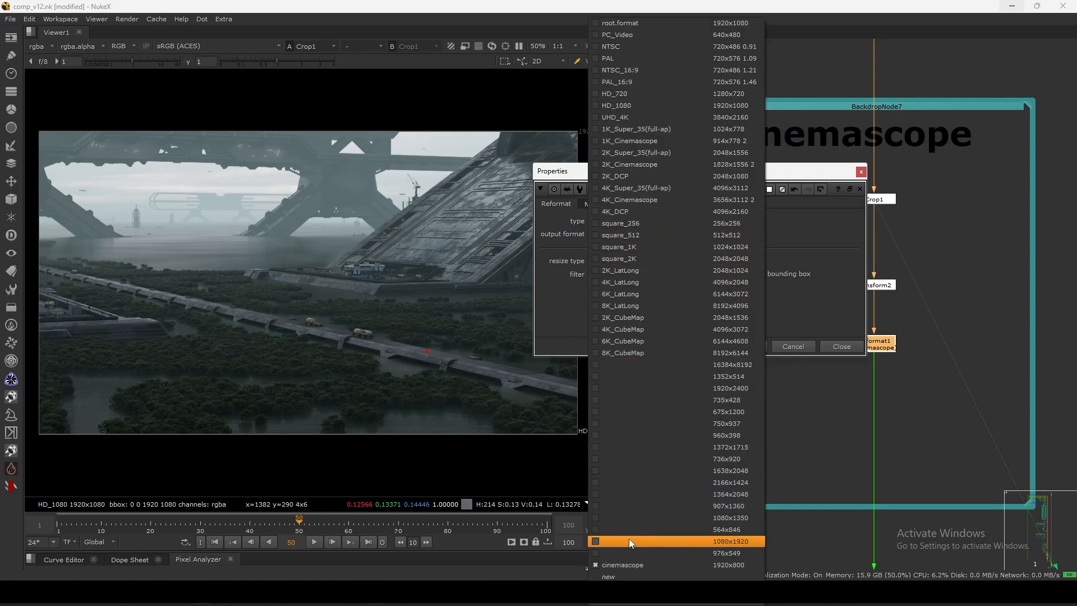
left_click(736, 563)
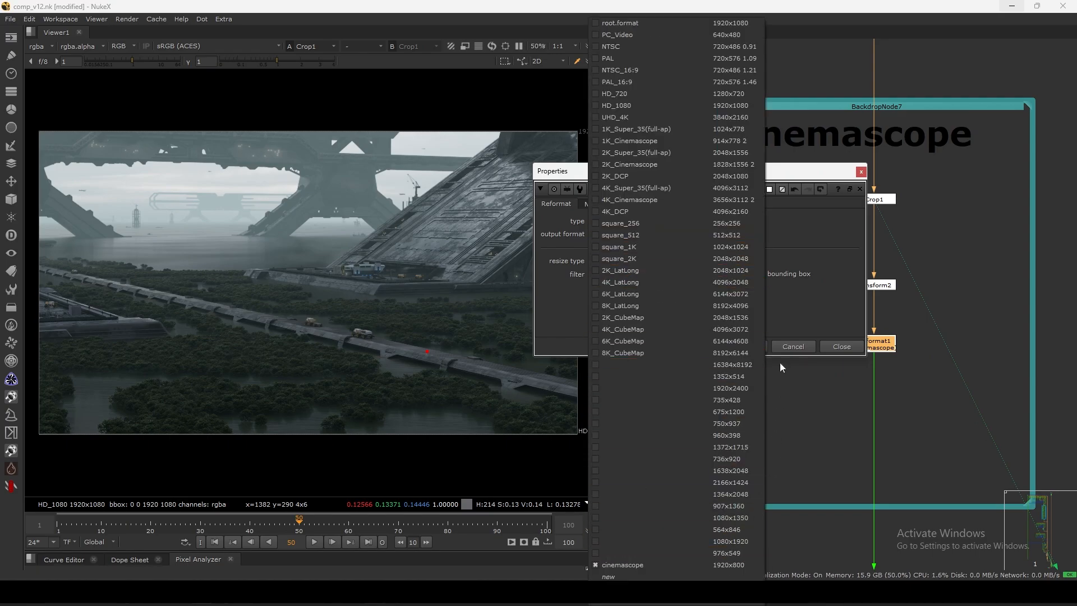
left_click(840, 347)
key("1")
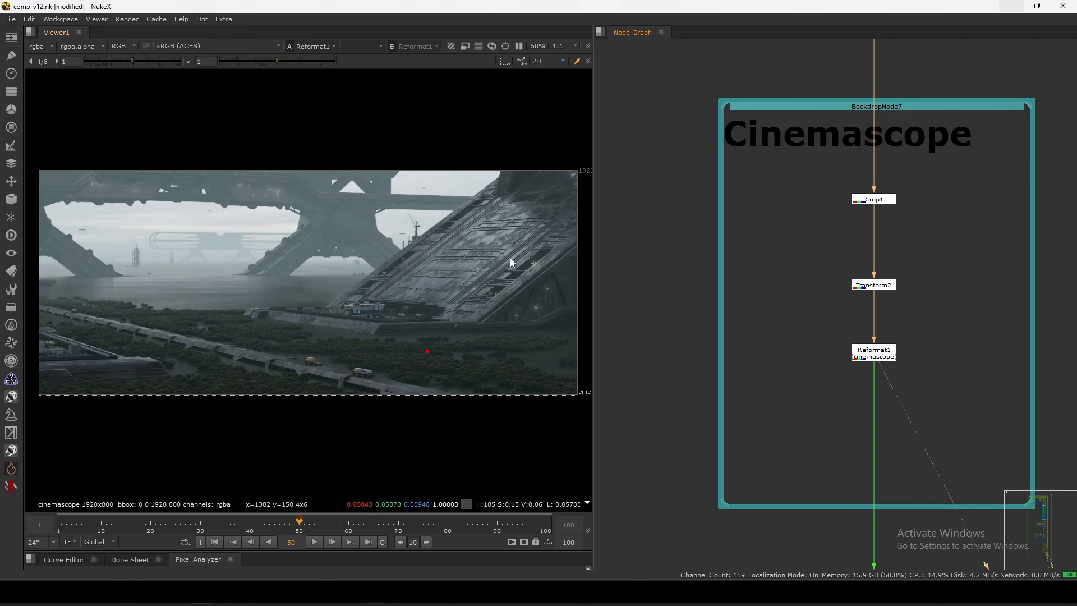
Compare the cinemascope frame with Transform2 and Reformat1 each disabled and re-enabled.
left_click_drag(853, 283, 858, 287)
key("d")
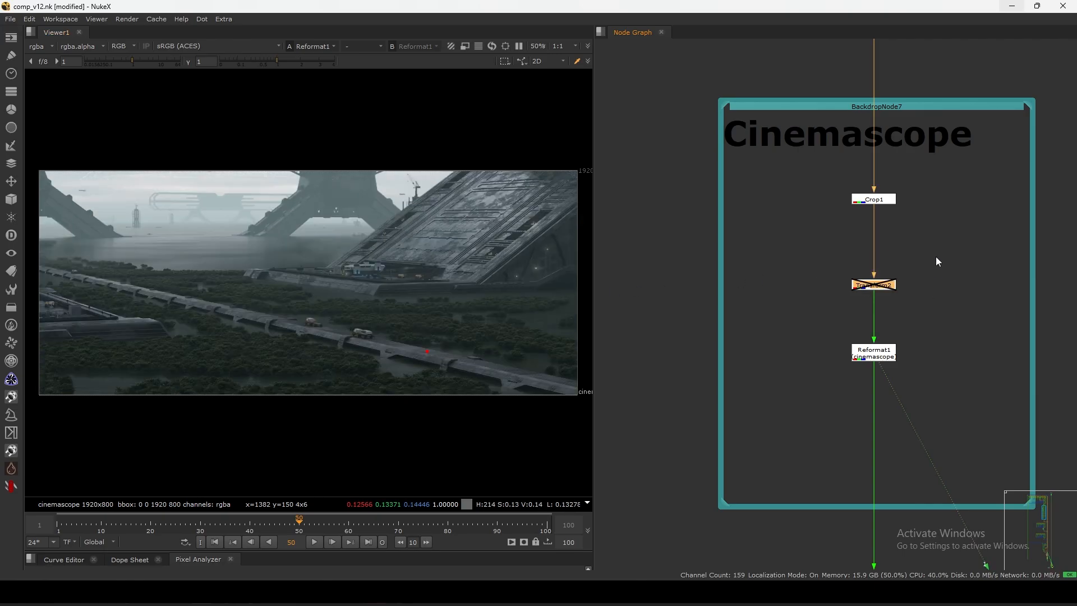
left_click(882, 355)
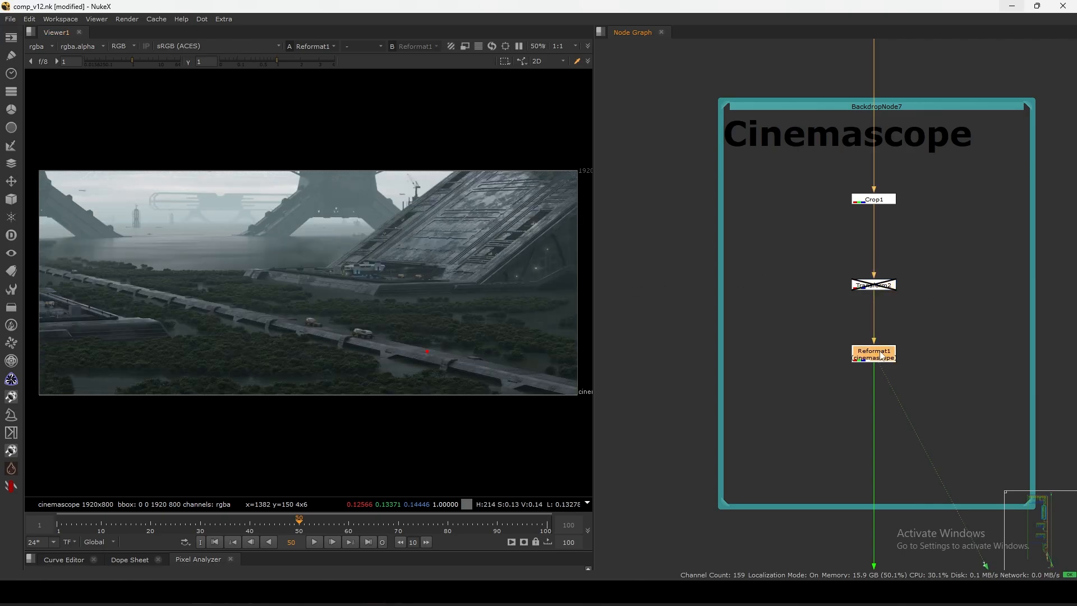
key("d")
key("d")
left_click_drag(824, 302, 924, 256)
key("d")
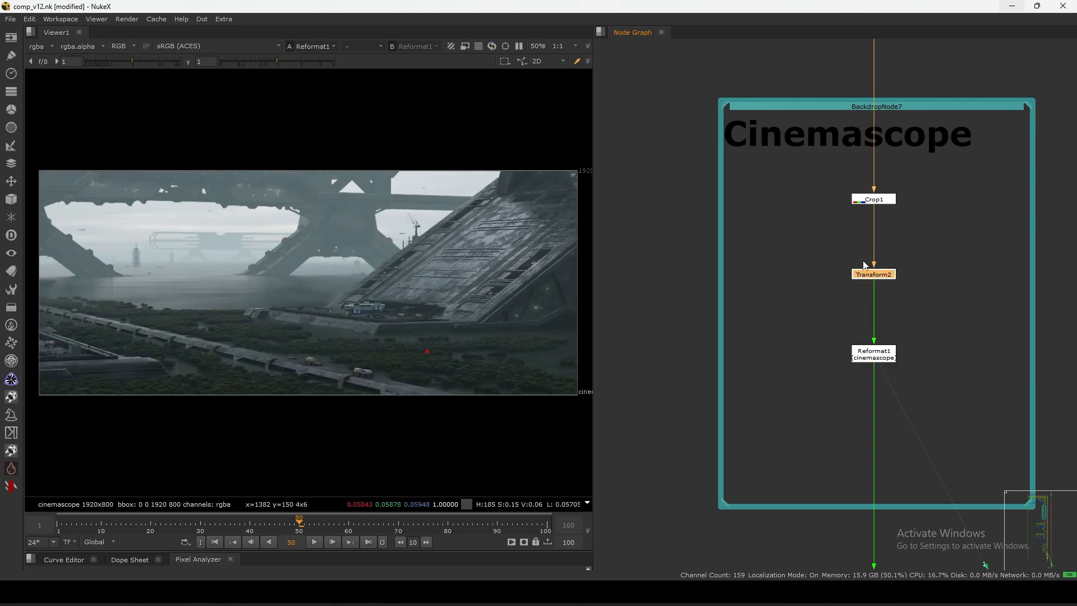
Compare the full frame above the Cinemascope section with the reformatted result at Reformat1.
left_click_drag(575, 164, 35, 418)
scroll(830, 314, "down", 2)
middle_click_drag(845, 101, 834, 310)
left_click_drag(806, 162, 892, 113)
key("1")
left_click_drag(386, 379, 344, 440)
middle_click_drag(844, 404, 834, 373)
left_click_drag(823, 361, 887, 395)
key("1")
left_click(873, 360)
Check how Transform2 reframes the shot at Reformat1 by disabling the node and enabling it again.
scroll(849, 340, "up", 3)
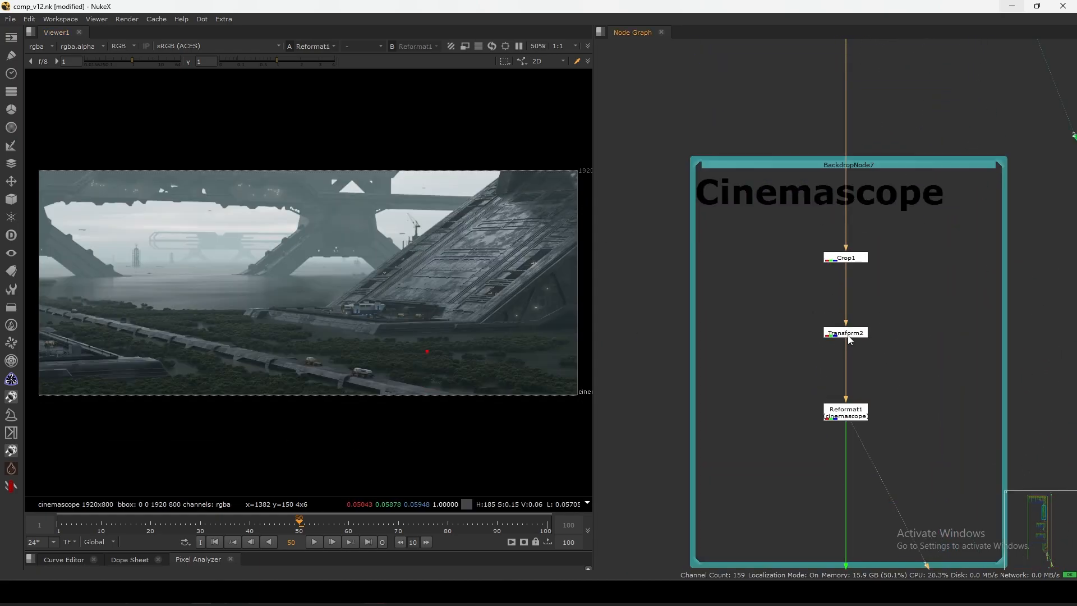
left_click(850, 335)
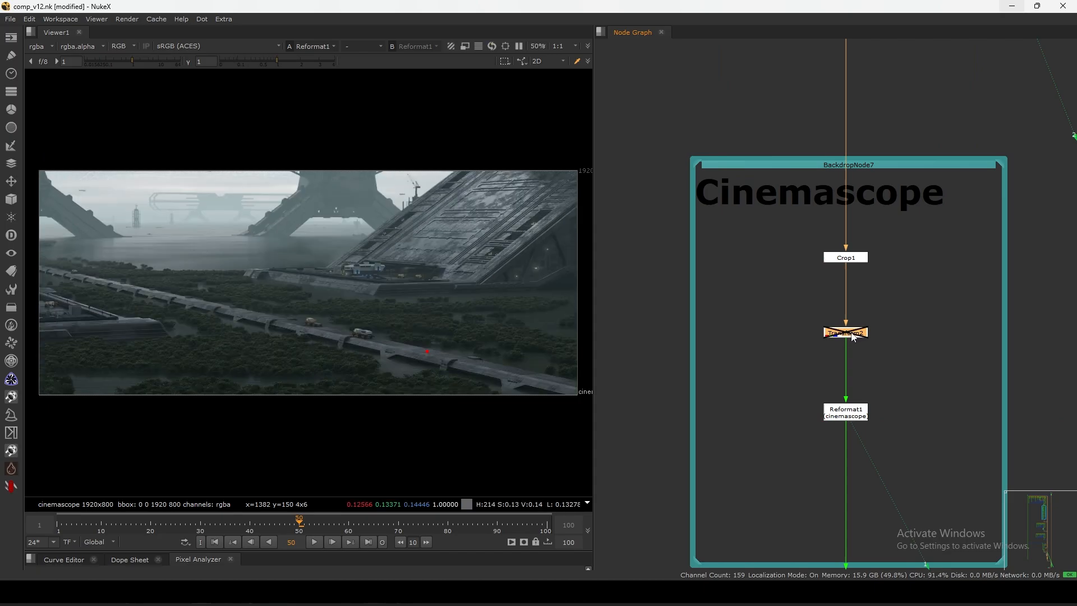
scroll(819, 306, "down", 4)
middle_click_drag(817, 302, 824, 298)
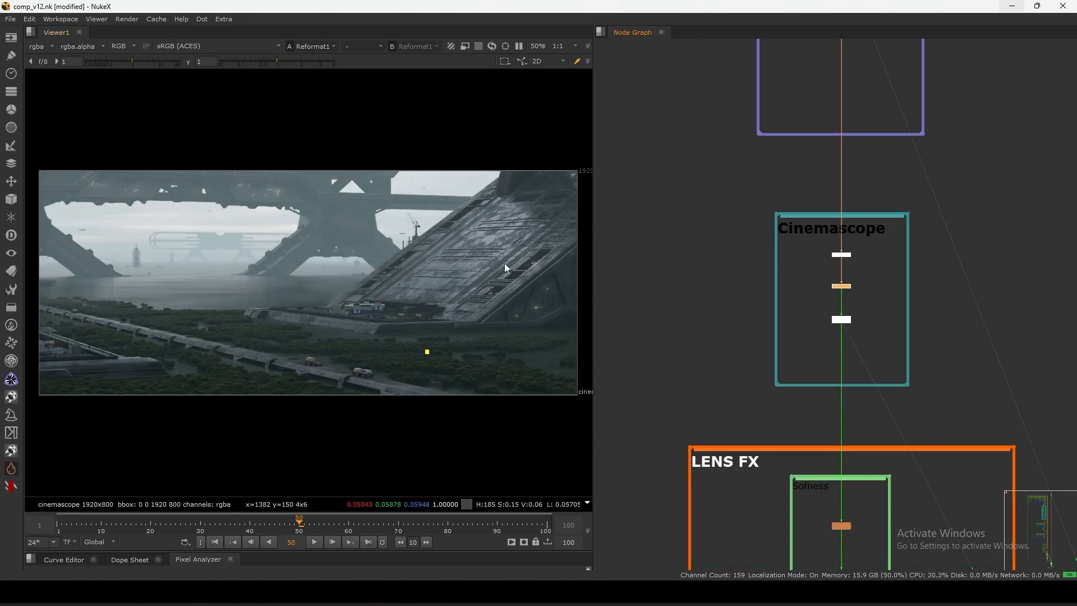
left_click_drag(581, 156, 115, 386)
Examine the layout of the LENS FX section below Cinemascope, starting with its Sofness and chromatic abb nodes.
mouse_move(844, 373)
middle_mouse_down()
mouse_move(830, 382)
mouse_move(841, 204)
middle_mouse_up()
scroll(842, 203, "down", 5)
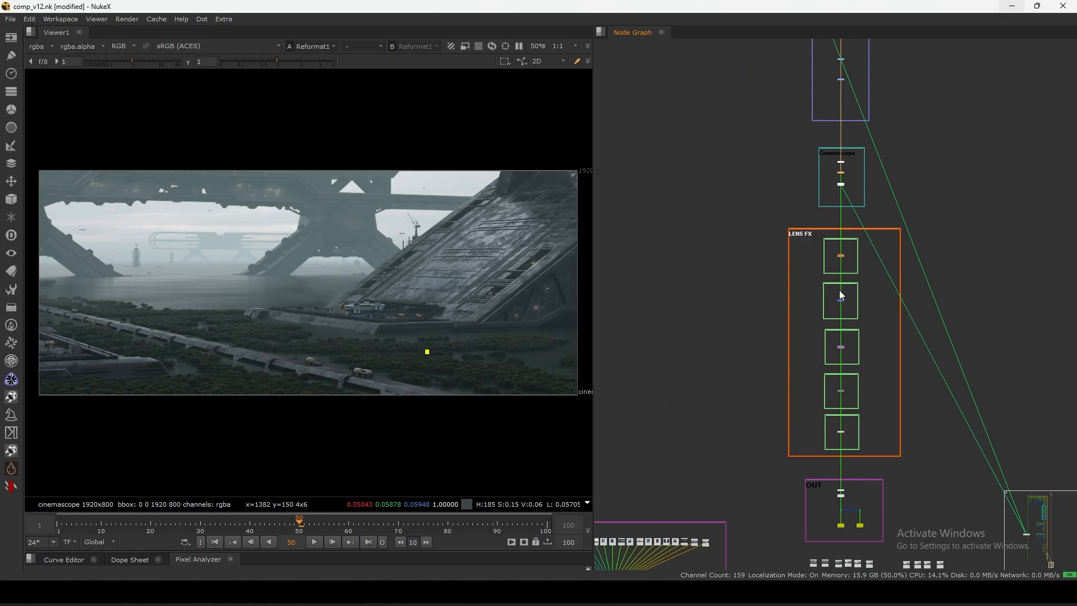
scroll(835, 248, "up", 3)
left_click_drag(702, 197, 887, 372)
middle_click_drag(886, 373, 864, 189)
left_click_drag(865, 189, 992, 496)
middle_click_drag(903, 260, 924, 442)
scroll(907, 263, "up", 5)
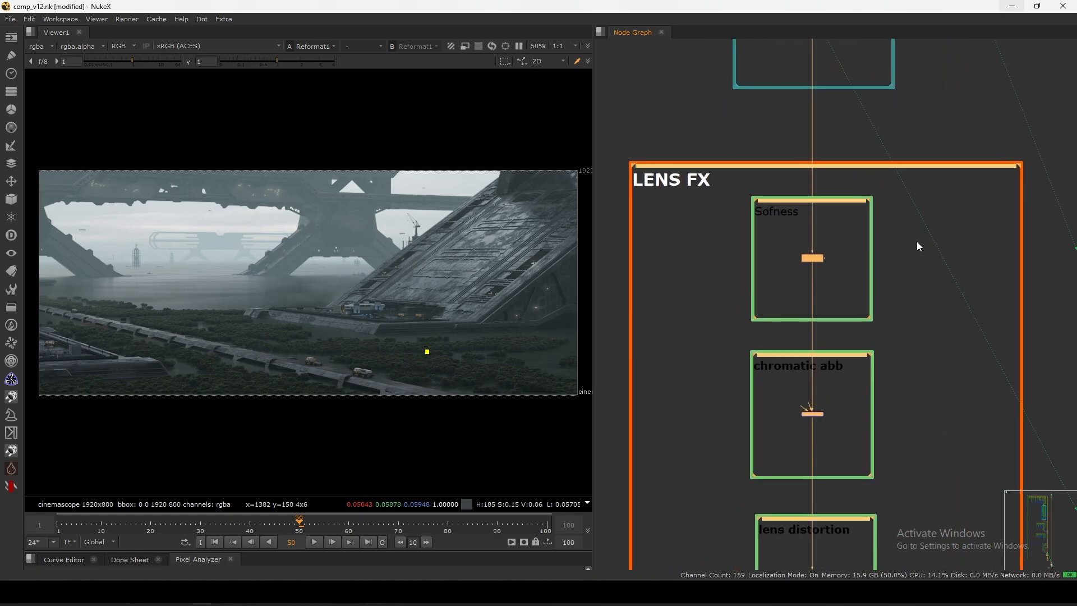
Inspect the Sofness stage close up by viewing Defocus1 and checking its defocus settings.
scroll(380, 314, "up", 8)
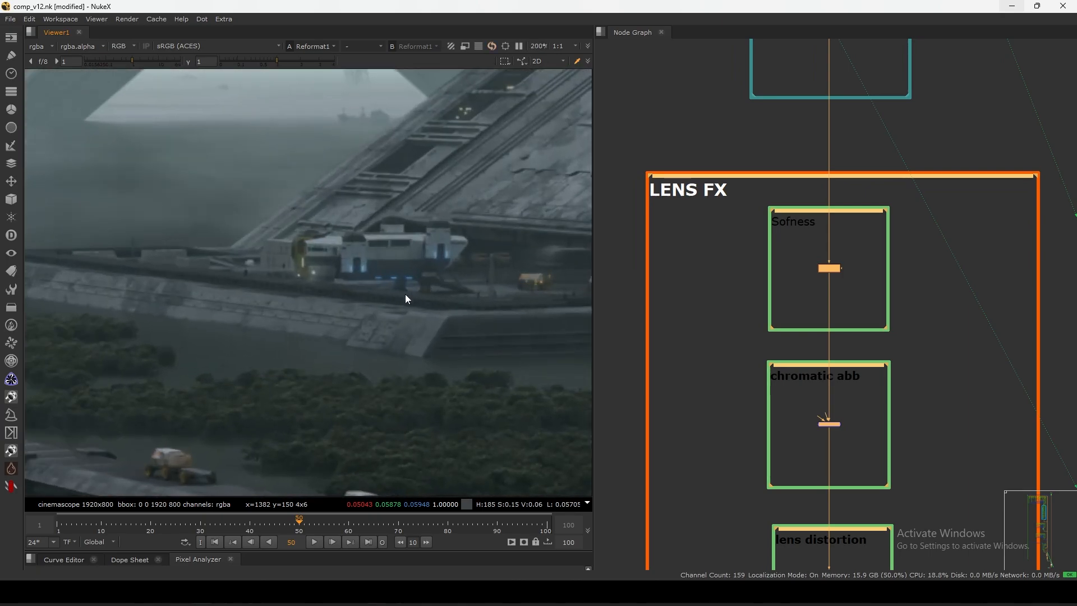
scroll(852, 264, "up", 1)
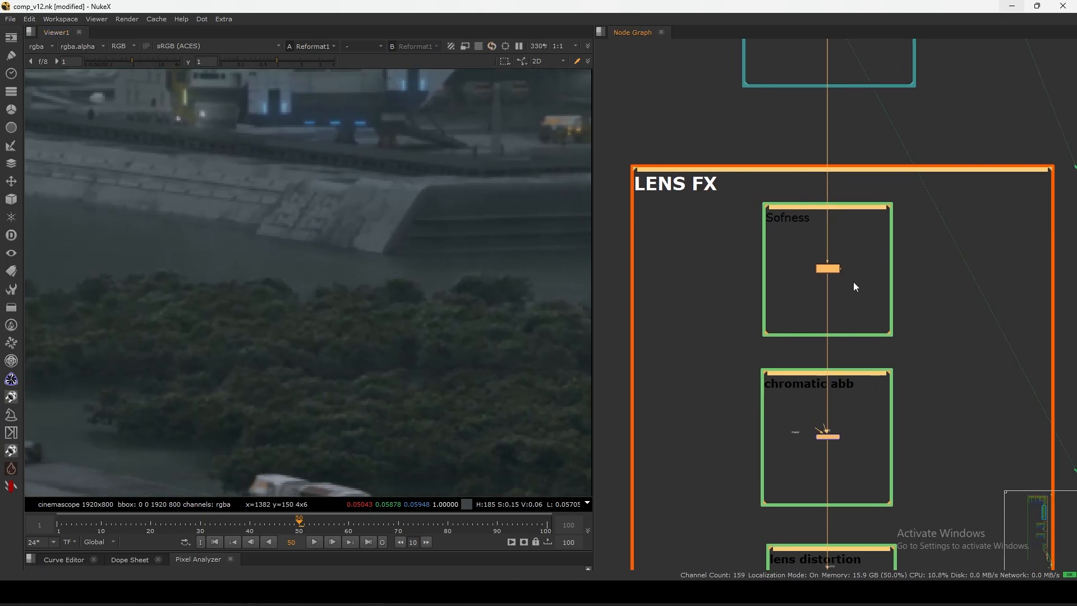
left_click(827, 273)
key("1")
key("f")
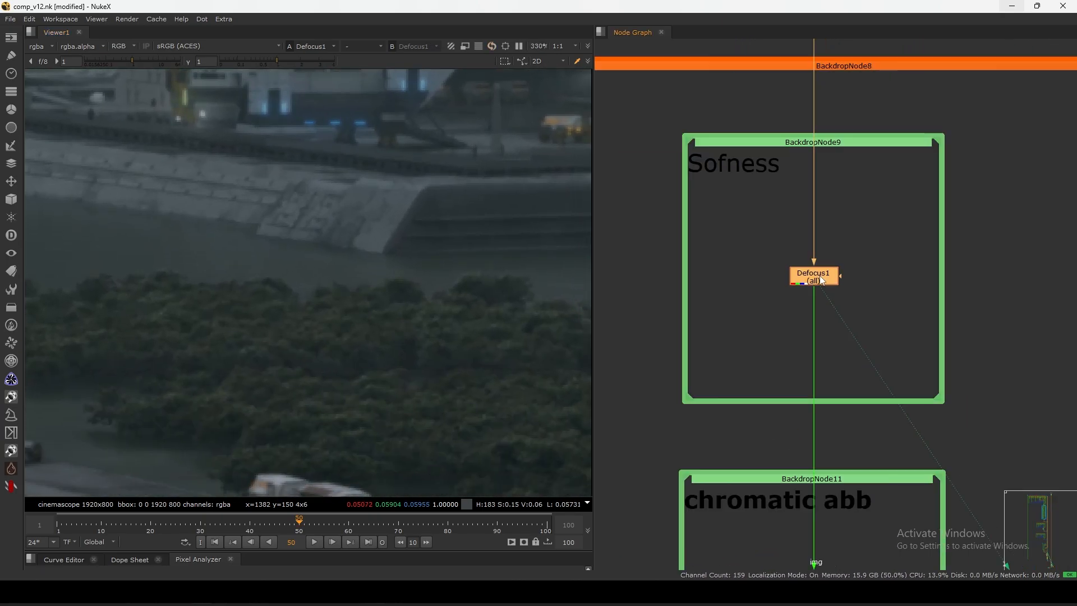
key("Return")
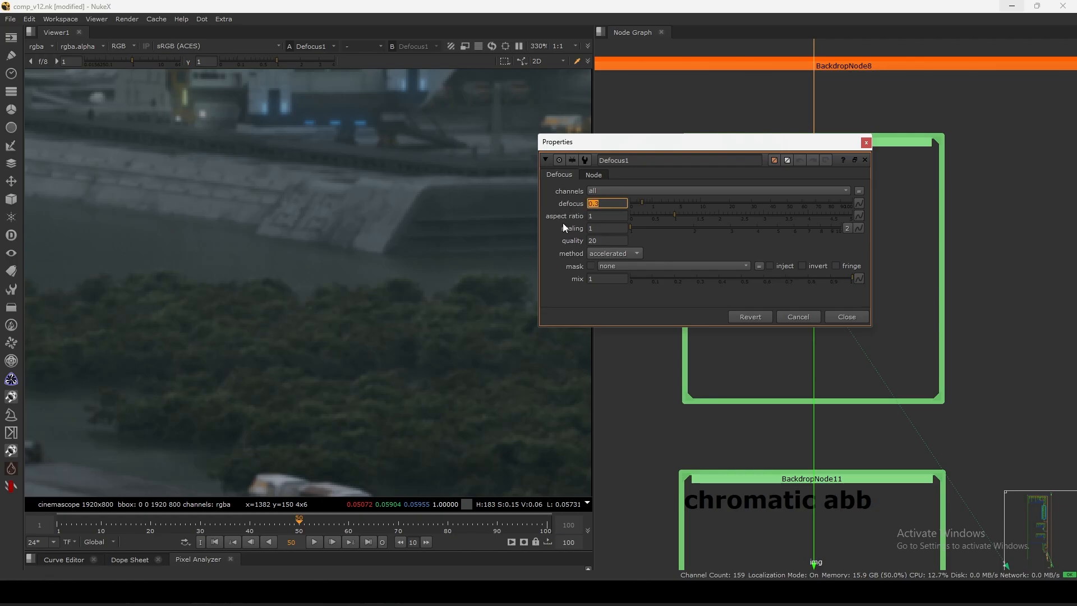
left_click(863, 318)
key("f")
Check the colour fringing of the chromatic abb stage close up by viewing apChroma disabled and enabled.
middle_click_drag(803, 314, 817, 100)
left_click(845, 319)
key("1")
scroll(473, 362, "up", 6)
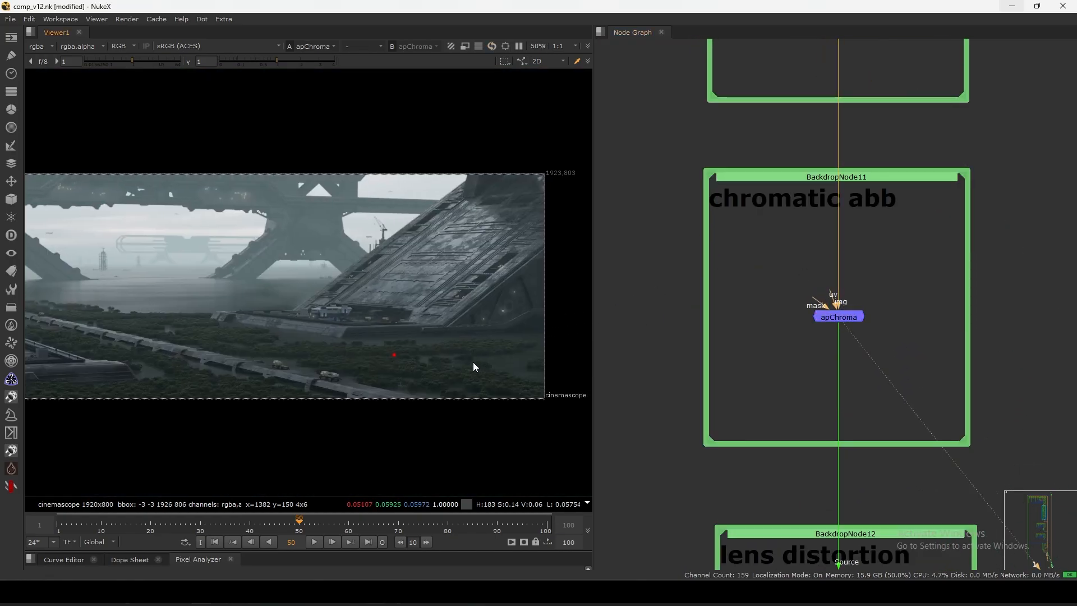
scroll(870, 304, "up", 5)
left_click_drag(957, 245, 920, 275)
key("d")
scroll(486, 297, "up", 4)
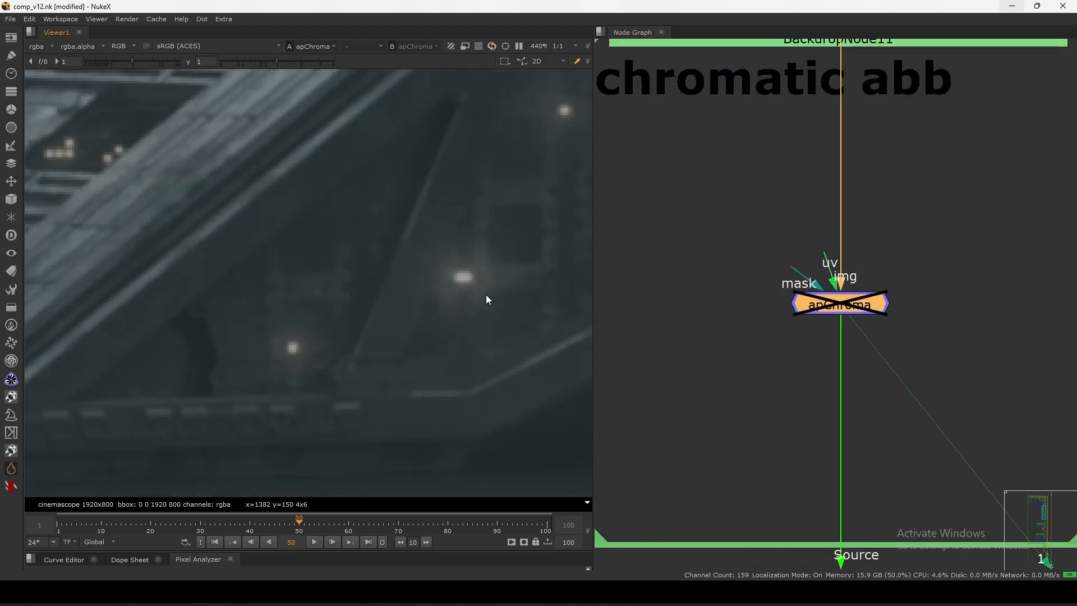
key("d")
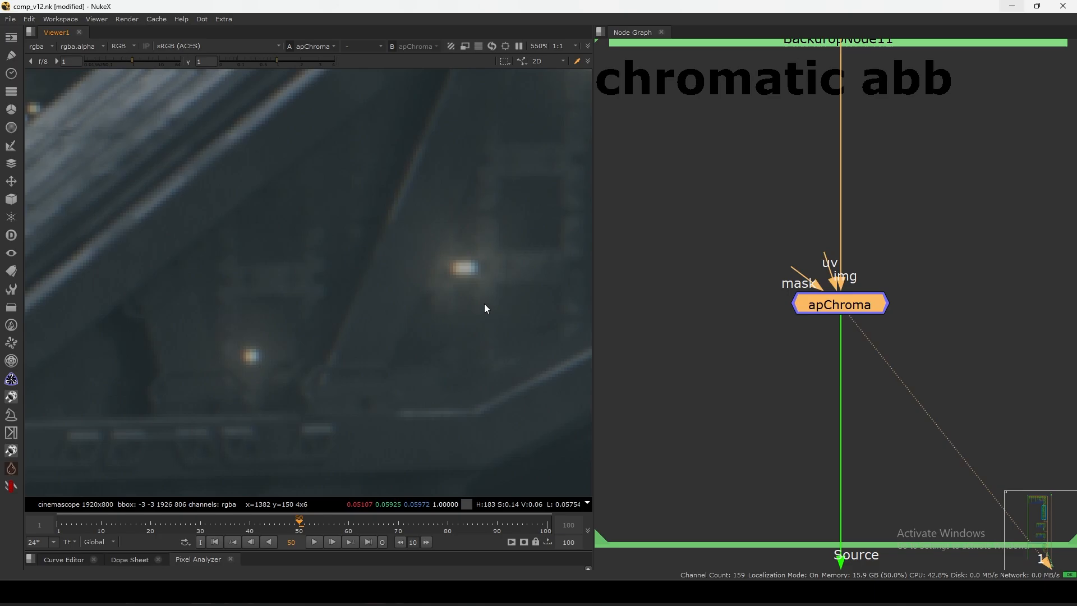
key("f")
View the LensDistortion3 output and check its distortion parameters in the lens distortion section.
scroll(786, 359, "down", 6)
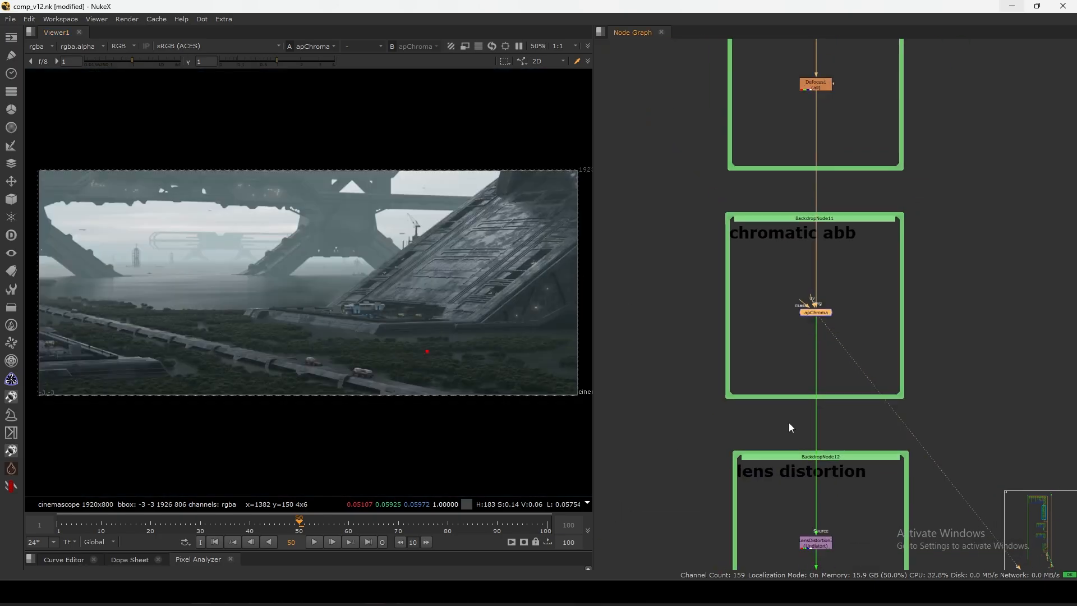
scroll(831, 281, "up", 2)
scroll(846, 264, "up", 3)
left_click(809, 271)
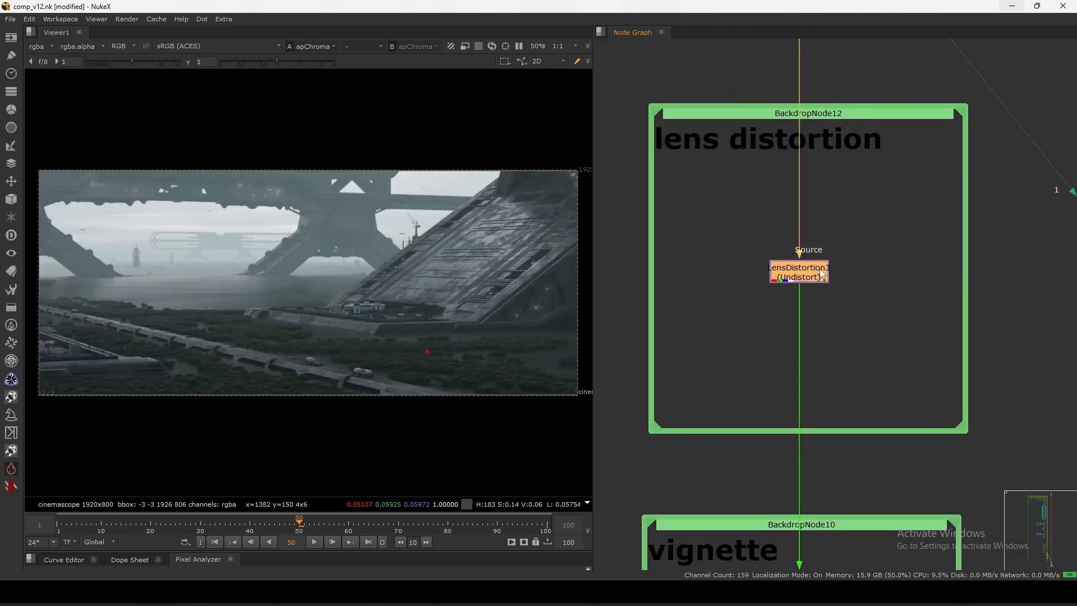
key("1")
left_click(847, 249)
middle_click_drag(847, 249, 871, 246)
double_click(825, 268)
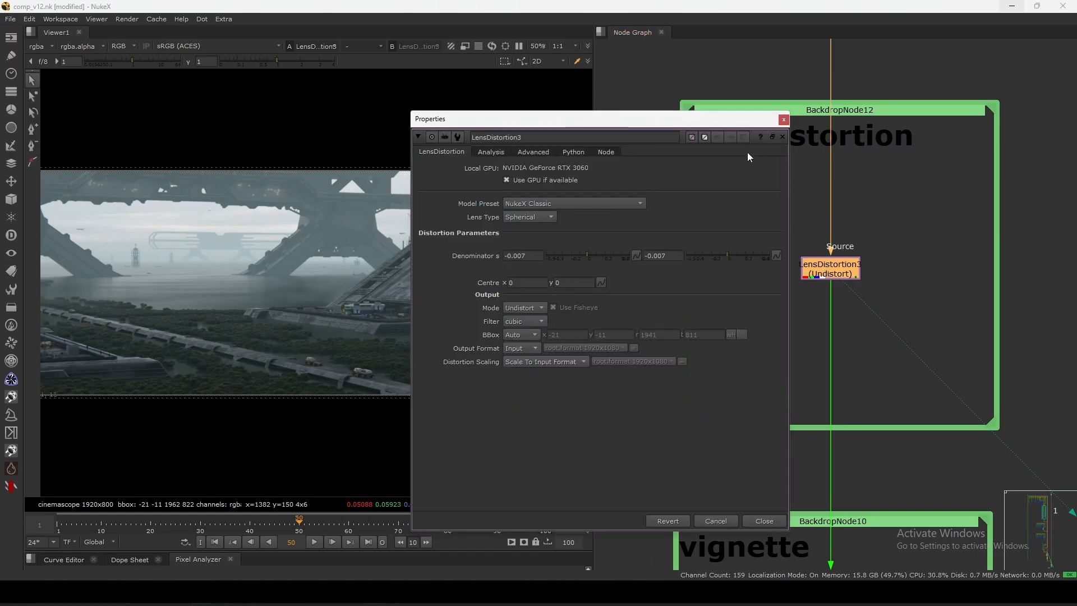
left_click_drag(606, 113, 746, 76)
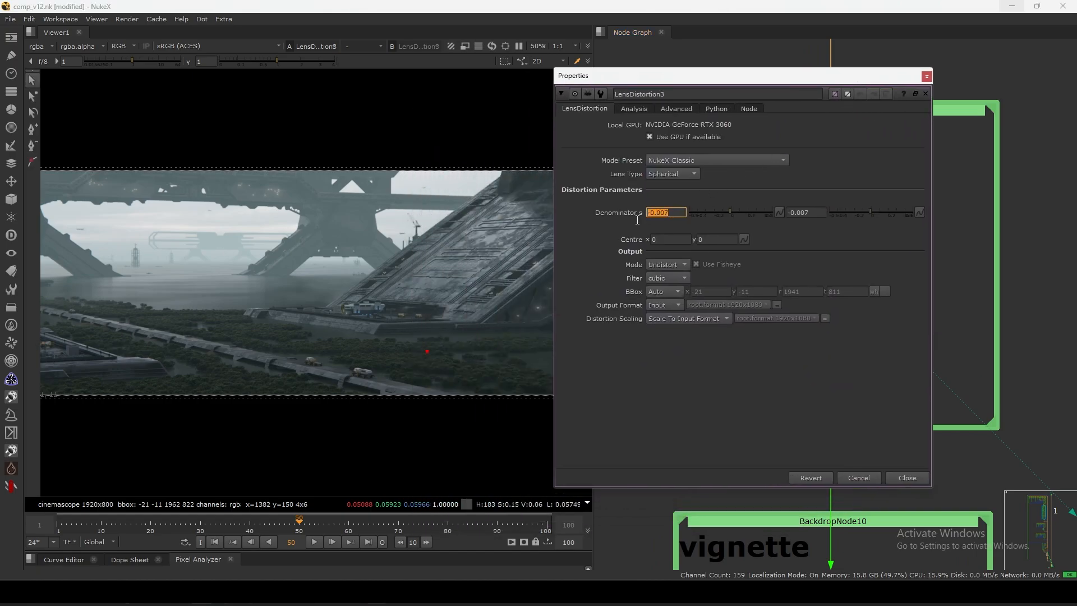
left_click(927, 77)
mouse_move(931, 201)
left_mouse_down()
mouse_move(764, 314)
mouse_move(776, 332)
mouse_move(834, 270)
mouse_move(920, 212)
left_mouse_up()
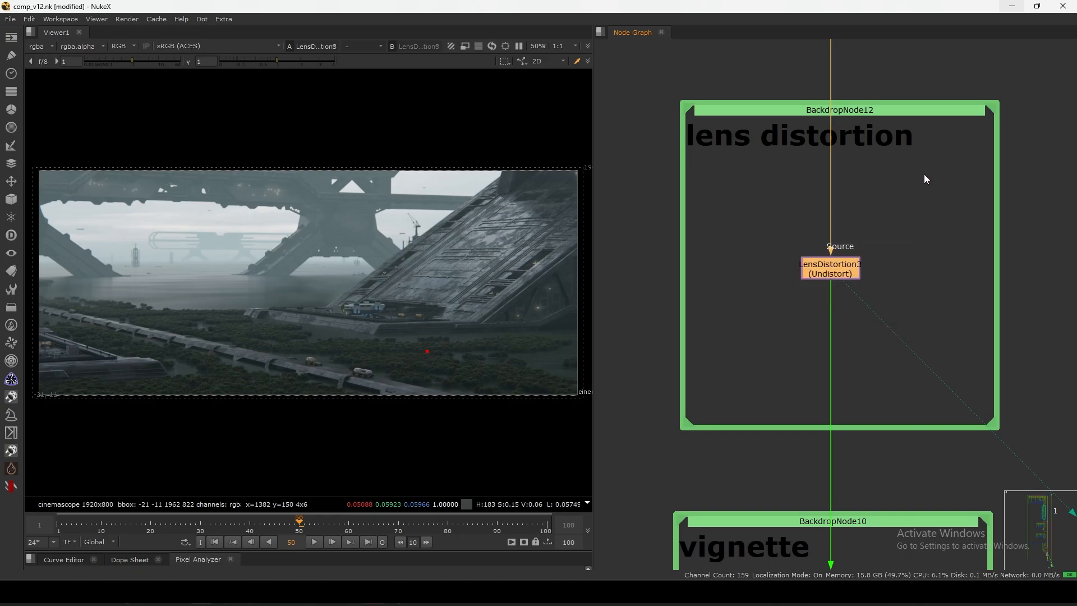
View the vignette stage and compare the frame with apVignette disabled and enabled again.
scroll(780, 364, "down", 5)
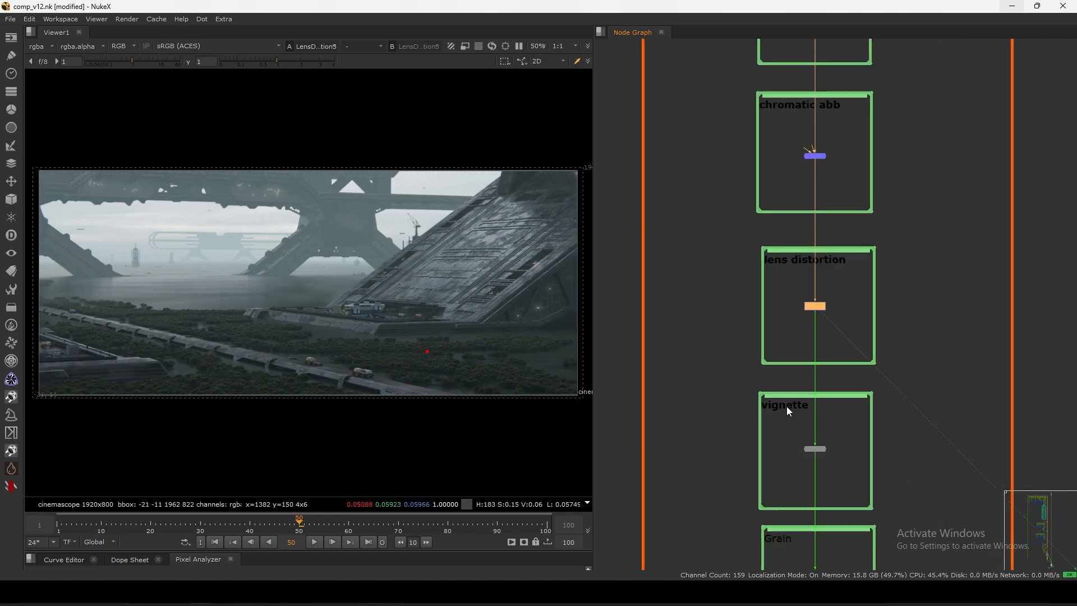
middle_click_drag(789, 412, 820, 260)
scroll(822, 260, "up", 6)
left_click(869, 268)
key("1")
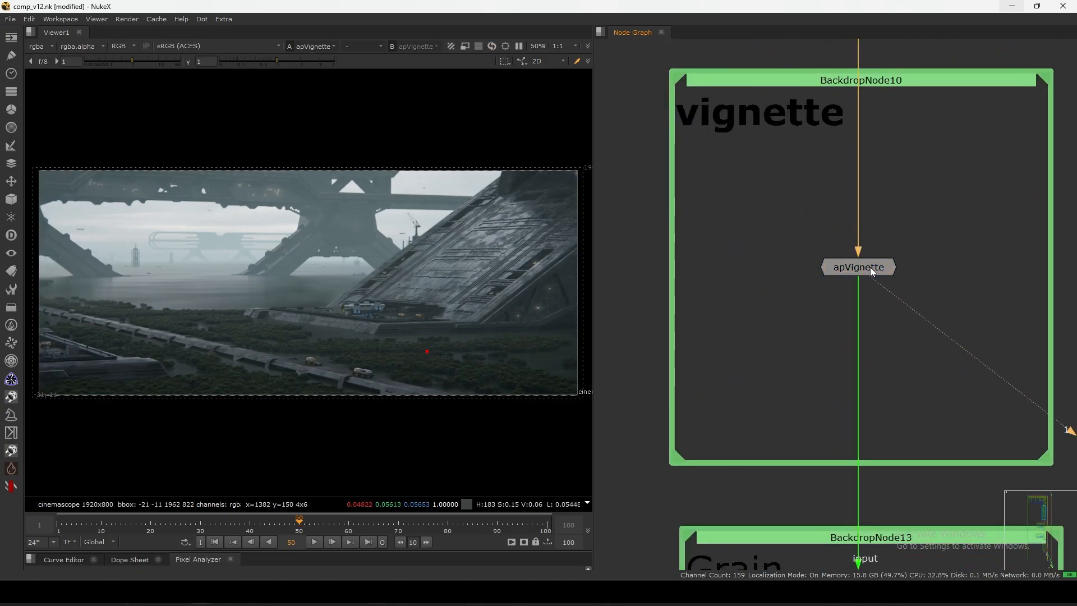
left_click_drag(927, 221, 804, 310)
key("d")
left_click_drag(942, 219, 800, 315)
key("d")
View the Grain stage at LumaGrain and open the node's grain settings.
scroll(800, 314, "down", 4)
scroll(842, 273, "up", 3)
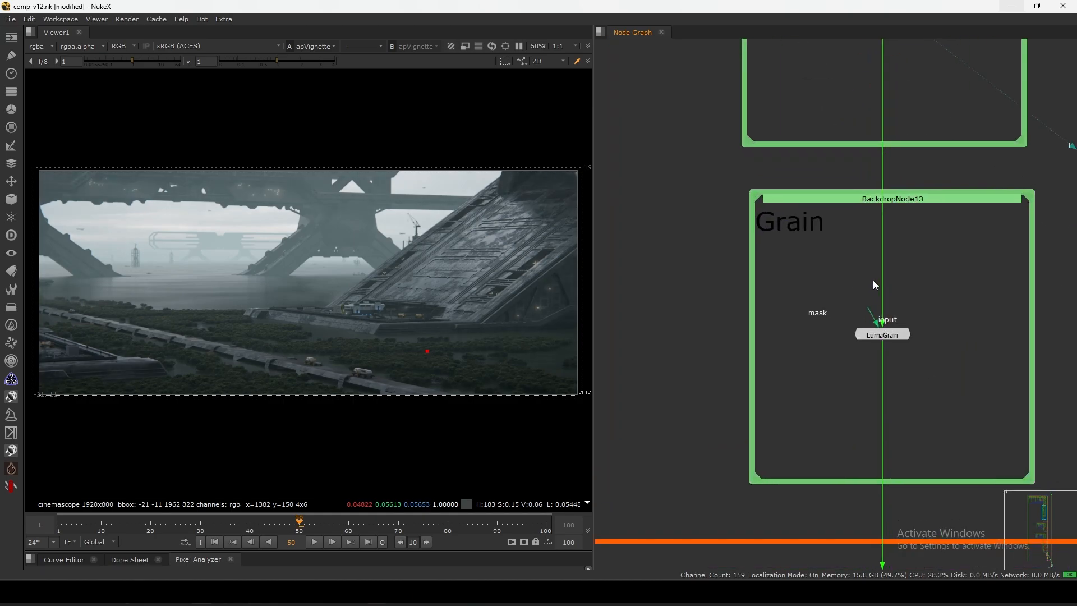
middle_click_drag(874, 281, 865, 241)
left_click_drag(879, 295, 881, 302)
key("1")
left_click_drag(944, 259, 781, 368)
double_click(874, 308)
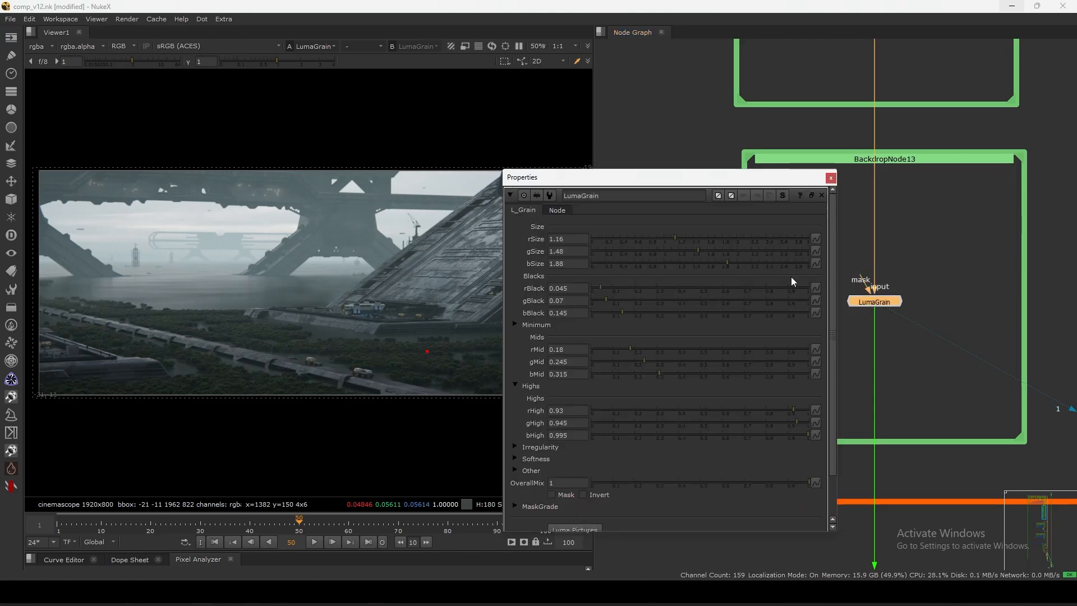
Compare the grain close up with LumaGrain disabled and enabled, closing its settings after the check.
scroll(359, 269, "up", 6)
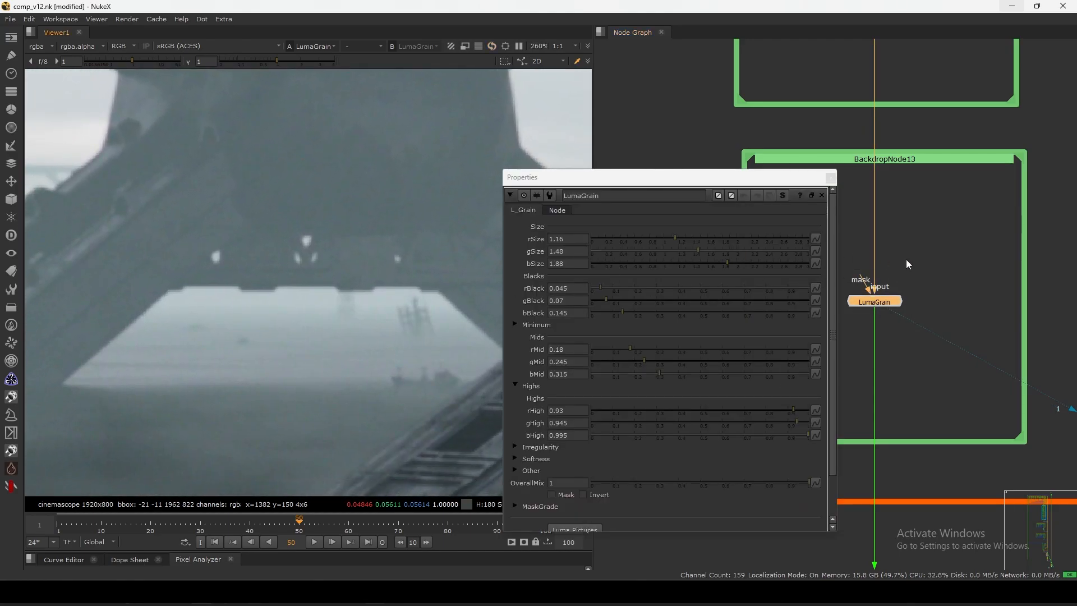
middle_click_drag(943, 250, 973, 234)
mouse_move(972, 234)
left_mouse_down()
mouse_move(849, 332)
mouse_move(869, 327)
left_mouse_up()
key("d")
key("d")
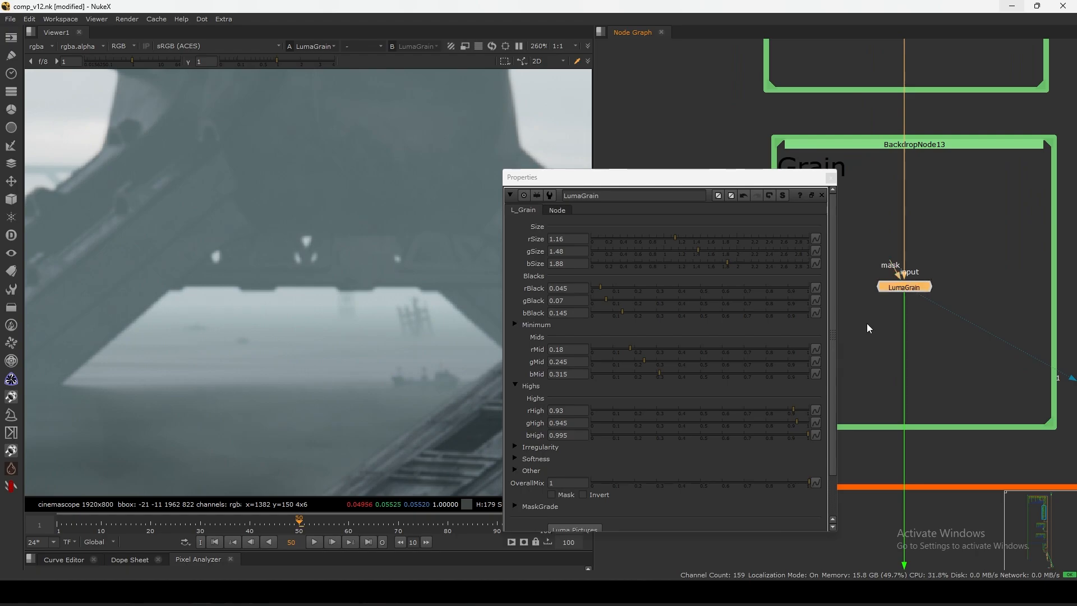
left_click(831, 178)
key("f")
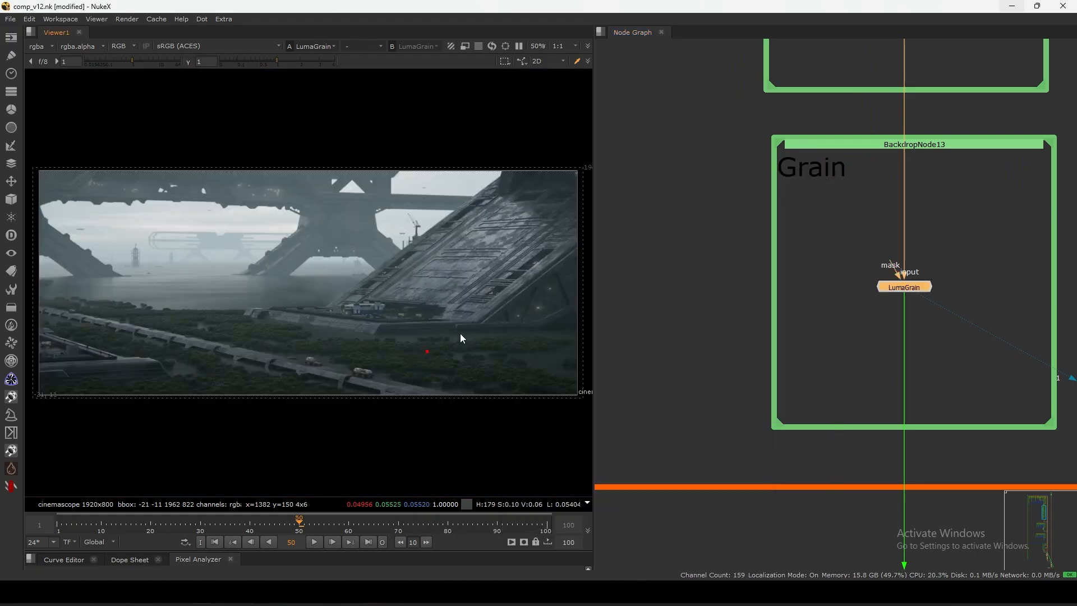
Compare the bounding box at Reformat2 in the OUT section with the one at LumaGrain.
scroll(775, 258, "down", 4)
middle_click_drag(837, 520, 860, 333)
scroll(861, 334, "up", 3)
left_click(862, 326)
key("1")
left_click(875, 317)
scroll(875, 317, "down", 4)
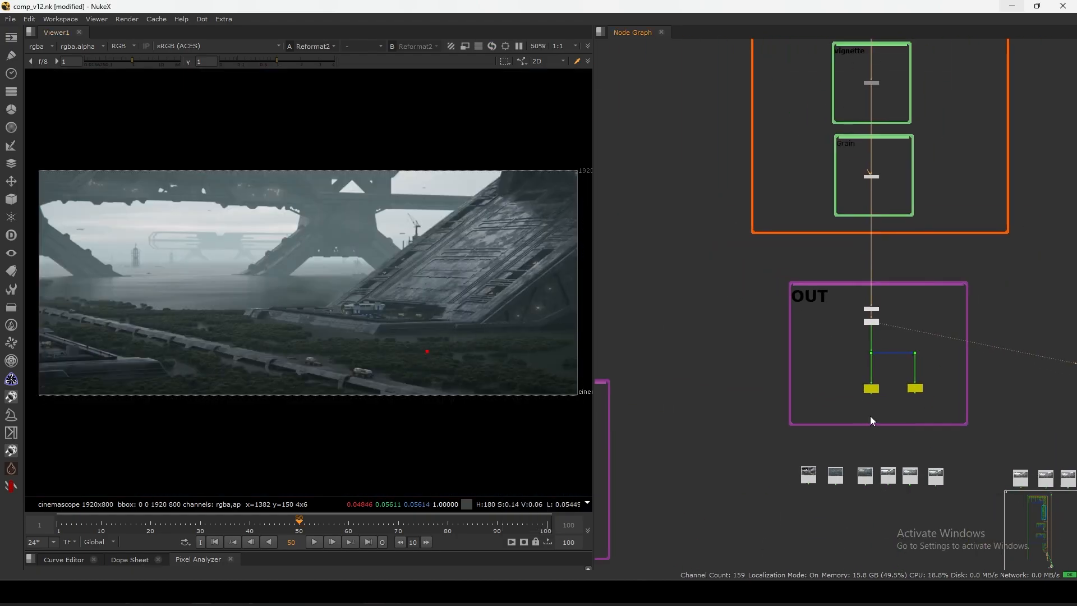
middle_click_drag(870, 415, 853, 345)
middle_click_drag(590, 260, 546, 303)
left_click(853, 105)
key("1")
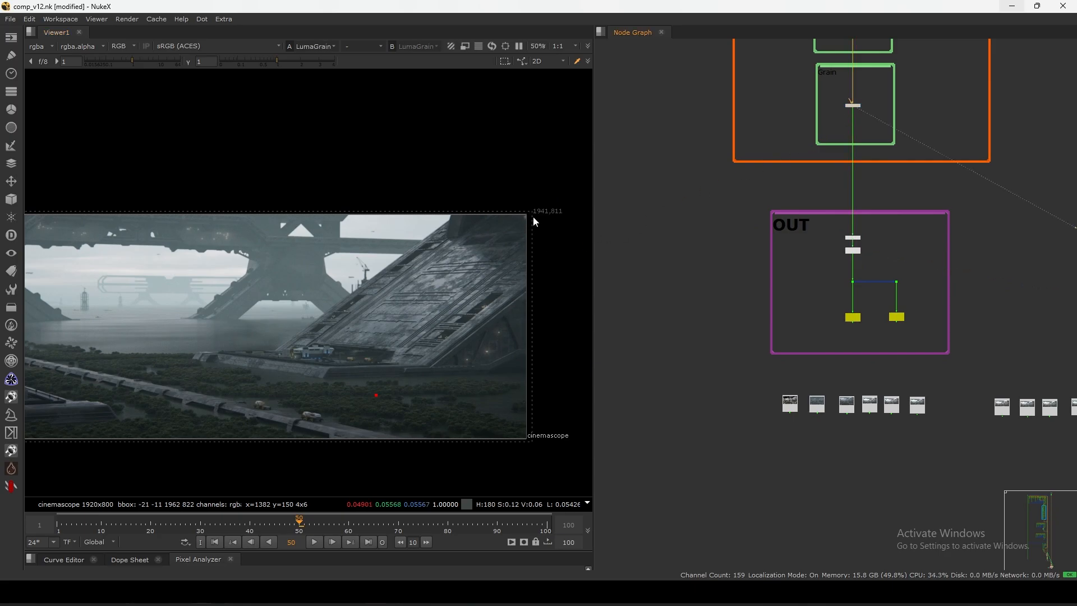
Compare the final Write6 output in the OUT section with the rendered image in Read52.
scroll(533, 217, "up", 3)
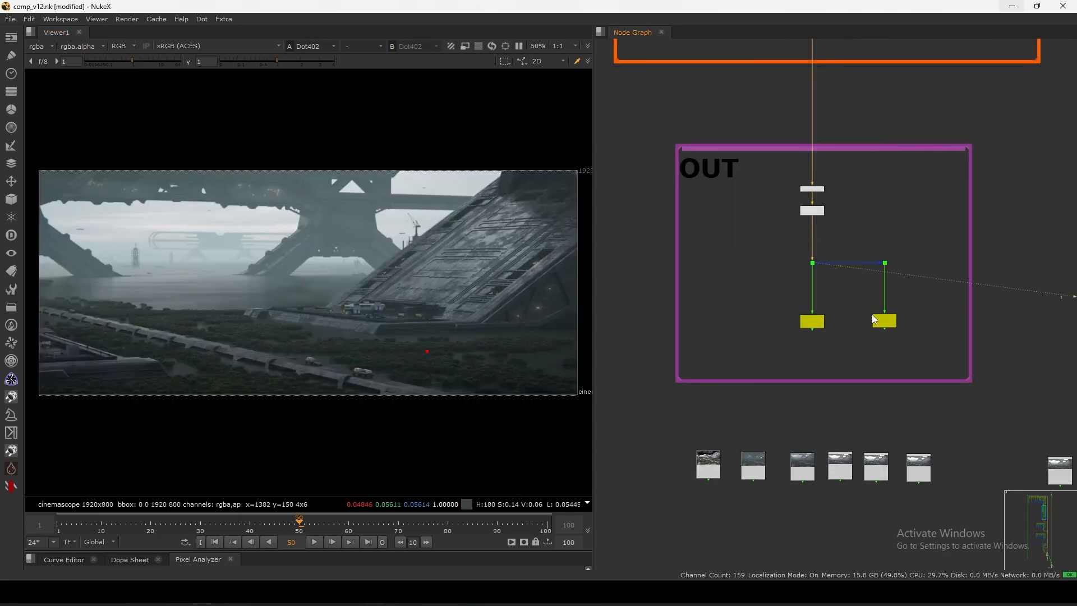
left_click(885, 320)
key("1")
scroll(873, 375, "down", 4)
middle_click_drag(1025, 289, 917, 244)
key("2")
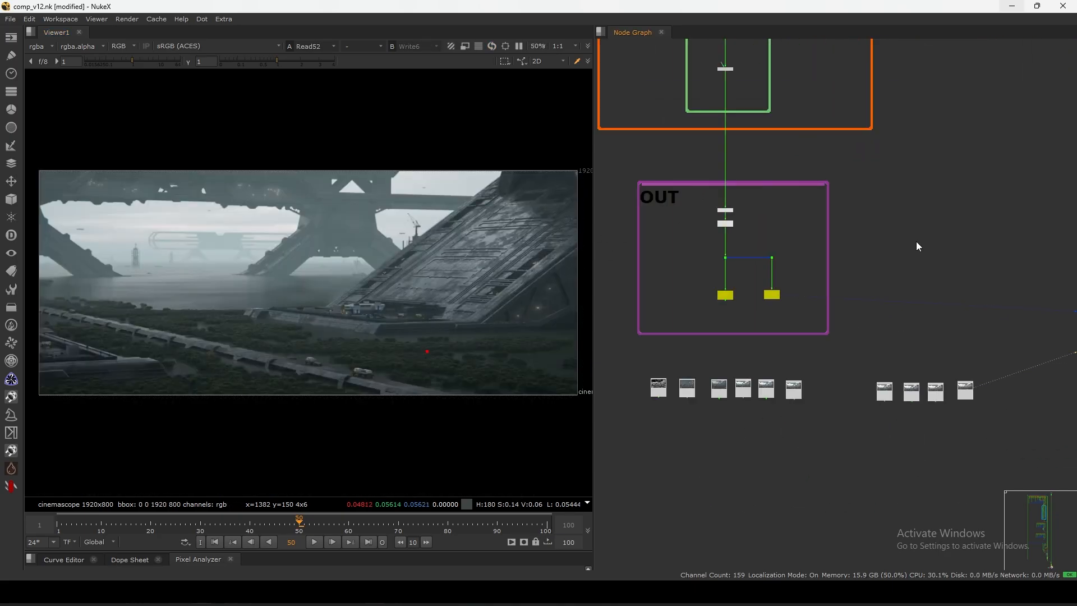
key("1")
Compare the first saved pass, pass_00.png in Read19, with the final render in Read52.
scroll(702, 360, "up", 5)
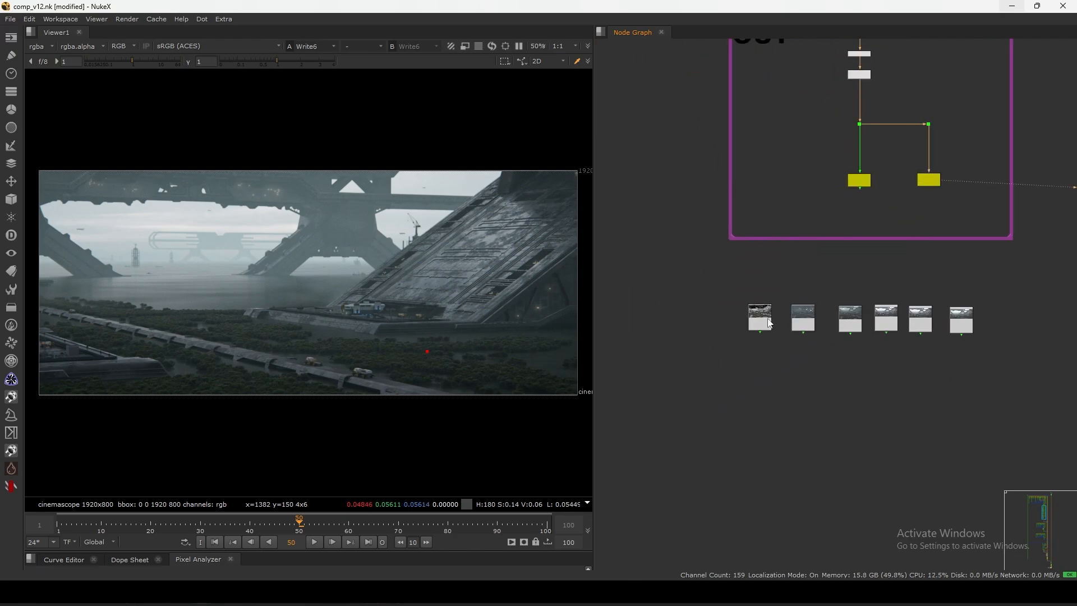
left_click(750, 329)
key("1")
scroll(788, 342, "up", 3)
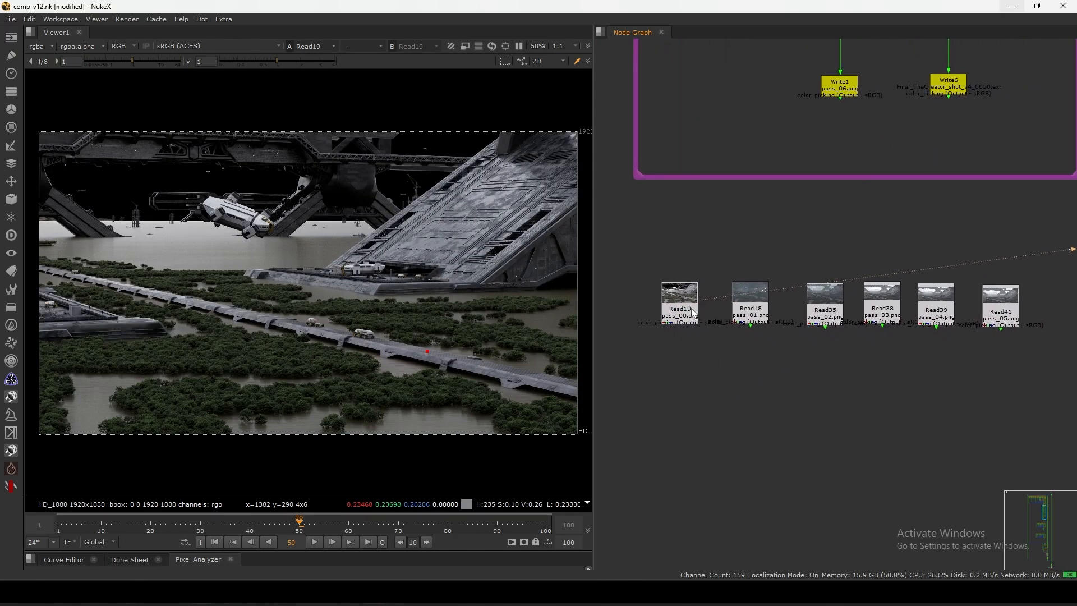
scroll(730, 327, "down", 5)
scroll(841, 326, "up", 6)
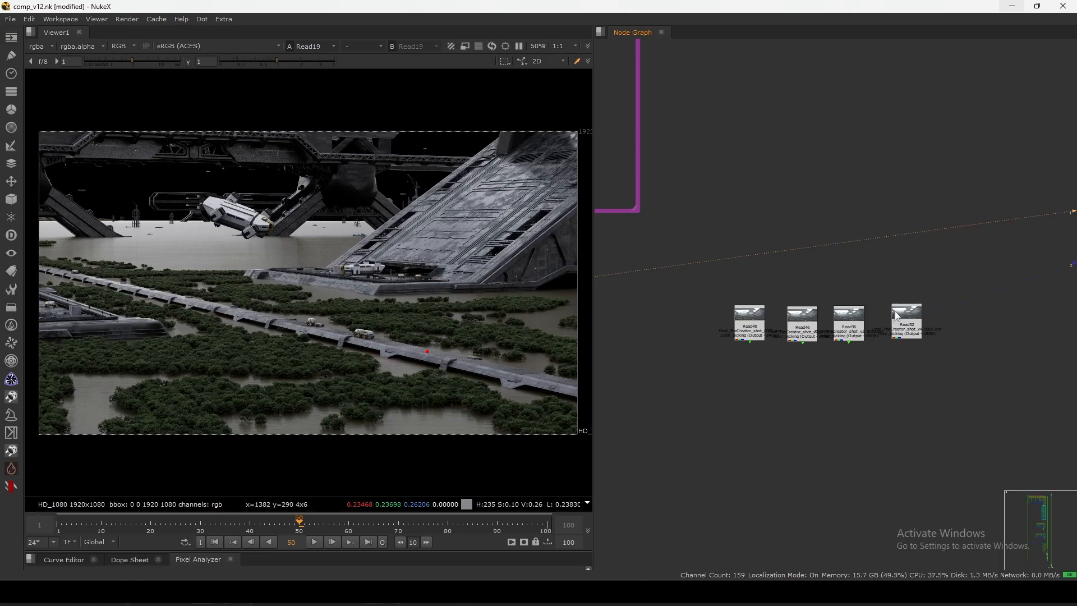
left_click(922, 328)
key("1")
scroll(740, 259, "down", 4)
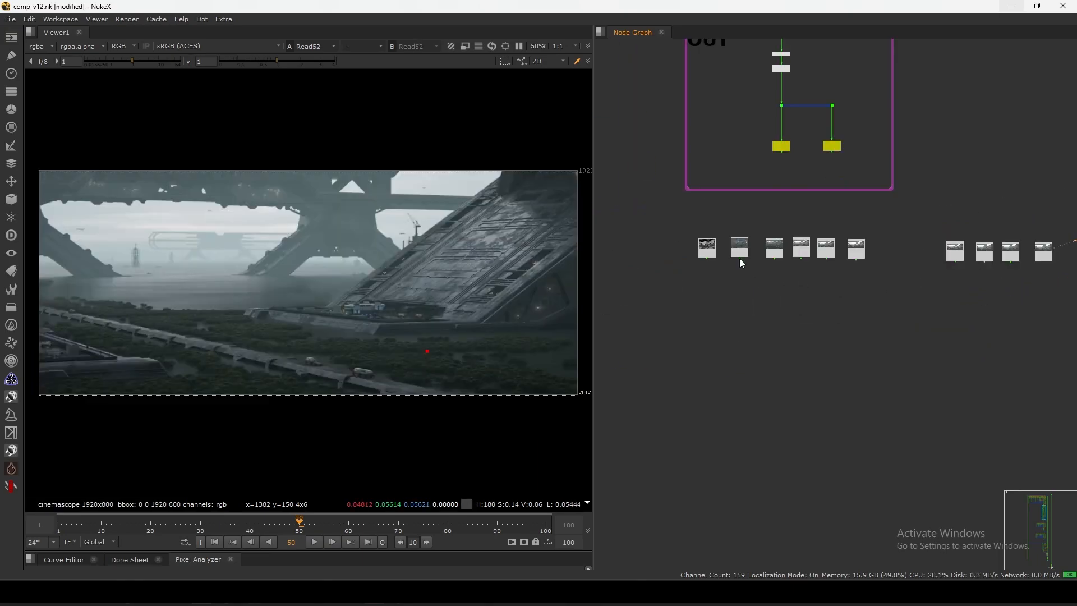
Step through the saved passes pass_00, pass_01 and pass_02, and examine the sky and structures in pass_02.
left_click_drag(718, 227, 1027, 321)
scroll(740, 281, "up", 4)
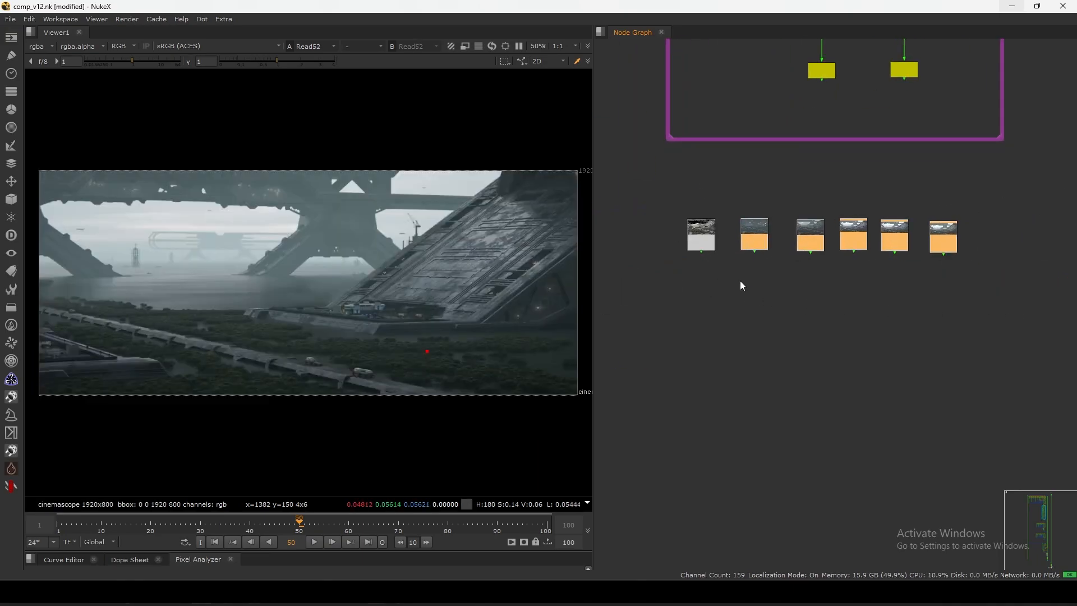
scroll(719, 254, "up", 2)
left_click(726, 268)
left_click(702, 239)
key("1")
left_click(762, 237)
key("1")
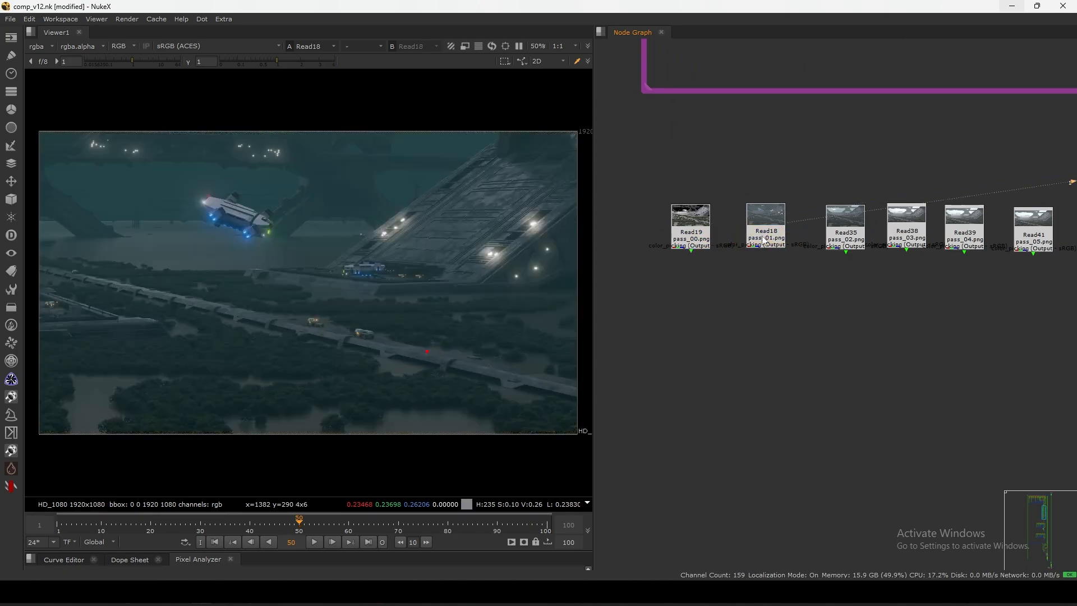
left_click_drag(849, 235, 846, 232)
key("1")
left_click(824, 291)
middle_click_drag(823, 291, 806, 317)
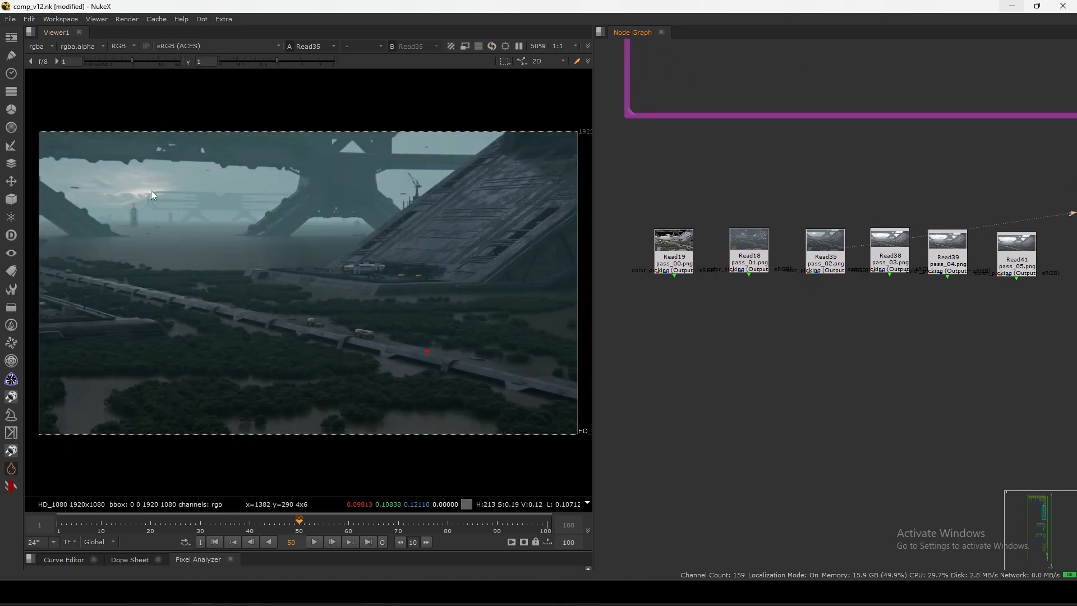
left_click_drag(70, 153, 290, 221)
left_click_drag(510, 162, 184, 362)
middle_click_drag(767, 284, 735, 295)
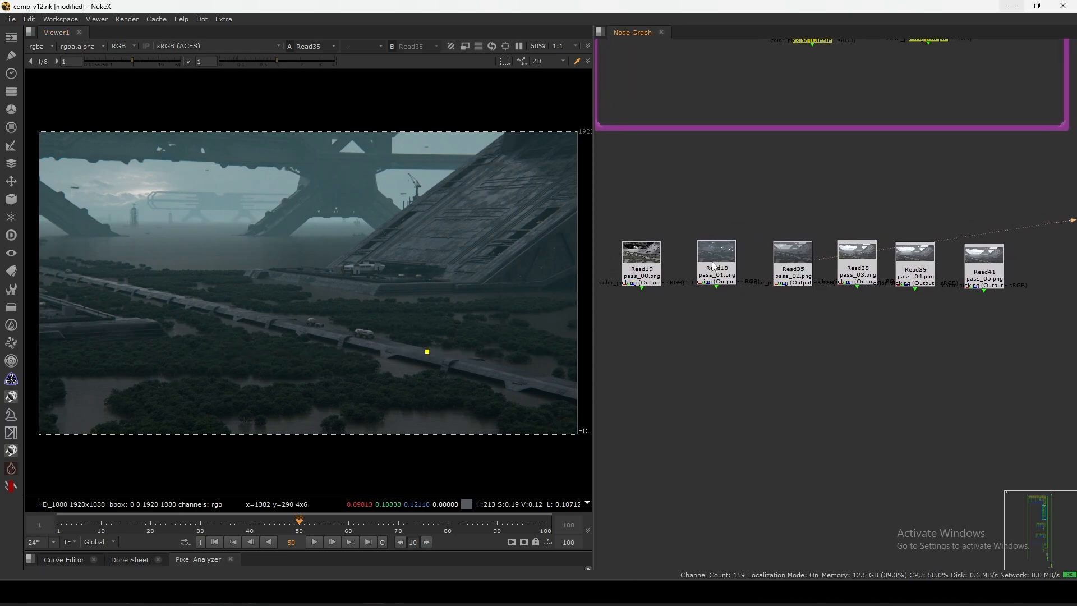
View pass_01 in Read18 again, and move on to pass_03 in Read38 to examine its full frame.
key("1")
left_click(789, 254)
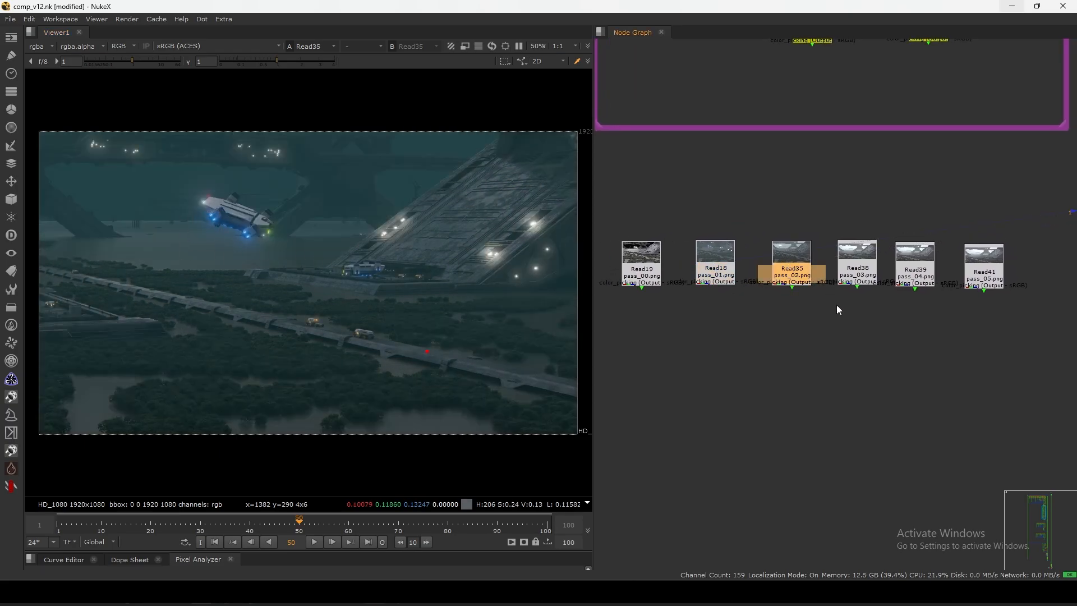
left_click(855, 277)
key("1")
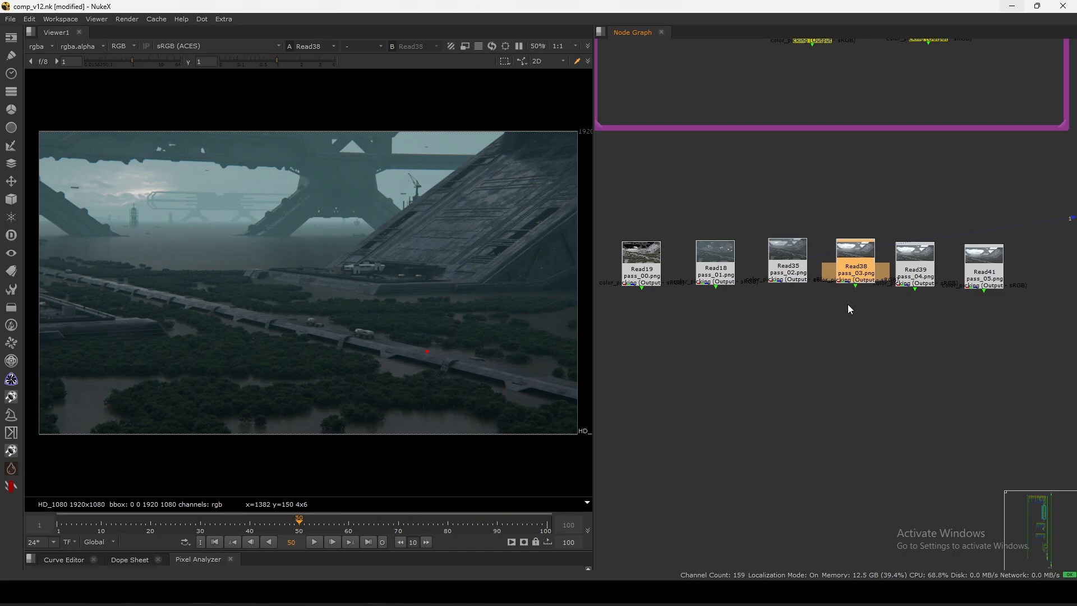
left_click(848, 308)
middle_click_drag(848, 308, 846, 310)
left_click_drag(36, 415, 499, 162)
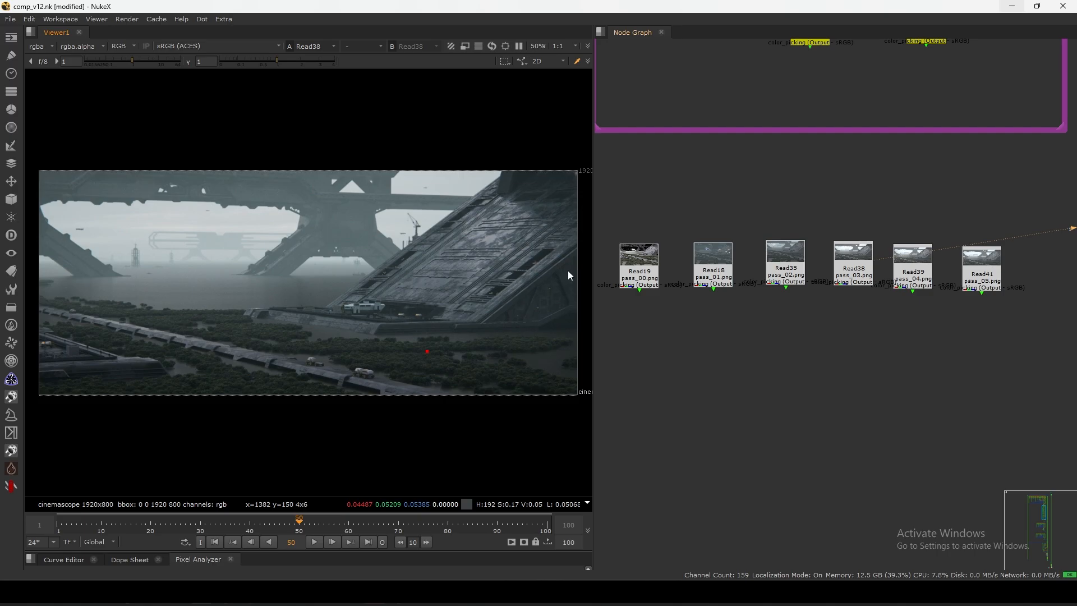
Compare pass_02 in Read35 directly with pass_03 in Read38.
left_click(793, 265)
key("1")
left_click(848, 276)
key("1")
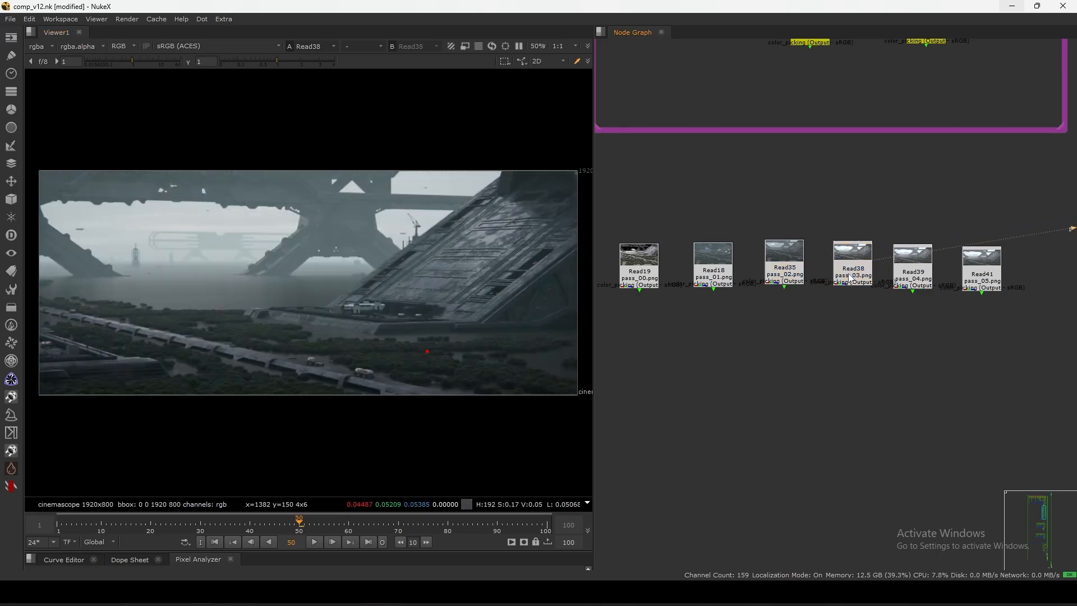
Compare pass_03 in Read38 with pass_04 in Read39, switching repeatedly between the two images.
left_click(802, 272)
key("1")
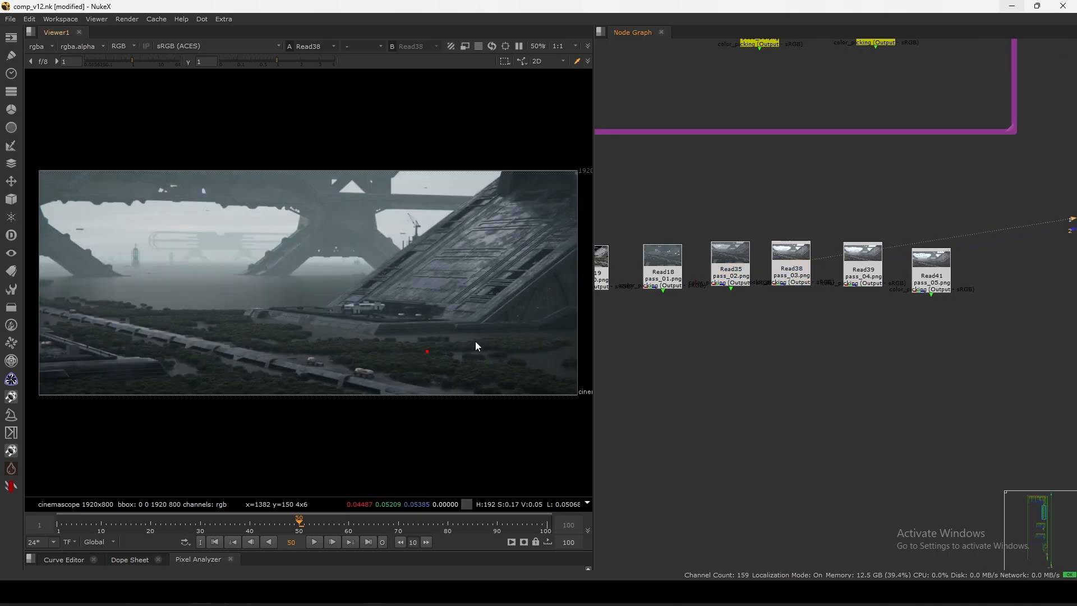
key("2")
key("2")
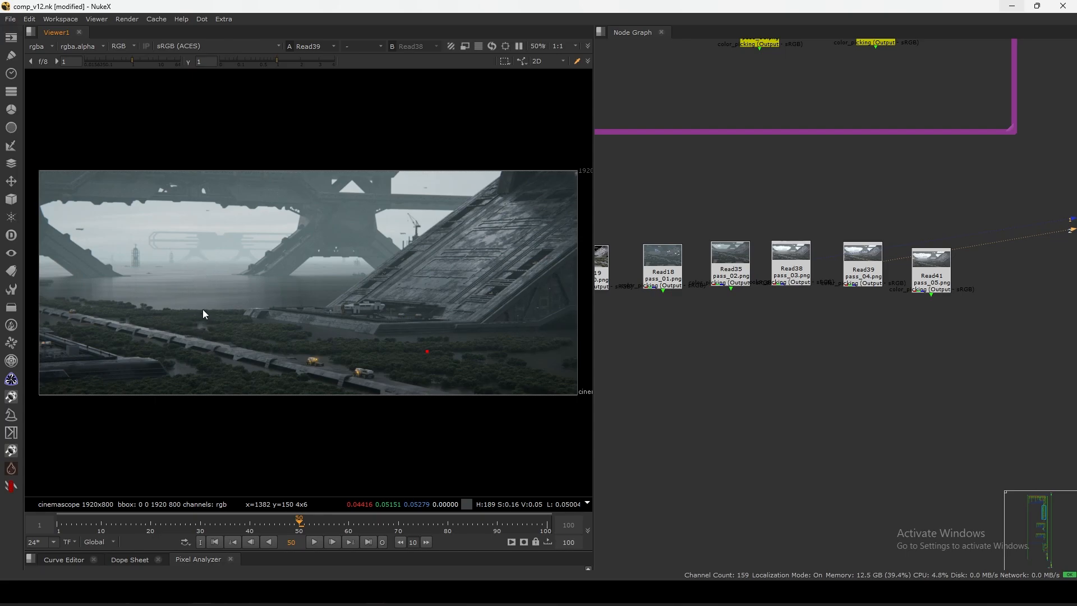
key("1")
key("2")
key("1")
key("2")
key("1")
key("2")
key("1")
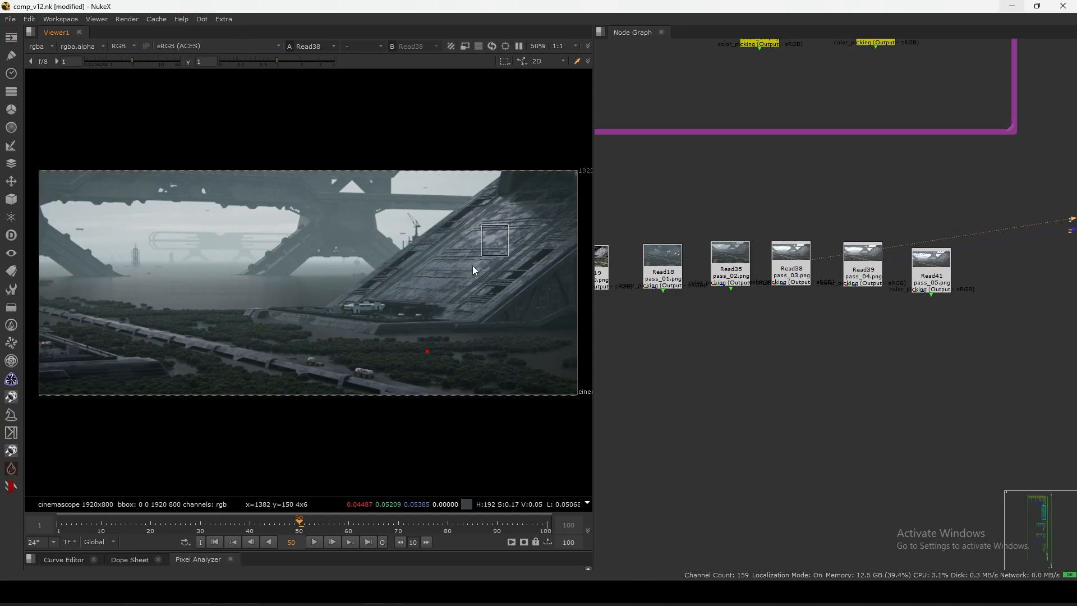
key("2")
key("1")
key("2")
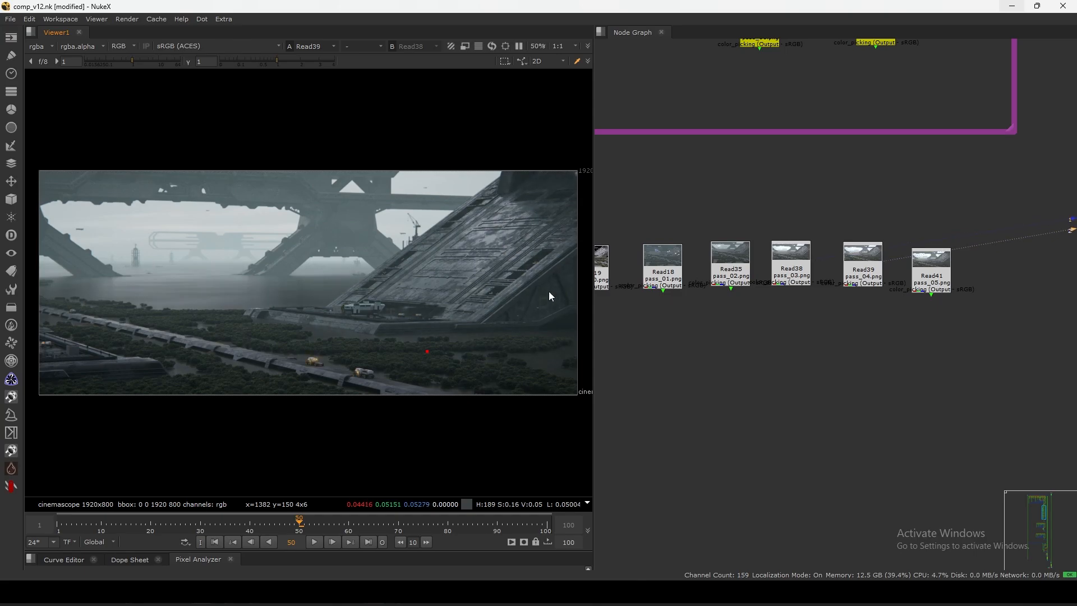
Examine the foreground terrain and the vehicles on the road in pass_04 against pass_03.
left_click_drag(532, 329, 346, 412)
key("1")
key("2")
left_click_drag(562, 323, 145, 428)
key("2")
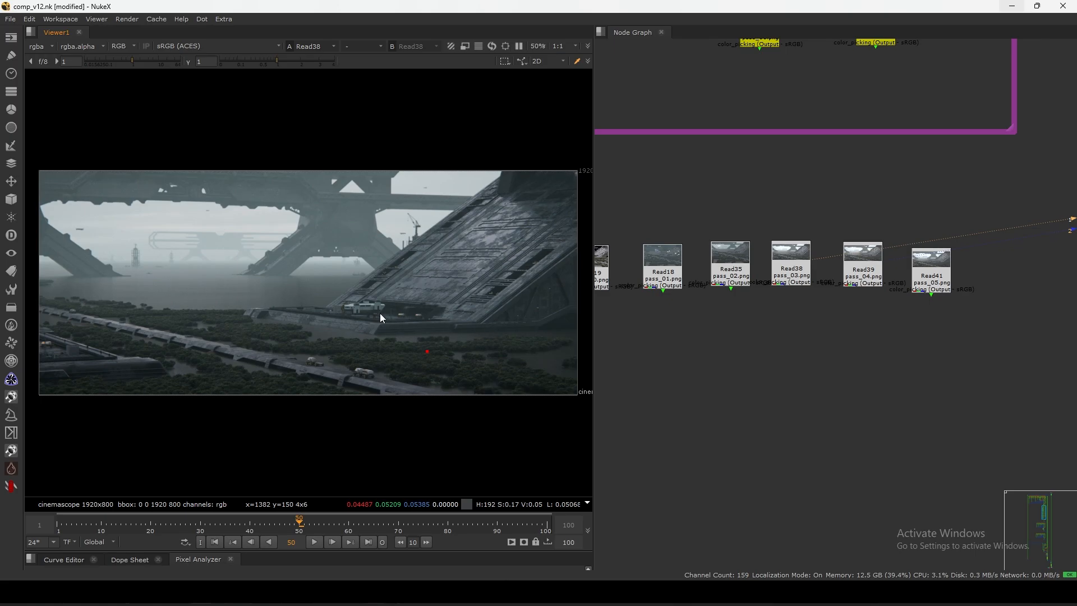
key("1")
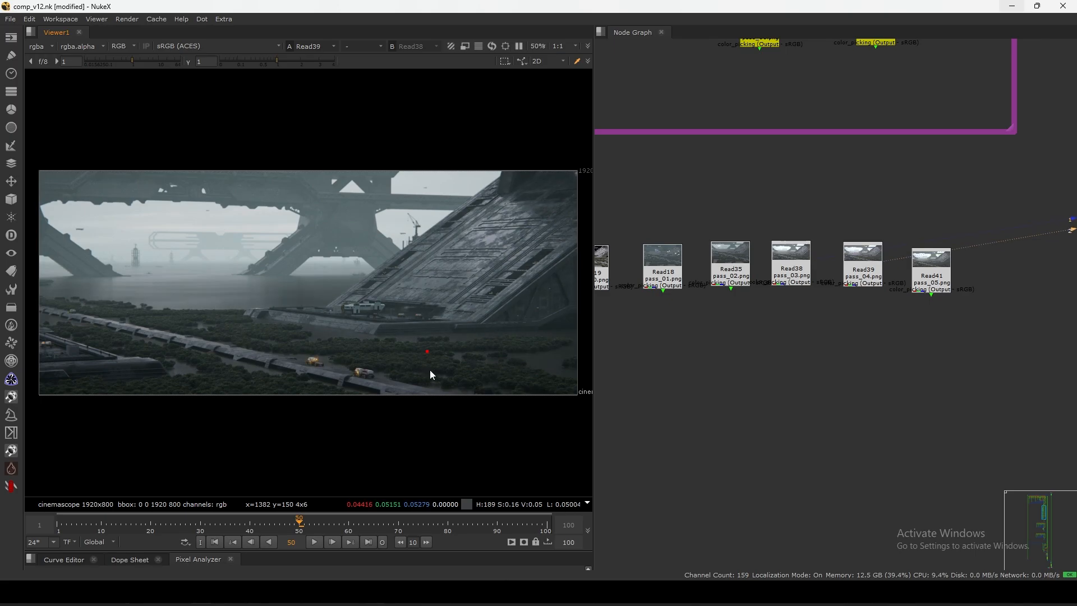
Compare pass_04 in Read39 with pass_05 in Read41.
middle_click_drag(809, 318, 741, 322)
left_click_drag(868, 272, 876, 268)
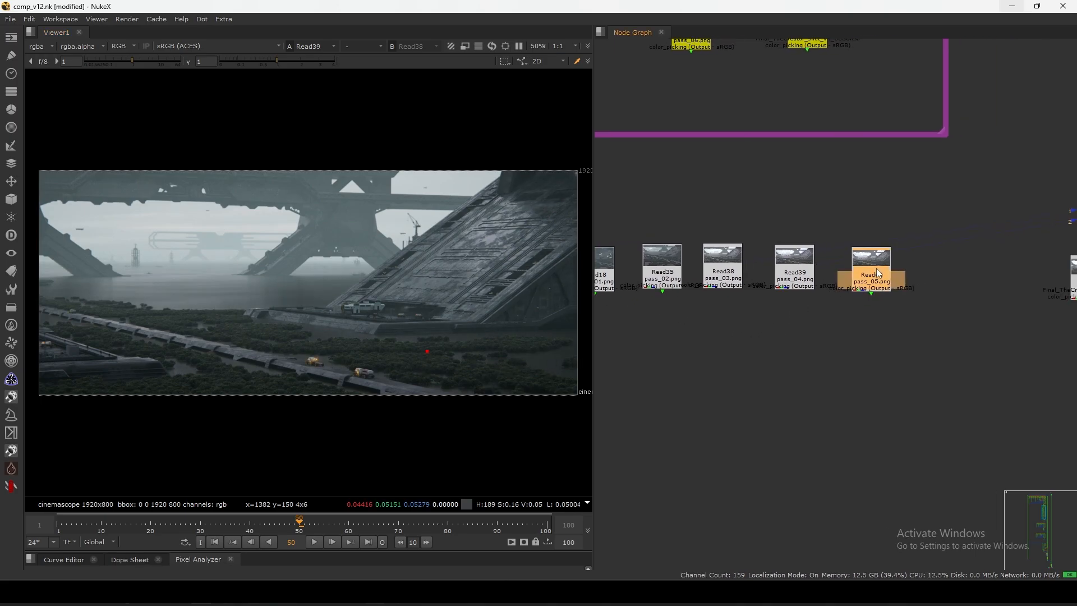
key("2")
left_click(802, 275)
key("1")
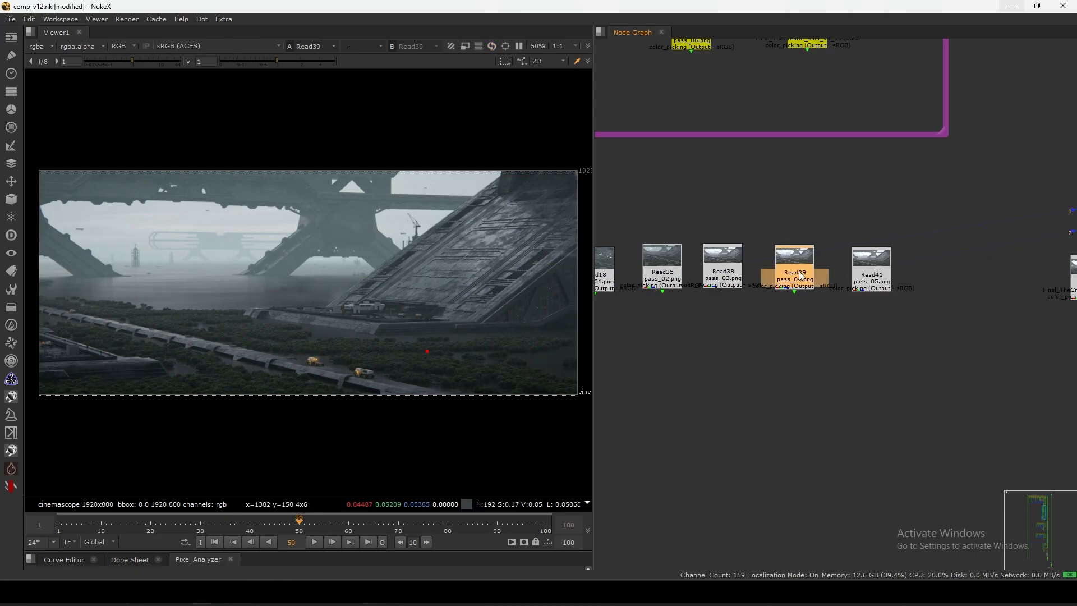
left_click(871, 270)
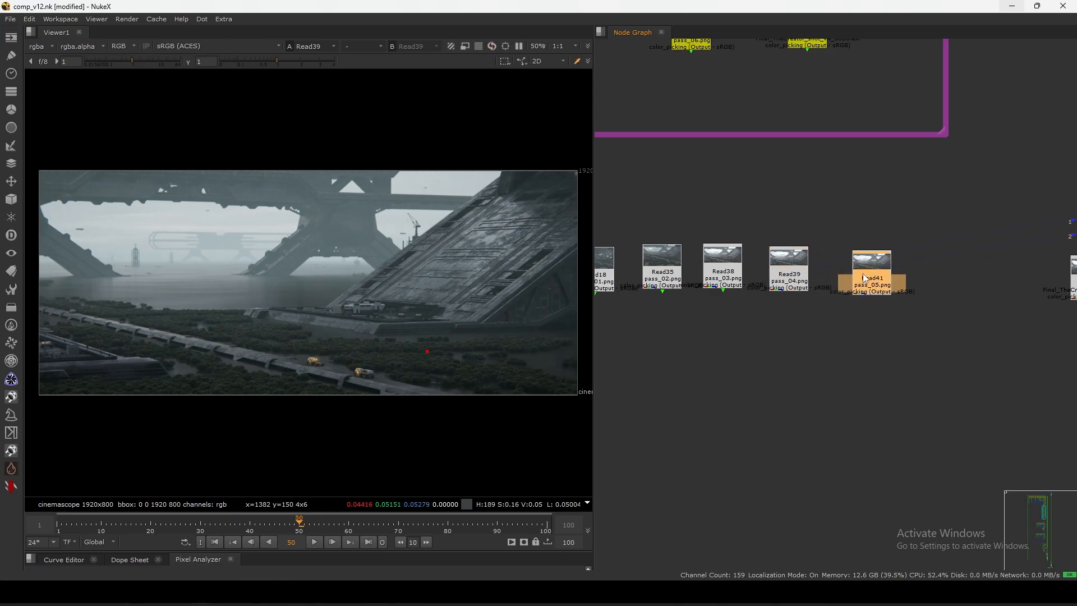
key("1")
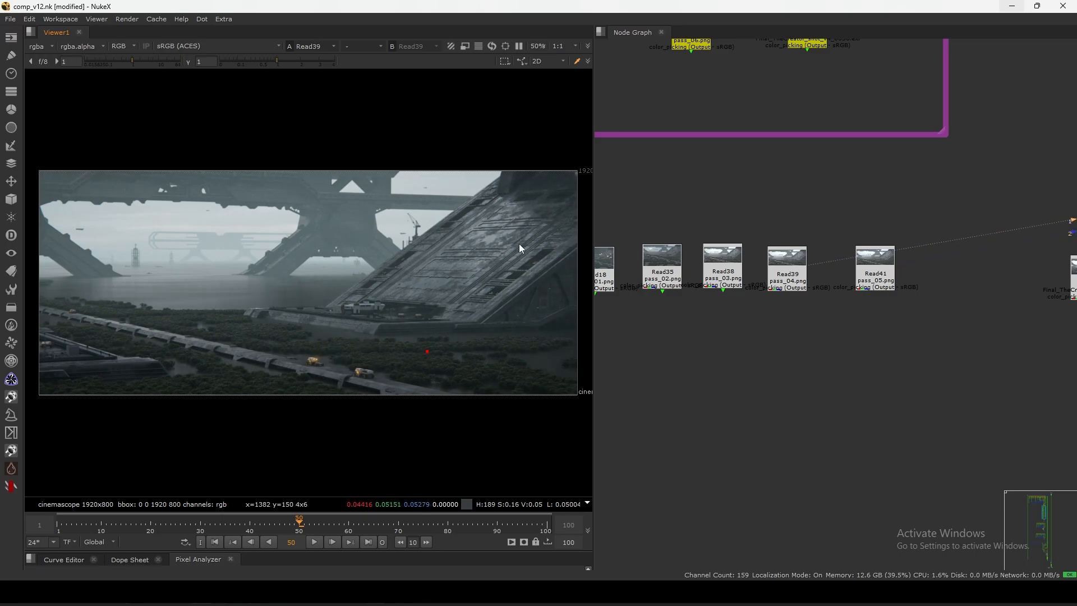
scroll(763, 289, "down", 3)
left_click(886, 274)
key("1")
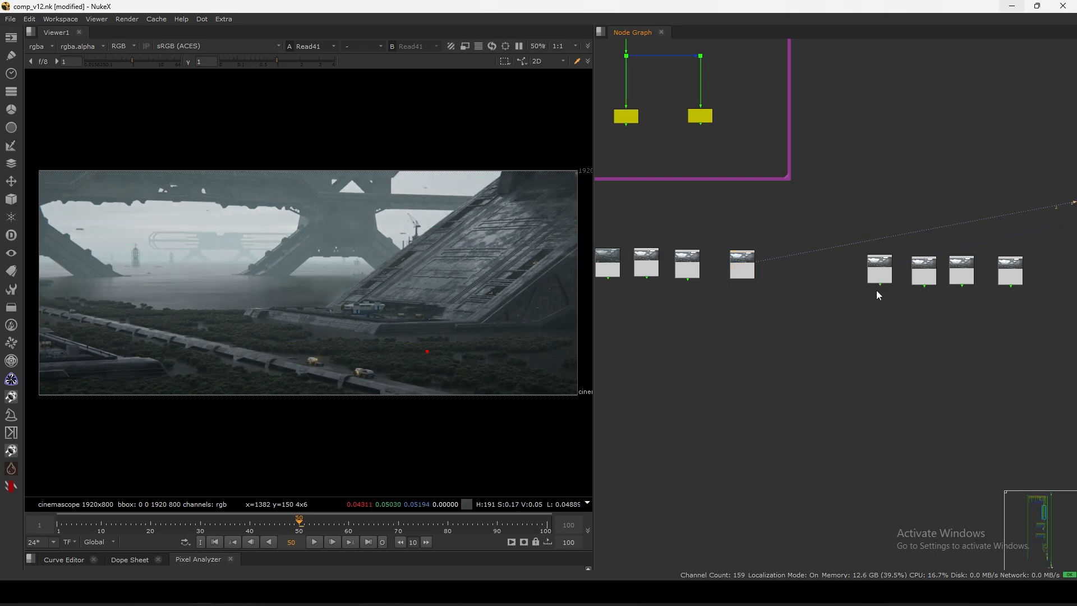
View the rendered sequence in Read48, play it from frame 1, and stop playback at frame 33.
left_click(314, 543)
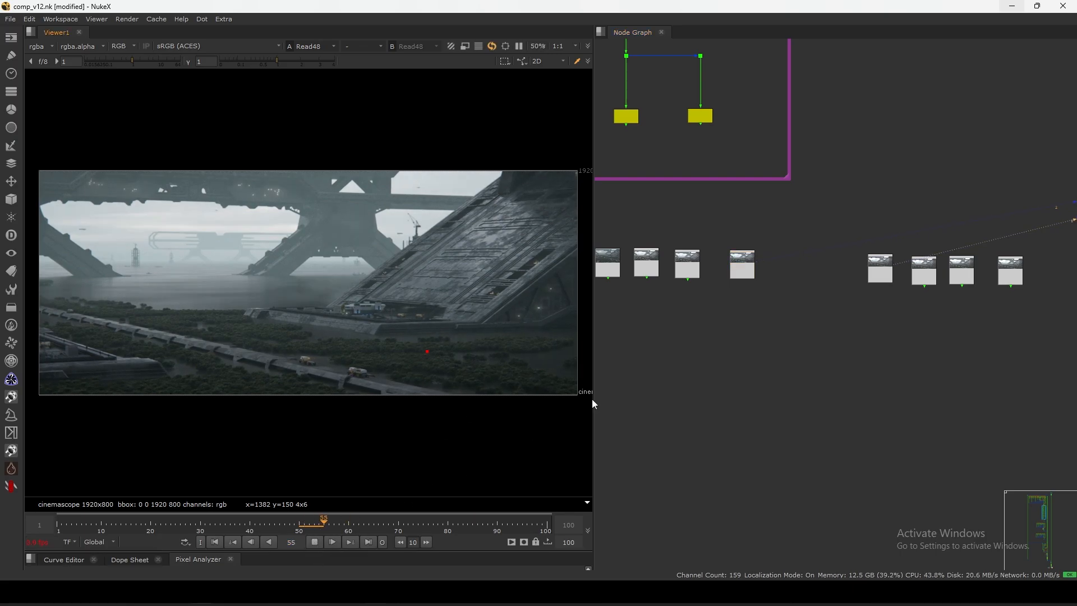
left_click(215, 542)
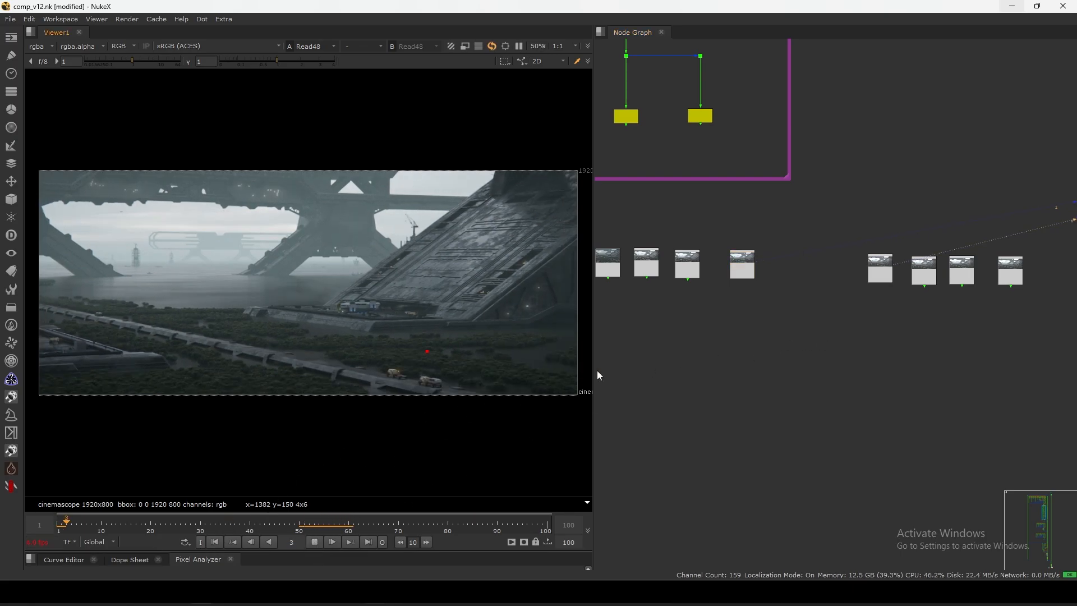
scroll(770, 300, "up", 2)
left_click_drag(771, 303, 761, 308)
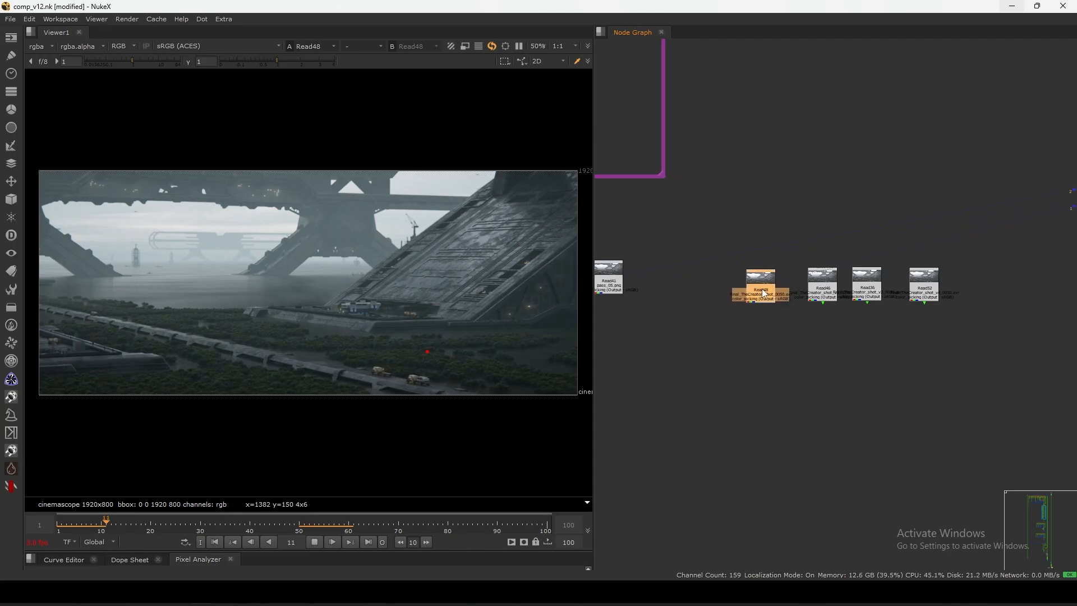
left_click_drag(996, 237, 797, 330)
mouse_move(824, 300)
left_mouse_down()
mouse_move(876, 292)
mouse_move(827, 288)
mouse_move(872, 274)
mouse_move(834, 284)
left_mouse_up()
scroll(834, 299, "up", 2)
left_click(874, 314)
left_click(315, 542)
Step through the rendered shot versions in Read46, Read36 and Read52, and compare them with Read48.
left_click_drag(745, 287, 744, 282)
left_click(771, 278)
left_click(832, 280)
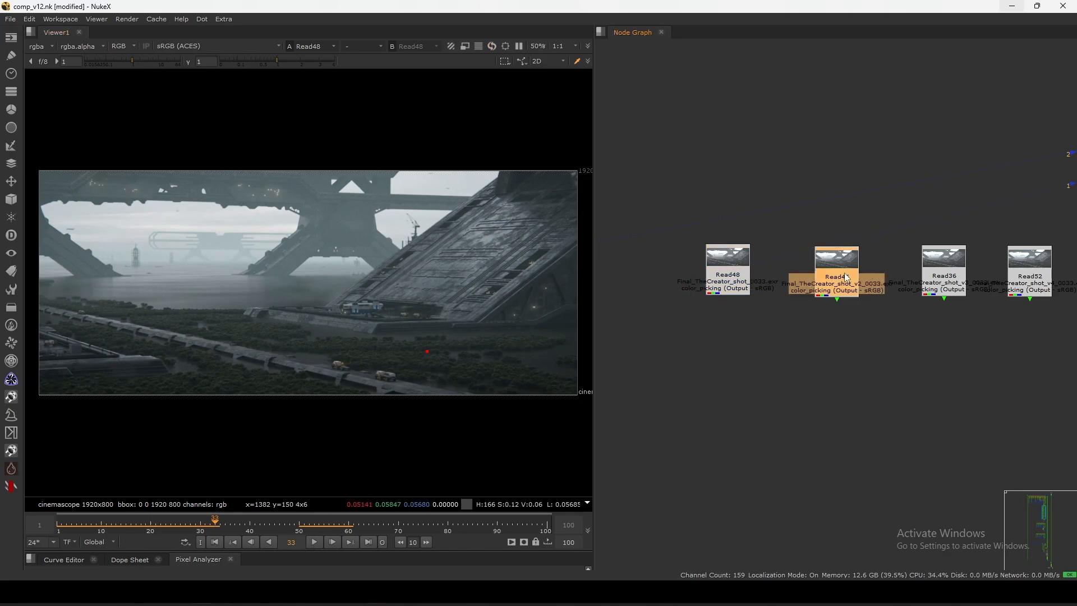
key("2")
left_click(885, 318)
middle_click_drag(897, 322, 817, 353)
key("1")
left_click(904, 284)
key("2")
left_click(927, 327)
left_click_drag(892, 306, 940, 312)
middle_click_drag(700, 330, 778, 323)
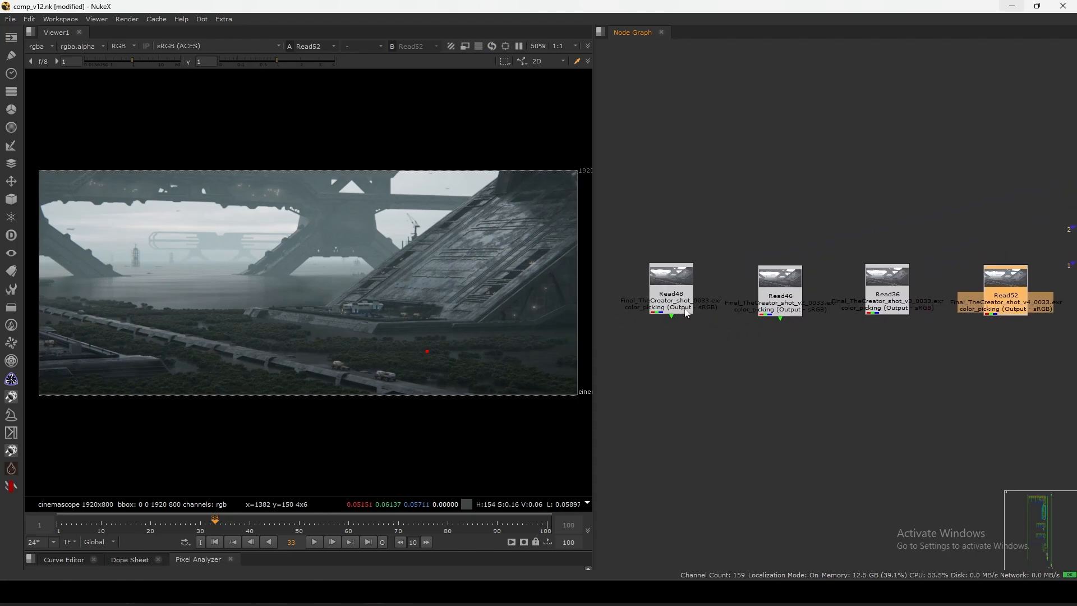
left_click(677, 308)
key("1")
left_click(721, 320)
Compare pass_00 in Read19 with the final render in Read52, and view the final render at frame 23.
scroll(992, 295, "down", 5)
left_click(744, 279)
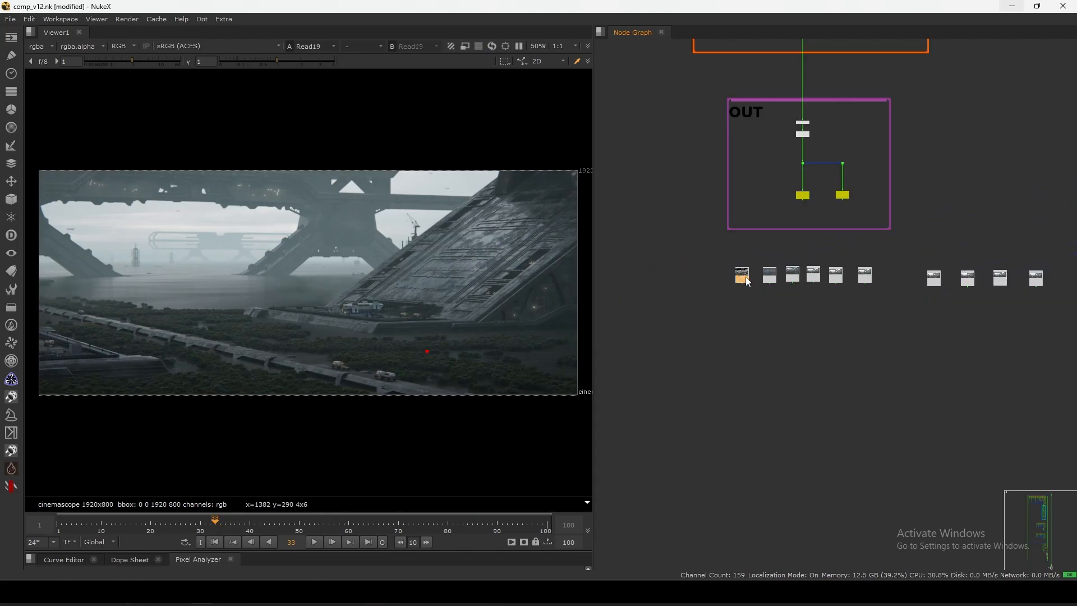
key("1")
middle_click_drag(945, 299, 868, 311)
scroll(941, 290, "up", 3)
left_click(971, 289)
key("2")
left_click(958, 251)
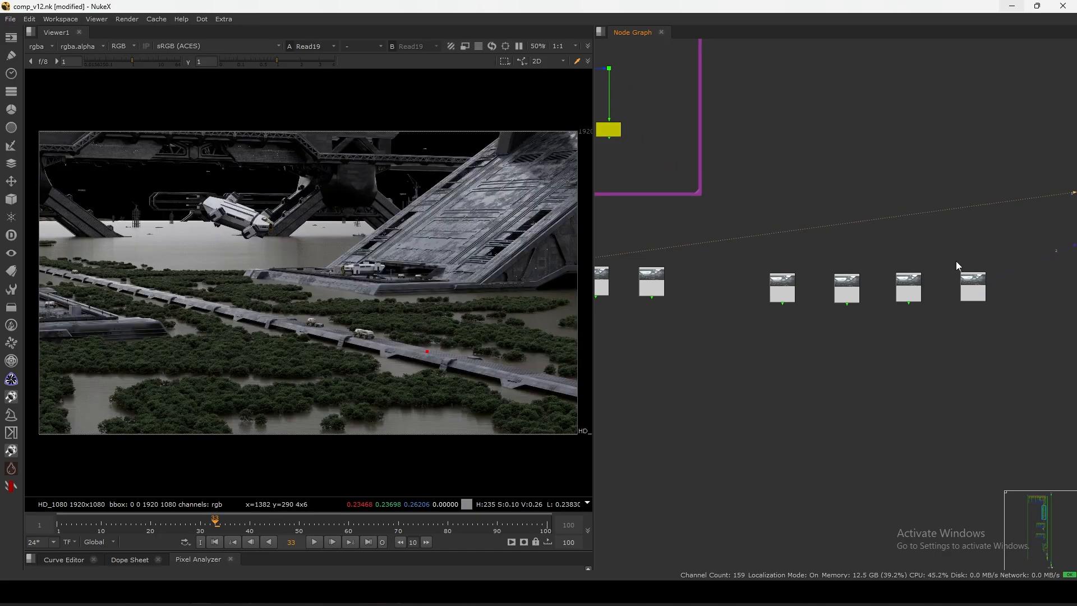
left_click(187, 527)
left_click(166, 528)
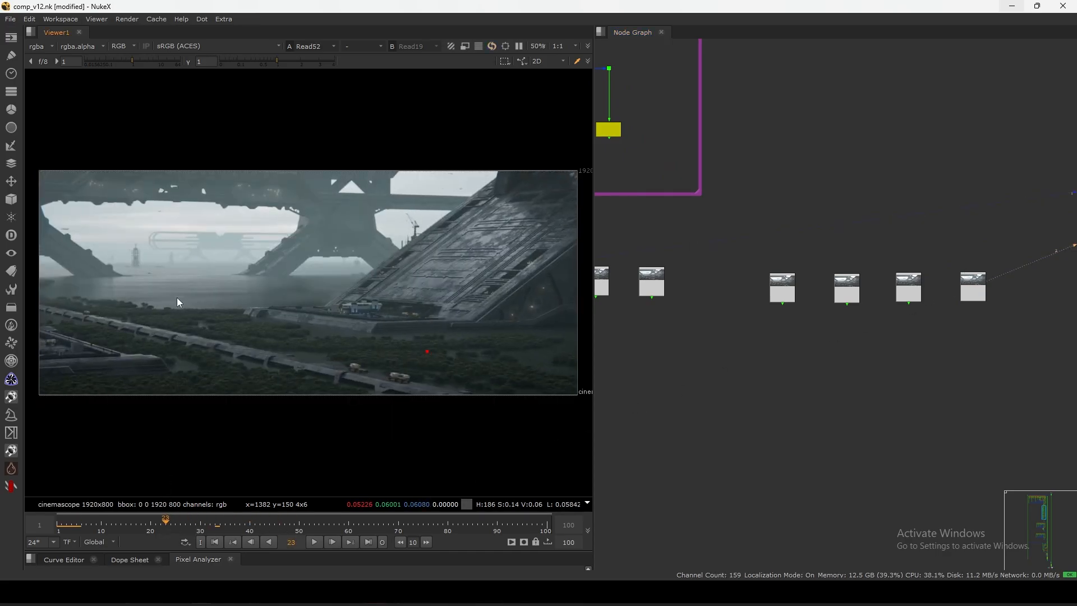
View the saved passes pass_03 in Read38 and pass_04 in Read39 again.
middle_click_drag(611, 294, 827, 270)
left_click(806, 263)
key("1")
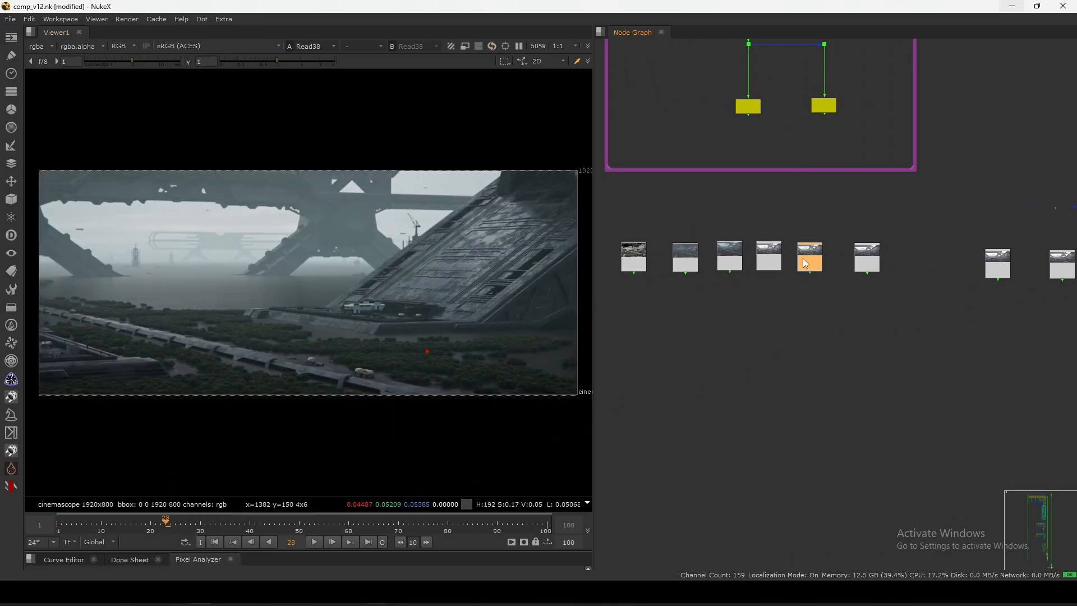
left_click(755, 285)
Locate the P_Ramp position node beside Cryptomatte7 in the upper part of the comp and view its mask.
scroll(767, 262, "down", 5)
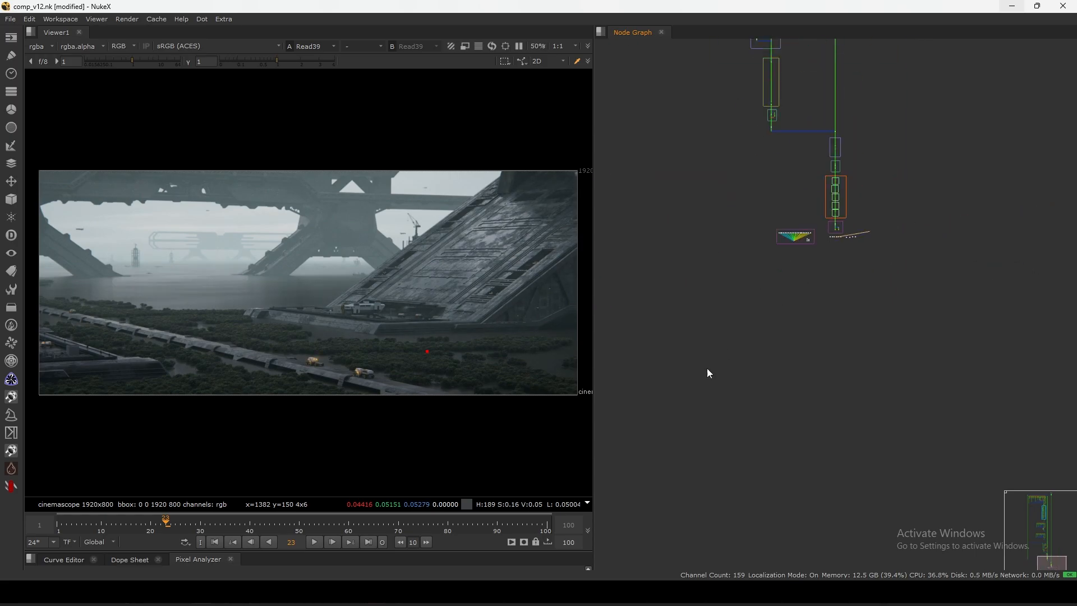
scroll(756, 313, "up", 3)
scroll(887, 230, "up", 6)
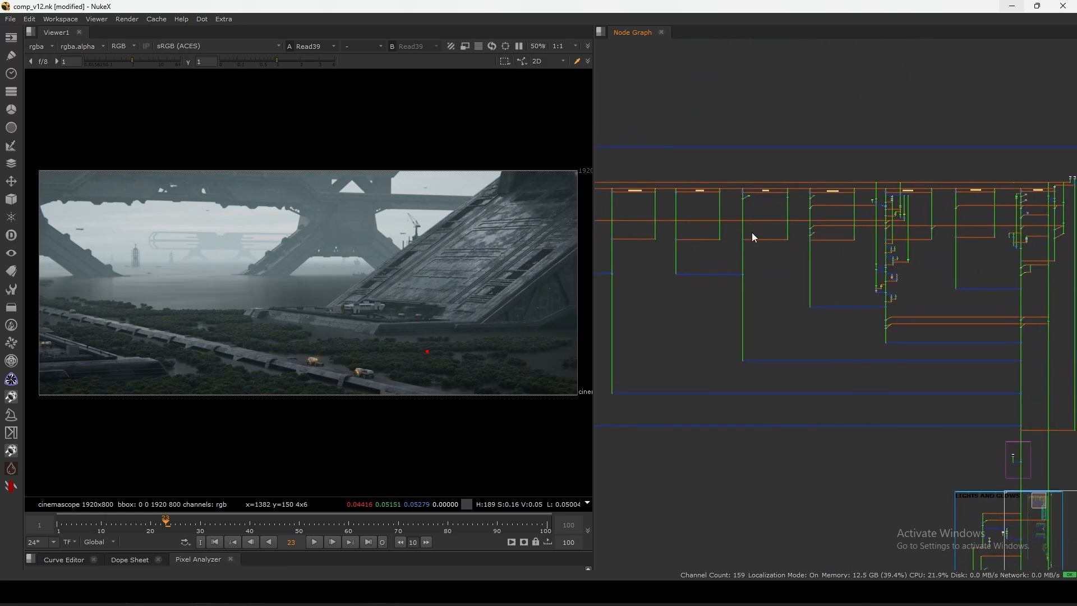
scroll(907, 209, "up", 4)
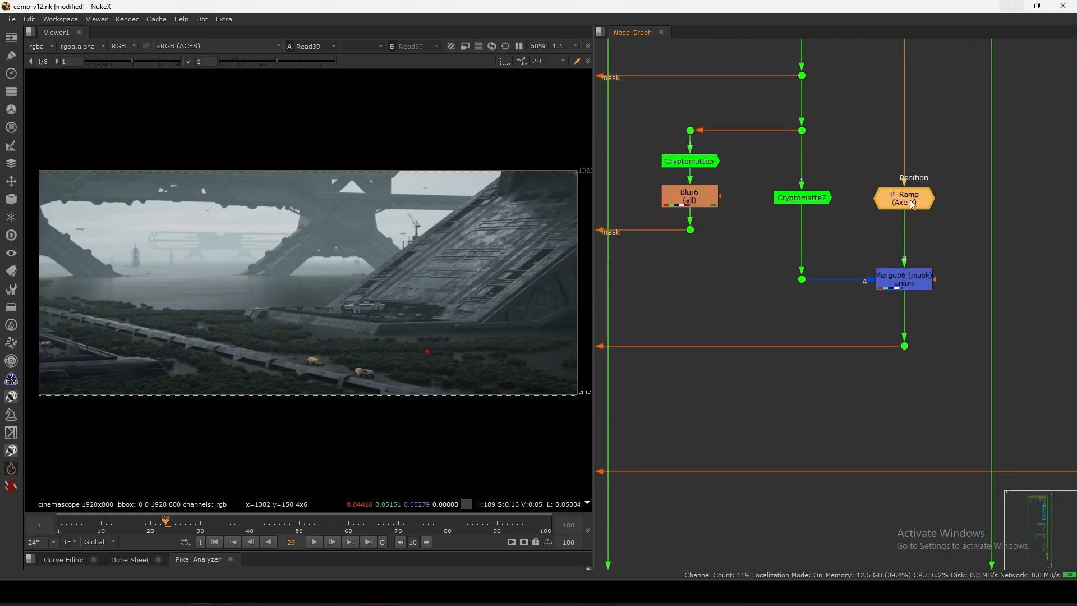
left_click_drag(907, 233, 906, 236)
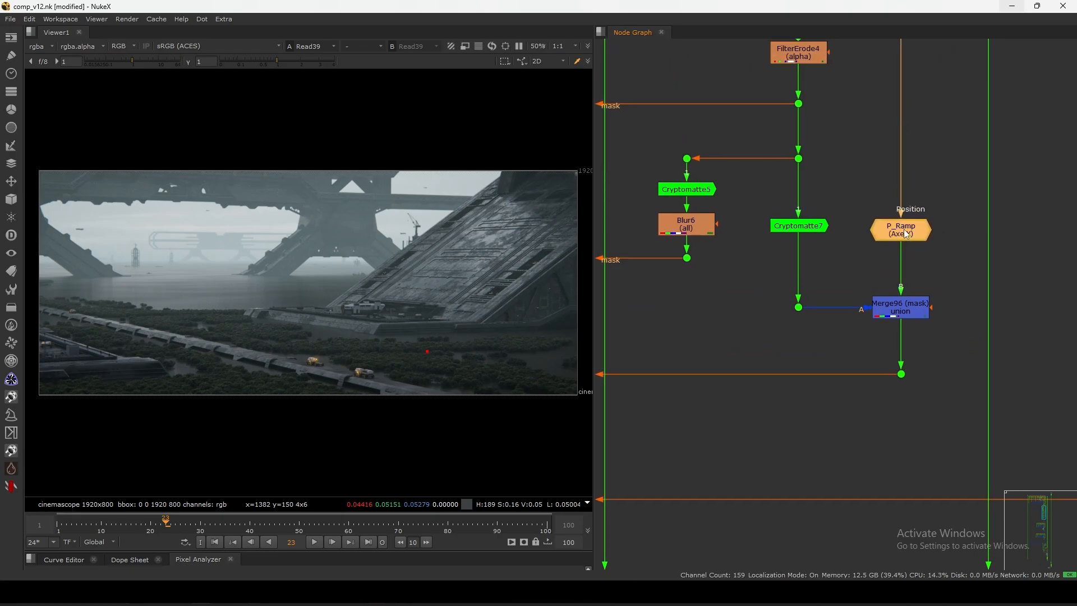
key("1")
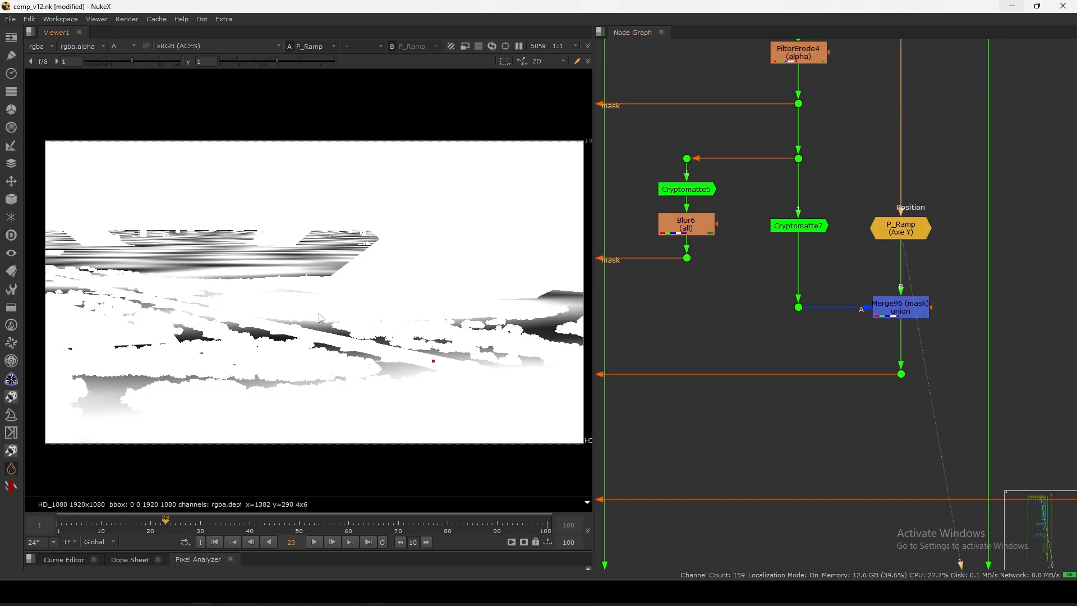
Try the X and Z axes in the P_Ramp settings, and set the axis back to Y.
double_click(900, 231)
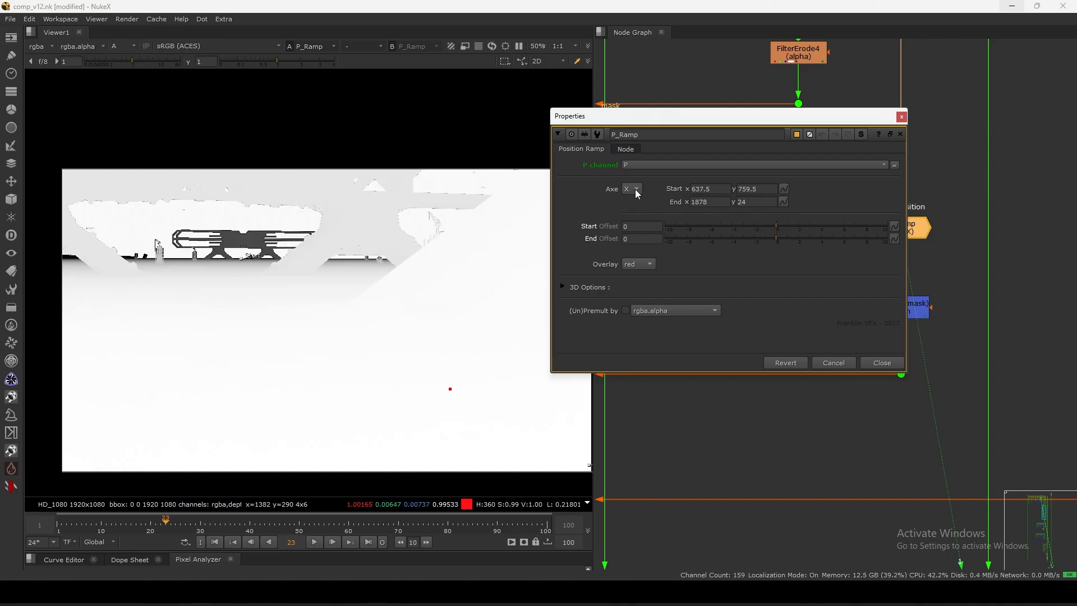
left_click(640, 212)
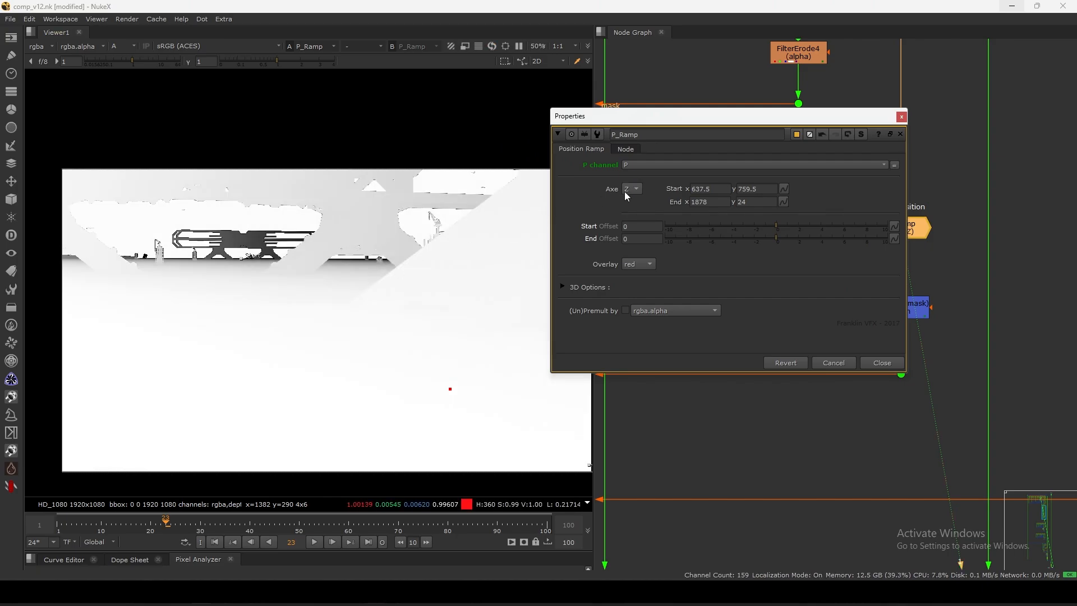
left_click(641, 179)
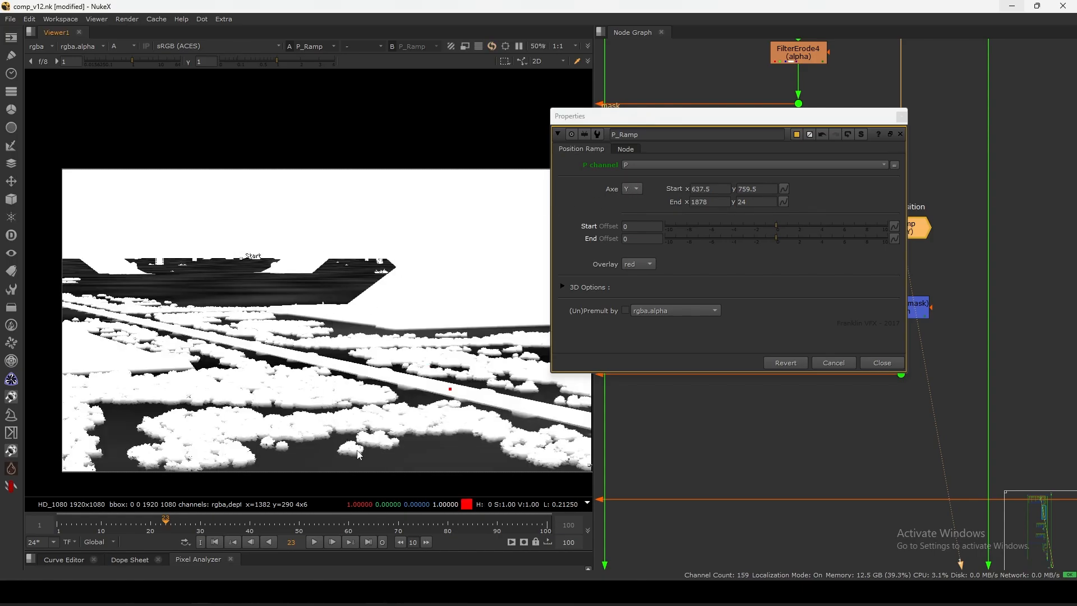
Examine the Y-axis position ramp up close and in full frame, and view the combined mask in Merge96.
middle_click_drag(360, 455, 373, 327)
scroll(384, 321, "up", 4)
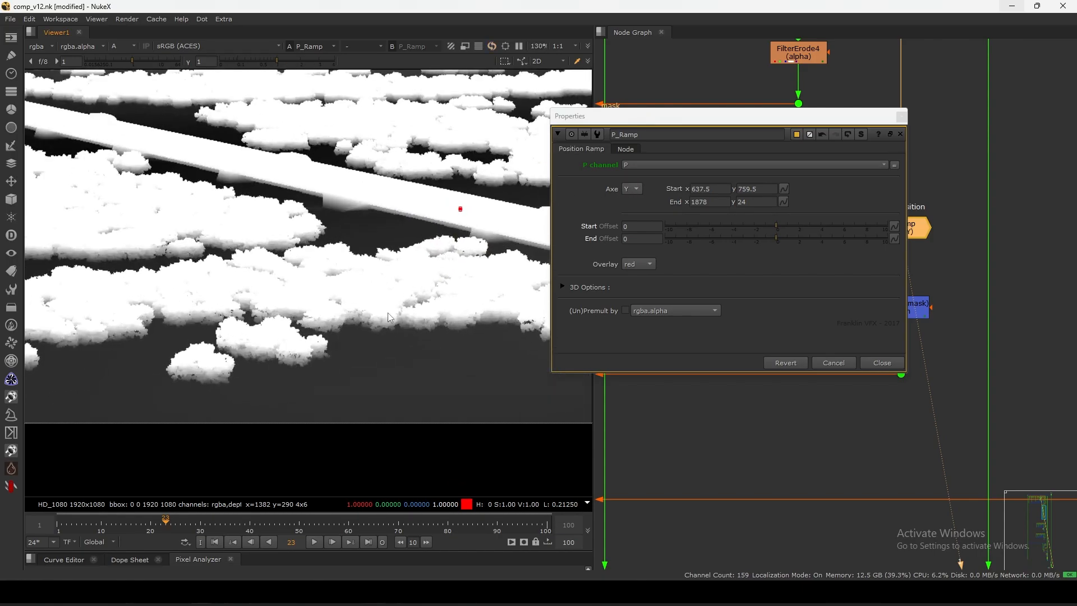
key("f")
key("1")
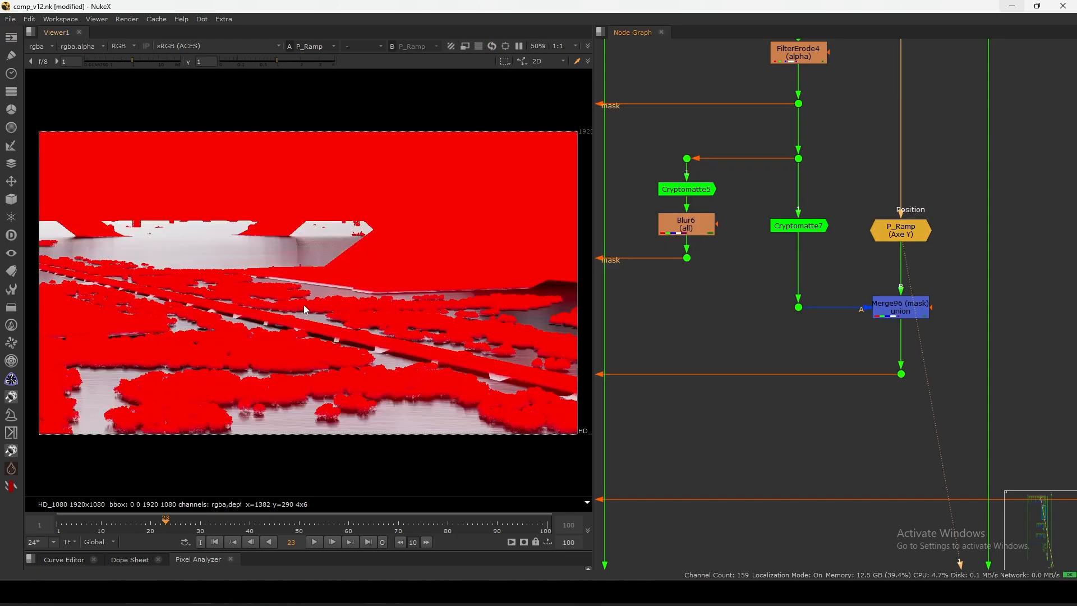
key("a")
key("a")
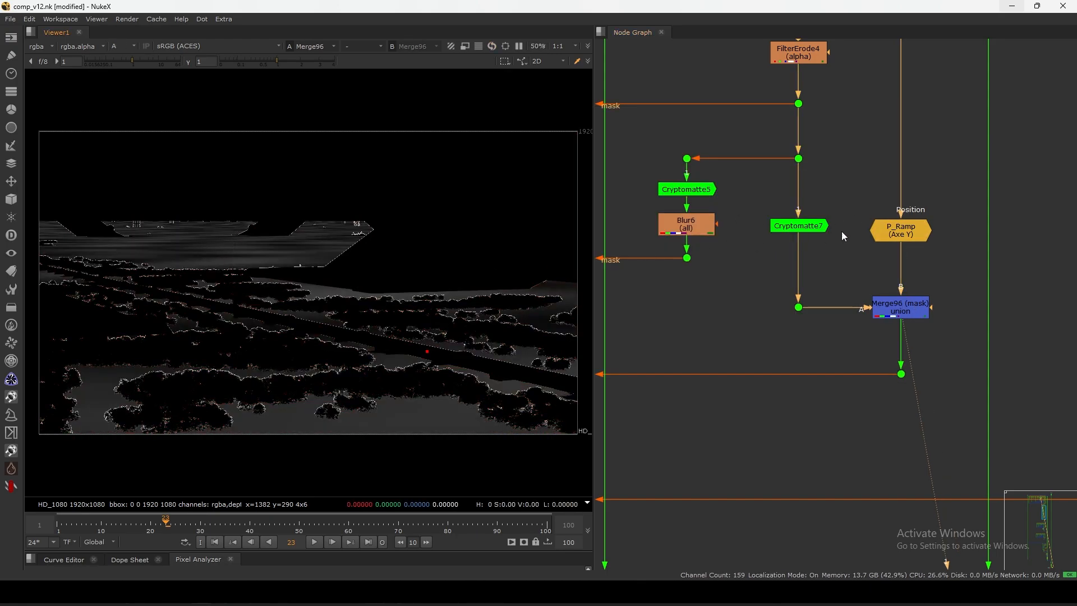
double_click(912, 229)
left_click(902, 117)
View the output of Grade42, which uses the ramp mask, and switch the viewer from alpha to full colour.
scroll(970, 148, "down", 5)
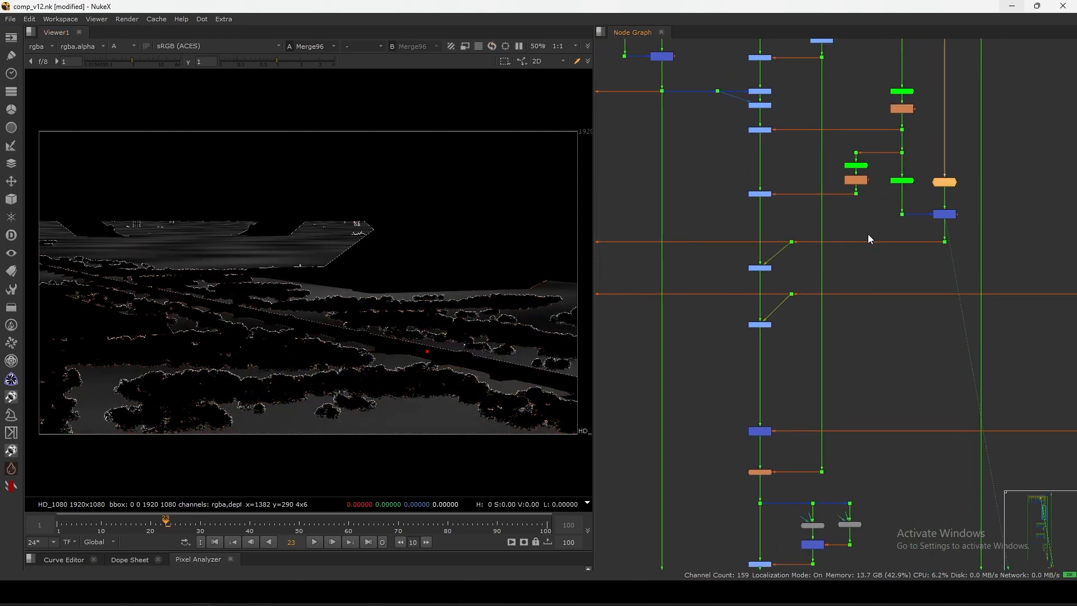
left_click_drag(744, 278, 789, 258)
key("1")
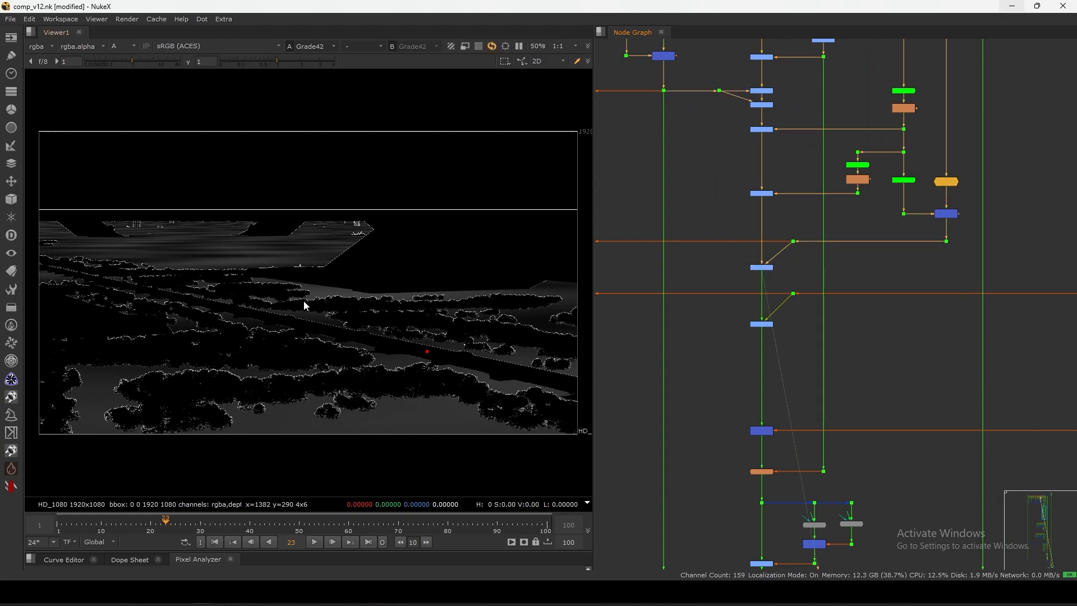
key("a")
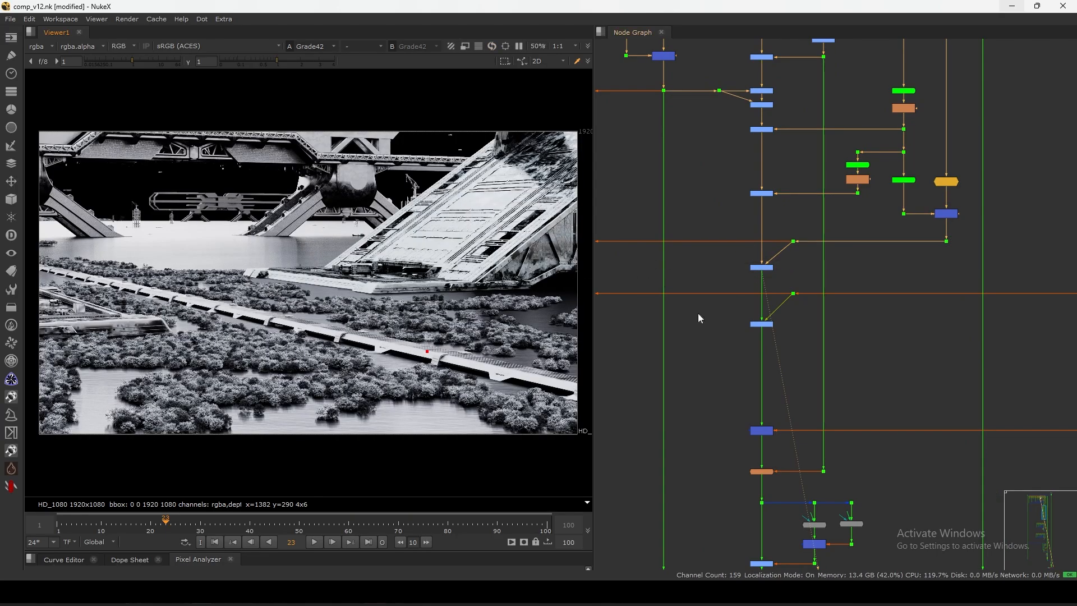
scroll(700, 318, "down", 10)
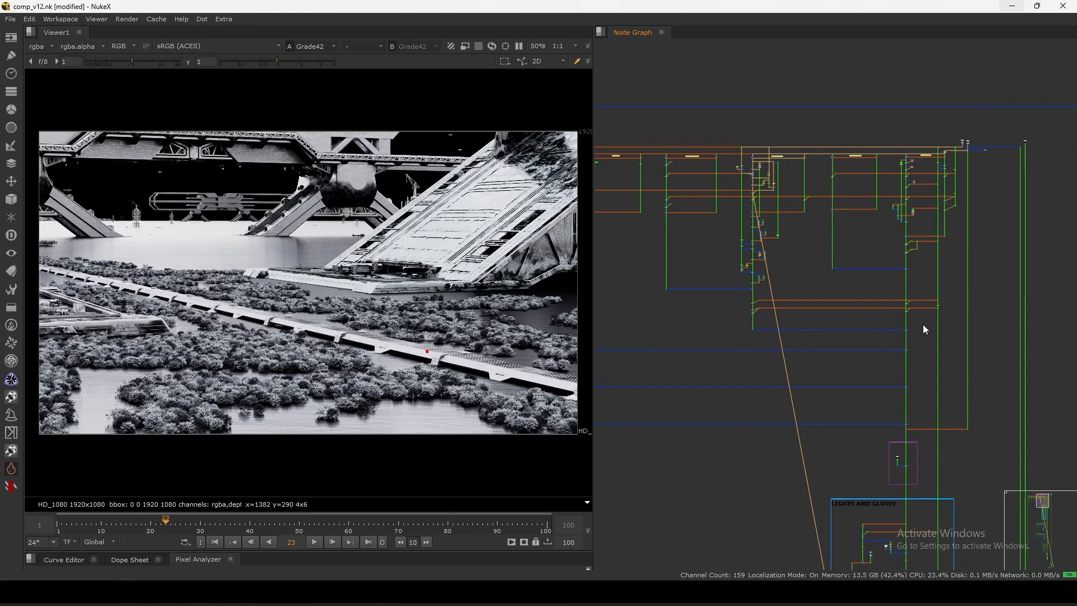
View the output of Merge27 and locate the disabled grade masked through Invert2 further up the branch.
left_click(915, 427)
key("1")
scroll(757, 211, "up", 5)
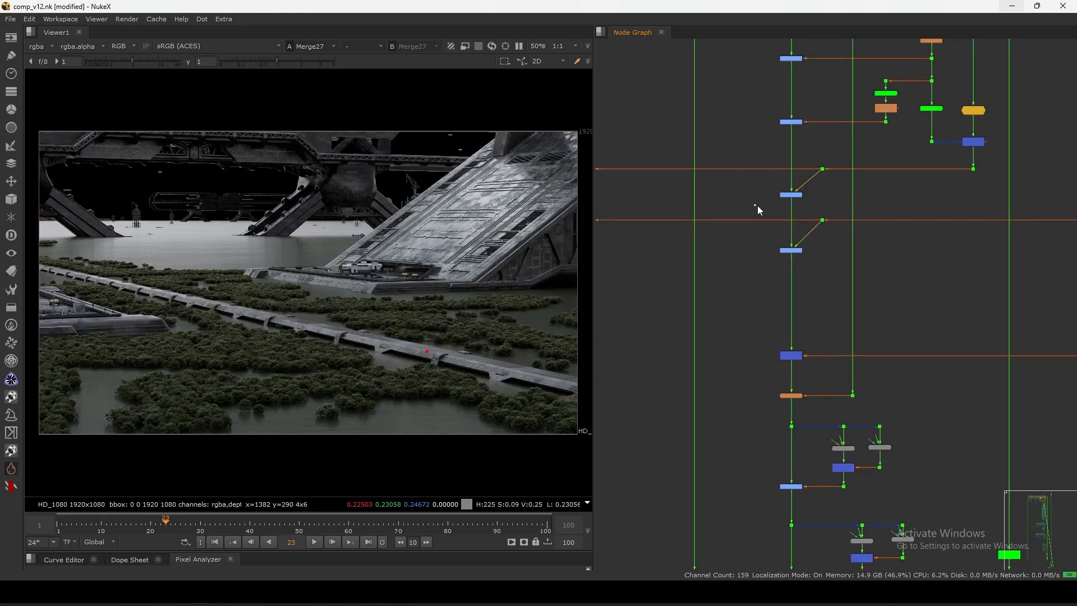
scroll(817, 180, "up", 5)
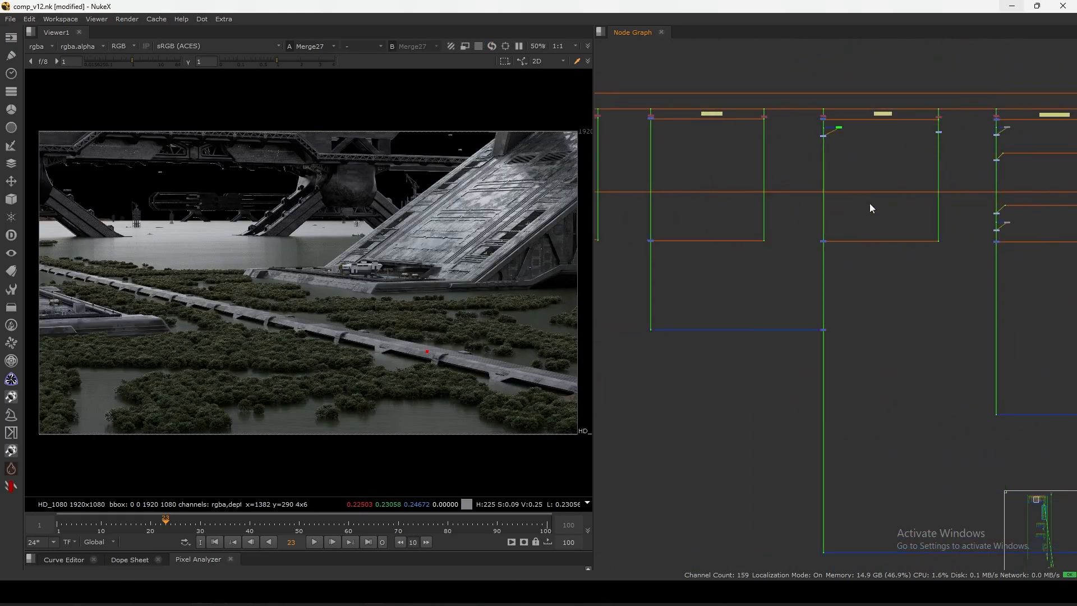
scroll(740, 208, "down", 5)
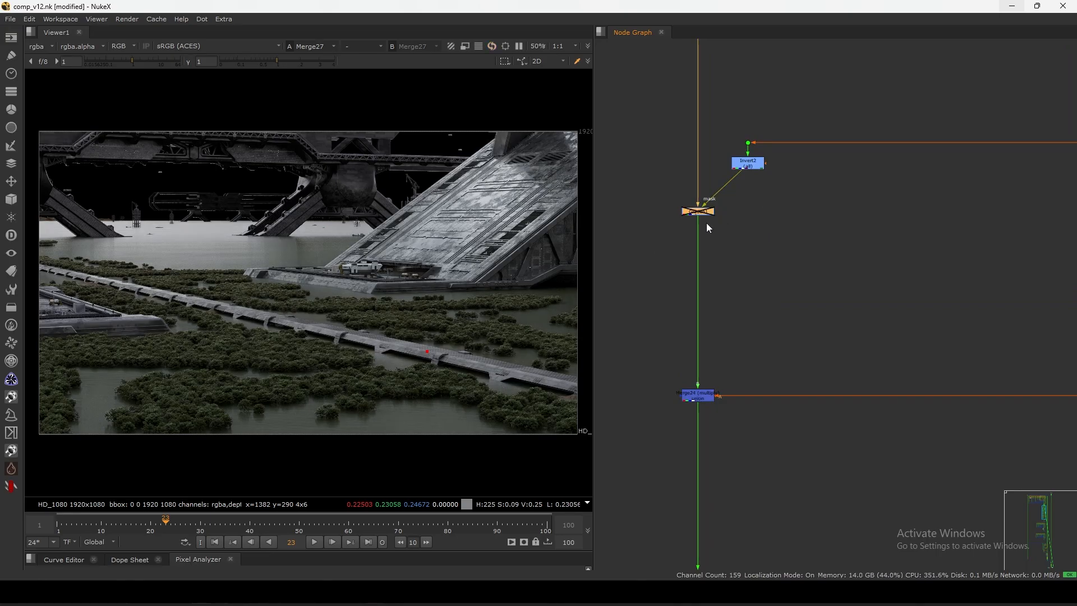
Enable the grade masked through Invert2 and check its effect on the distant water and the full frame.
scroll(328, 225, "up", 5)
middle_click_drag(247, 265, 527, 290)
scroll(430, 289, "up", 2)
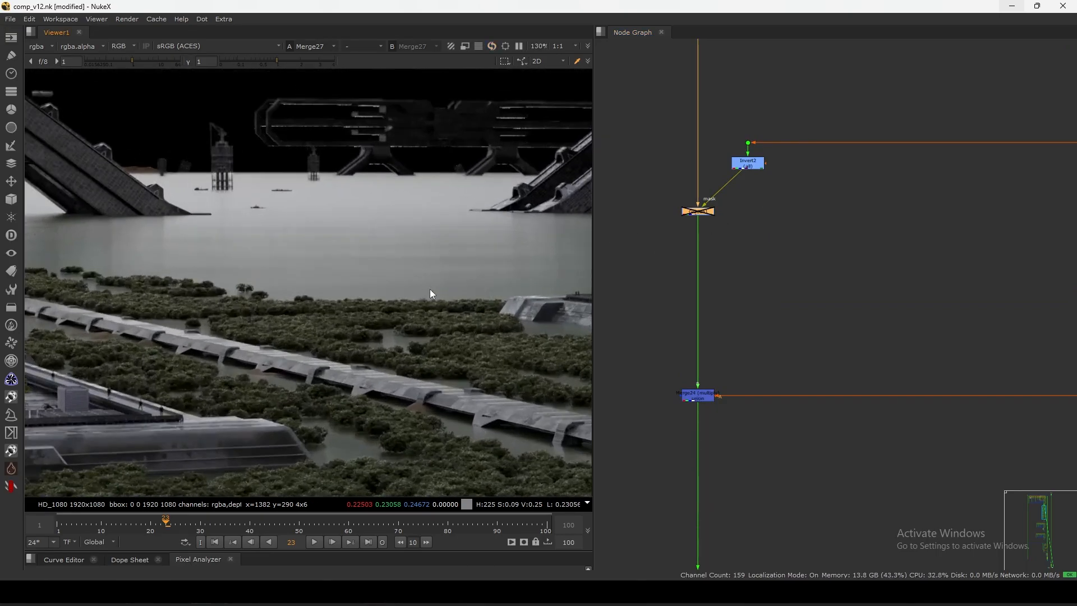
key("d")
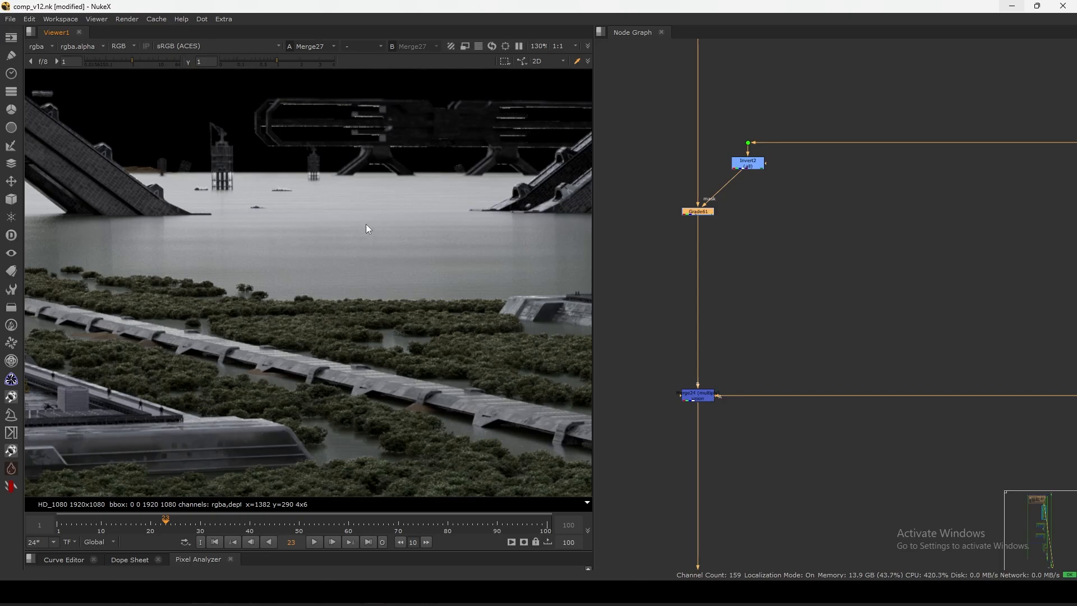
key("f")
View the output of Dot138 below the LIGHTS AND GLOWS group, in full colour instead of alpha.
scroll(797, 270, "down", 5)
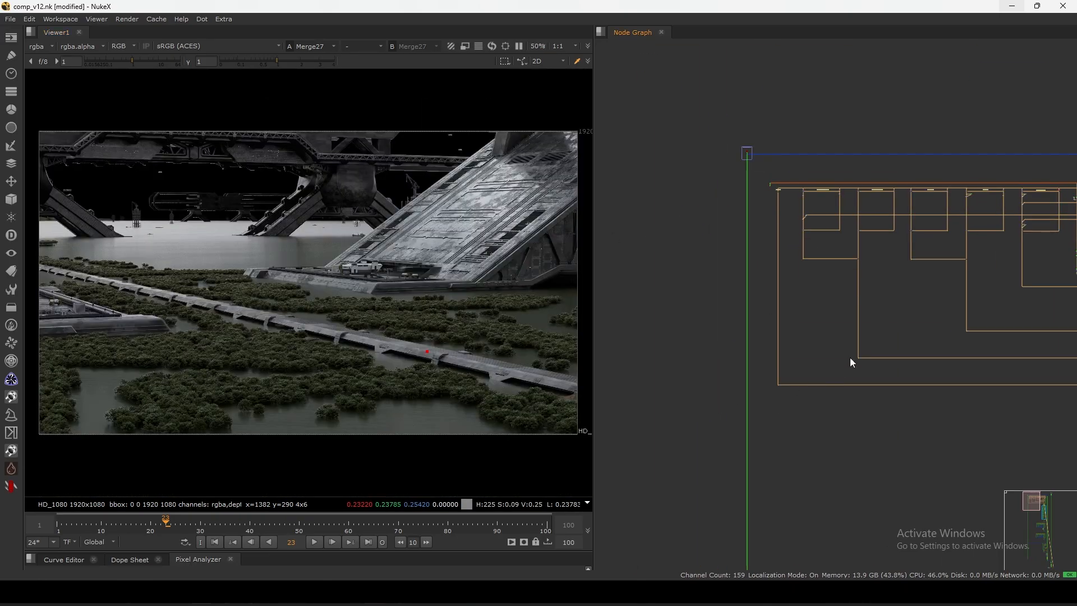
middle_click_drag(850, 358, 663, 259)
middle_click_drag(911, 315, 826, 235)
middle_click_drag(895, 363, 868, 199)
middle_click_drag(898, 387, 871, 278)
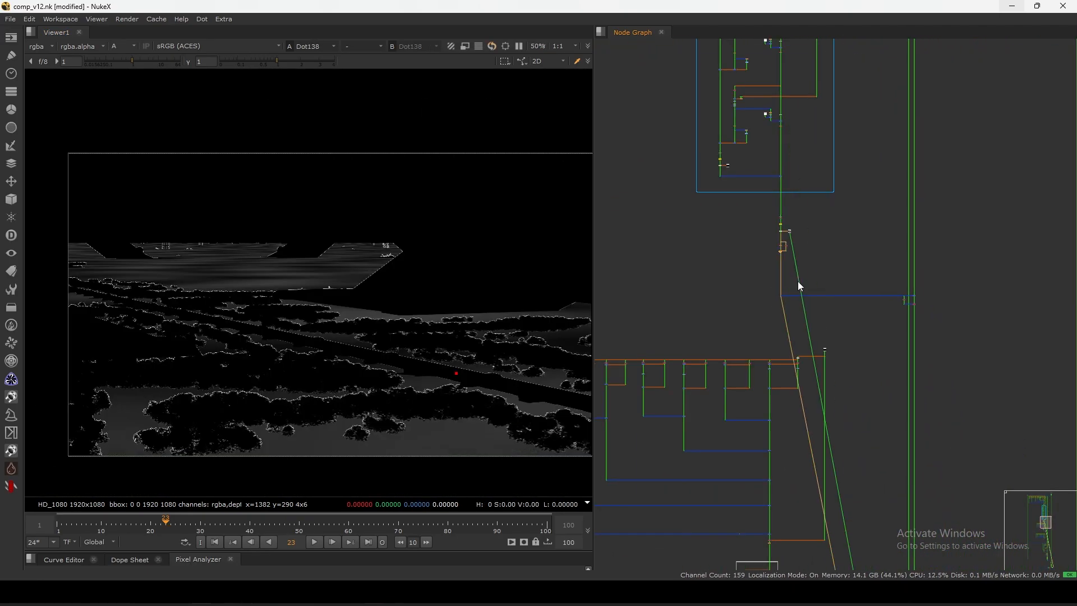
scroll(798, 231, "up", 2)
key("a")
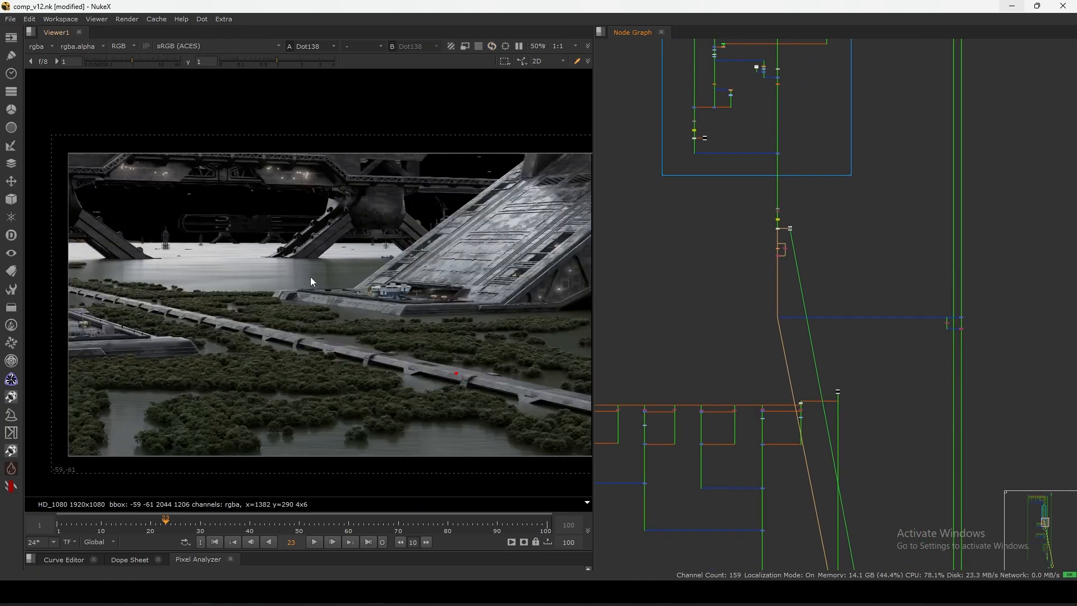
View the saved pass_05.png and the last rendered version, Read52, below the OUT group.
middle_click_drag(885, 275, 864, 266)
scroll(864, 267, "down", 5)
middle_click_drag(872, 426, 867, 270)
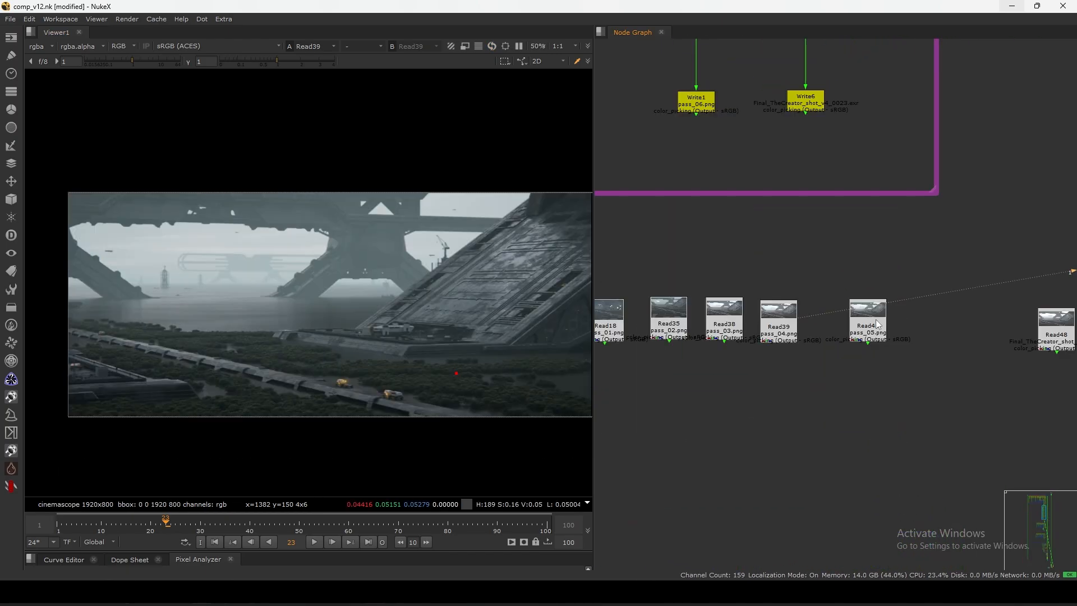
left_click(876, 311)
key("1")
scroll(813, 328, "down", 5)
scroll(893, 342, "up", 3)
left_click(959, 316)
key("1")
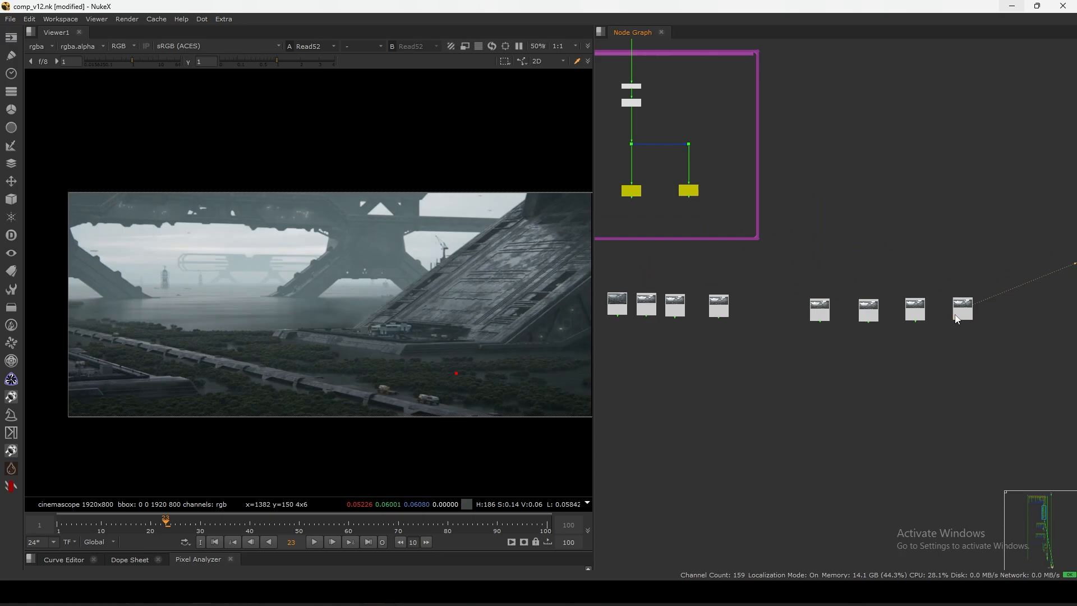
Review the Read52 render in full beside the whole comp graph, and clear the pixel sample from the render.
scroll(920, 364, "down", 5)
scroll(918, 330, "down", 6)
mouse_move(875, 370)
middle_mouse_down()
mouse_move(871, 331)
mouse_move(875, 373)
middle_mouse_up()
scroll(882, 326, "up", 4)
key("f")
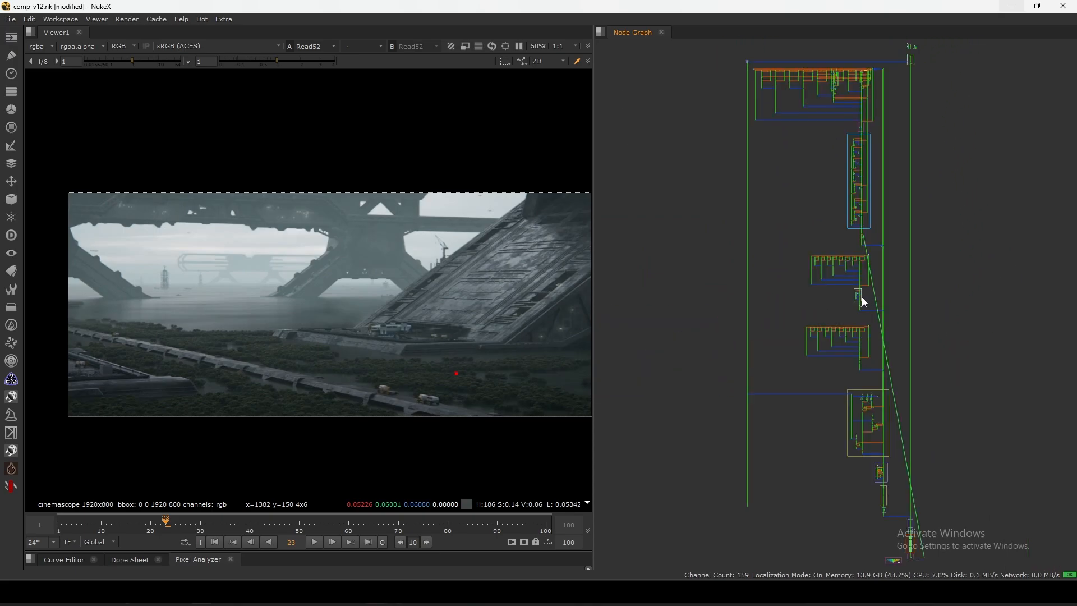
left_click_drag(544, 240, 332, 399)
key("f")
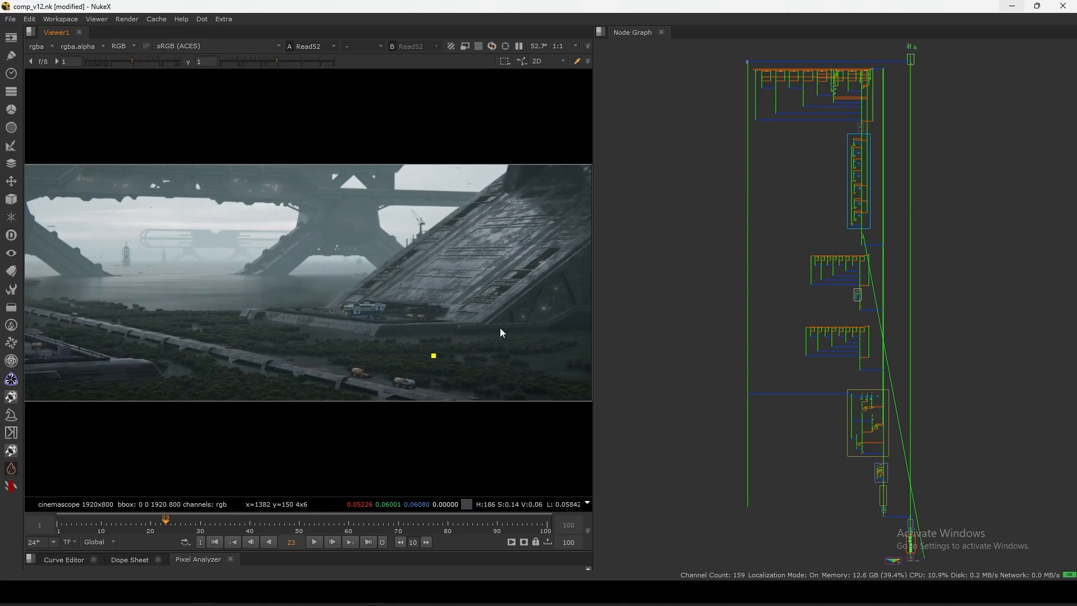
middle_click_drag(940, 204, 937, 213)
middle_click_drag(920, 282, 926, 208)
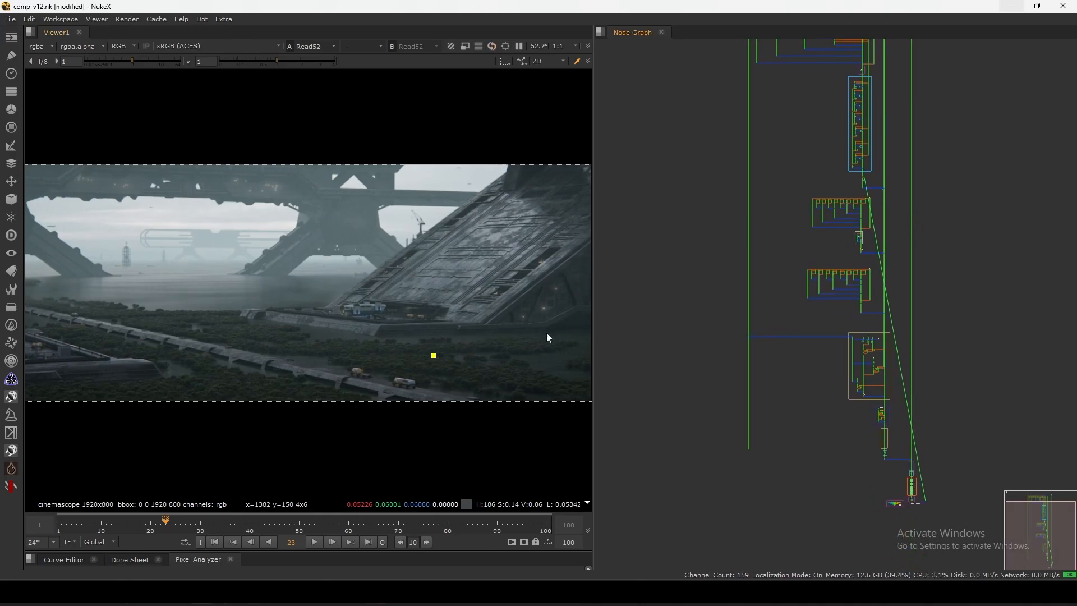
left_click(484, 358, "ctrl")
right_click(506, 334, "ctrl")
Examine the overall node graph layout and the LIGHTS AND GLOWS group in its upper half.
middle_click_drag(874, 289, 854, 250)
middle_click_drag(856, 198, 861, 350)
middle_click_drag(864, 283, 883, 301)
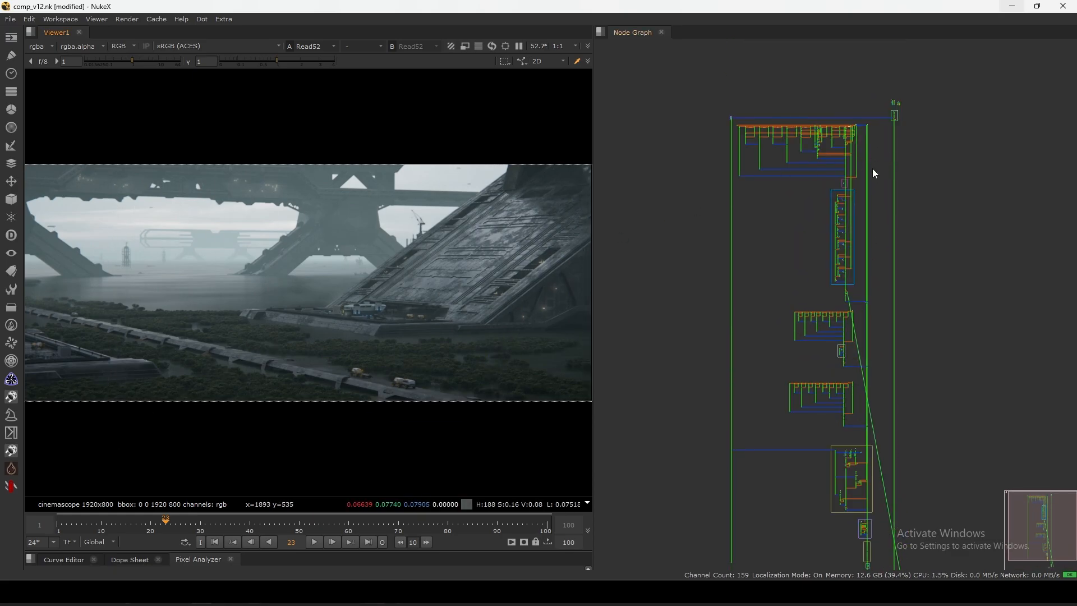
scroll(873, 168, "down", 1)
left_click_drag(942, 91, 683, 567)
left_click(772, 285)
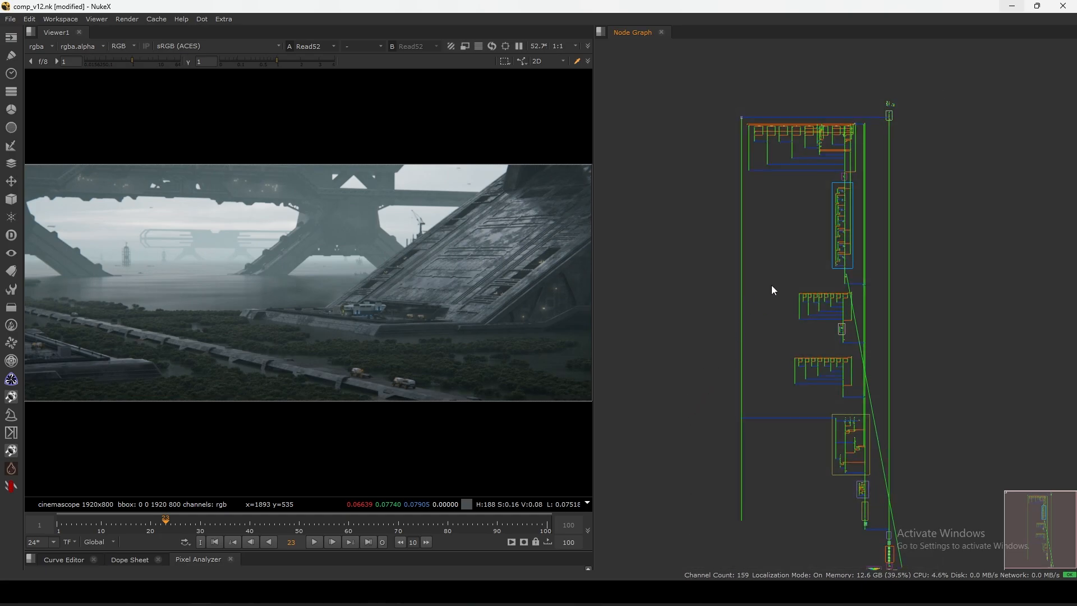
scroll(874, 149, "up", 6)
middle_click_drag(822, 375, 813, 328)
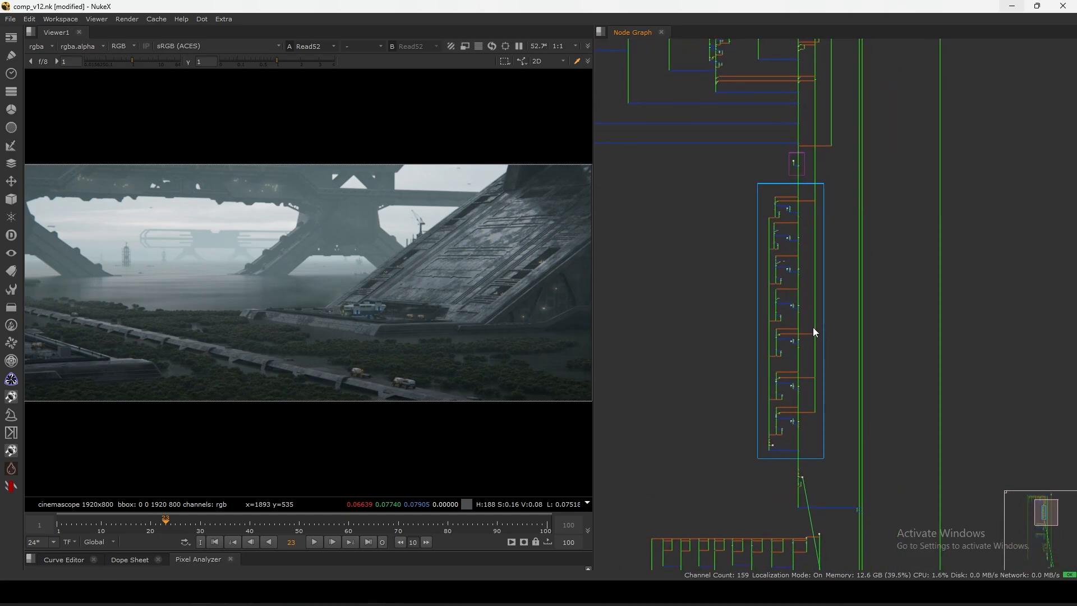
scroll(813, 328, "up", 5)
scroll(833, 304, "up", 1)
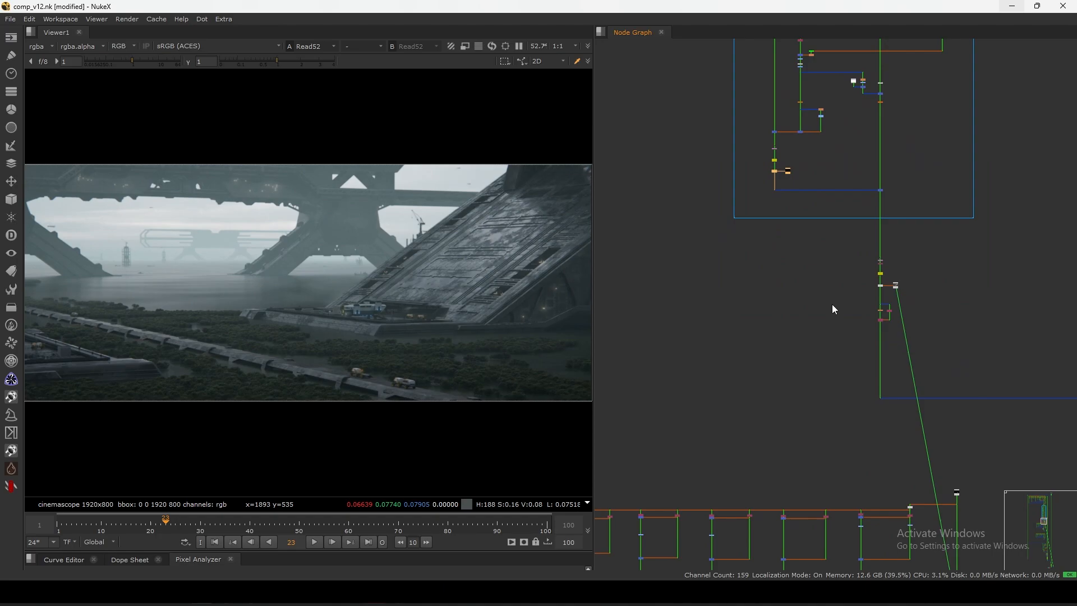
Examine the branches below the LIGHTS AND GLOWS group, down to the end nodes of the large yellow-framed group.
left_click_drag(839, 360, 937, 251)
scroll(926, 269, "down", 5)
middle_click_drag(879, 374, 818, 253)
middle_click_drag(859, 425, 827, 292)
left_click_drag(800, 310, 827, 271)
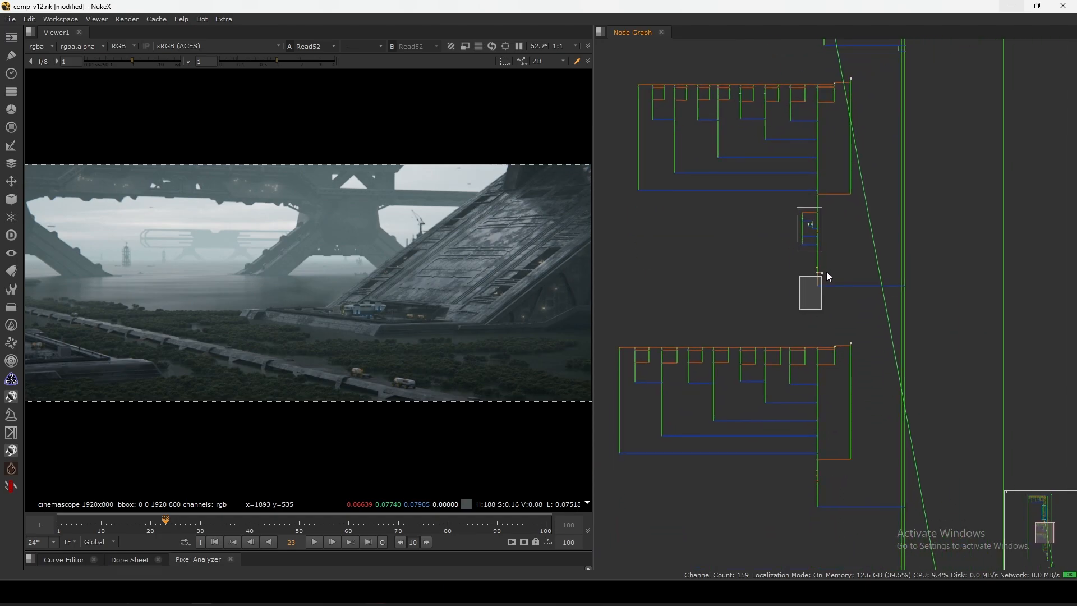
middle_click_drag(823, 375, 816, 189)
middle_click_drag(823, 438, 822, 189)
scroll(831, 383, "up", 2)
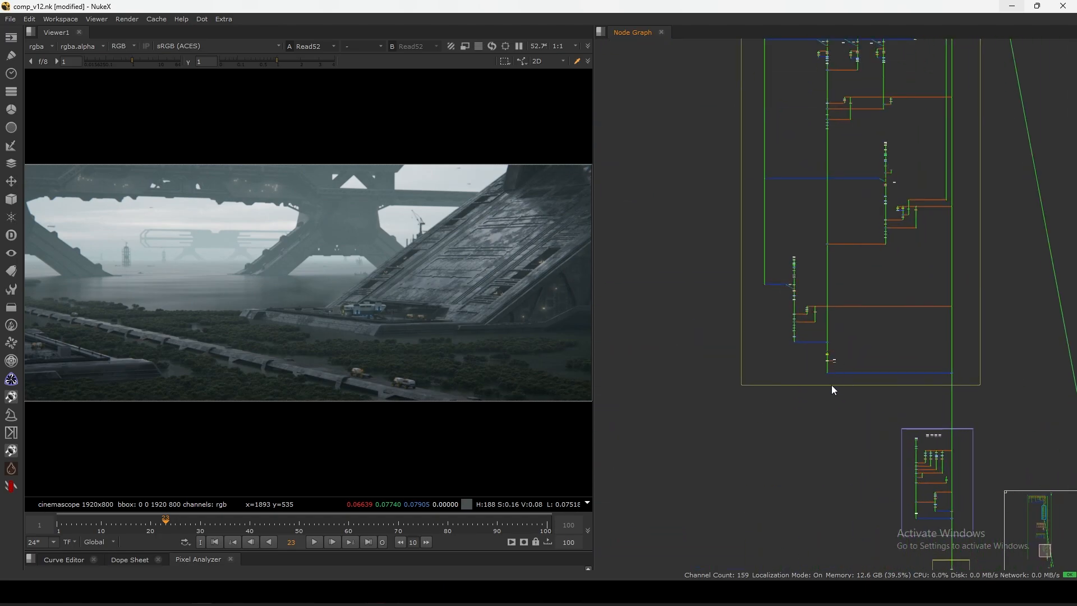
left_click_drag(829, 357, 837, 347)
Examine the DEPTH HAZE group and the CC group below it, down to the end of the comp.
middle_click_drag(905, 528, 836, 308)
scroll(870, 299, "up", 3)
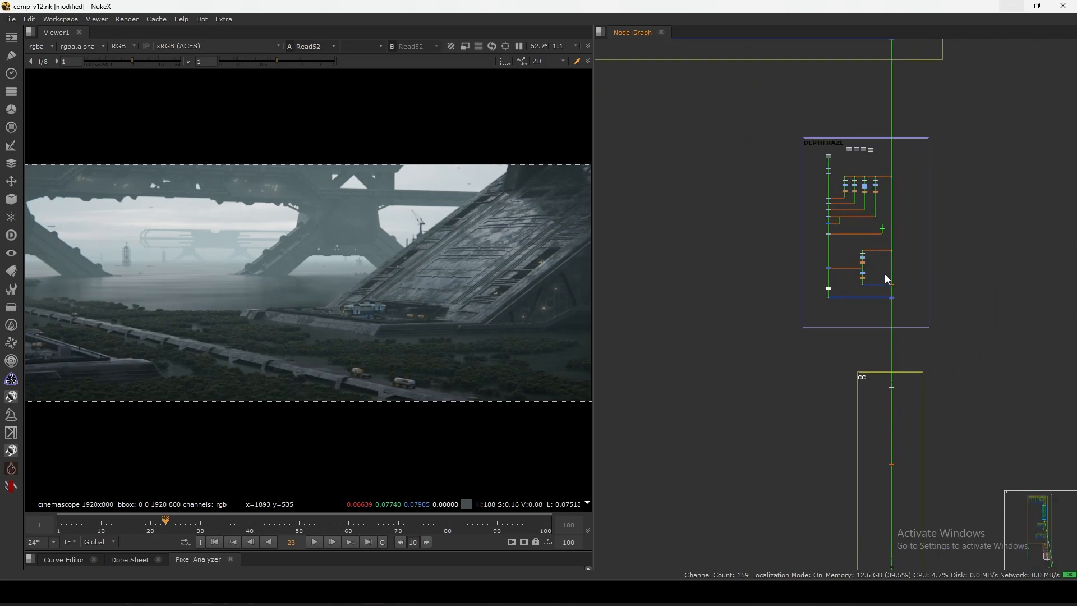
middle_click_drag(884, 274, 886, 303)
scroll(863, 210, "up", 4)
scroll(846, 243, "down", 4)
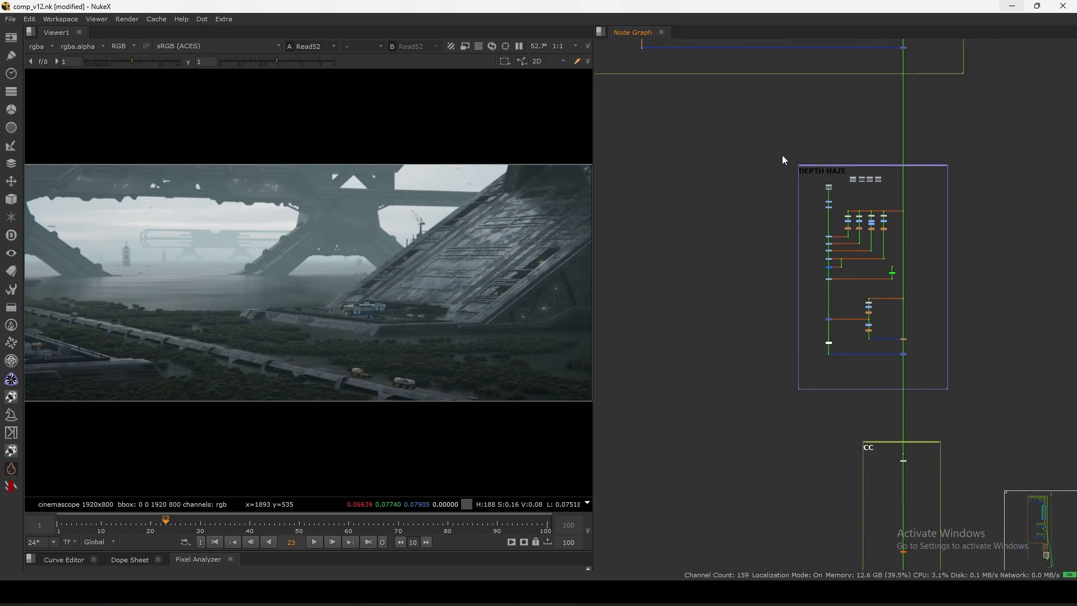
left_click_drag(783, 156, 931, 373)
scroll(920, 381, "down", 4)
middle_click_drag(915, 539, 851, 369)
scroll(819, 412, "down", 6)
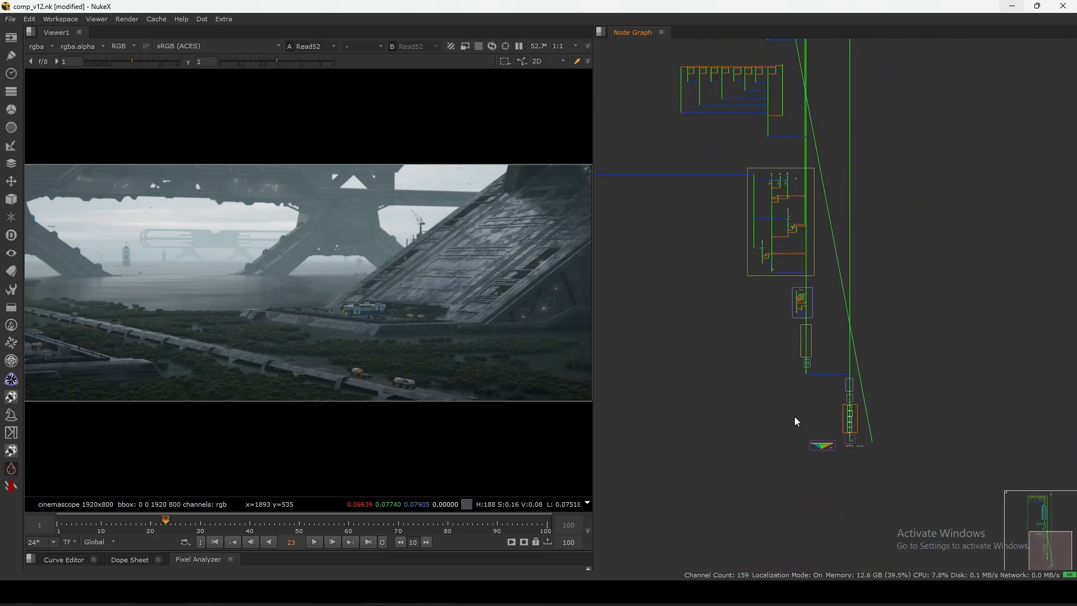
Locate the green-framed group at the upper end of the graph and select its two end nodes.
middle_click_drag(854, 68, 836, 461)
scroll(844, 120, "up", 10)
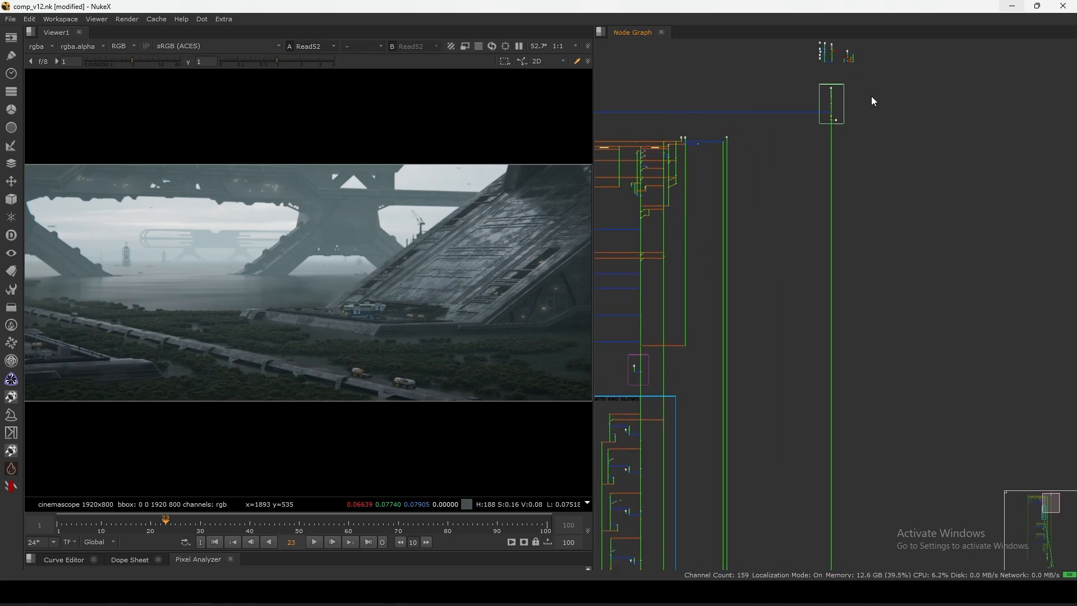
left_click_drag(784, 174, 781, 174)
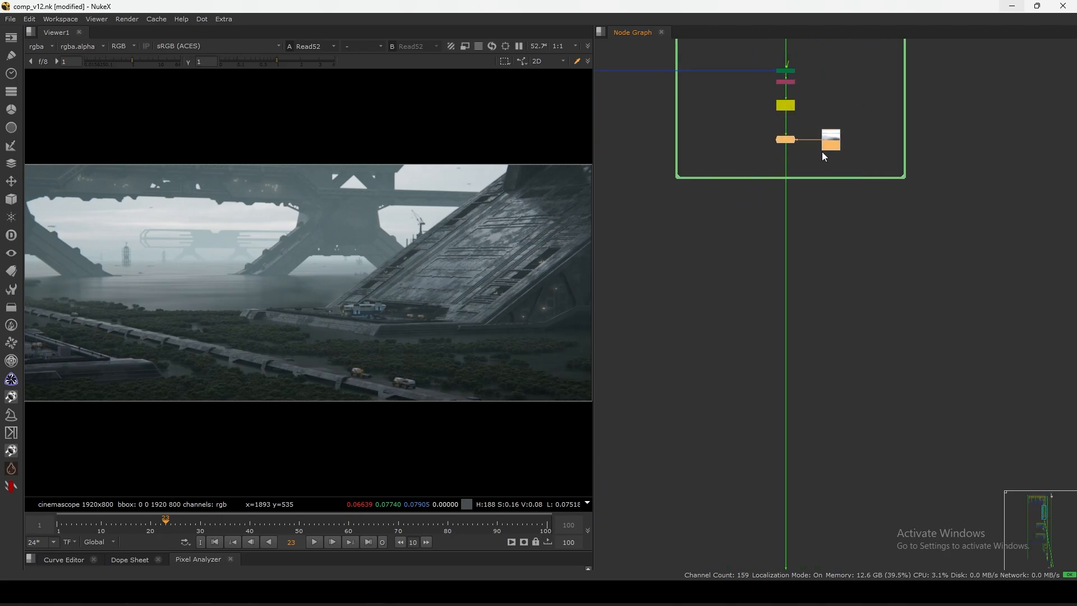
View the output of Merge28 near the comp's end, and examine the OUT group with the saved reads below it.
scroll(823, 147, "down", 12)
middle_click_drag(776, 522, 777, 271)
scroll(822, 369, "up", 8)
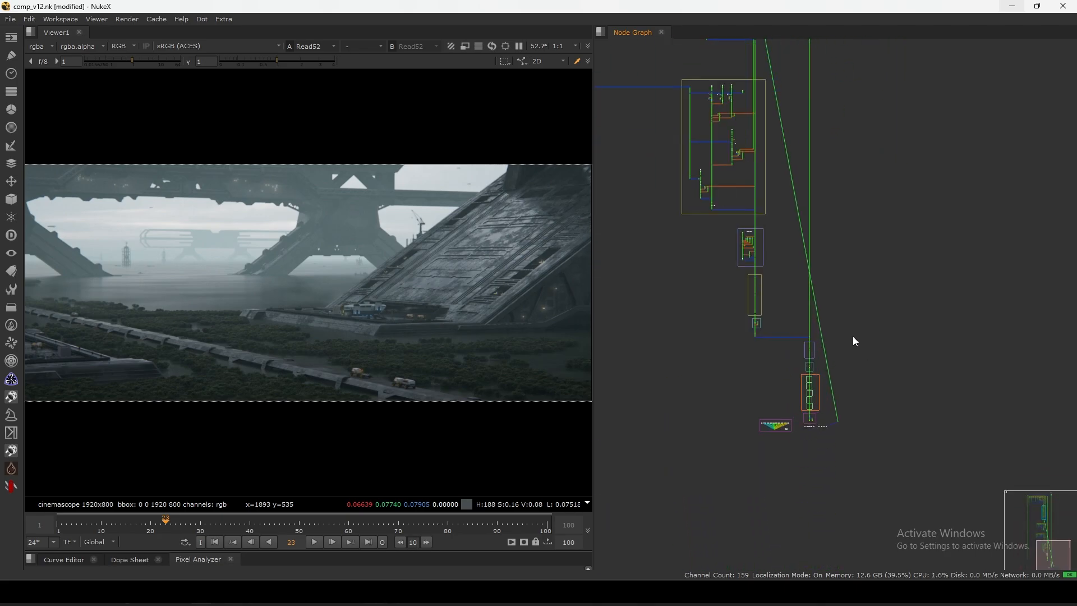
left_click_drag(804, 233, 863, 262)
key("1")
middle_click_drag(855, 306, 853, 115)
scroll(839, 352, "up", 10)
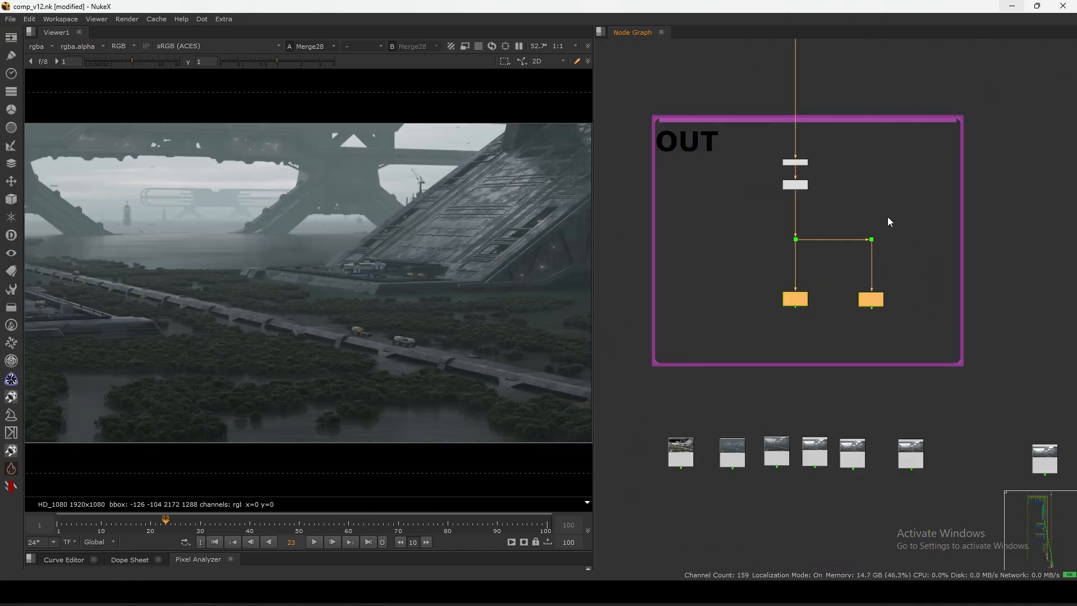
scroll(884, 213, "down", 8)
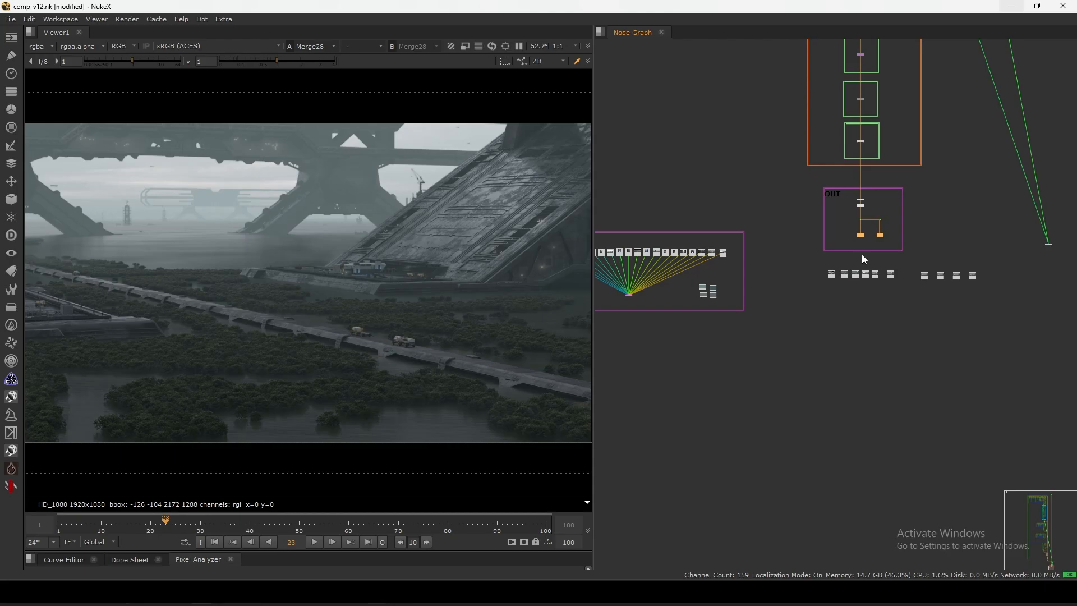
scroll(932, 209, "up", 7)
scroll(909, 229, "down", 10)
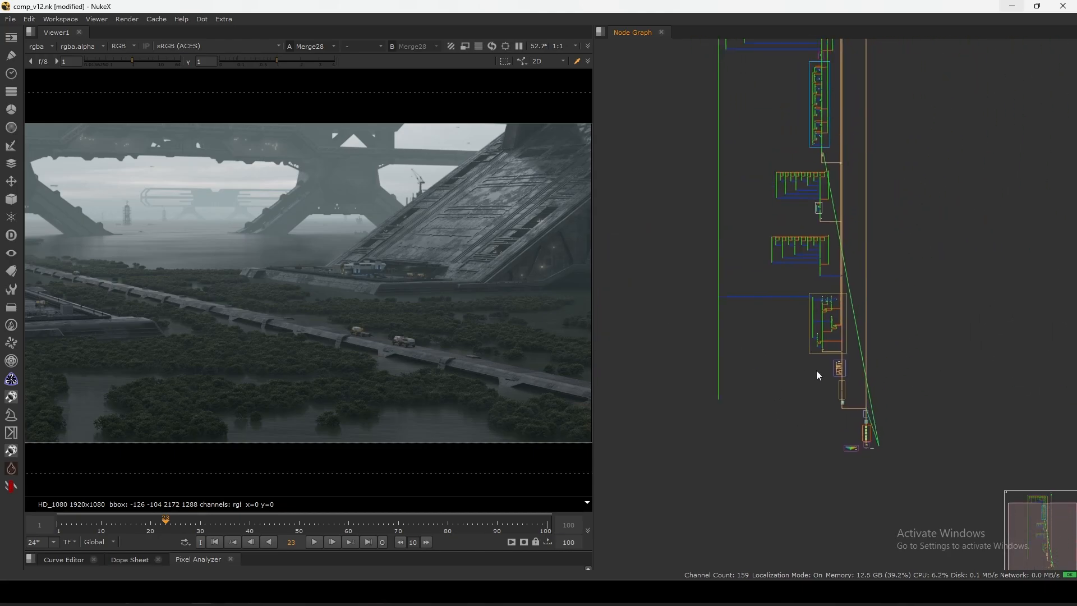
Trace how the upper sections and the LIGHTS AND GLOWS group connect into the main branch.
middle_click_drag(799, 288, 821, 399)
scroll(828, 206, "up", 5)
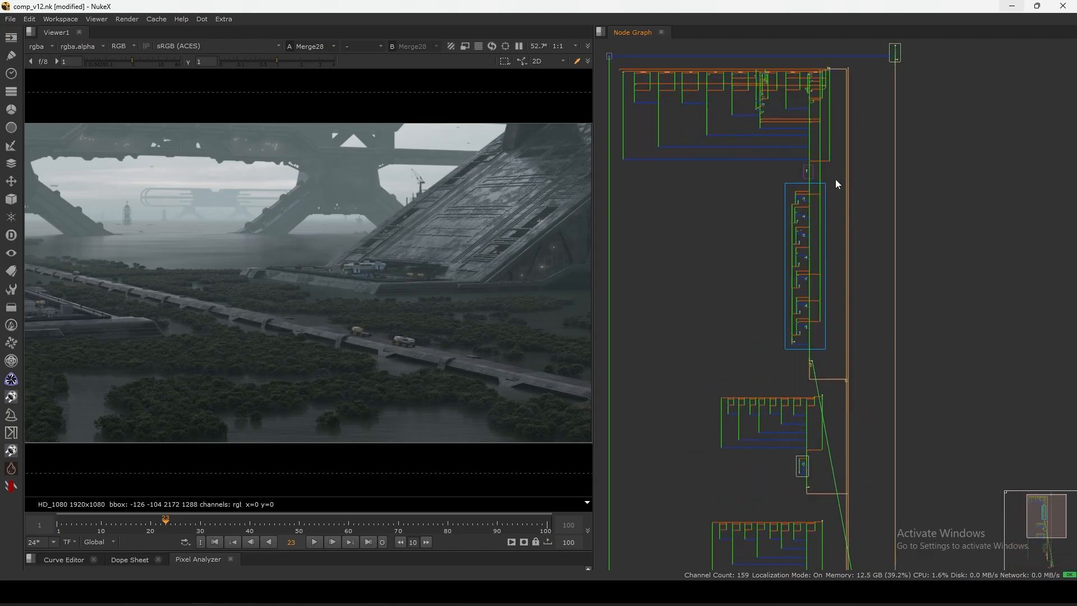
middle_click_drag(836, 180, 846, 251)
middle_click_drag(837, 413, 844, 332)
scroll(845, 333, "up", 5)
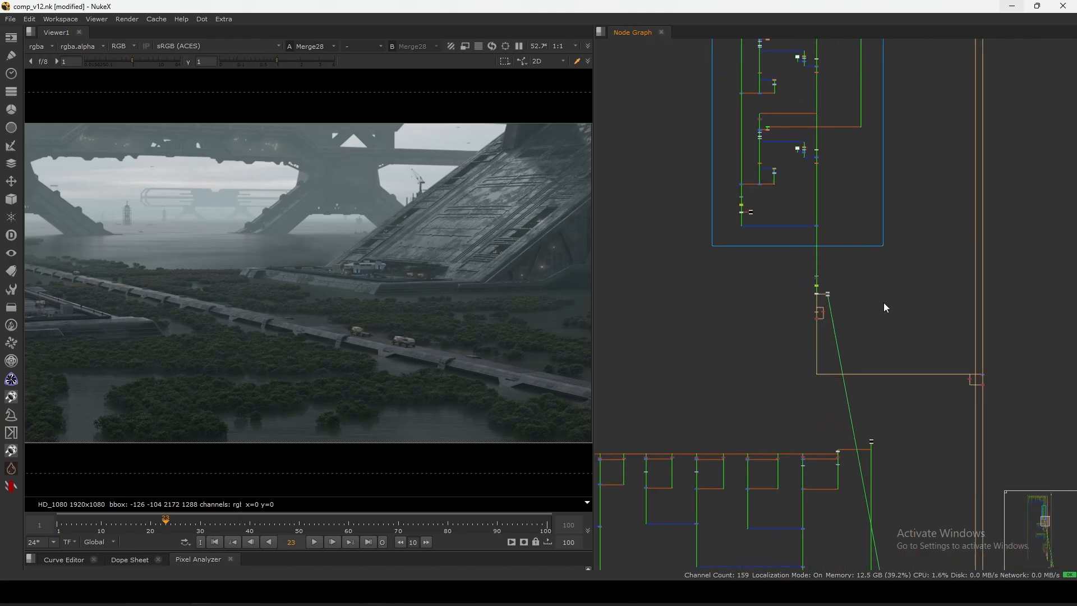
mouse_move(926, 431)
middle_mouse_down()
mouse_move(893, 297)
mouse_move(887, 167)
middle_mouse_up()
middle_click_drag(829, 418, 856, 131)
middle_click_drag(903, 300, 901, 313)
scroll(866, 351, "down", 4)
middle_click_drag(844, 410, 824, 178)
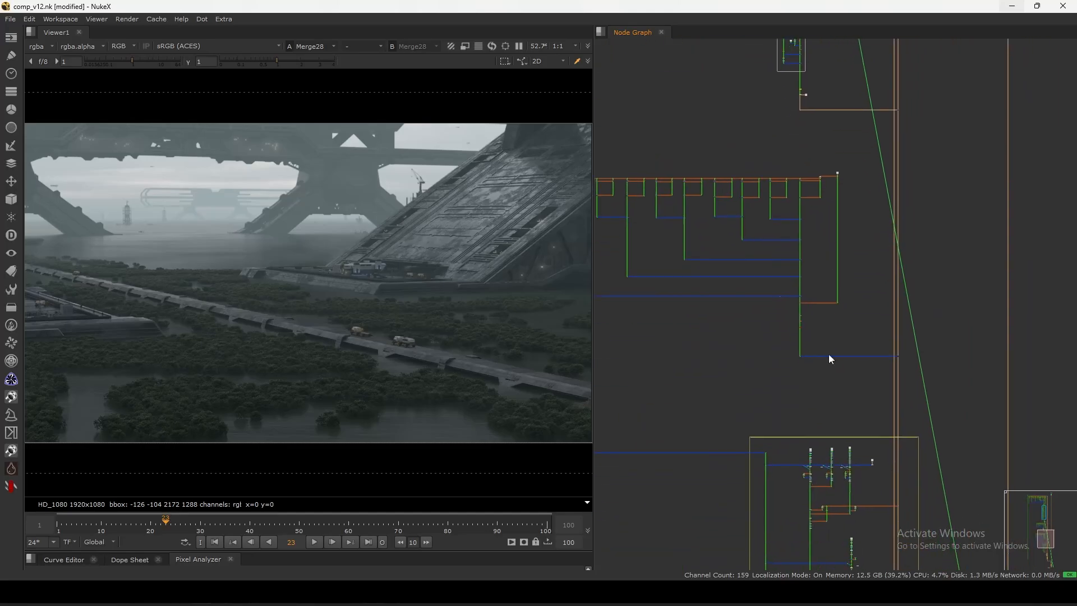
Trace the main branch from the yellow-framed group through DEPTH HAZE to the write nodes in OUT.
middle_click_drag(830, 354, 836, 215)
middle_click_drag(835, 427, 826, 195)
scroll(808, 321, "up", 4)
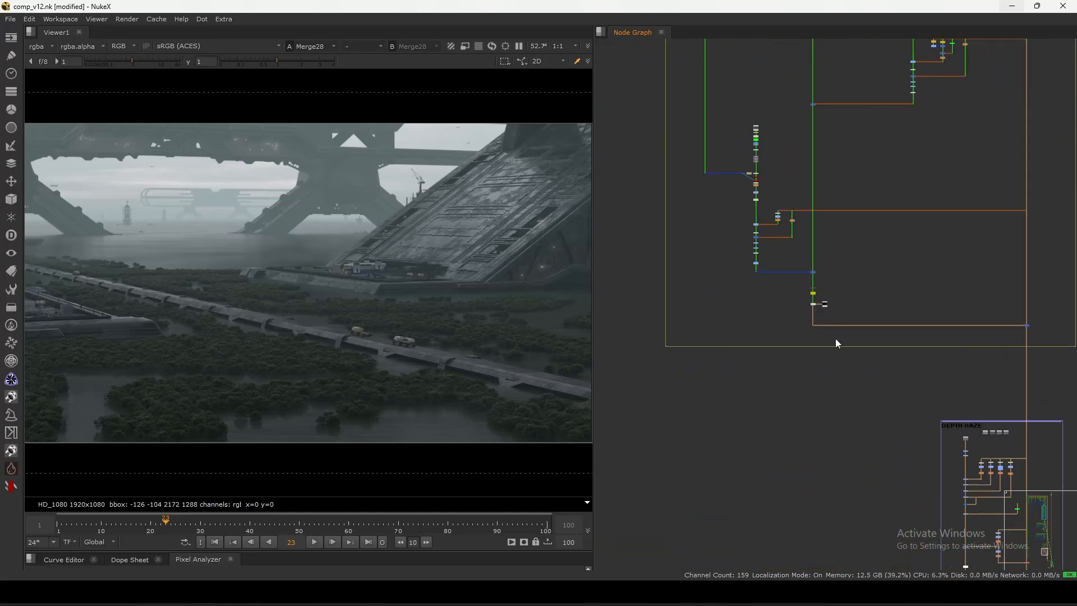
middle_click_drag(917, 429, 785, 210)
scroll(785, 210, "down", 5)
middle_click_drag(871, 413, 849, 331)
scroll(875, 326, "down", 5)
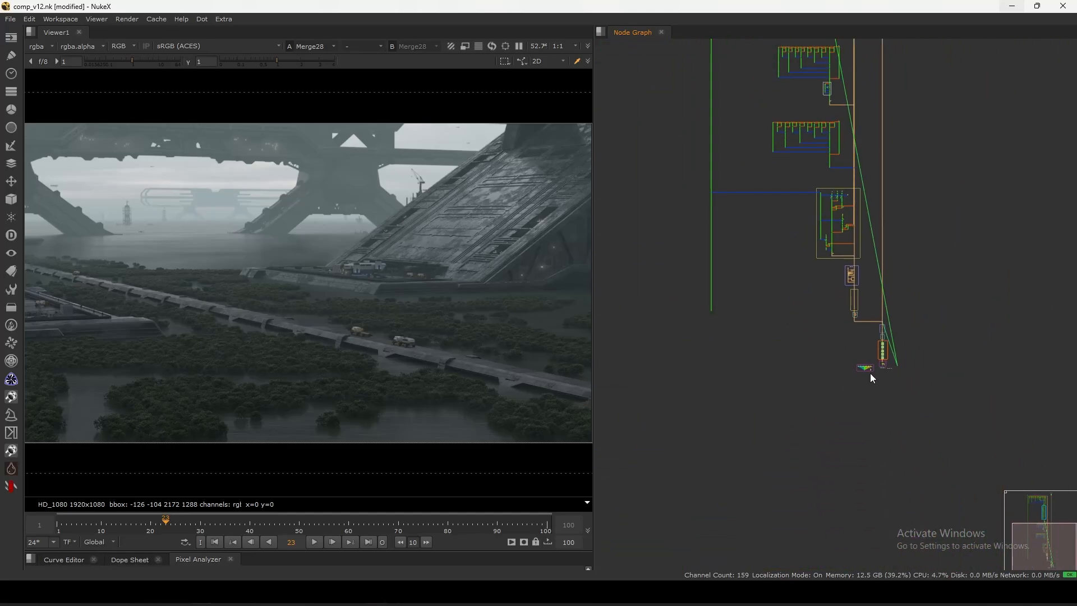
scroll(875, 337, "up", 6)
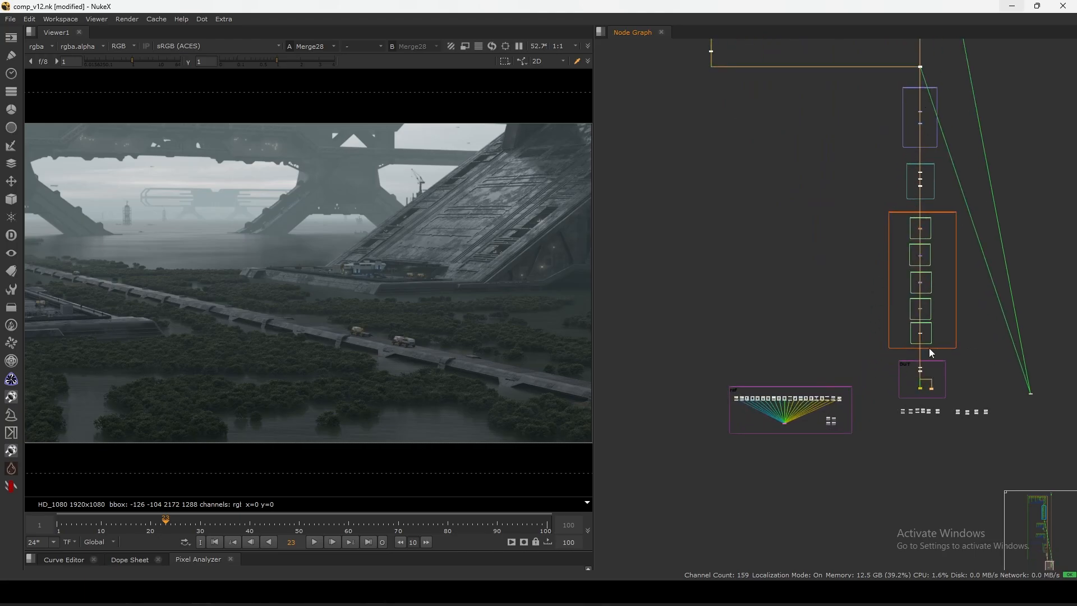
scroll(932, 354, "up", 9)
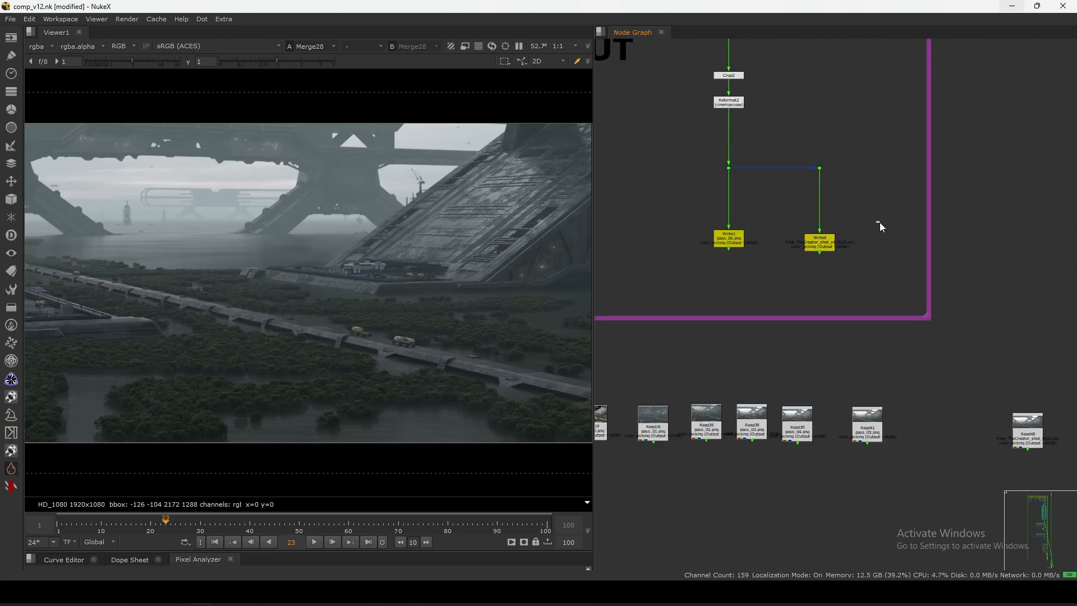
View the output of the Write6 node in the OUT group.
left_click(820, 243)
key("1")
scroll(840, 281, "down", 6)
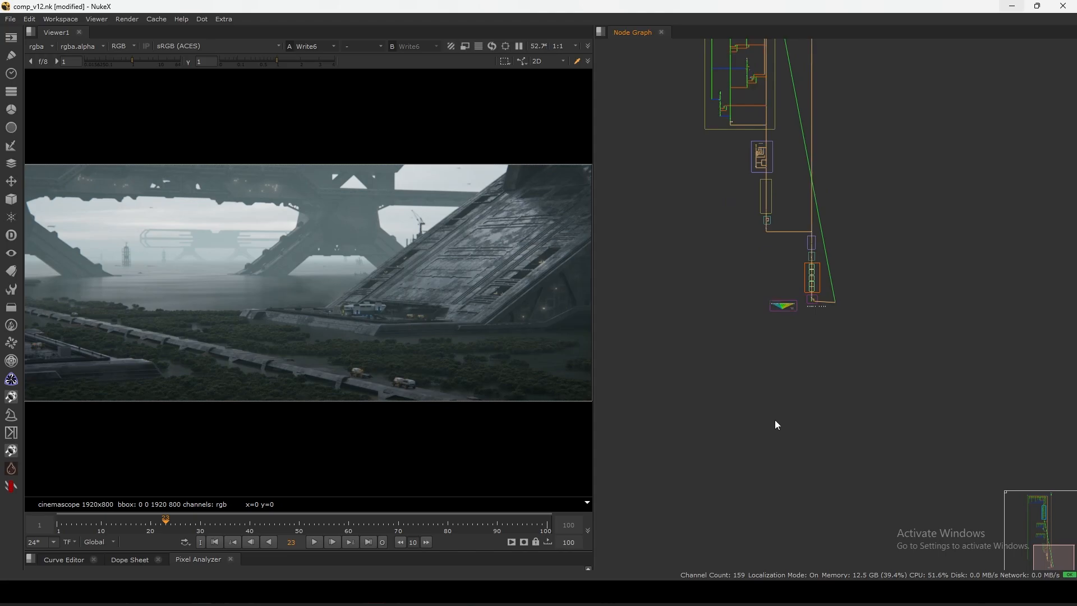
View the Read53 render at the upper end of the graph and locate the Arnold color_space entry in its metadata.
scroll(814, 235, "up", 8)
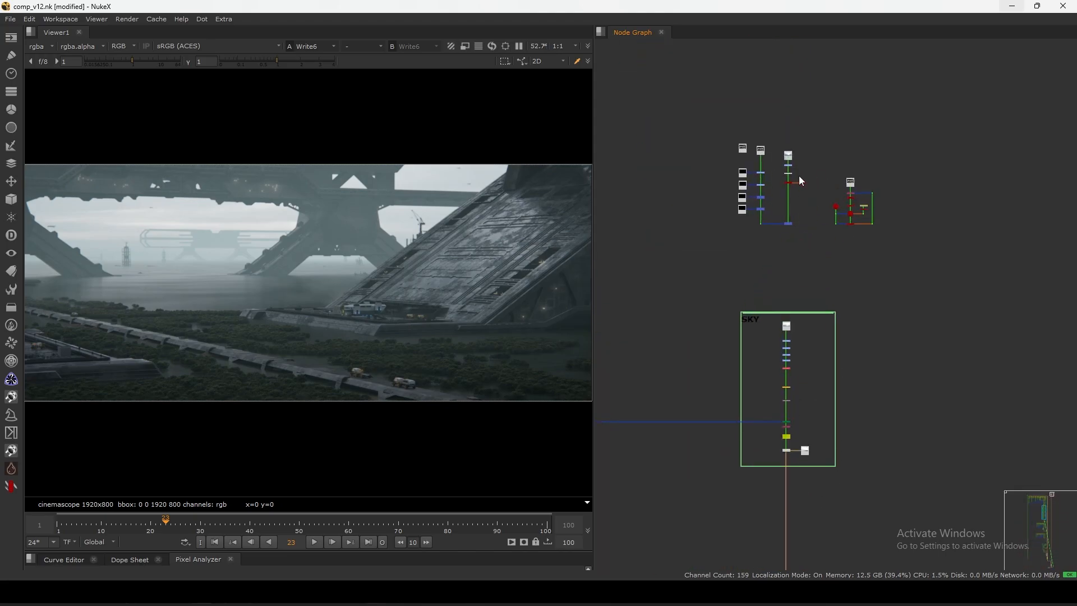
scroll(799, 176, "up", 8)
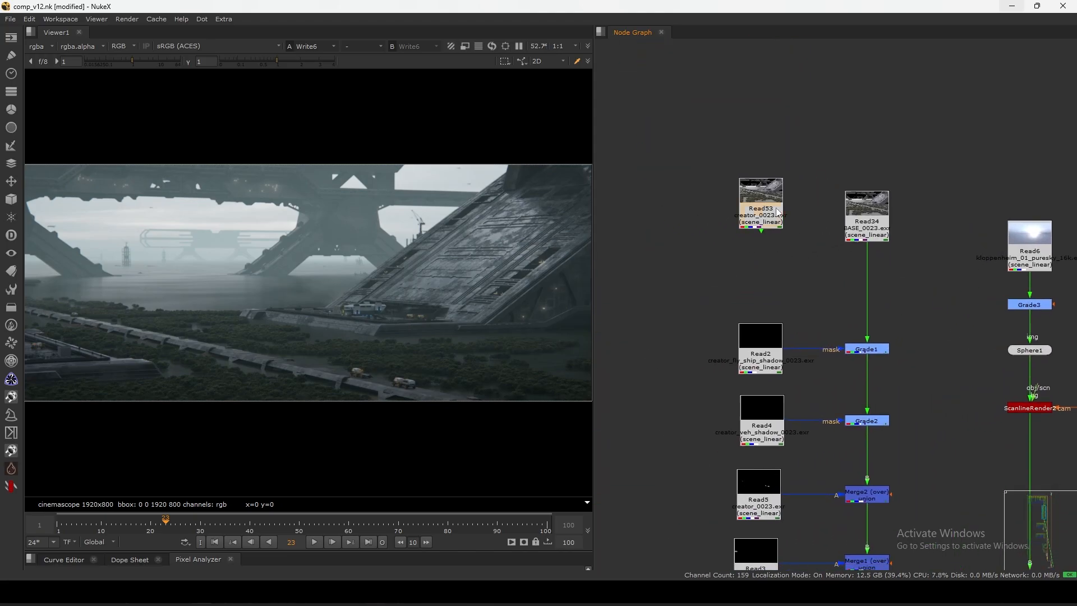
left_click_drag(779, 214, 770, 212)
key("1")
double_click(755, 210)
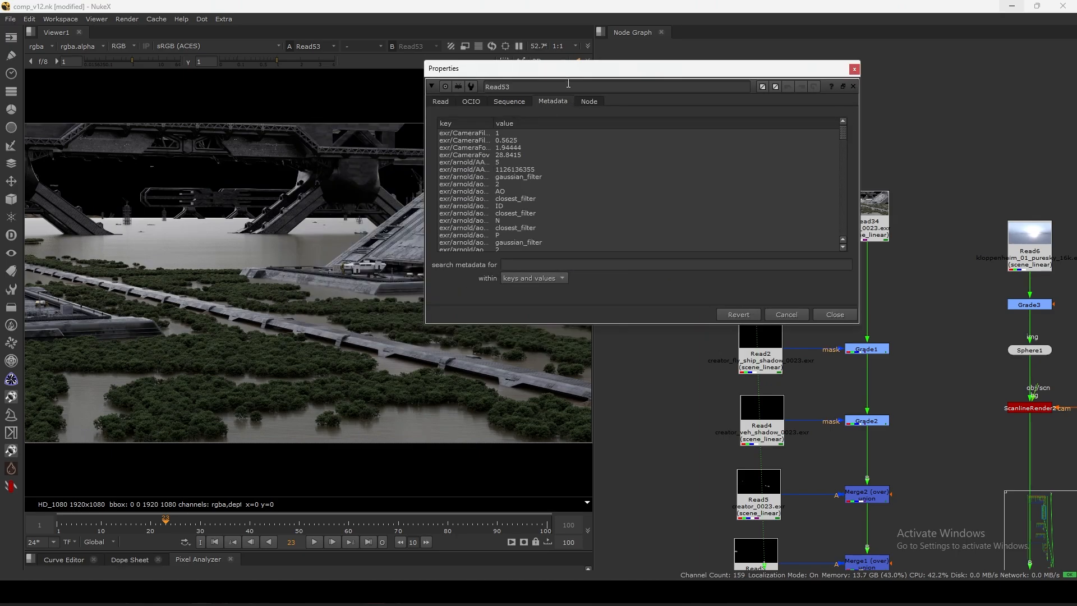
left_click(569, 86)
left_click_drag(847, 130, 846, 130)
left_click_drag(848, 147, 851, 200)
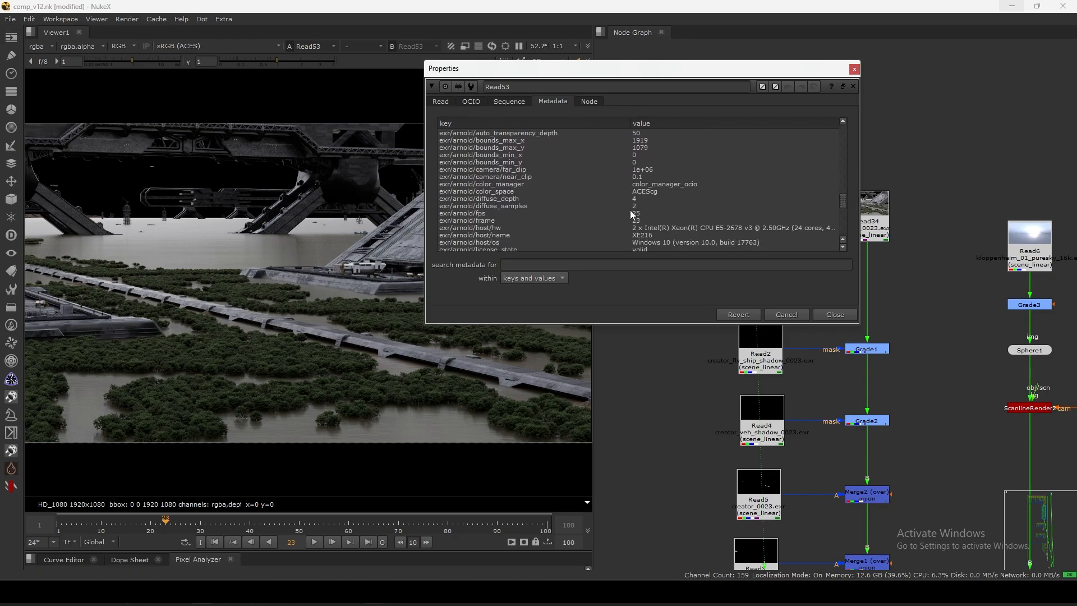
left_click(649, 194)
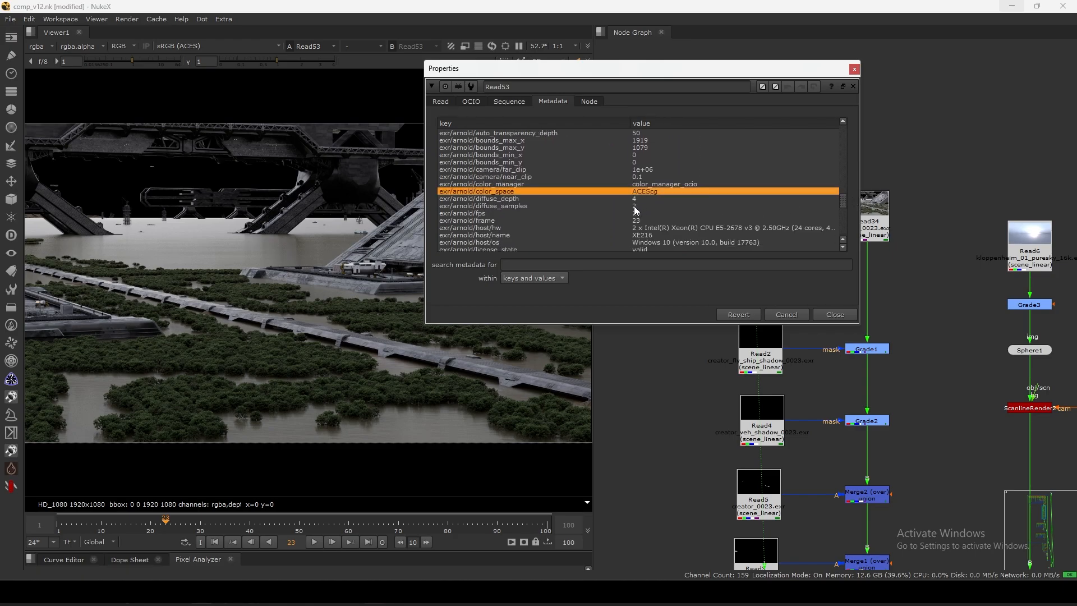
Check the color management options in the project settings, and close the open properties.
key("s")
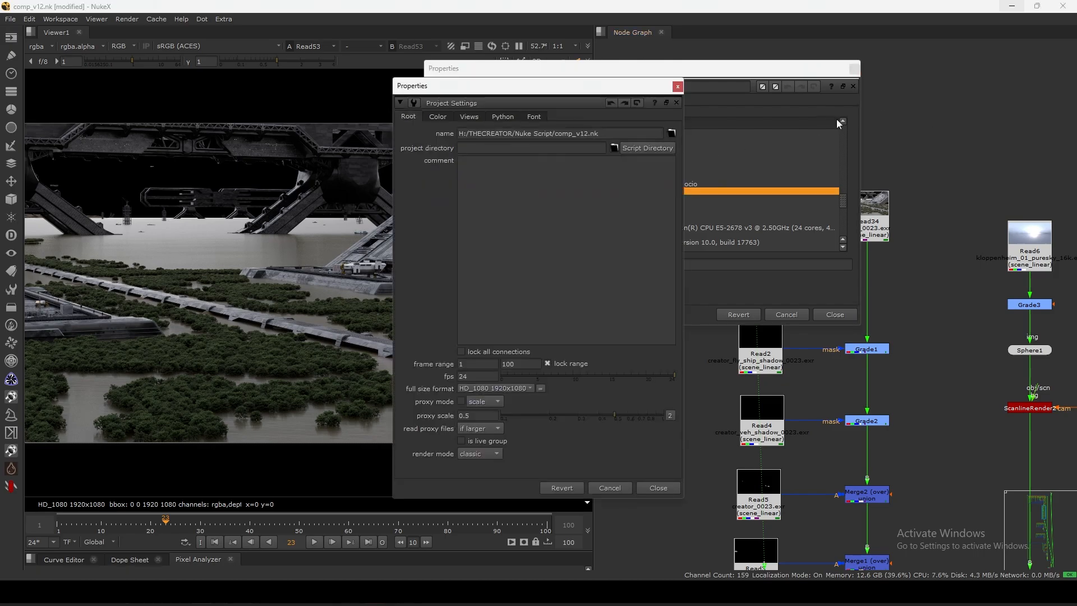
left_click(439, 117)
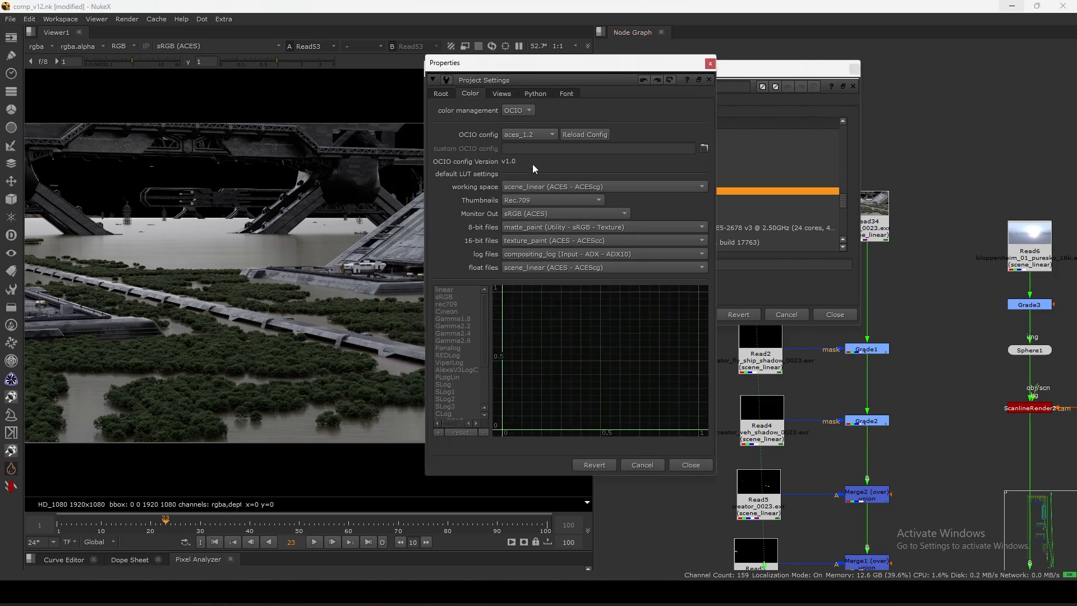
left_click(710, 62)
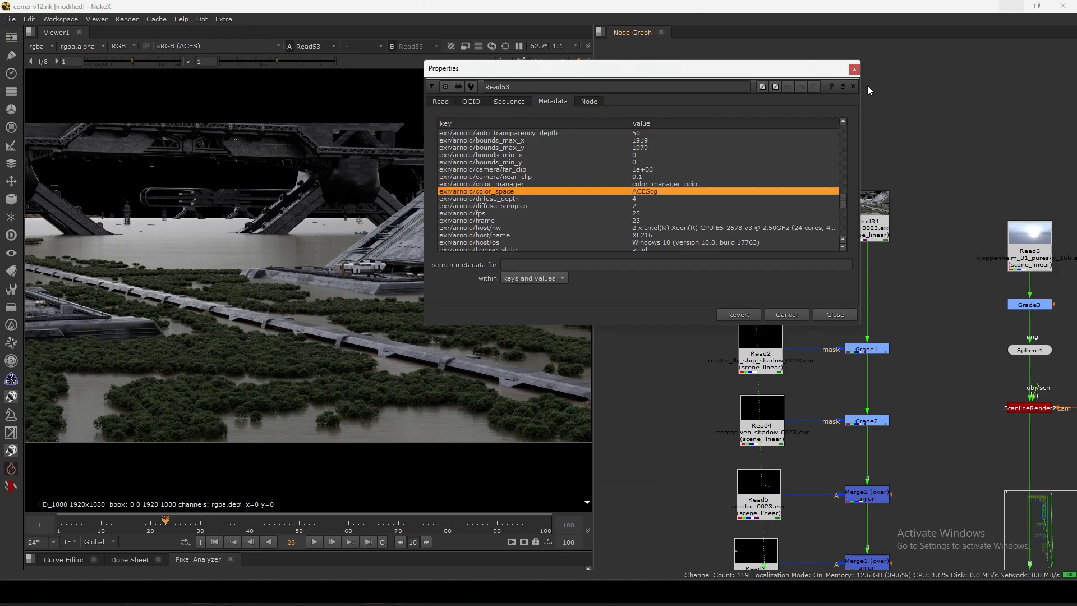
left_click(854, 69)
Return to the project's color settings from Read53 and keep the working space at scene_linear (ACES - ACEScg).
scroll(742, 215, "up", 4)
left_click(752, 208)
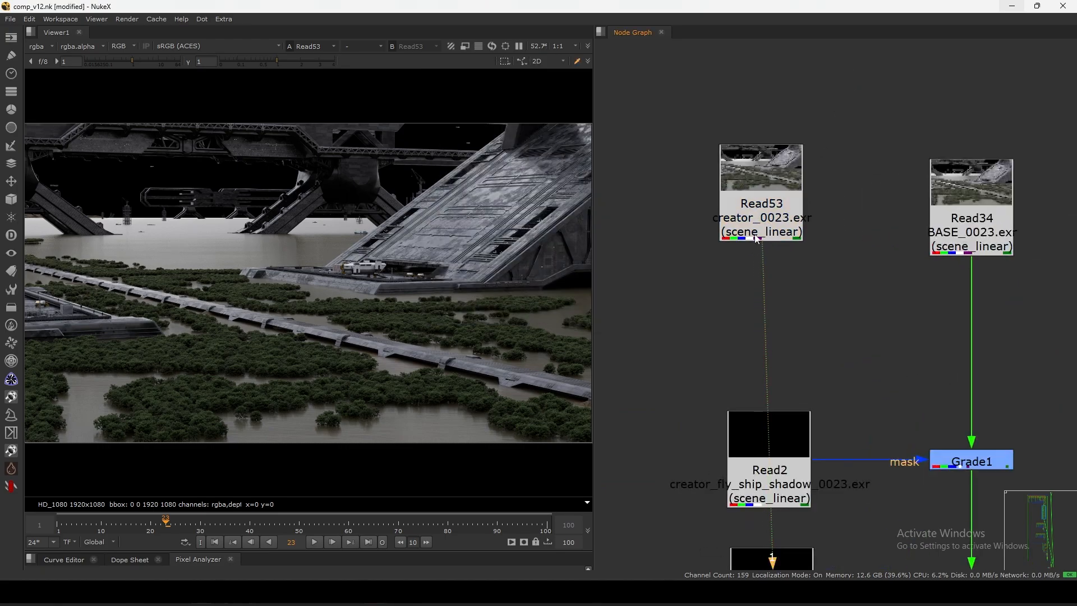
left_click_drag(672, 288, 826, 206)
key("s")
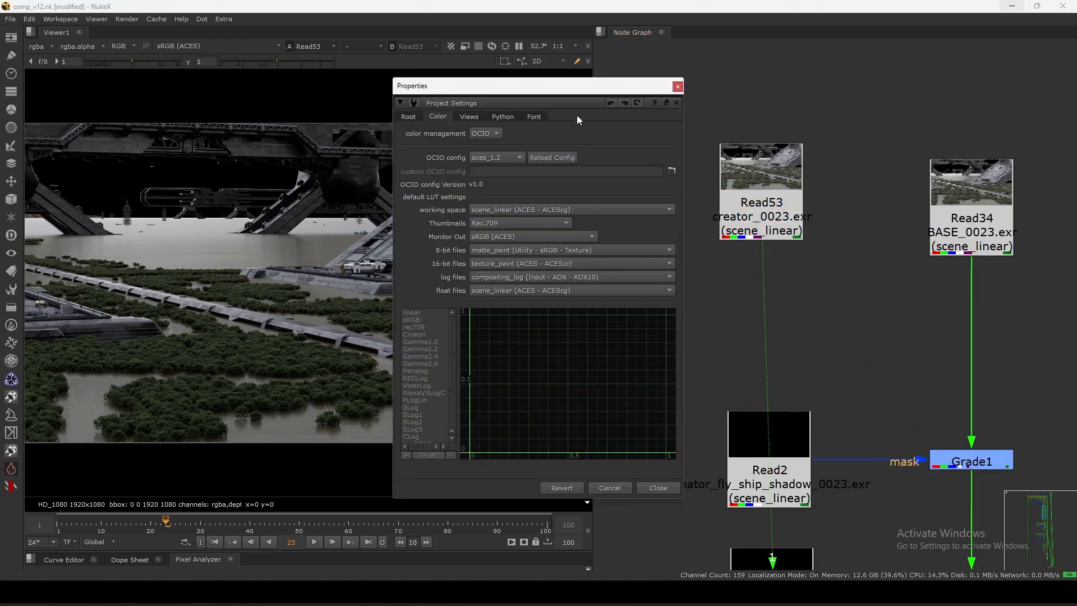
left_click(574, 195)
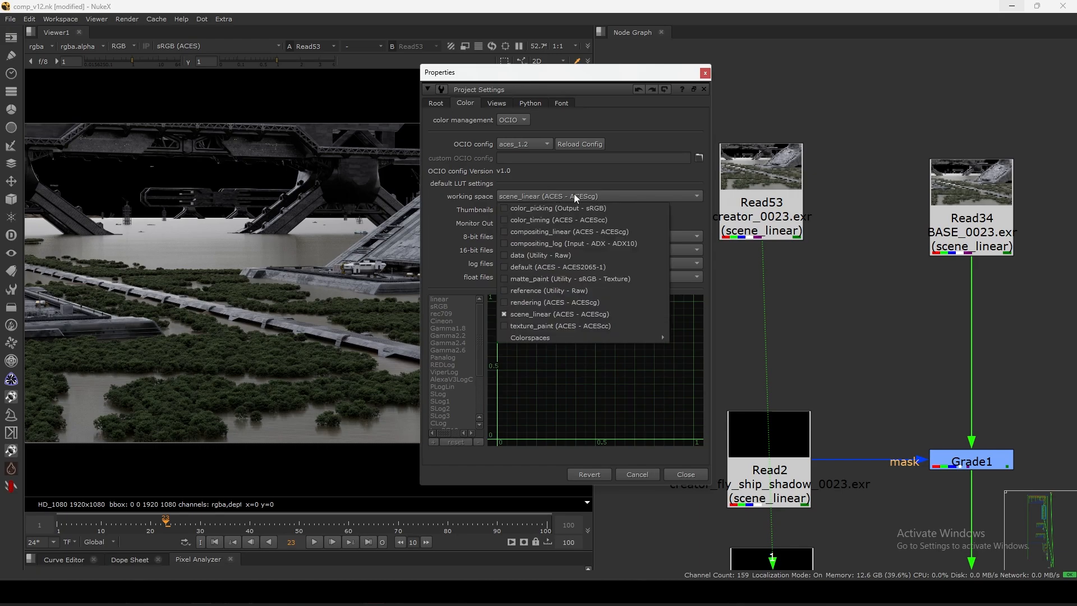
left_click(592, 312)
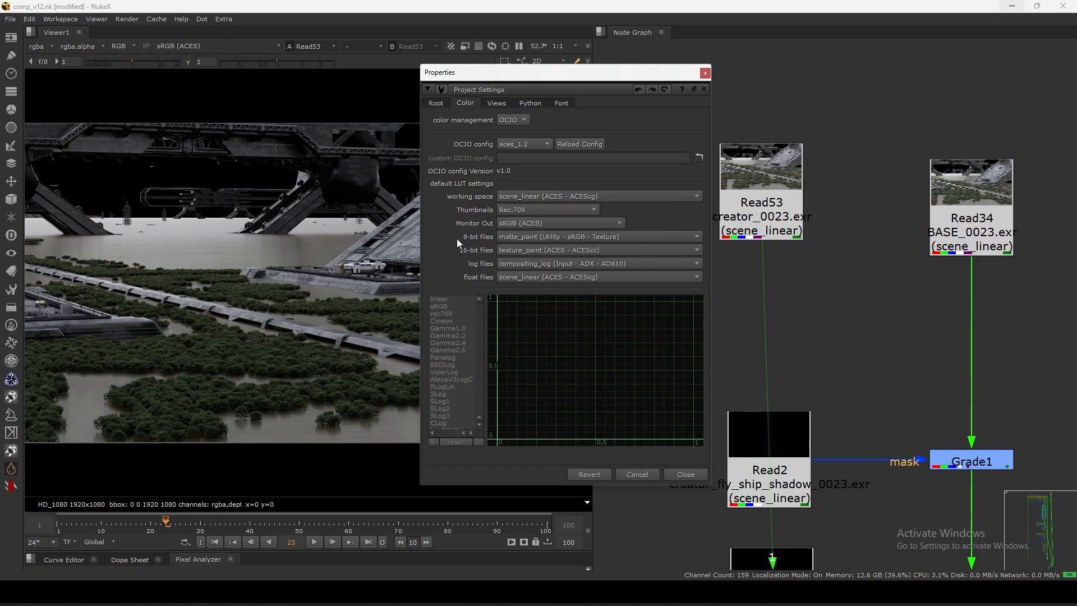
left_click(706, 73)
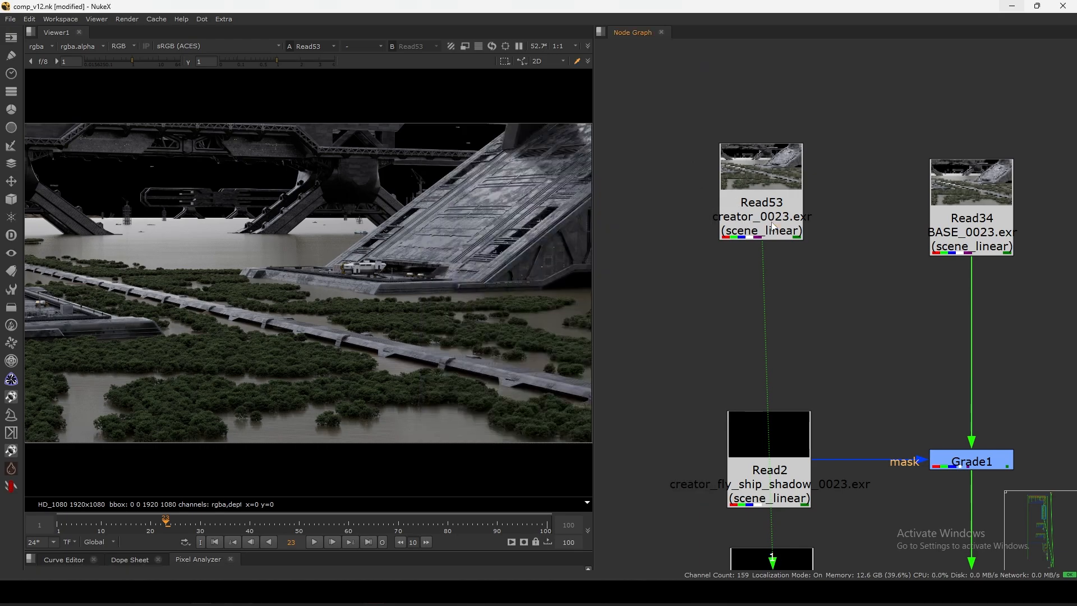
Check the metadata of Read53 and of the pre-rendered BASE_0023.exr in Read34.
left_click(773, 226)
scroll(785, 241, "down", 5)
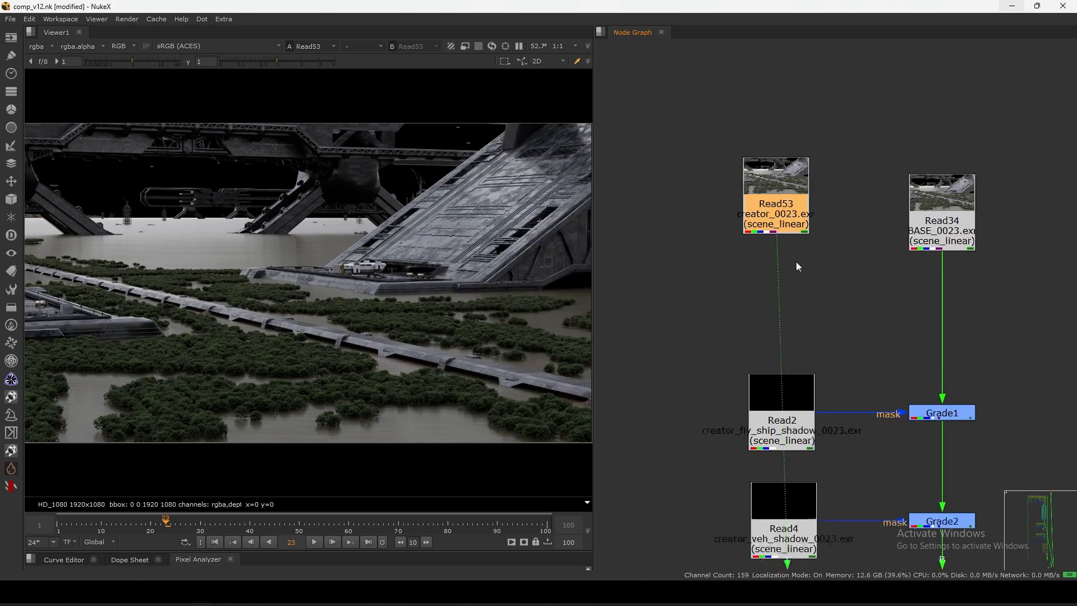
double_click(808, 219)
left_click(552, 100)
left_click(829, 313)
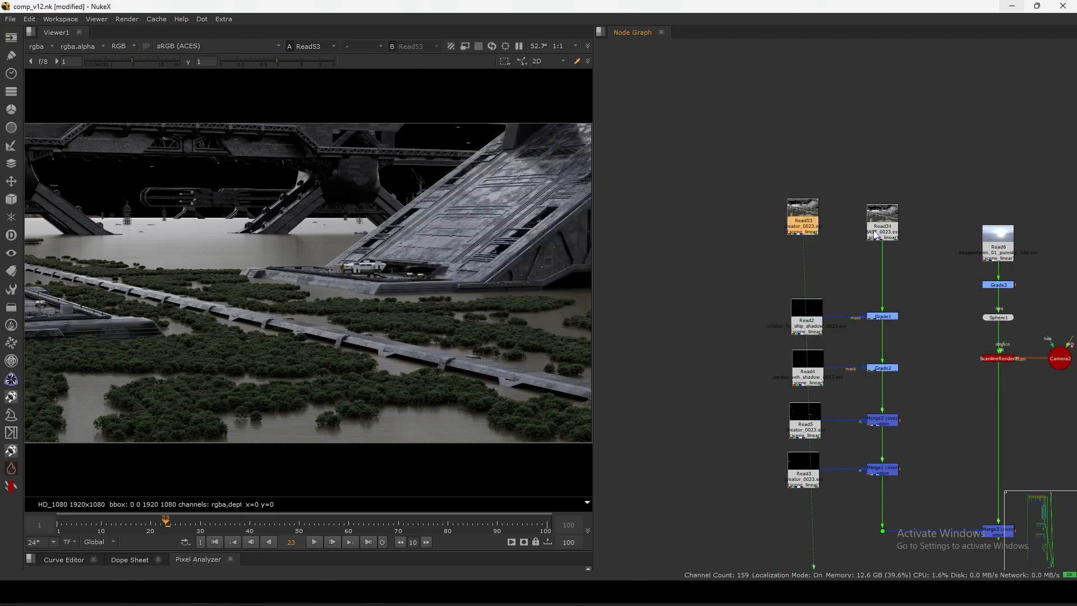
double_click(875, 235)
left_click(556, 155)
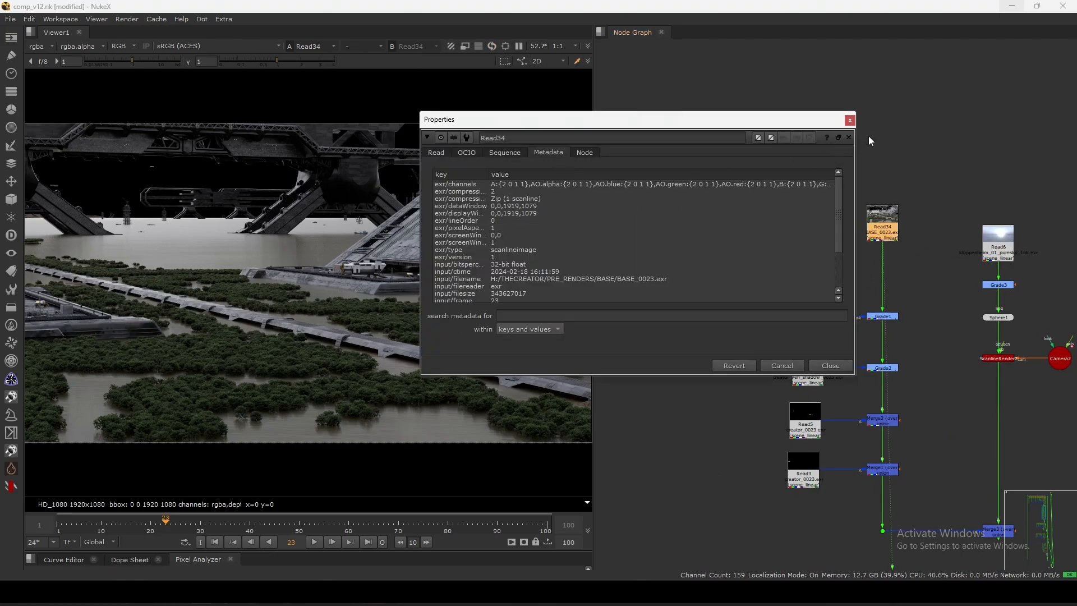
left_click(850, 120)
View the saved render in Read52 below OUT and the contact sheet of reference images in the ref group.
scroll(800, 334, "down", 10)
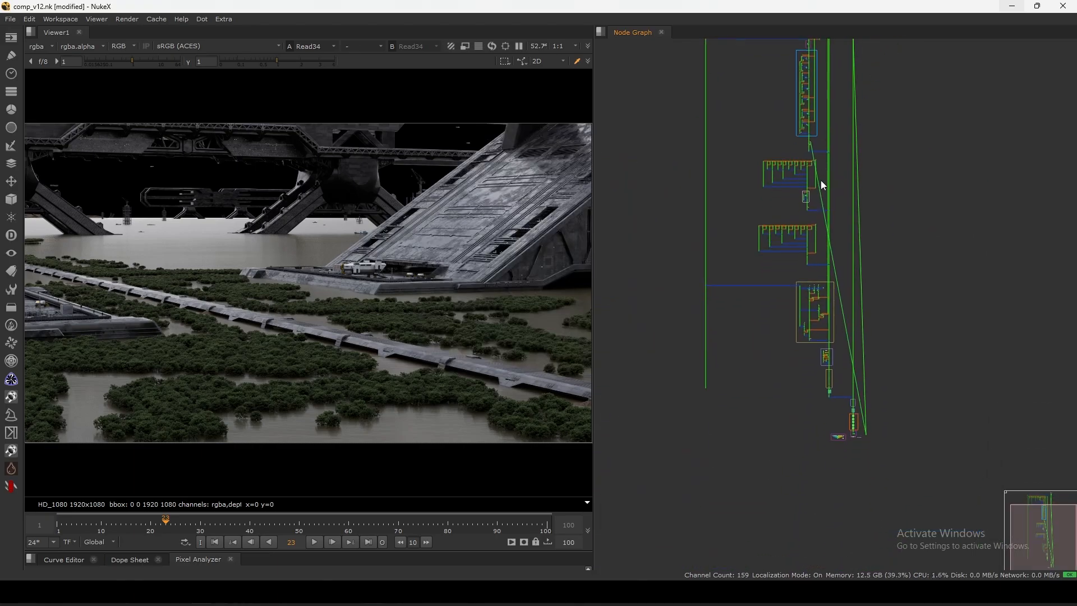
scroll(837, 281, "up", 10)
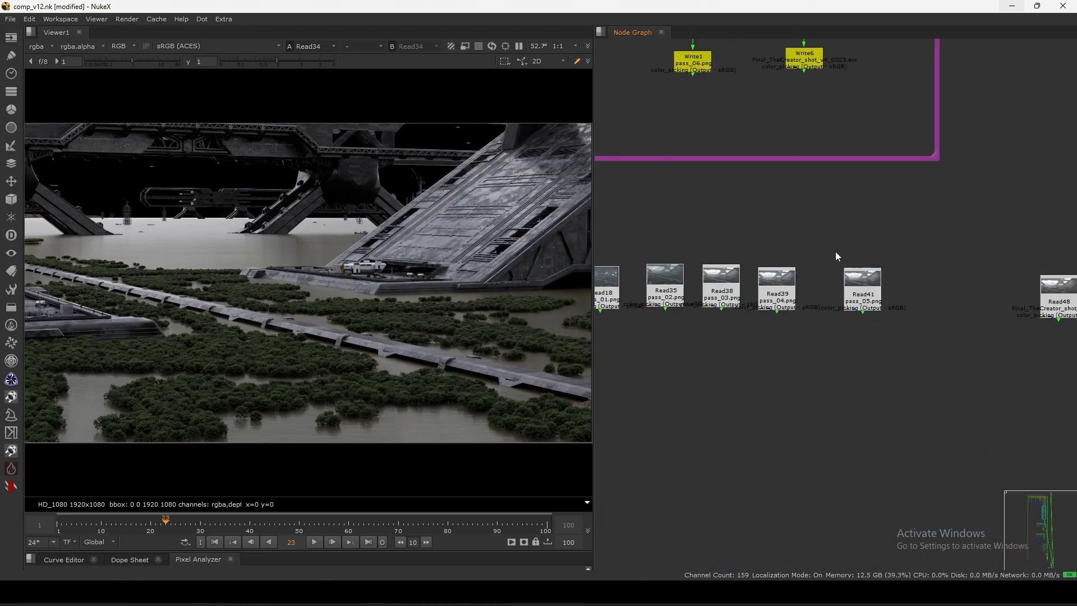
middle_click_drag(837, 256, 758, 272)
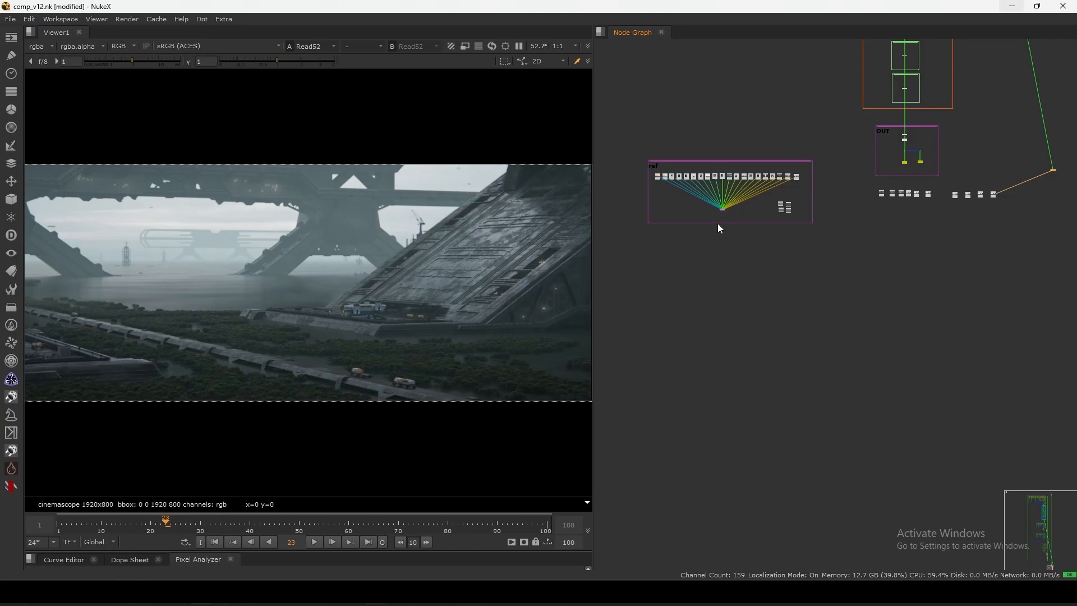
scroll(721, 228, "up", 3)
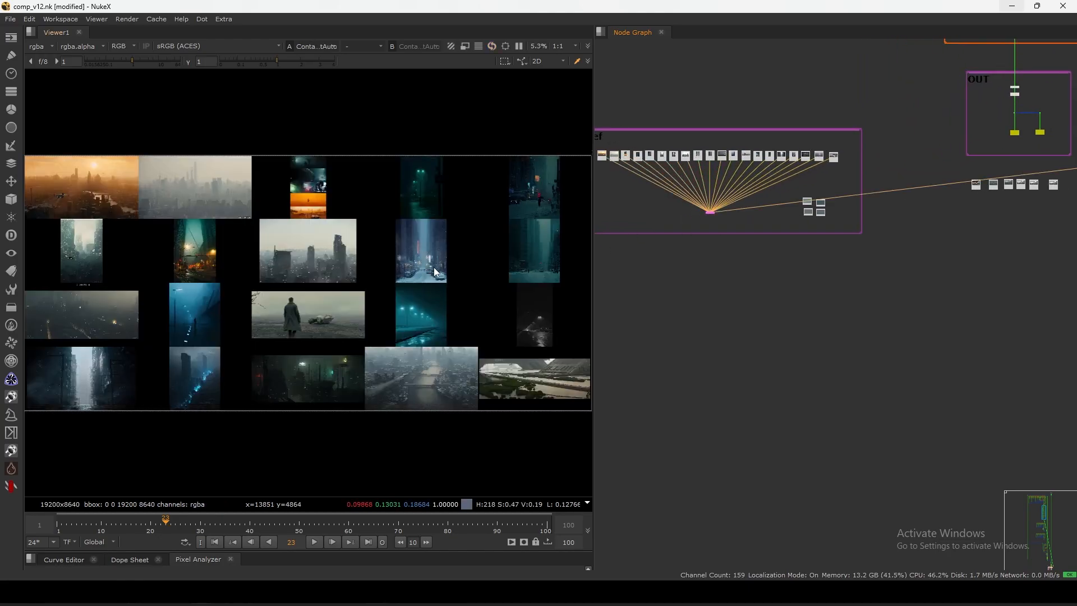
left_click_drag(710, 216, 716, 213)
Examine the small framed group at the graph's upper-left corner and its link to the SKY group, and frame the whole graph.
scroll(716, 213, "down", 10)
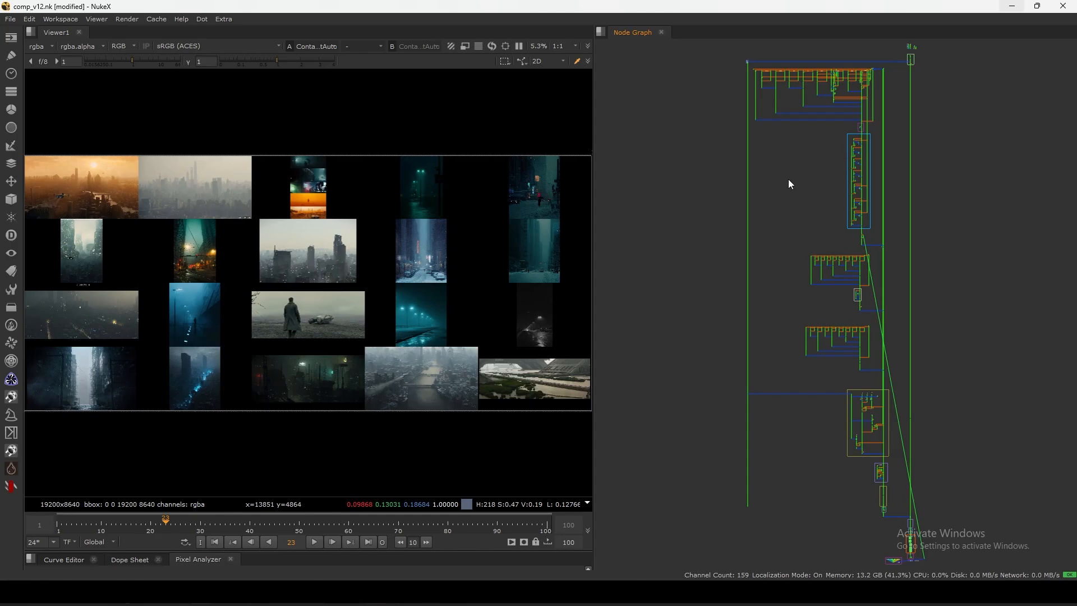
middle_click_drag(789, 179, 789, 271)
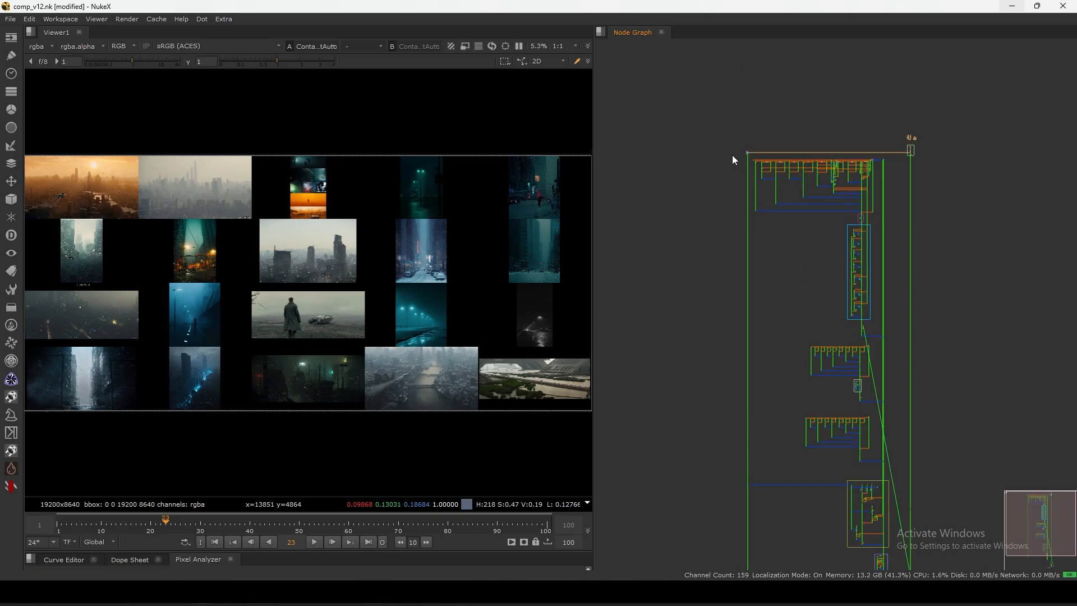
scroll(732, 155, "up", 5)
scroll(778, 140, "up", 9)
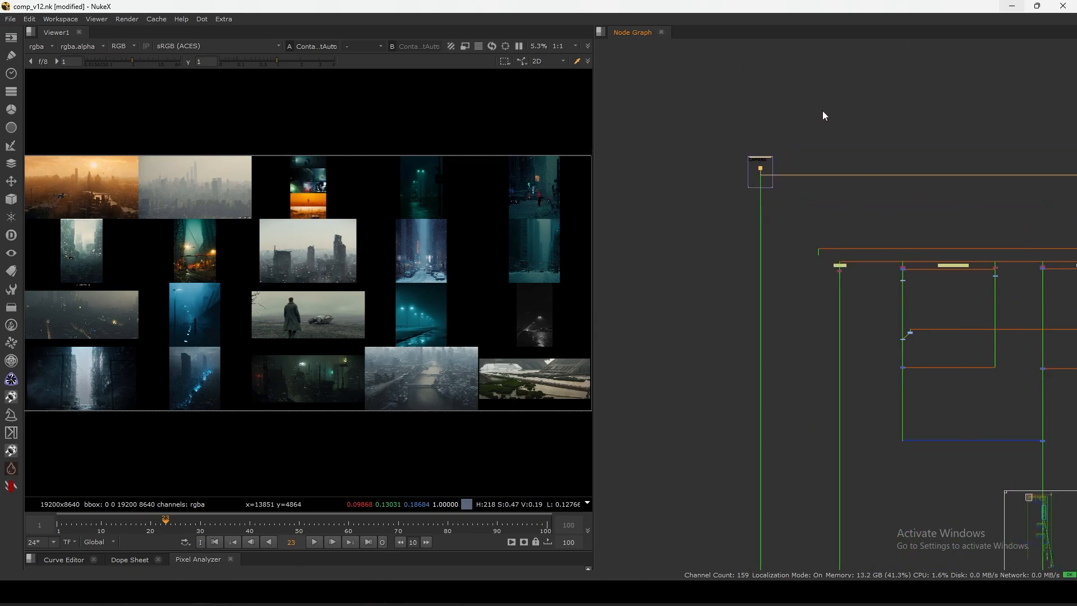
left_click_drag(740, 184, 741, 150)
scroll(752, 162, "down", 10)
middle_click_drag(996, 171, 881, 197)
scroll(894, 197, "up", 3)
left_click_drag(862, 188, 914, 227)
key("Delete")
key("f")
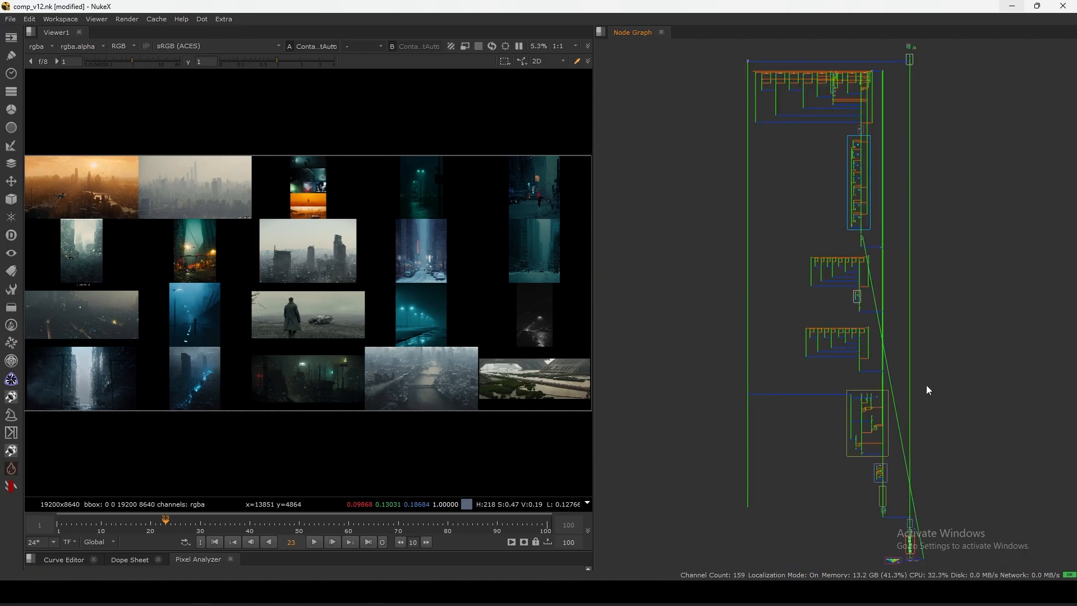
Locate the saved reads below the OUT group, selecting the six passes and the four final renders beside them.
middle_click_drag(937, 478, 914, 274)
scroll(893, 348, "up", 11)
scroll(918, 284, "up", 4)
middle_click_drag(912, 348, 930, 260)
scroll(875, 271, "up", 4)
left_click_drag(904, 240, 667, 290)
left_click_drag(726, 263, 729, 273)
middle_click_drag(897, 286, 832, 280)
left_click_drag(1040, 242, 891, 261)
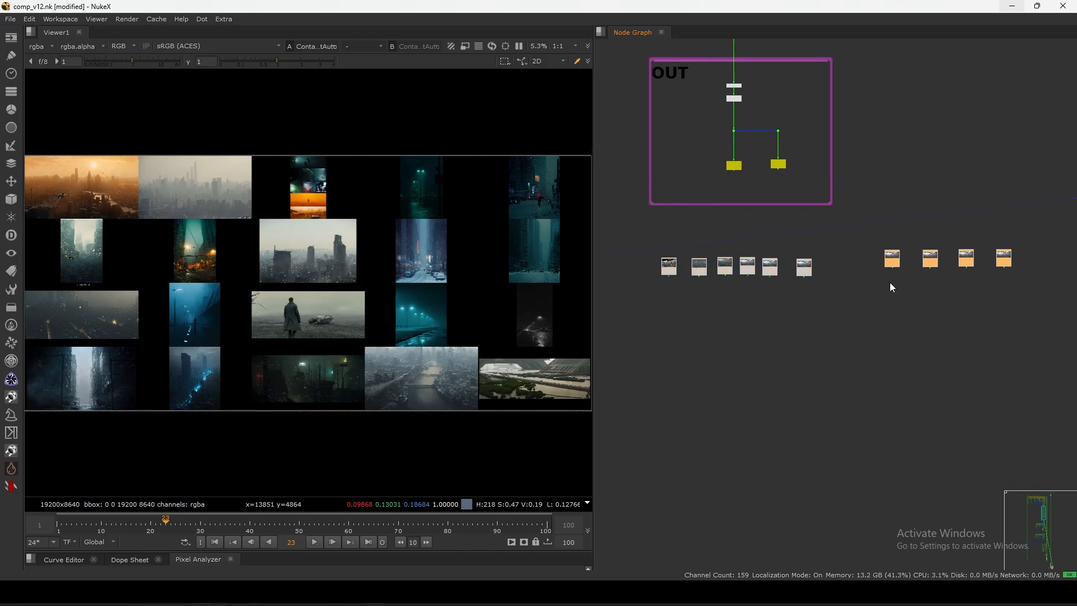
View the Read52 render at the end of the final-render row and zoom in on its full frame.
left_click(1004, 262)
key("1")
scroll(483, 267, "down", 3)
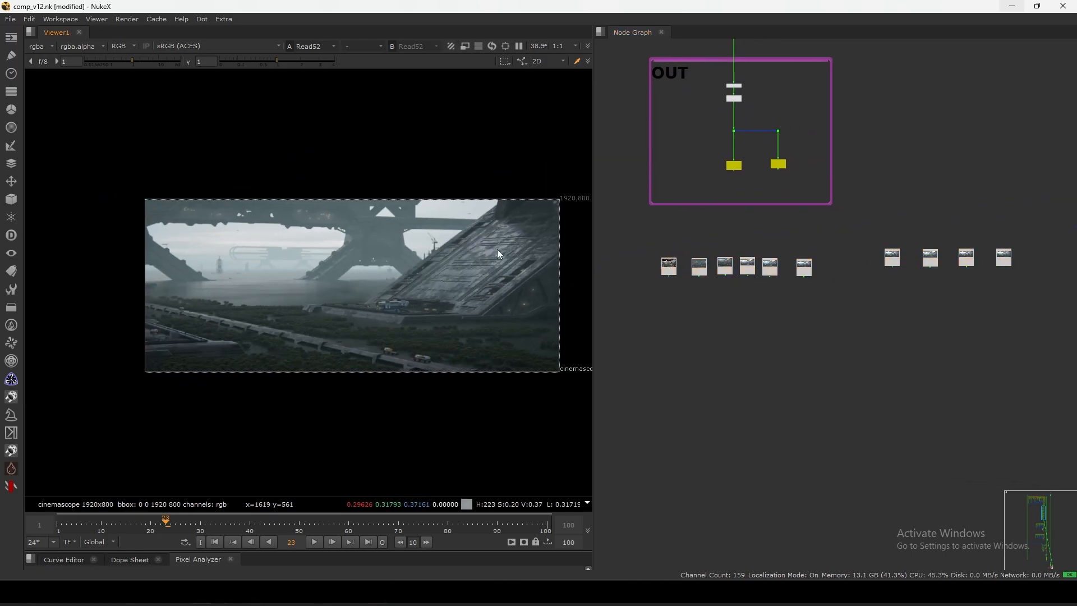
left_click_drag(575, 183, 136, 389)
key("f")
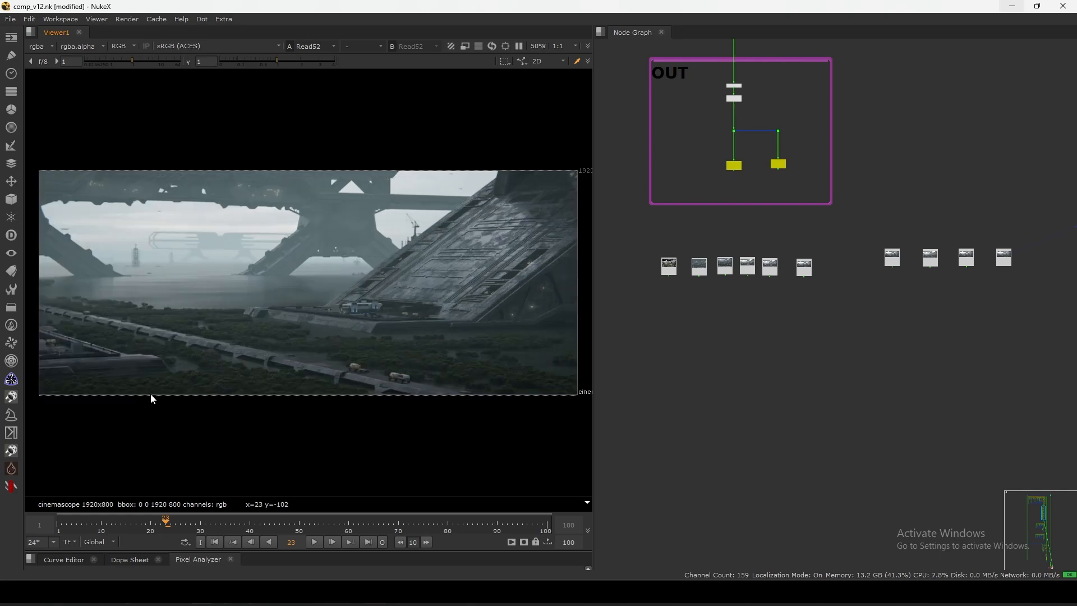
left_click(1004, 260)
key("1")
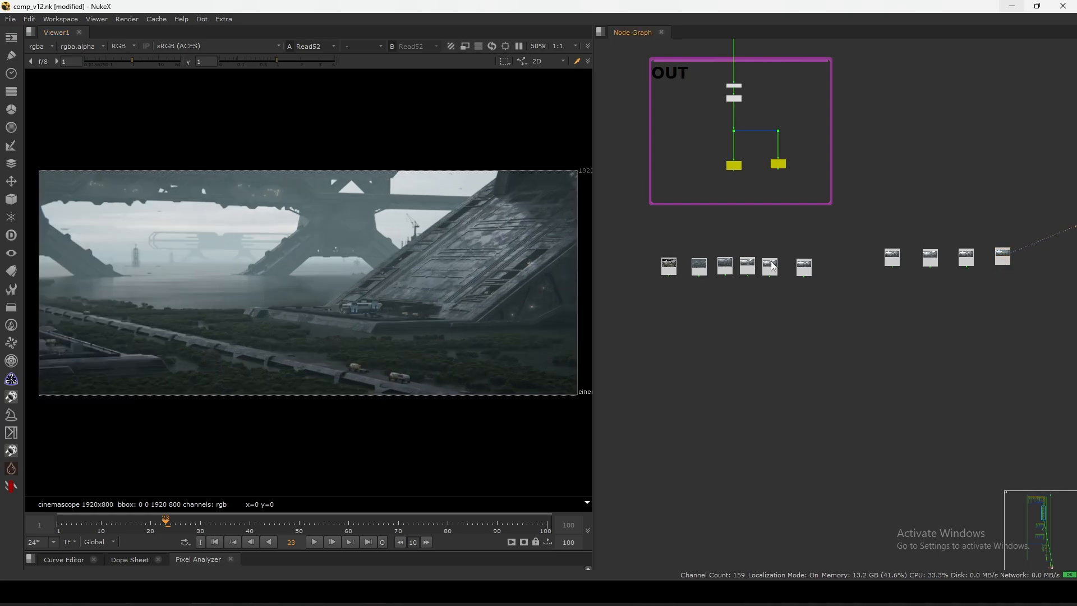
Select the crop and reformat nodes in the OUT group and move them close together.
middle_click_drag(772, 262, 814, 263)
middle_click_drag(731, 288, 749, 390)
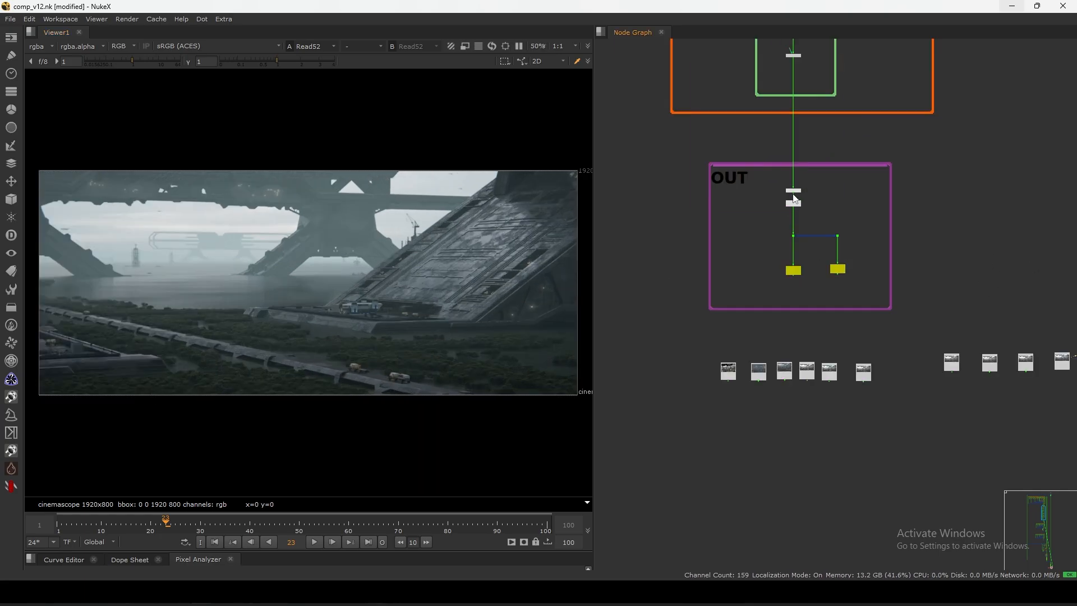
scroll(818, 180, "up", 1)
left_click(798, 205)
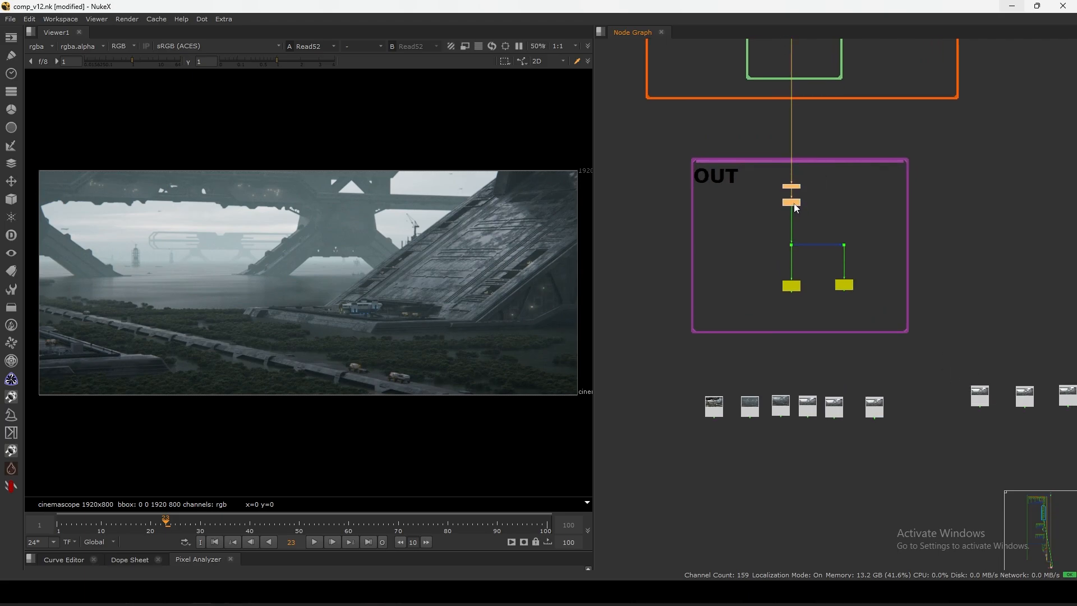
left_click_drag(794, 204, 820, 175)
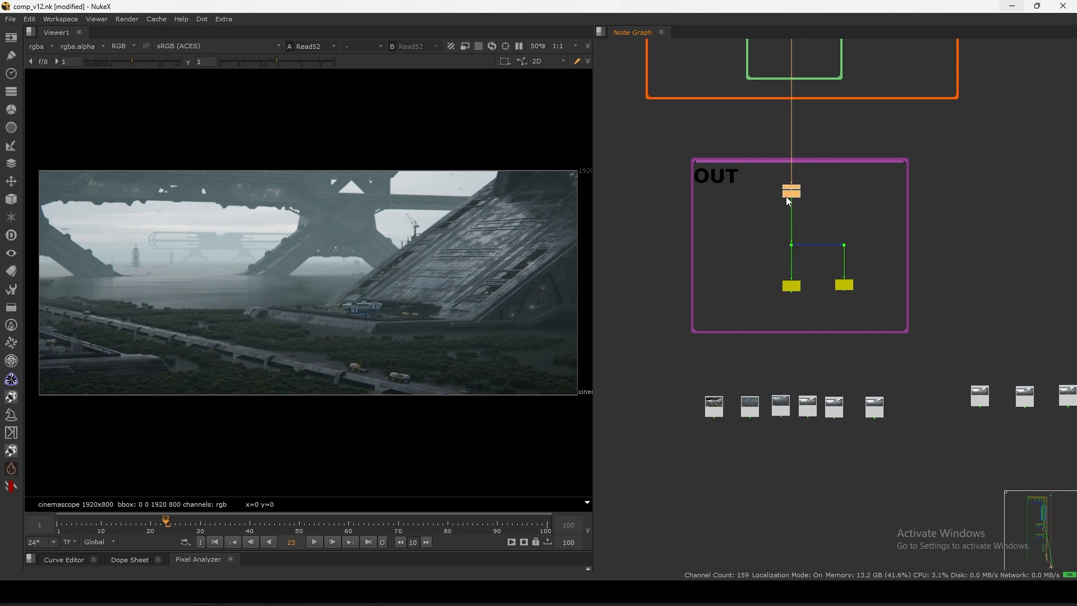